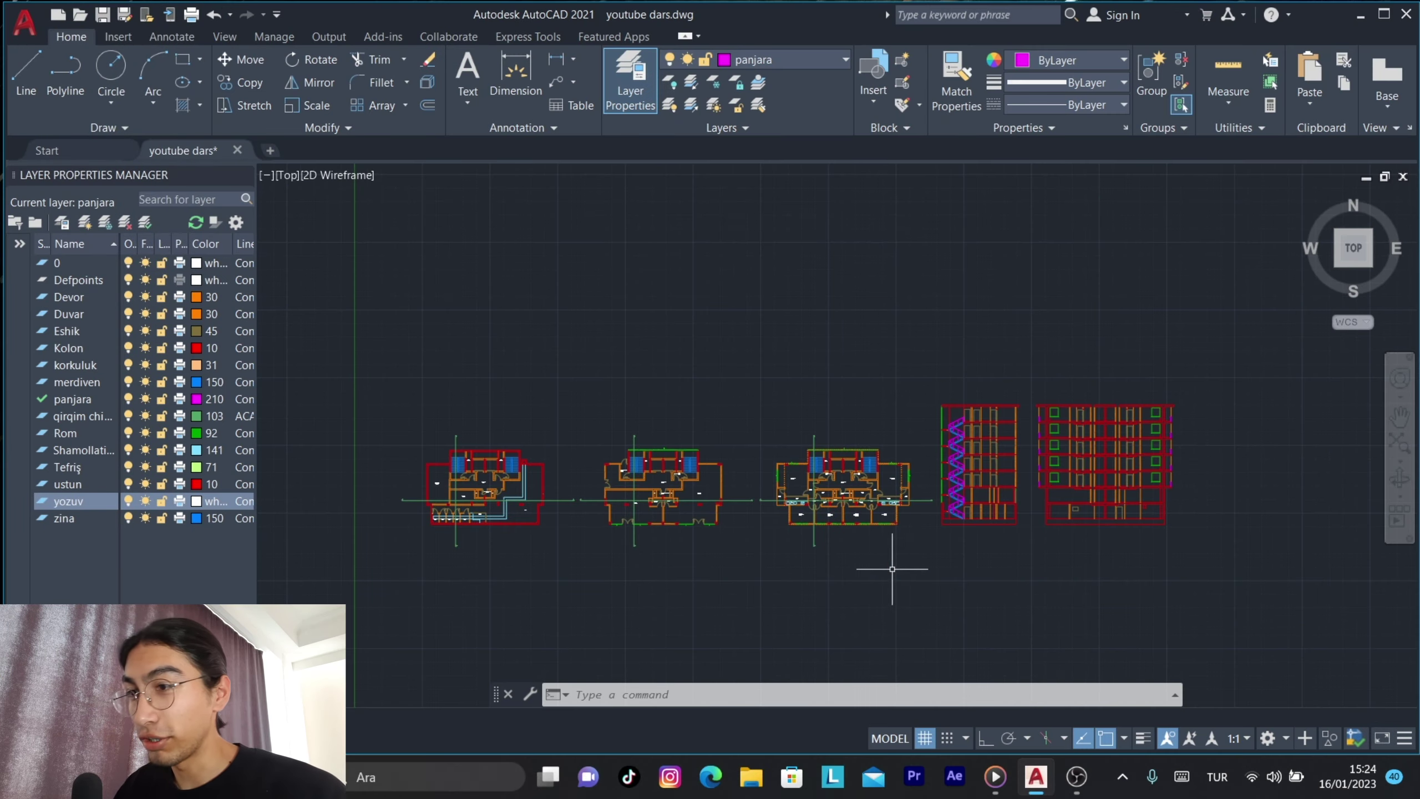
Bring all three floor plans into view and window-select the whole leftmost plan.
scroll(933, 443, "up", 5)
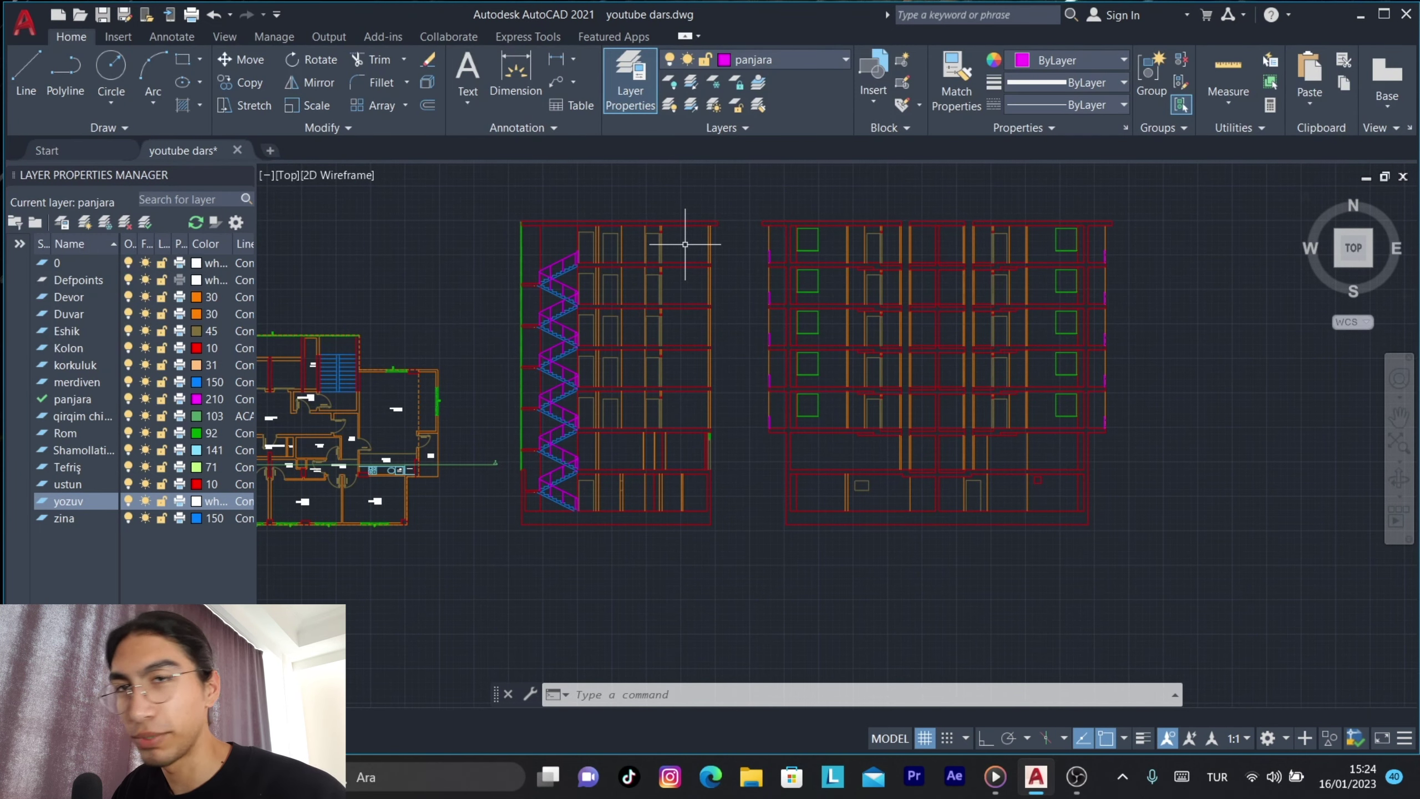
middle_click_drag(533, 400, 749, 384)
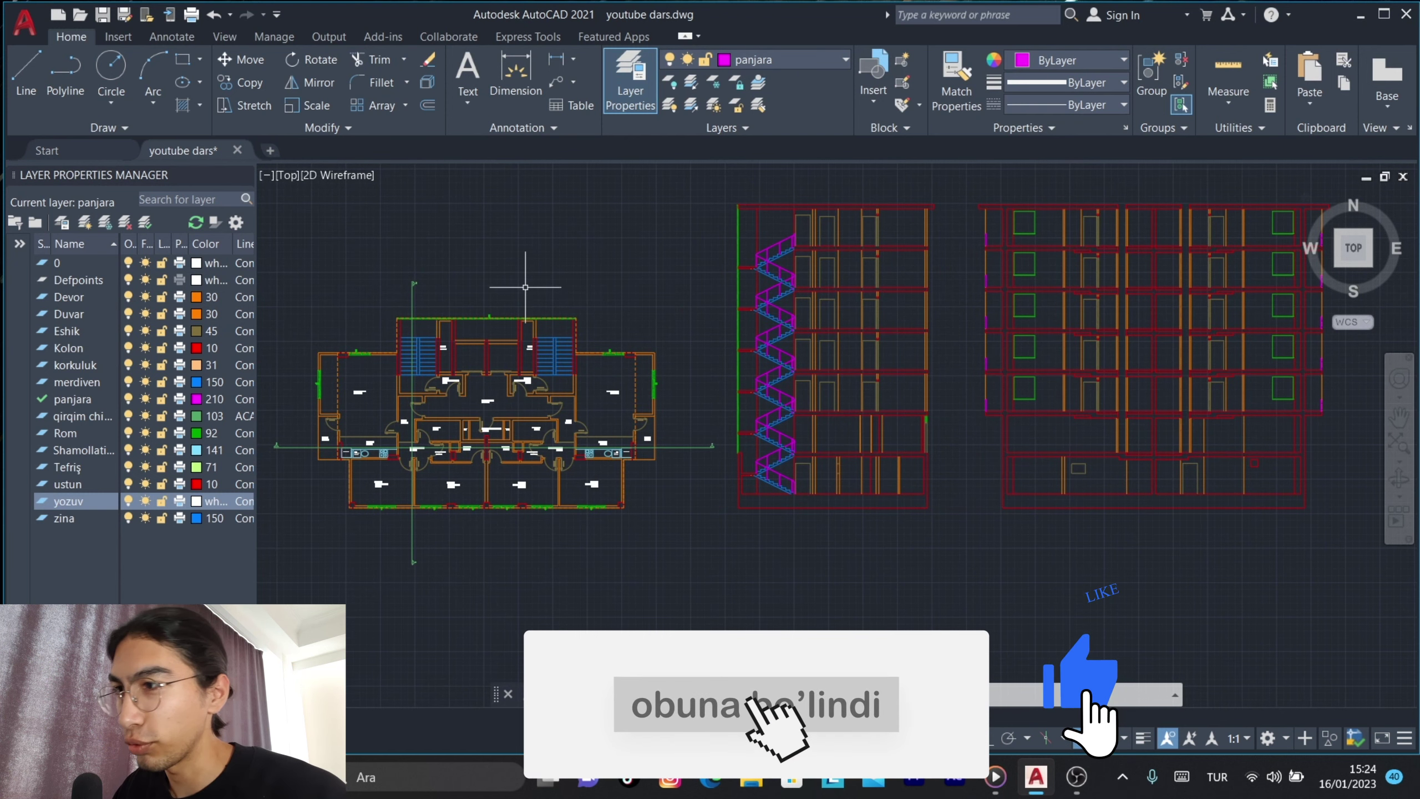
middle_click_drag(519, 494, 622, 494)
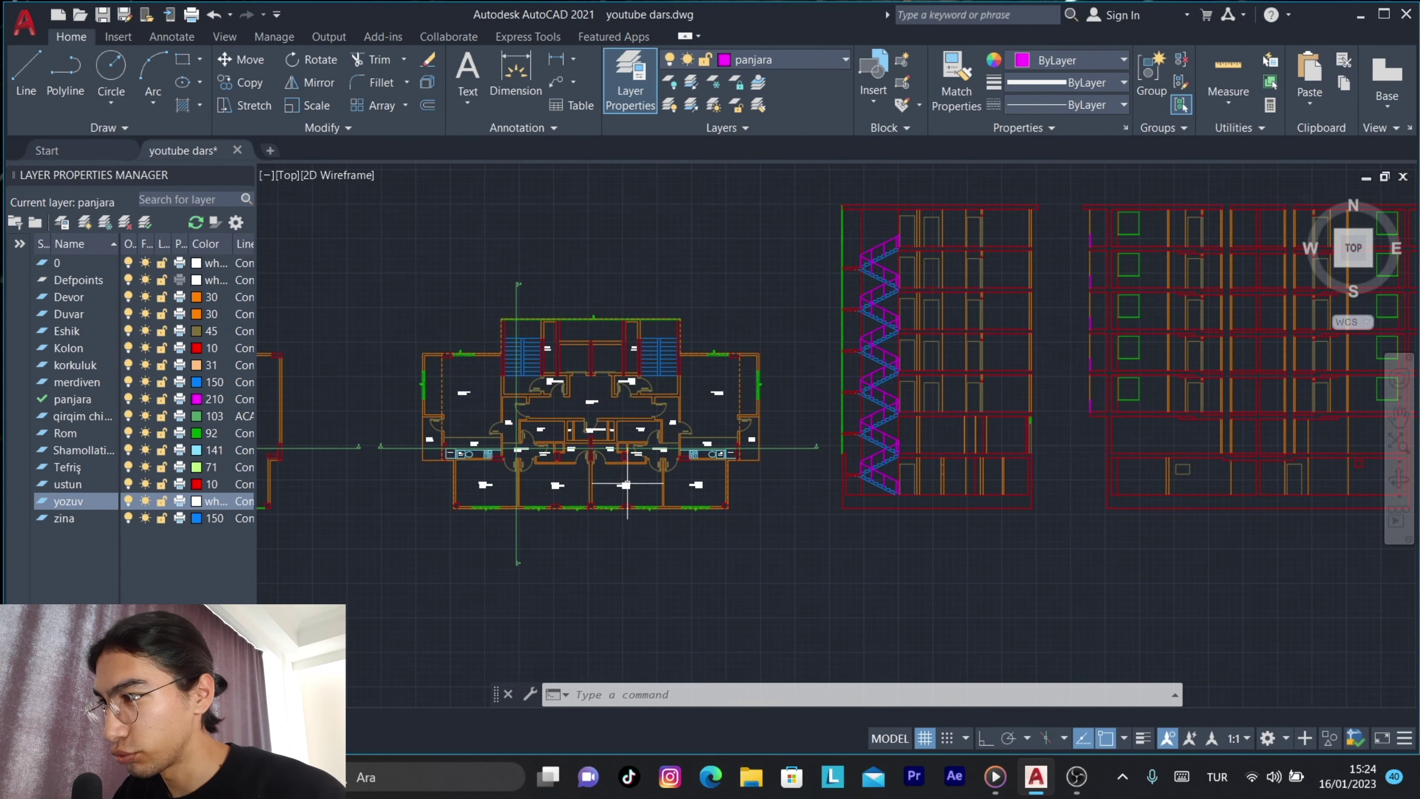
scroll(627, 485, "down", 3)
scroll(670, 448, "down", 1)
middle_click_drag(444, 412, 613, 441)
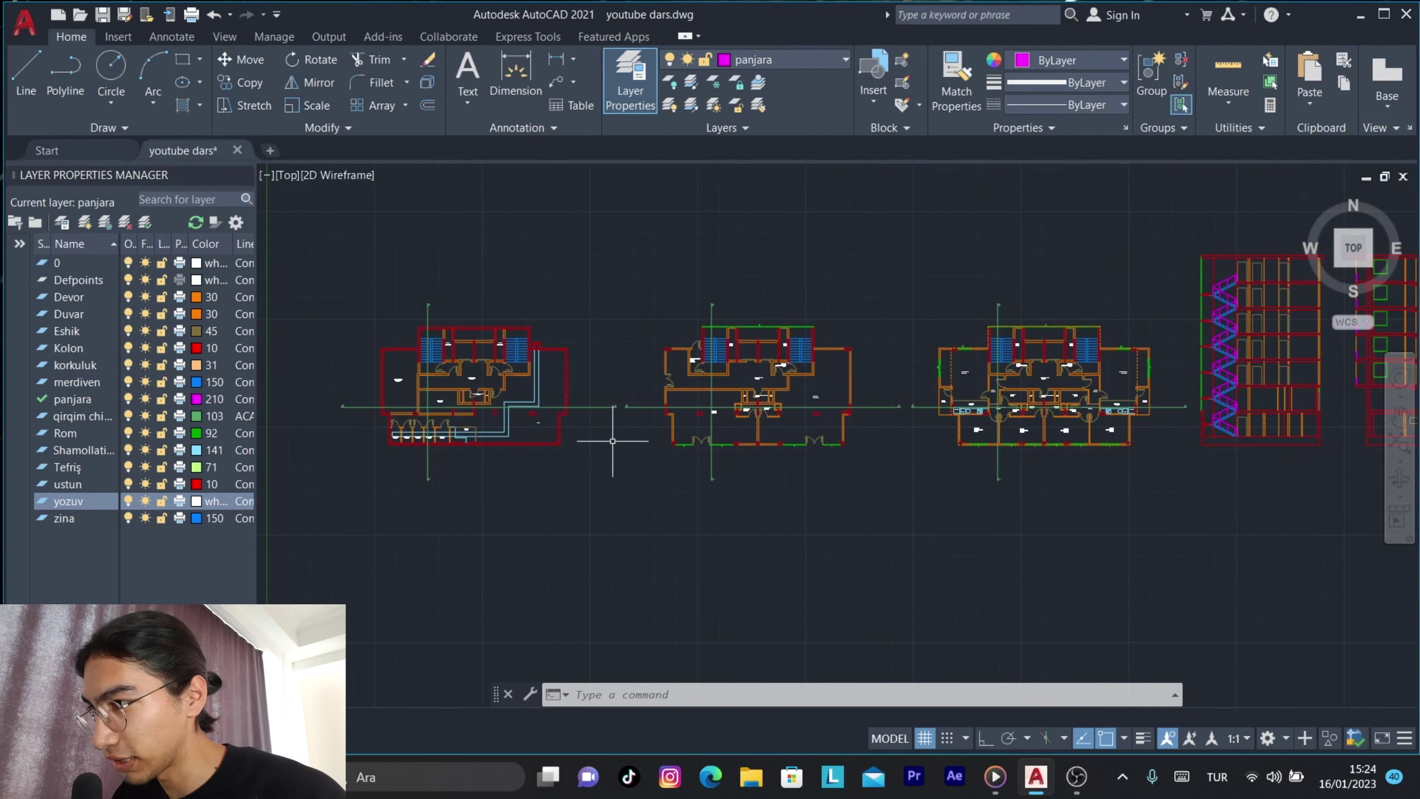
left_click(623, 471)
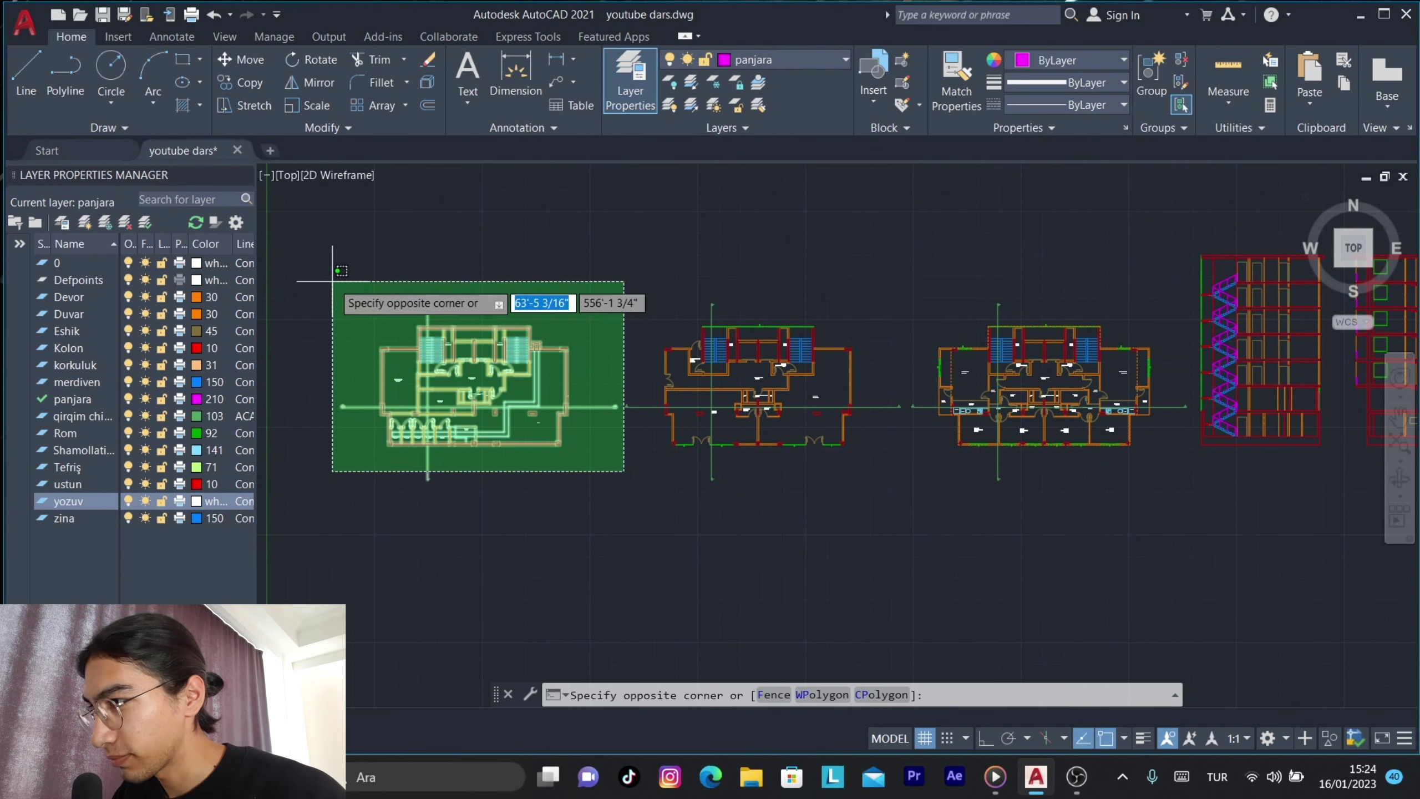
left_click(326, 279)
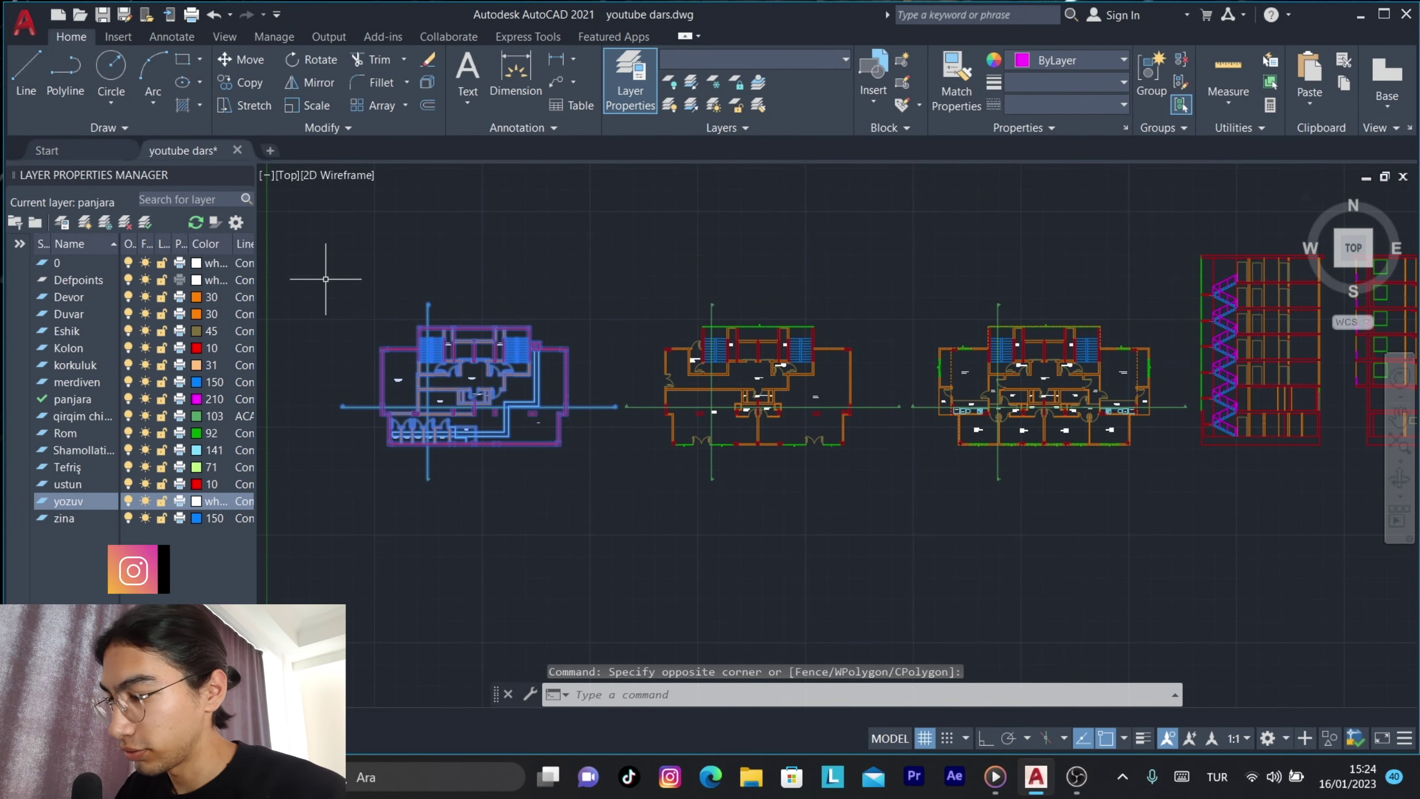
type("co")
Copy the selected plan from a base point into the empty space above the drawings.
key("Return")
left_click(439, 568)
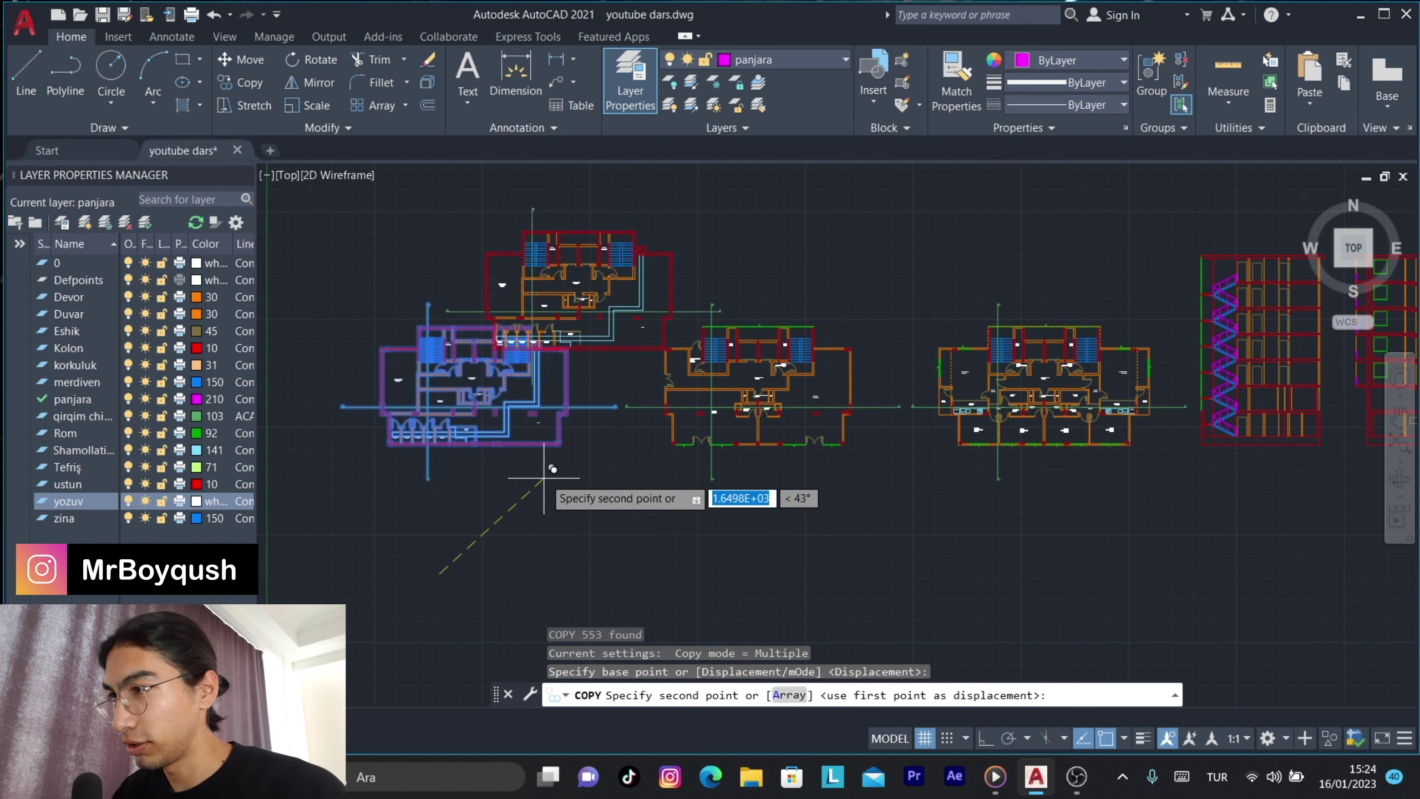
scroll(559, 481, "down", 2)
middle_click_drag(883, 353, 733, 426)
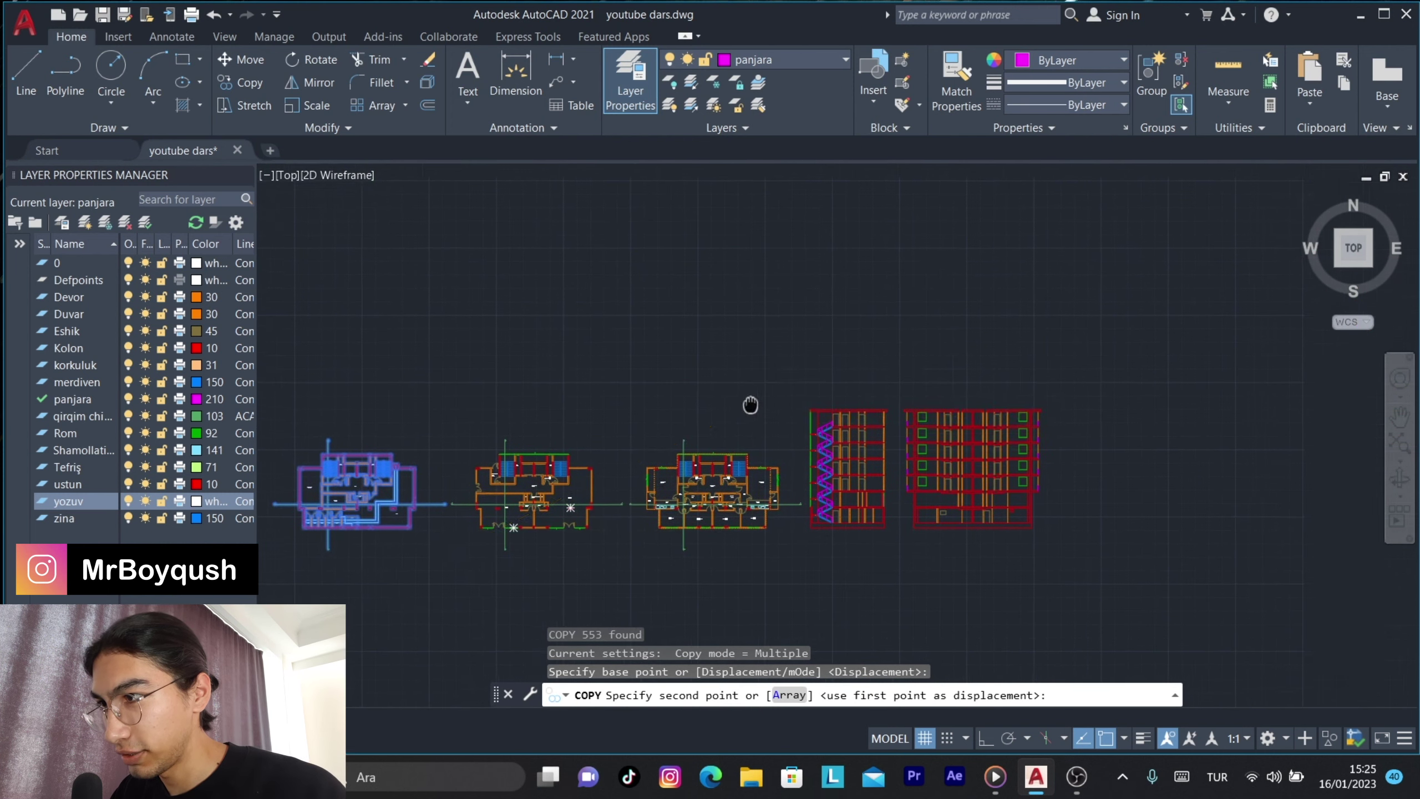
left_click(786, 363)
key("Escape")
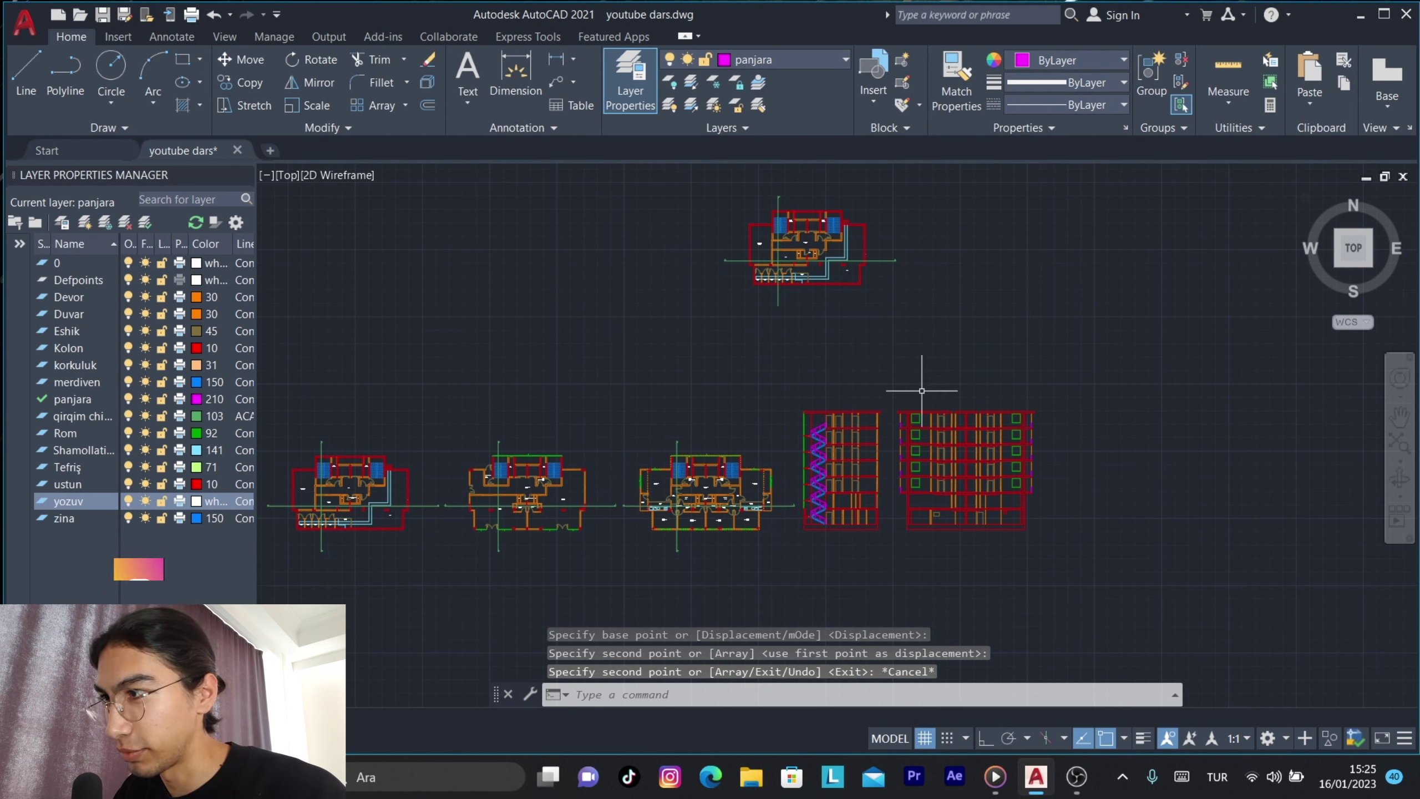
Select the top copy and start a rotation about a pivot, cancelling it twice.
left_click(958, 393)
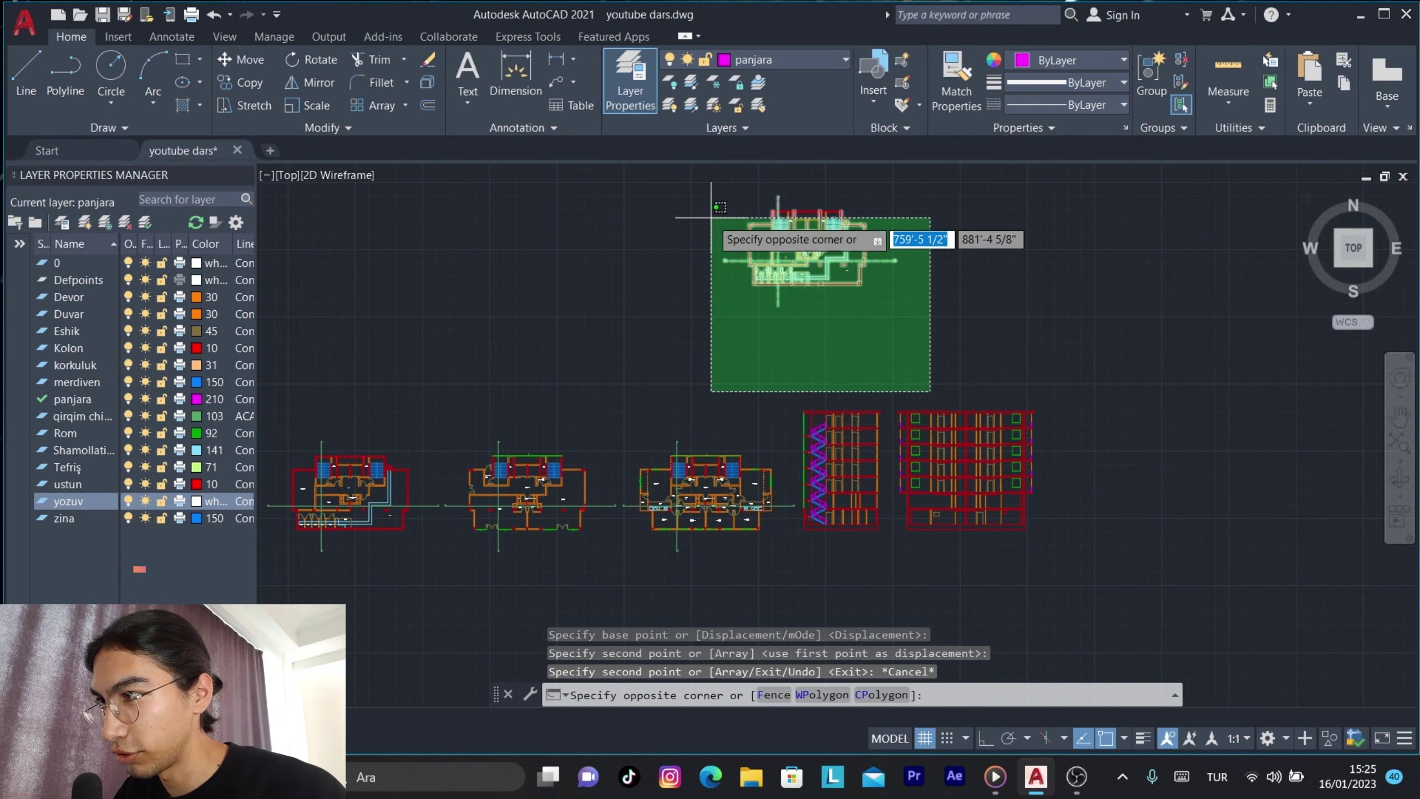
left_click(707, 189)
type("ro")
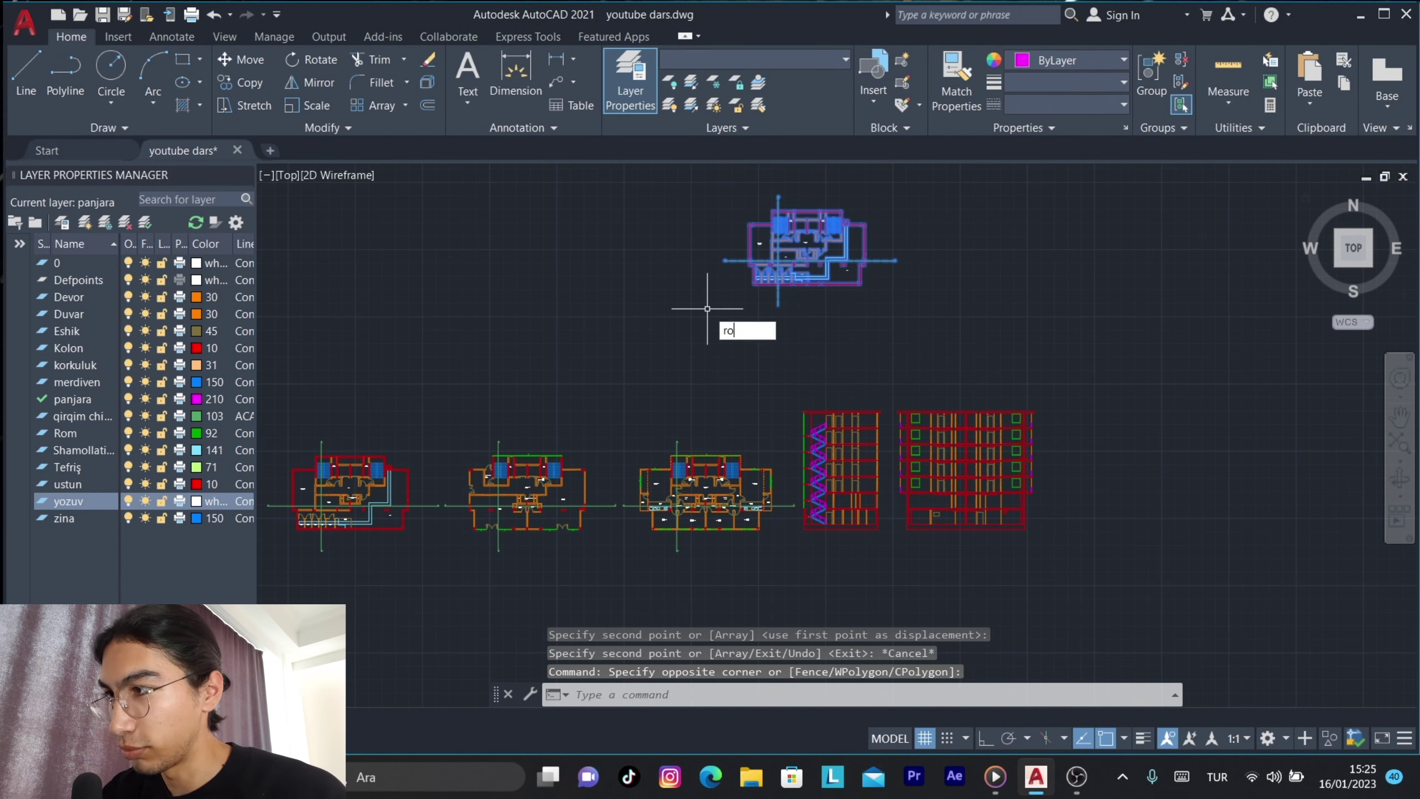
key("Return")
left_click(752, 370)
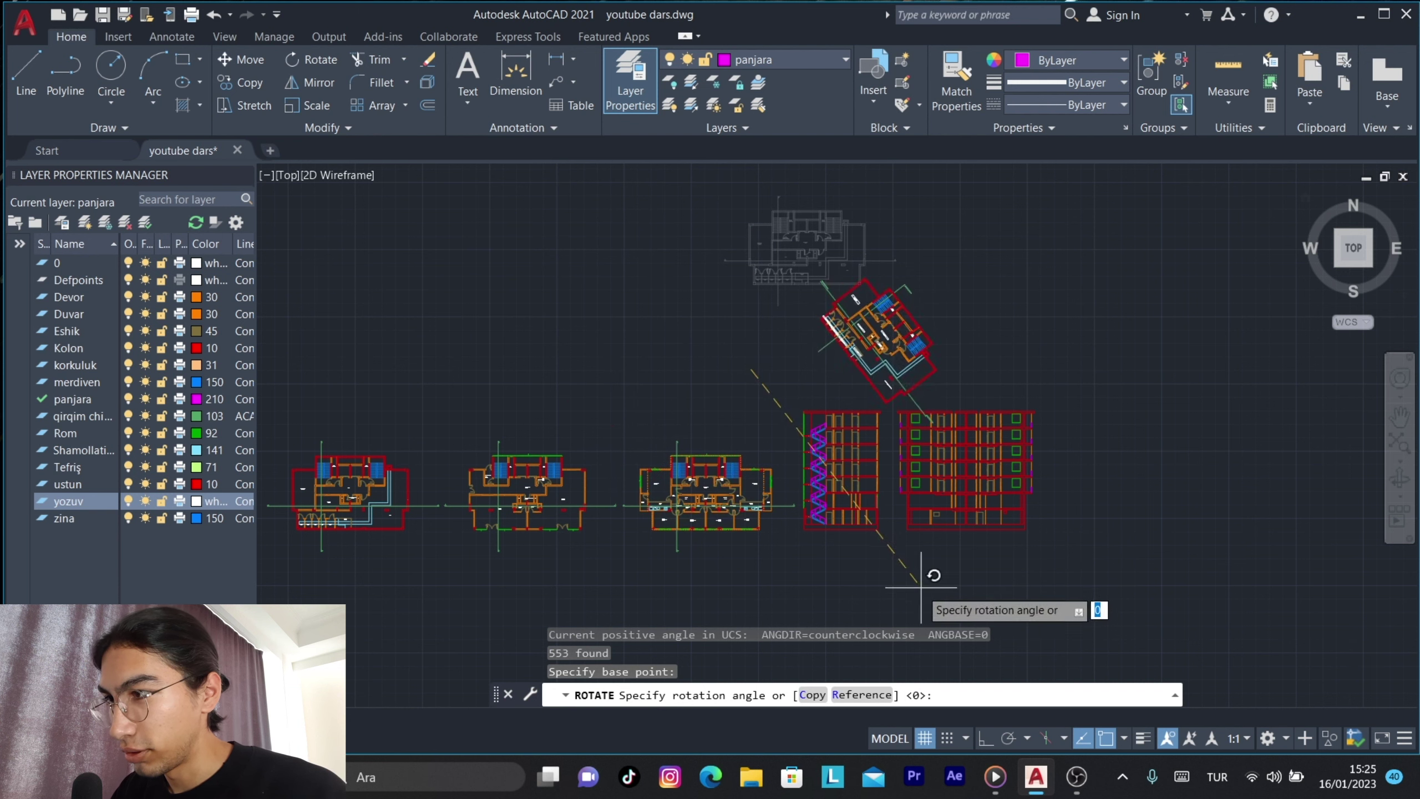
key("Escape")
left_click(676, 181)
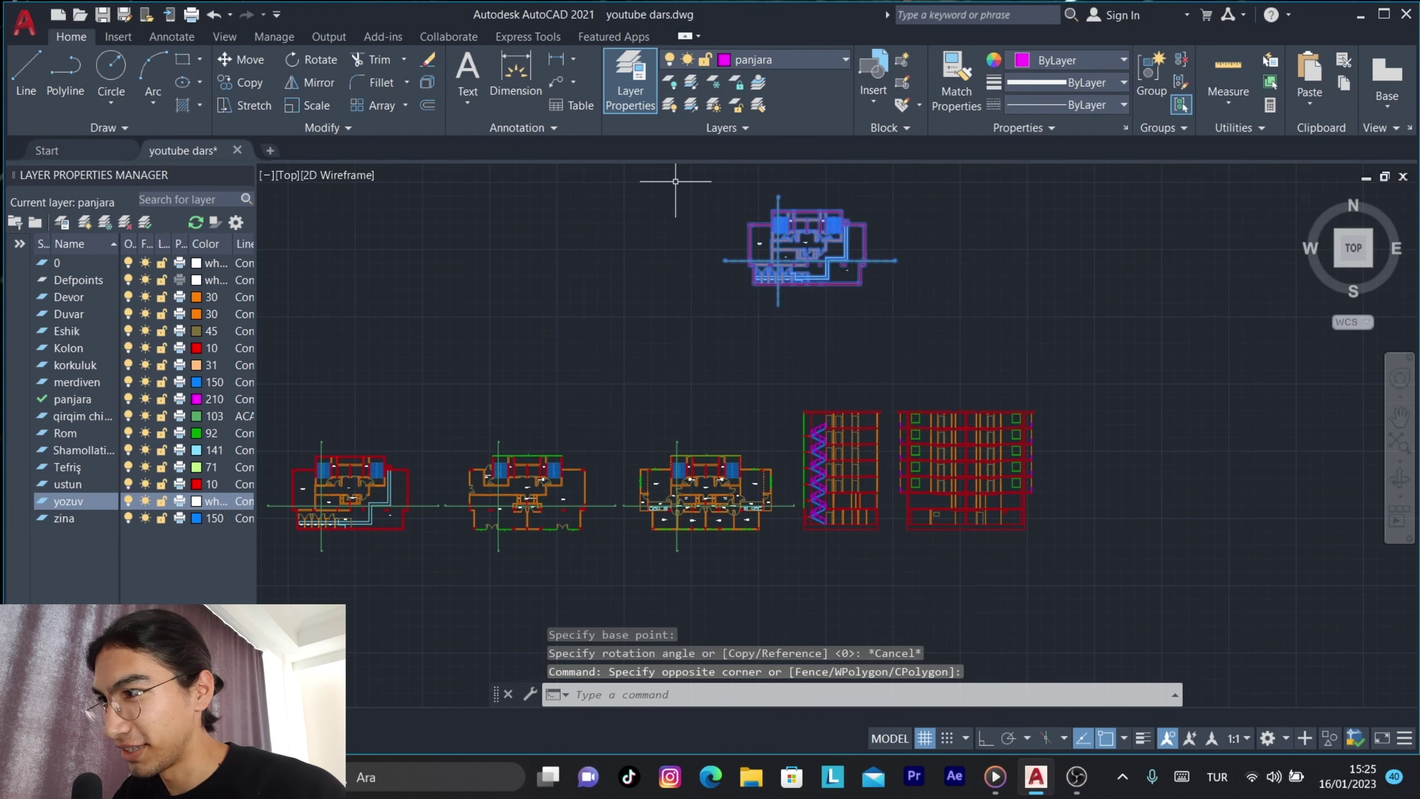
type("ro")
key("Return")
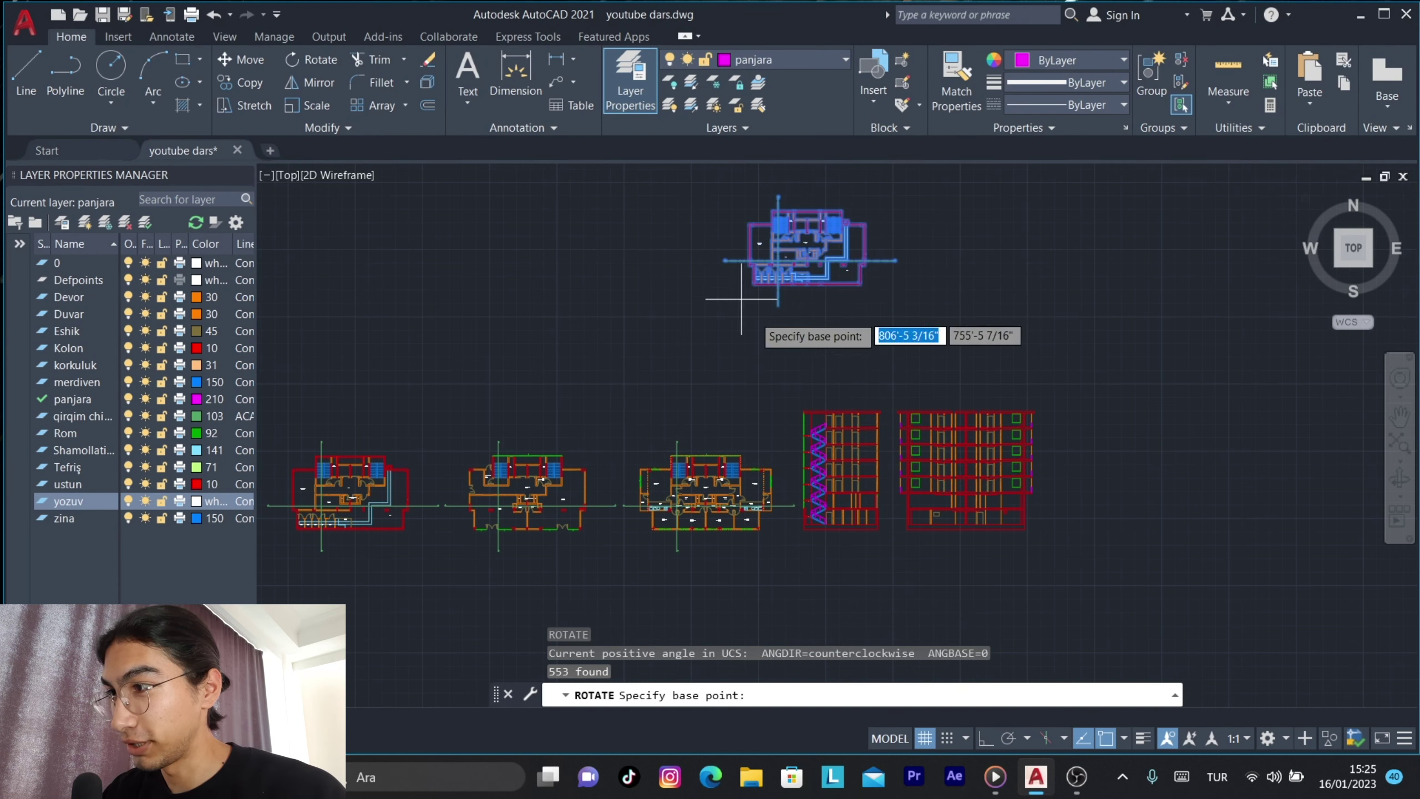
left_click(724, 297)
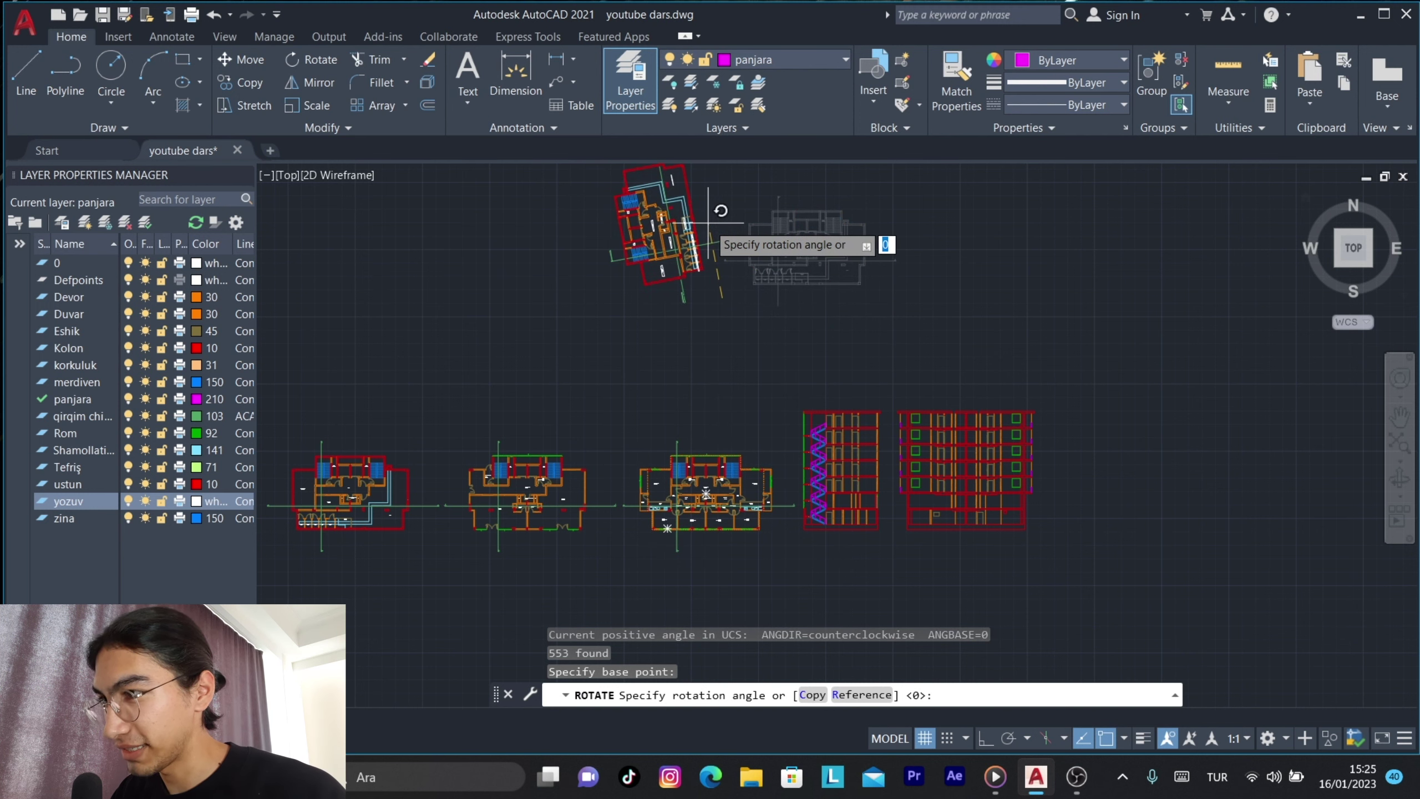
key("Escape")
Rotate the copied floor plan 90 degrees about a picked pivot point.
middle_click_drag(858, 317, 842, 411)
left_click(842, 412)
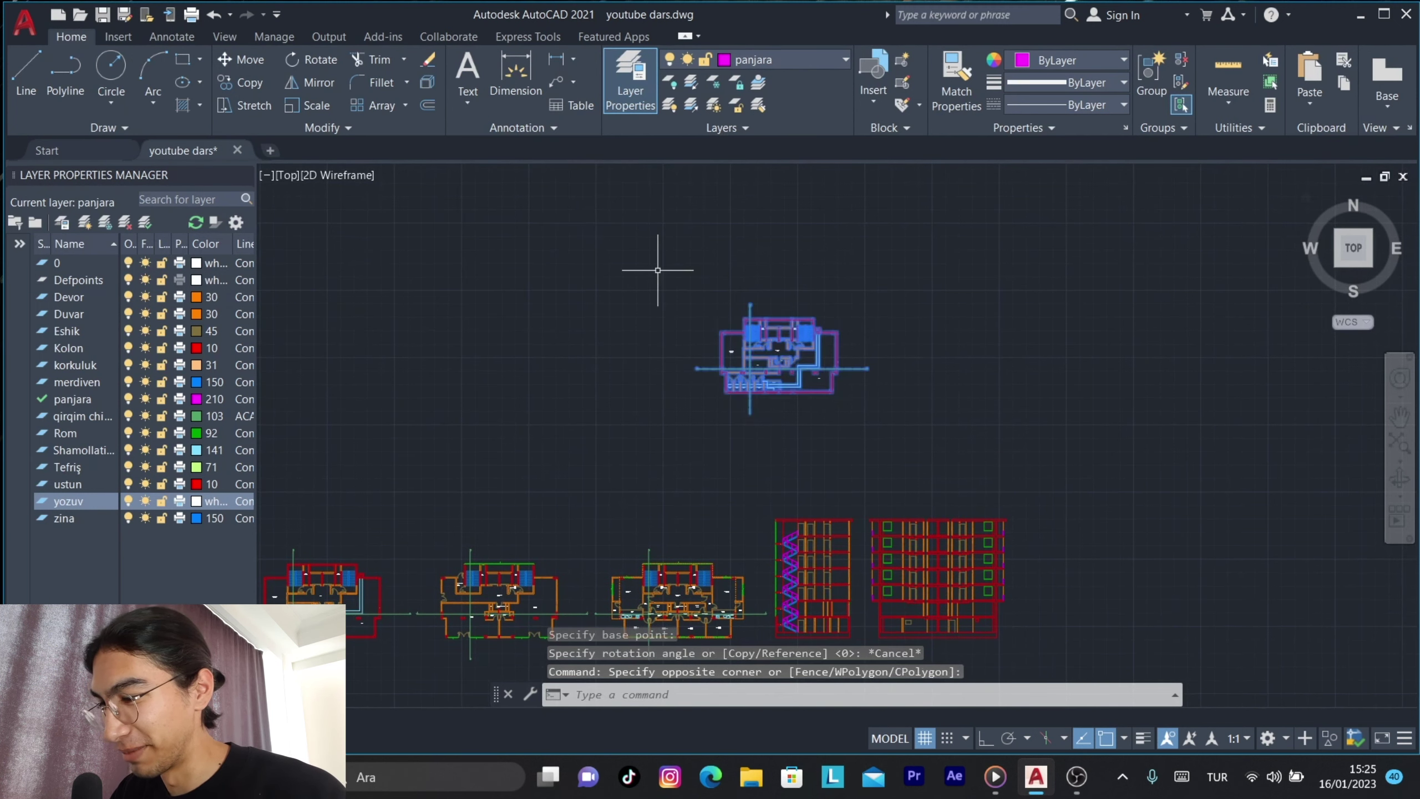
type("ro")
key("Return")
left_click(717, 291)
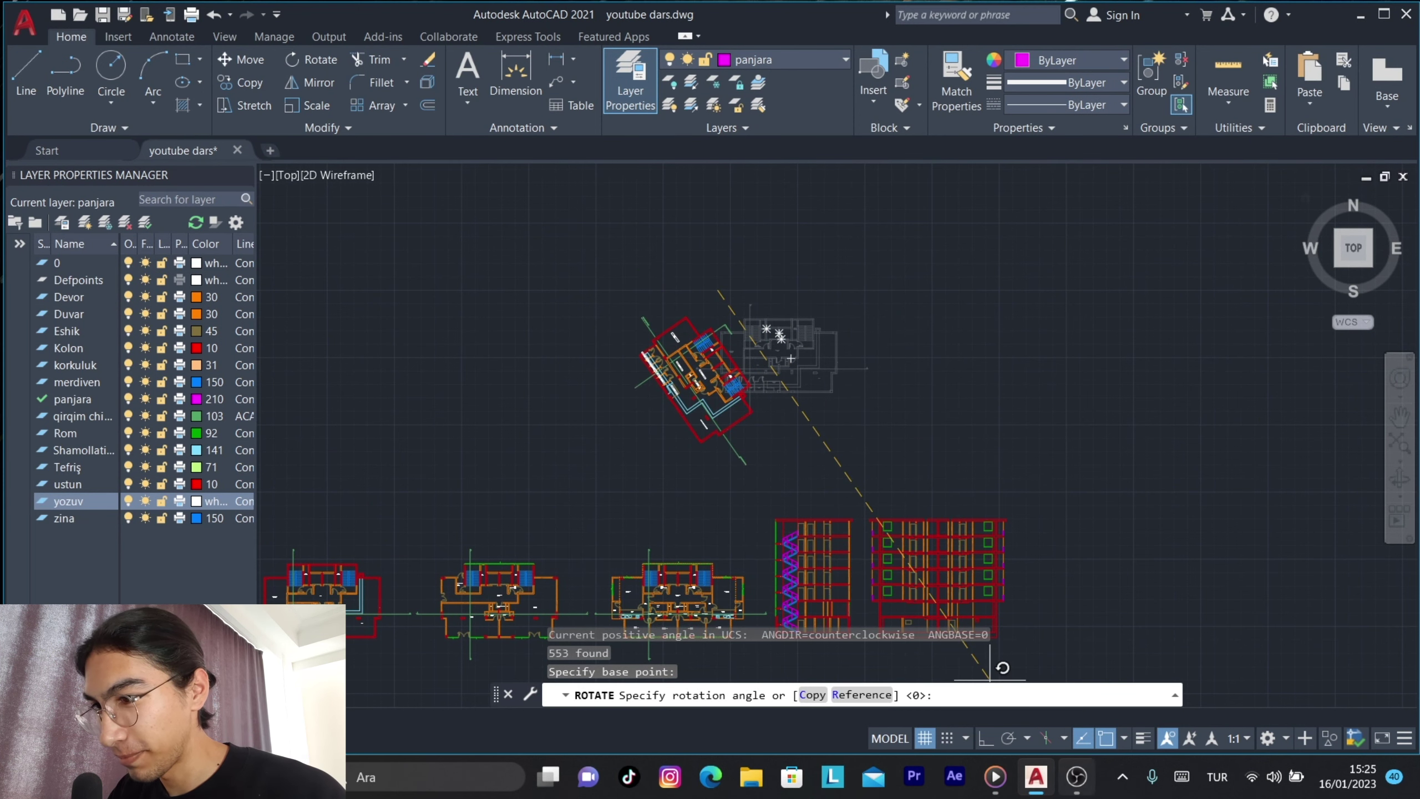
left_click(747, 459)
Window-select all 553 objects of the rotated copy and erase them.
middle_click_drag(672, 467, 702, 426)
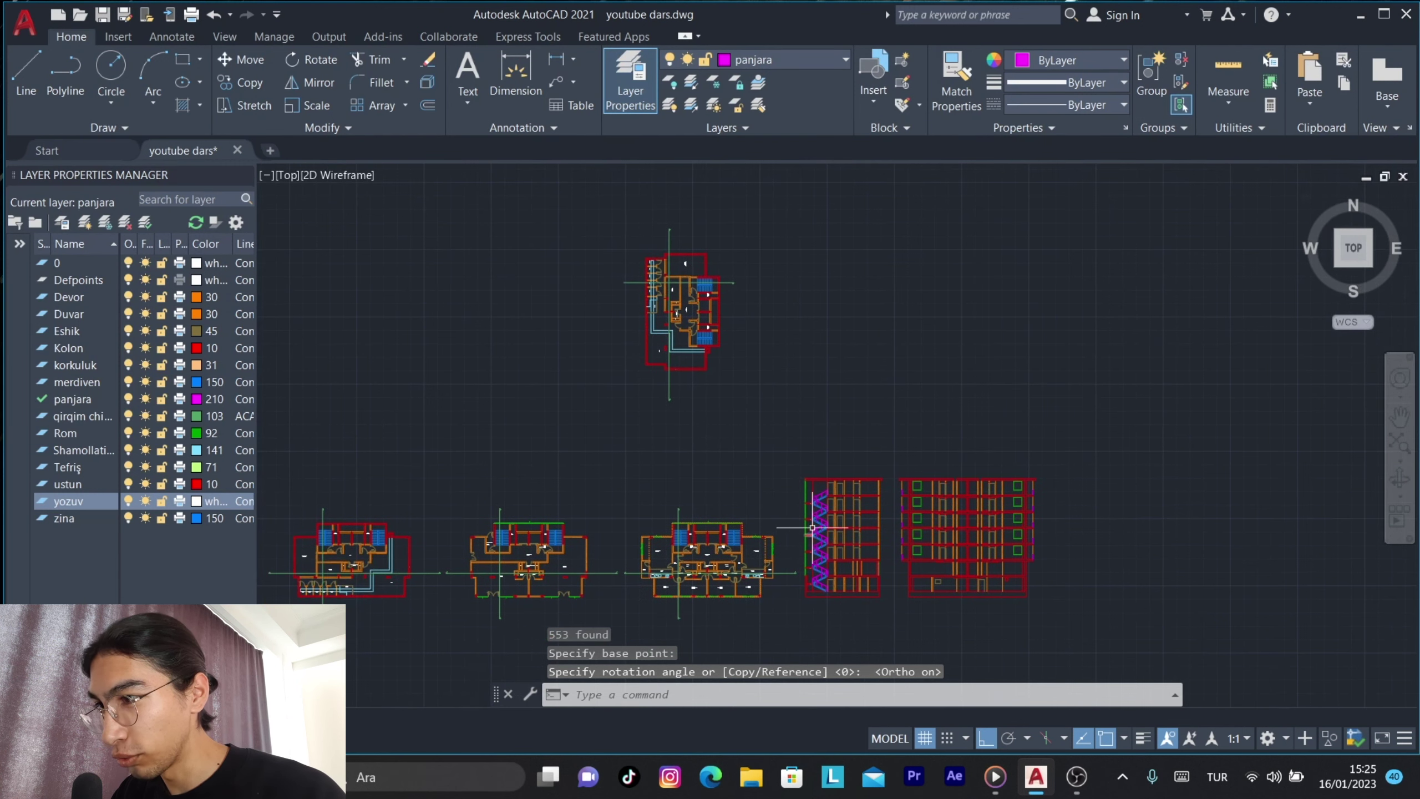
left_click(587, 462)
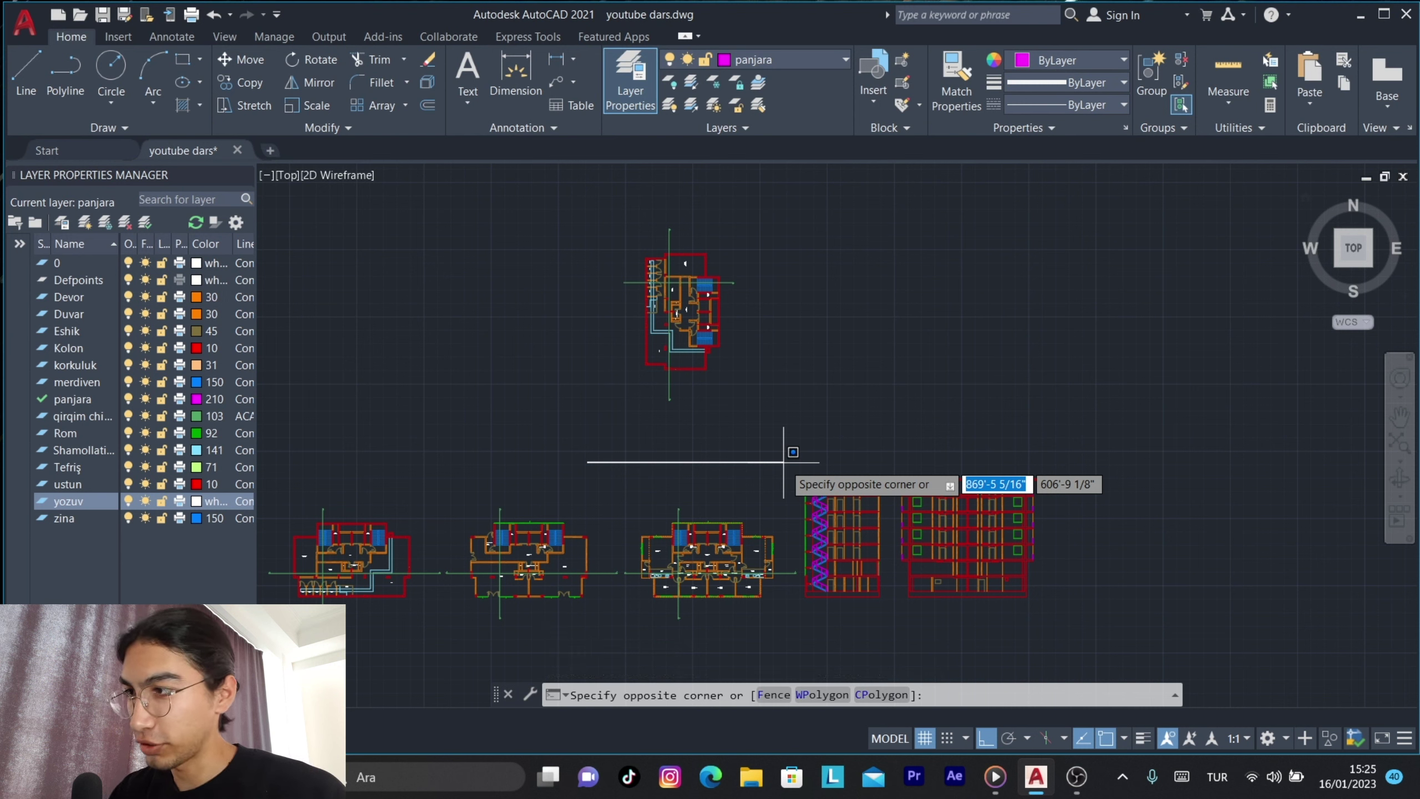
key("Escape")
left_click(792, 412)
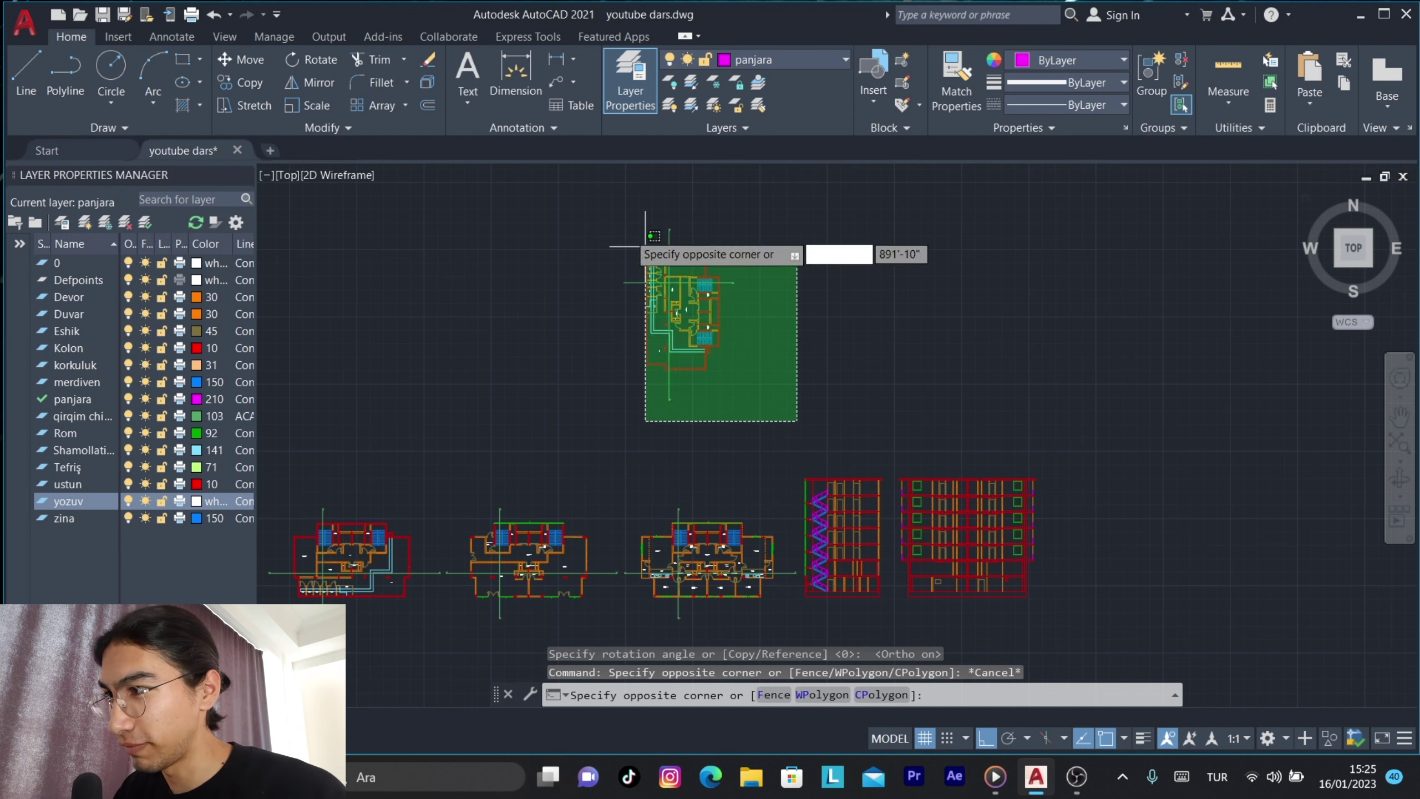
left_click(601, 211)
key("Delete")
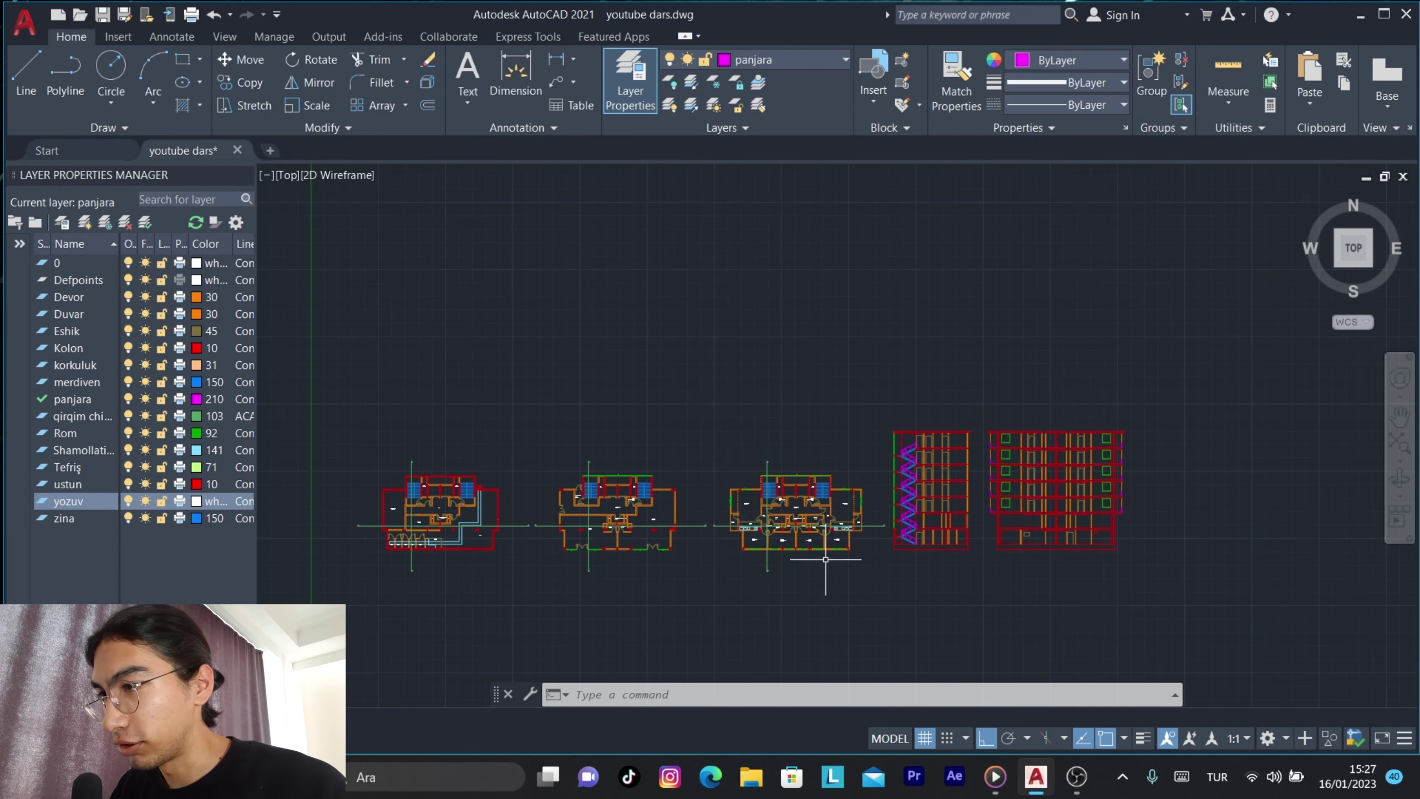
Zoom and pan until the middle floor plan fills the drawing area.
scroll(956, 564, "up", 2)
mouse_move(957, 564)
middle_mouse_down()
mouse_move(871, 588)
mouse_move(980, 408)
middle_mouse_up()
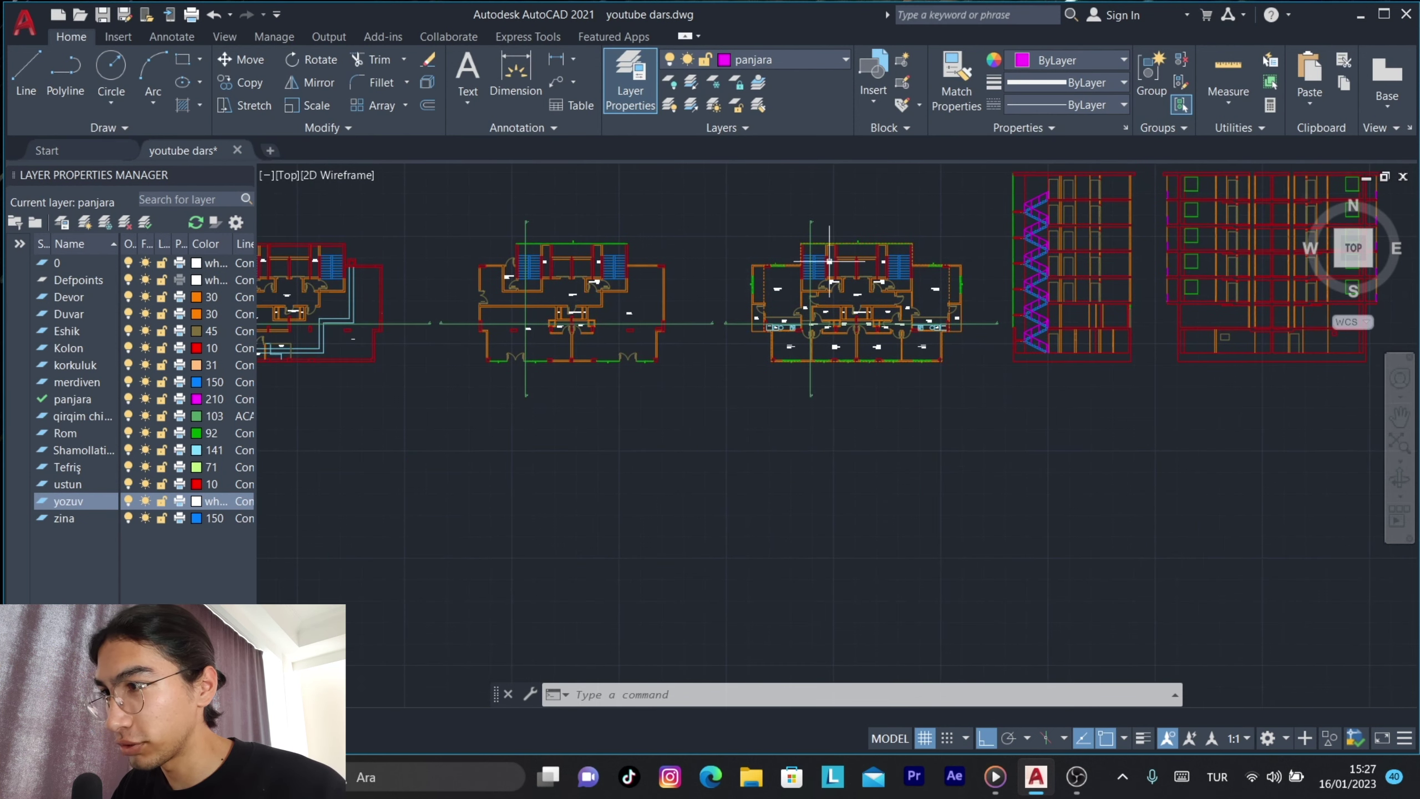
scroll(829, 261, "up", 3)
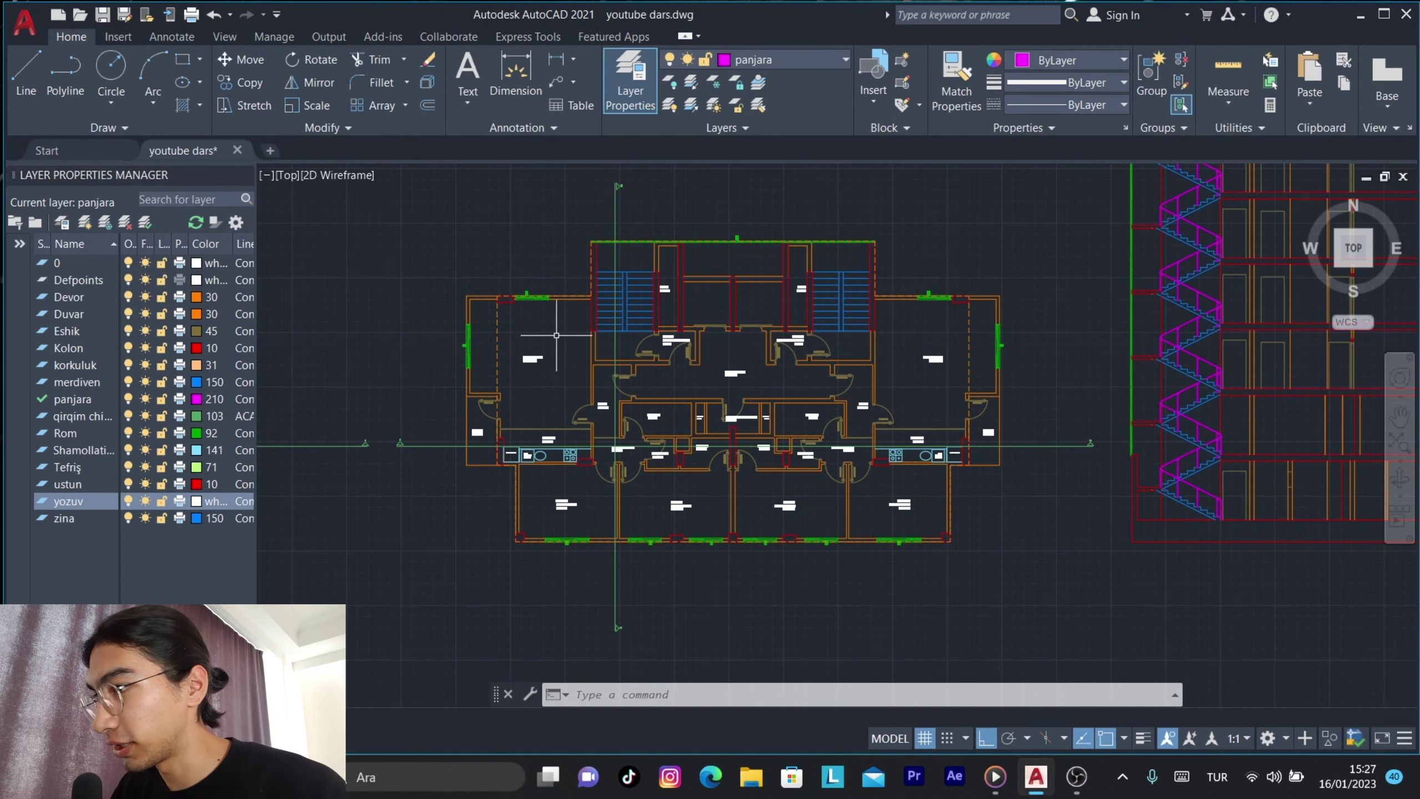
Start a trial polyline beside the balcony, cancel it, and make Devor the current layer.
type("pl")
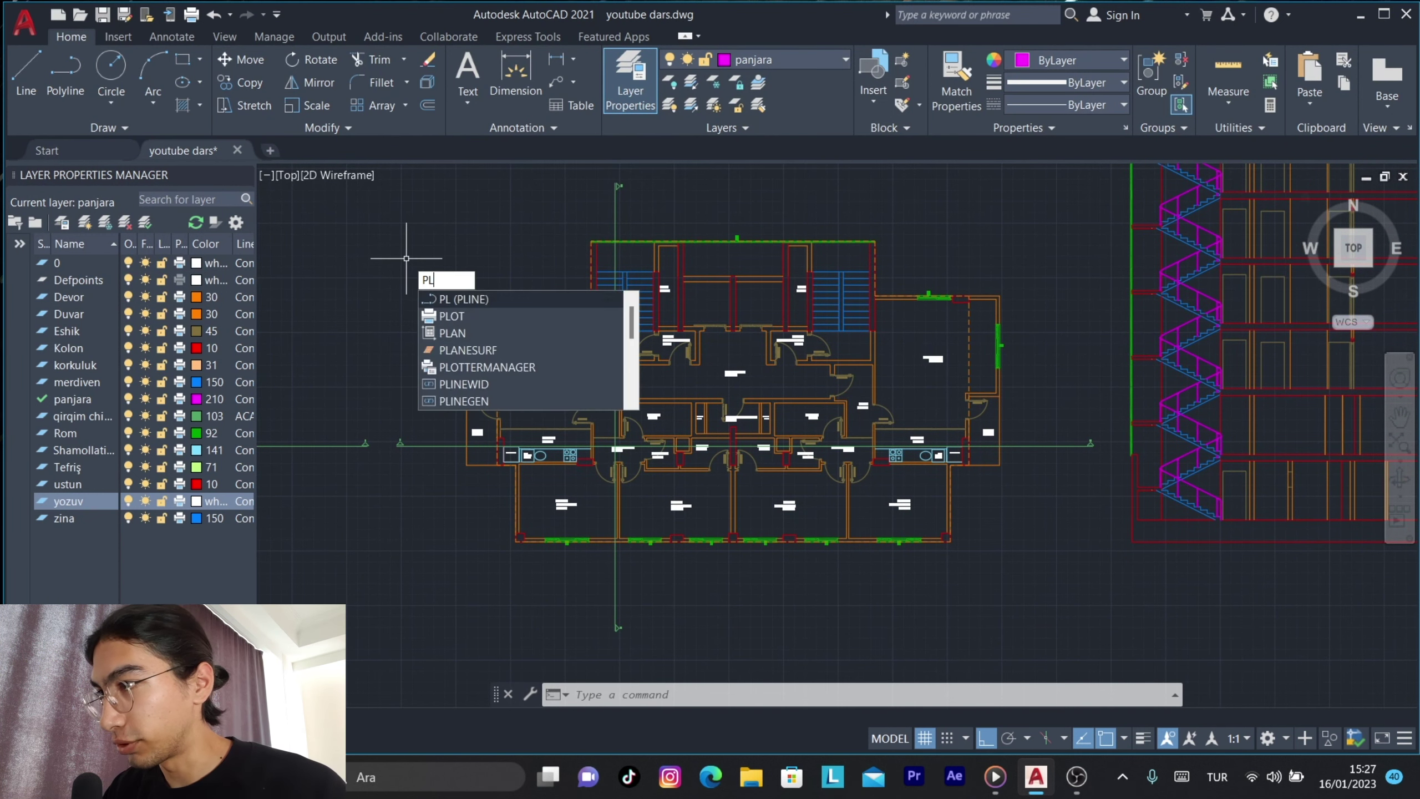
key("Return")
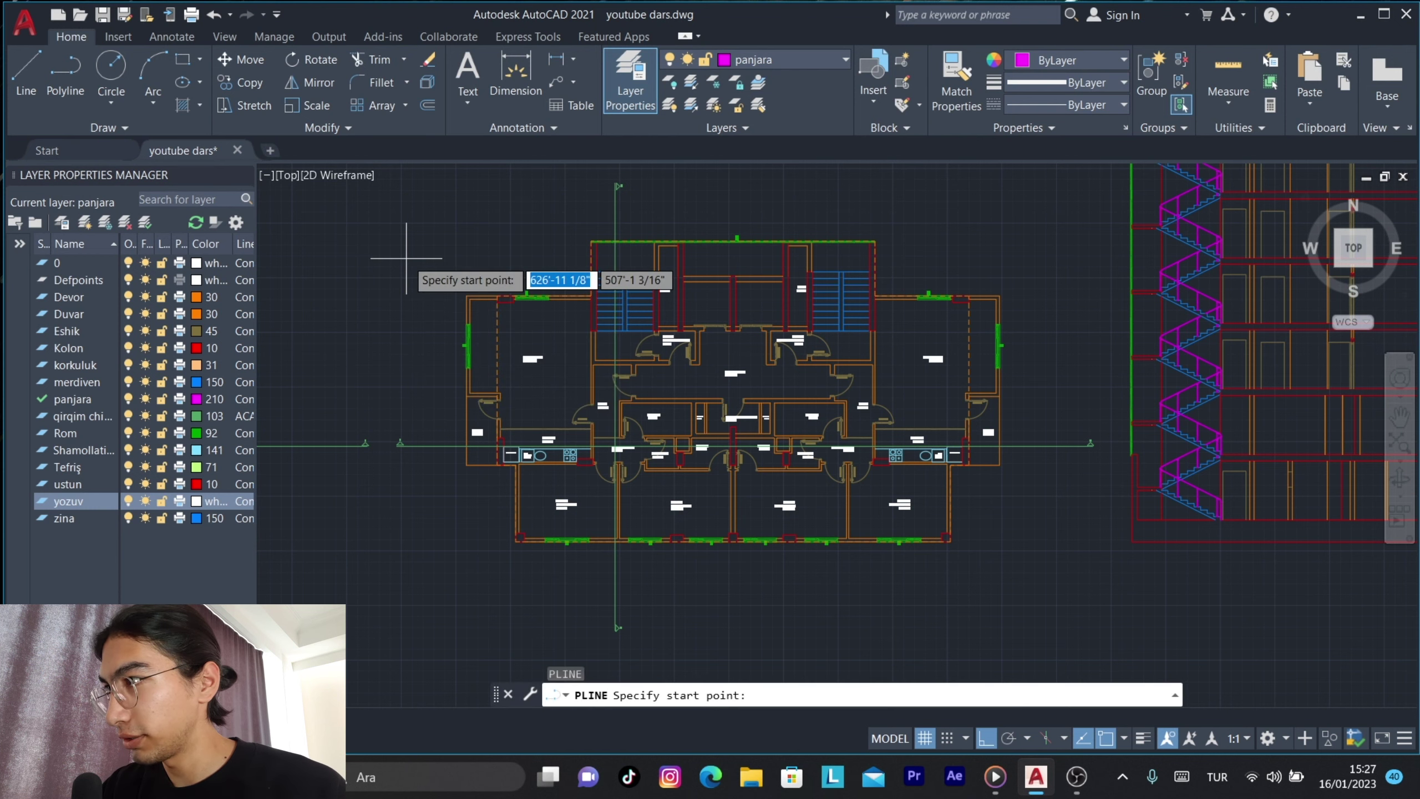
scroll(492, 489, "up", 7)
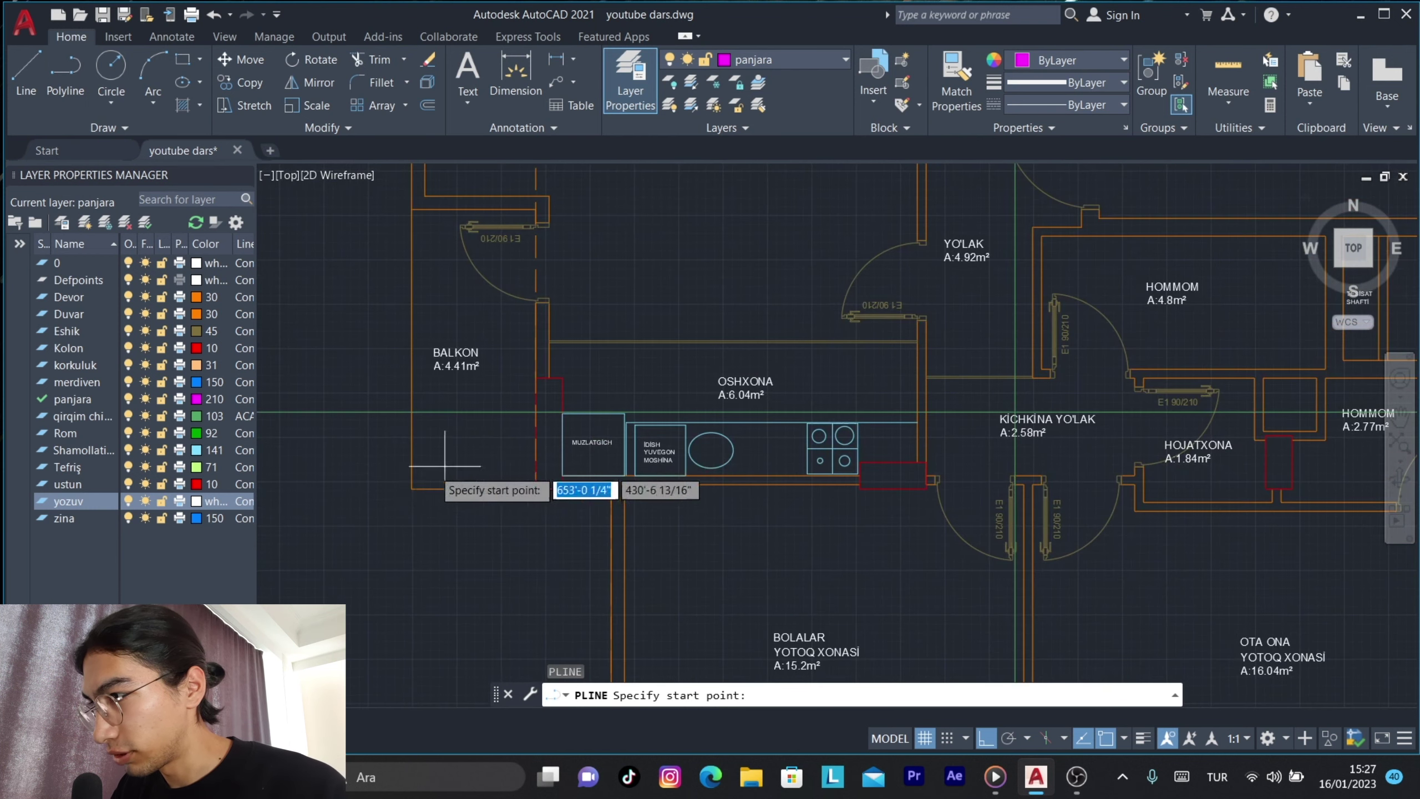
left_click(412, 487)
middle_click_drag(411, 358, 412, 683)
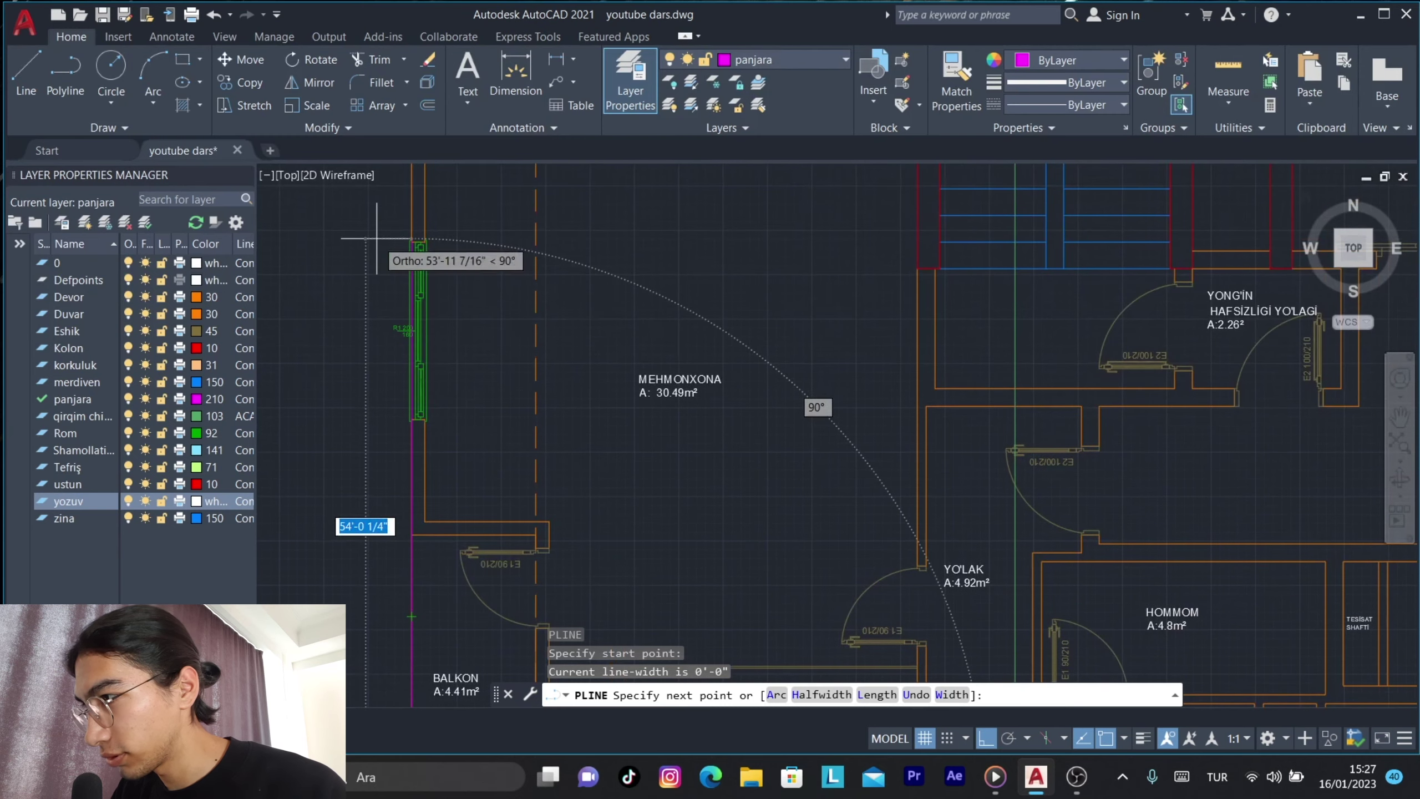
key("Escape")
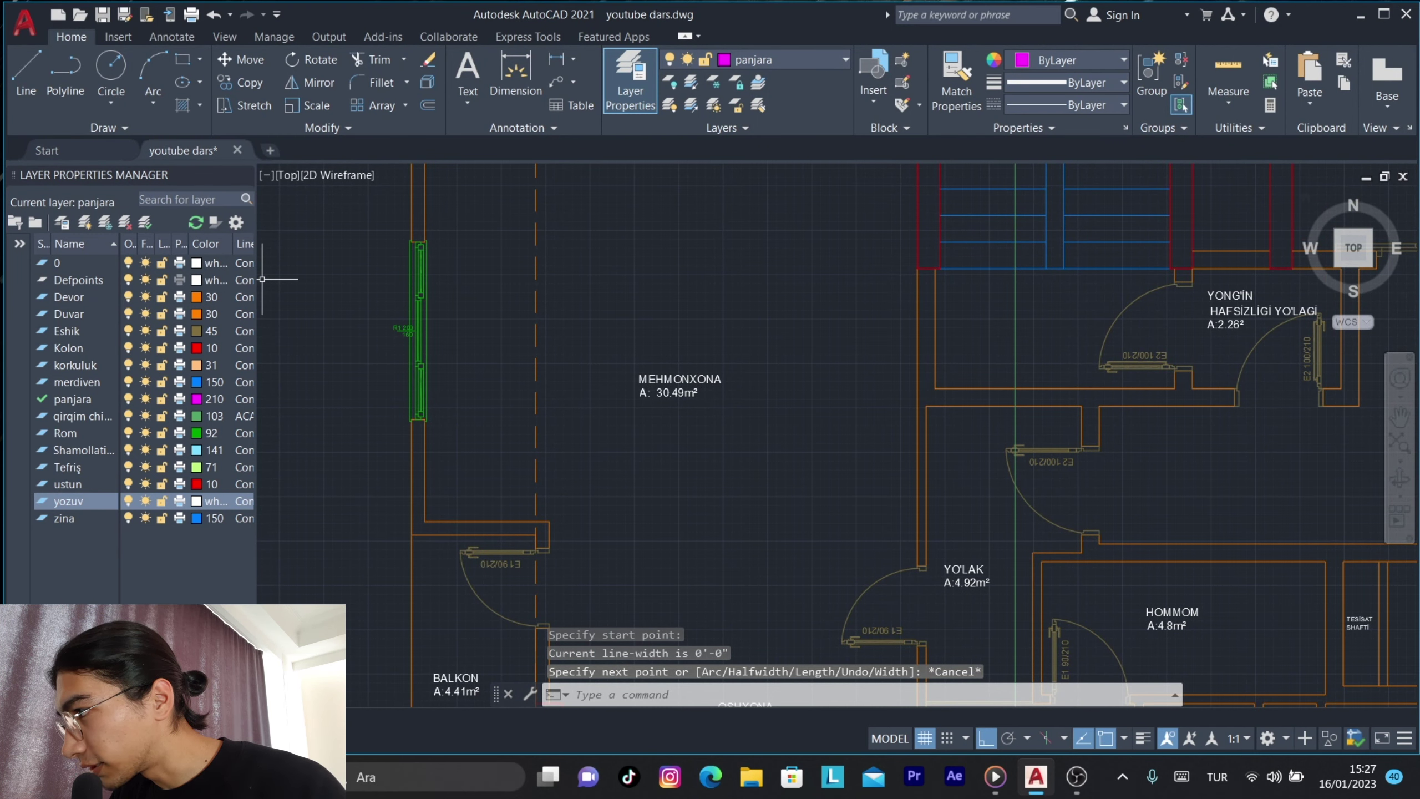
double_click(68, 297)
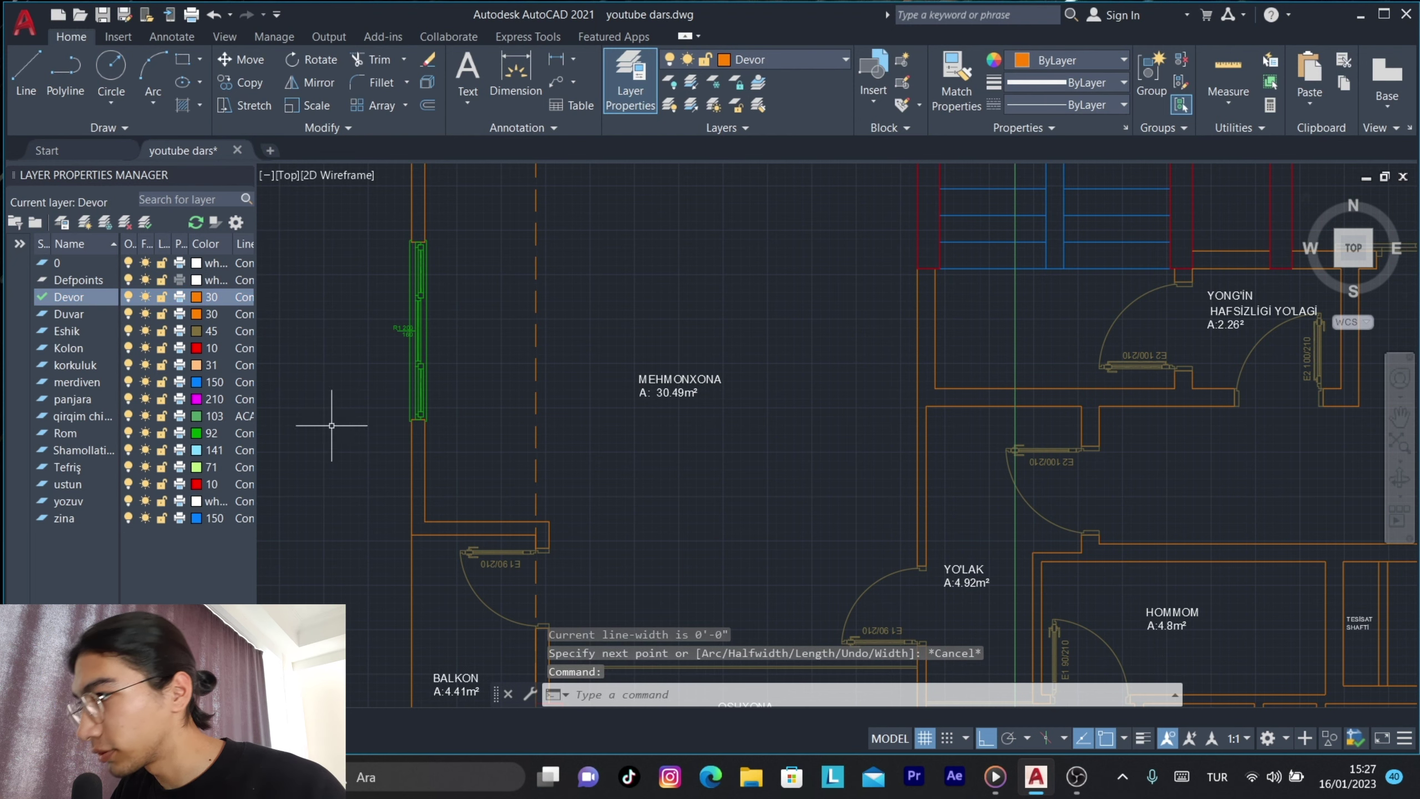
scroll(333, 416, "down", 2)
type("PL")
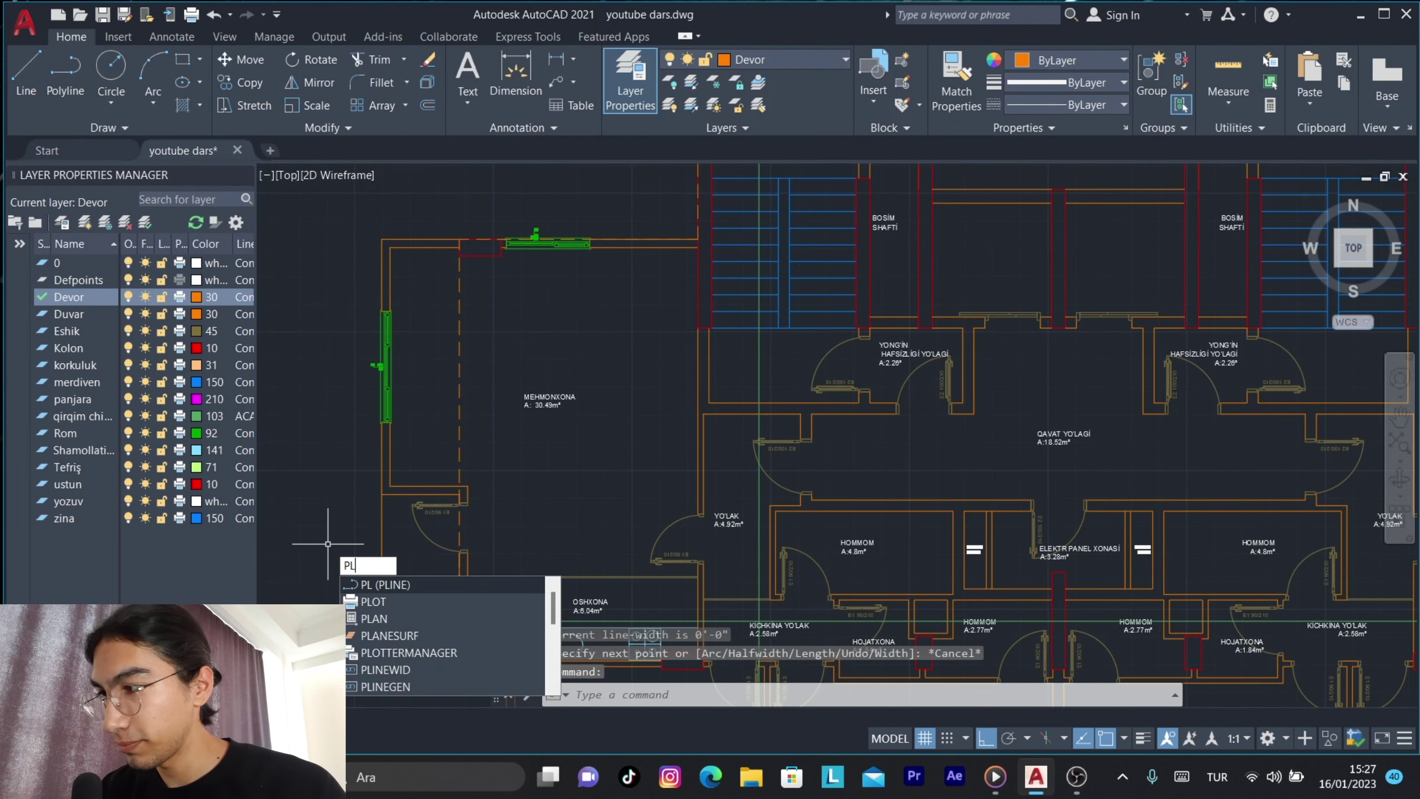
Trace a polyline on Devor through the outer wall corners, starting at the lower wall corner.
key("Return")
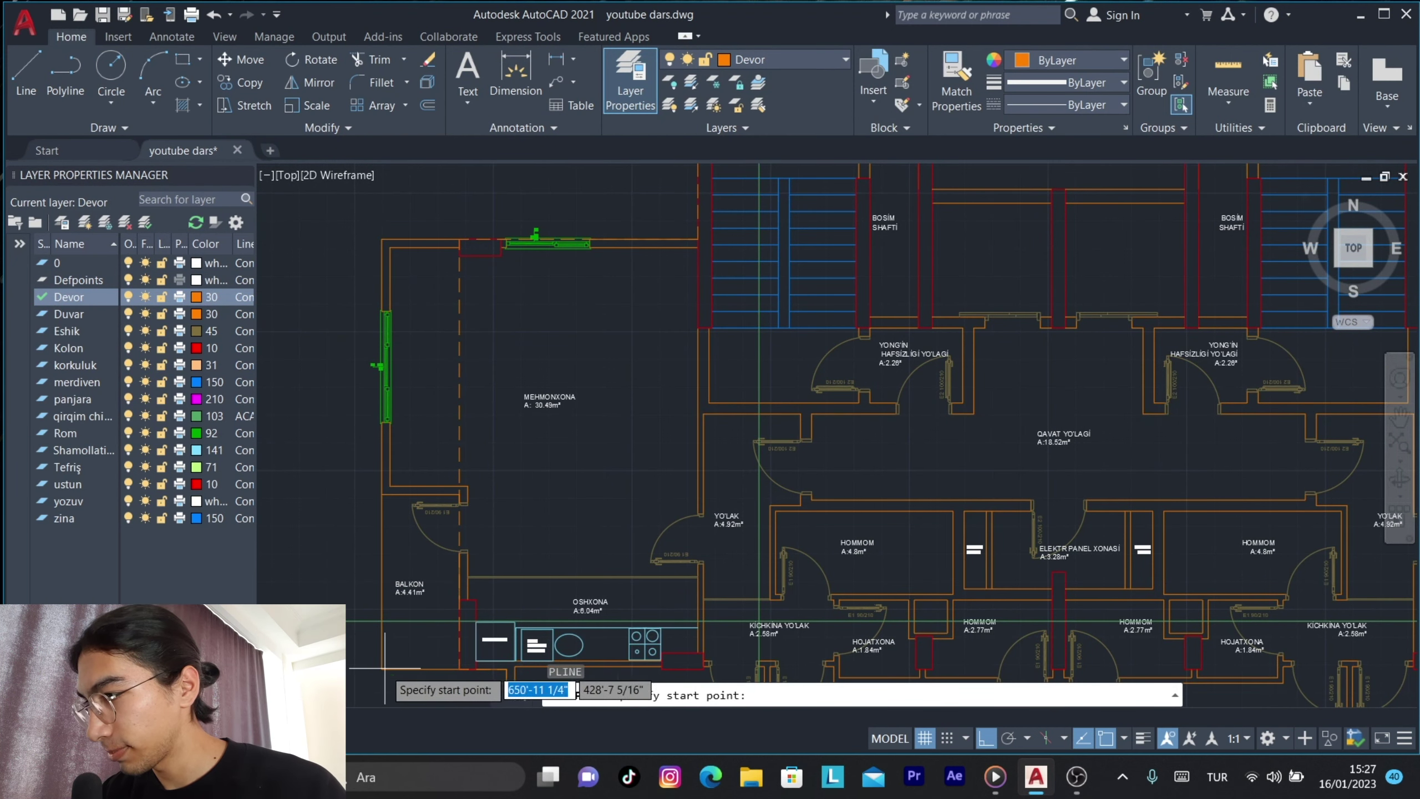
left_click(382, 668)
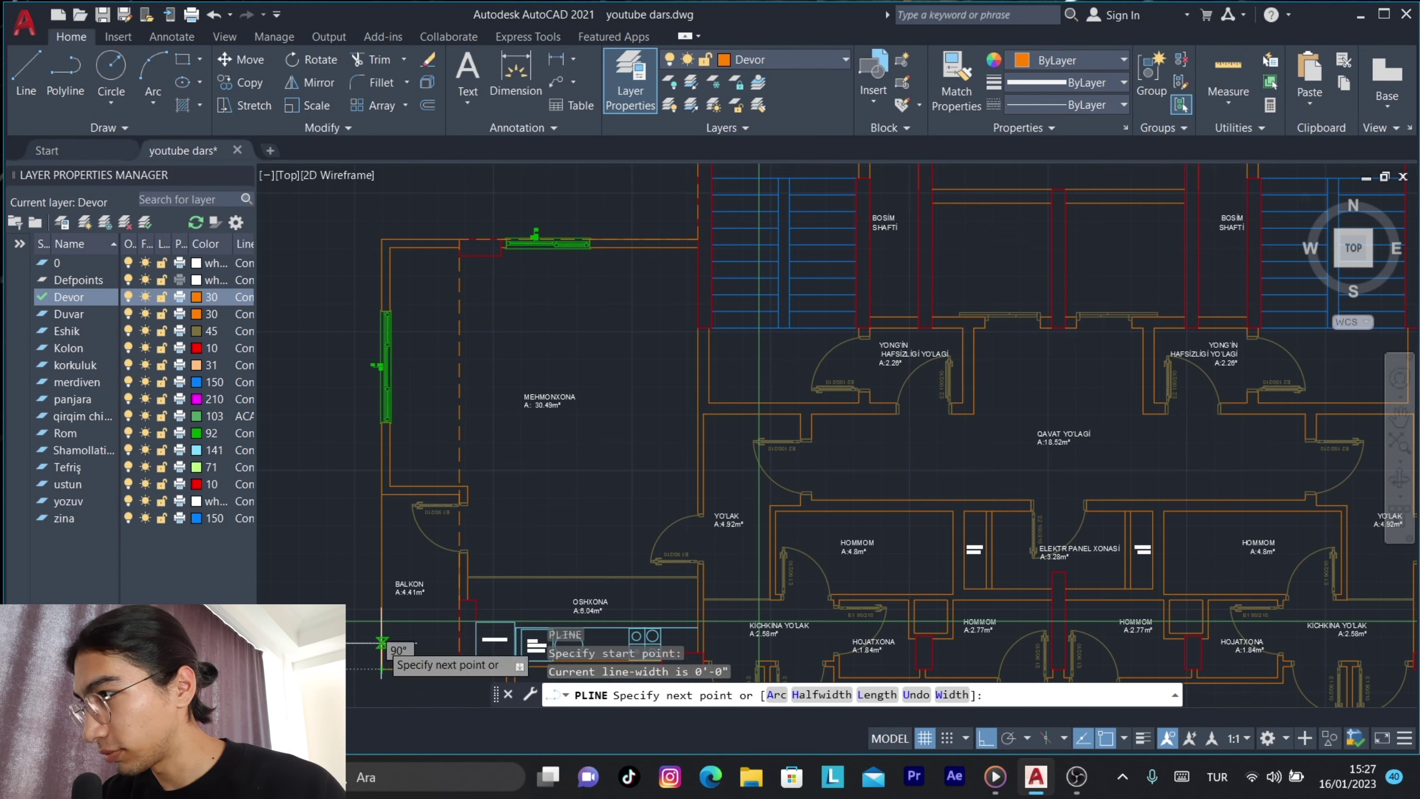
left_click(382, 239)
scroll(671, 241, "down", 5)
scroll(615, 380, "up", 6)
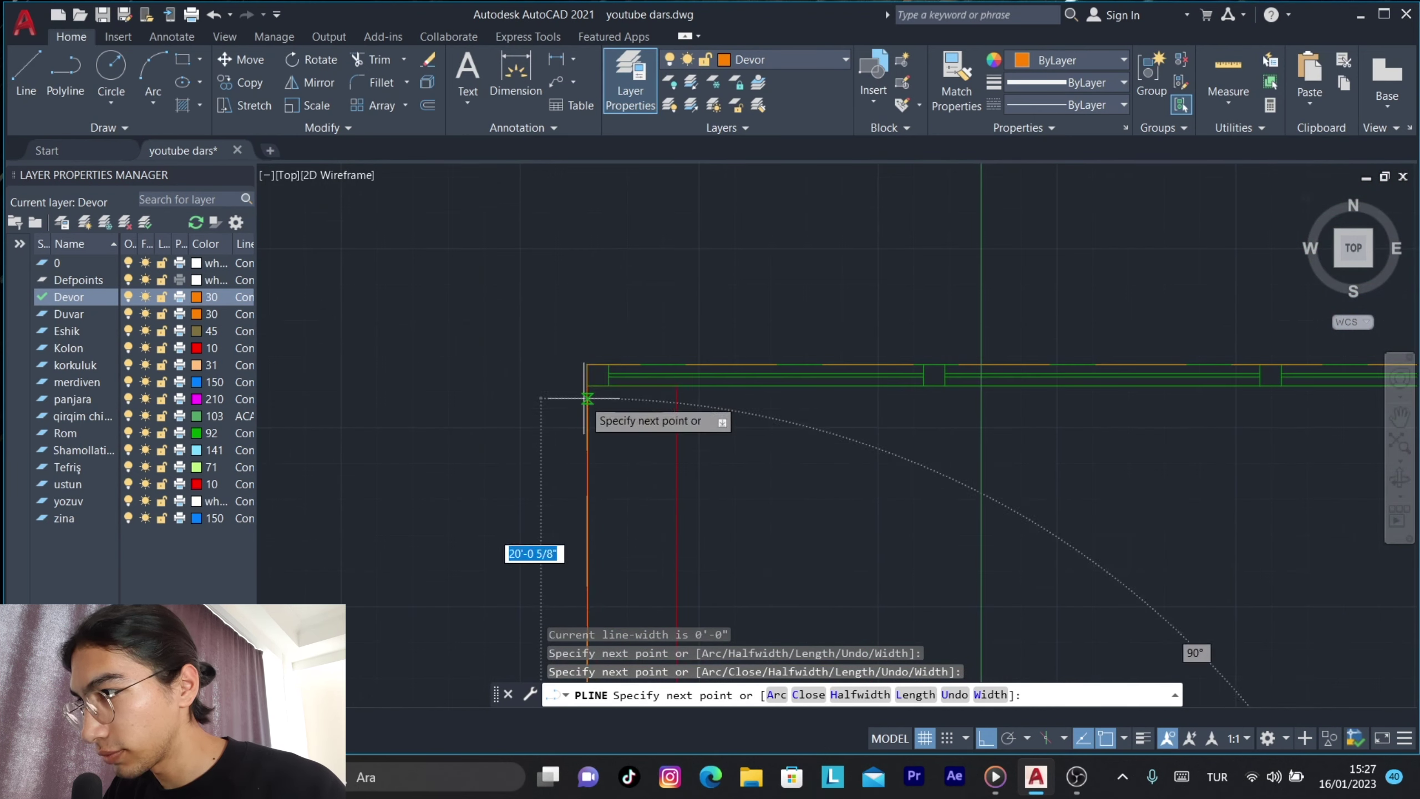
scroll(1070, 441, "down", 5)
scroll(760, 386, "up", 3)
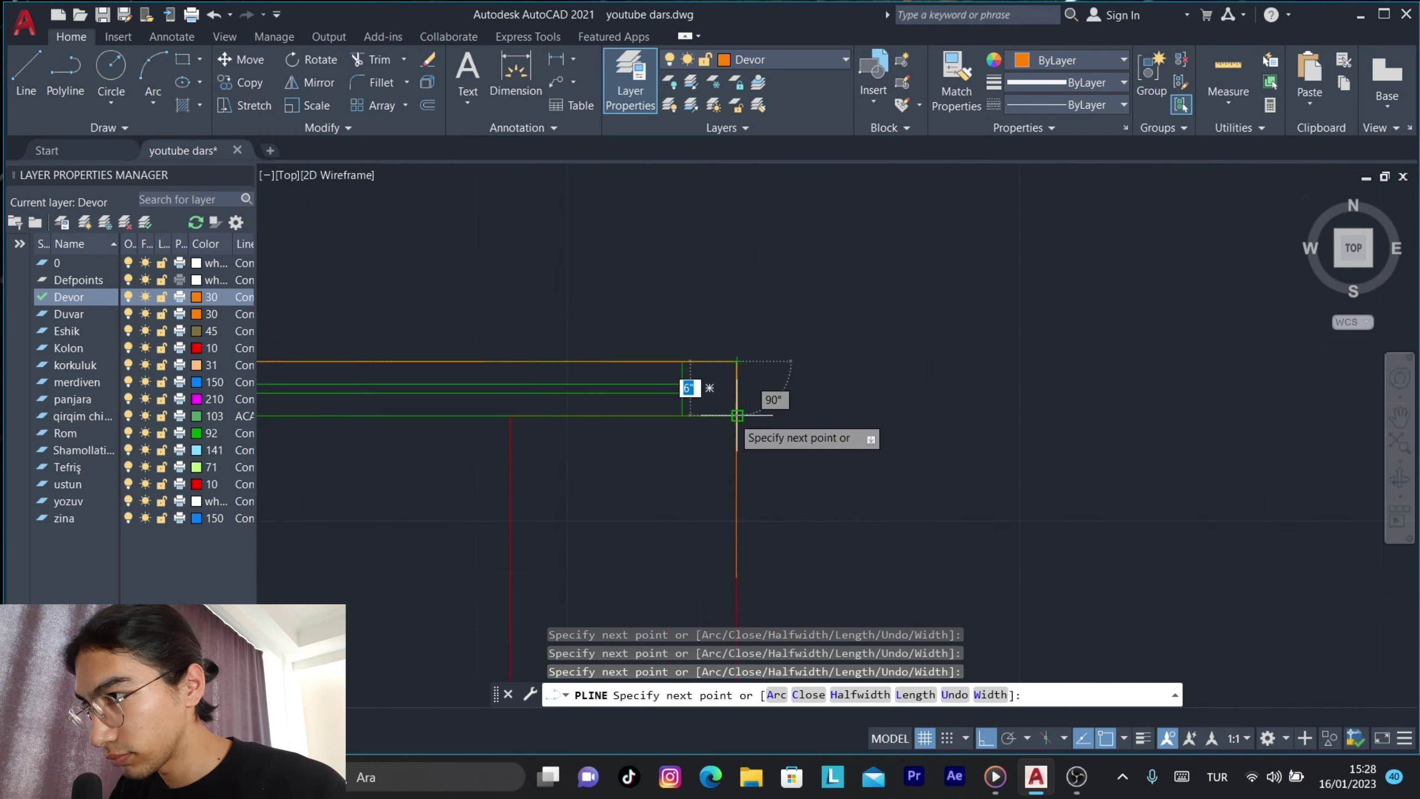
scroll(738, 518, "up", 3)
scroll(738, 518, "down", 3)
scroll(850, 340, "up", 3)
scroll(764, 517, "down", 3)
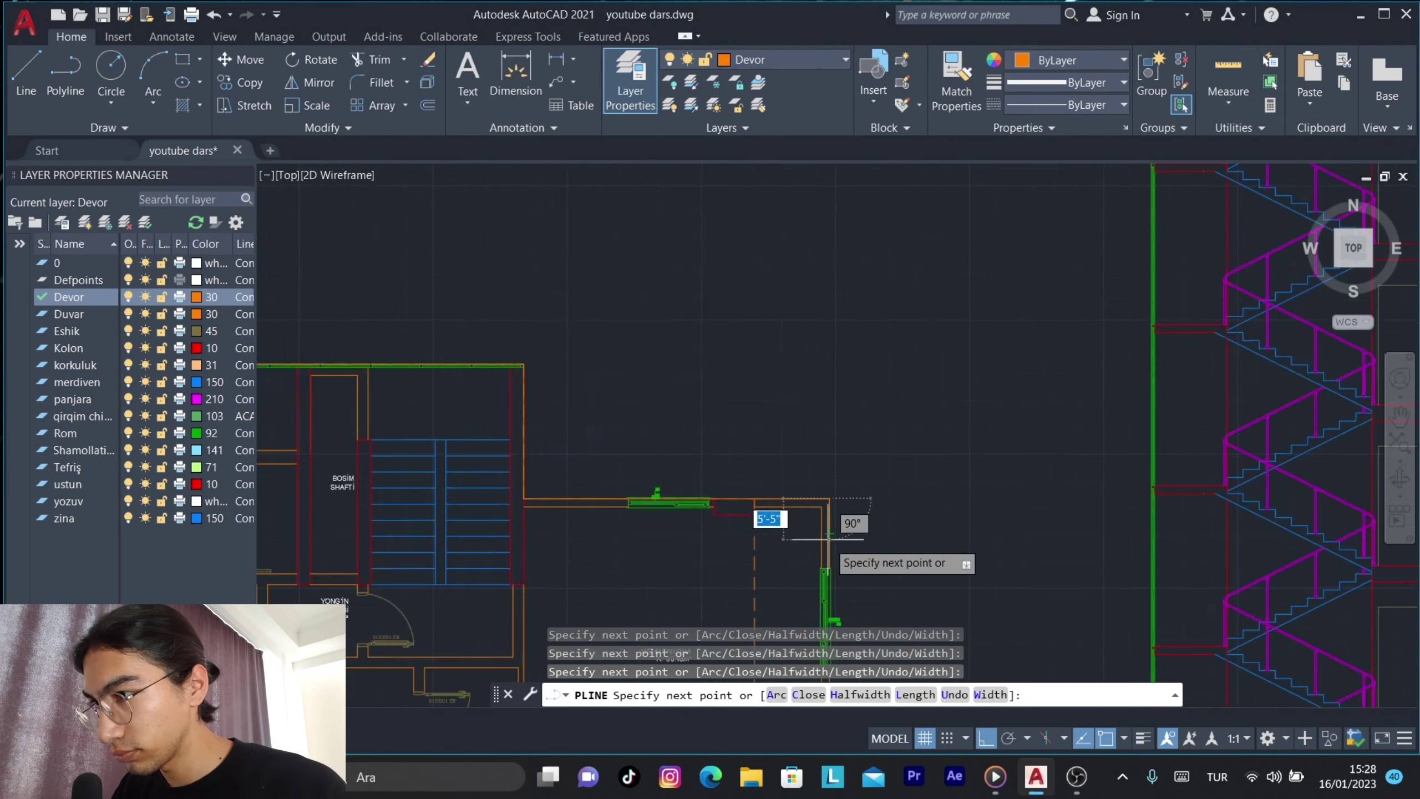
scroll(764, 517, "down", 2)
middle_click_drag(763, 517, 828, 382)
scroll(783, 336, "up", 3)
scroll(816, 381, "up", 3)
scroll(727, 559, "down", 4)
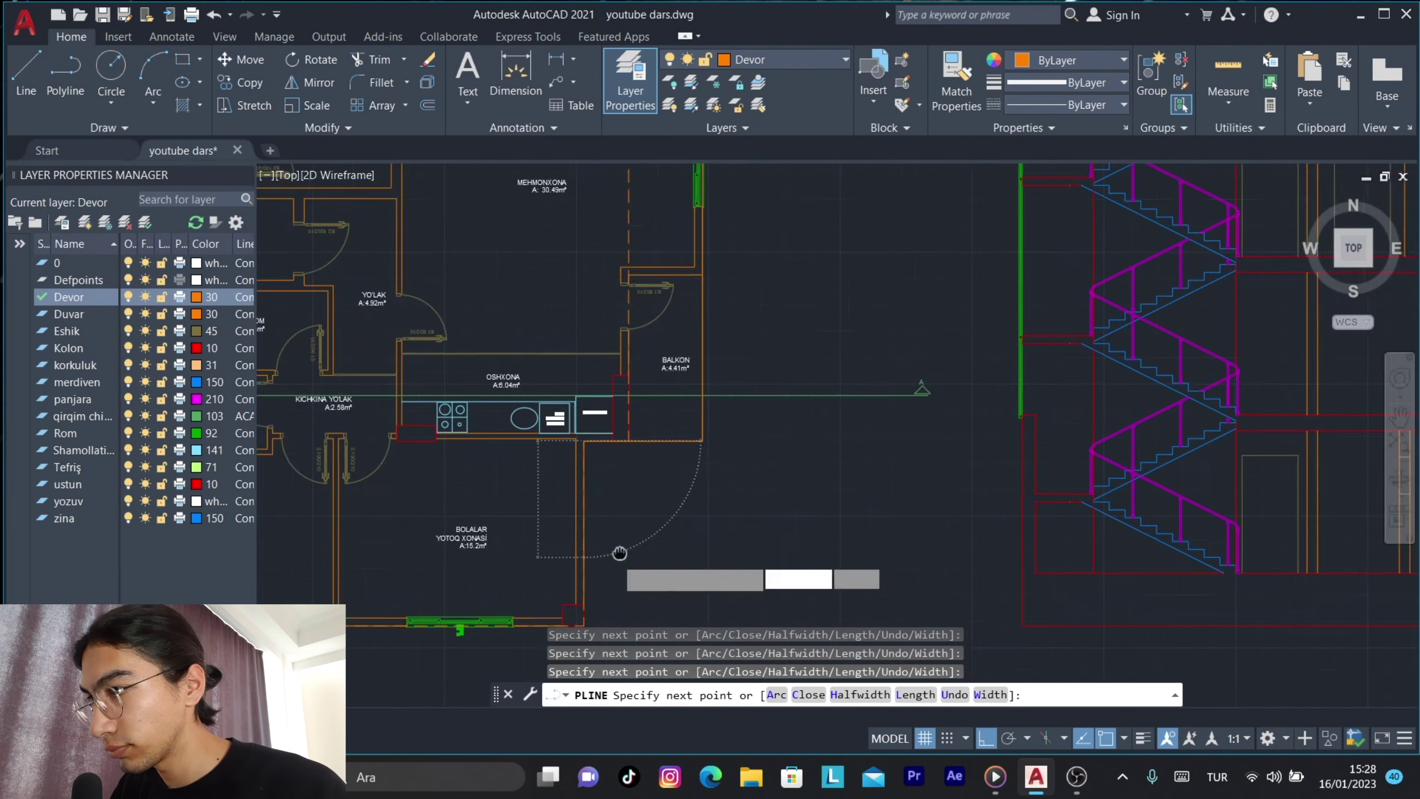
scroll(589, 407, "up", 4)
scroll(589, 407, "down", 2)
scroll(570, 402, "down", 2)
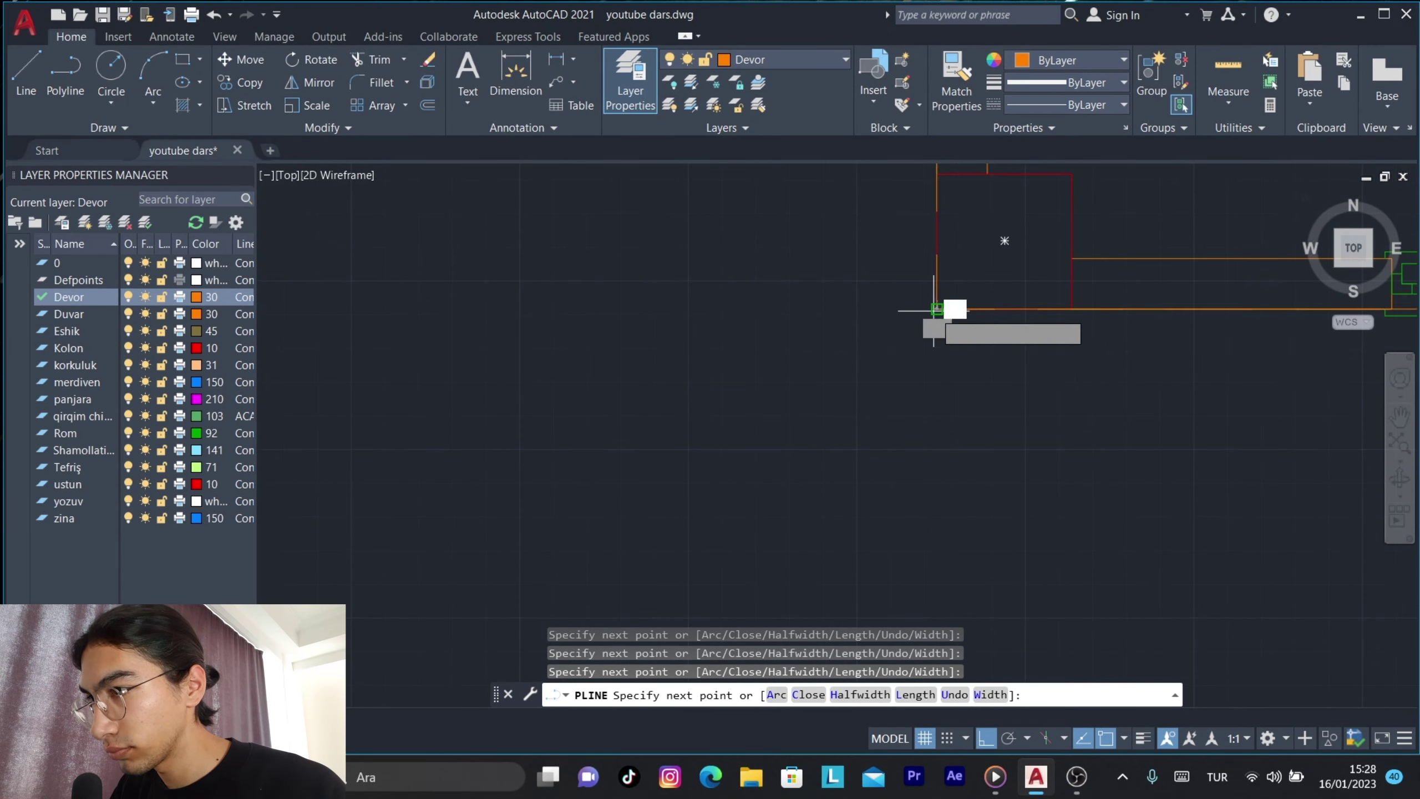
scroll(766, 266, "up", 3)
scroll(766, 265, "down", 2)
scroll(723, 412, "up", 2)
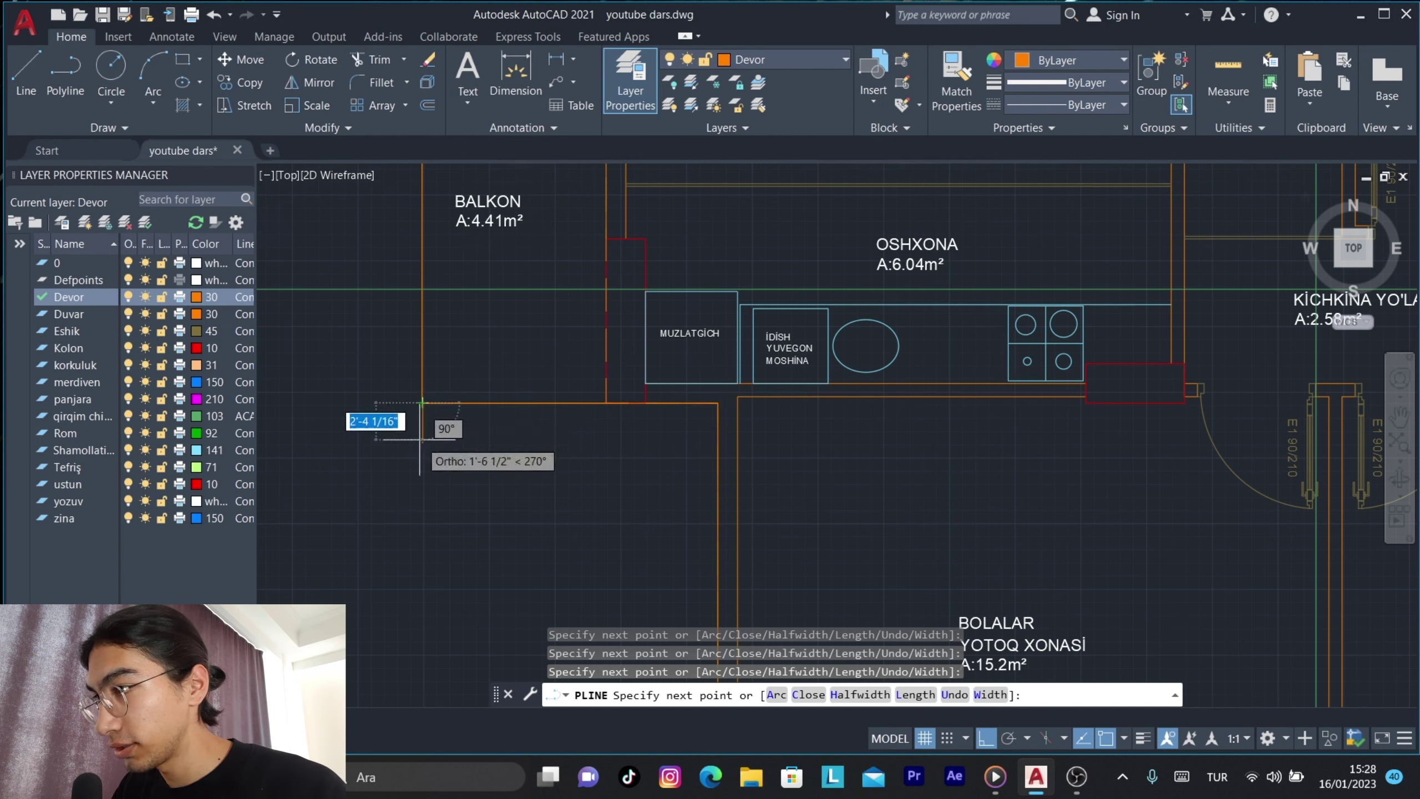
key("Escape")
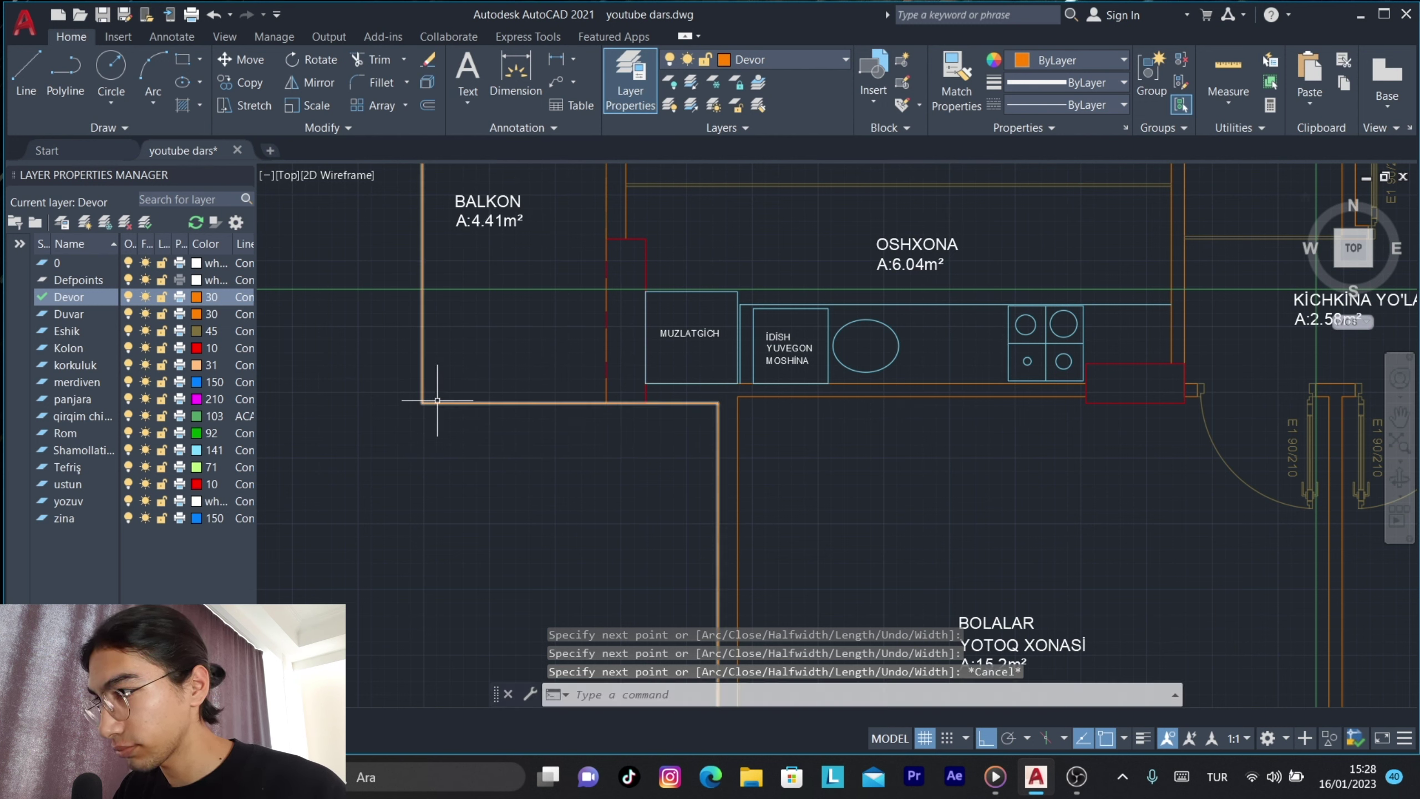
Move the outer-wall polyline from a base point to an empty spot above the plans.
left_click(439, 403)
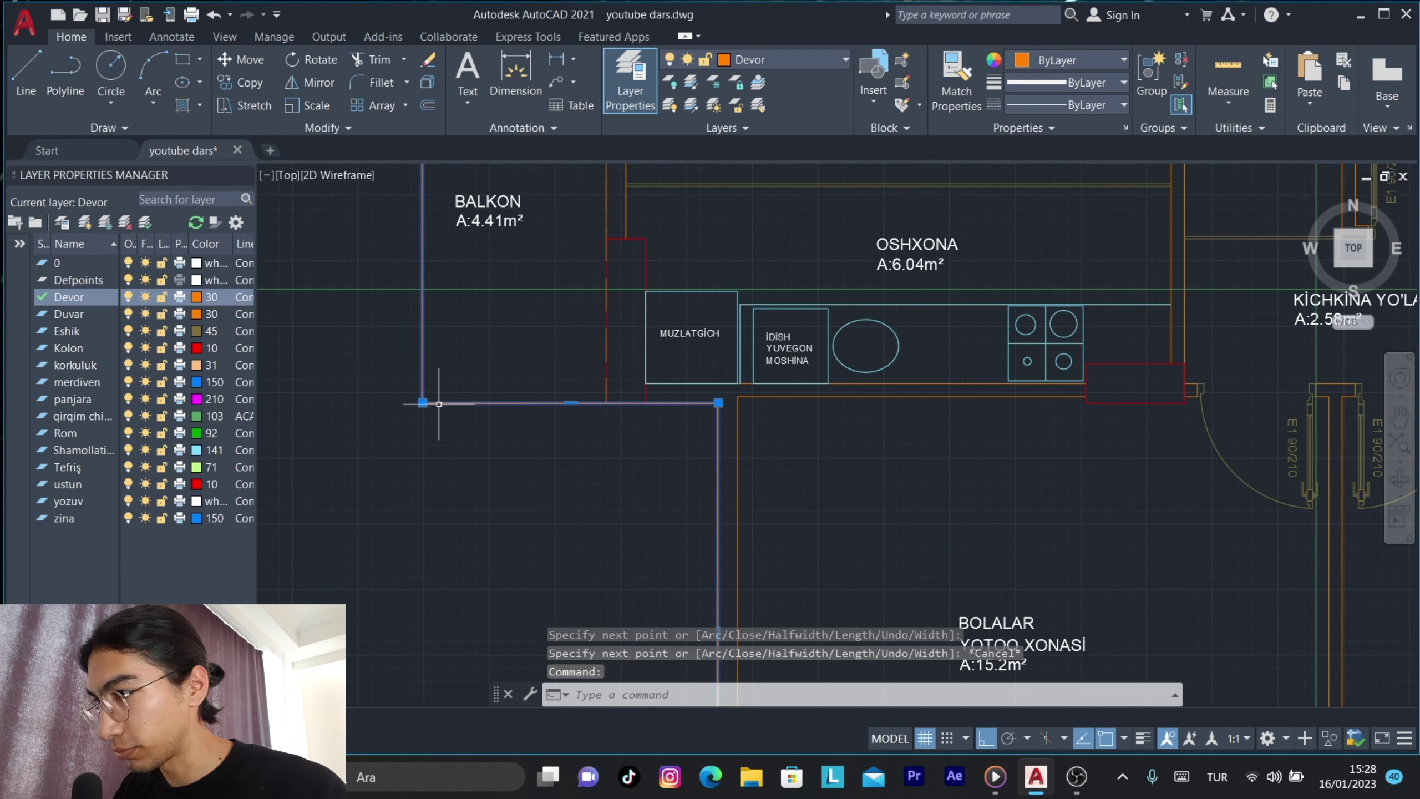
type("m")
key("Return")
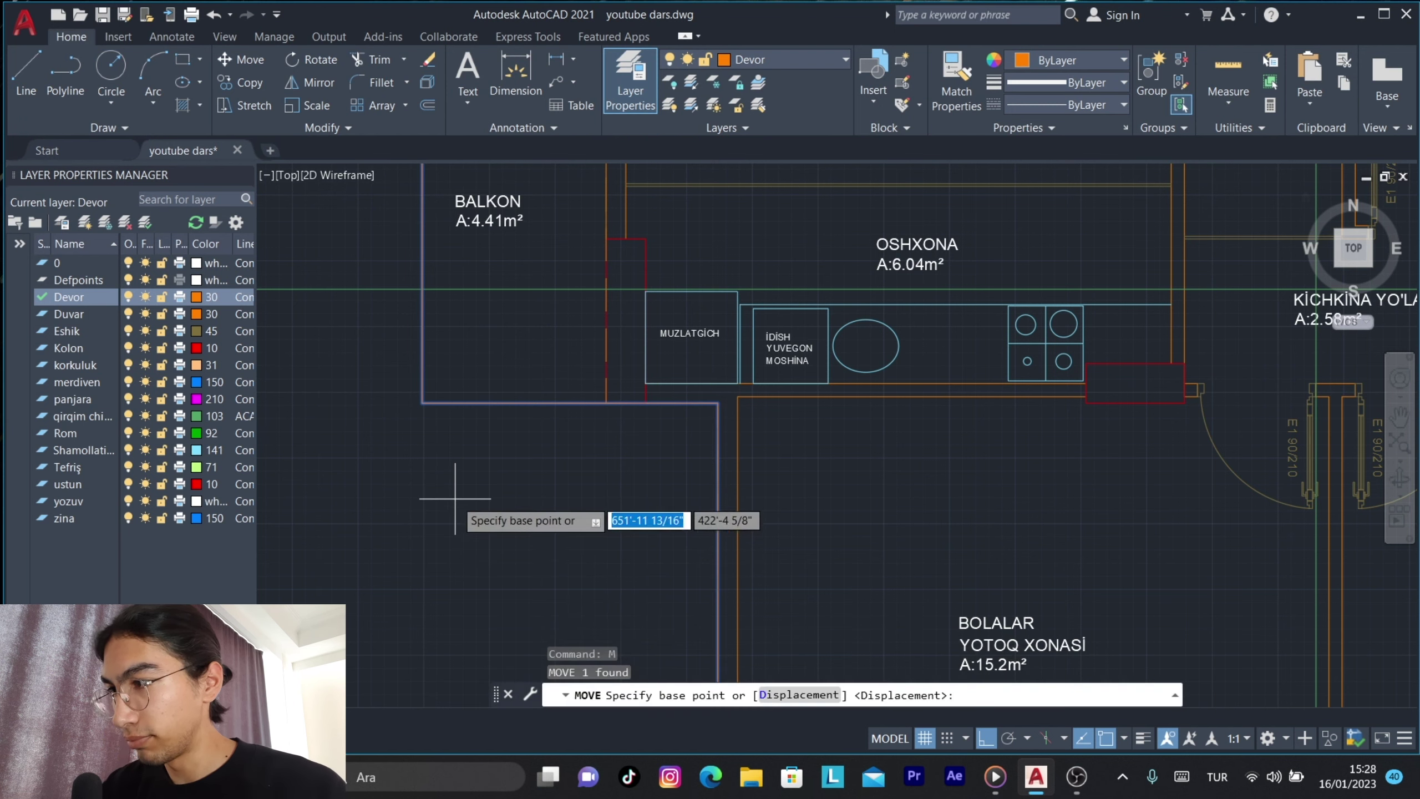
left_click(455, 499)
scroll(482, 514, "down", 5)
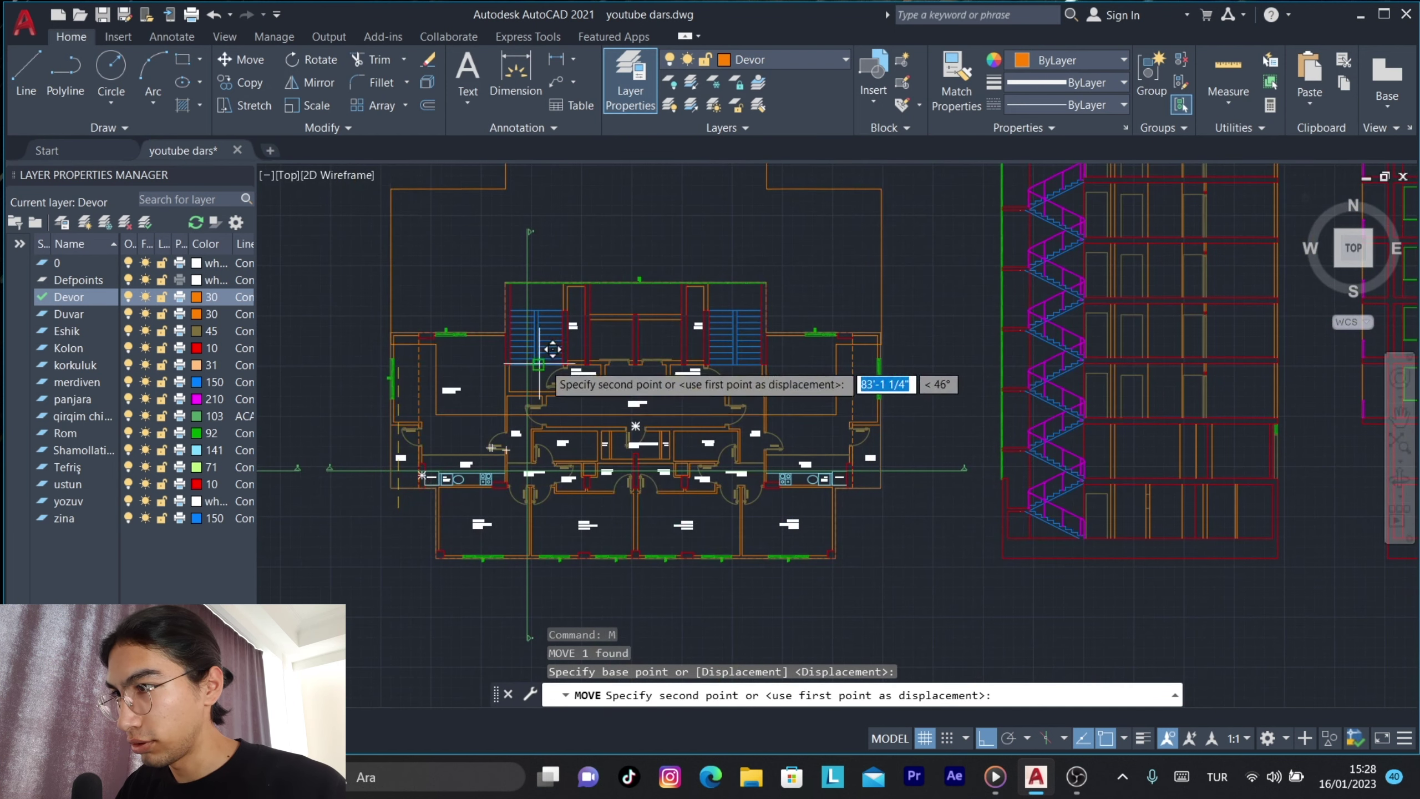
scroll(545, 341, "down", 2)
scroll(444, 302, "up", 2)
scroll(449, 317, "down", 2)
scroll(476, 370, "down", 2)
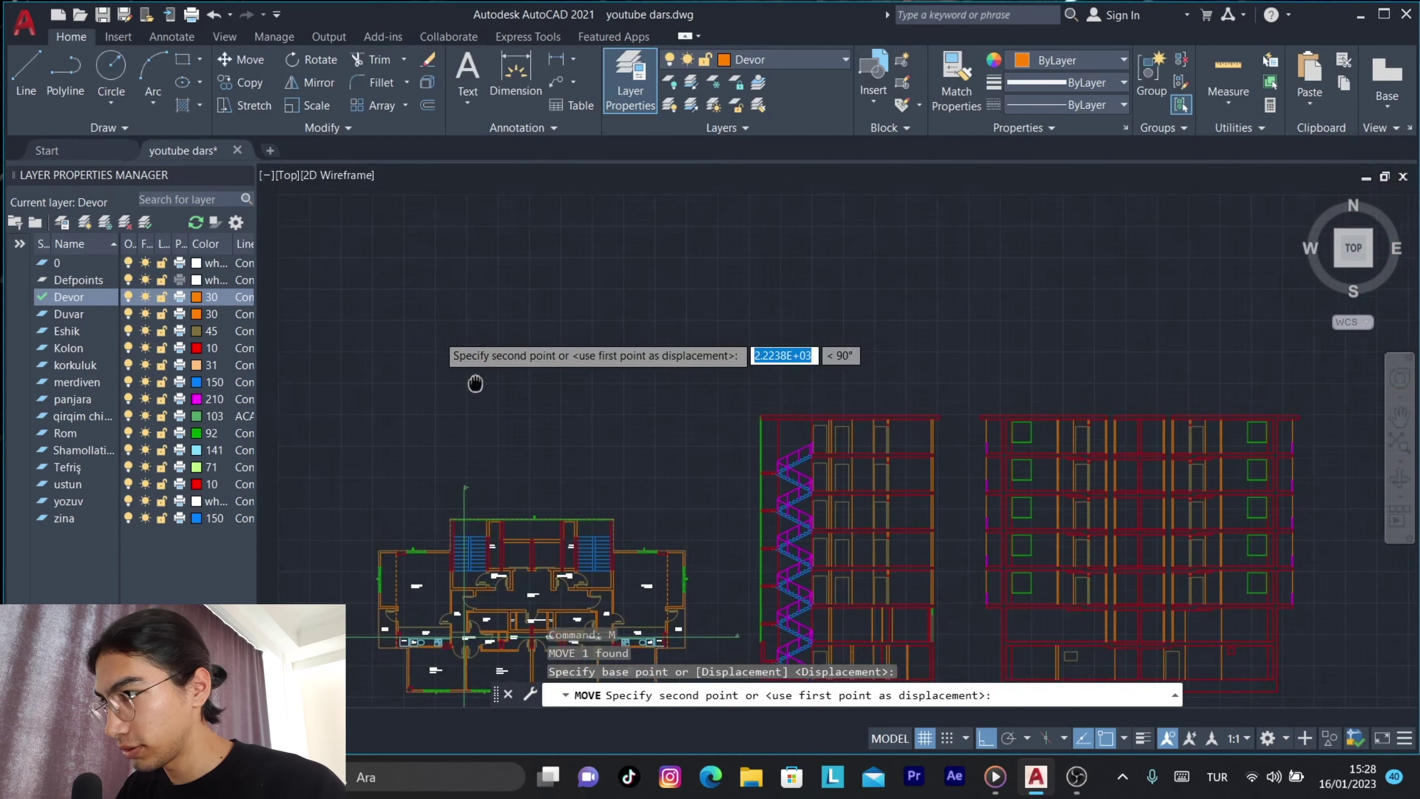
scroll(531, 447, "up", 2)
left_click(555, 378)
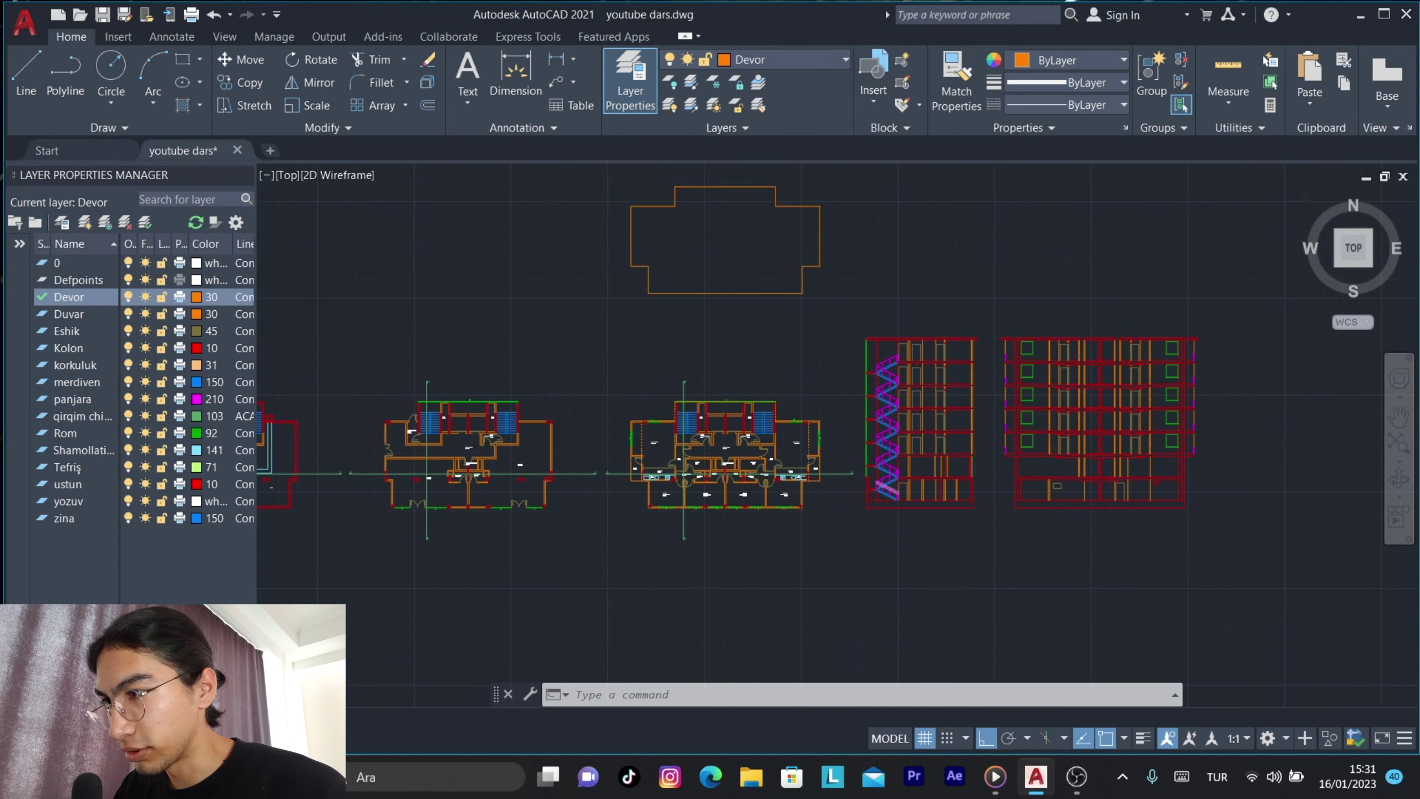
scroll(838, 448, "up", 5)
left_click(786, 451)
left_click(722, 406)
scroll(722, 406, "down", 2)
scroll(1030, 361, "up", 3)
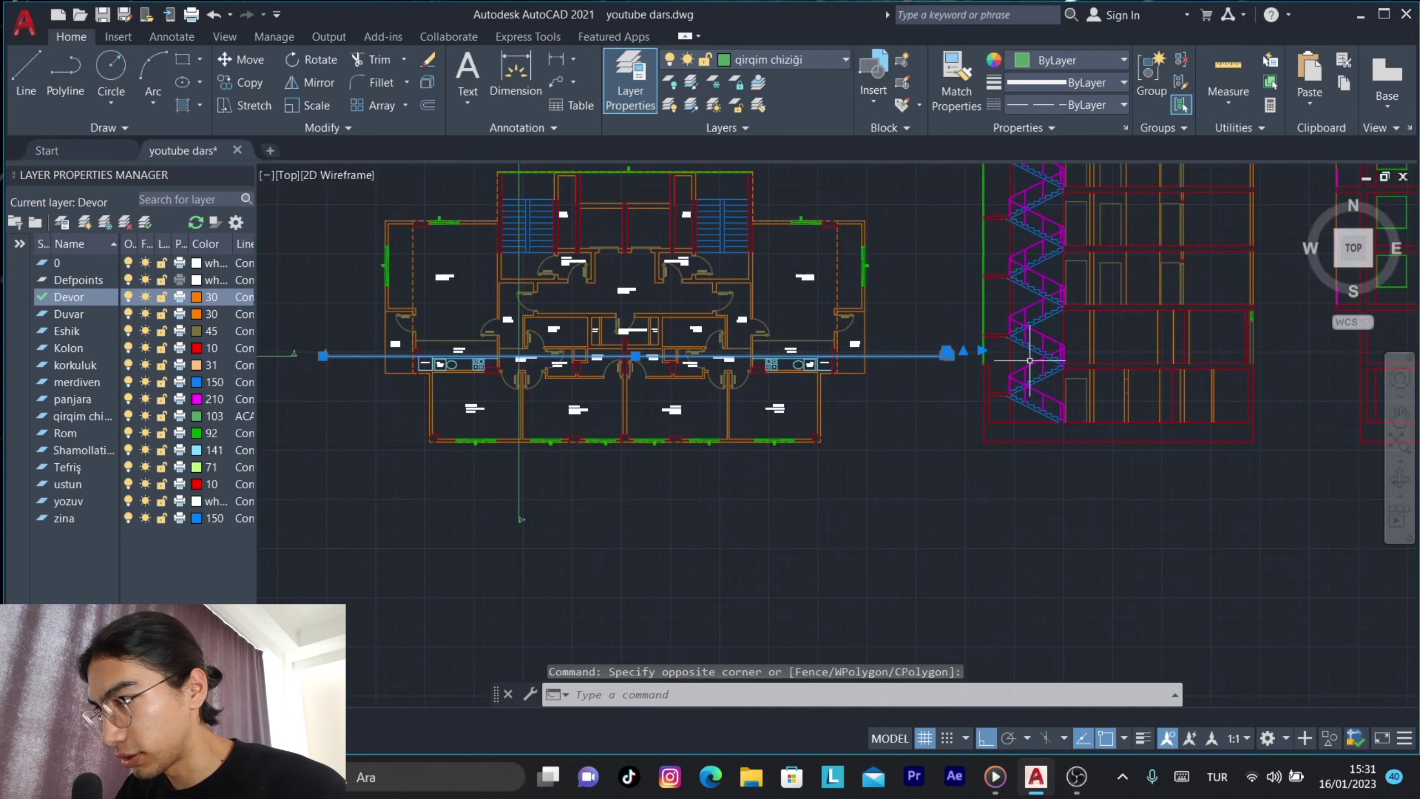
left_click(568, 561)
left_click(425, 363)
scroll(517, 308, "up", 3)
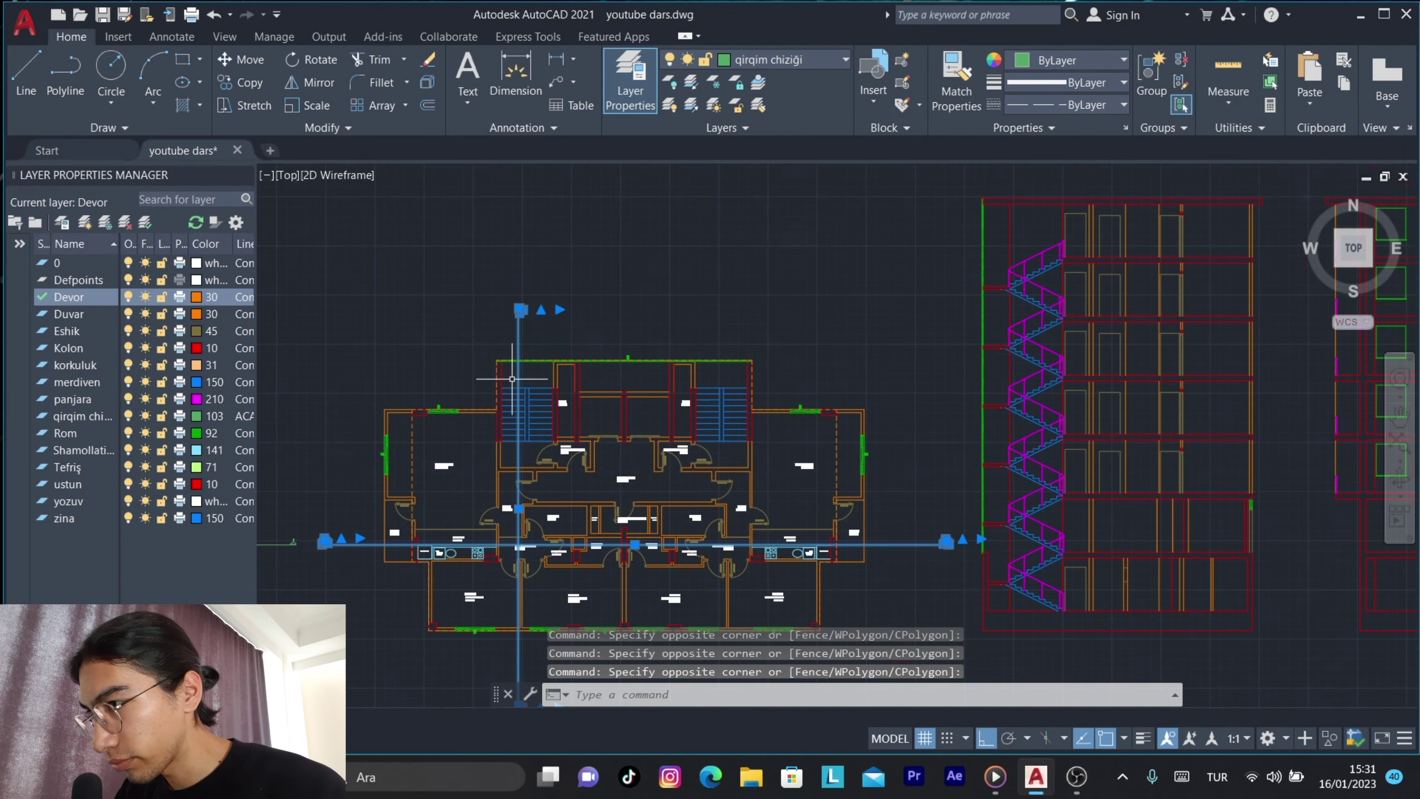
scroll(507, 381, "up", 4)
scroll(999, 371, "down", 3)
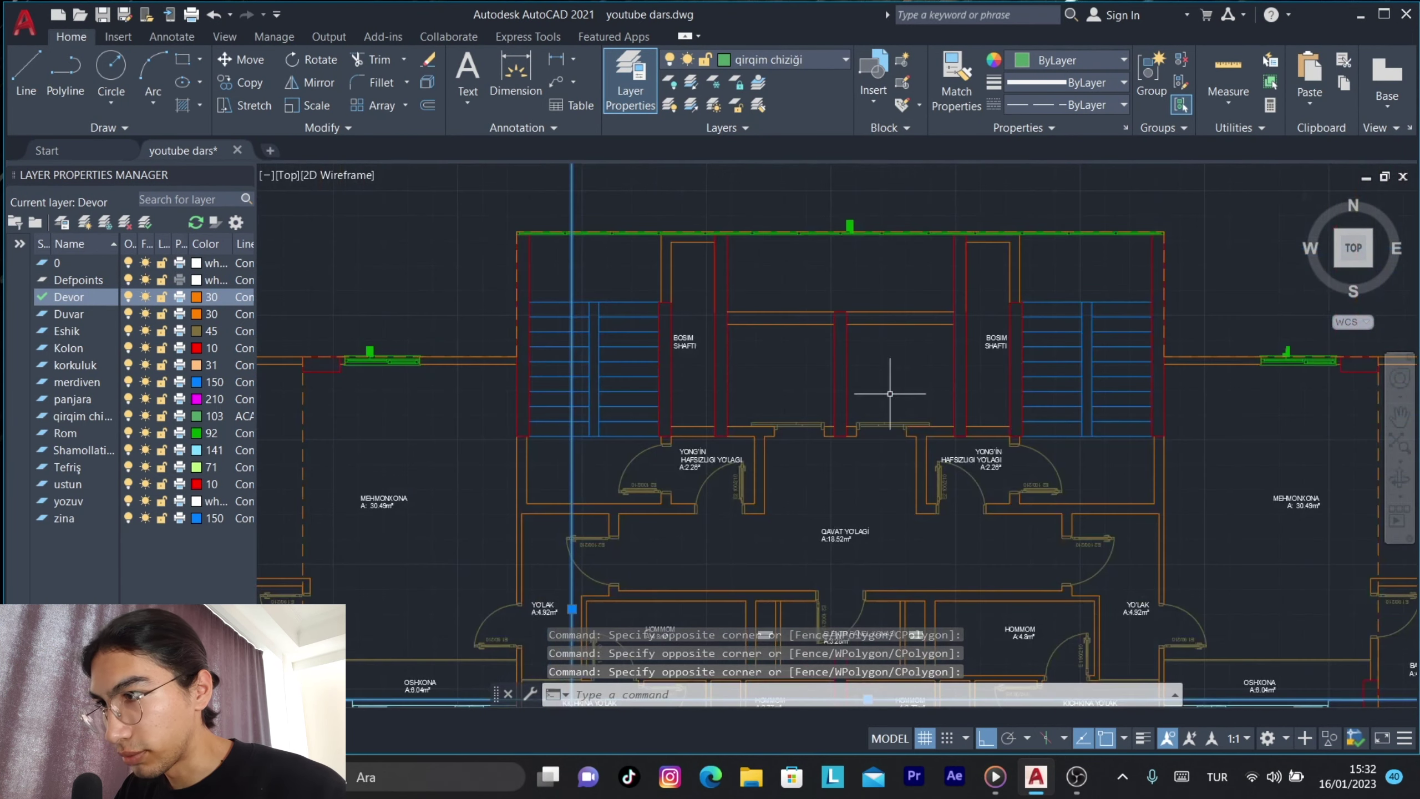
left_click(956, 425)
left_click(764, 363)
left_click(984, 392)
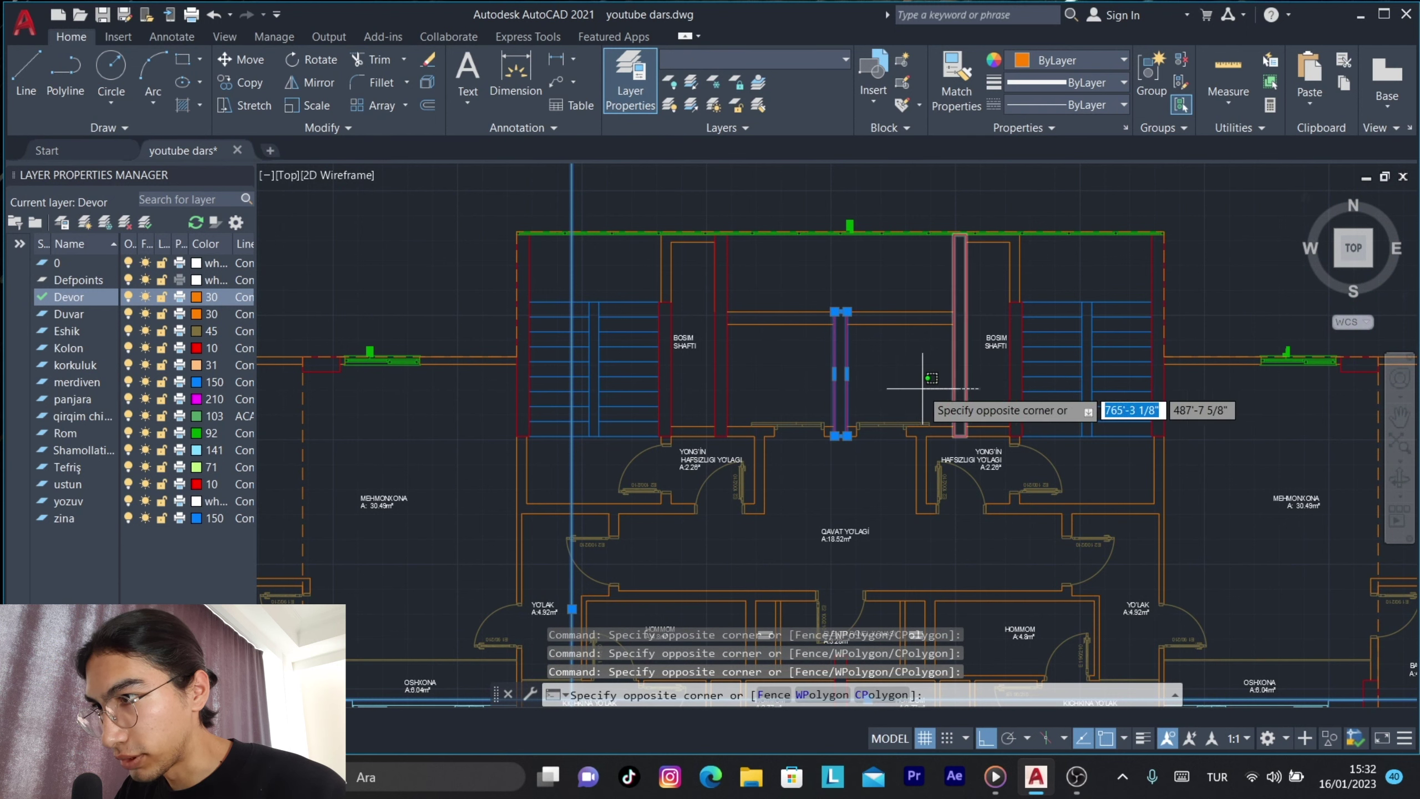
left_click(939, 386)
left_click(747, 376)
left_click(640, 387)
left_click(623, 286)
scroll(707, 245, "up", 8)
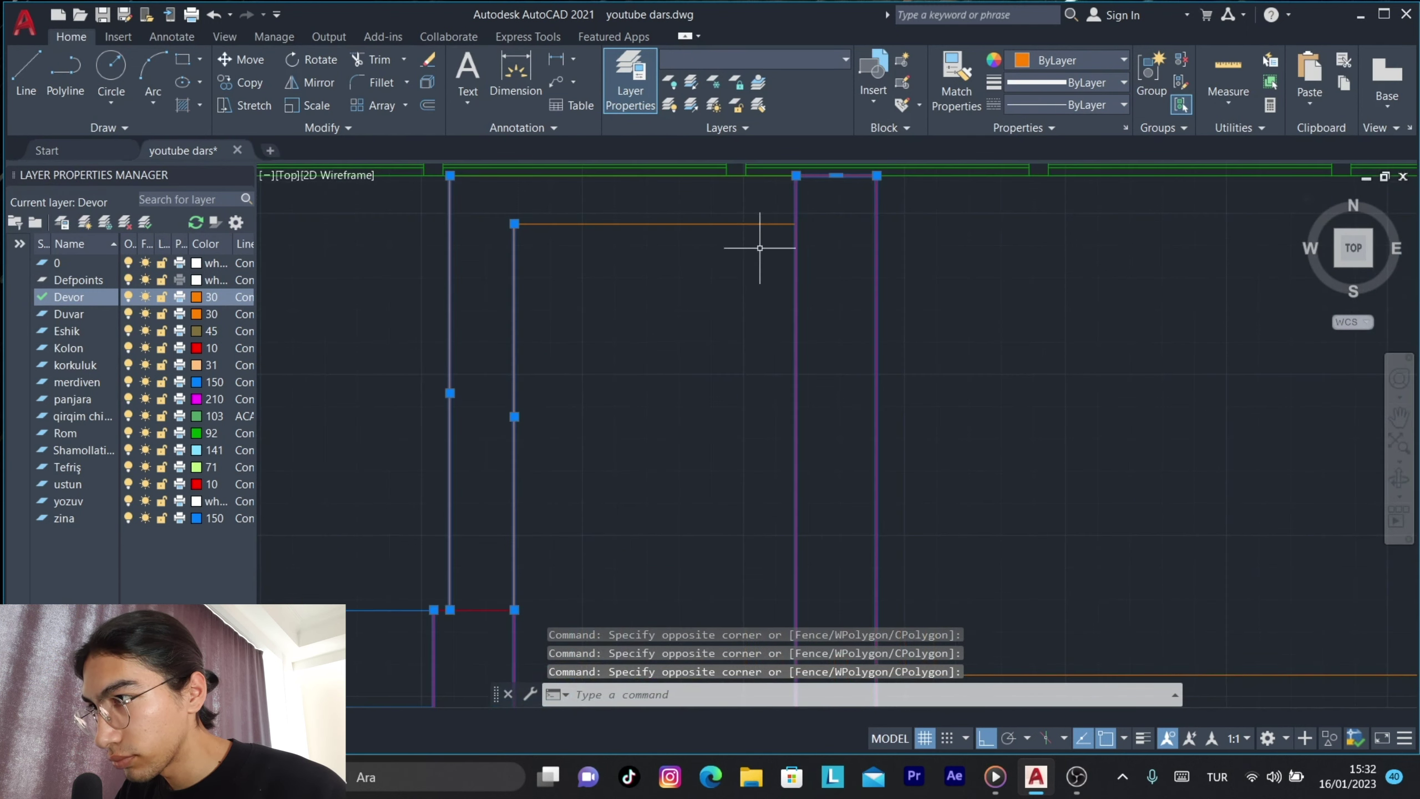
middle_click_drag(678, 270, 691, 412)
left_click(839, 420)
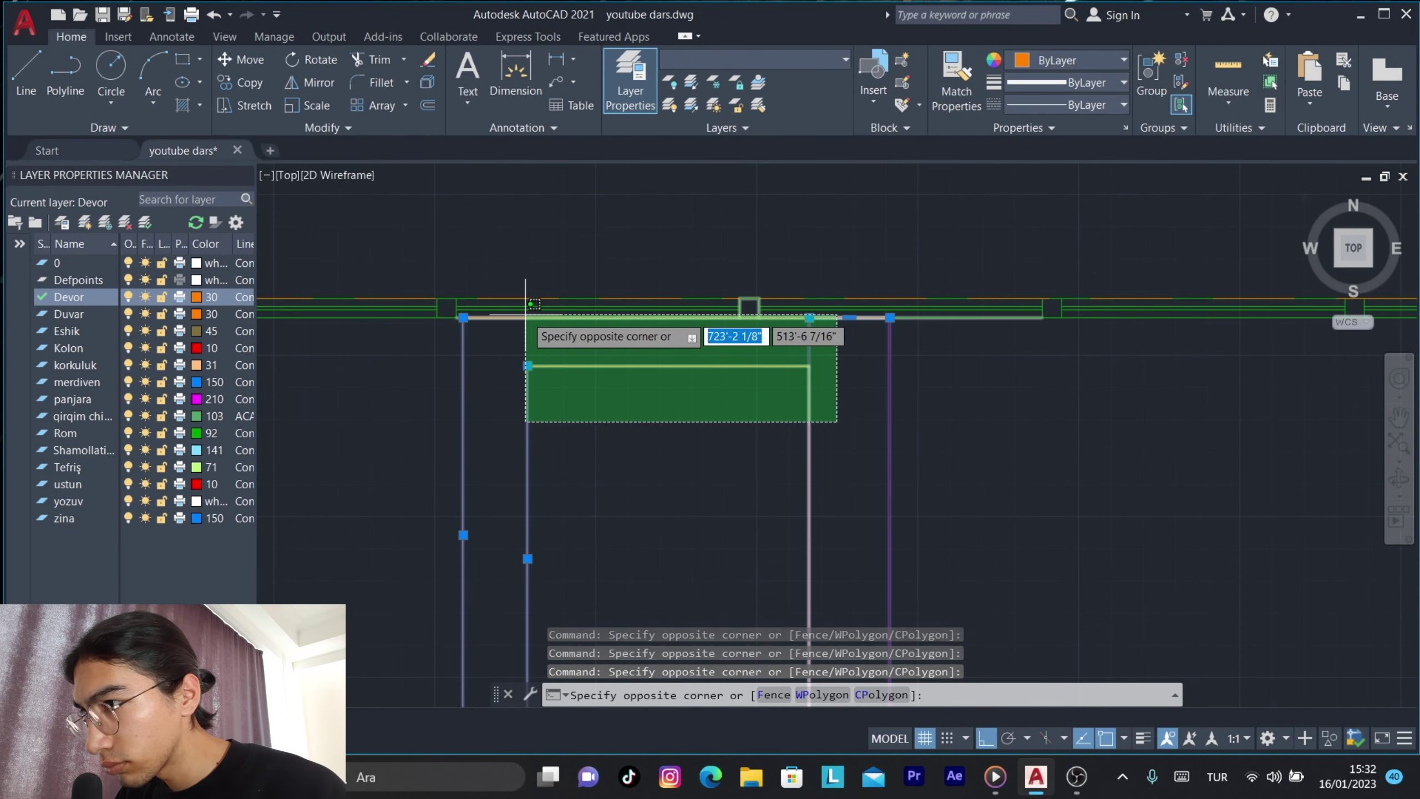
left_click(515, 367)
scroll(520, 357, "up", 3)
scroll(801, 305, "up", 2)
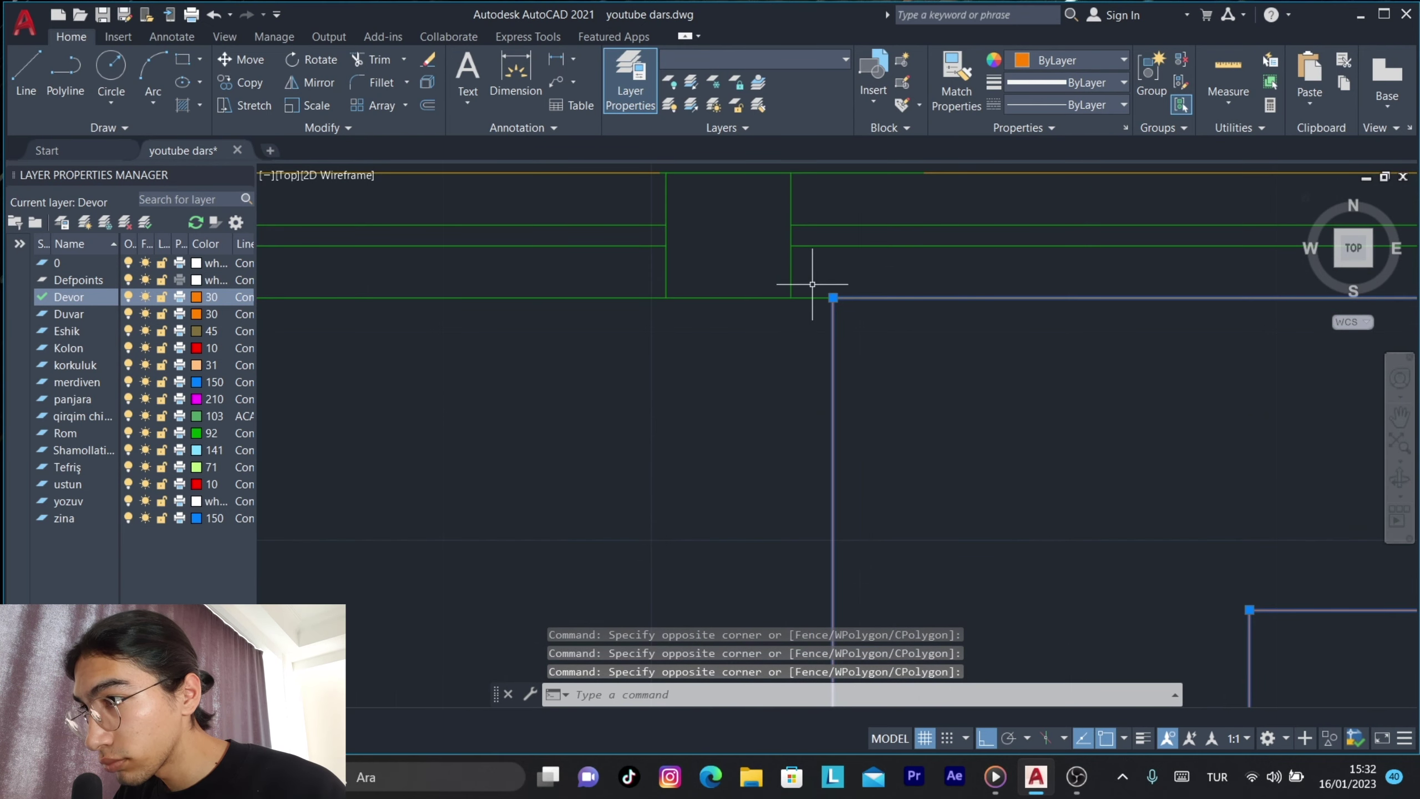
scroll(723, 365, "down", 5)
scroll(935, 349, "up", 2)
left_click(967, 372)
left_click(783, 285)
scroll(782, 285, "up", 1)
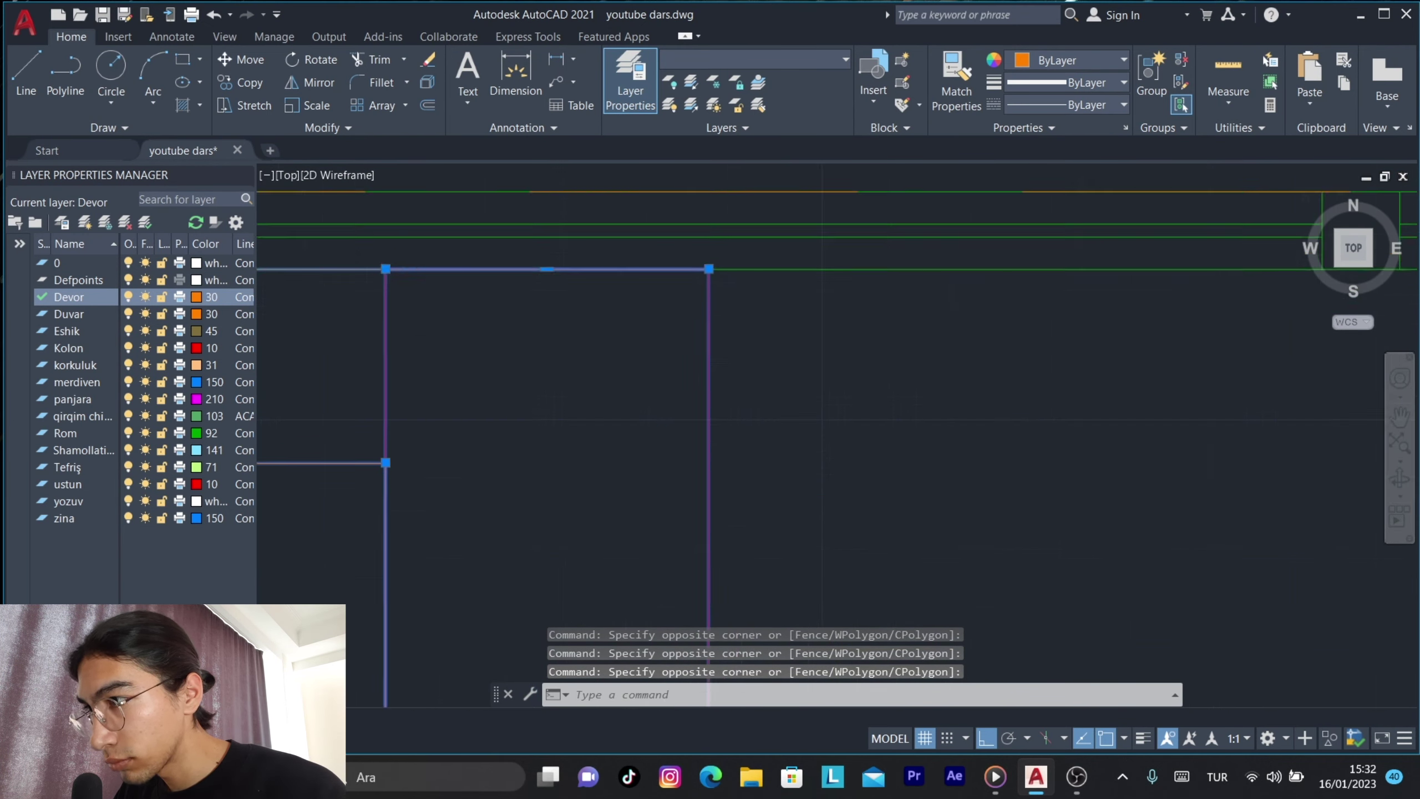
scroll(816, 335, "down", 4)
left_click(866, 262)
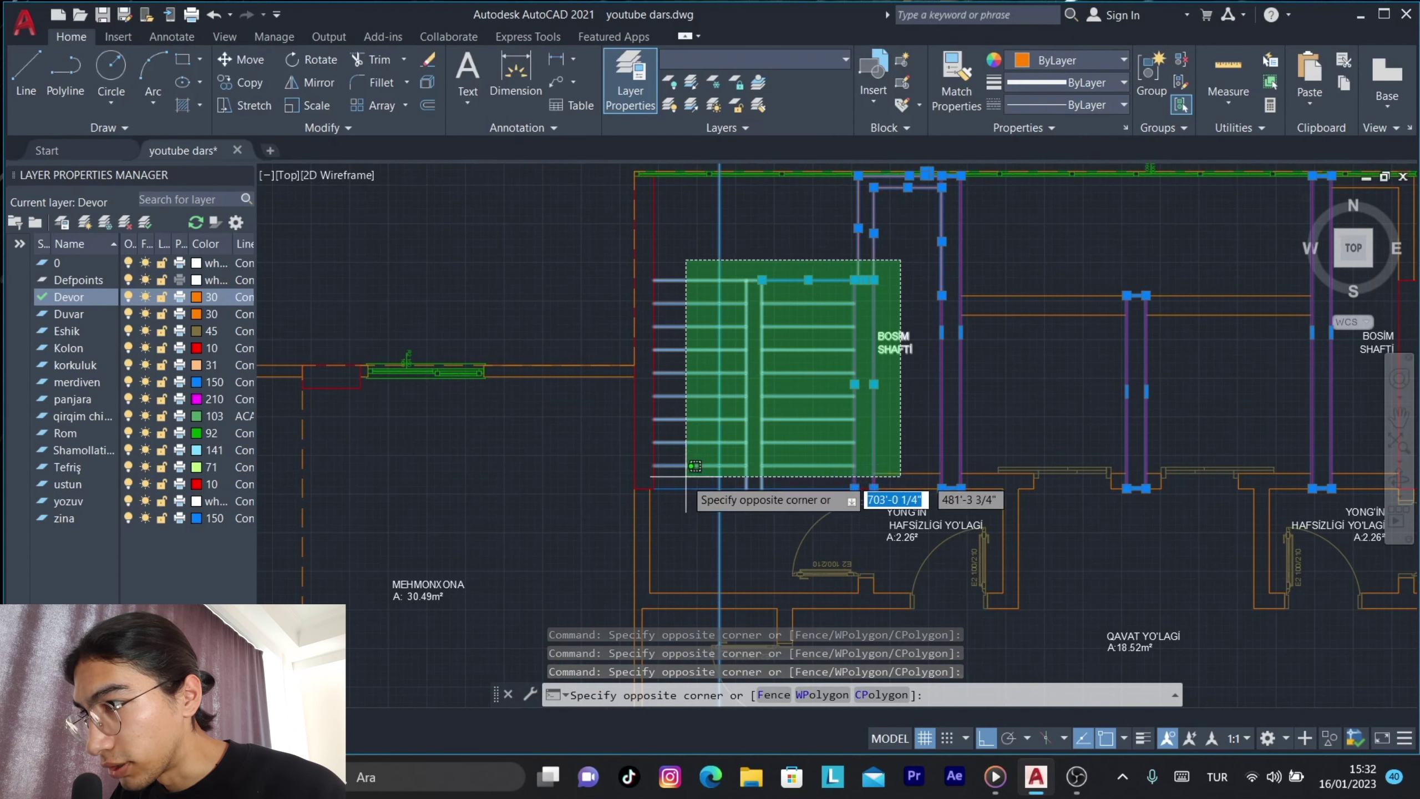
left_click(676, 496)
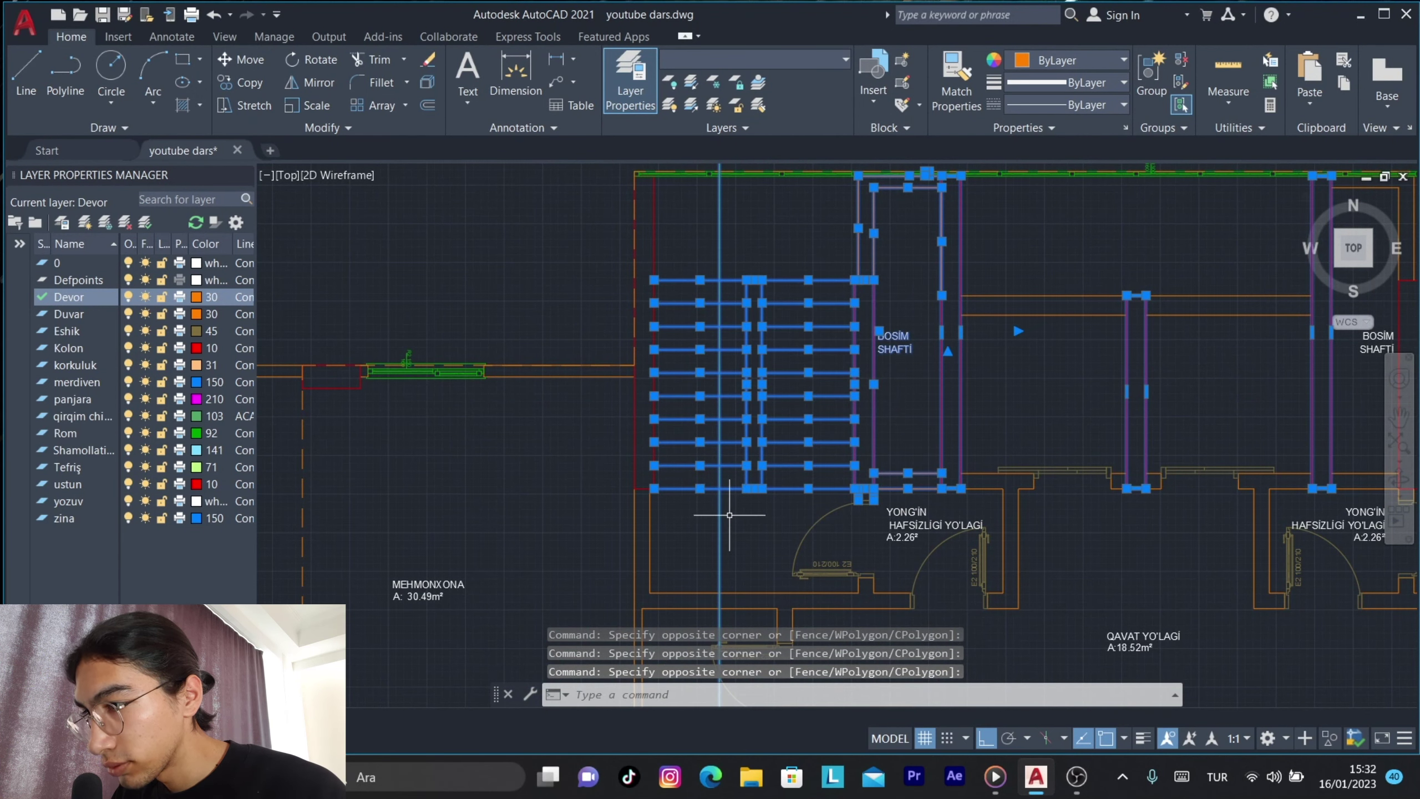
middle_click_drag(730, 515, 776, 349)
left_click(713, 374)
left_click(657, 408)
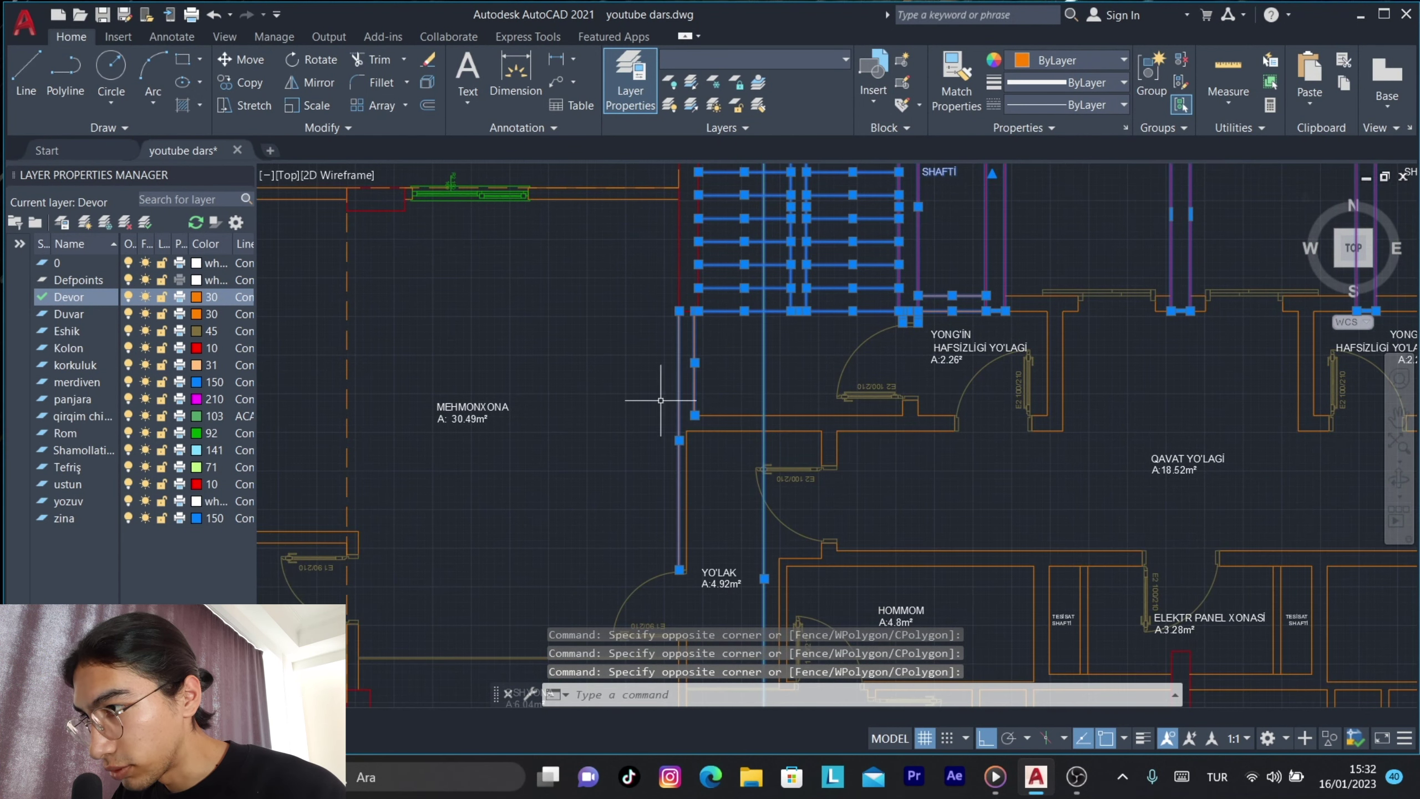
scroll(710, 423, "up", 3)
scroll(710, 424, "up", 2)
left_click(587, 309)
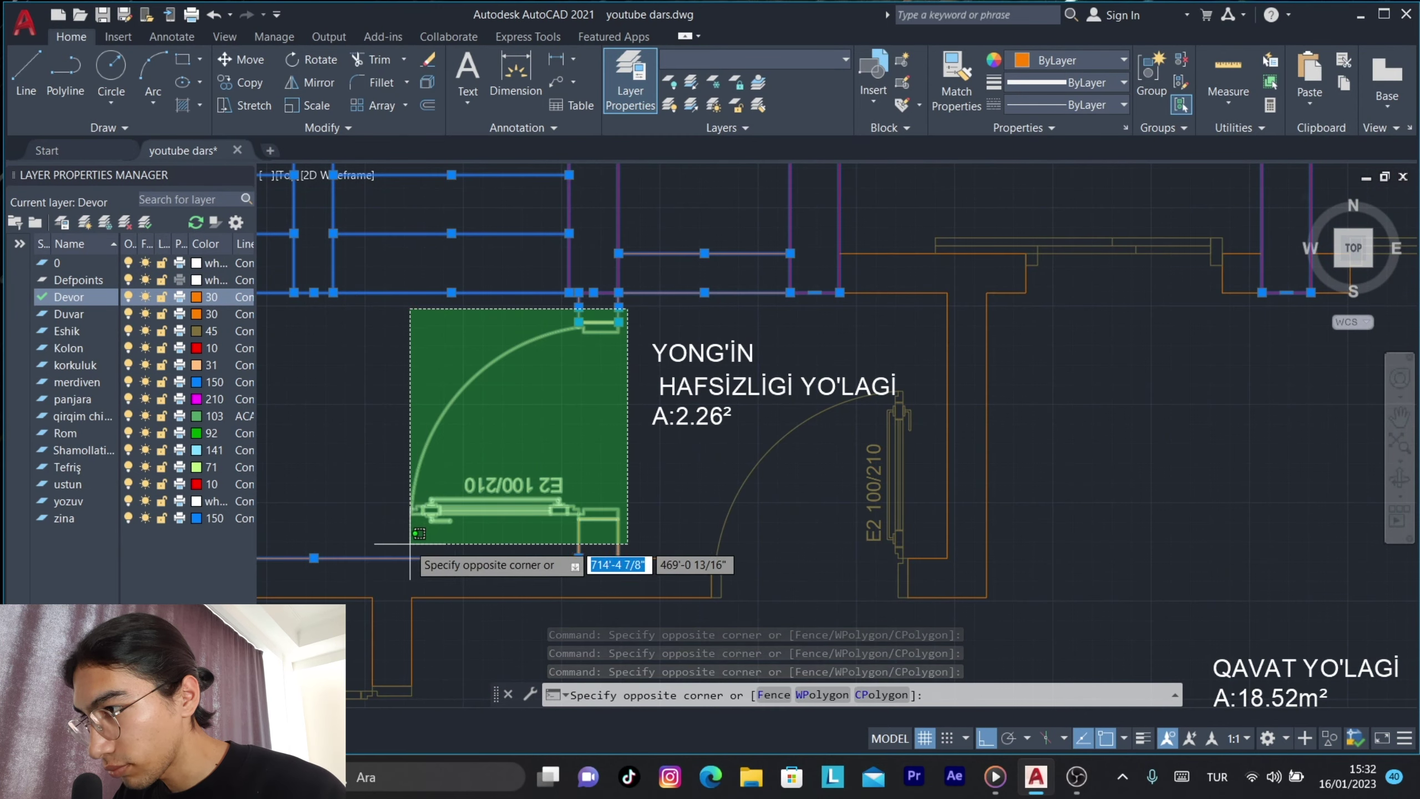
left_click(412, 562)
scroll(560, 470, "down", 3)
left_click(920, 195)
left_click(713, 428)
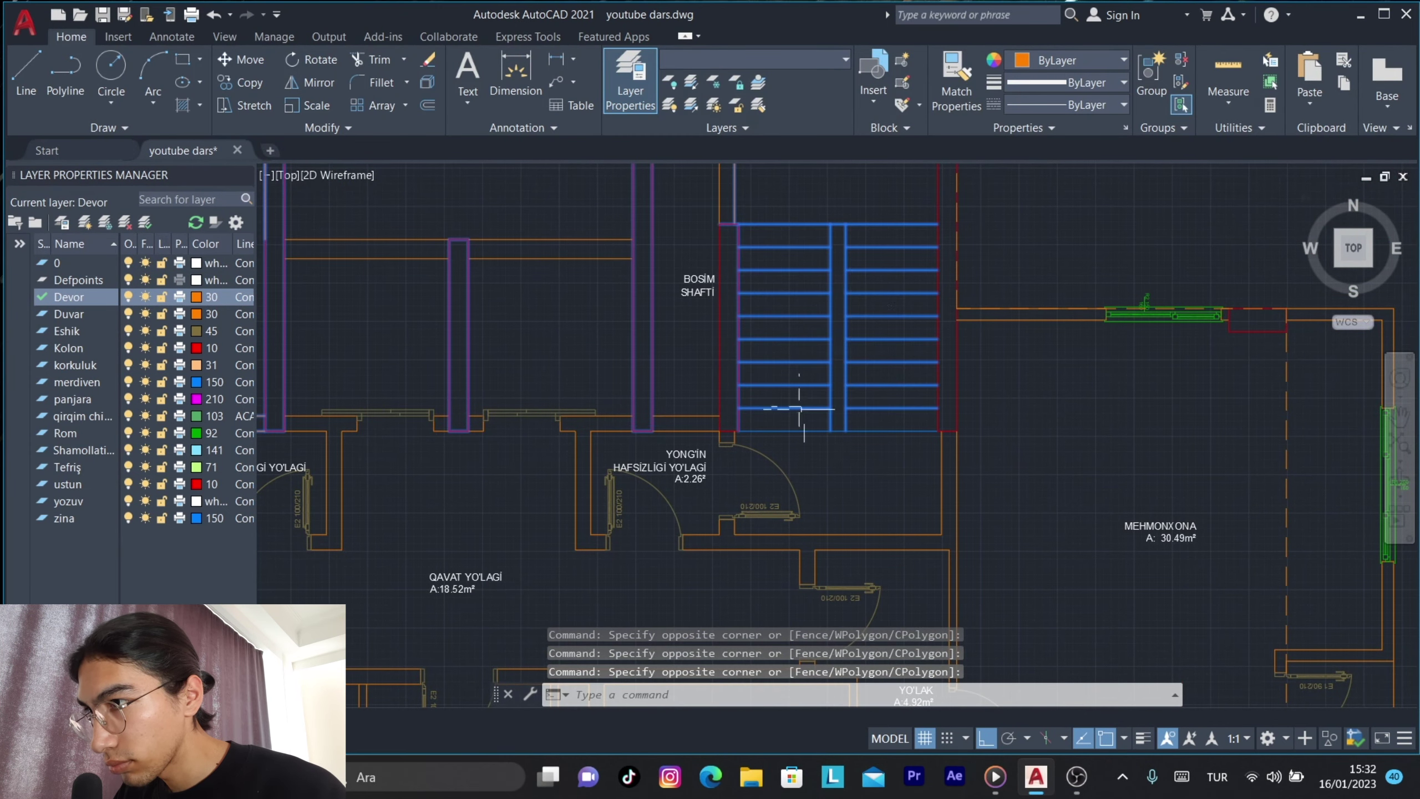
scroll(856, 389, "up", 3)
left_click(840, 269)
scroll(928, 215, "up", 4)
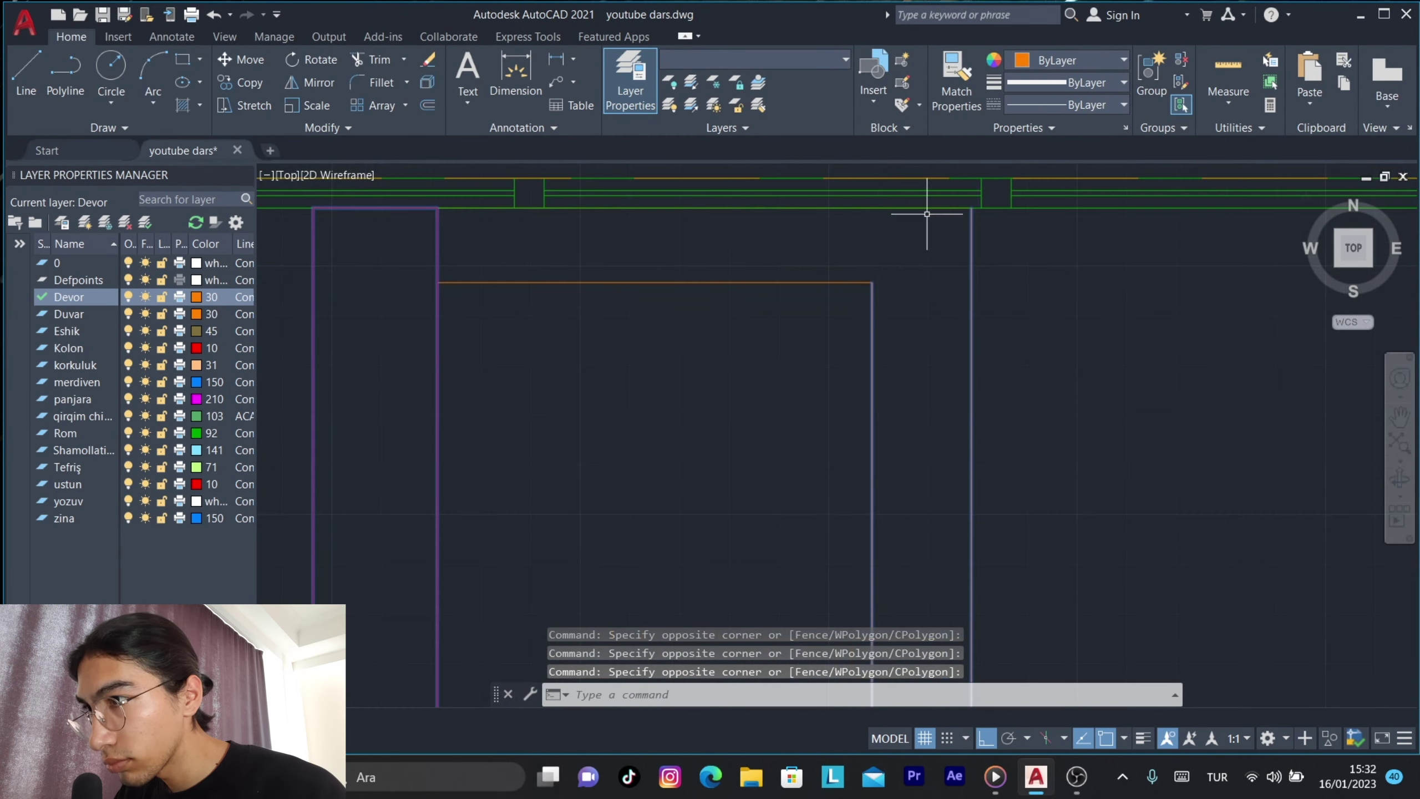
scroll(961, 227, "up", 2)
scroll(945, 224, "down", 3)
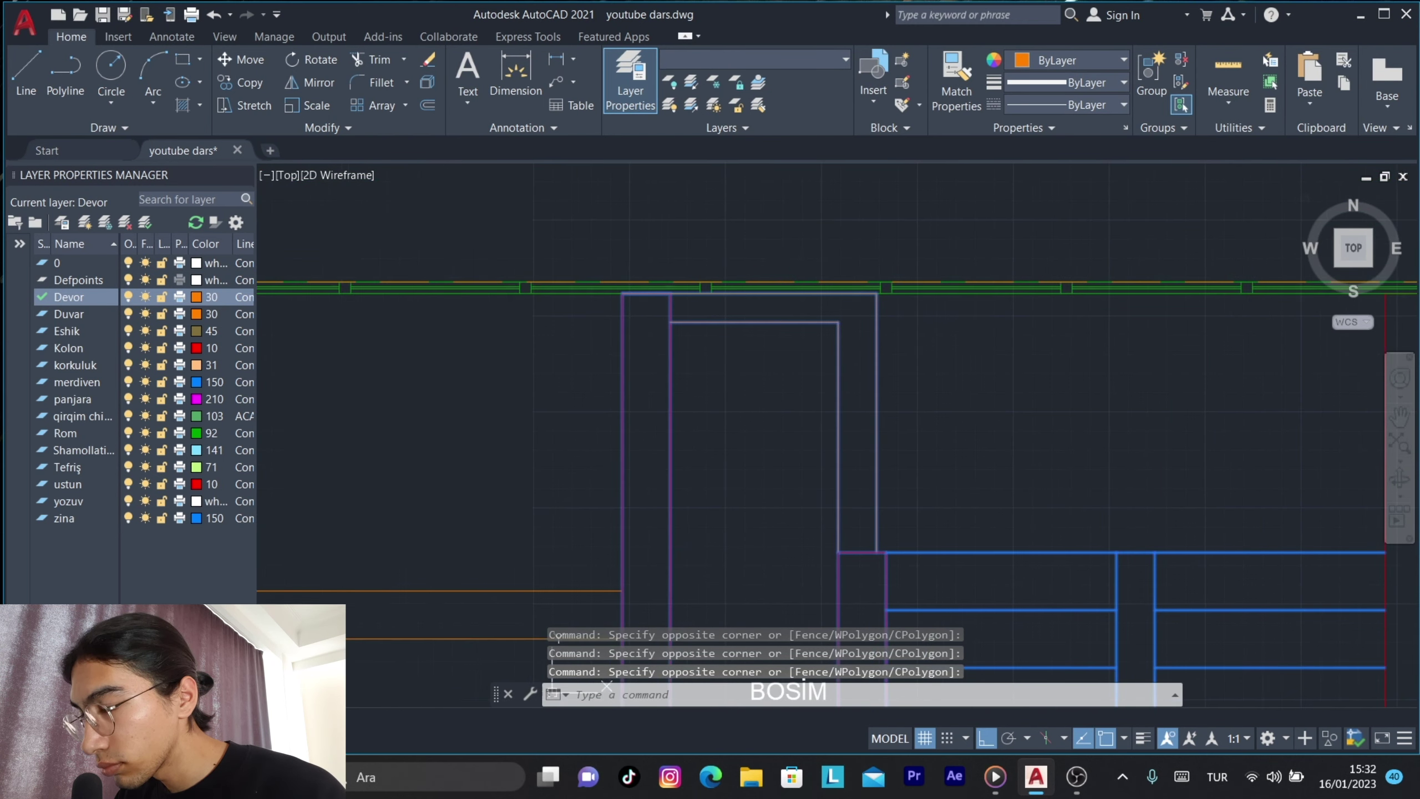
scroll(950, 355, "up", 1)
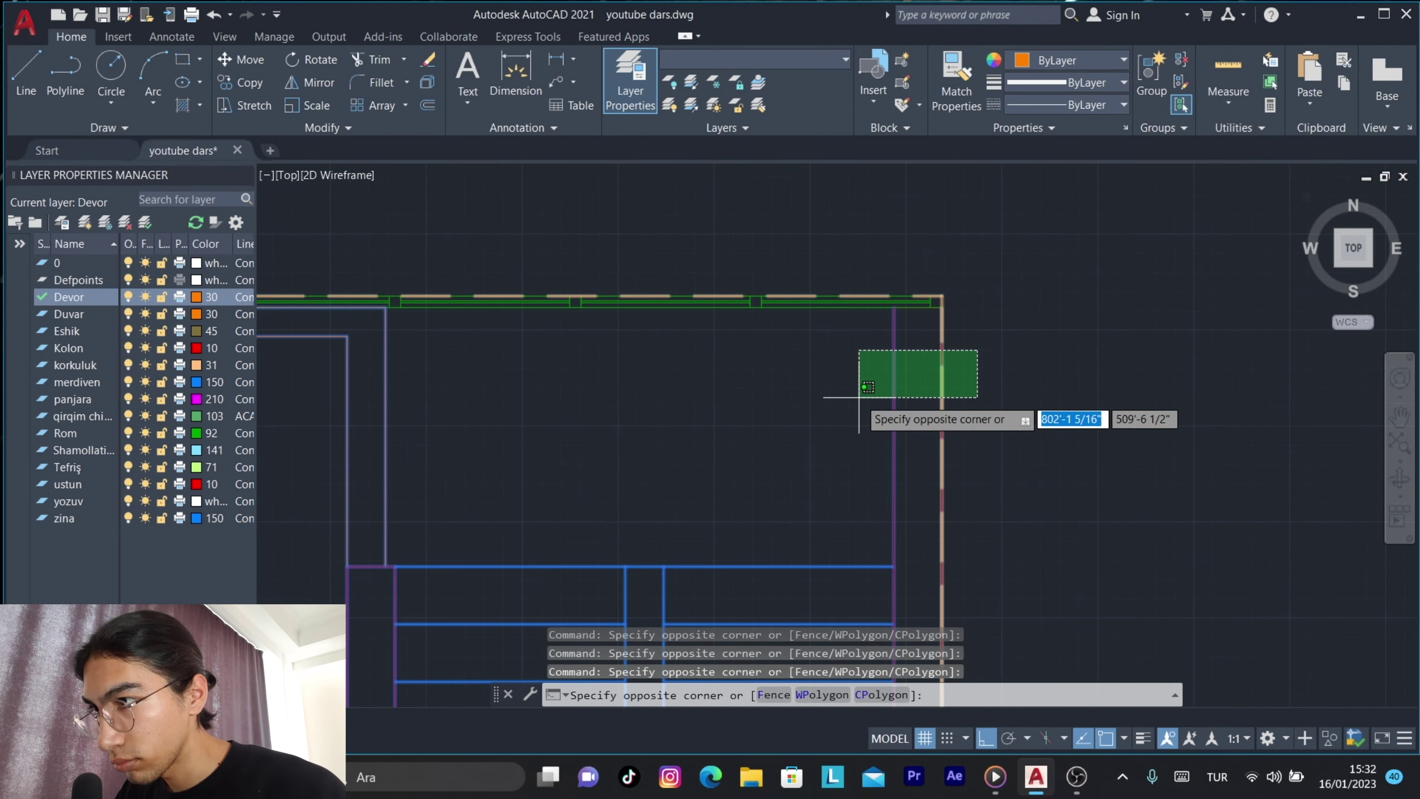
scroll(950, 375, "down", 2)
scroll(840, 374, "up", 3)
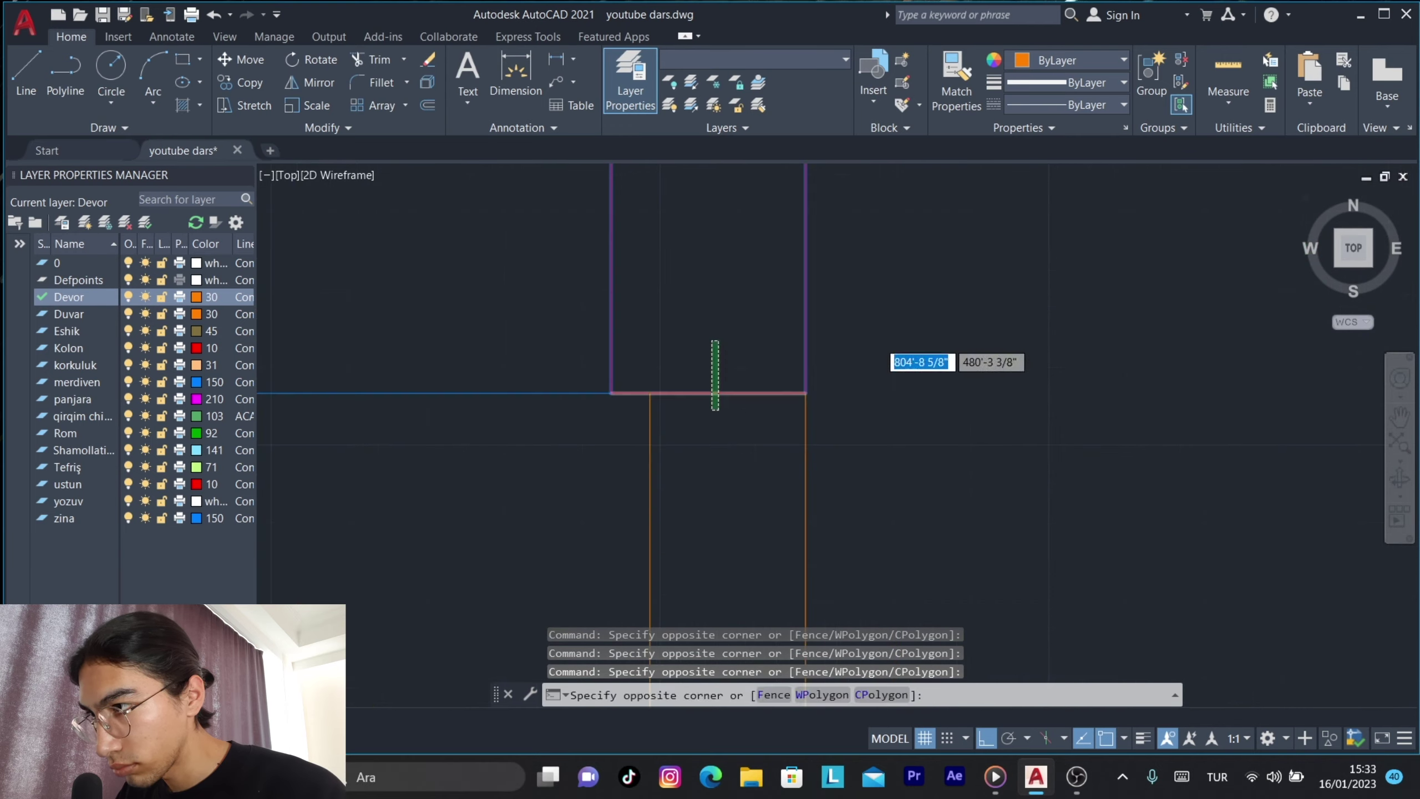
scroll(539, 364, "down", 3)
scroll(585, 275, "up", 3)
scroll(624, 279, "down", 1)
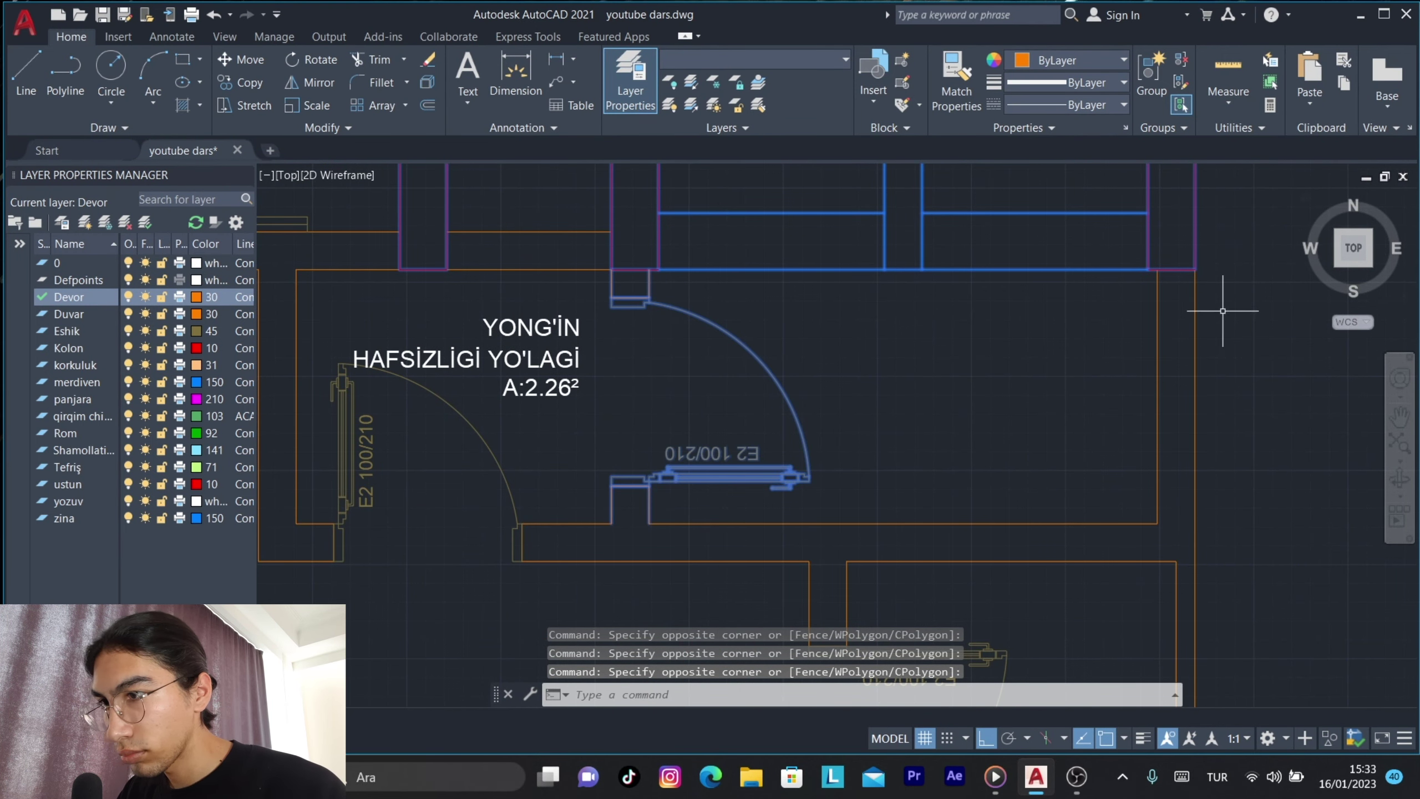
left_click_drag(983, 482, 647, 559)
scroll(950, 504, "down", 3)
scroll(633, 273, "up", 3)
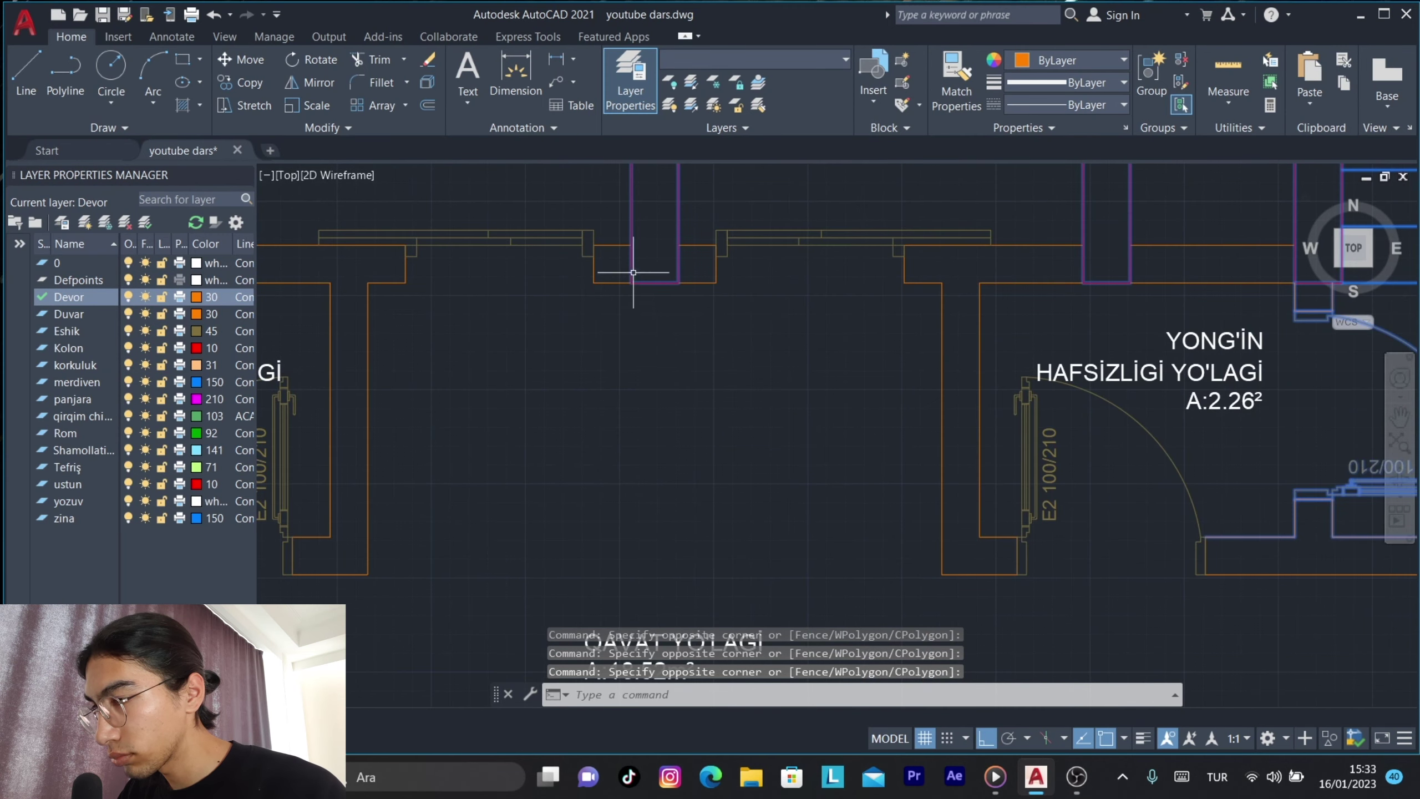
scroll(633, 273, "down", 3)
scroll(491, 228, "up", 3)
scroll(453, 222, "down", 3)
middle_click_drag(453, 222, 517, 292)
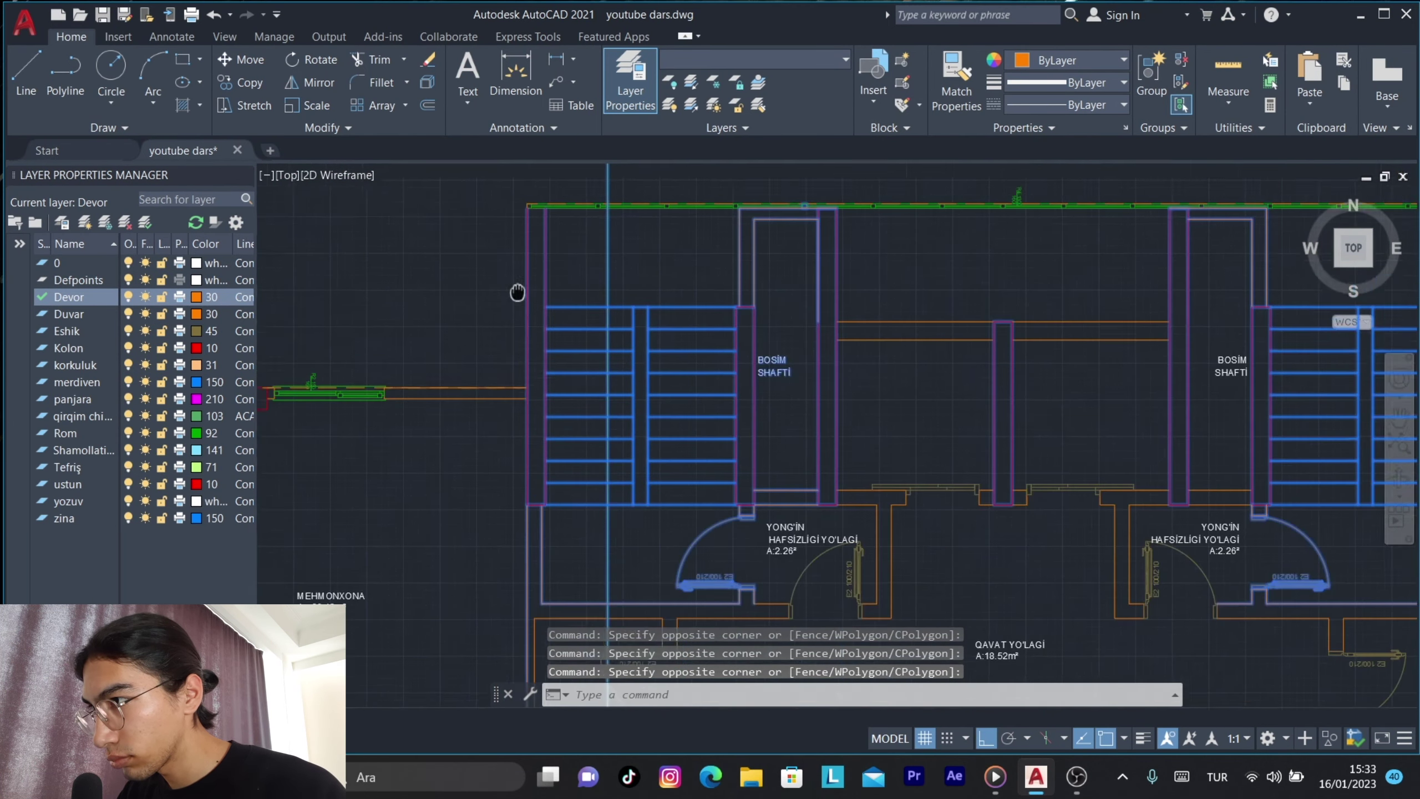
scroll(561, 308, "up", 3)
scroll(650, 375, "down", 3)
mouse_move(649, 374)
middle_mouse_down()
mouse_move(1125, 458)
mouse_move(738, 247)
middle_mouse_up()
scroll(783, 260, "down", 2)
middle_click_drag(735, 318, 728, 334)
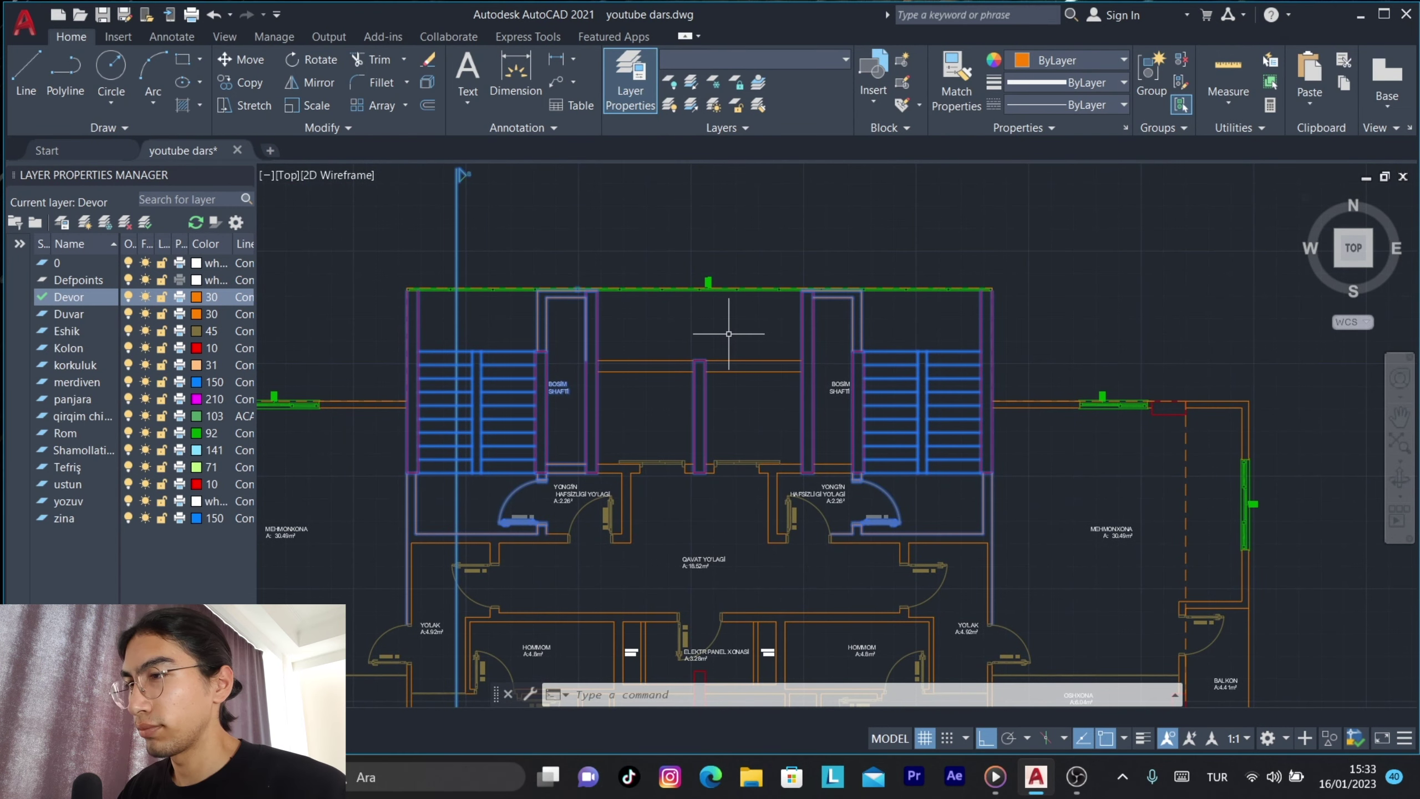
scroll(412, 338, "up", 4)
scroll(749, 396, "down", 2)
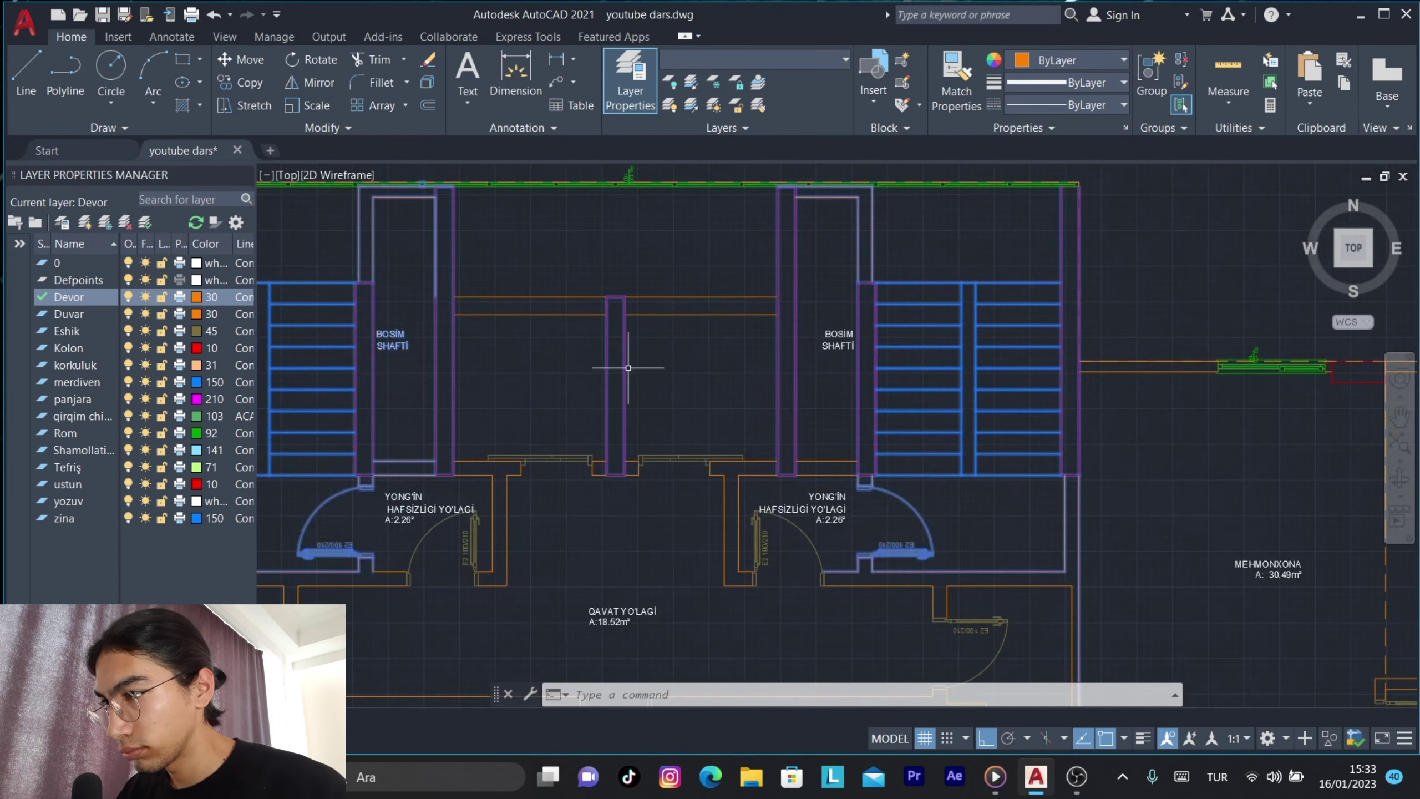
mouse_move(629, 368)
middle_mouse_down()
mouse_move(808, 393)
mouse_move(757, 395)
middle_mouse_up()
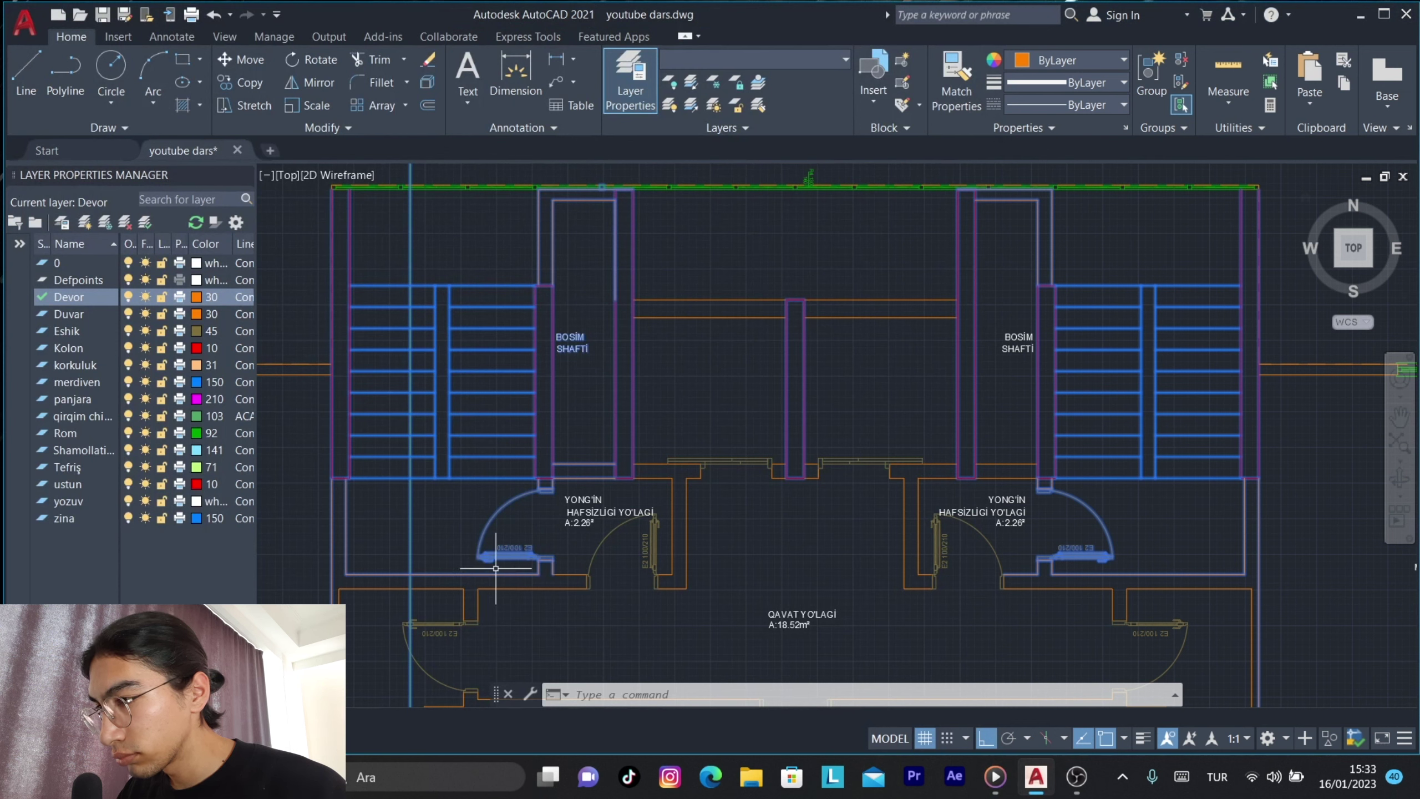
Copy the 163 selected stair and shaft core objects onto the traced outer-wall outline.
left_click(809, 452)
left_click(809, 452)
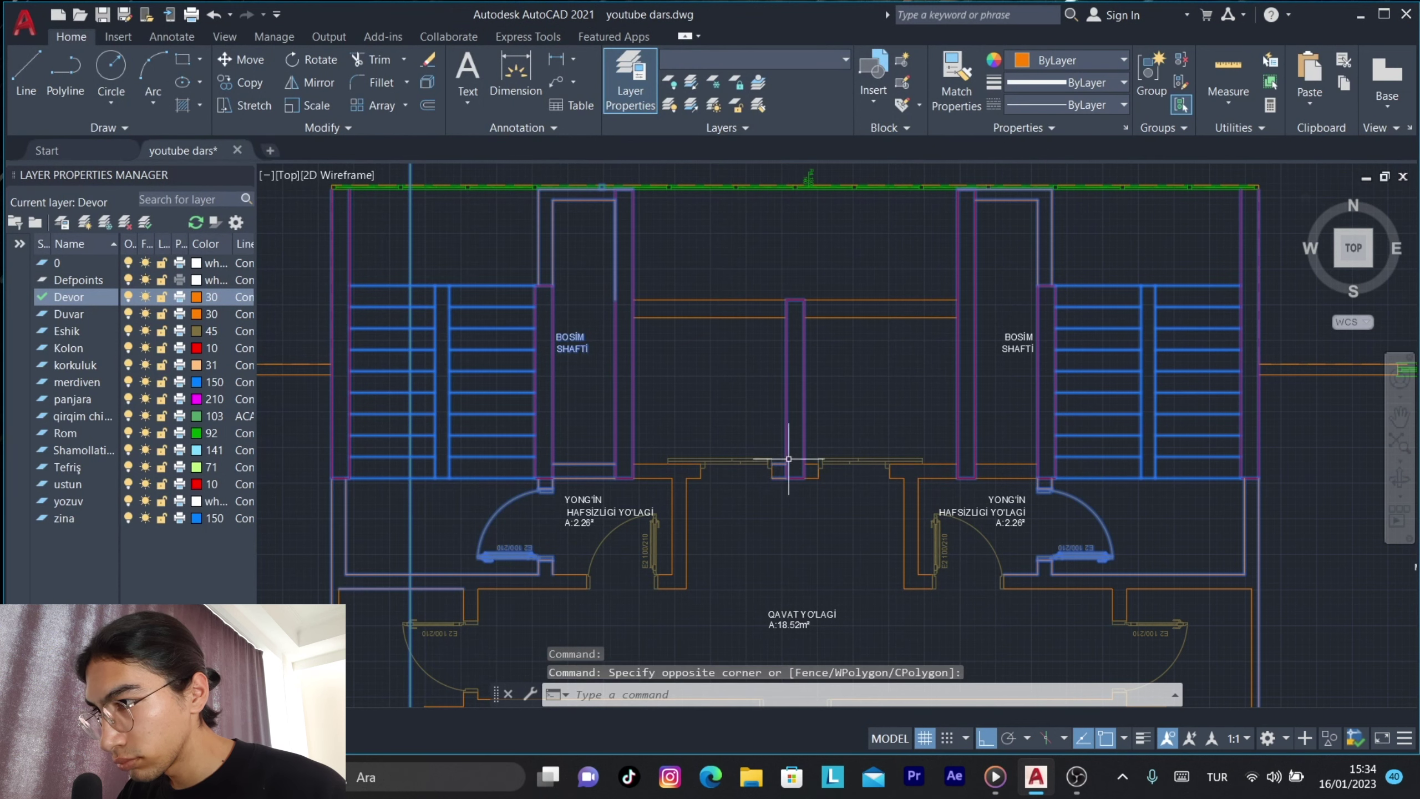
key("Escape")
type("co")
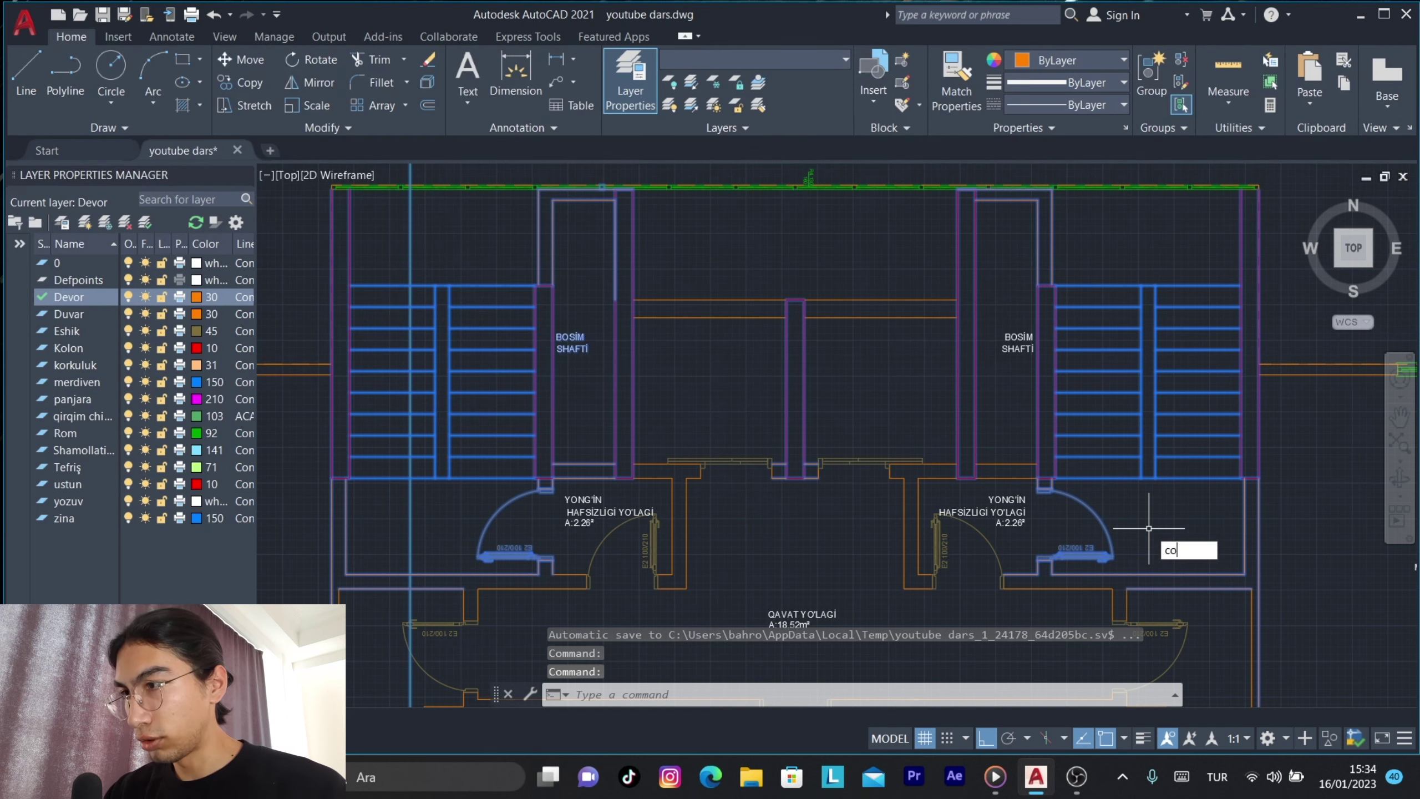
key("Return")
scroll(310, 193, "up", 5)
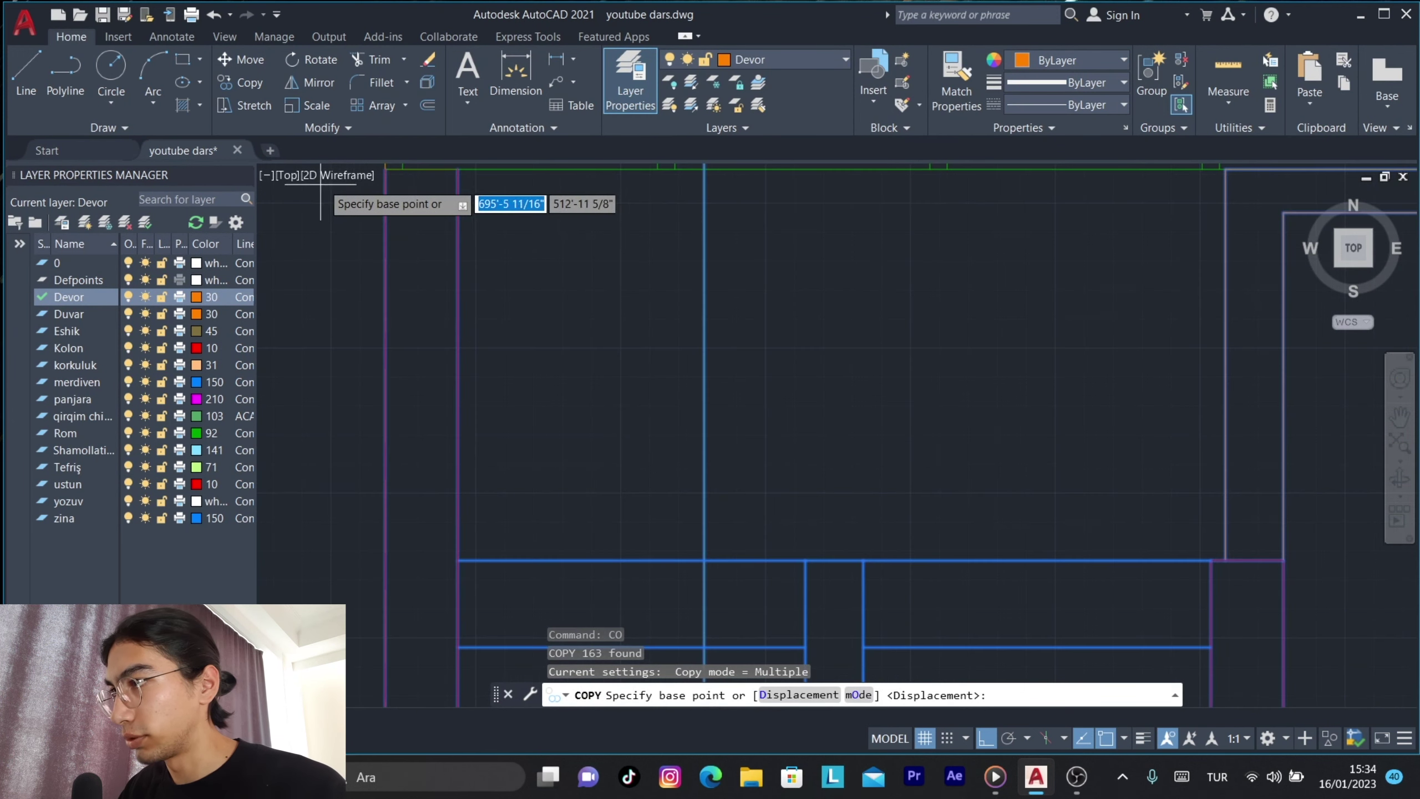
scroll(446, 482, "down", 3)
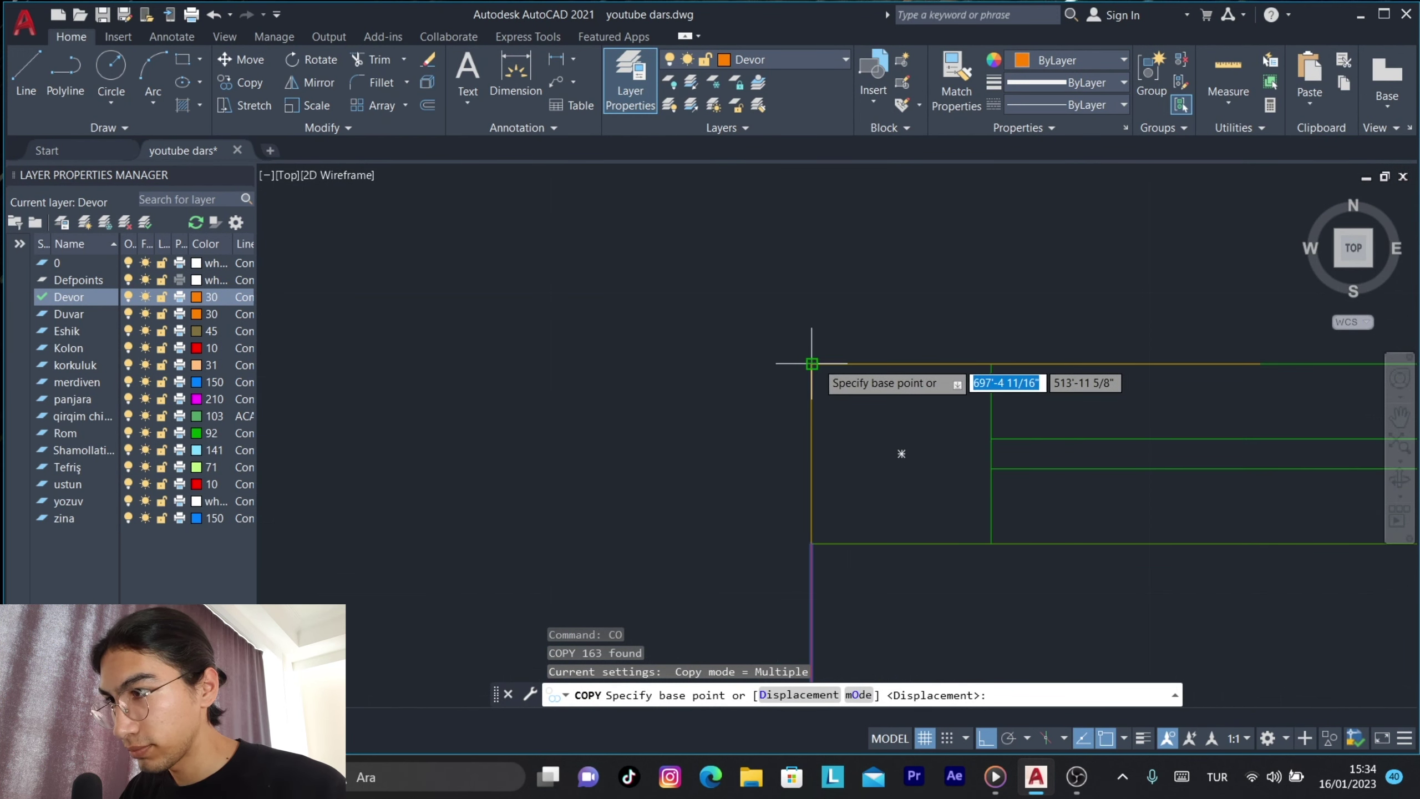
scroll(818, 348, "up", 2)
left_click(895, 493)
scroll(896, 493, "up", 2)
scroll(783, 420, "down", 5)
scroll(722, 371, "up", 3)
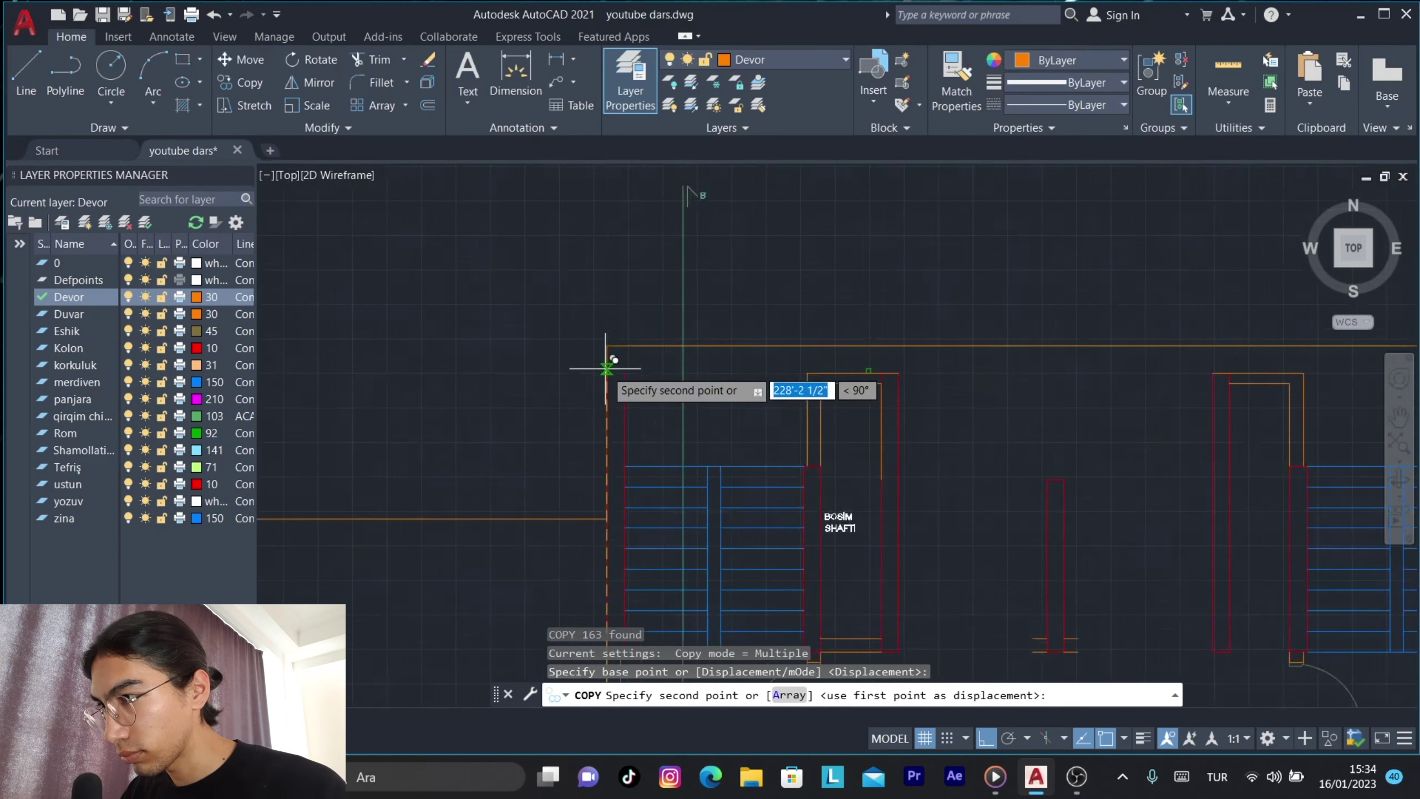
scroll(618, 358, "up", 2)
scroll(611, 302, "up", 2)
left_click(612, 295)
scroll(704, 419, "down", 2)
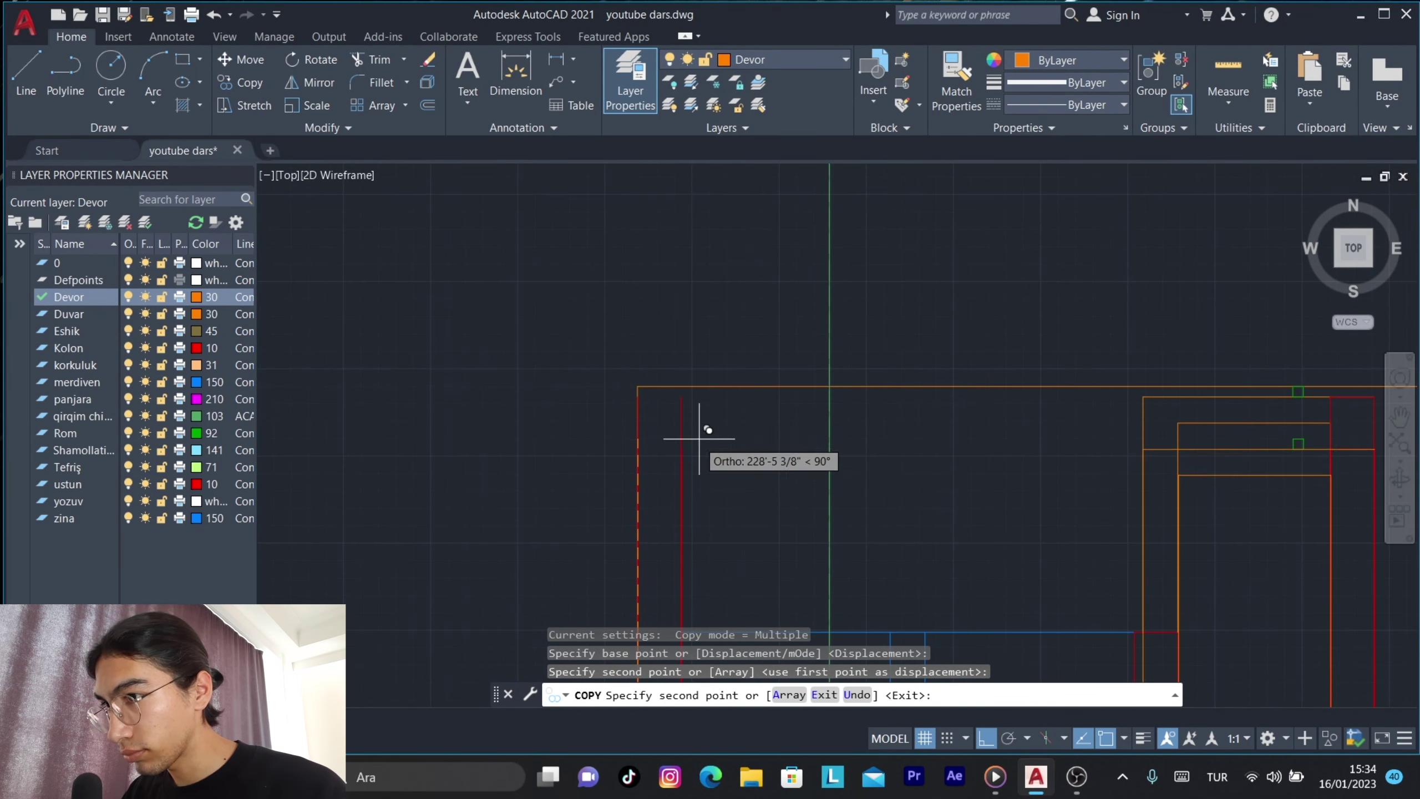
key("Escape")
Window-select the stray object and erase it.
scroll(932, 458, "up", 3)
left_click(889, 268)
left_click(698, 209)
key("Delete")
scroll(960, 270, "down", 5)
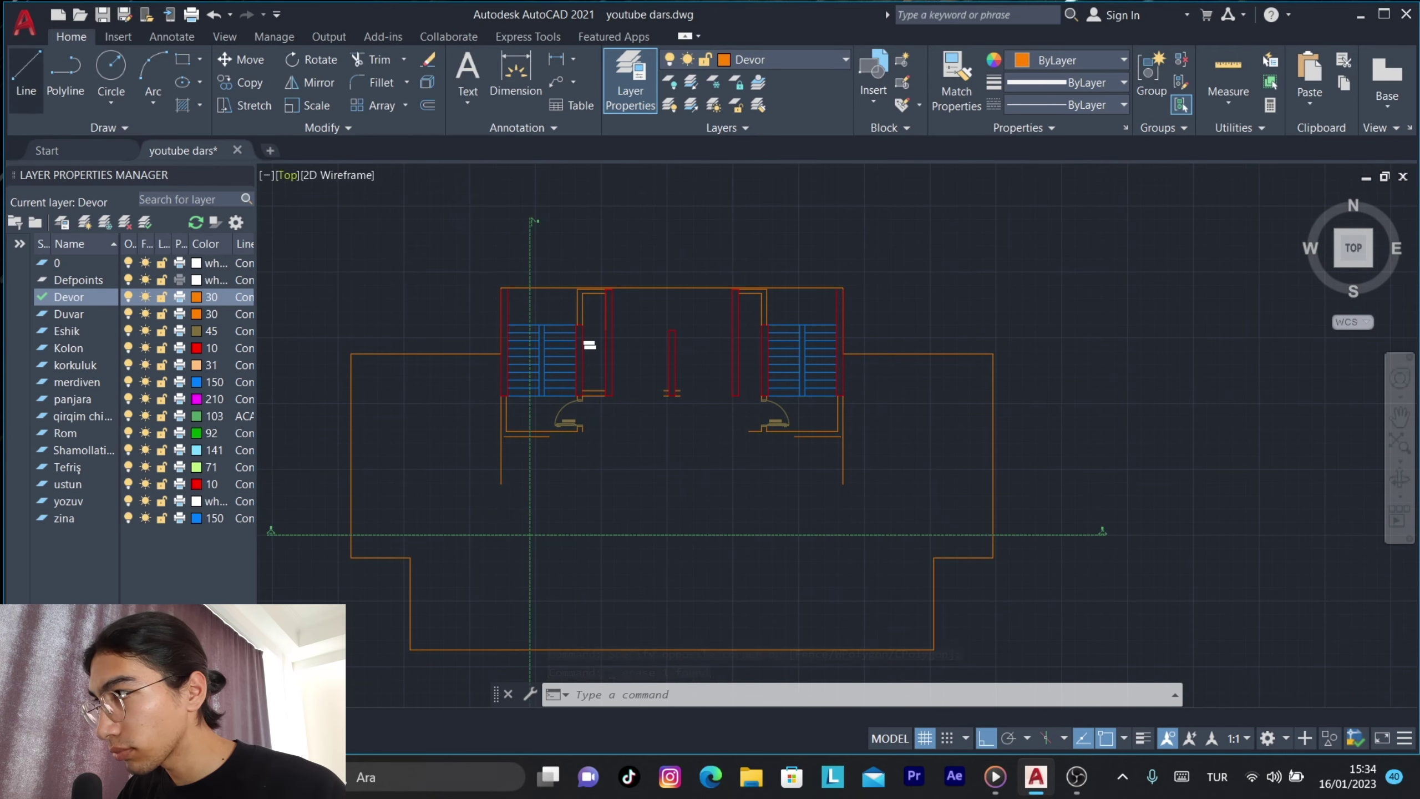
Make ustun the current layer, starting and cancelling a trial line.
left_click(26, 72)
left_click(783, 59)
left_click(749, 378)
scroll(650, 317, "up", 2)
left_click(650, 313)
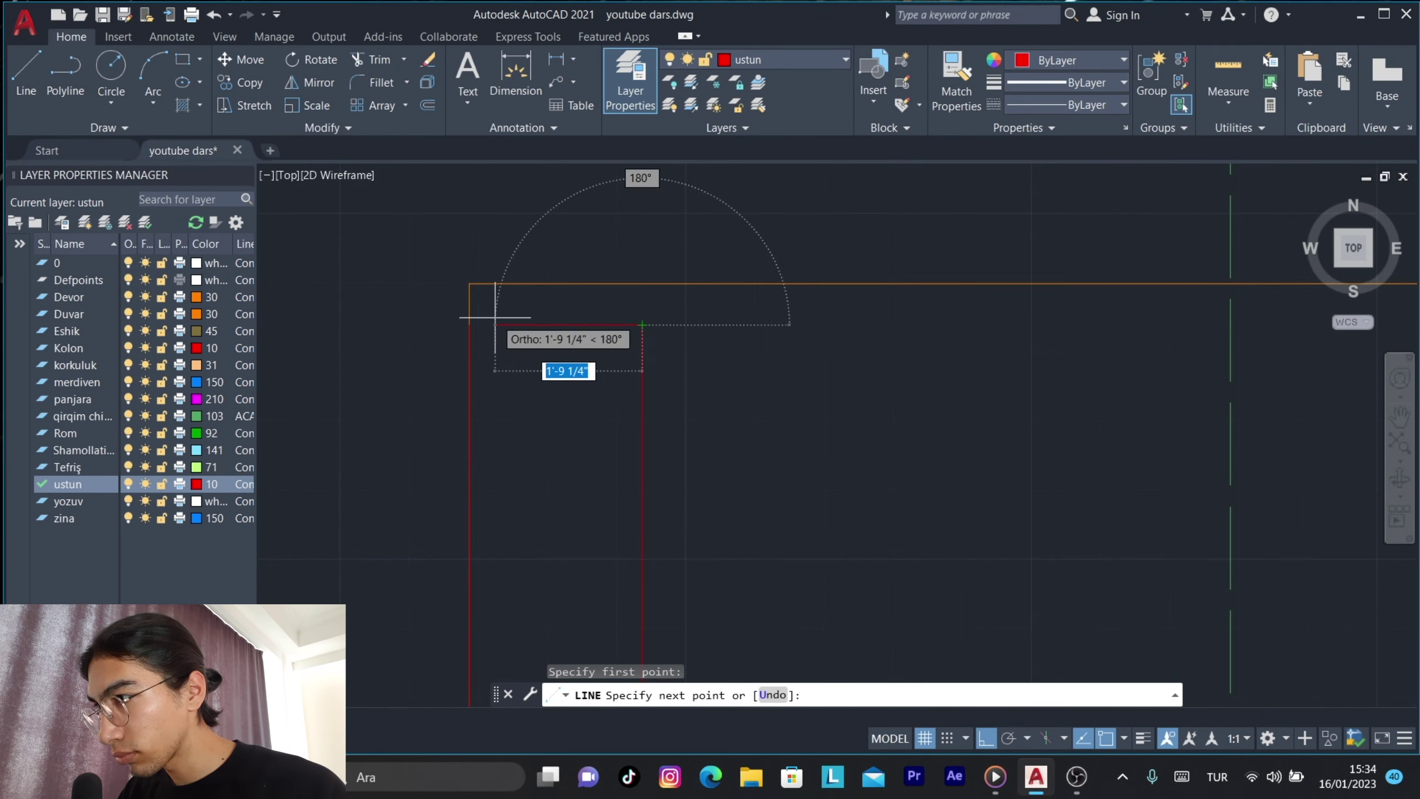
left_click(564, 371)
key("Escape")
middle_click_drag(625, 381, 1260, 460)
scroll(741, 395, "up", 3)
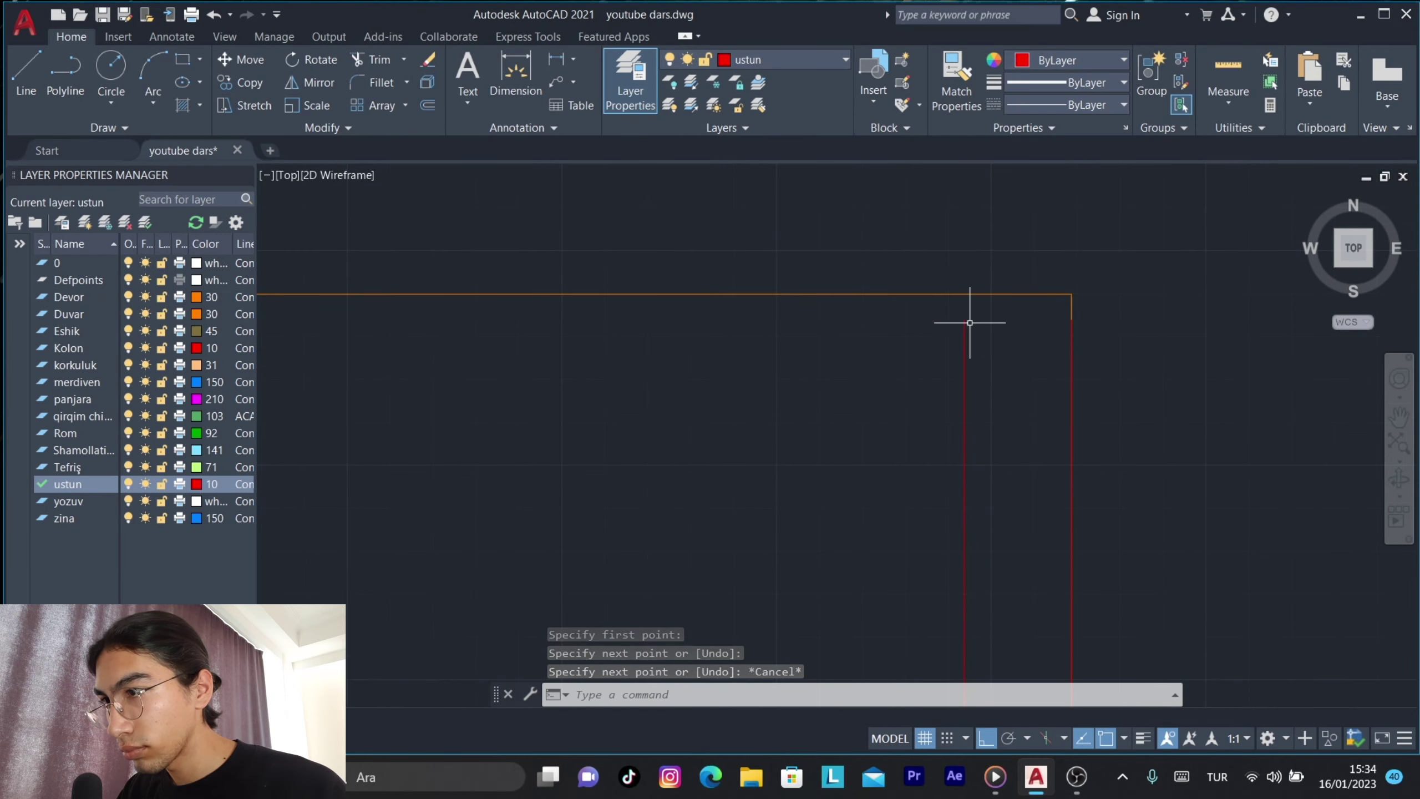
key("space")
left_click(965, 320)
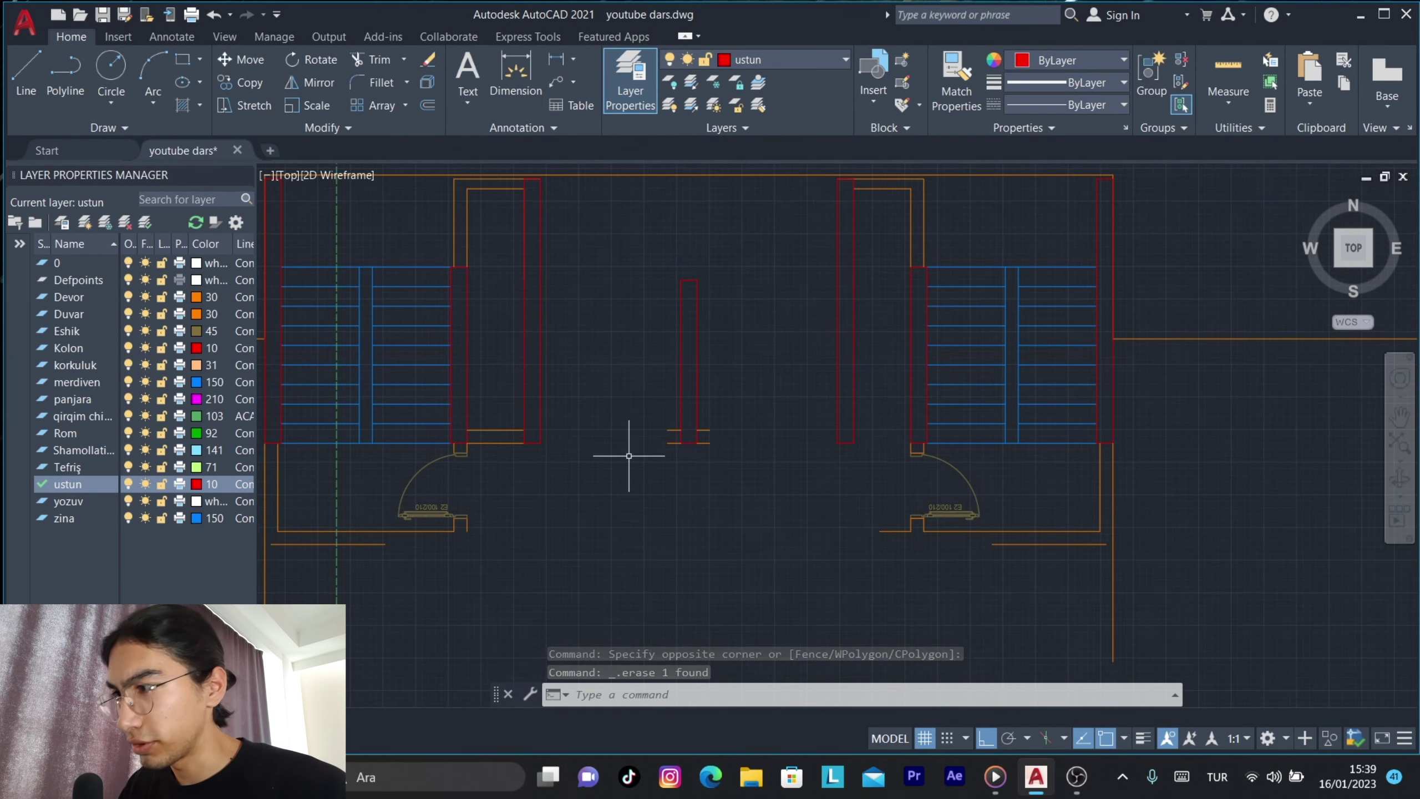
Crossing-window and erase the left and right door swings and nearby lines.
middle_click_drag(530, 483, 702, 445)
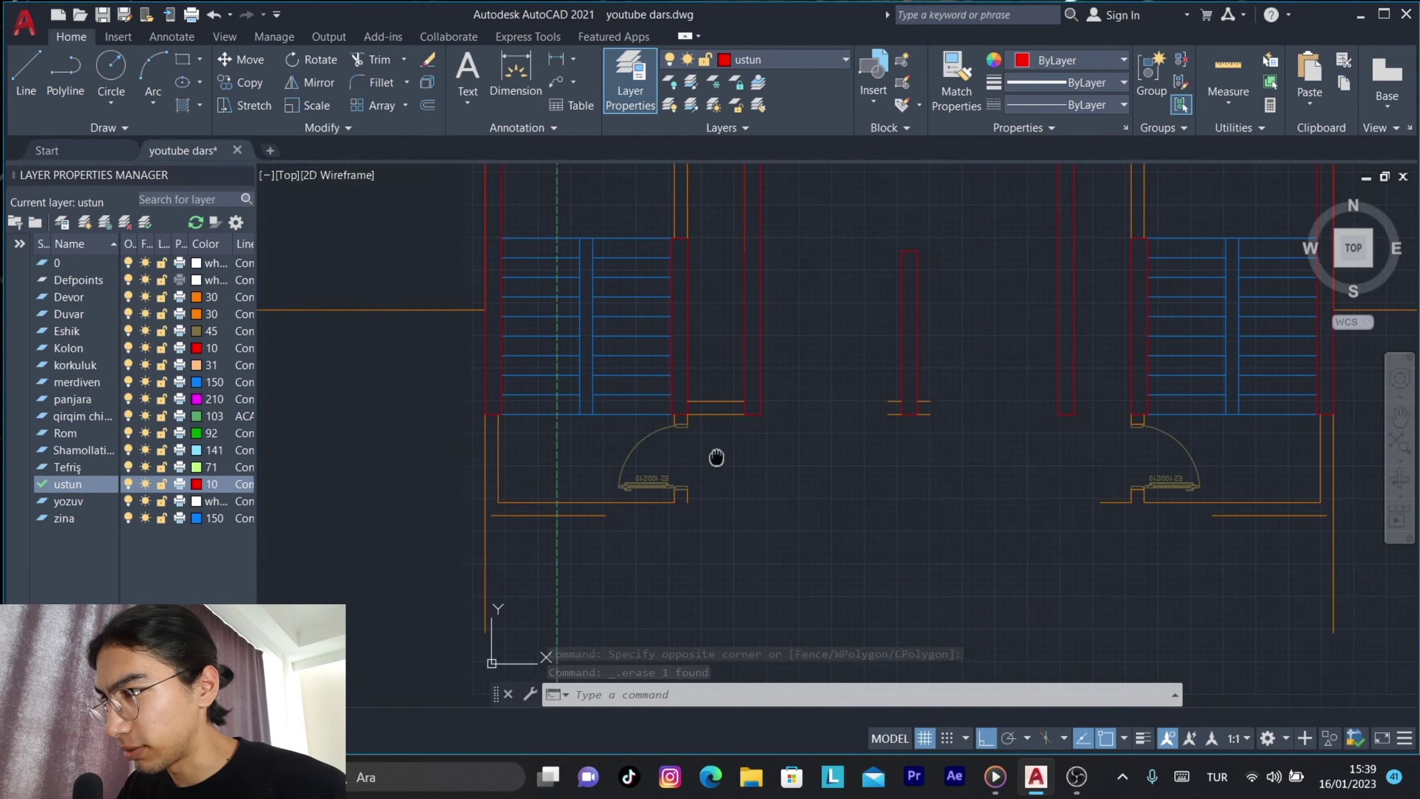
left_click(710, 416)
left_click(597, 498)
key("Delete")
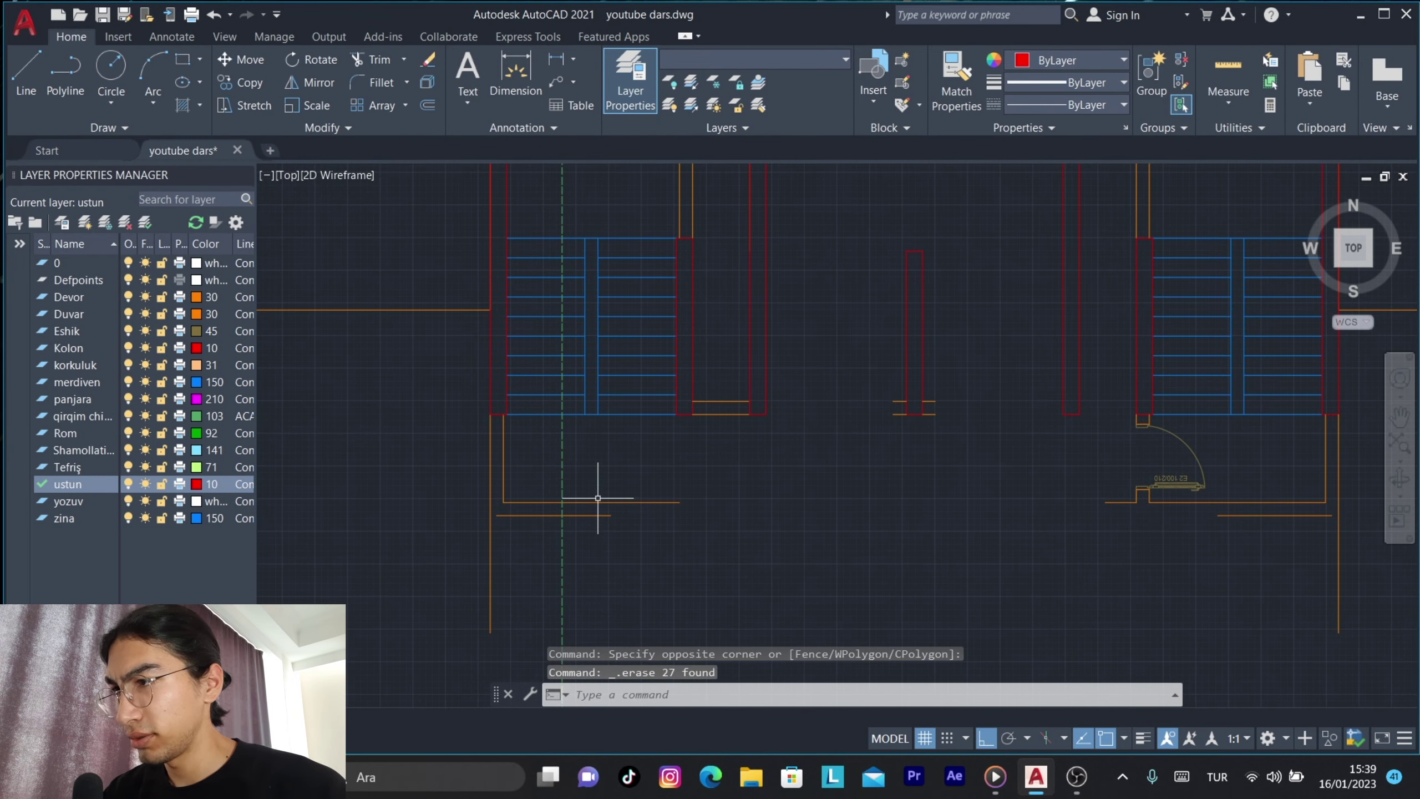
left_click(1189, 424)
left_click(1079, 506)
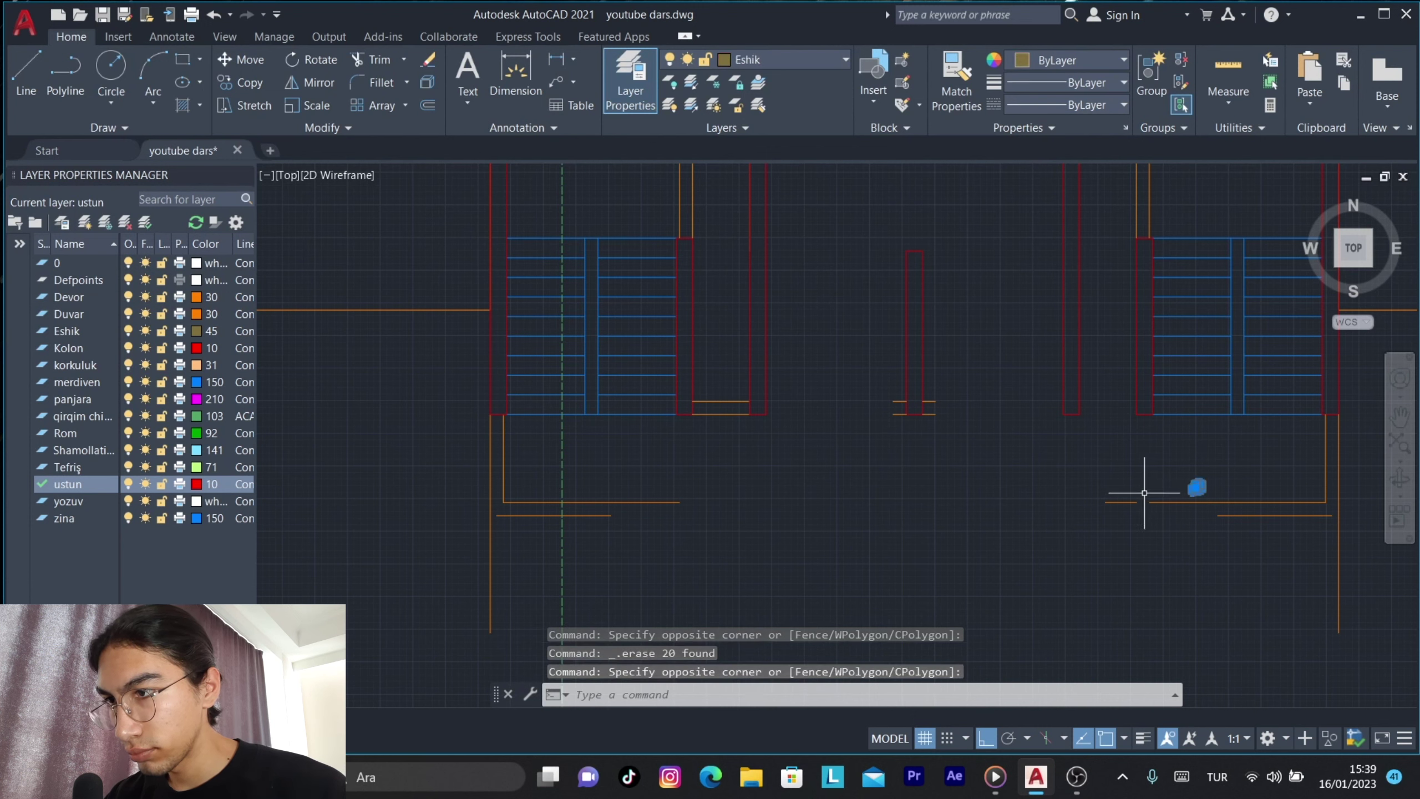
key("Delete")
type("e")
key("Escape")
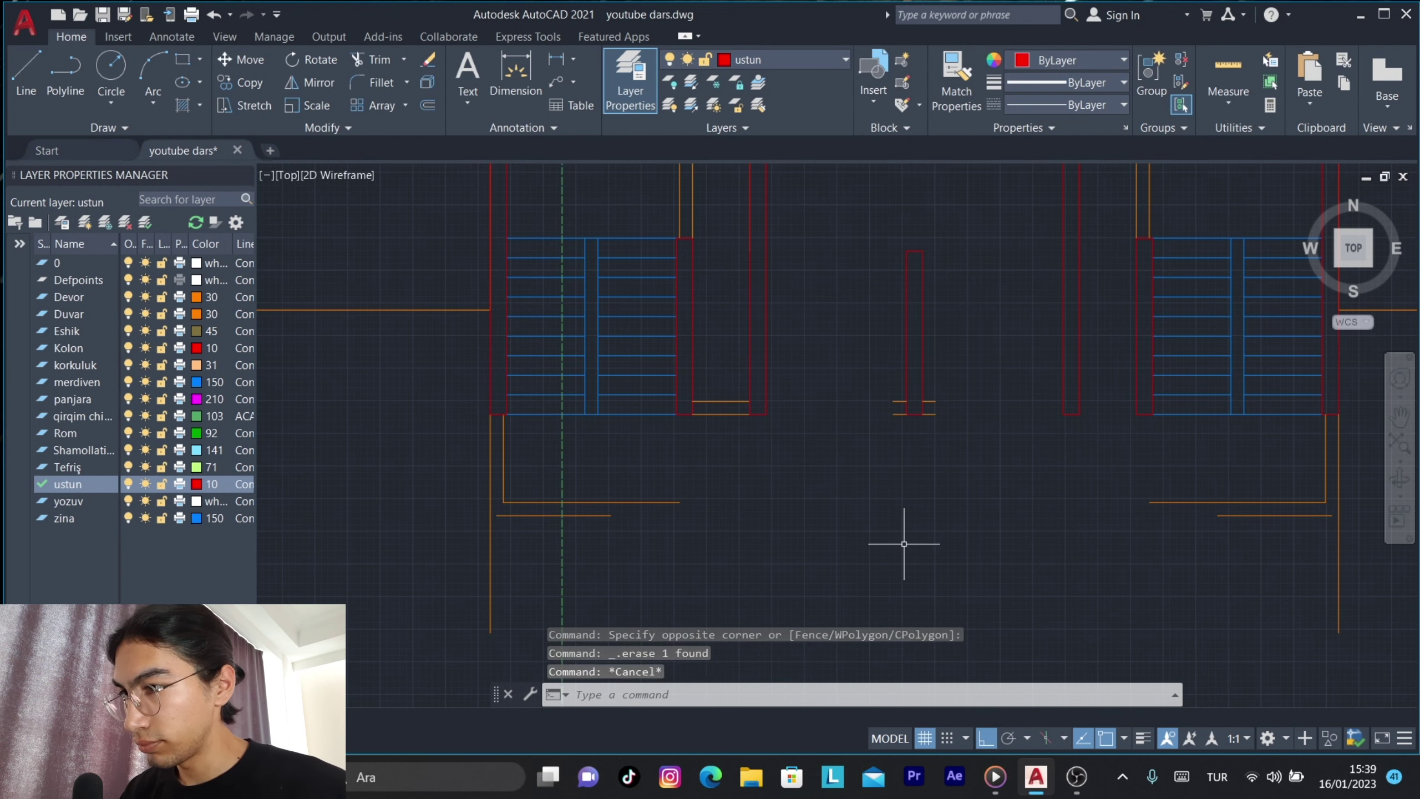
left_click(1185, 476)
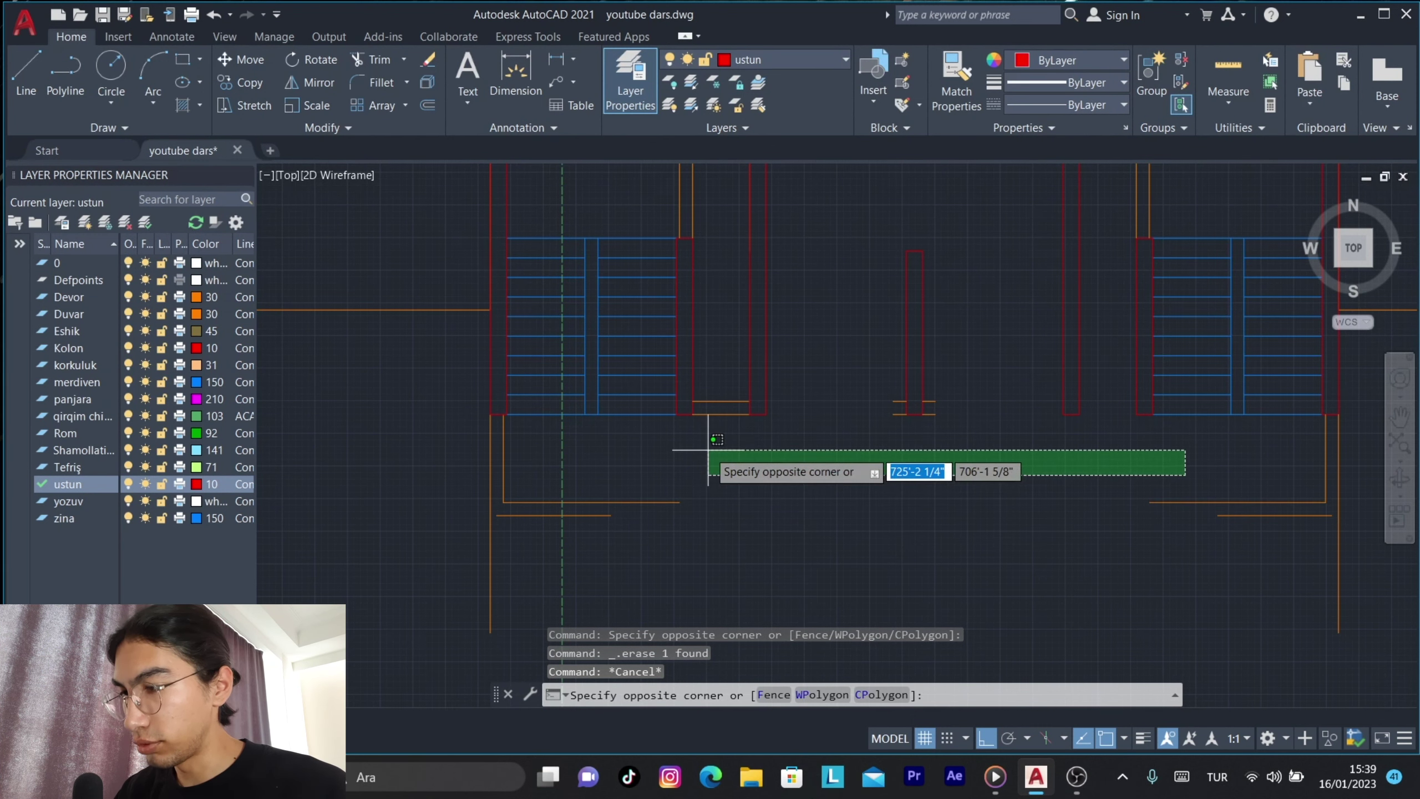
Join the two bottom lines, then join the short side lines into one long line.
key("Return")
left_click(665, 502)
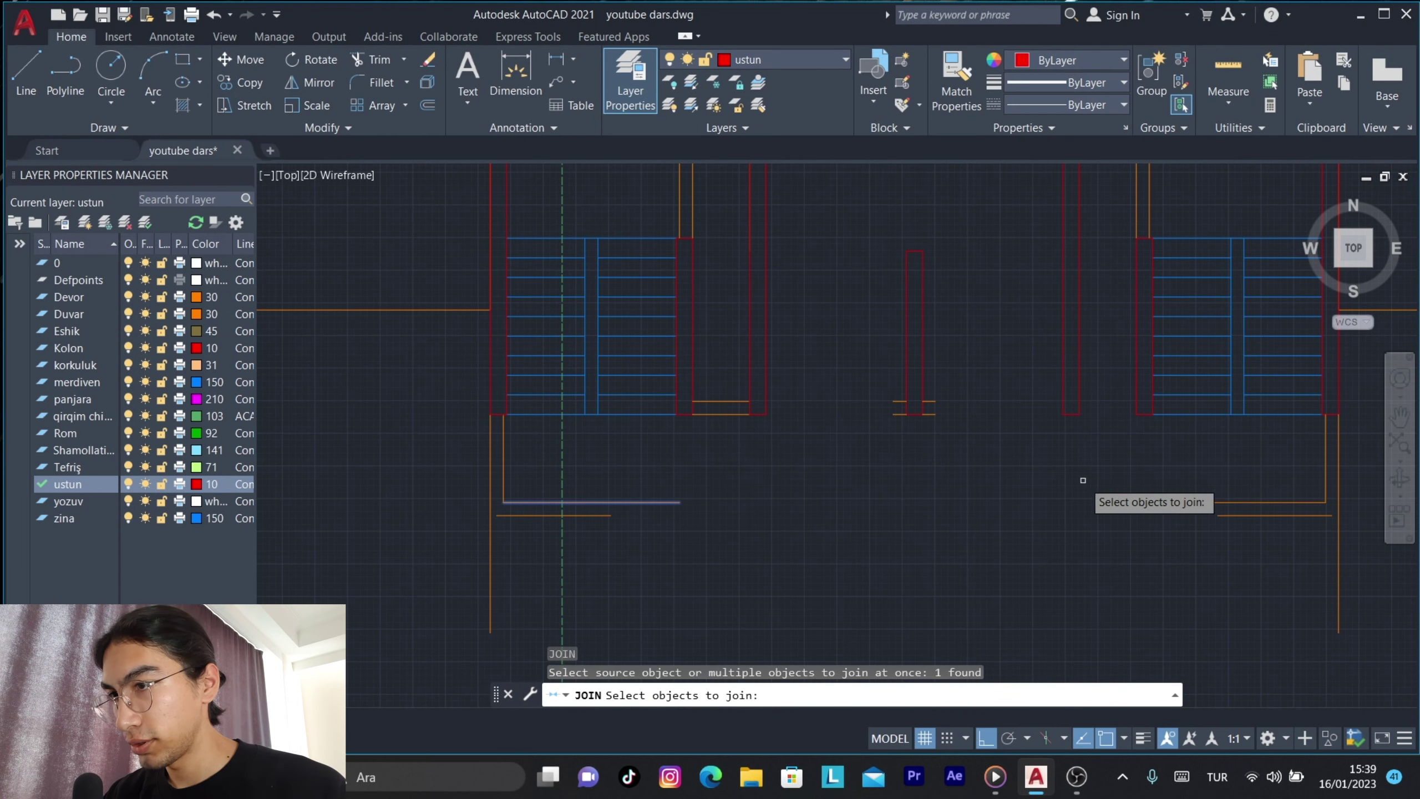
left_click(1157, 502)
key("Return")
left_click(1258, 516)
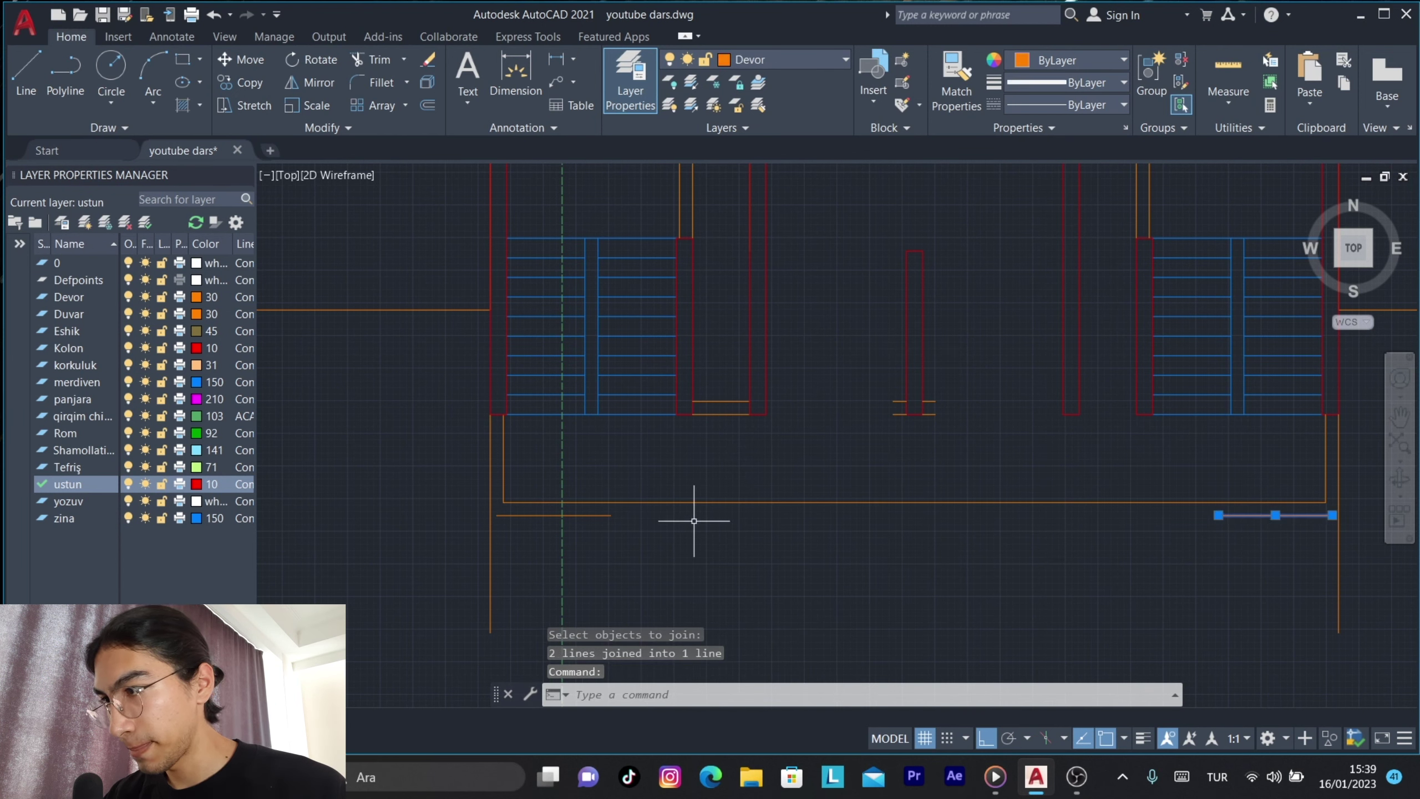
left_click(590, 512)
left_click(498, 537)
type("j")
key("Return")
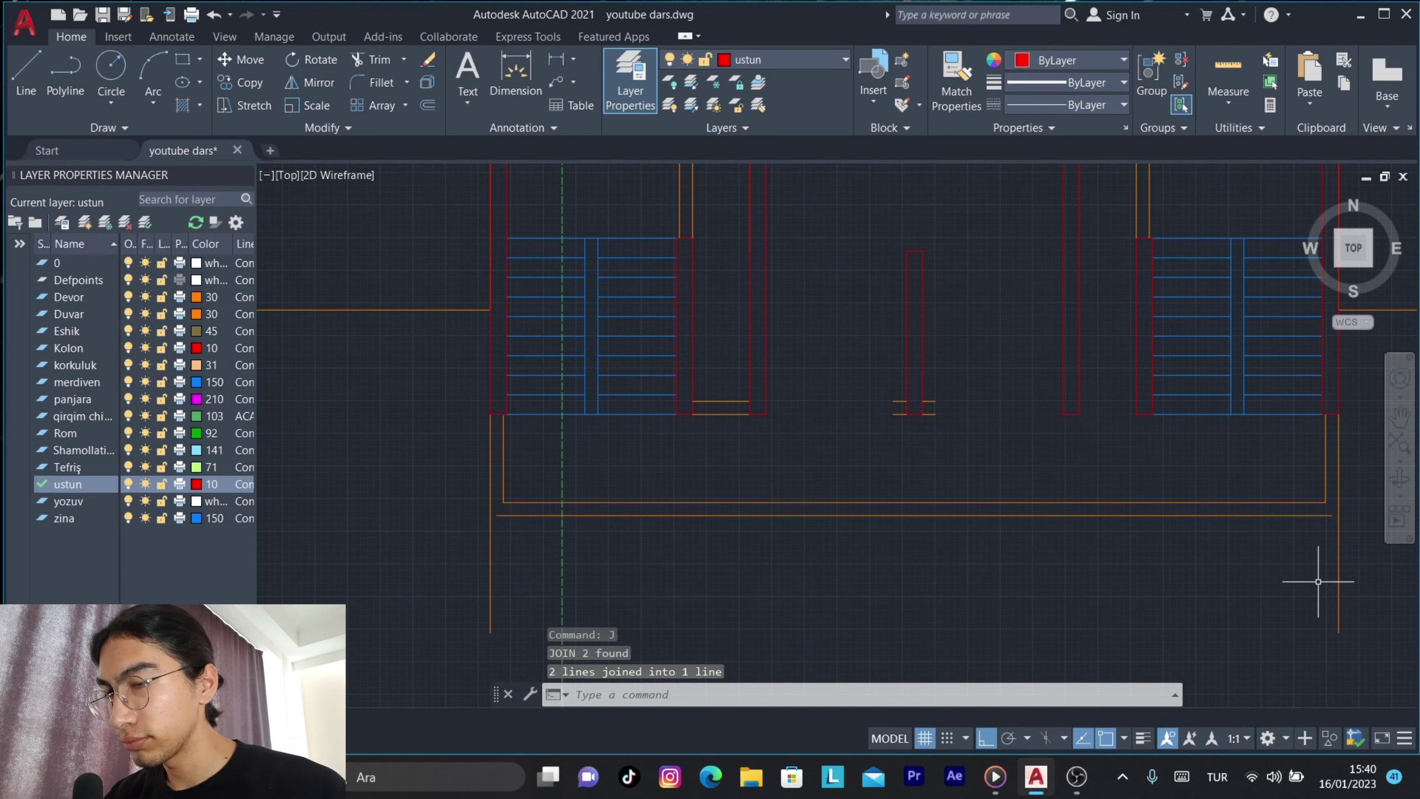
Close the right and left bottom corners sharply between the long line and vertical walls.
key("Return")
left_click(1294, 516)
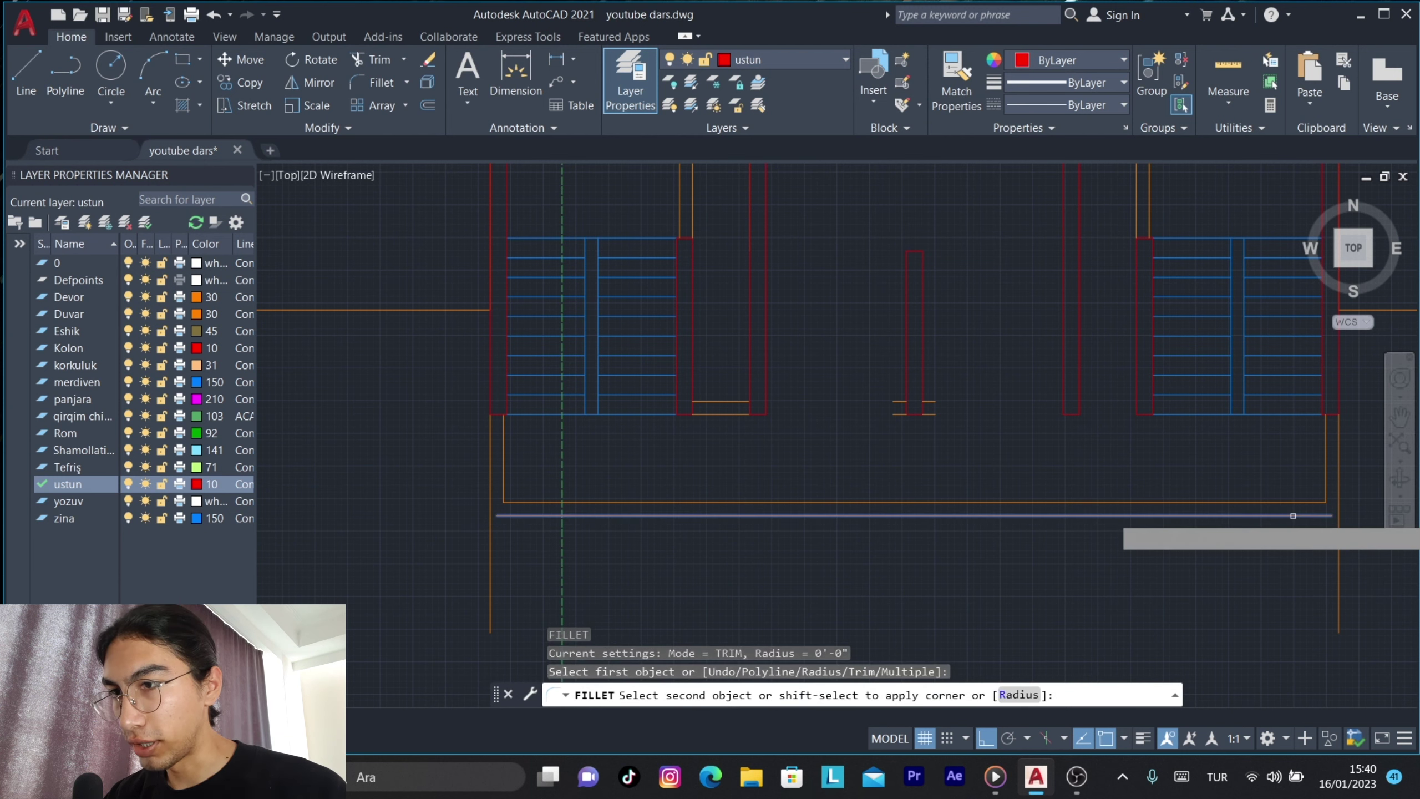
left_click(1340, 485)
key("Return")
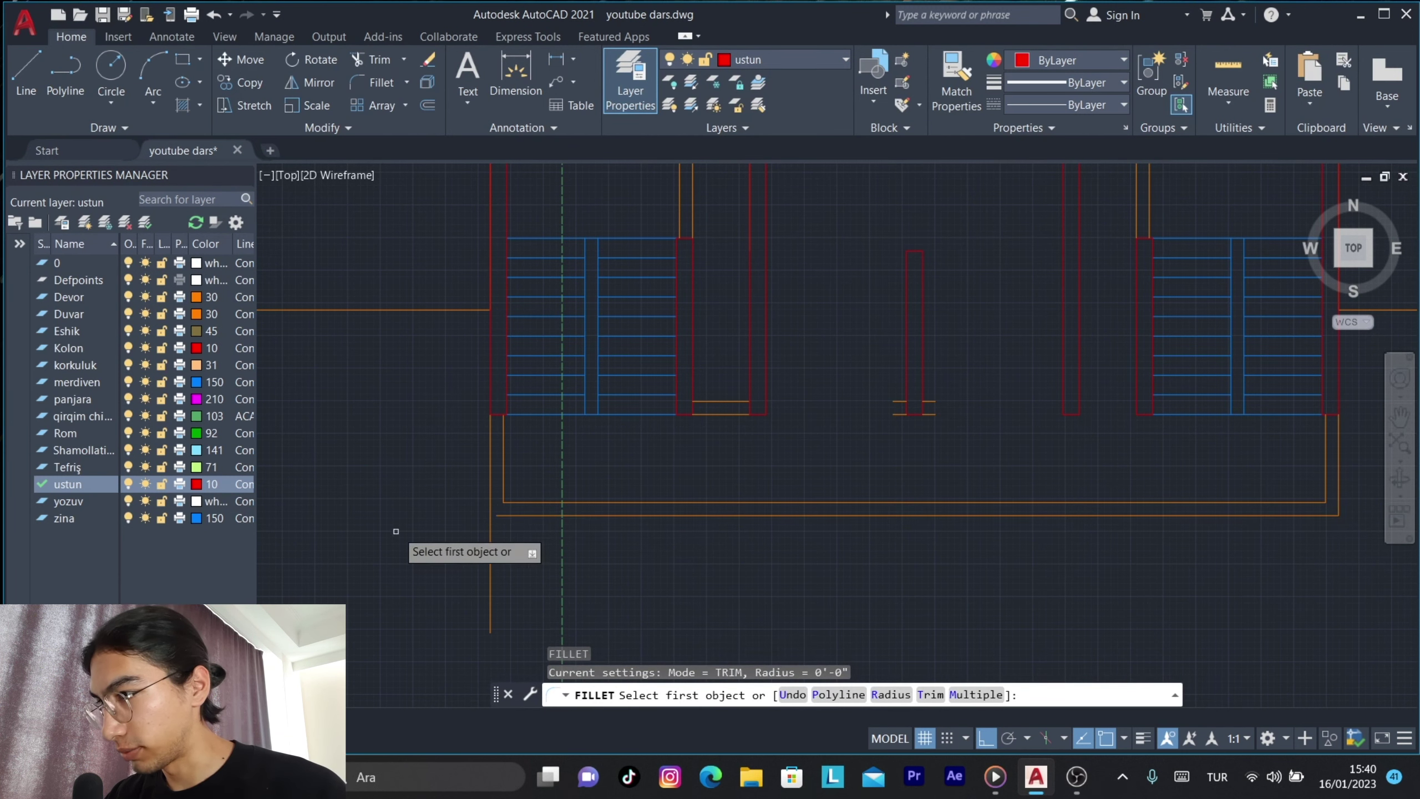
left_click(519, 515)
left_click(490, 481)
Extend the short line across to the column.
type("x")
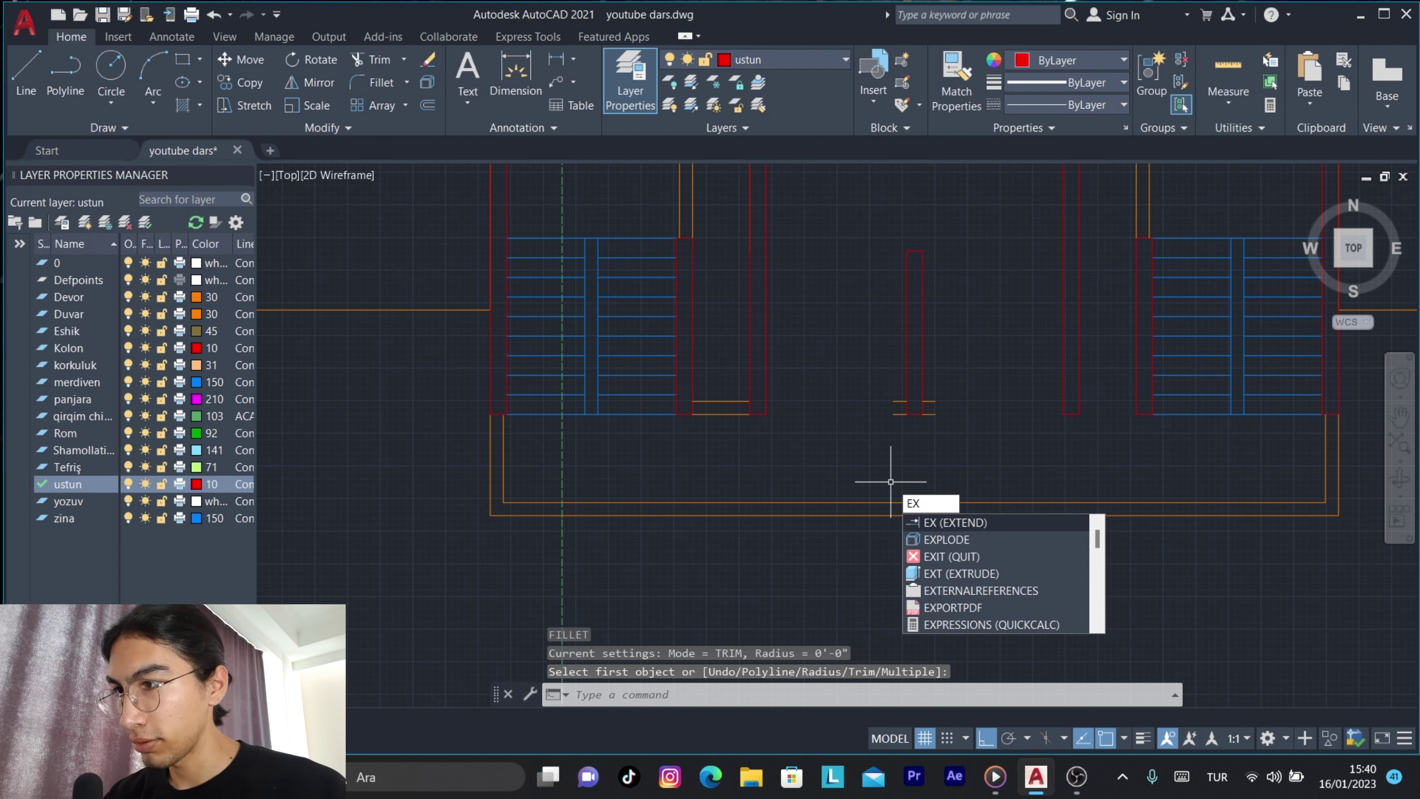
key("Return")
left_click(899, 414)
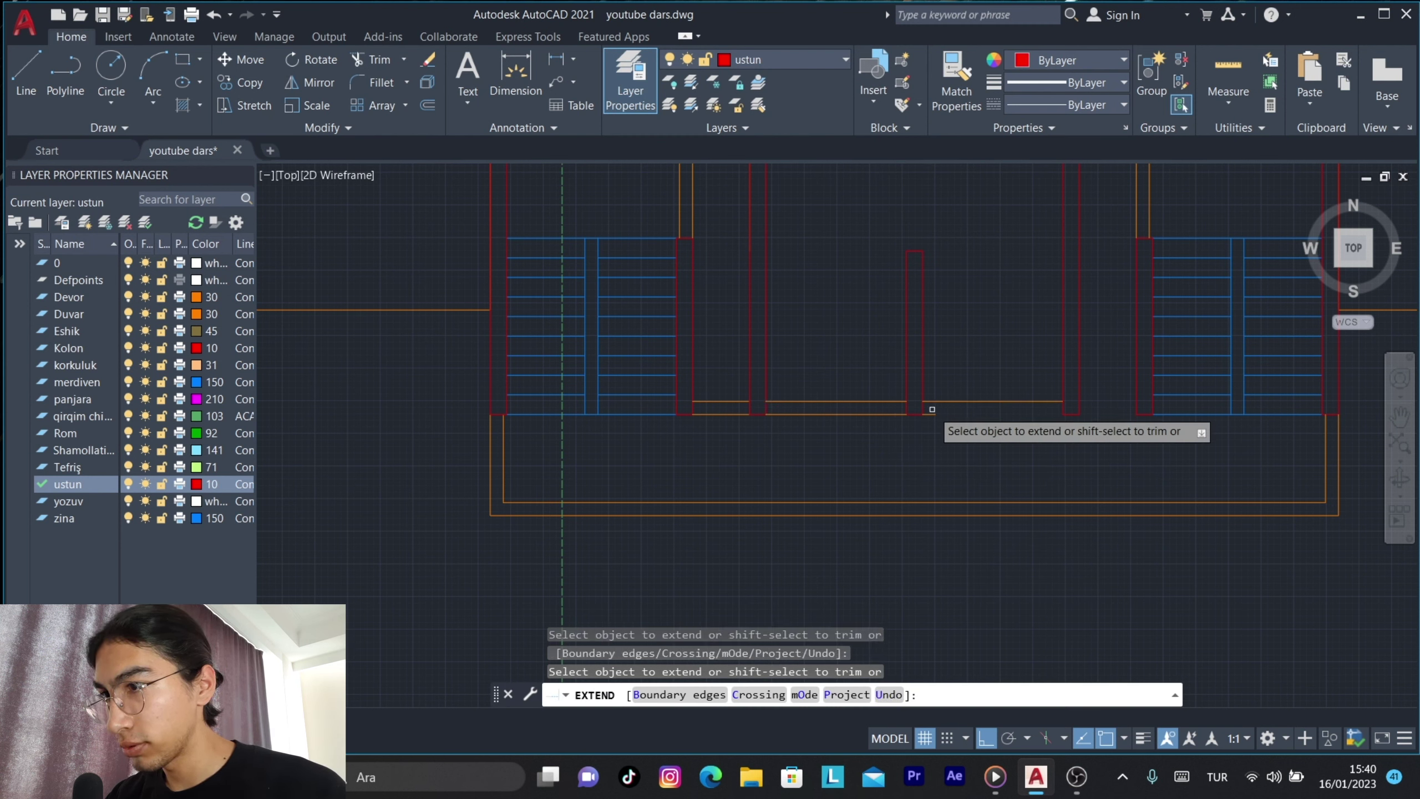
key("Escape")
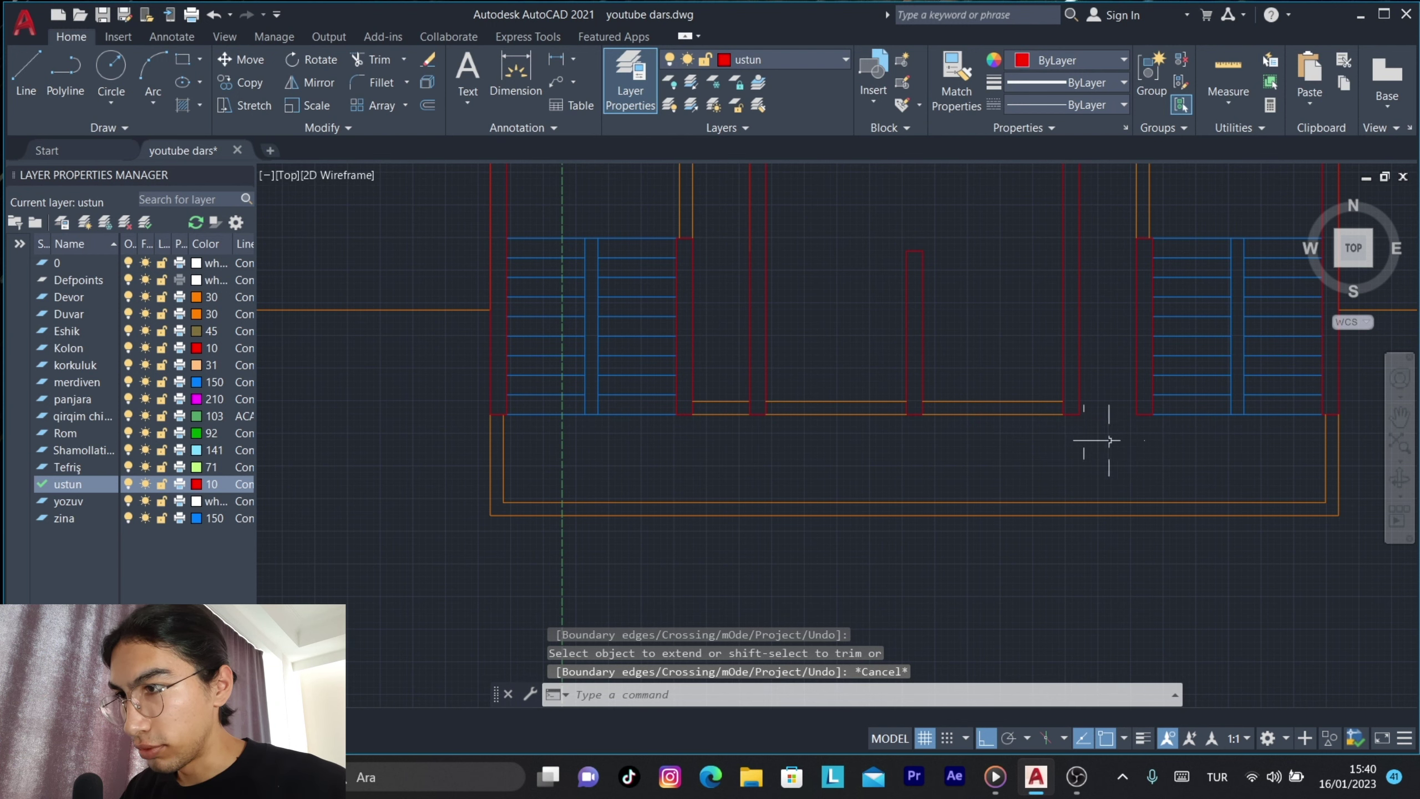
Copy the two short lines down to the lower part of the plan.
left_click(752, 442)
left_click(718, 388)
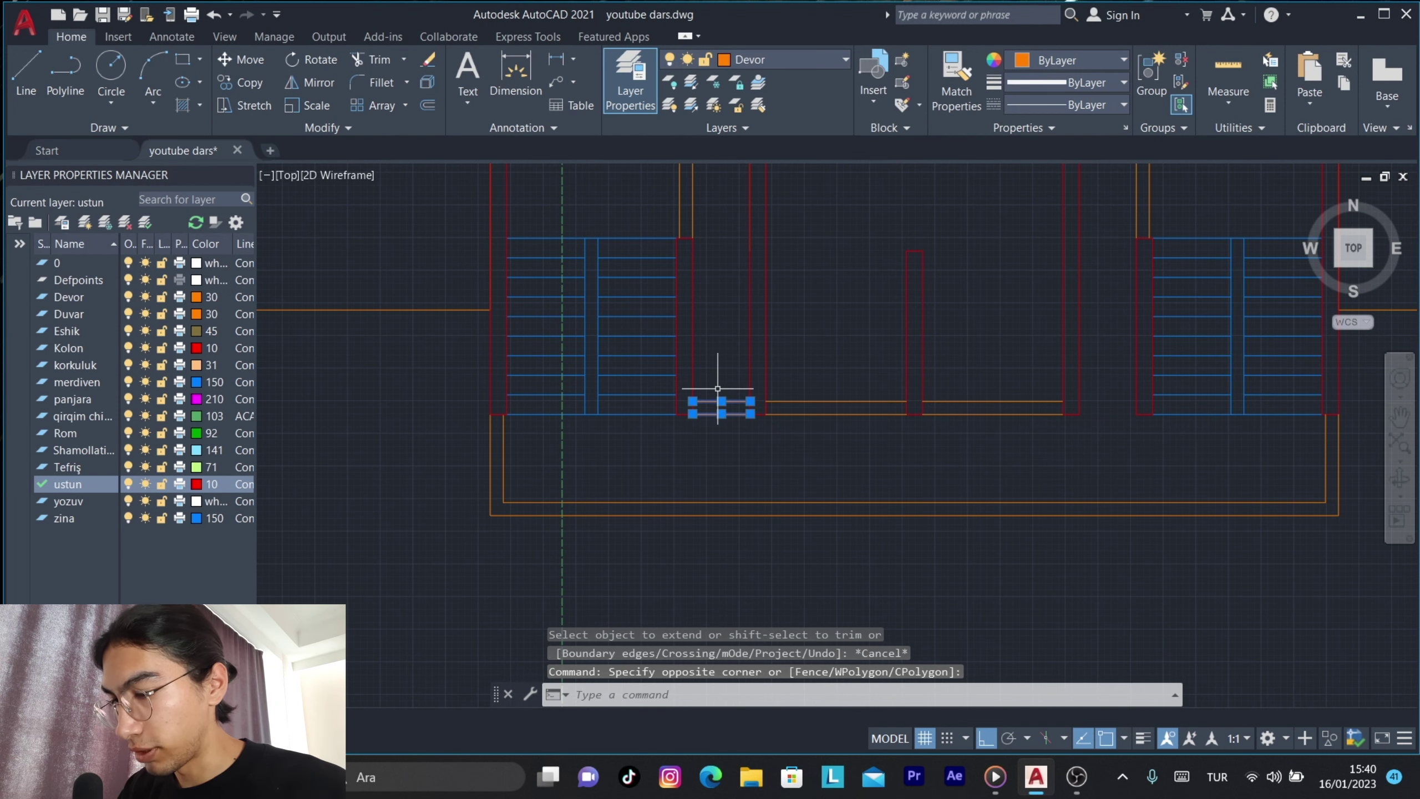
type("co")
key("Return")
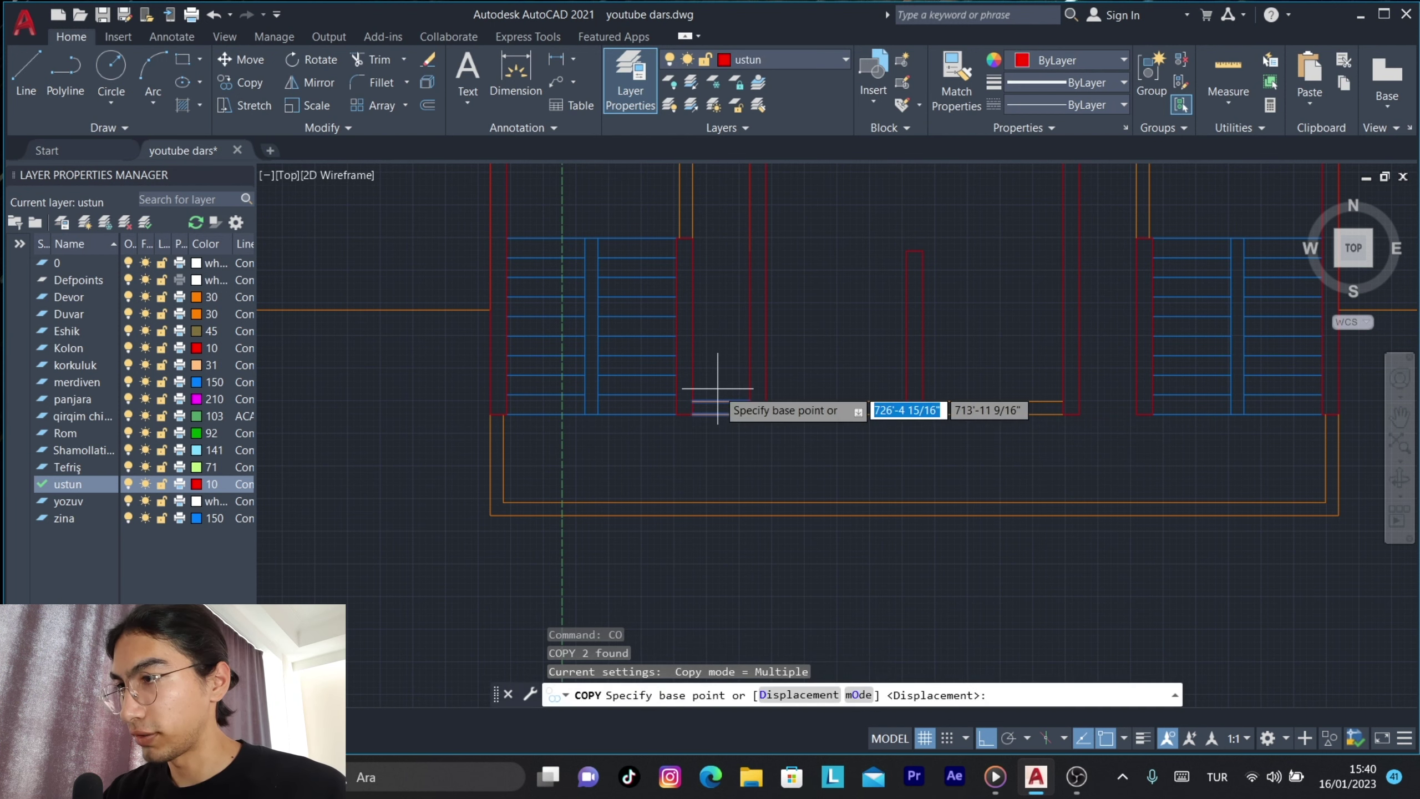
scroll(713, 405, "up", 3)
left_click(618, 317)
mouse_move(618, 318)
middle_mouse_down()
mouse_move(855, 449)
mouse_move(659, 517)
middle_mouse_up()
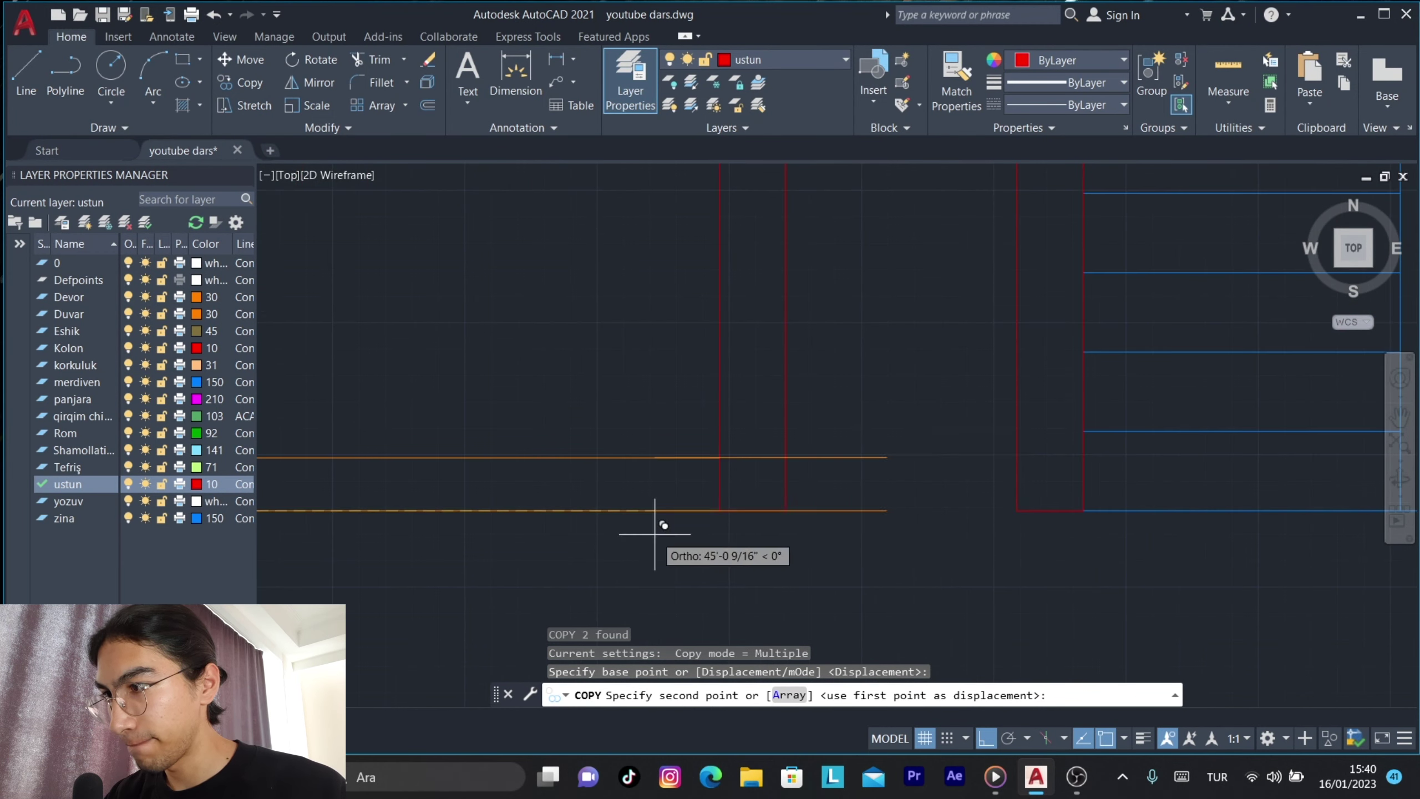
left_click(789, 503)
key("Escape")
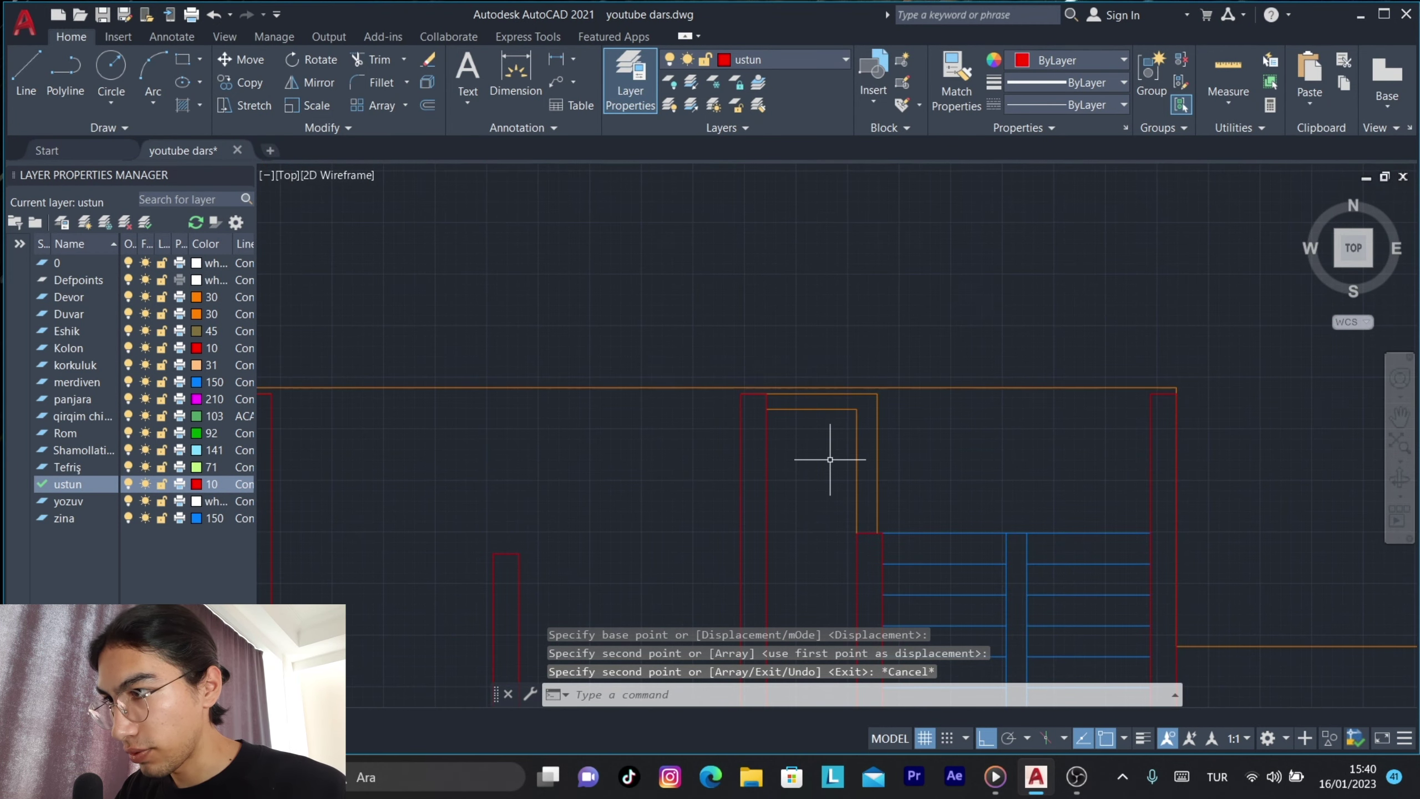
Extend the horizontal line and both inner orange lines to the red columns.
type("ex")
key("Return")
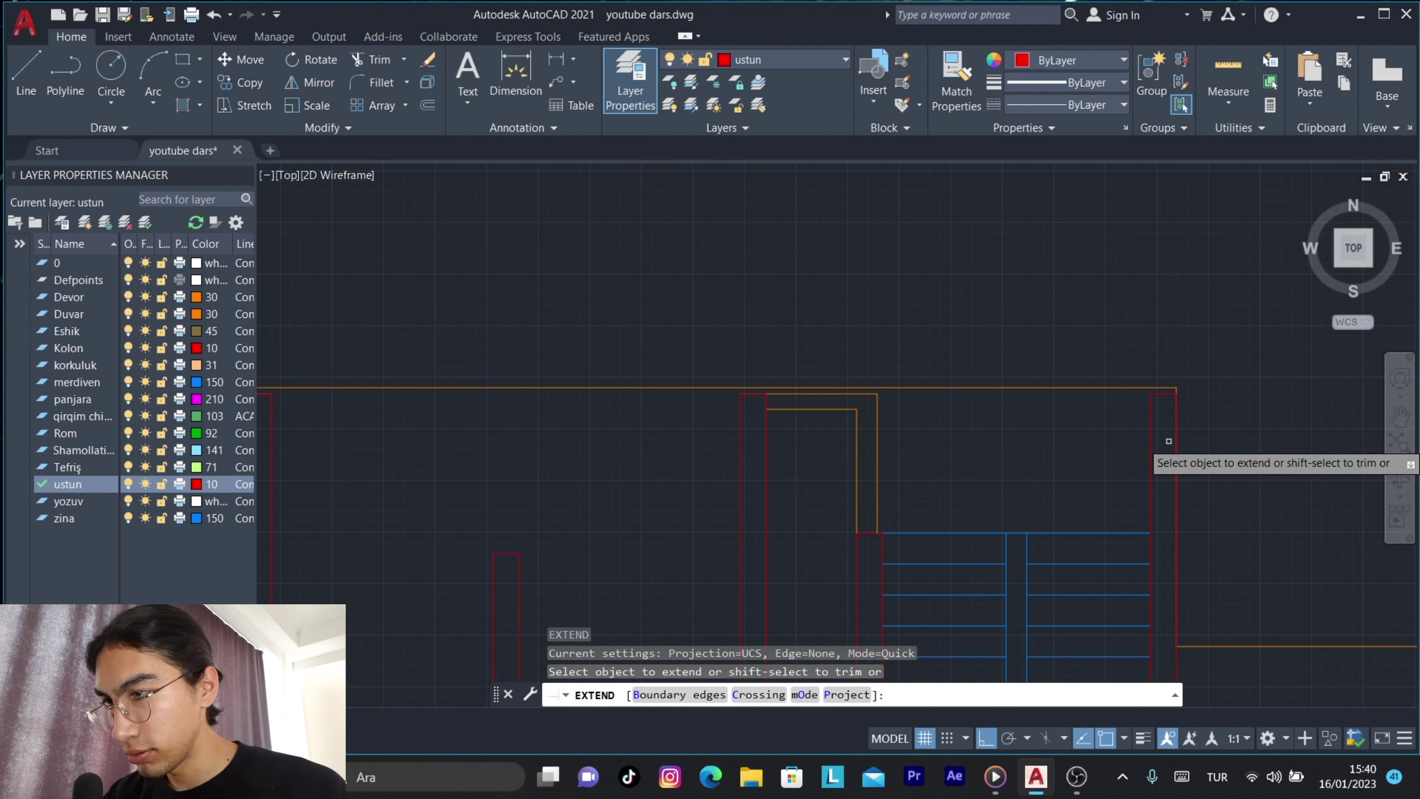
left_click(847, 409)
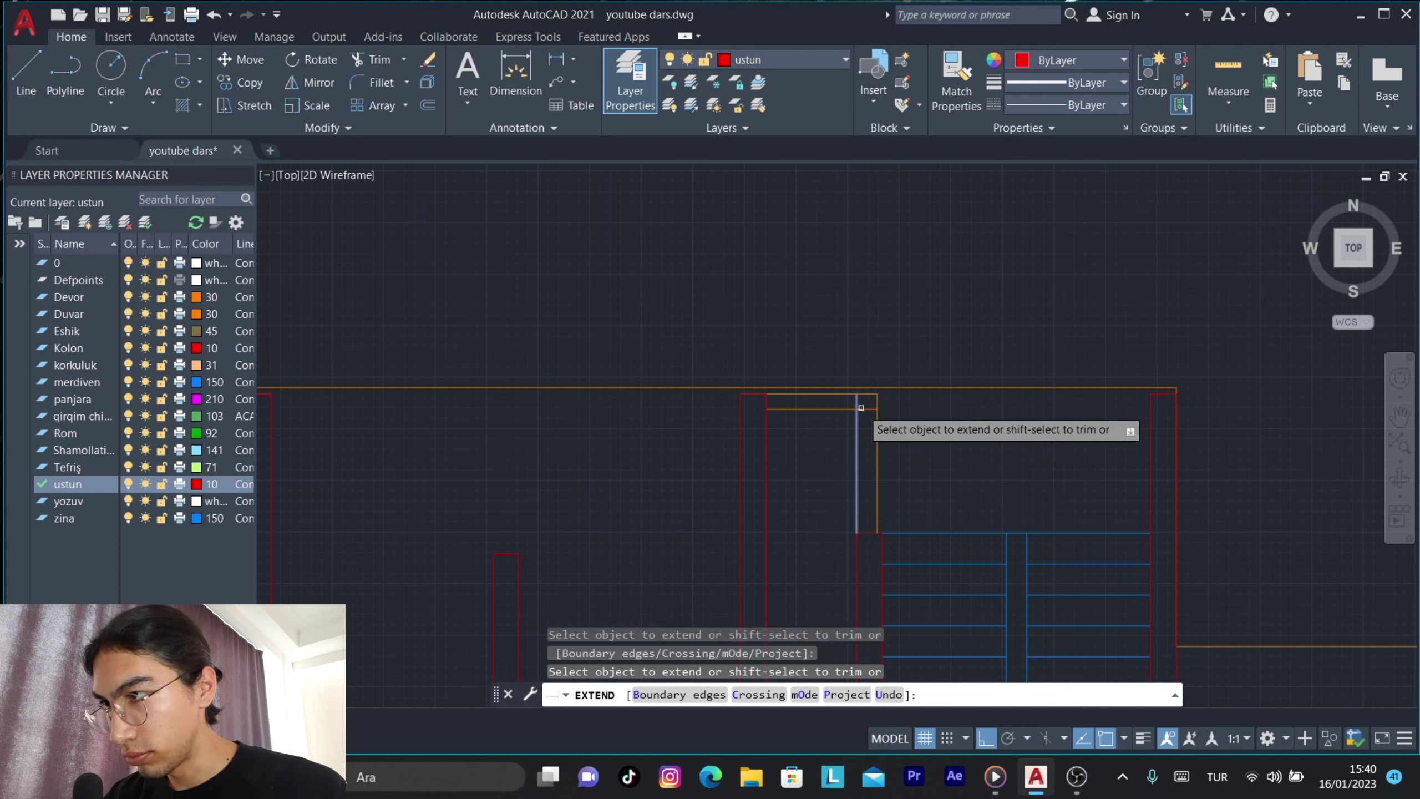
left_click(779, 409)
middle_click_drag(282, 412, 819, 417)
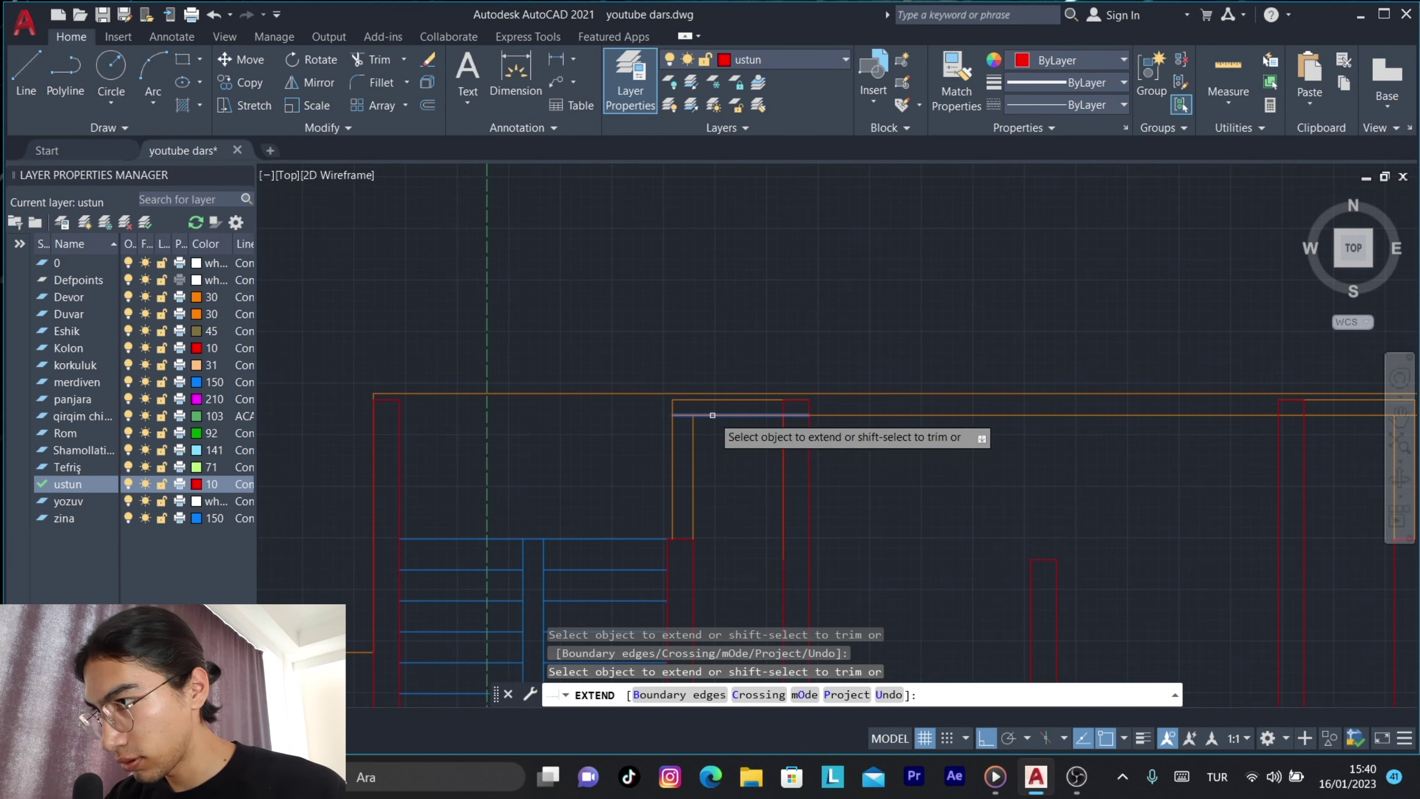
left_click(497, 415)
key("Return")
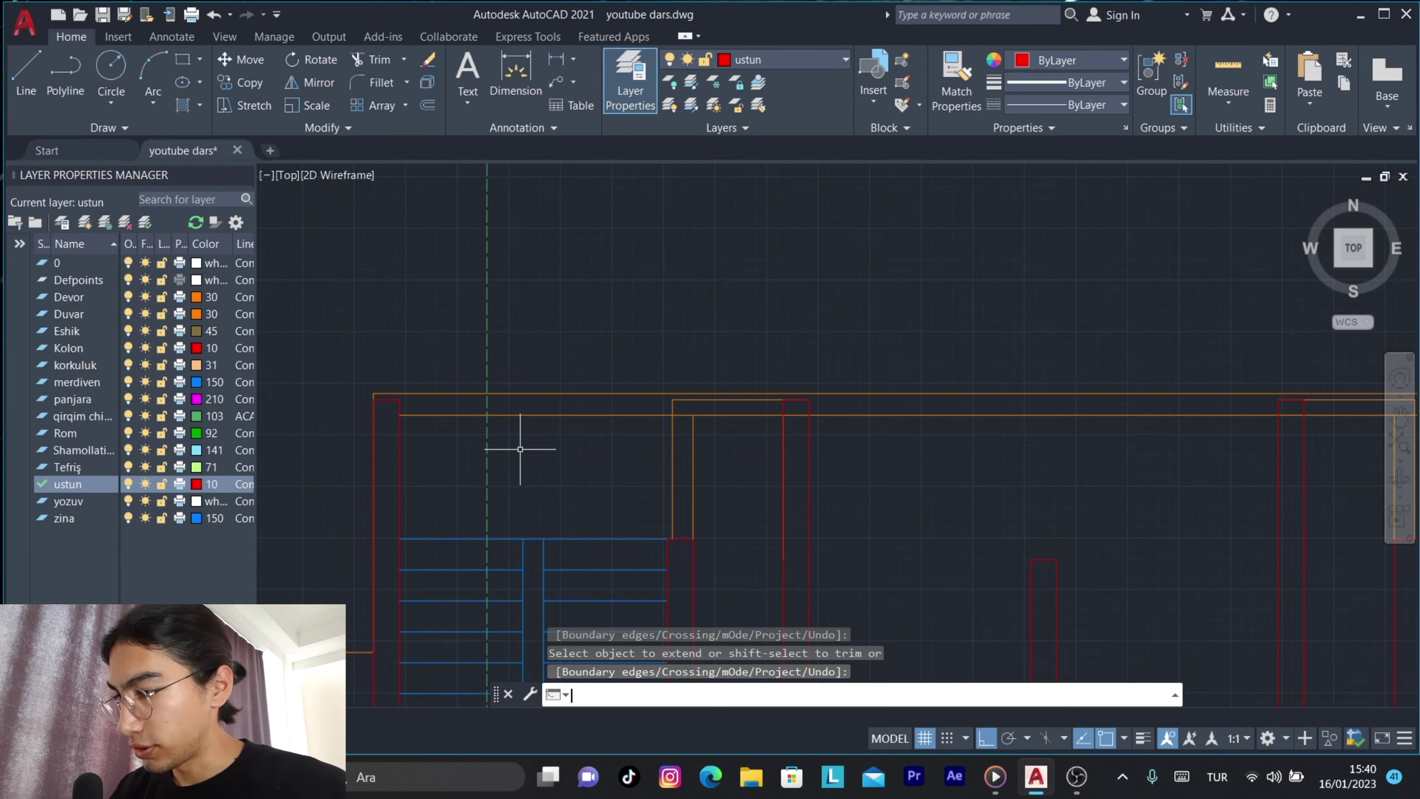
Trim the overshooting line ends and recentre the whole plan in view.
type("RE")
key("BackSpace")
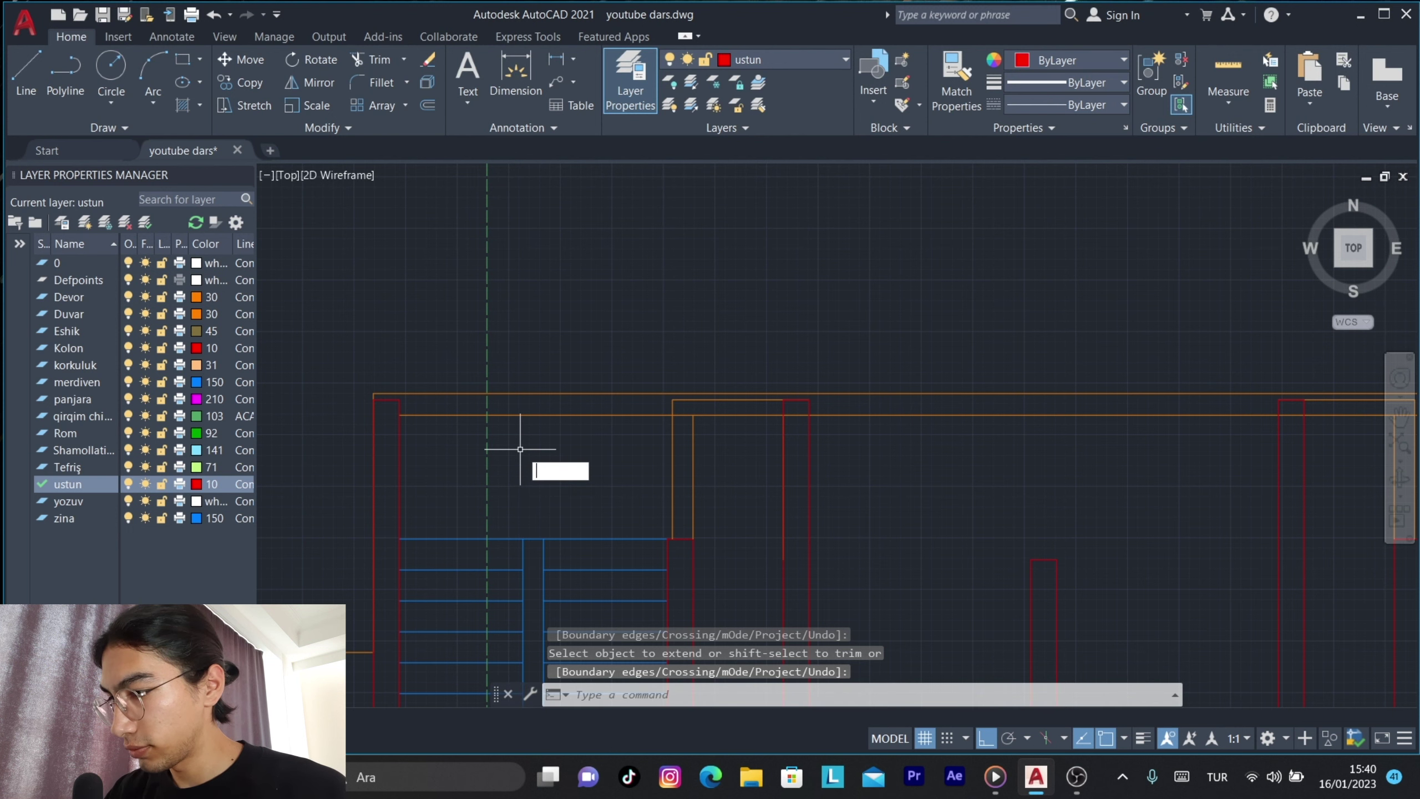
type("tr")
key("Return")
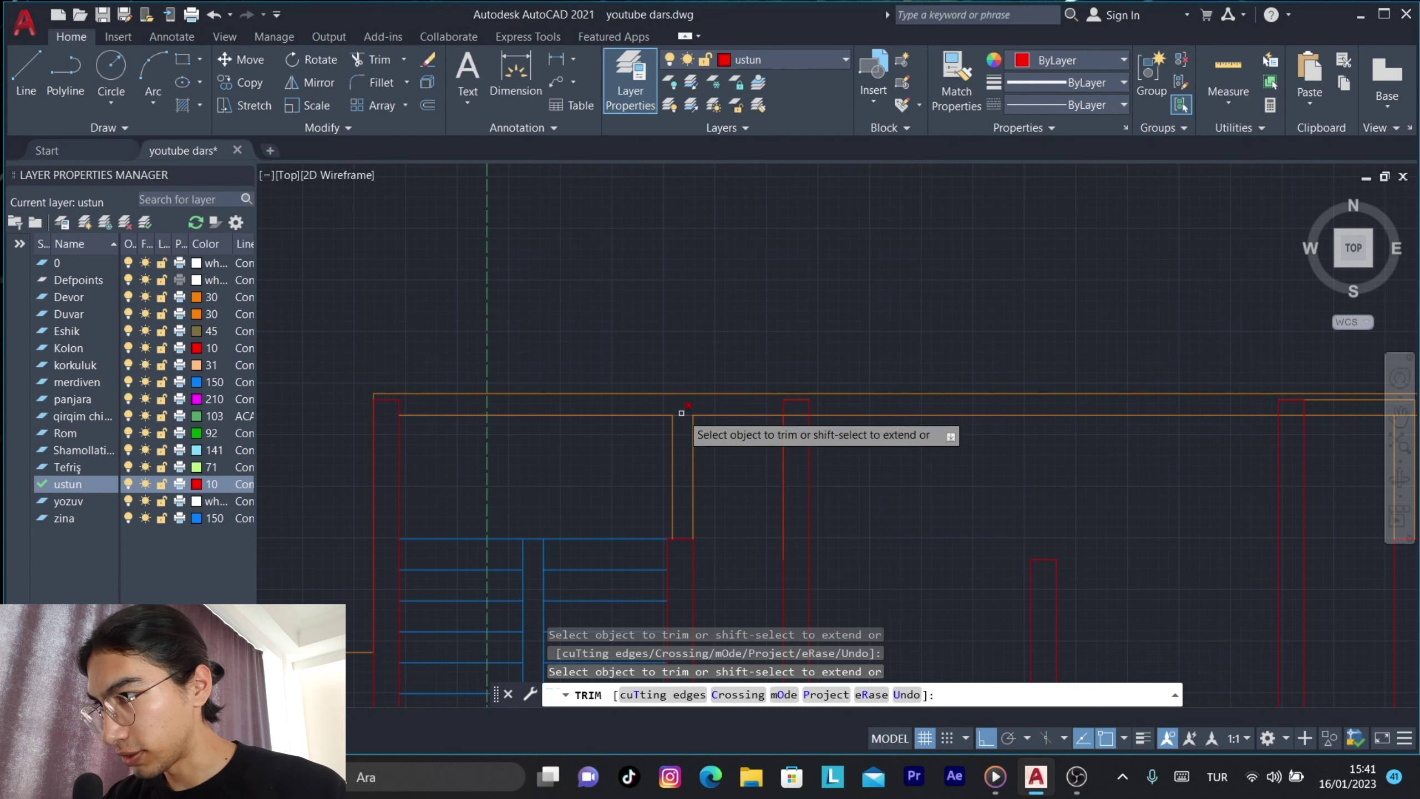
middle_click_drag(1331, 418, 853, 427)
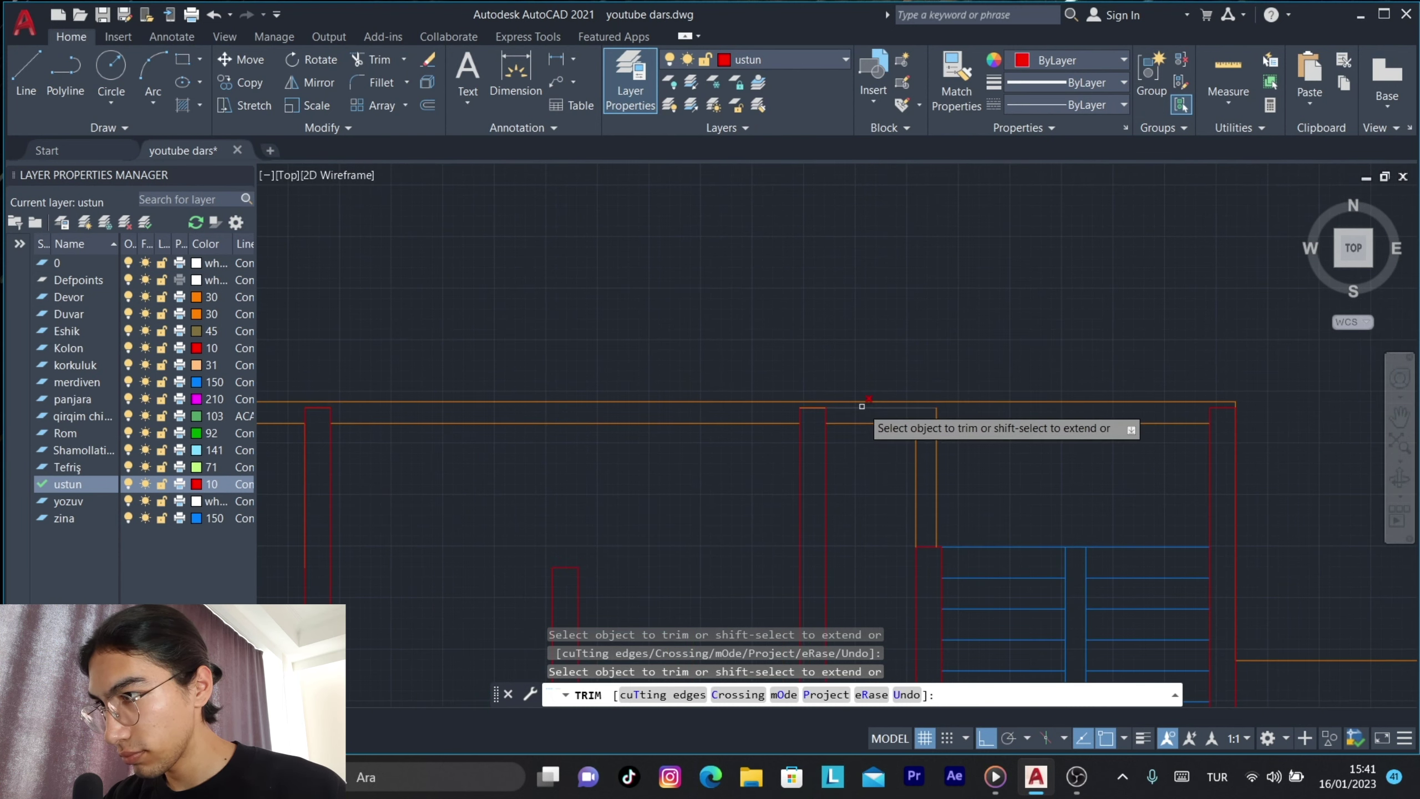
key("Return")
scroll(935, 444, "down", 2)
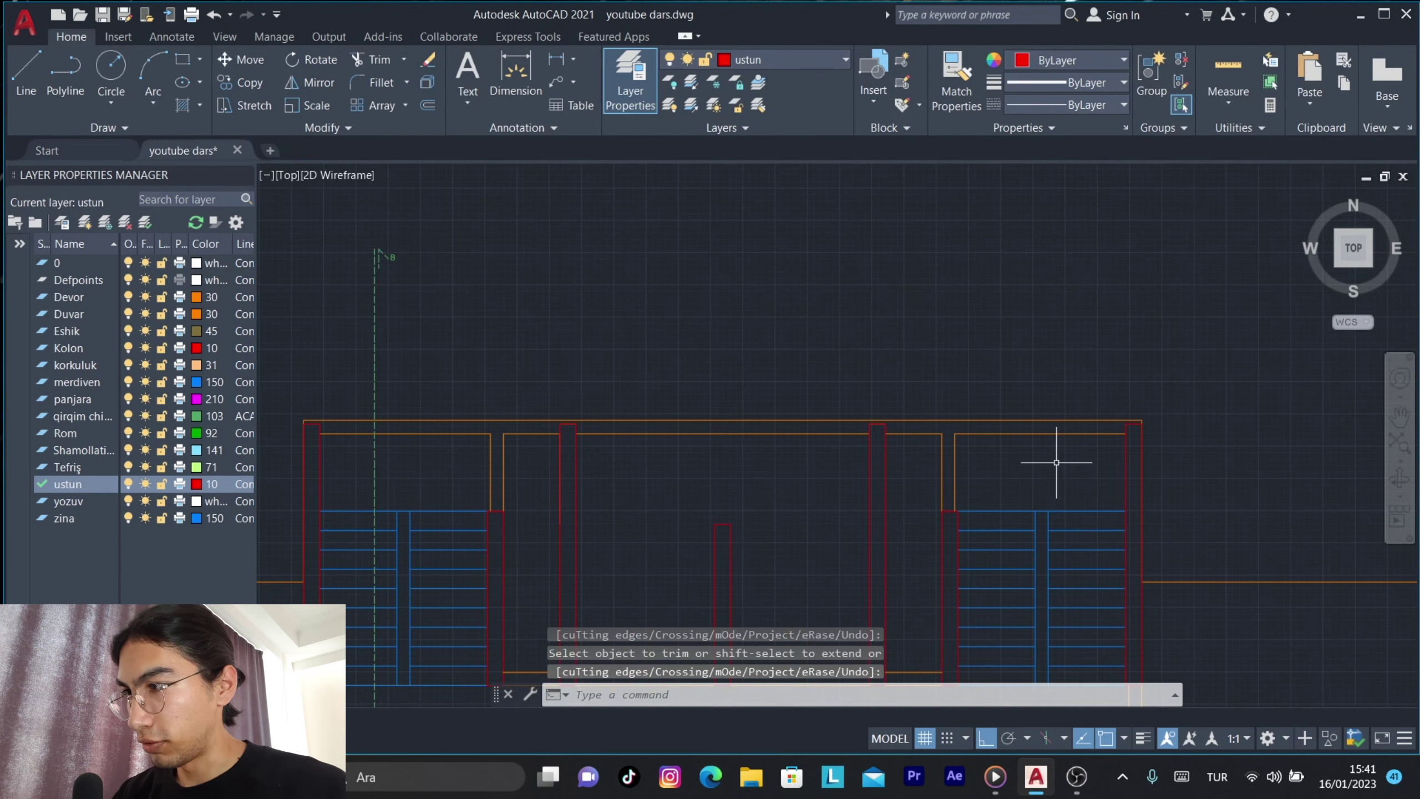
middle_click_drag(853, 469, 882, 273)
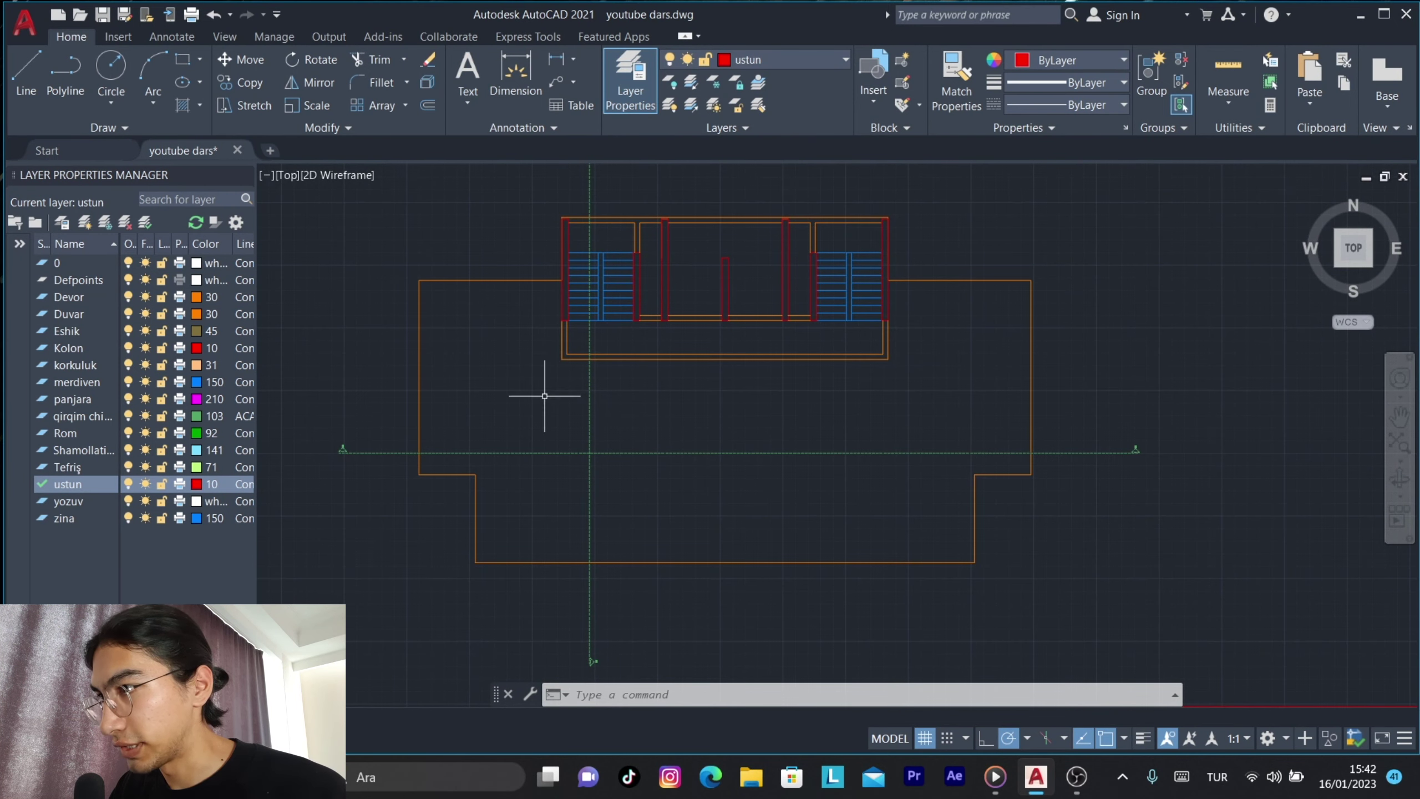
middle_click_drag(544, 395, 564, 398)
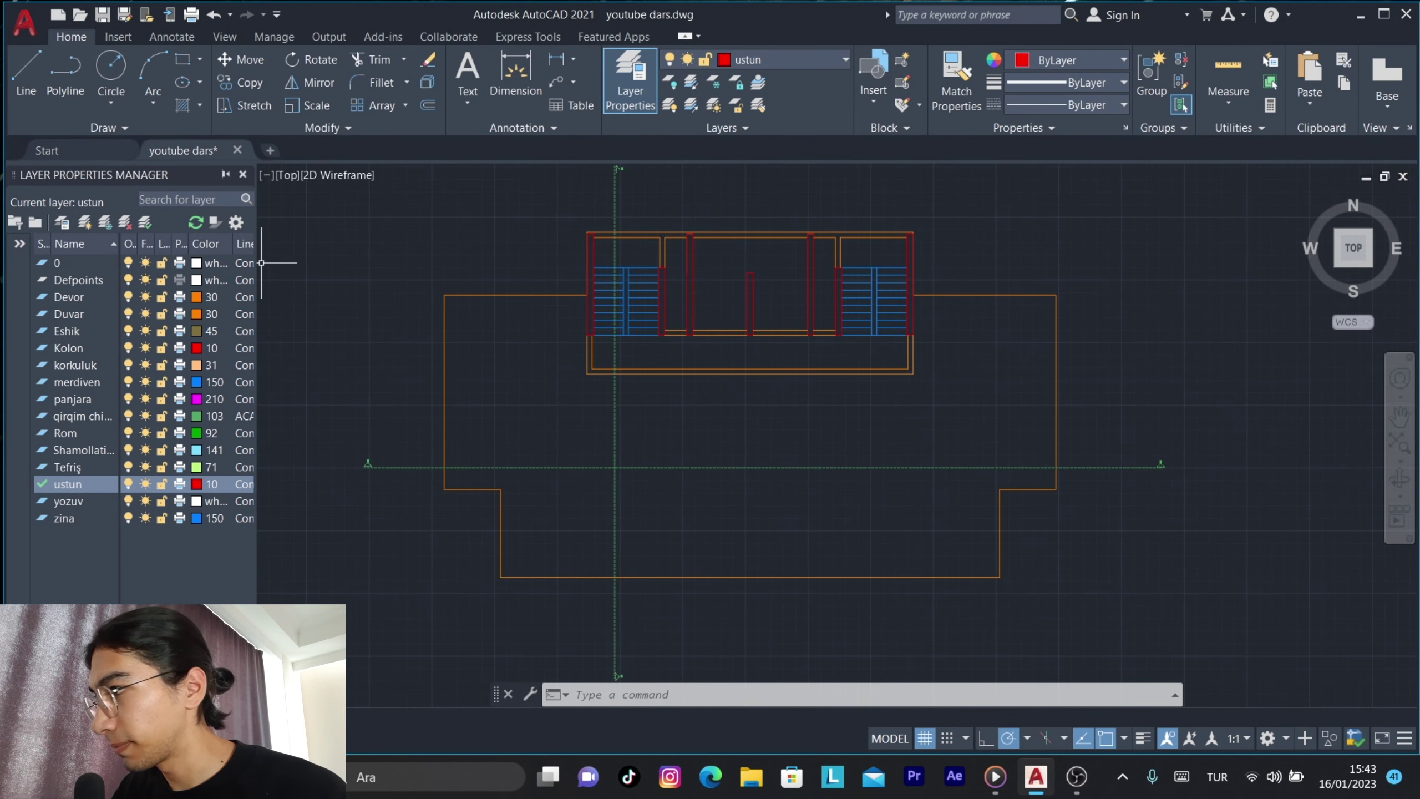
Create a new layer named tom with colour 11.
left_click(62, 222)
type("tom")
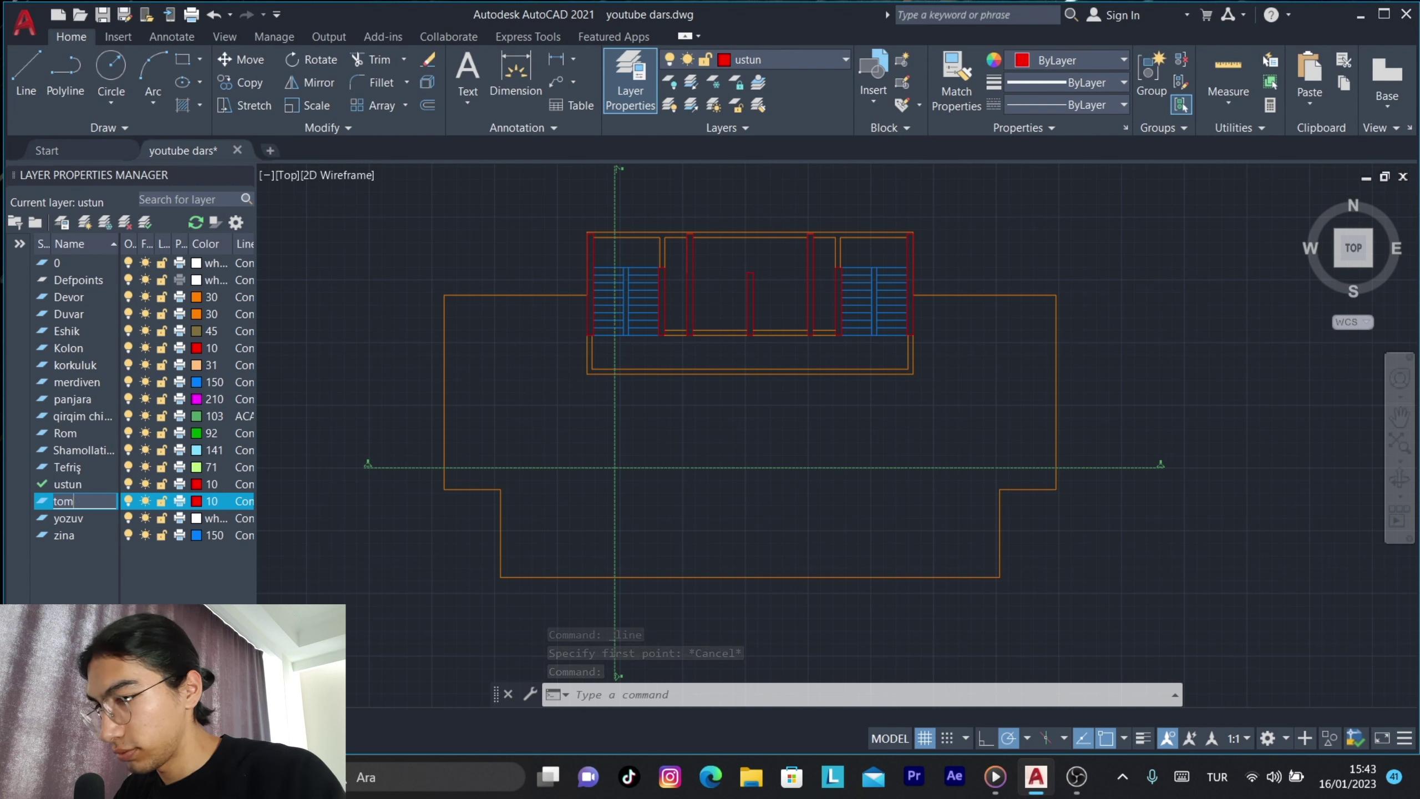
key("Return")
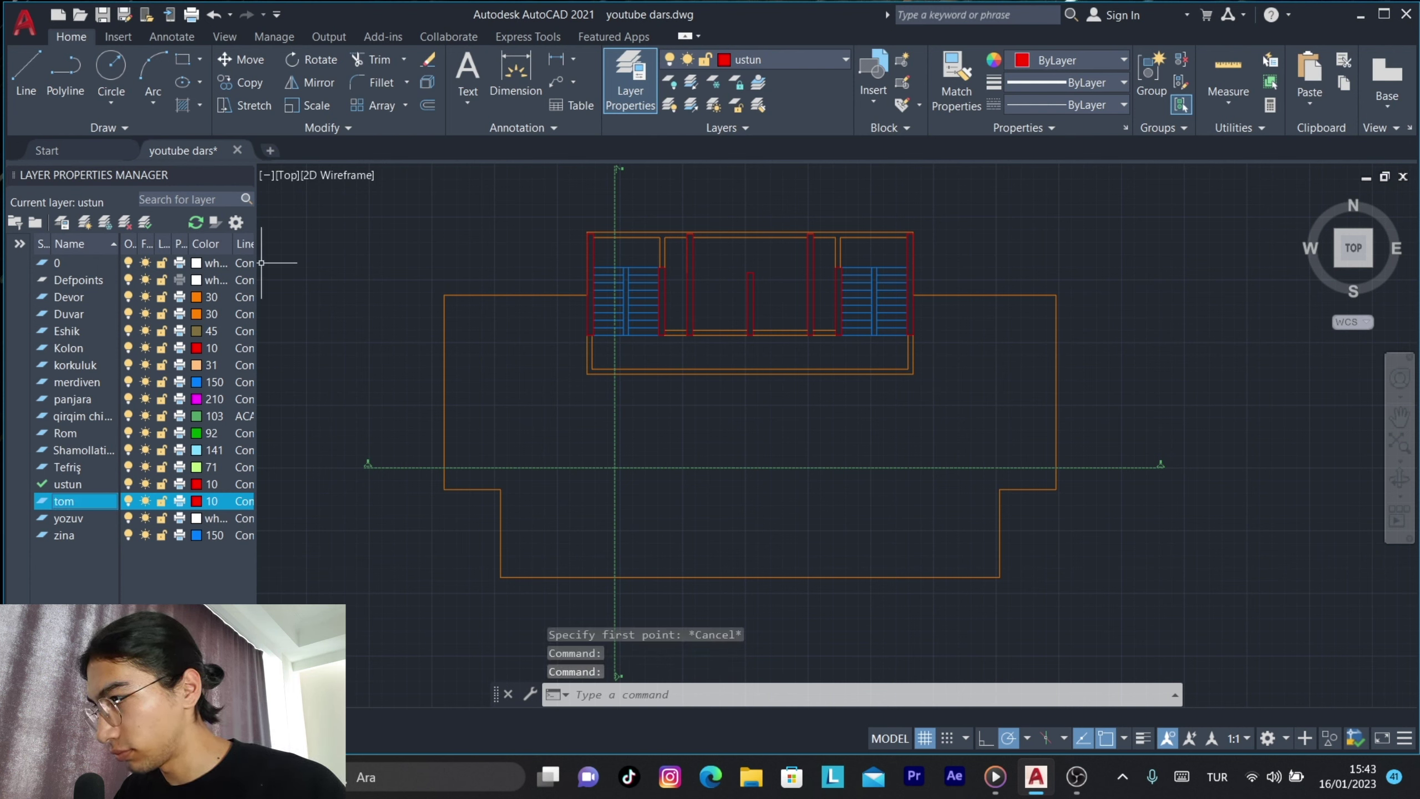
left_click(208, 501)
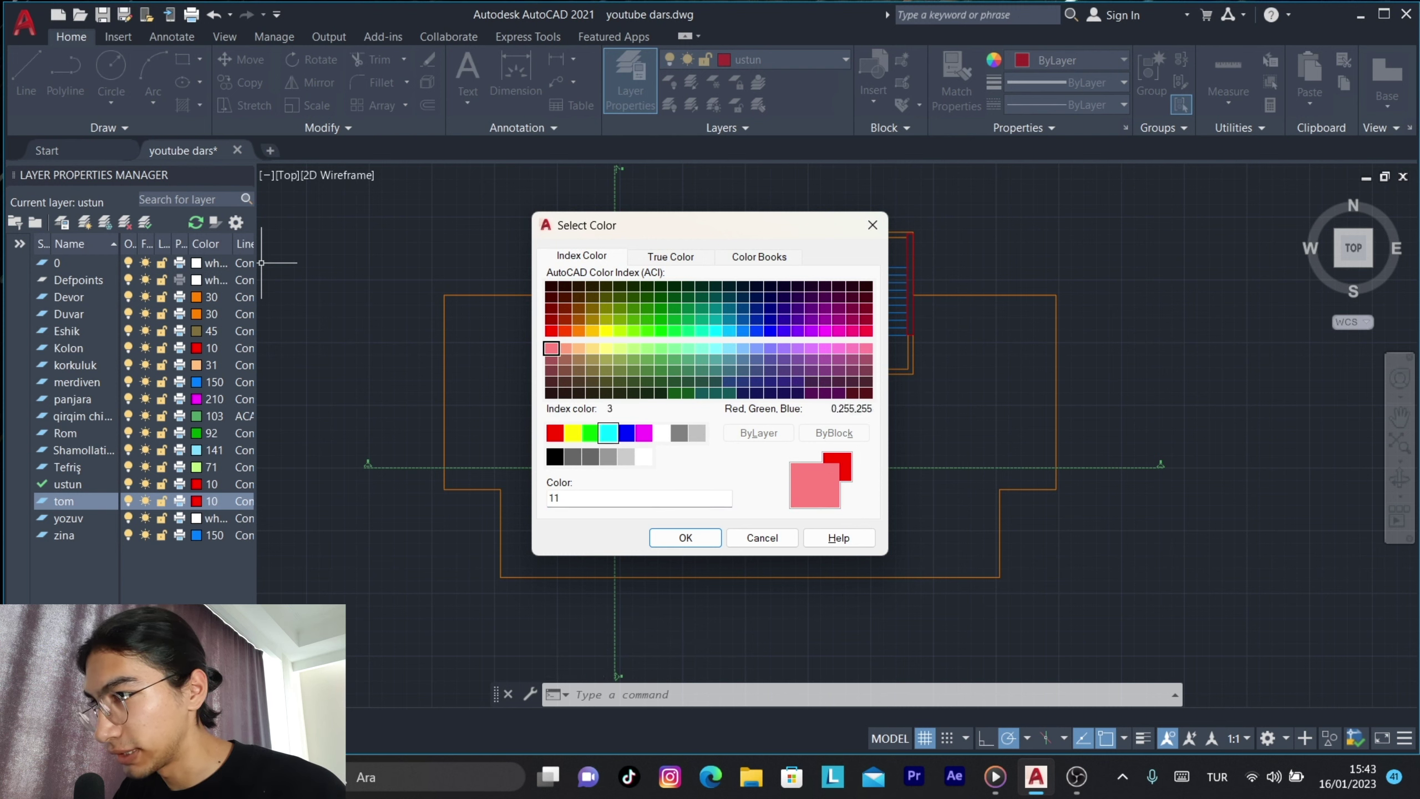
left_click(677, 536)
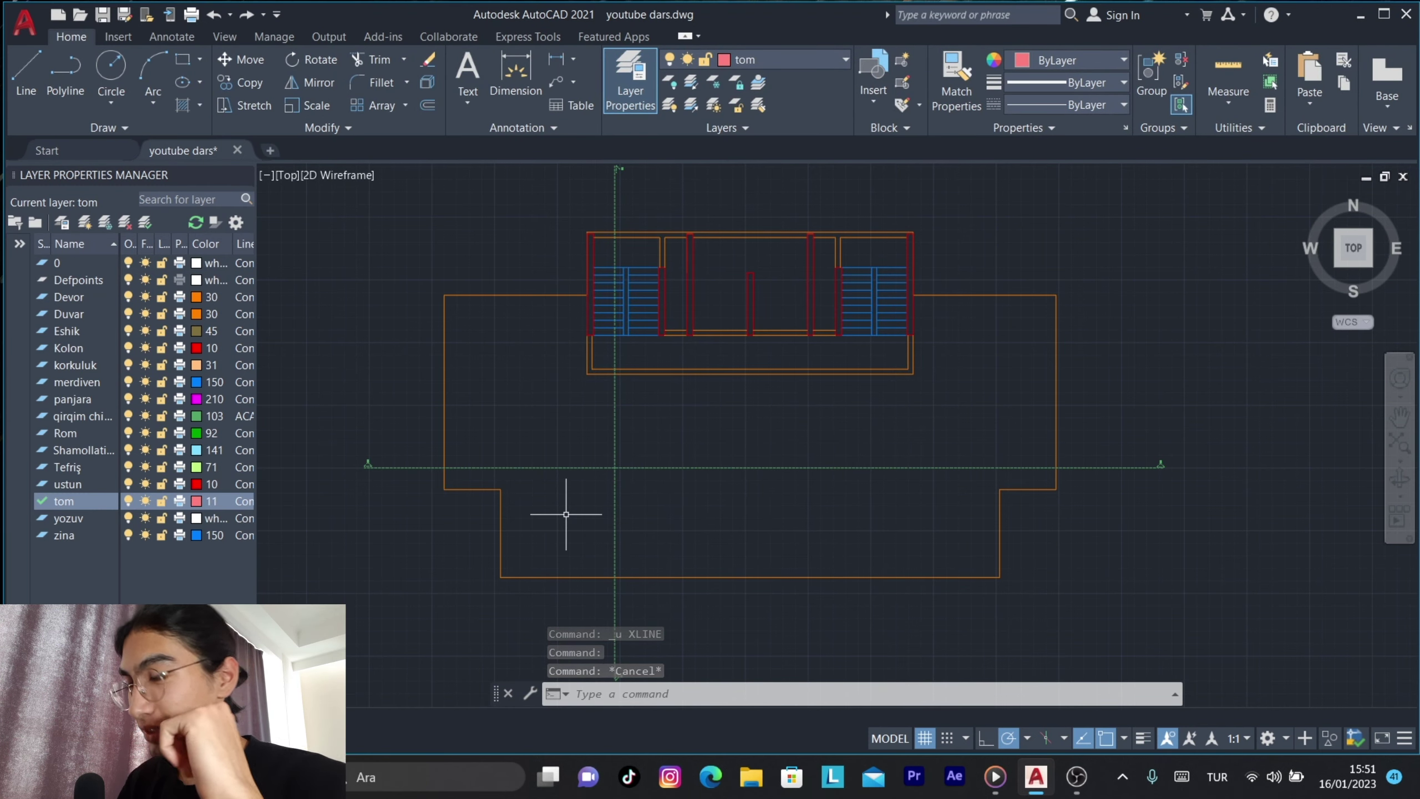
Copy the orange building outline to the right of the plan.
left_click(598, 523)
left_click(399, 532)
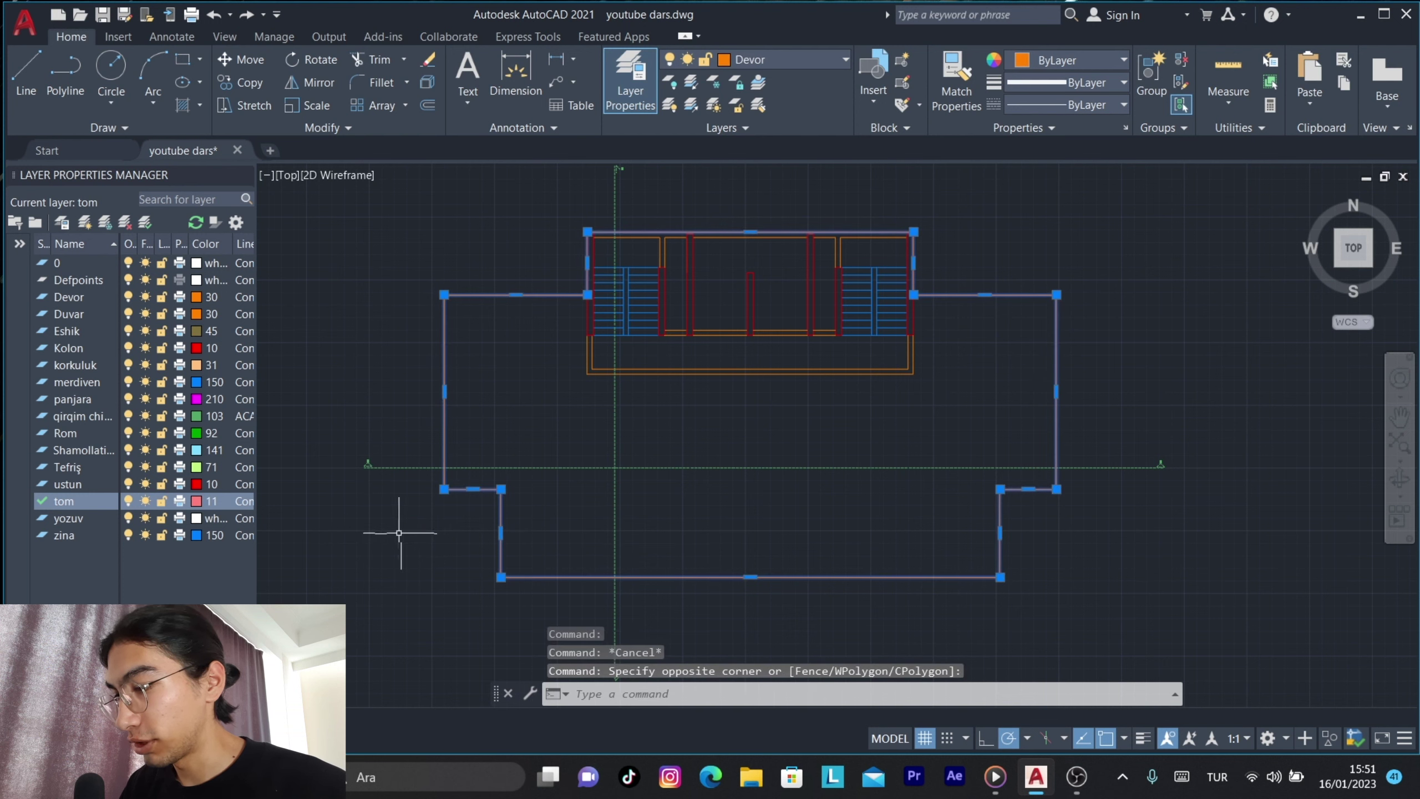
type("co")
key("Return")
left_click(554, 604)
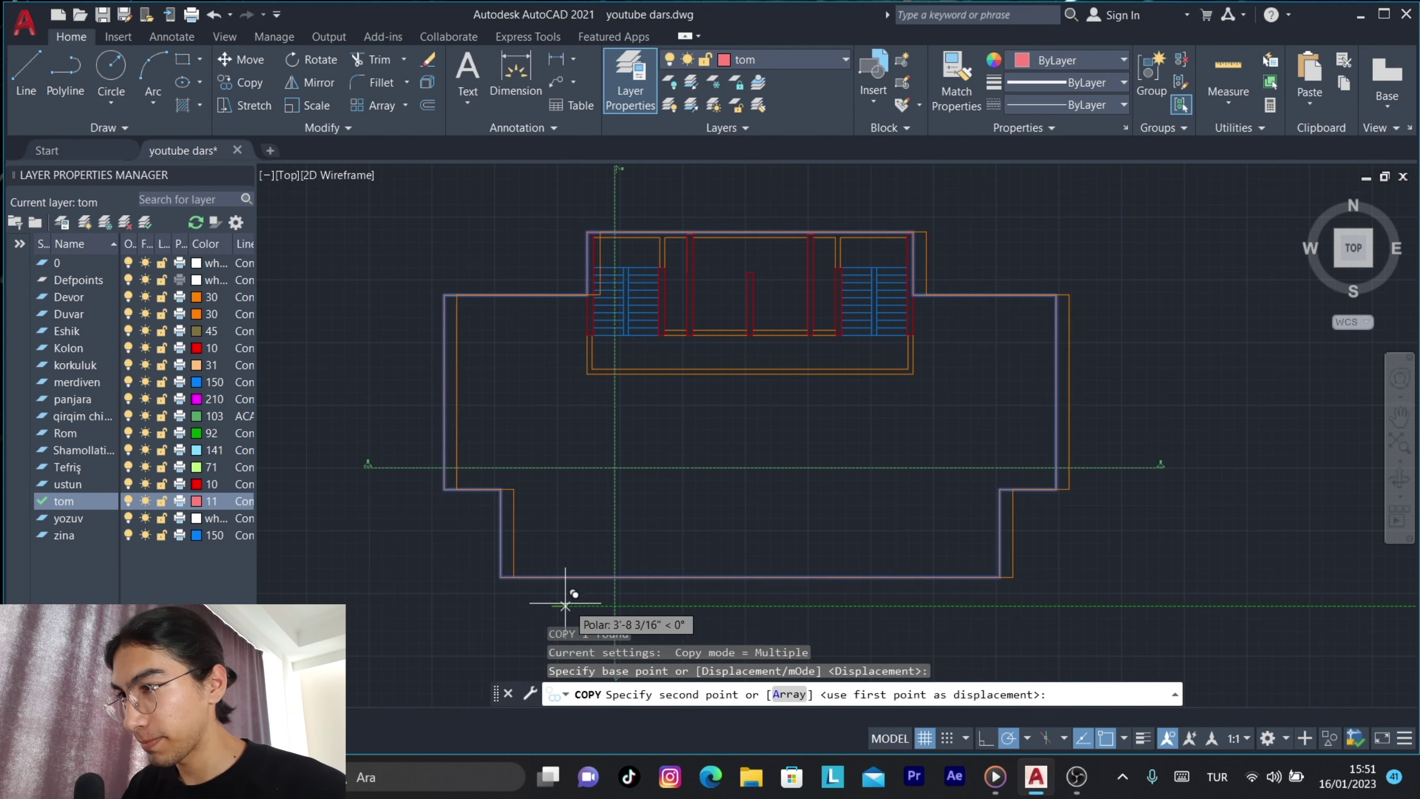
scroll(589, 600, "up", 2)
scroll(964, 523, "down", 3)
scroll(682, 507, "up", 2)
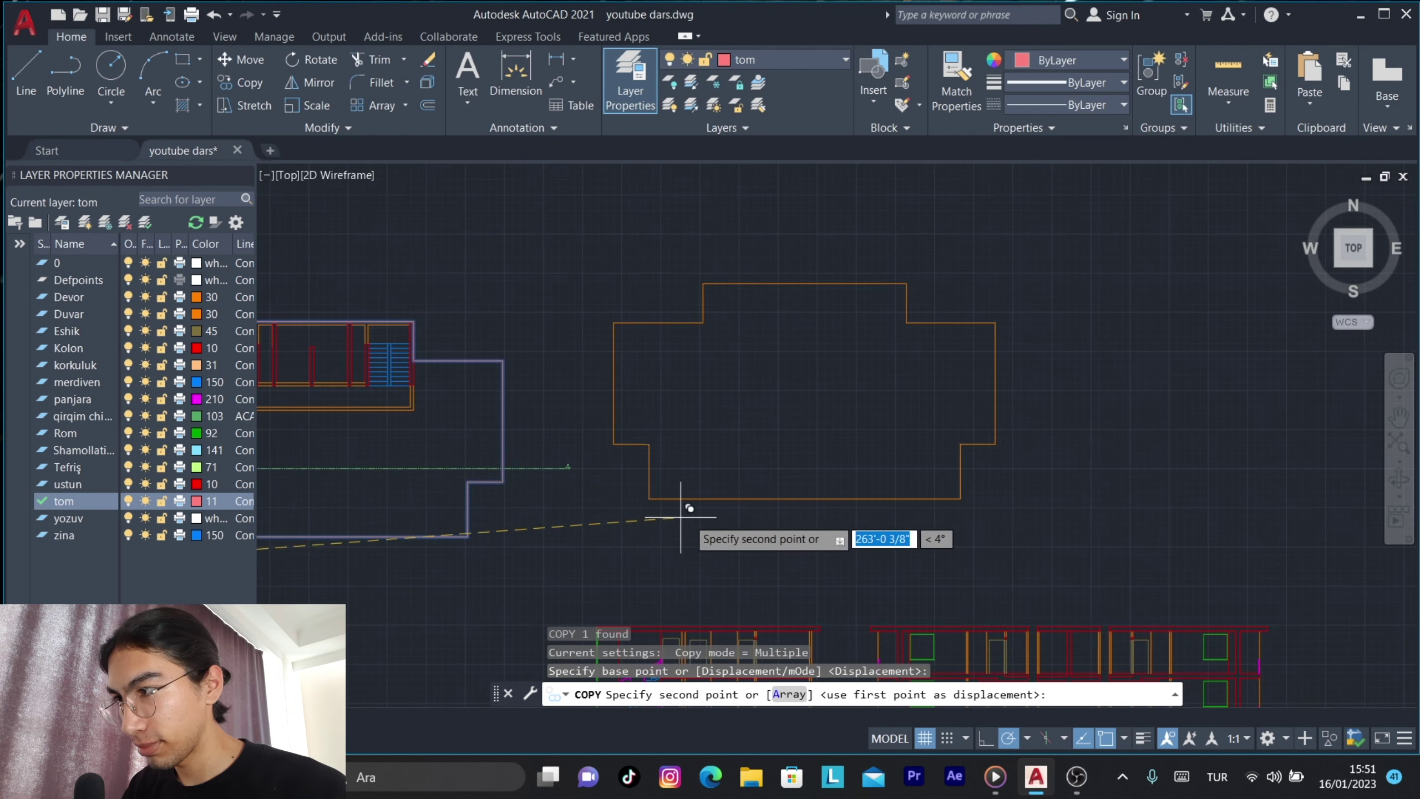
left_click(726, 522)
key("Escape")
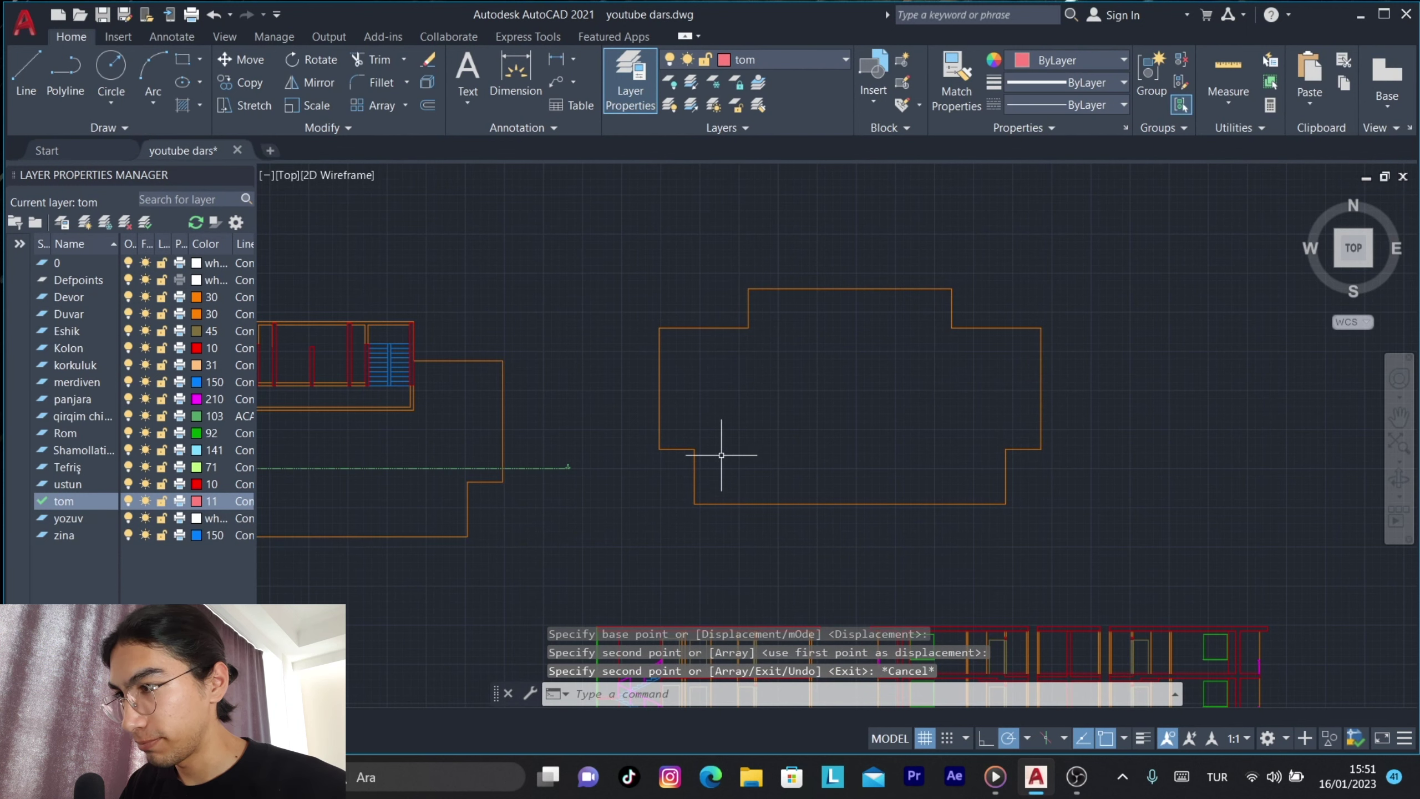
Offset the copied outline inward three times at a distance of 50.
type("o")
key("Return")
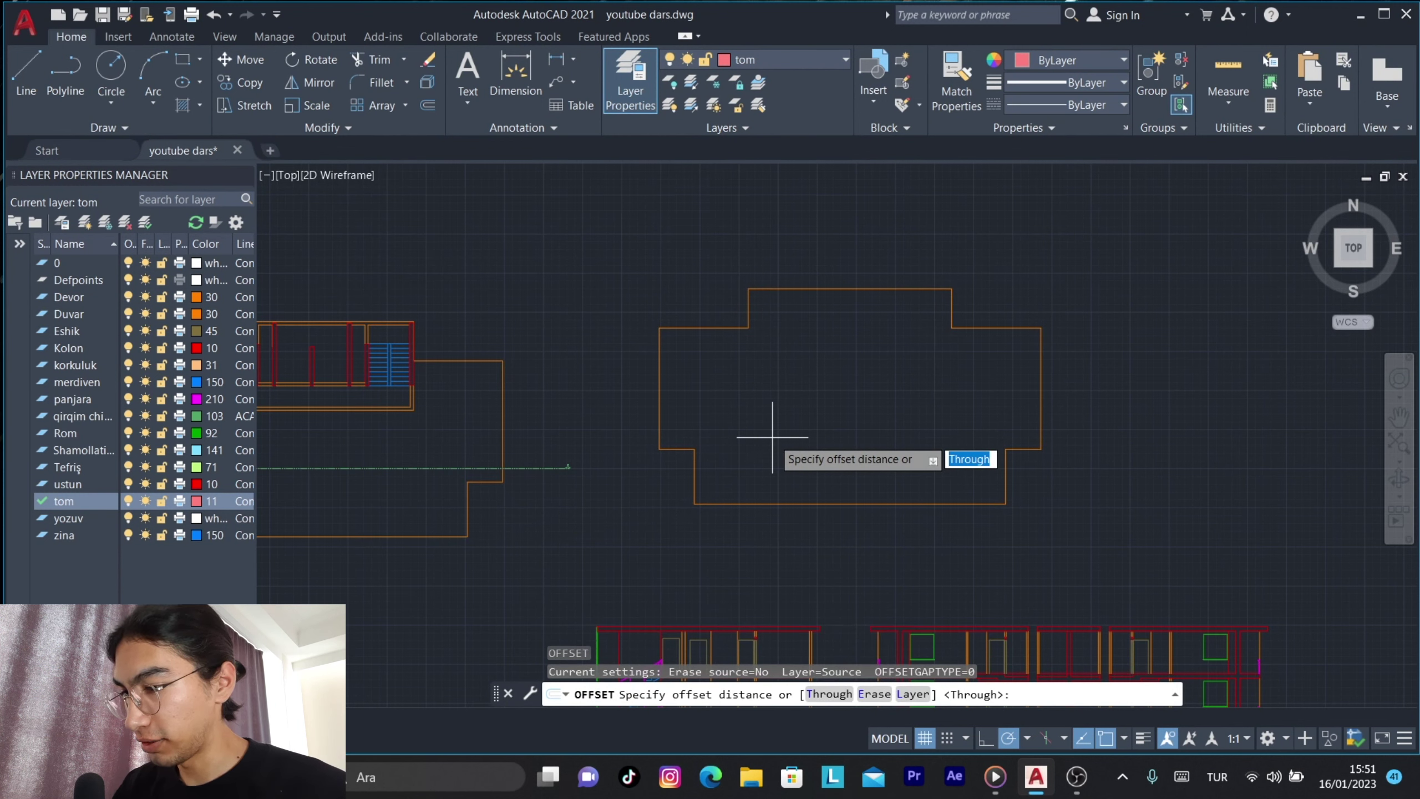
key("Return")
left_click(693, 470)
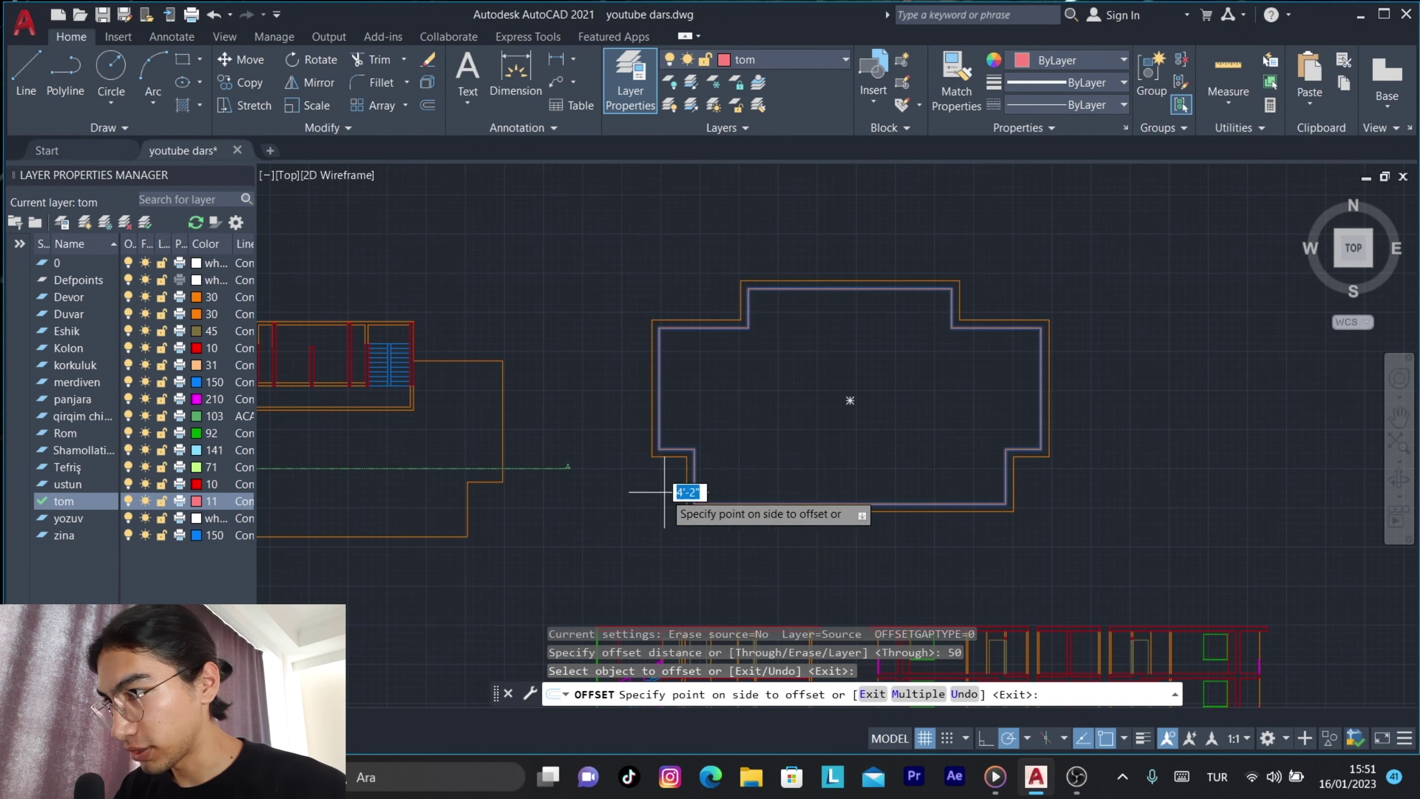
left_click(694, 471)
left_click(741, 440)
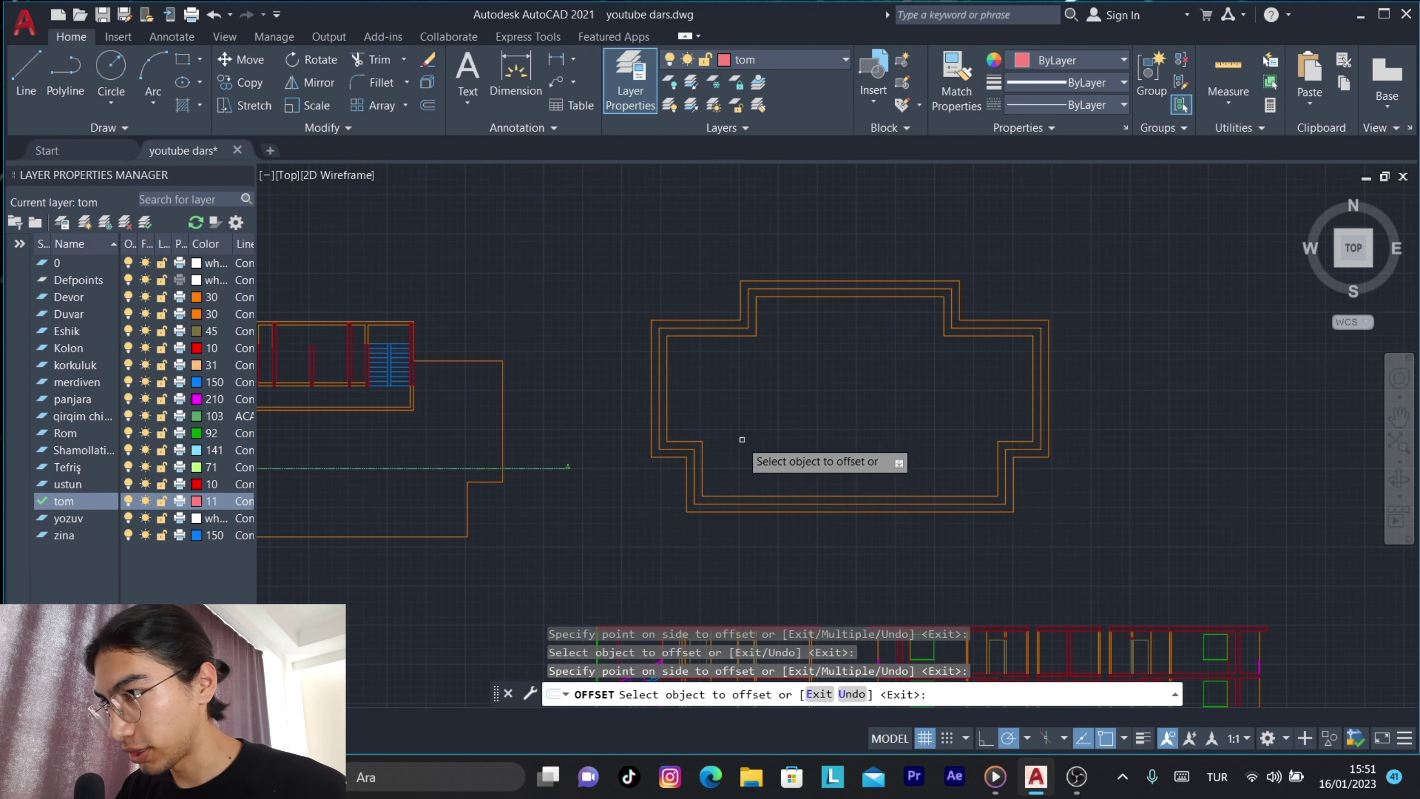
left_click(697, 455)
left_click(703, 442)
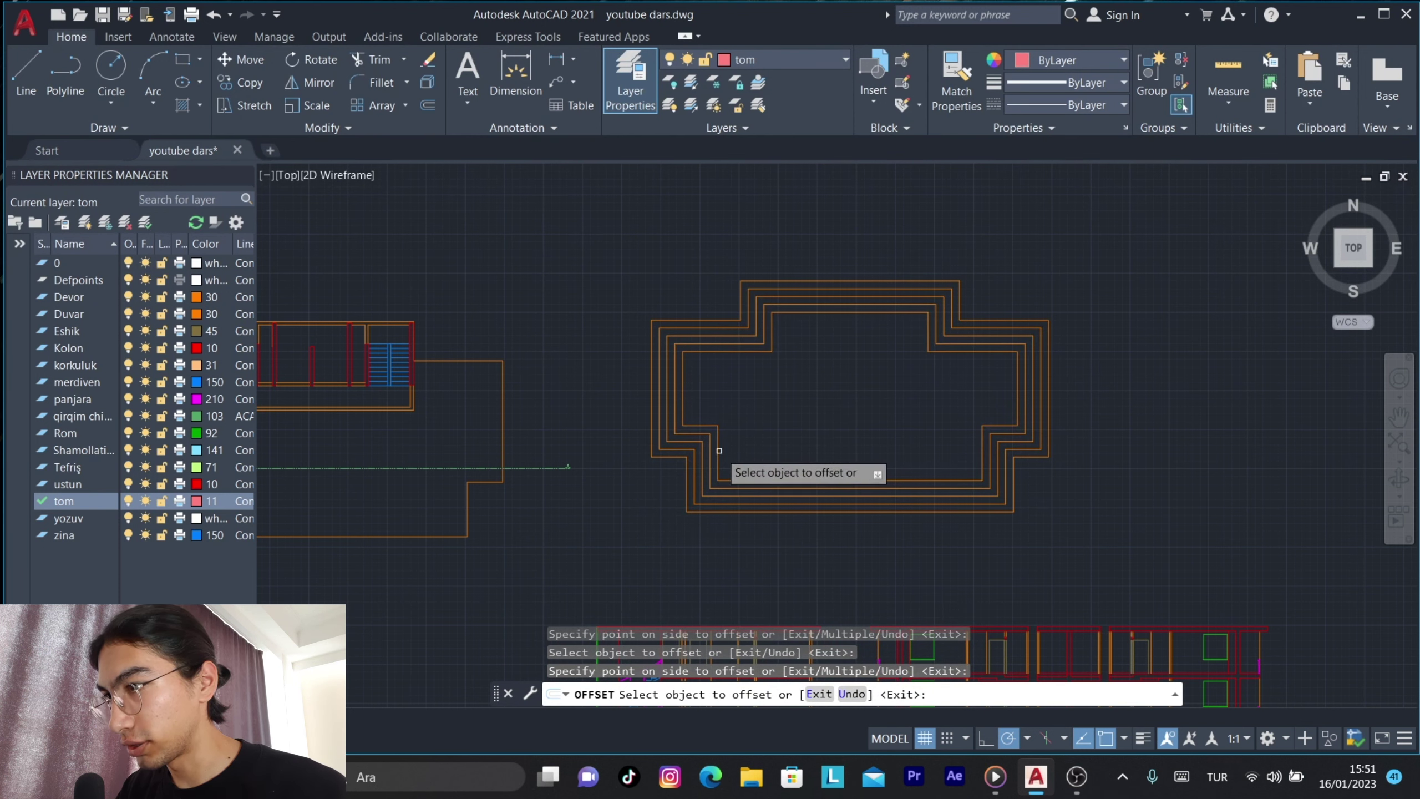
left_click(719, 450)
Keep offsetting the innermost outline at 50 down to a small central rectangle.
left_click(726, 444)
left_click(739, 436)
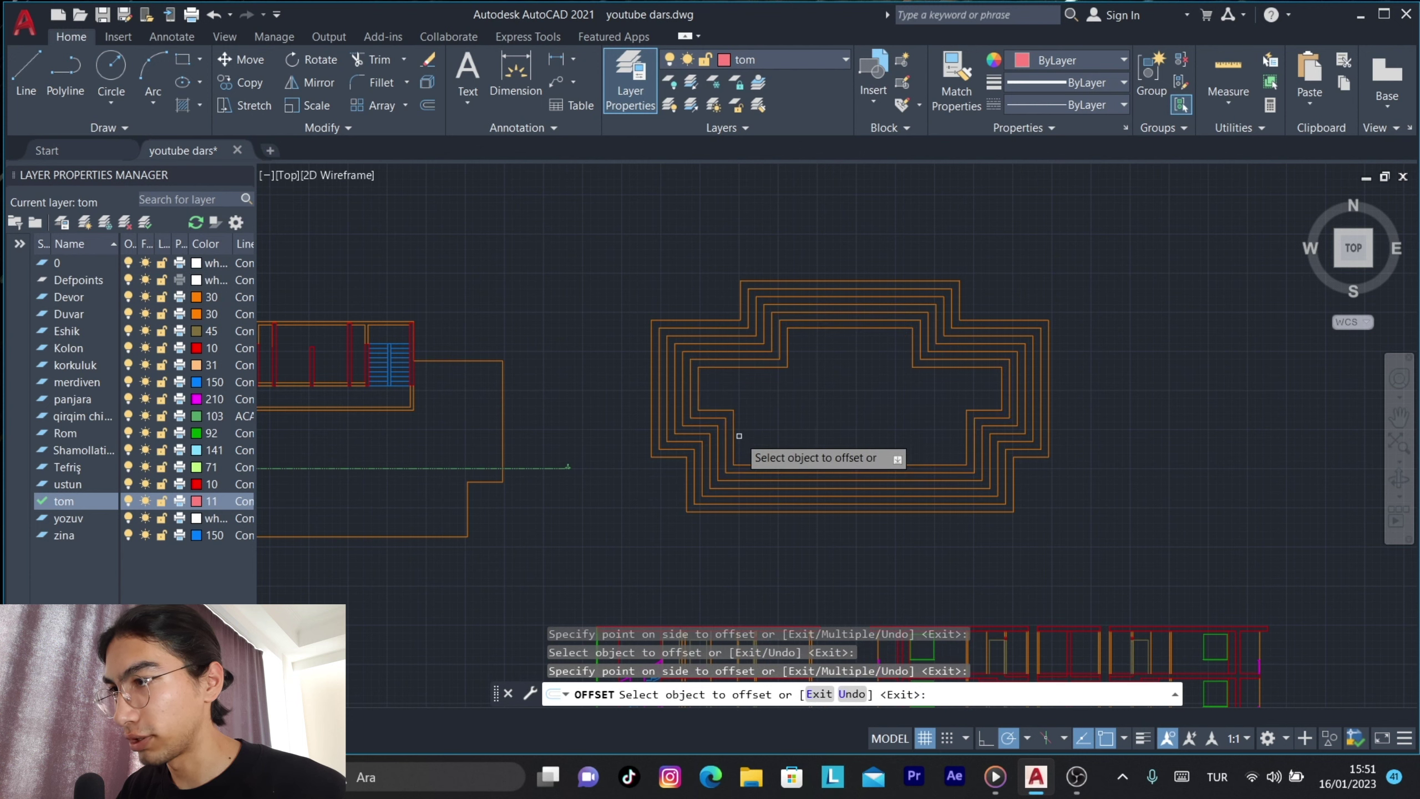
left_click(737, 436)
left_click(786, 420)
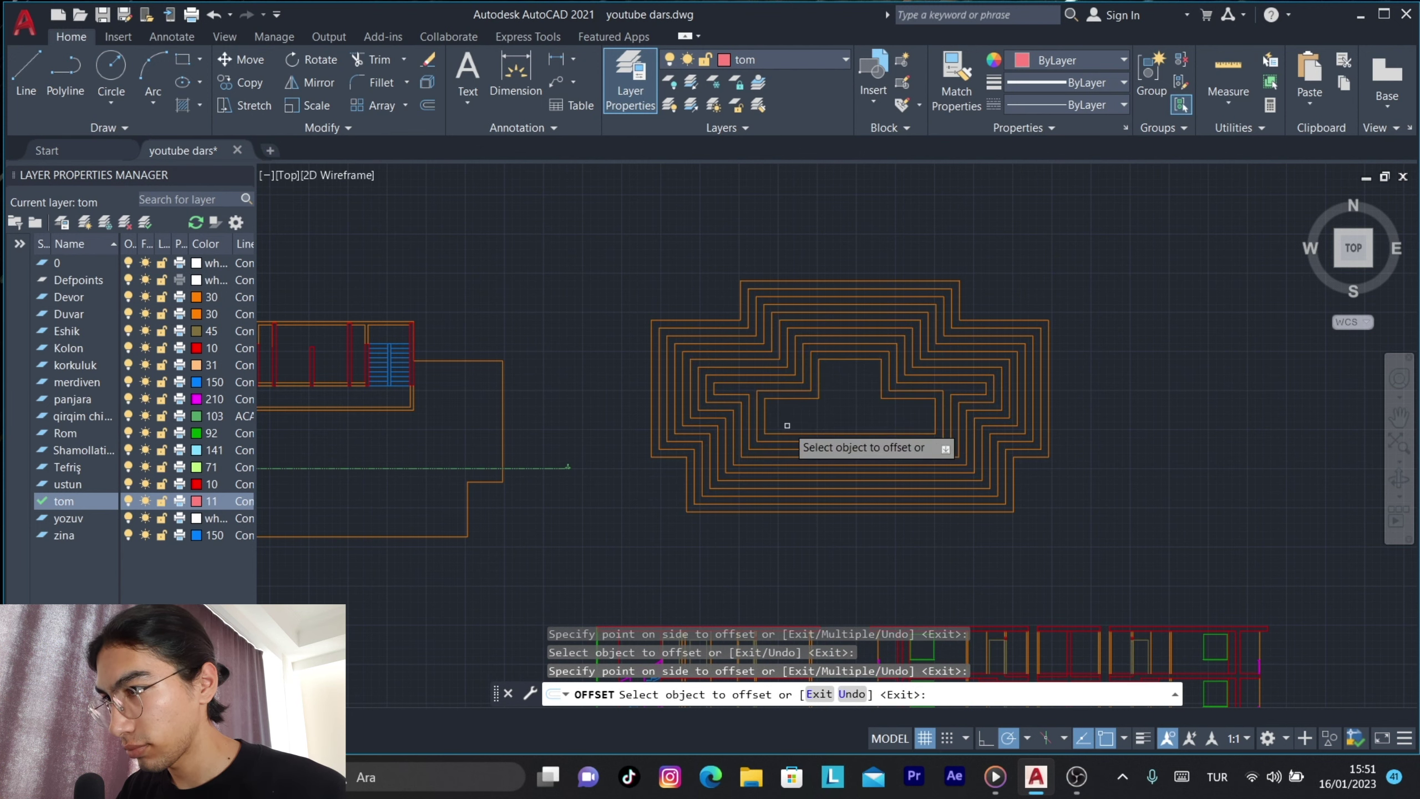
scroll(701, 394, "up", 5)
left_click(979, 338)
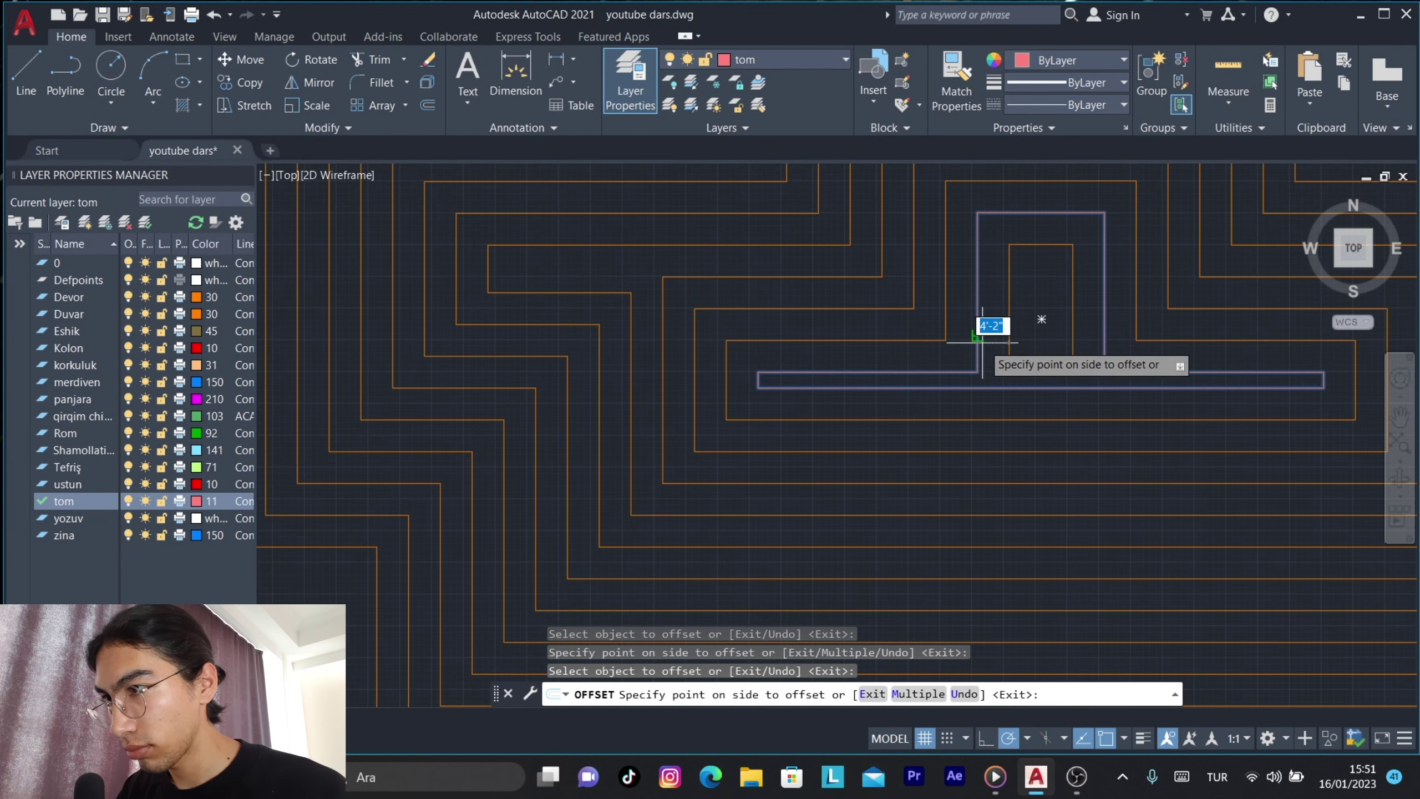
left_click(1043, 321)
left_click(1011, 310)
key("Escape")
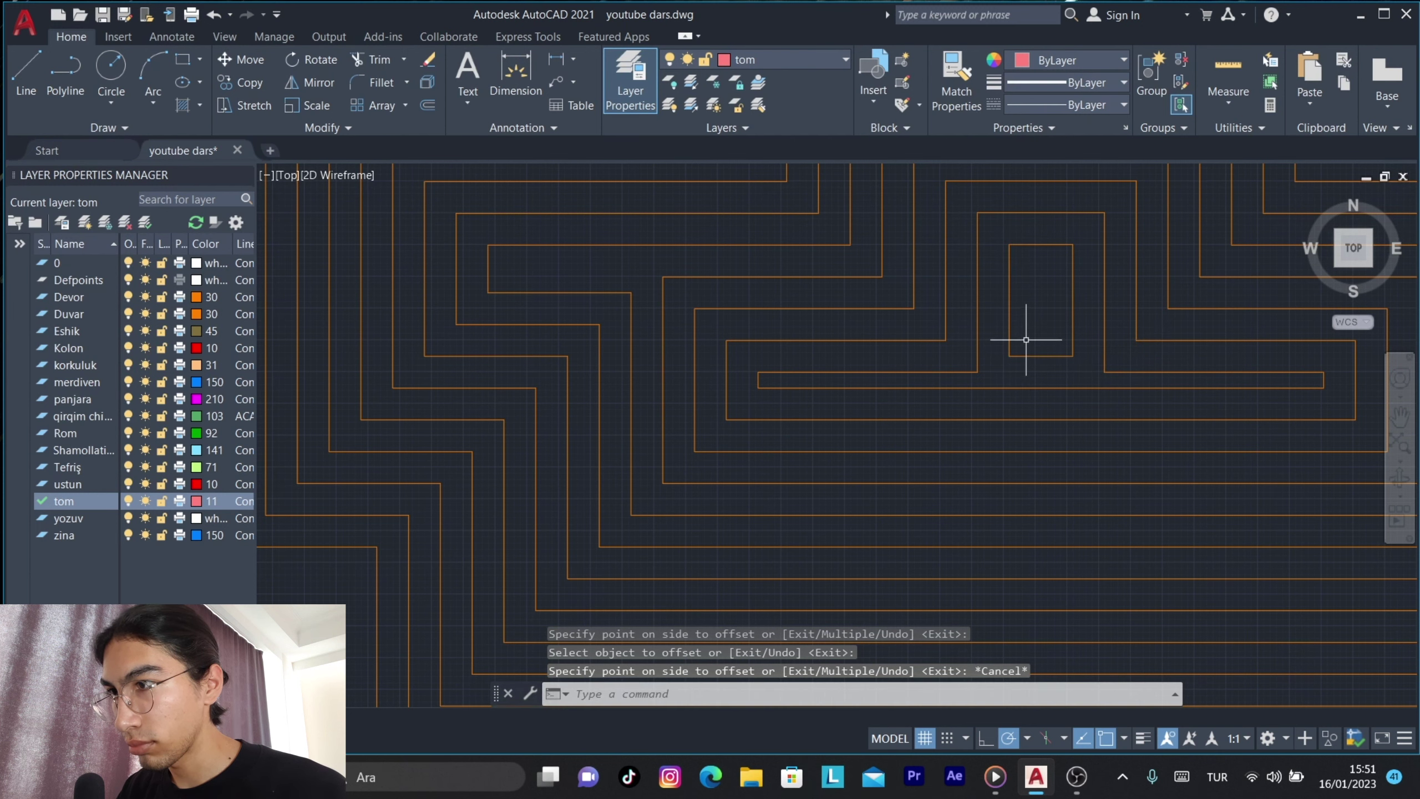
type("o")
Add two more inward offsets at a distance of 20, including inside the small rectangle.
key("Return")
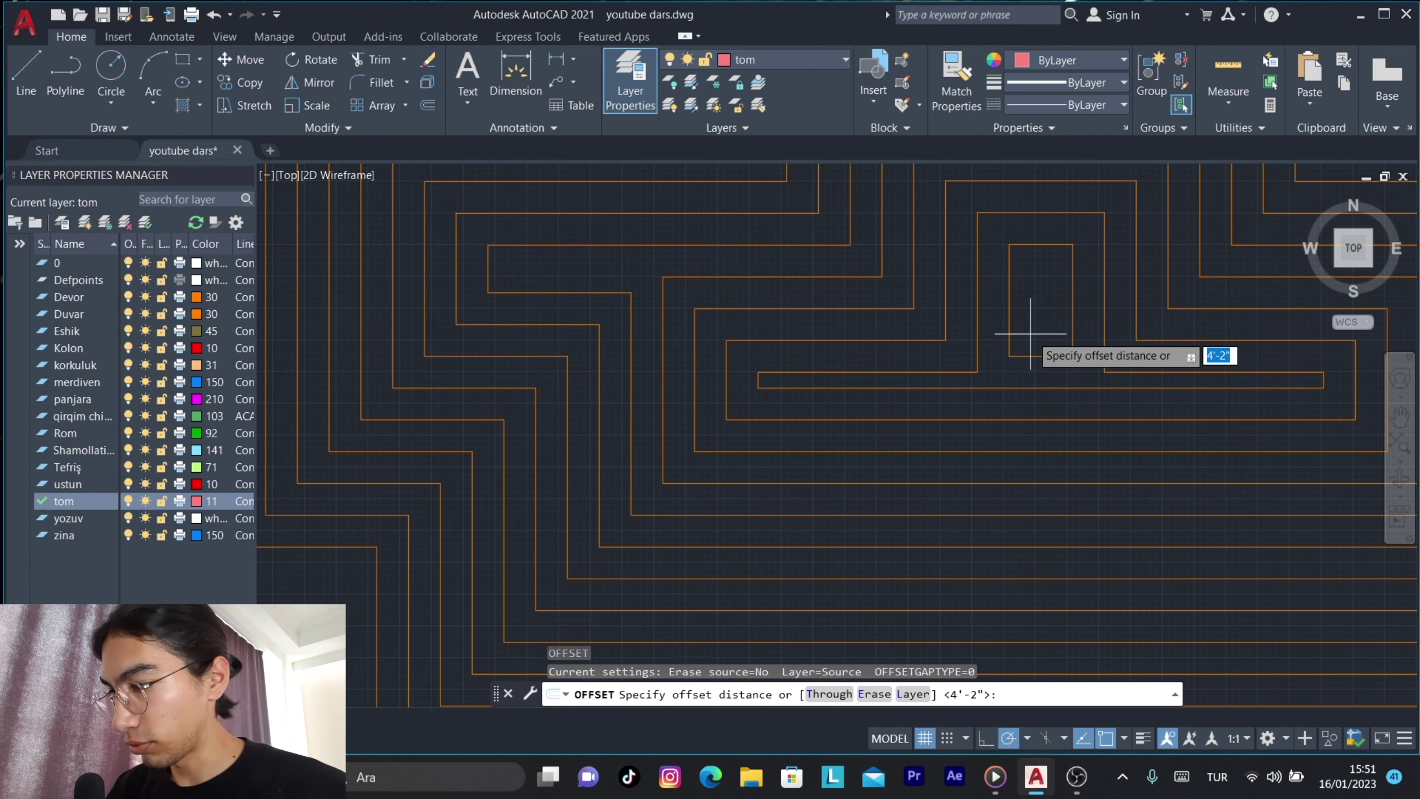
key("Return")
left_click(606, 245)
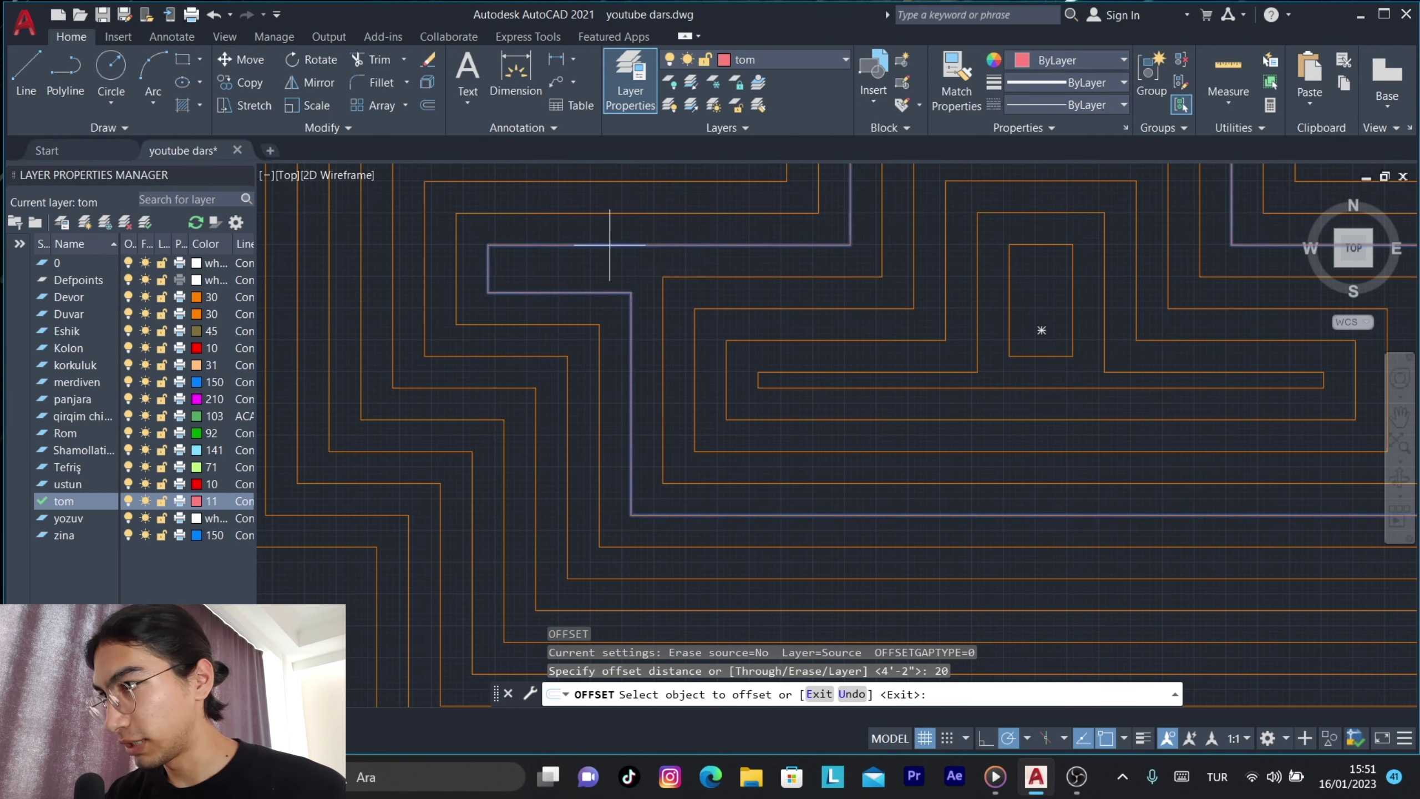
left_click(978, 319)
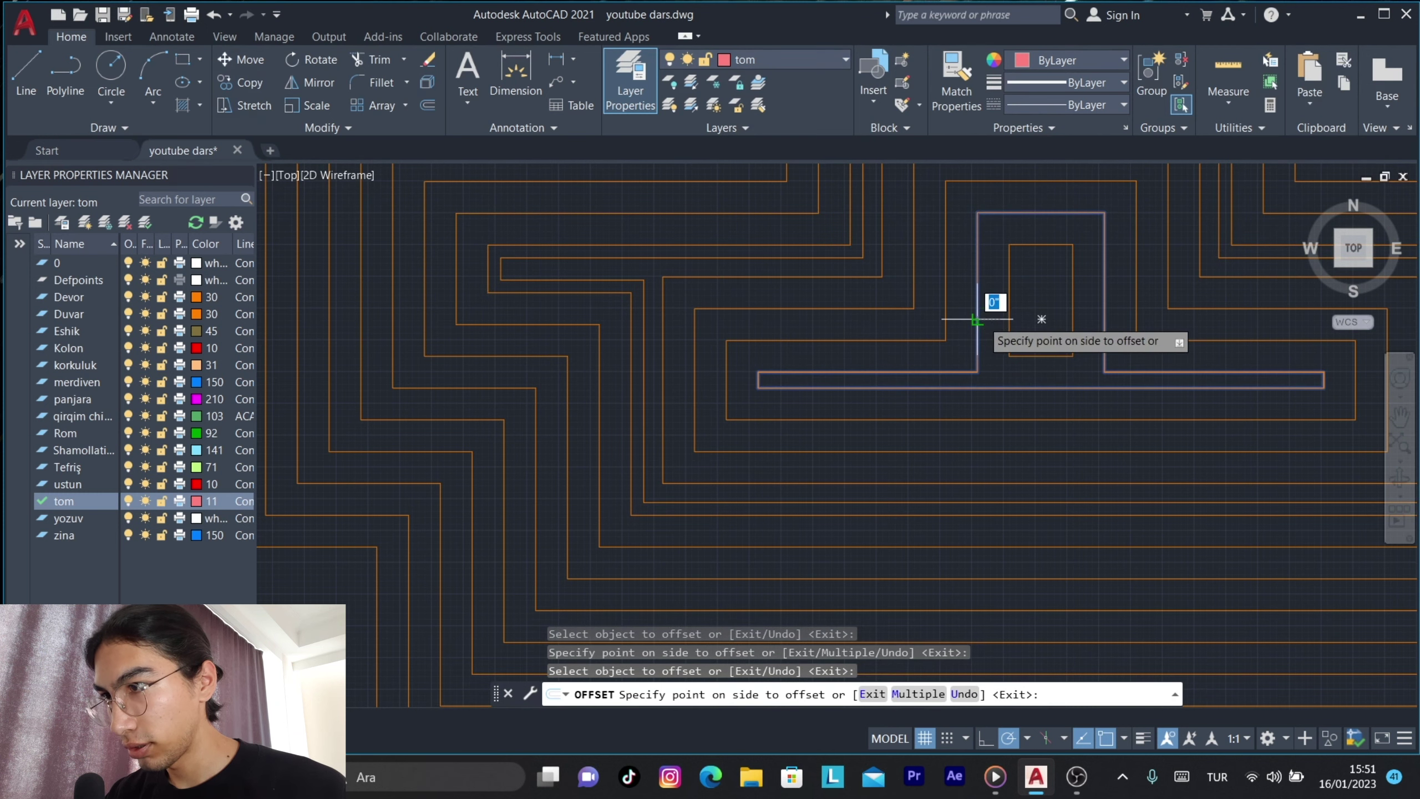
left_click(1009, 313)
left_click(1040, 302)
key("Escape")
scroll(1030, 317, "down", 5)
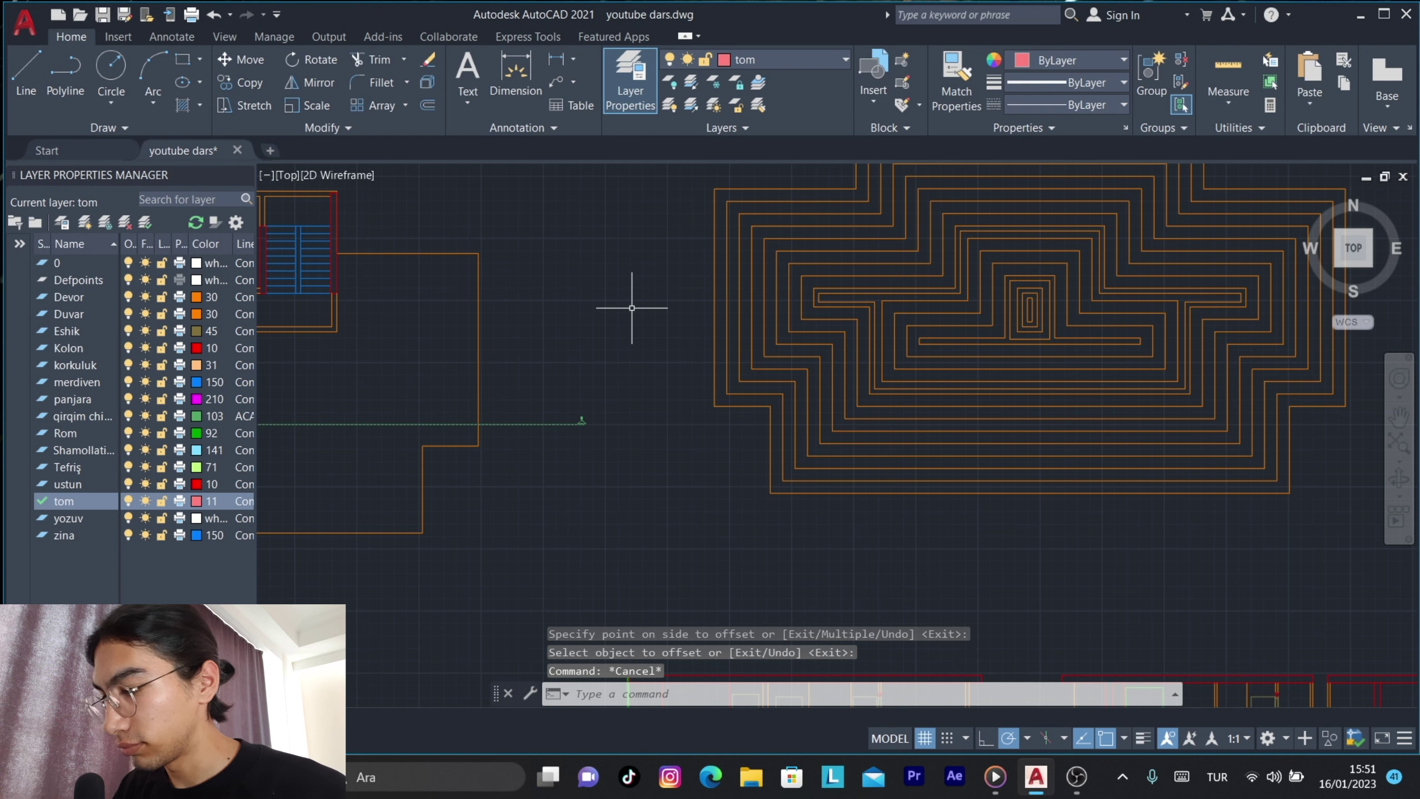
Draw a diagonal hip line from the outlines' lower-left corner to an outer corner.
type("l")
key("Return")
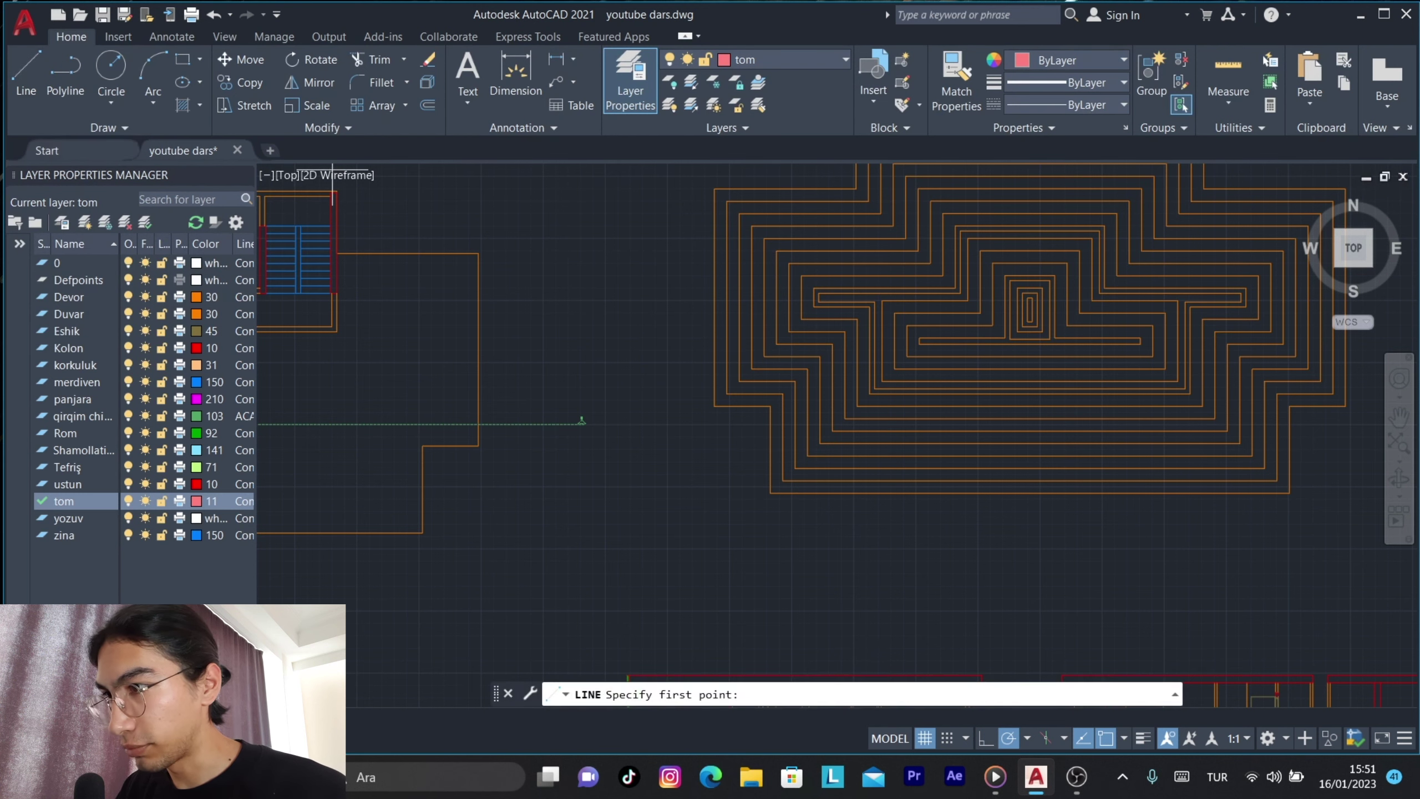
scroll(810, 476, "up", 3)
scroll(589, 512, "up", 3)
left_click(588, 512)
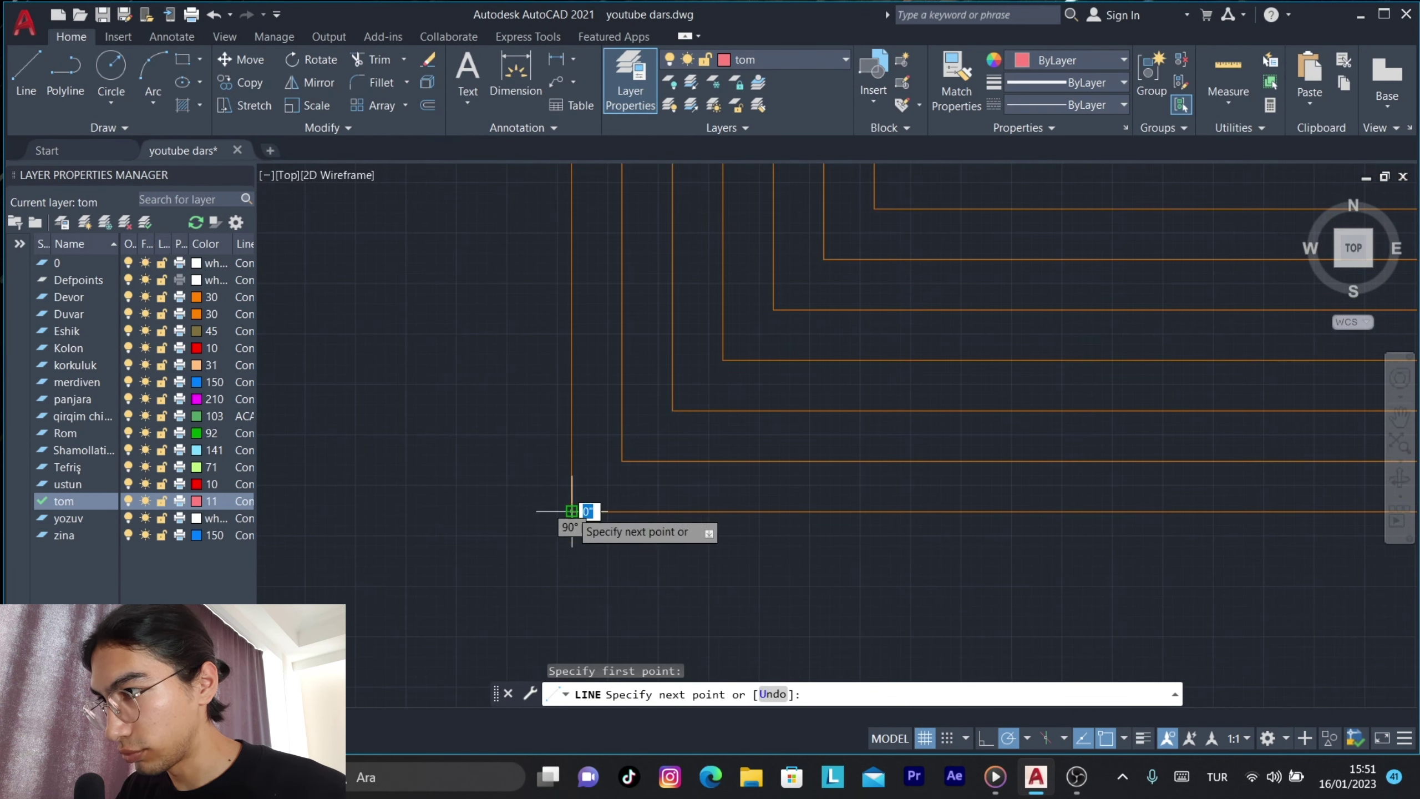
scroll(682, 415, "down", 2)
scroll(662, 491, "down", 2)
scroll(690, 386, "down", 1)
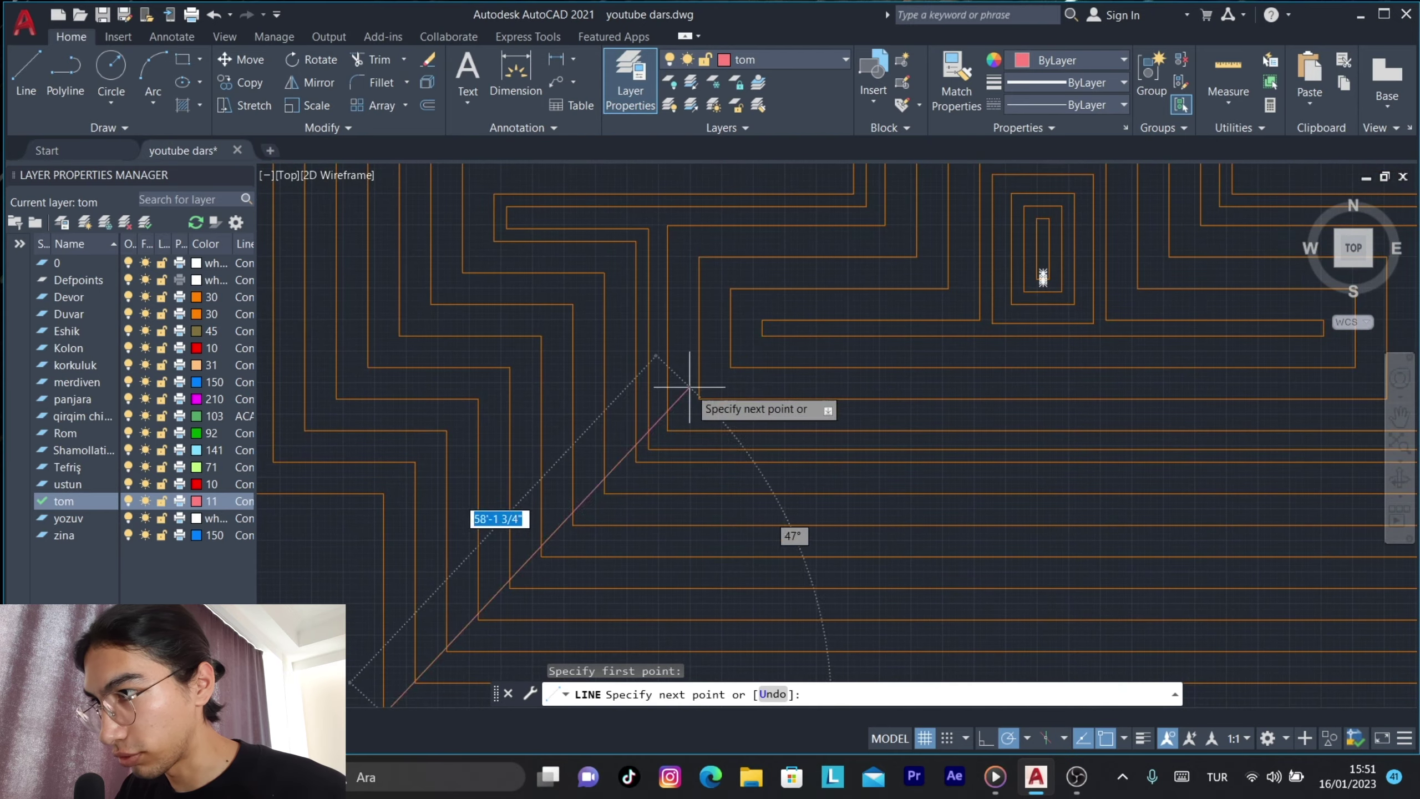
left_click(761, 335)
key("Return")
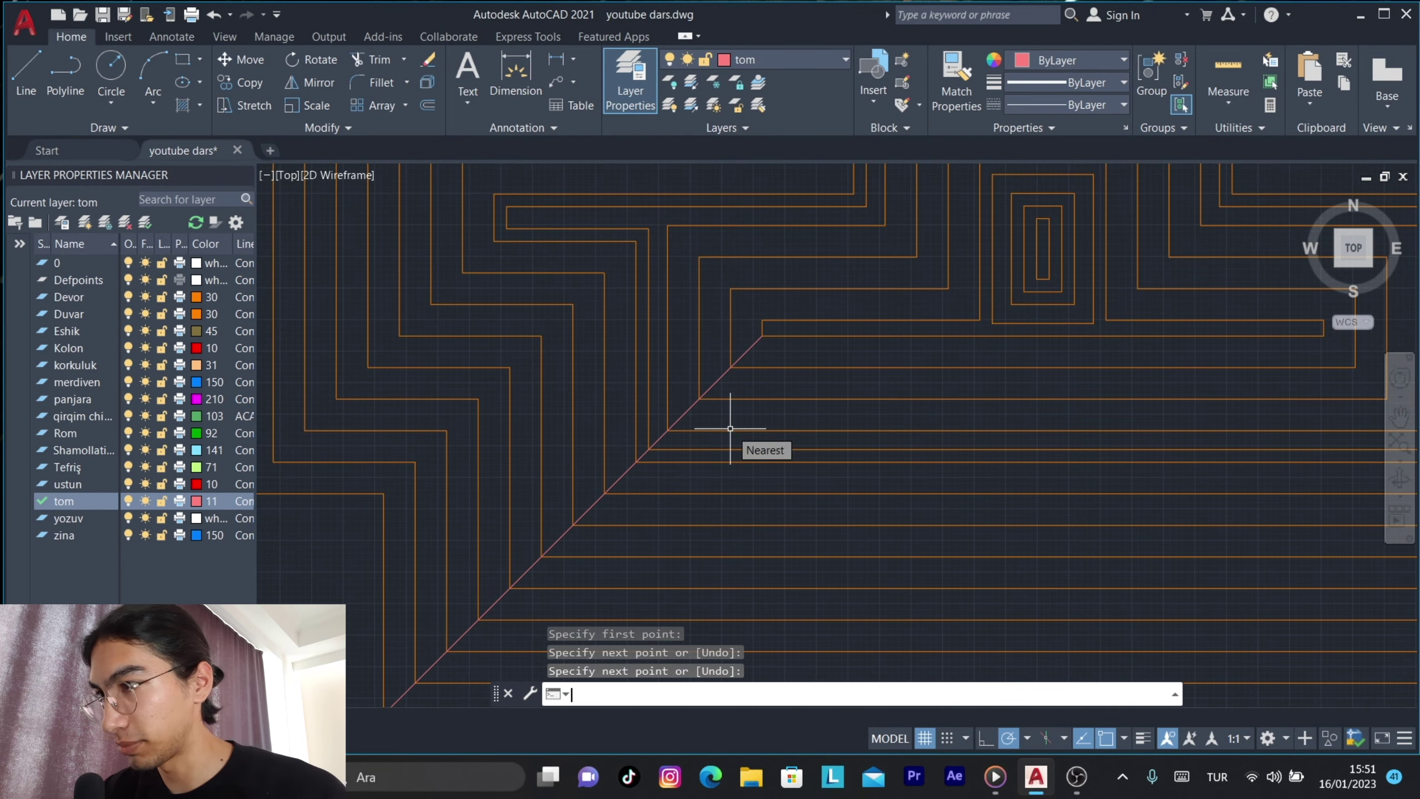
key("Return")
Add two more corner-to-corner diagonals, cancelling one mistaken line along the way.
left_click(383, 487)
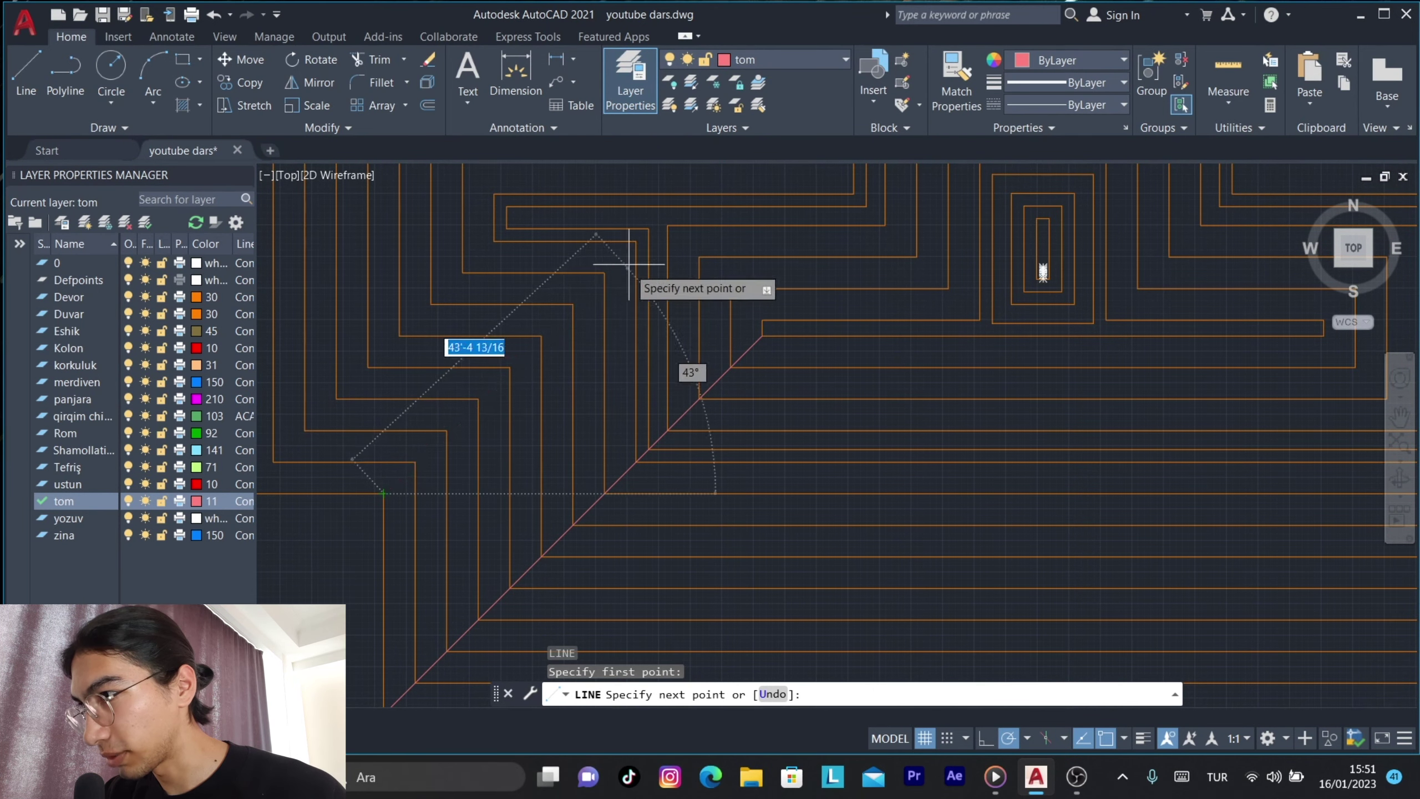
left_click(649, 228)
middle_click_drag(703, 222, 974, 291)
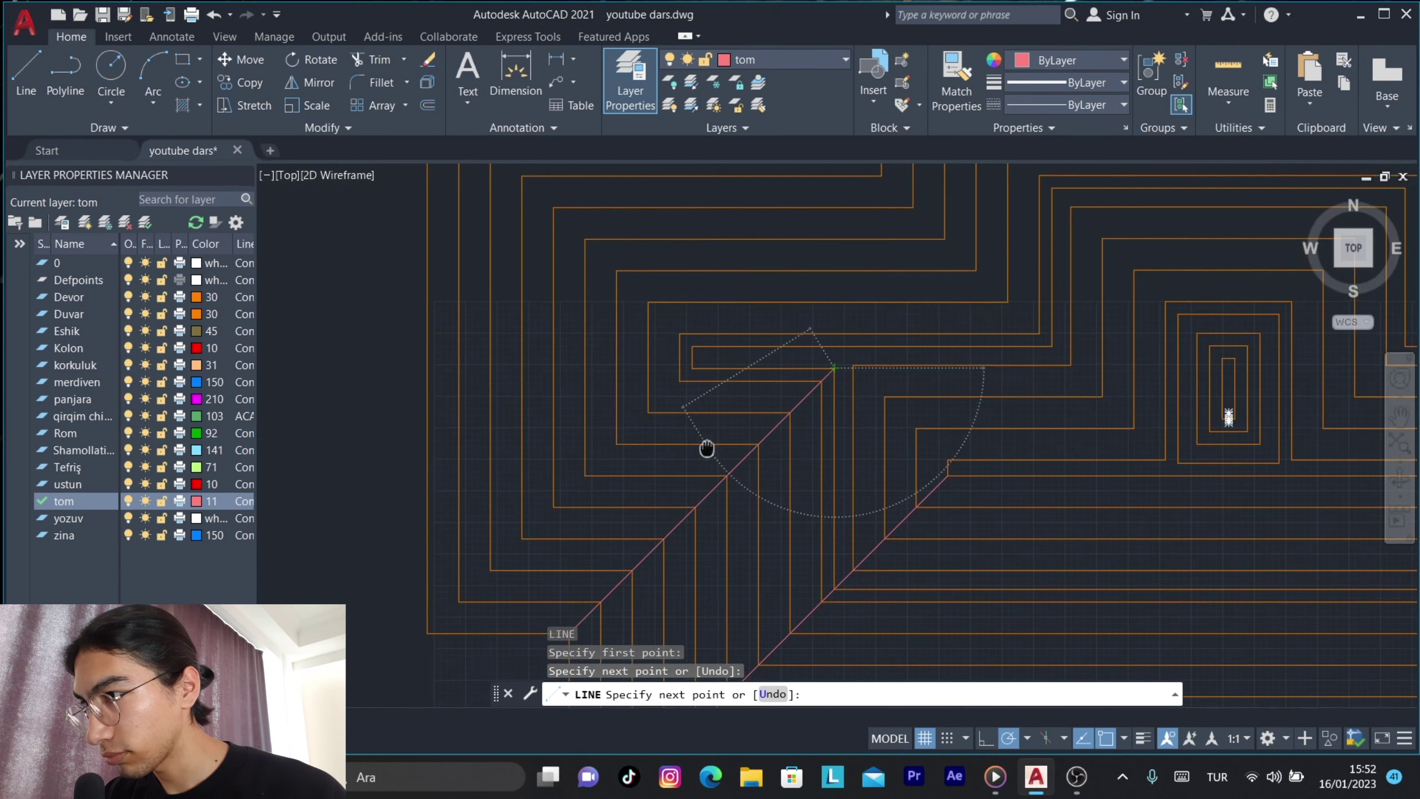
key("Return")
key("Return")
left_click(502, 563)
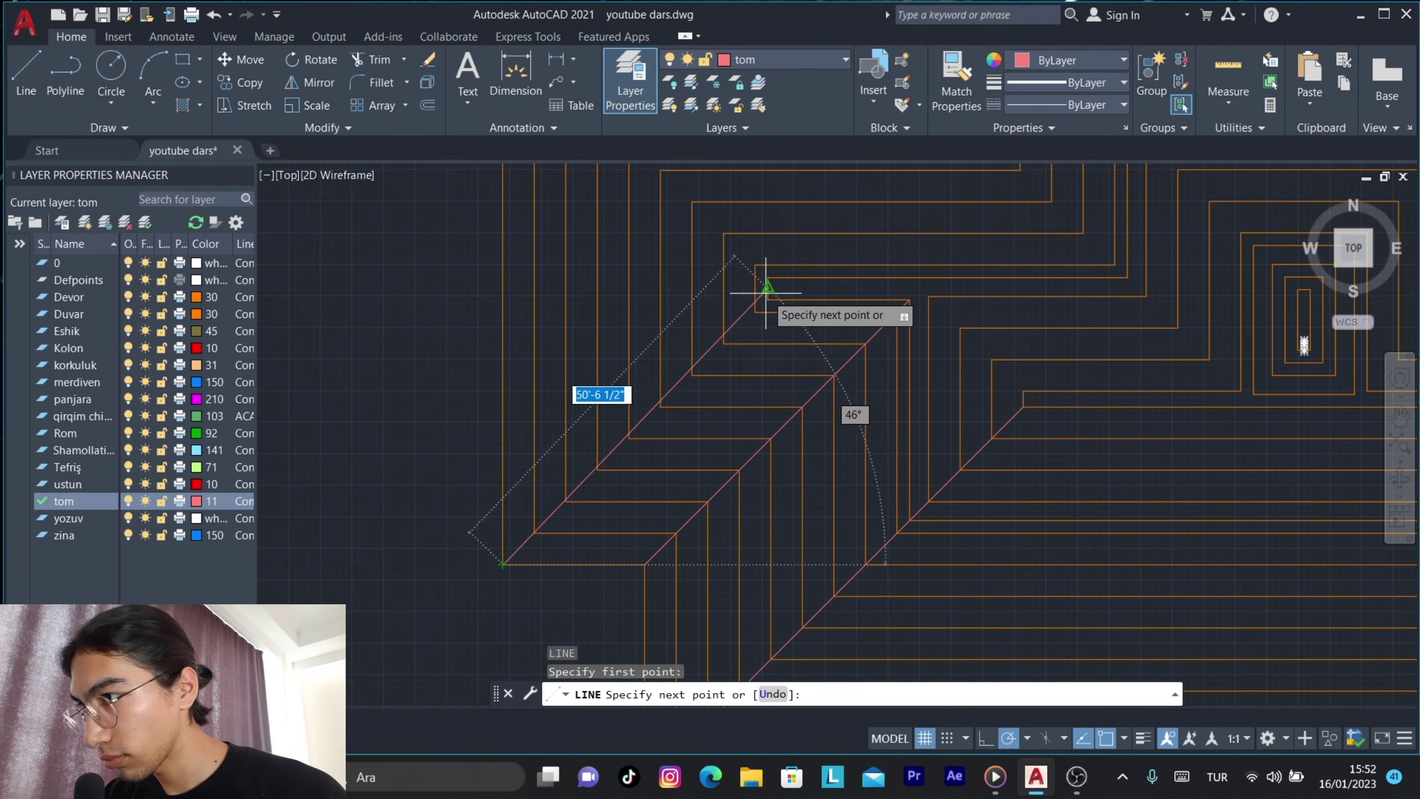
key("Return")
middle_click_drag(649, 279, 624, 480)
key("Return")
left_click(477, 207)
left_click(749, 467)
key("Return")
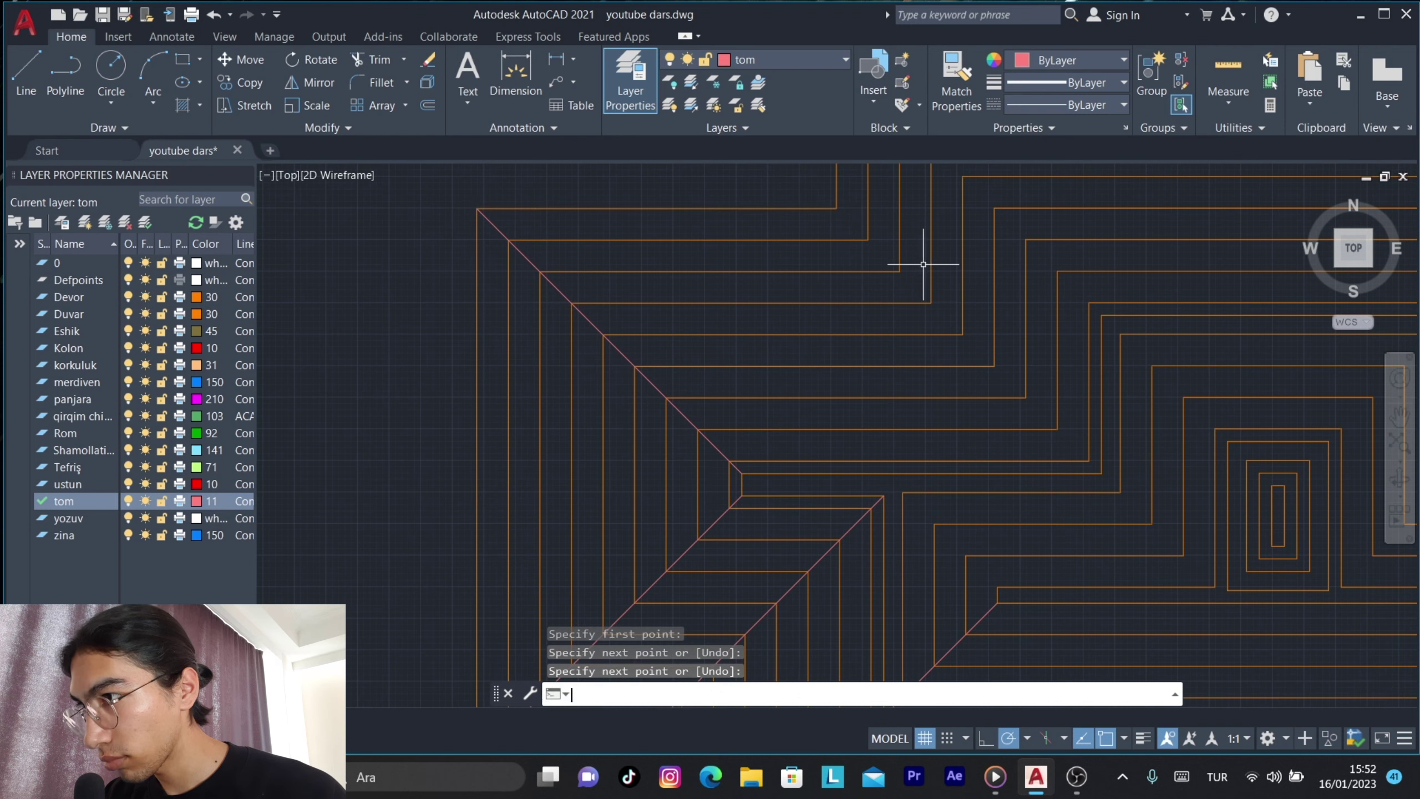
key("Return")
Draw another diagonal from an outline corner, then undo the unwanted last line.
left_click(836, 207)
left_click(1184, 555)
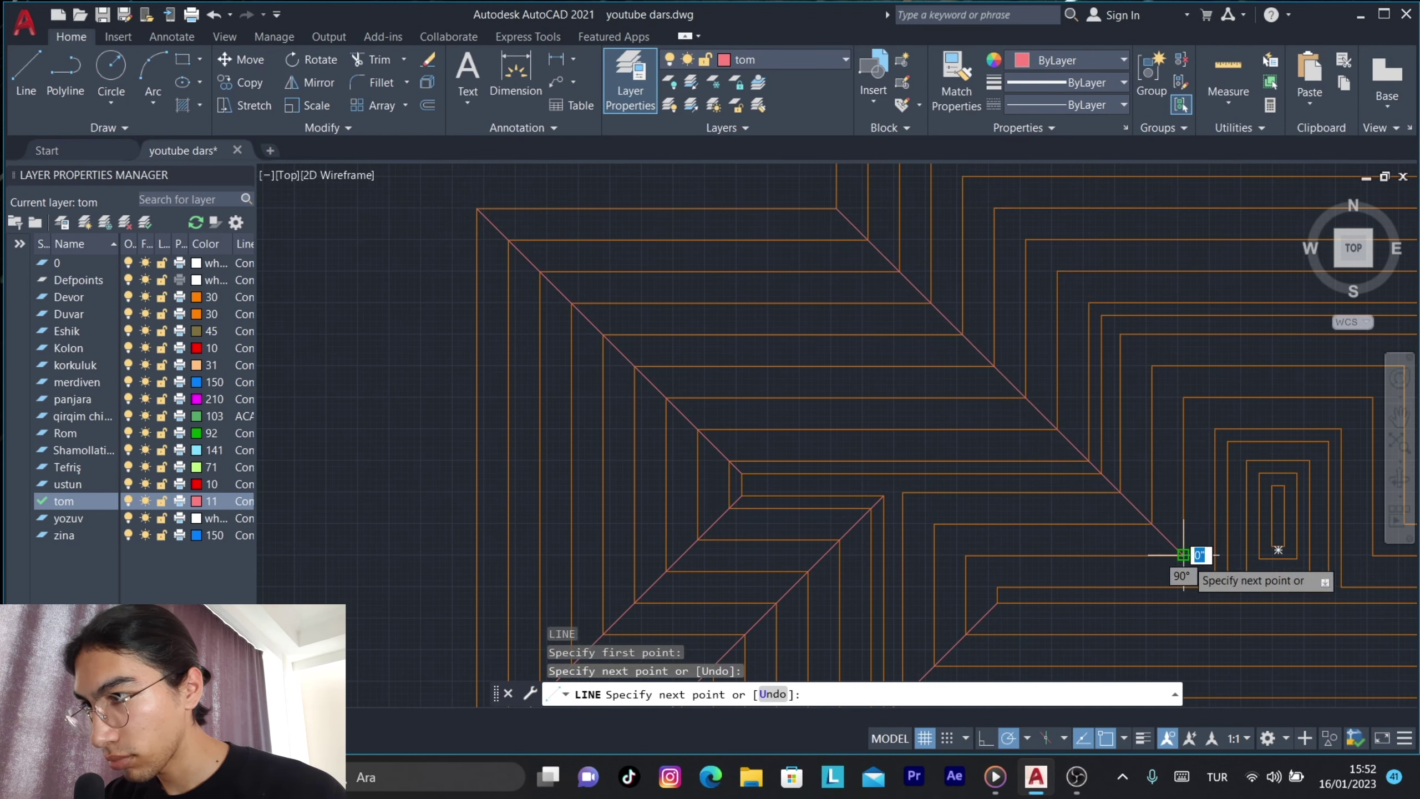
key("Return")
middle_click_drag(1189, 554, 802, 396)
key("Return")
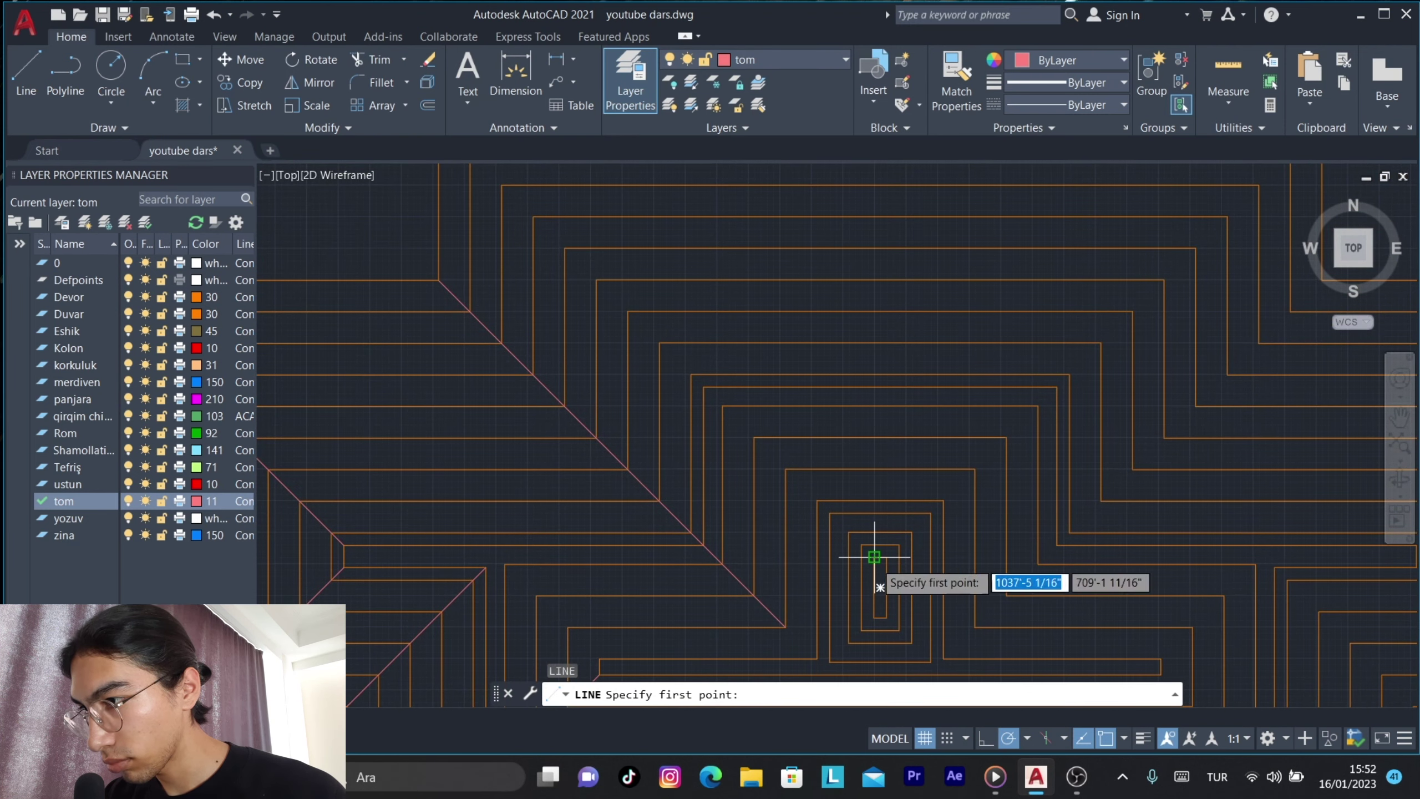
middle_click_drag(874, 556, 800, 455)
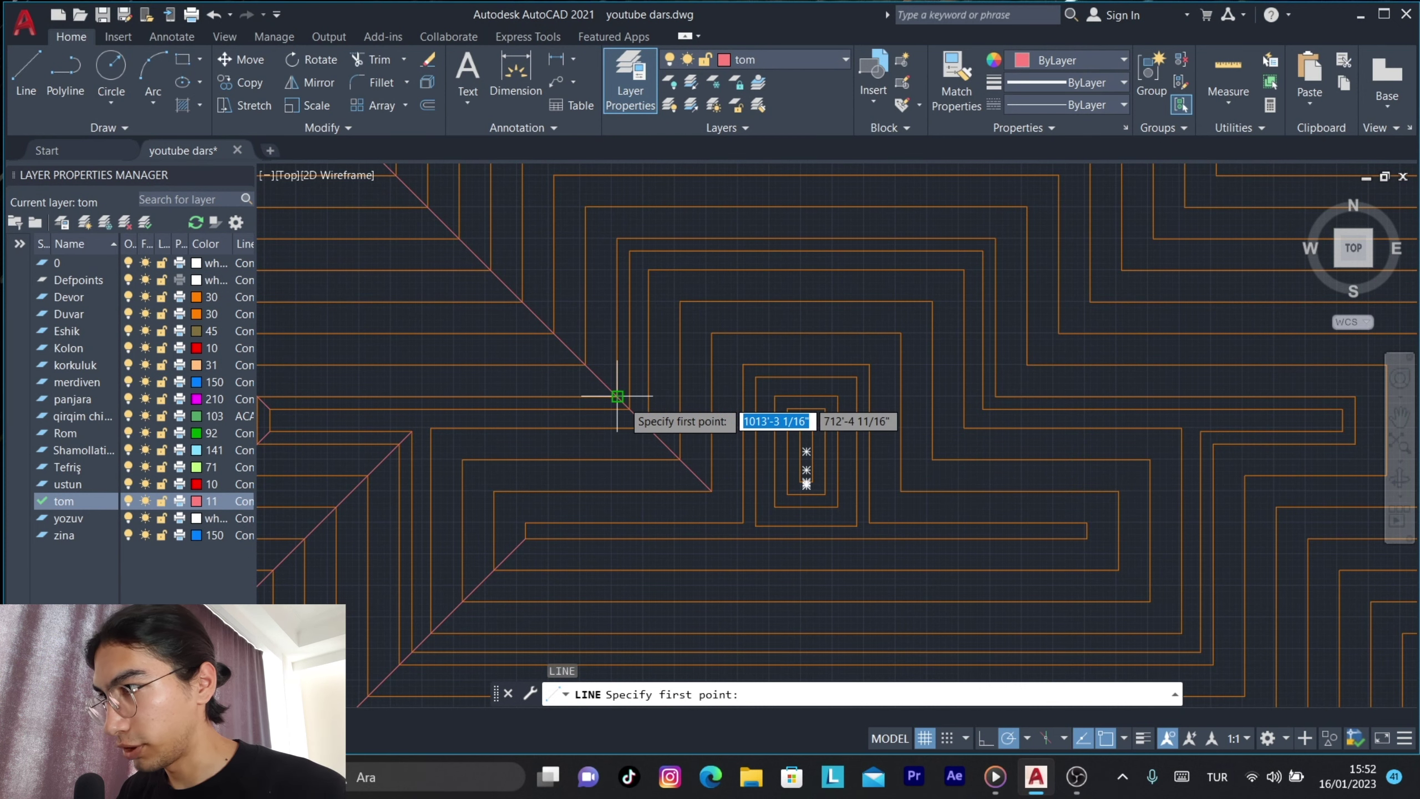
key("ctrl+z")
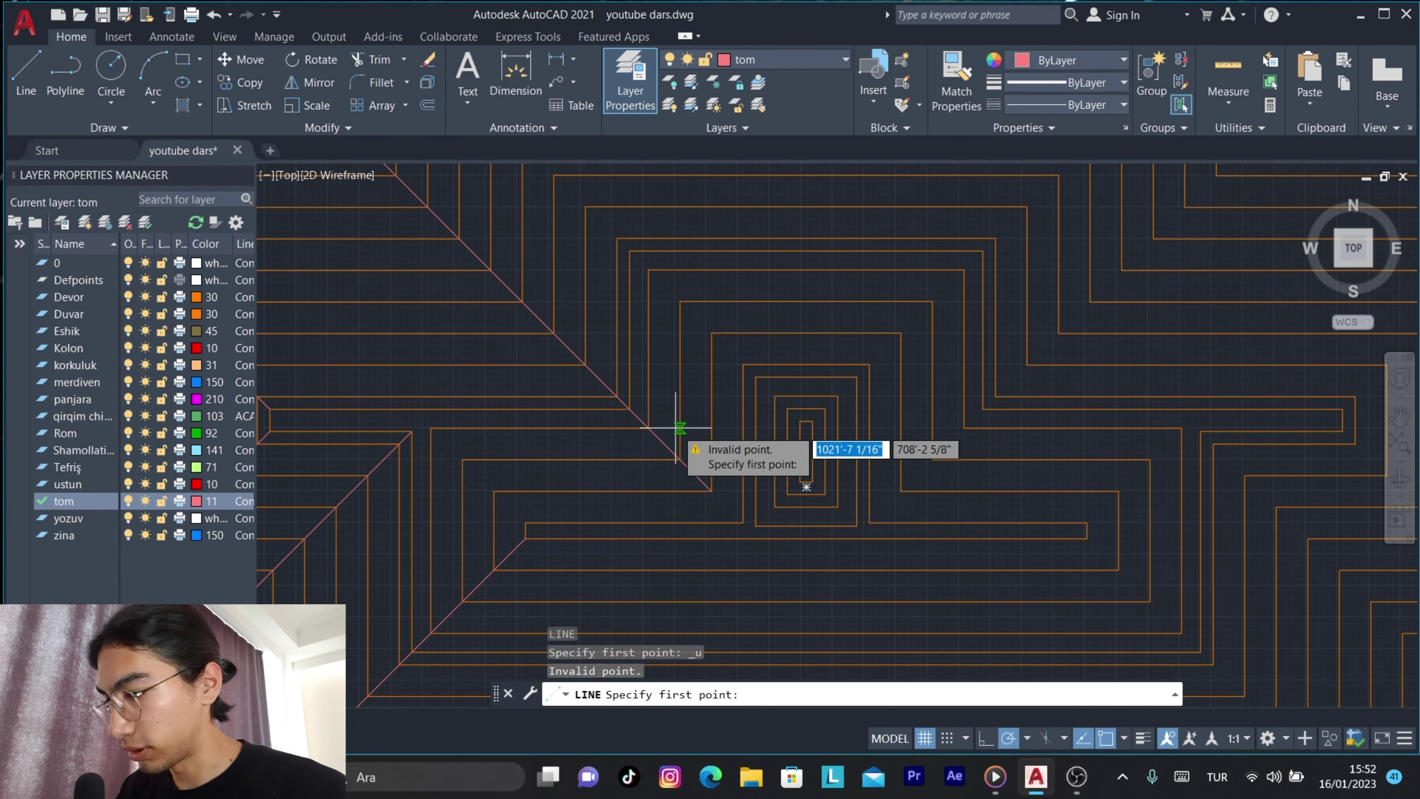
key("ctrl+z")
key("Escape")
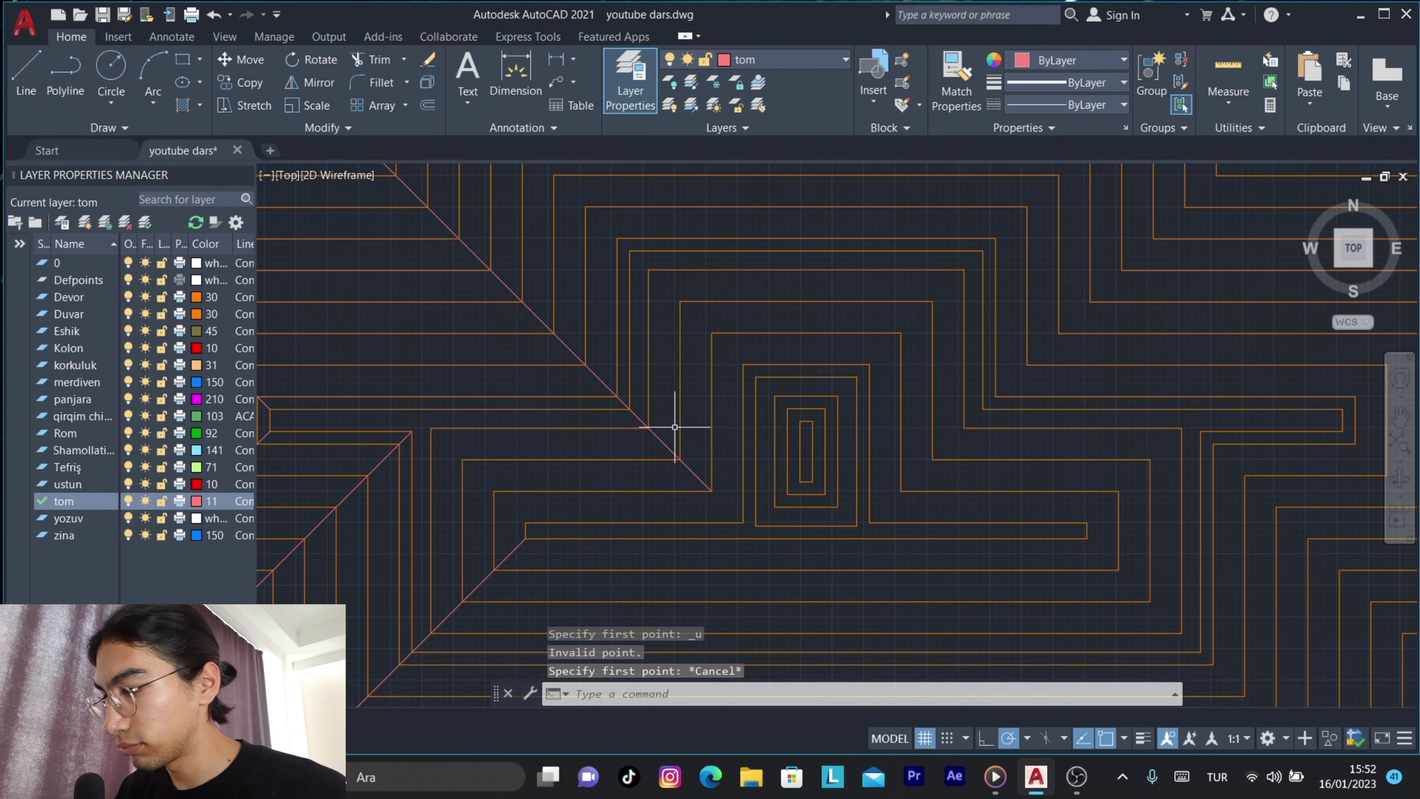
key("ctrl+z")
key("ctrl+z")
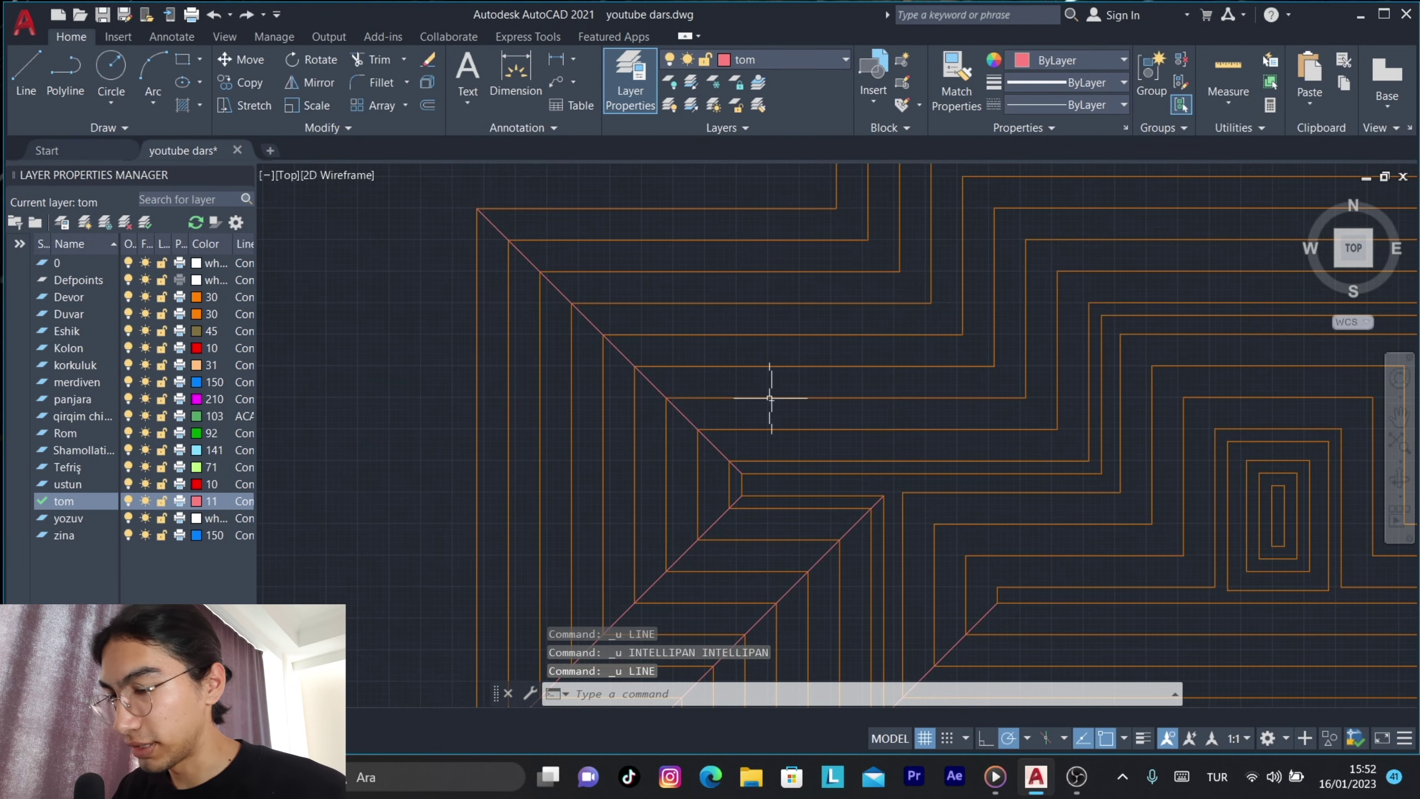
Redraw that diagonal from the outline corner to its snapped endpoint.
type("l")
key("Return")
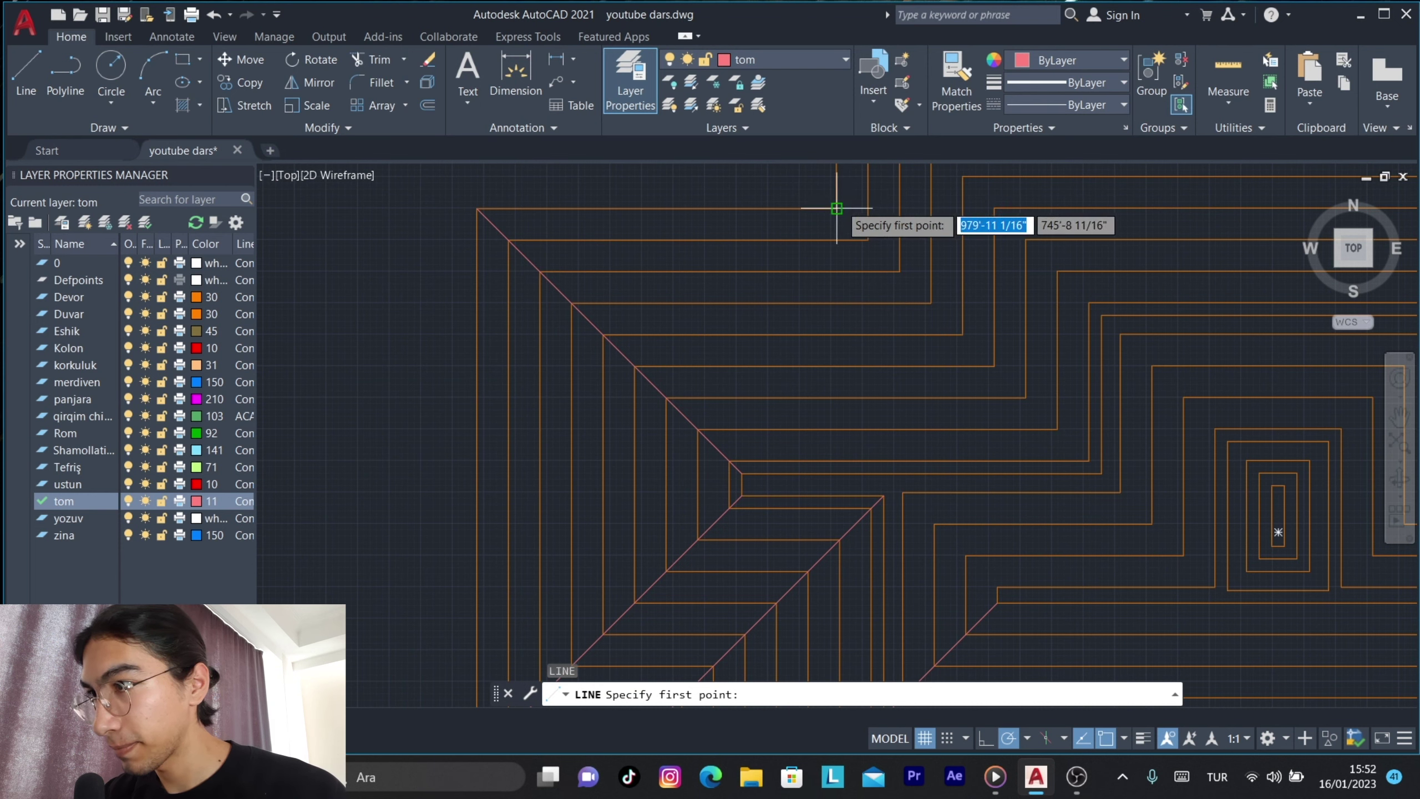
left_click(837, 209)
left_click(1214, 586)
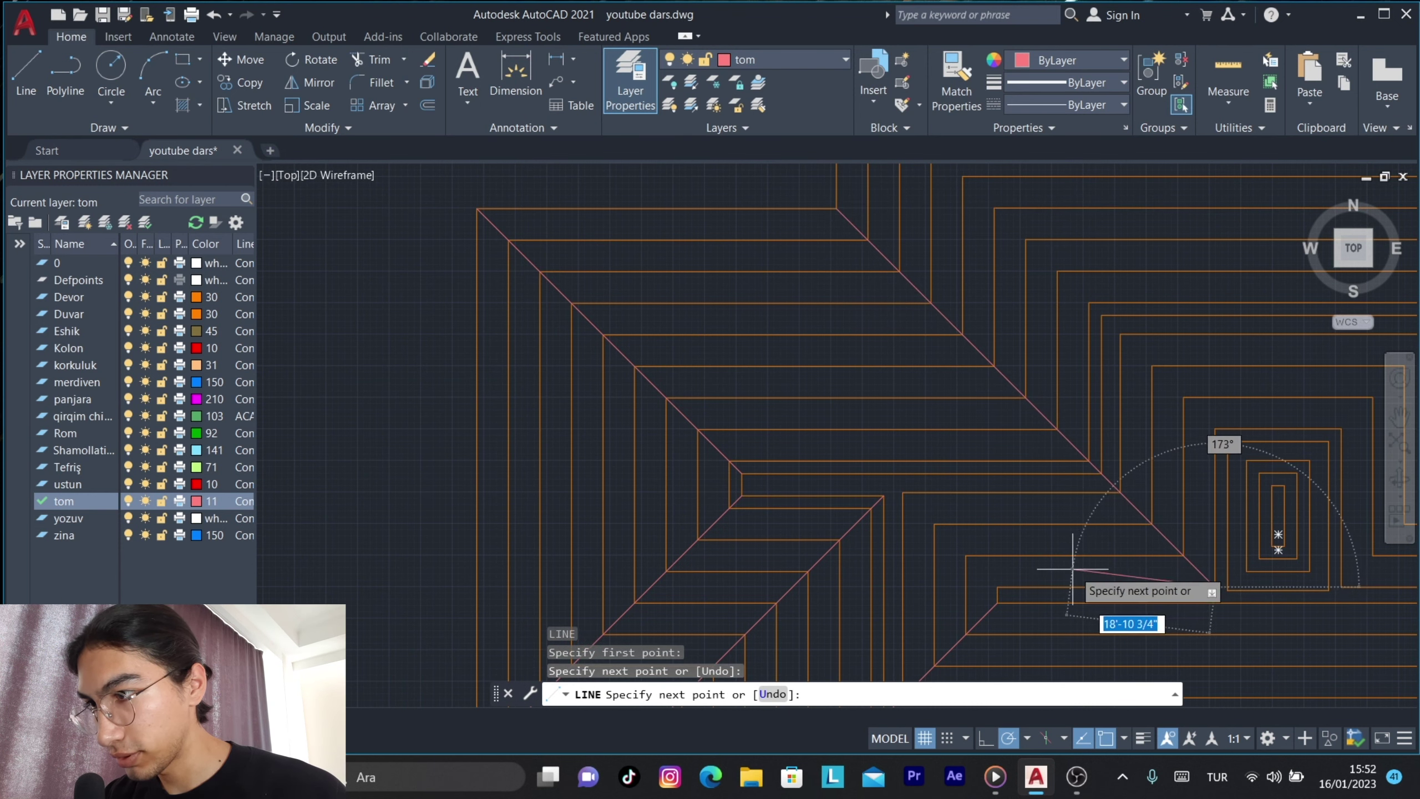
middle_click_drag(1067, 559, 1051, 398)
key("Return")
Draw a diagonal to a nearby corner, abandoning a false start at a rectangle corner.
type("l")
key("Return")
left_click(984, 438)
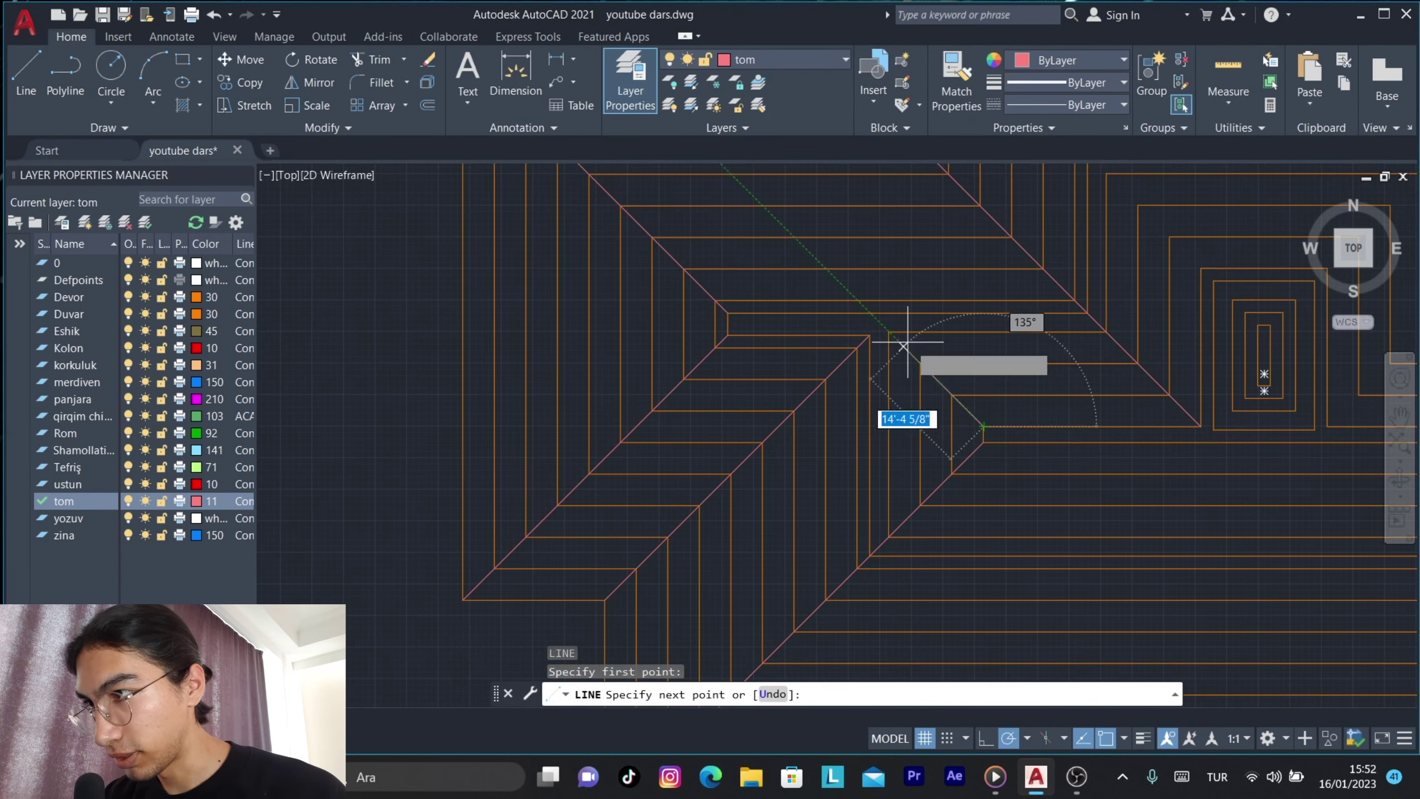
left_click(889, 331)
key("Return")
middle_click_drag(939, 265, 661, 478)
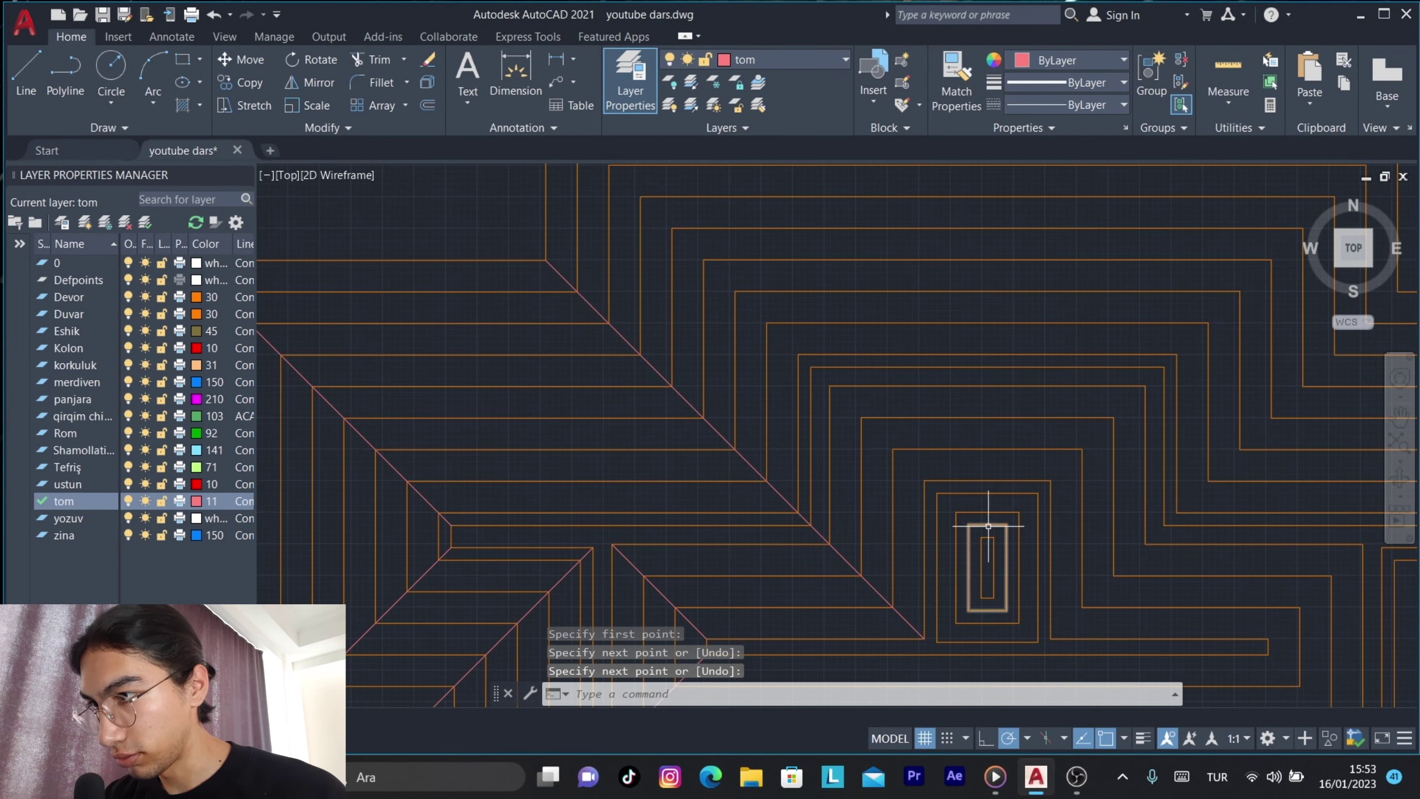
key("Return")
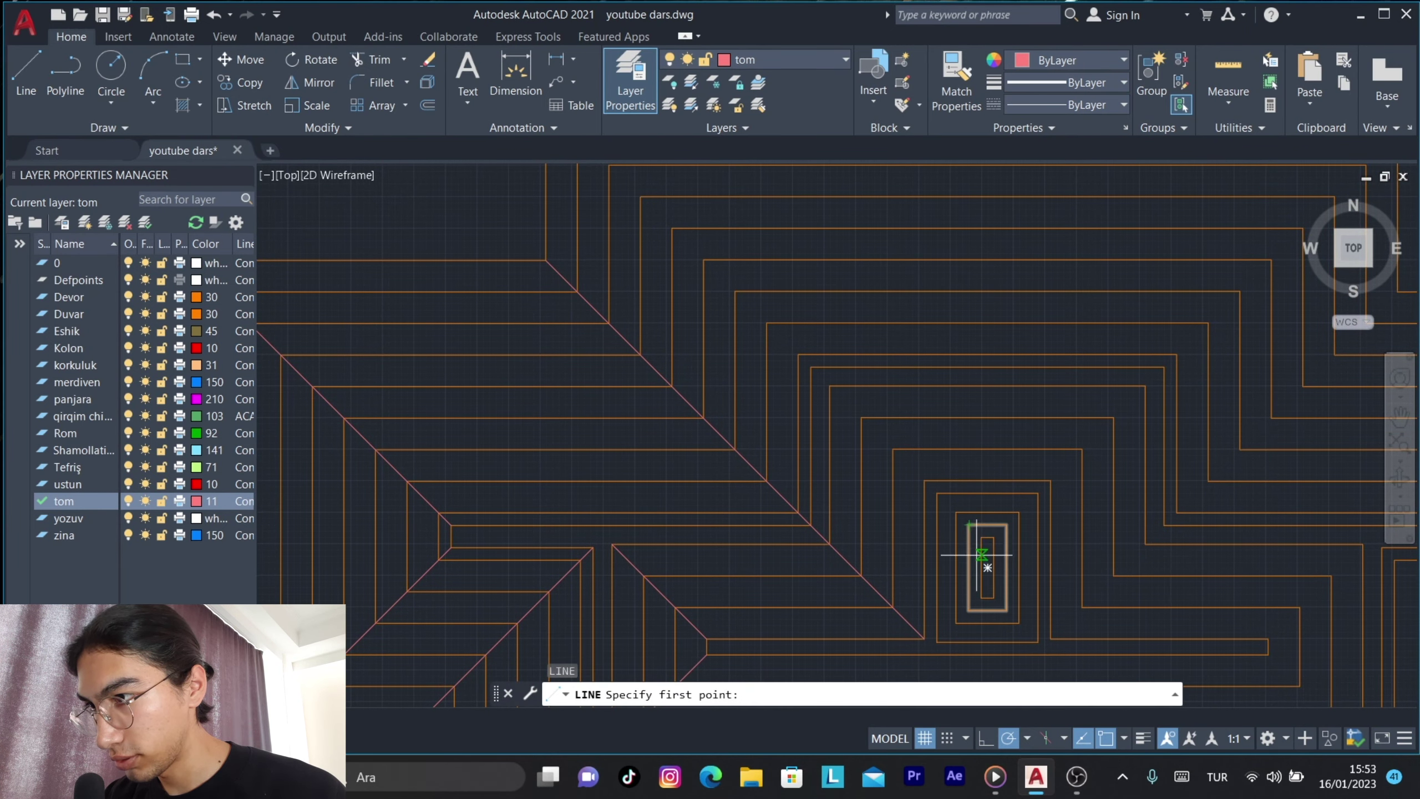
left_click(981, 537)
middle_click_drag(786, 302, 883, 475)
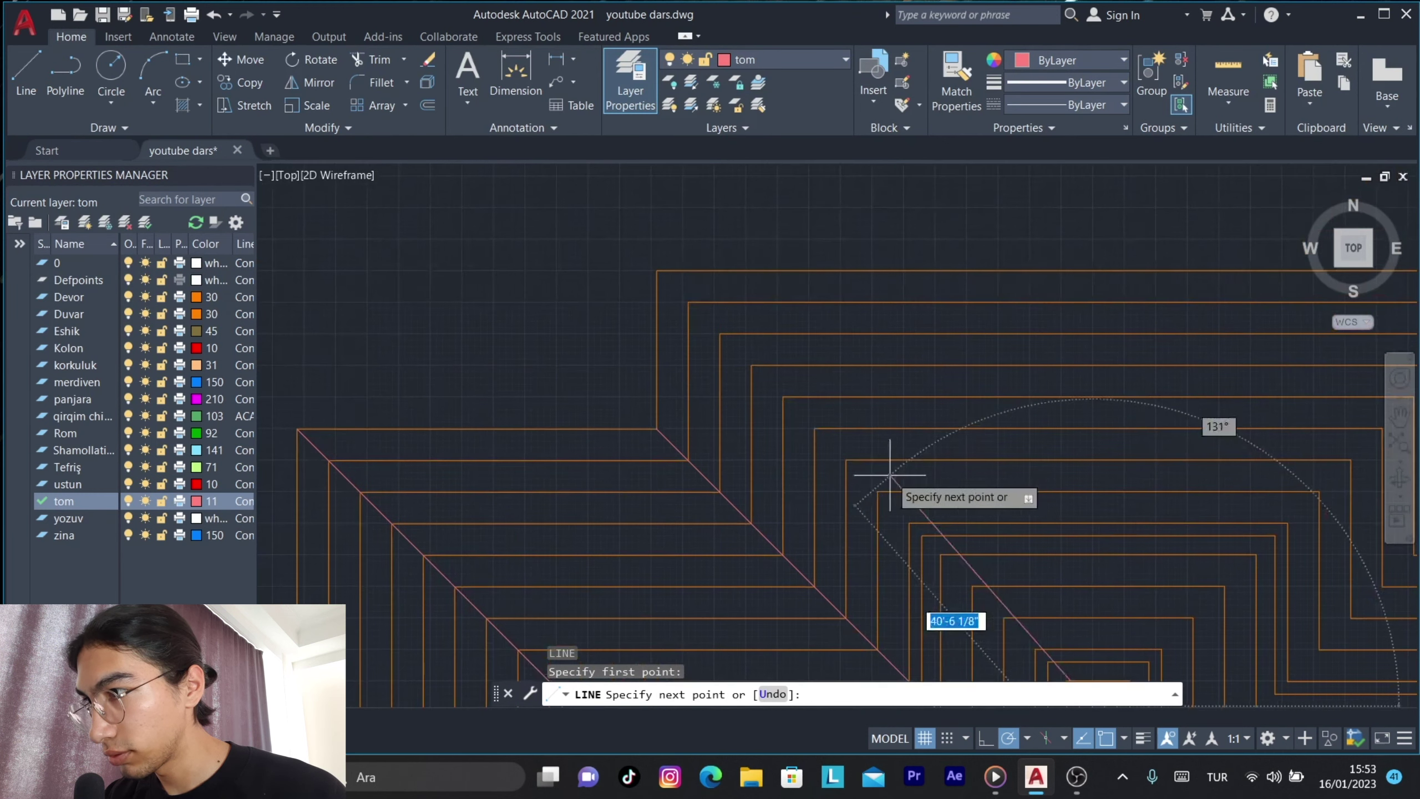
key("Escape")
Draw a diagonal ending at a corner of the nested outlines.
scroll(657, 270, "down", 5)
key("Return")
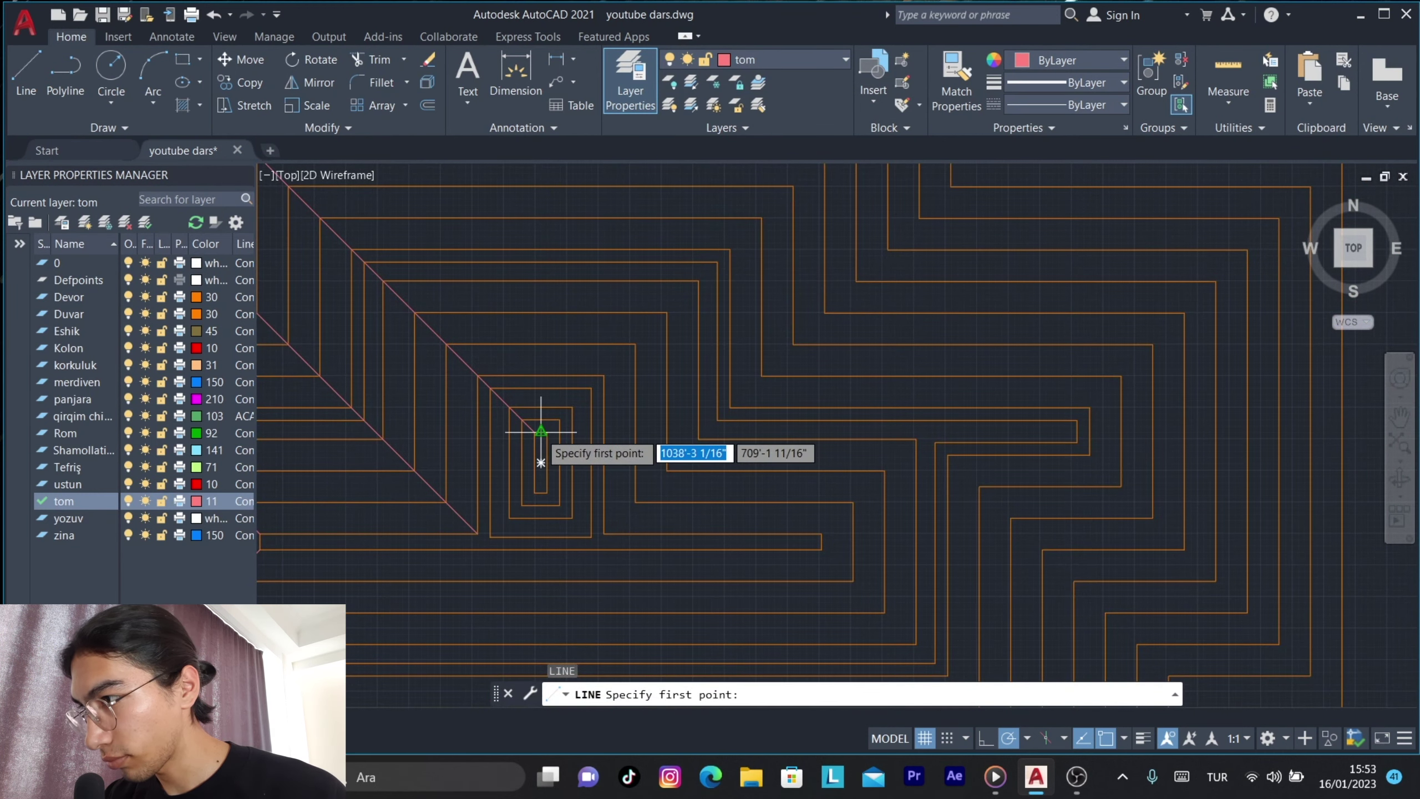
left_click(556, 428)
scroll(705, 336, "up", 5)
left_click(709, 342)
key("Escape")
scroll(723, 444, "down", 5)
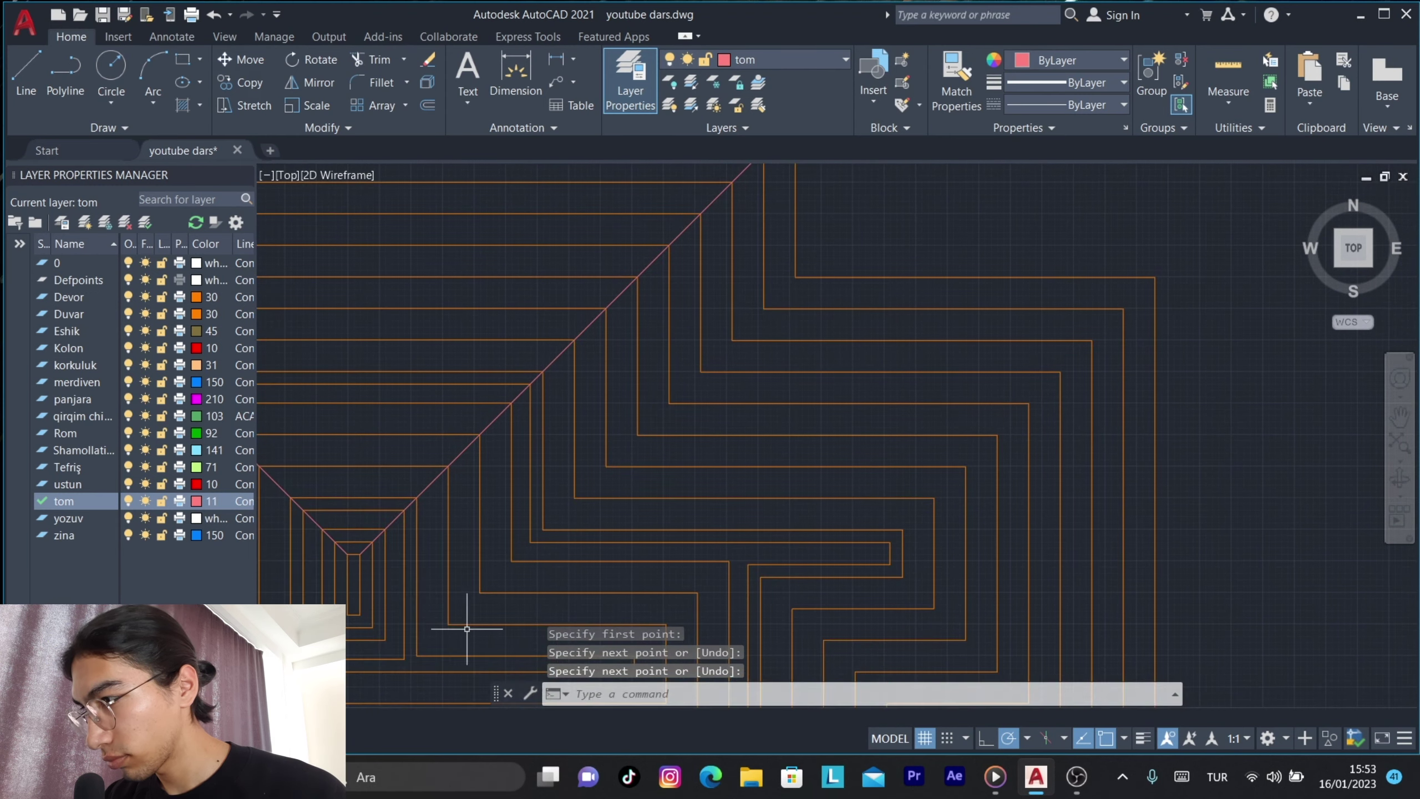
key("Return")
Add two further diagonals joining corners of the nested outlines.
left_click(428, 660)
scroll(428, 659, "up", 5)
left_click(795, 277)
key("Escape")
scroll(917, 380, "down", 5)
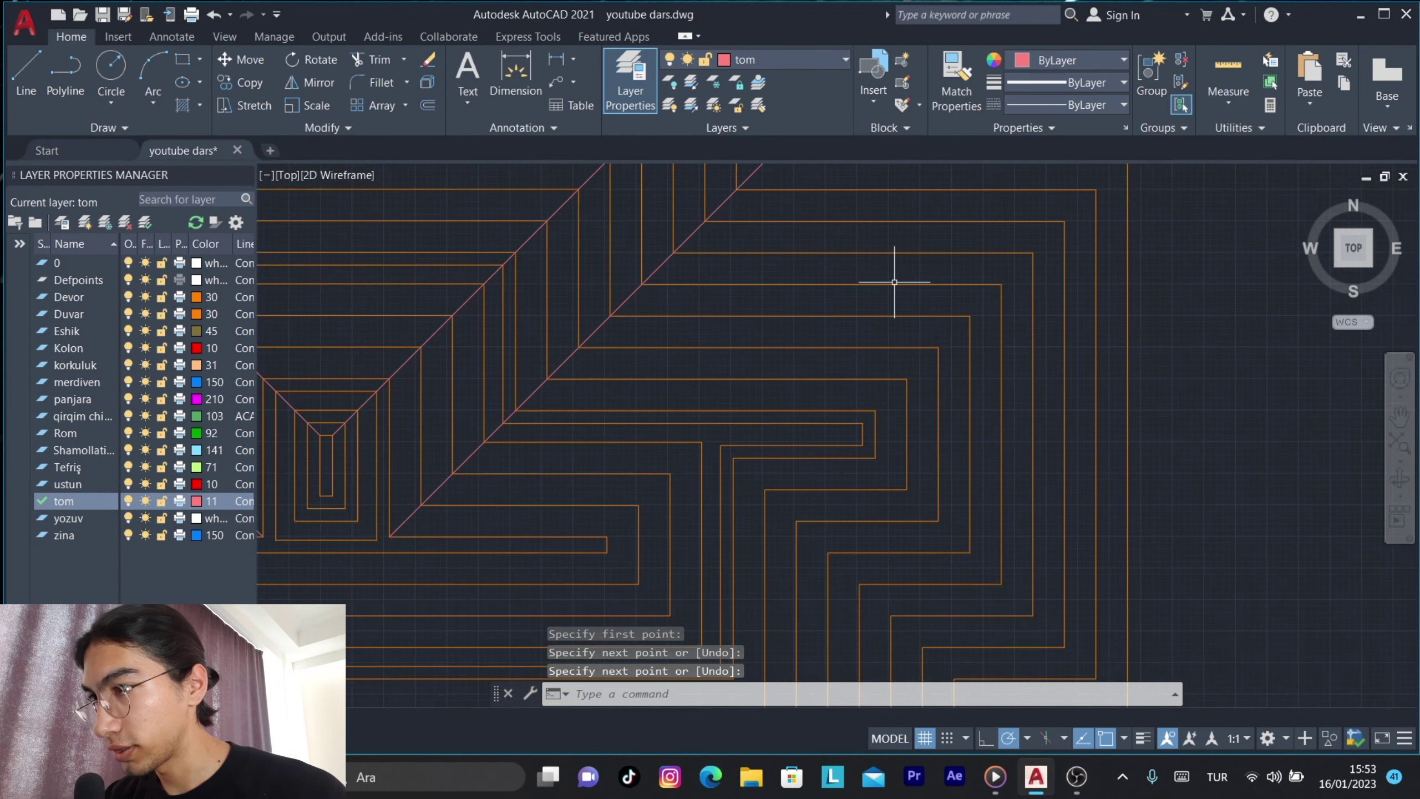
scroll(903, 279, "up", 5)
key("Return")
left_click(607, 536)
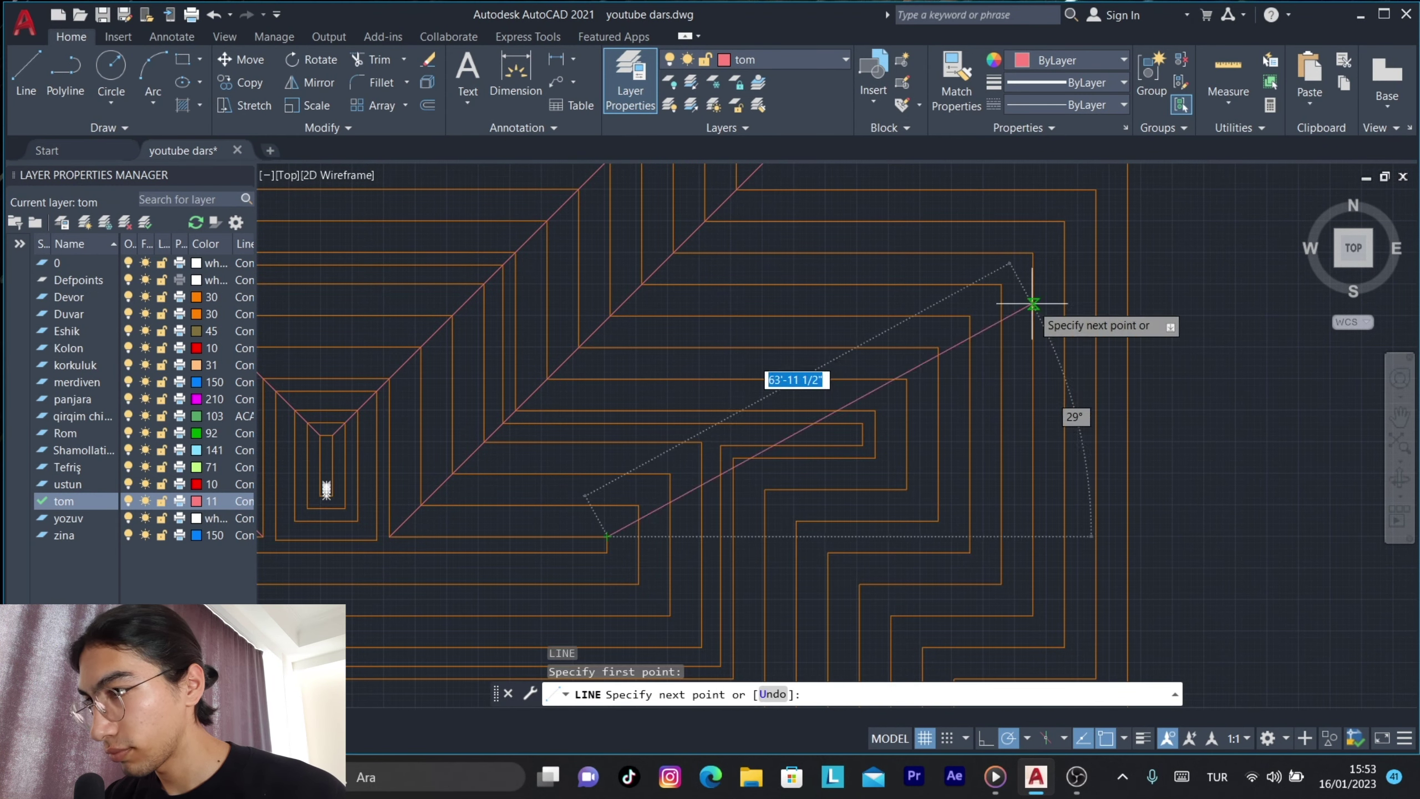
left_click(694, 444)
key("Escape")
scroll(693, 444, "down", 5)
scroll(814, 364, "up", 5)
Draw more diagonals, including one from an upper corner down to the lower corner.
key("Return")
left_click(965, 199)
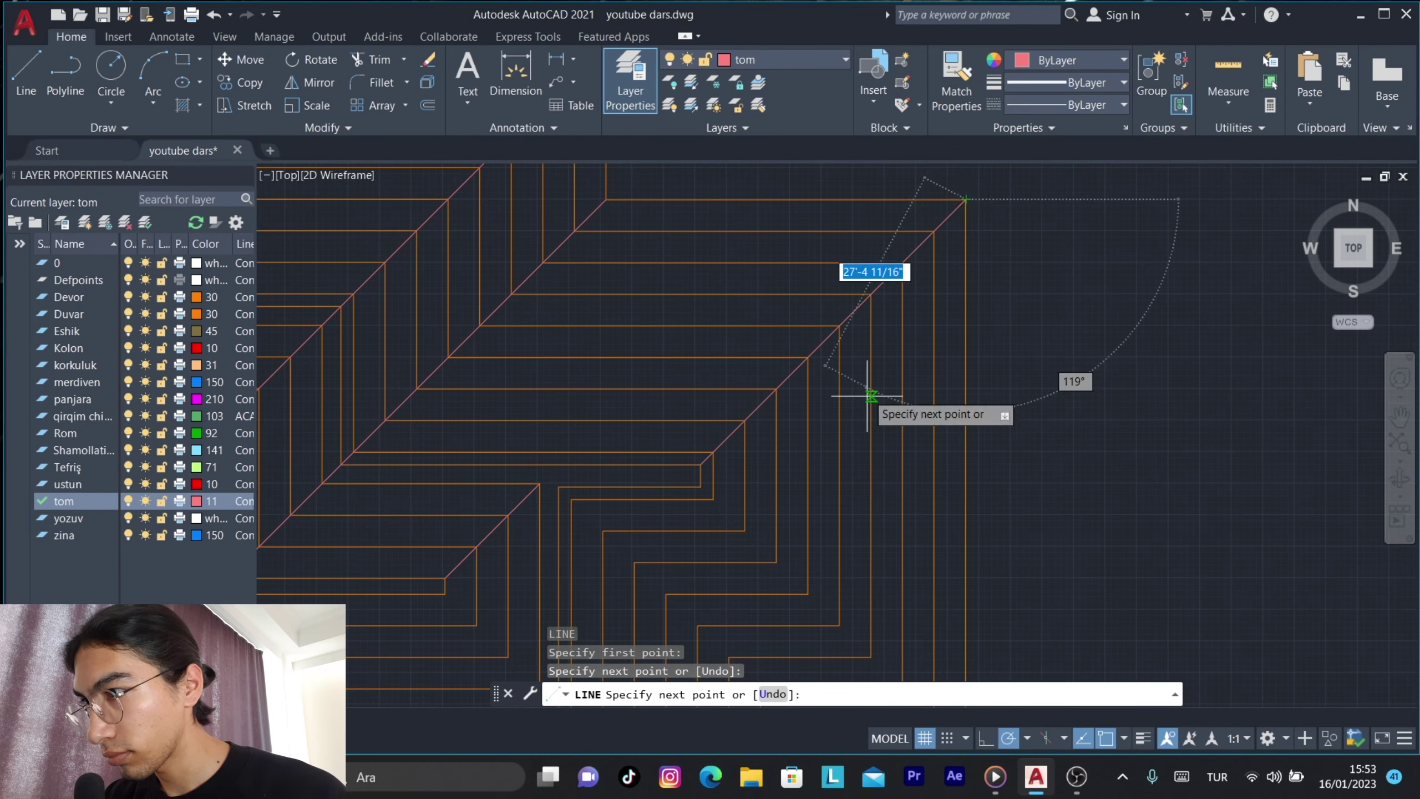
left_click(867, 396)
middle_click_drag(867, 396, 858, 189)
key("Escape")
key("Return")
left_click(705, 291)
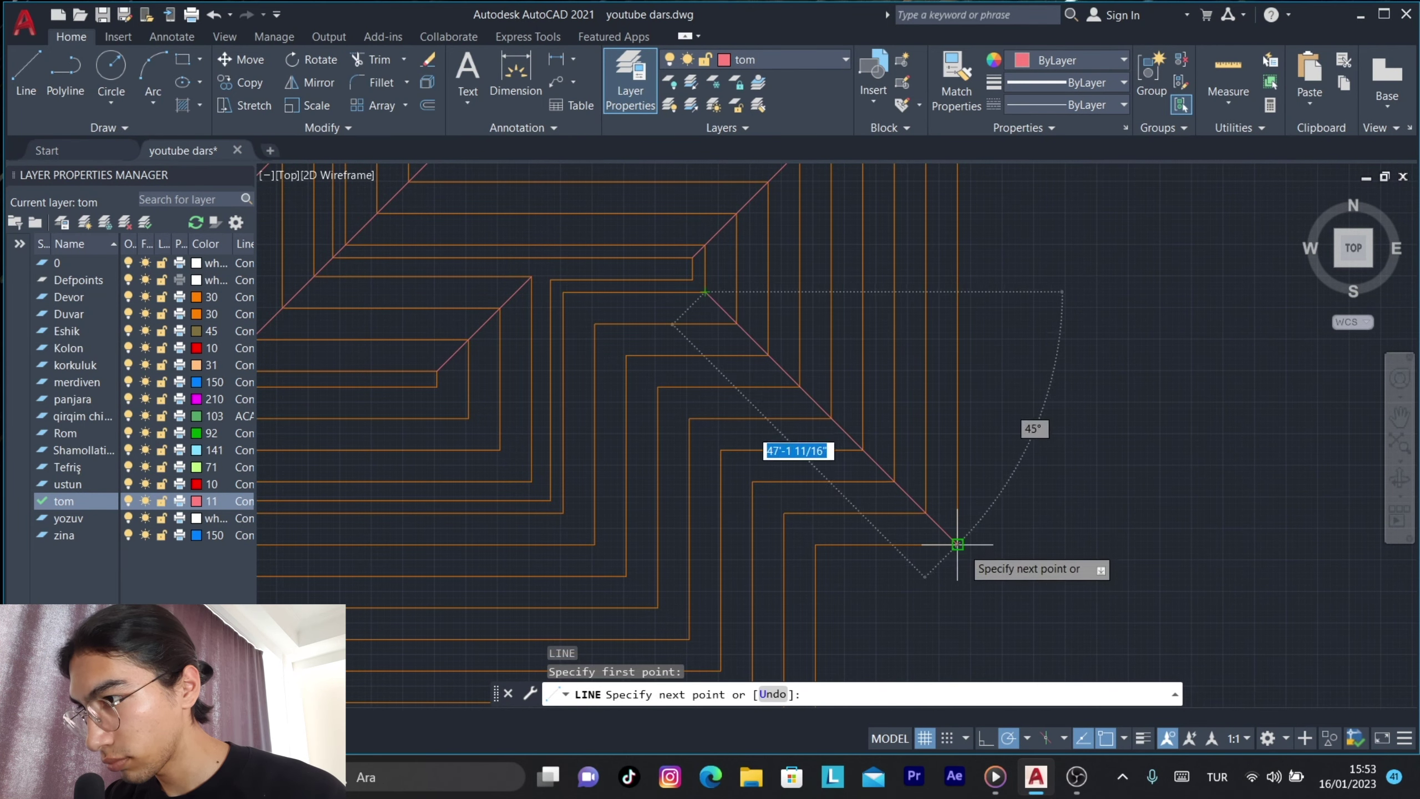
key("Escape")
key("Return")
left_click(551, 278)
left_click(815, 543)
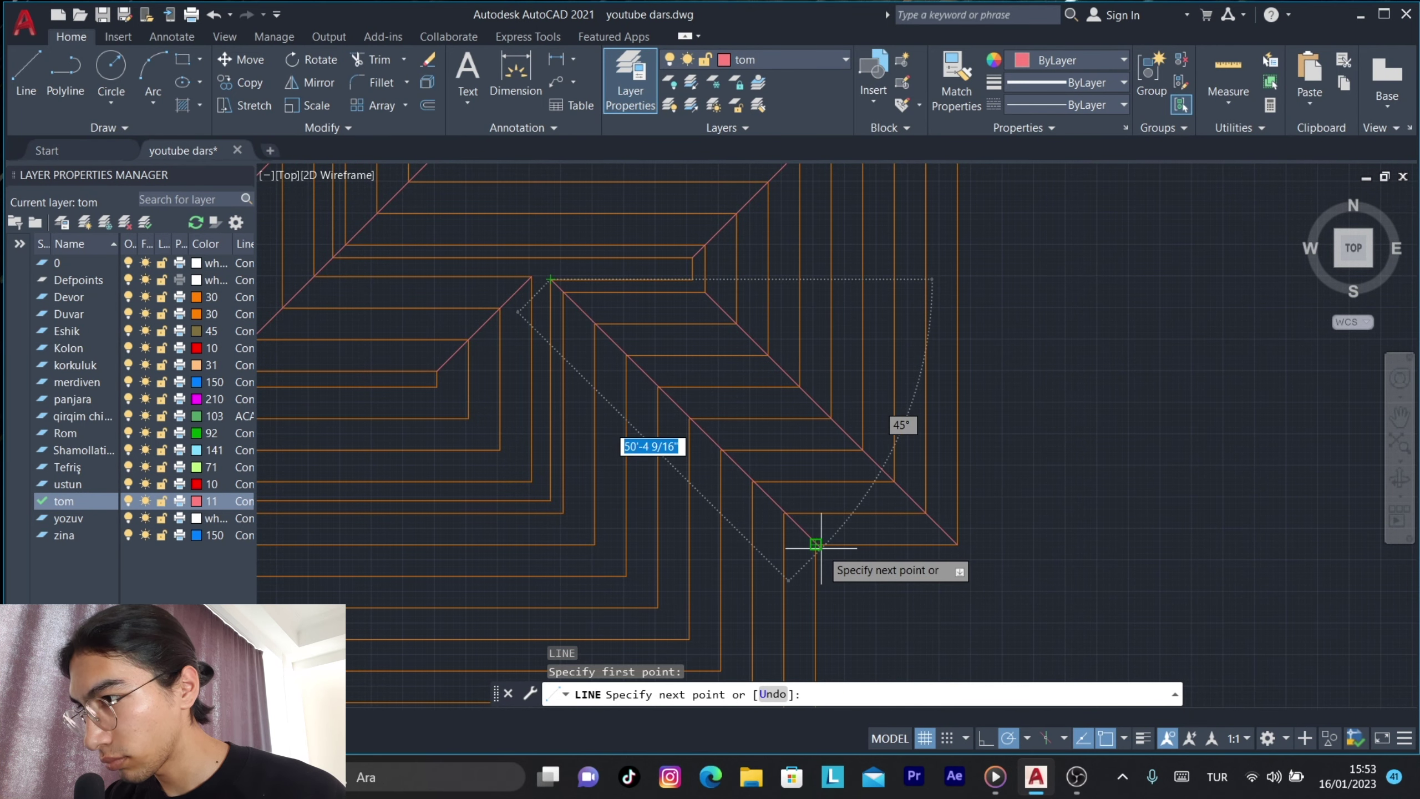
key("Escape")
Stretch a line's top end to the corner by its grip, then draw a 45° diagonal.
left_click(705, 291)
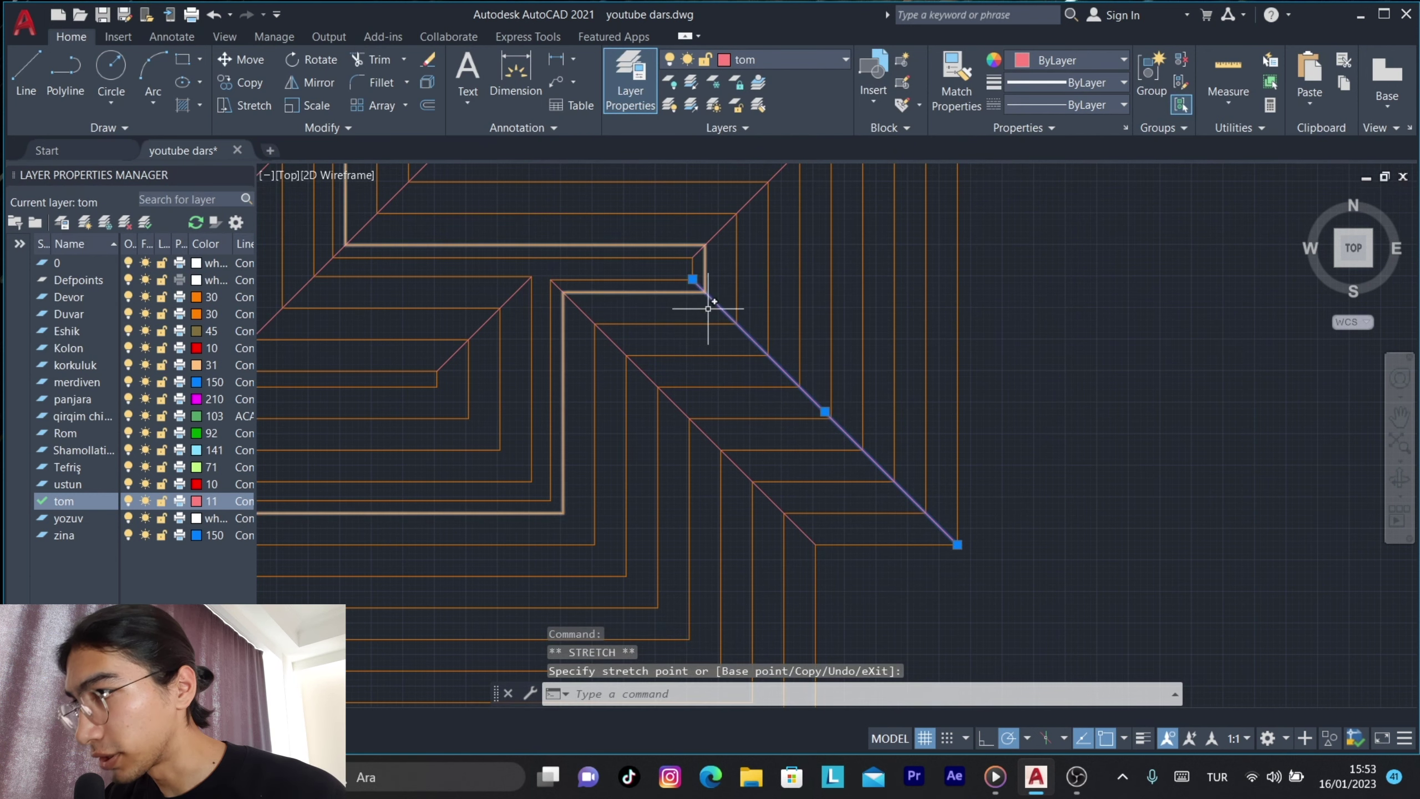
key("Return")
middle_click_drag(686, 386, 855, 325)
left_click(853, 327)
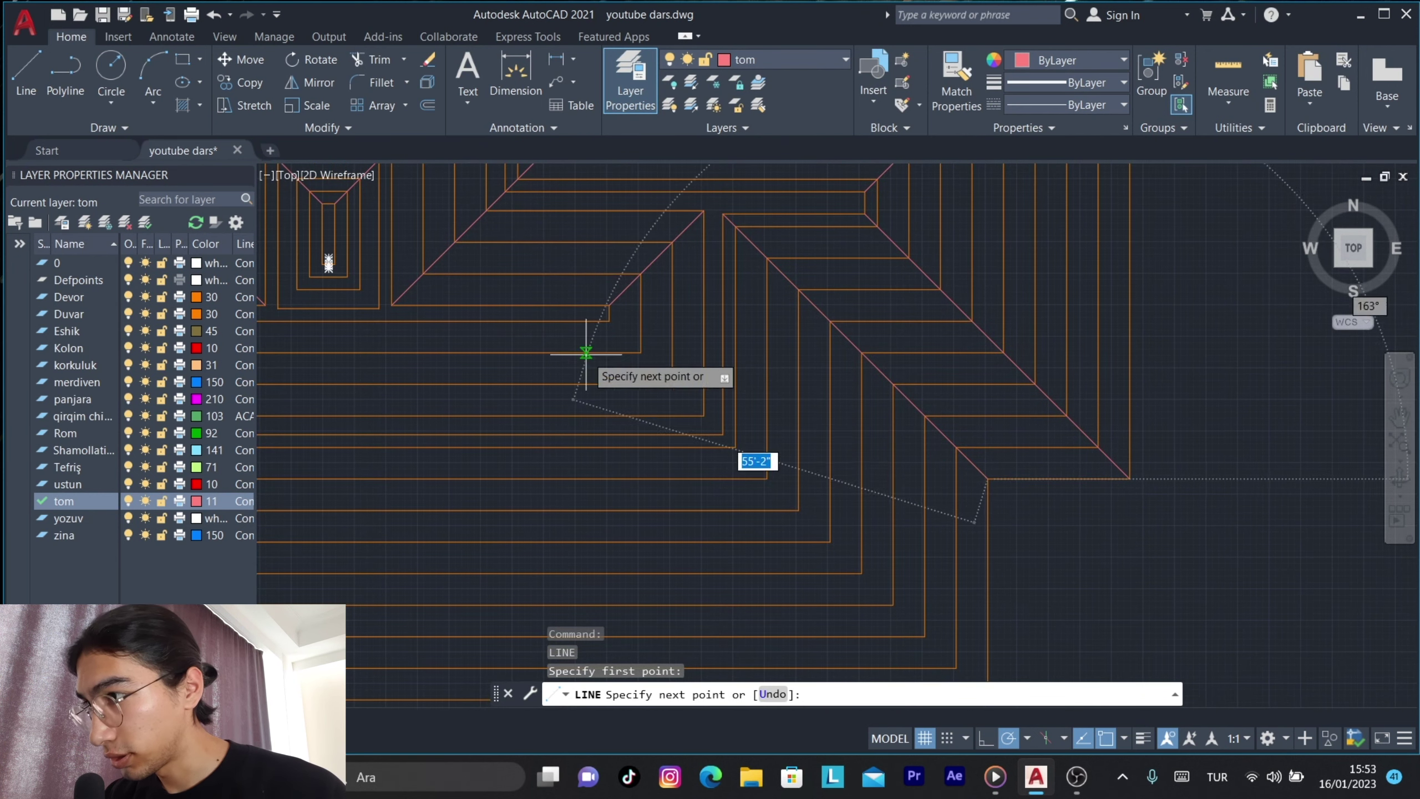
key("Return")
key("Return")
left_click(618, 318)
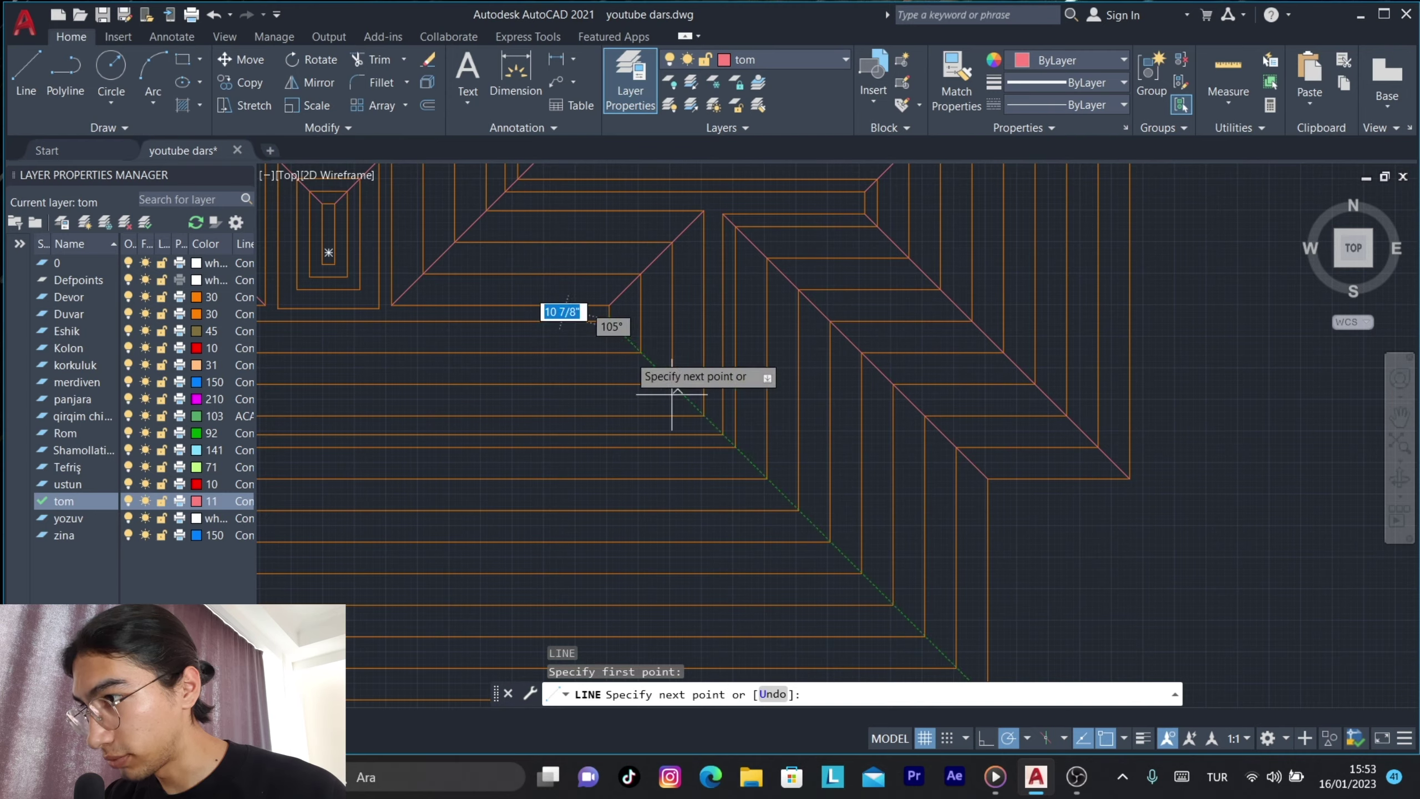
middle_click_drag(602, 330, 535, 218)
left_click(931, 584)
scroll(1173, 444, "down", 3)
key("Return")
Draw the short diagonals at the small rectangles.
scroll(919, 469, "down", 2)
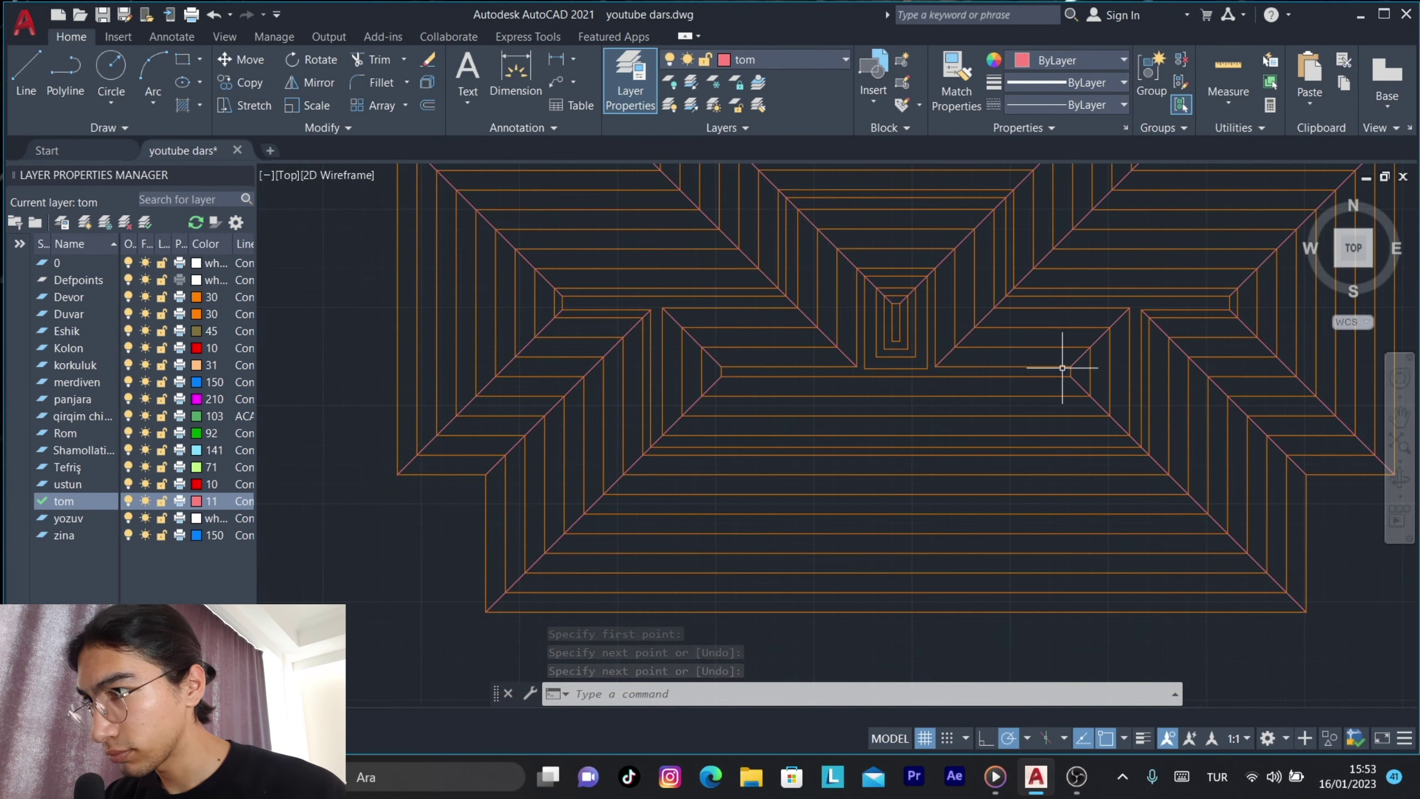
scroll(903, 444, "up", 3)
scroll(648, 440, "up", 2)
key("Return")
left_click(648, 440)
left_click(632, 336)
key("Return")
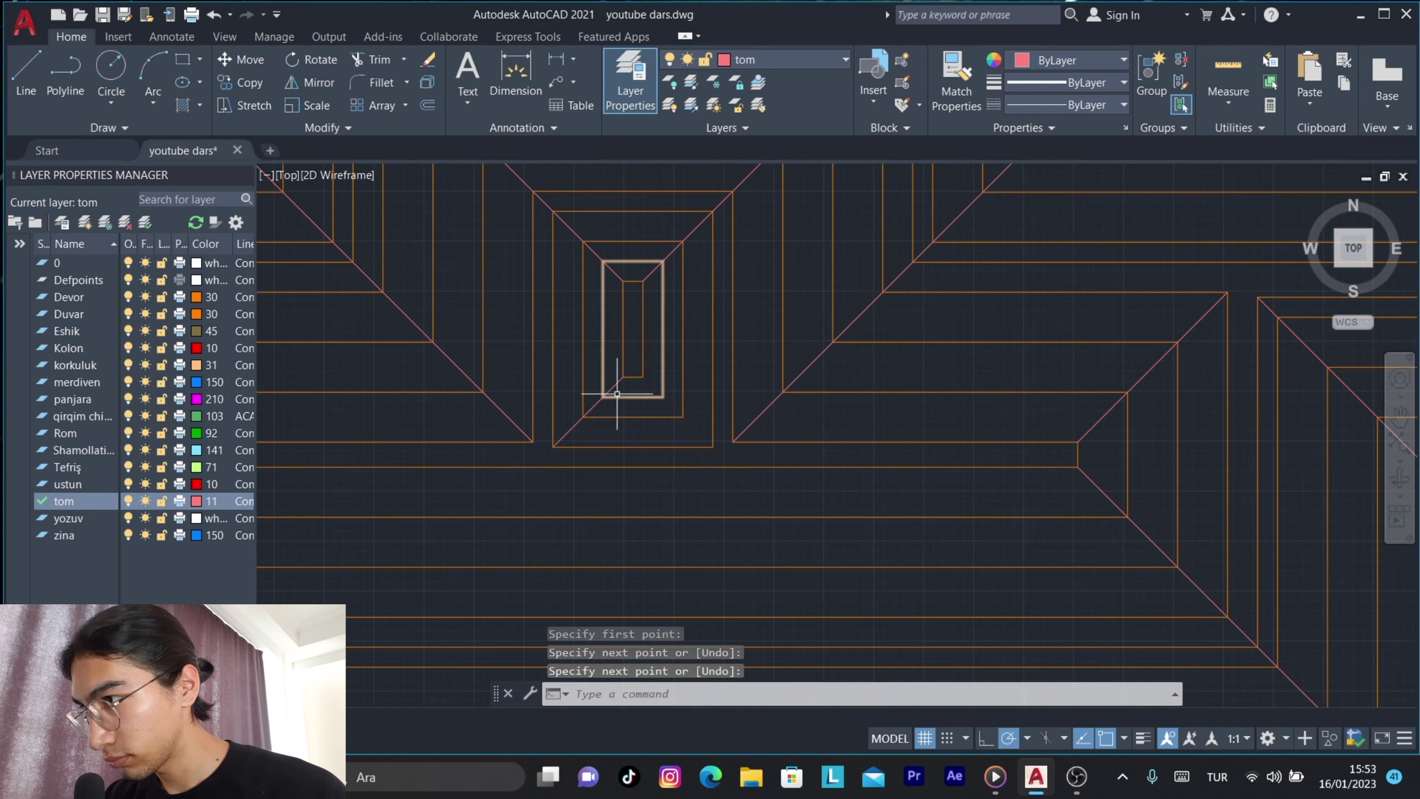
key("Return")
scroll(710, 452, "down", 3)
scroll(1006, 413, "down", 2)
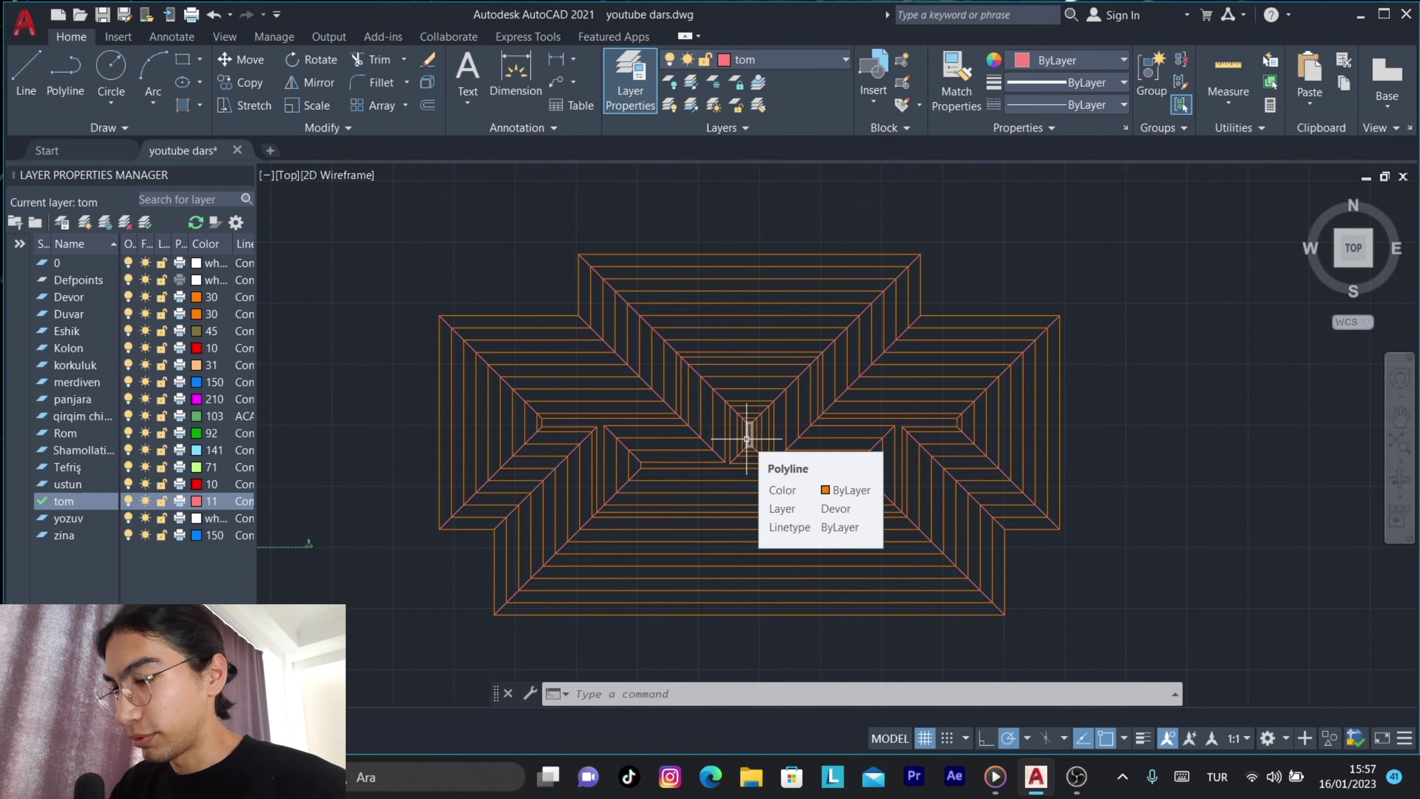
Fillet the first pair of doubled hip lines at radius 0 into a sharp corner.
type("f")
key("Return")
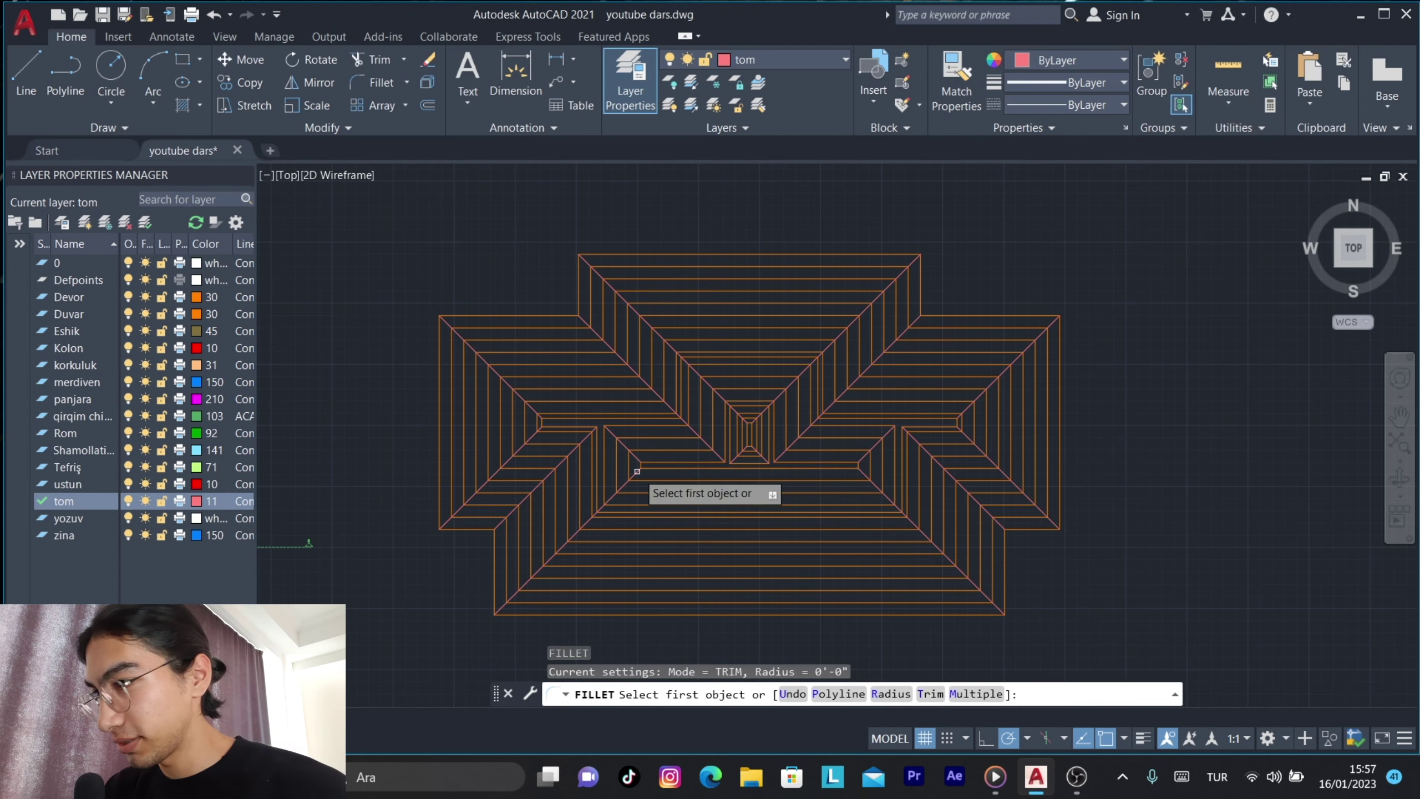
scroll(666, 419, "up", 5)
left_click(668, 449)
left_click(665, 369)
key("Return")
scroll(581, 386, "up", 5)
left_click(581, 392)
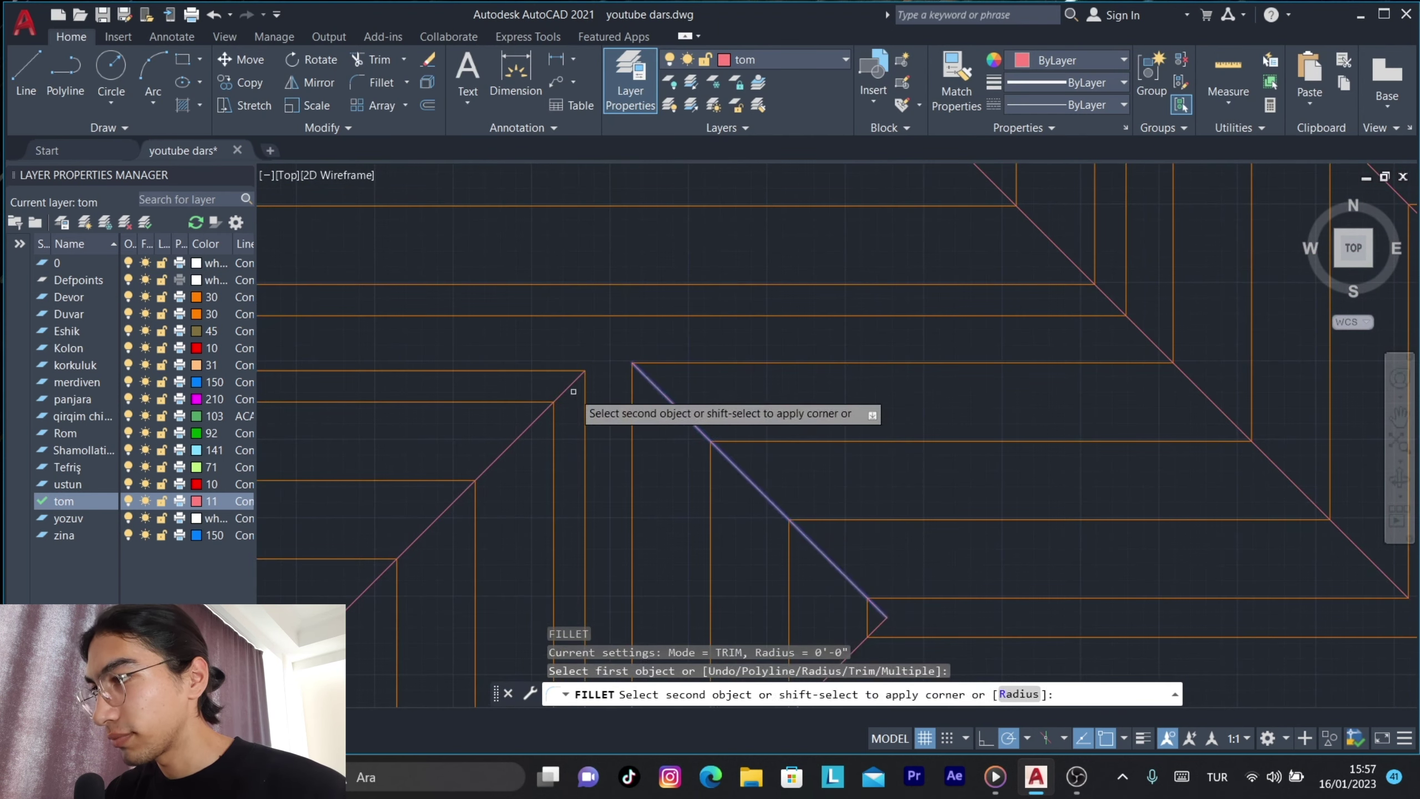
scroll(591, 407, "down", 5)
Fillet two more hip/valley line pairs on the right side into sharp corners.
key("Return")
scroll(586, 431, "up", 4)
left_click(594, 389)
key("space")
scroll(967, 435, "down", 3)
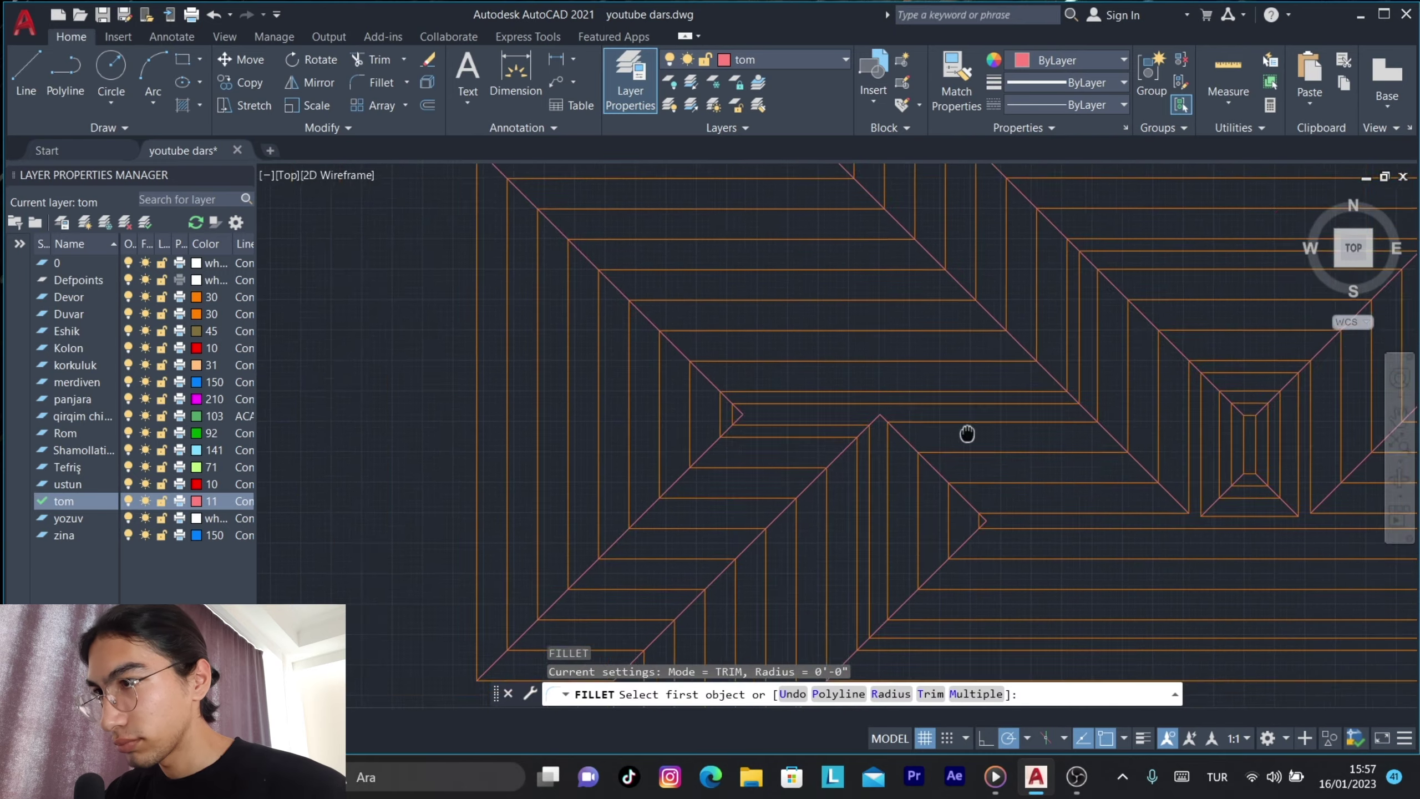
scroll(786, 445, "up", 2)
left_click(786, 447)
left_click(875, 445)
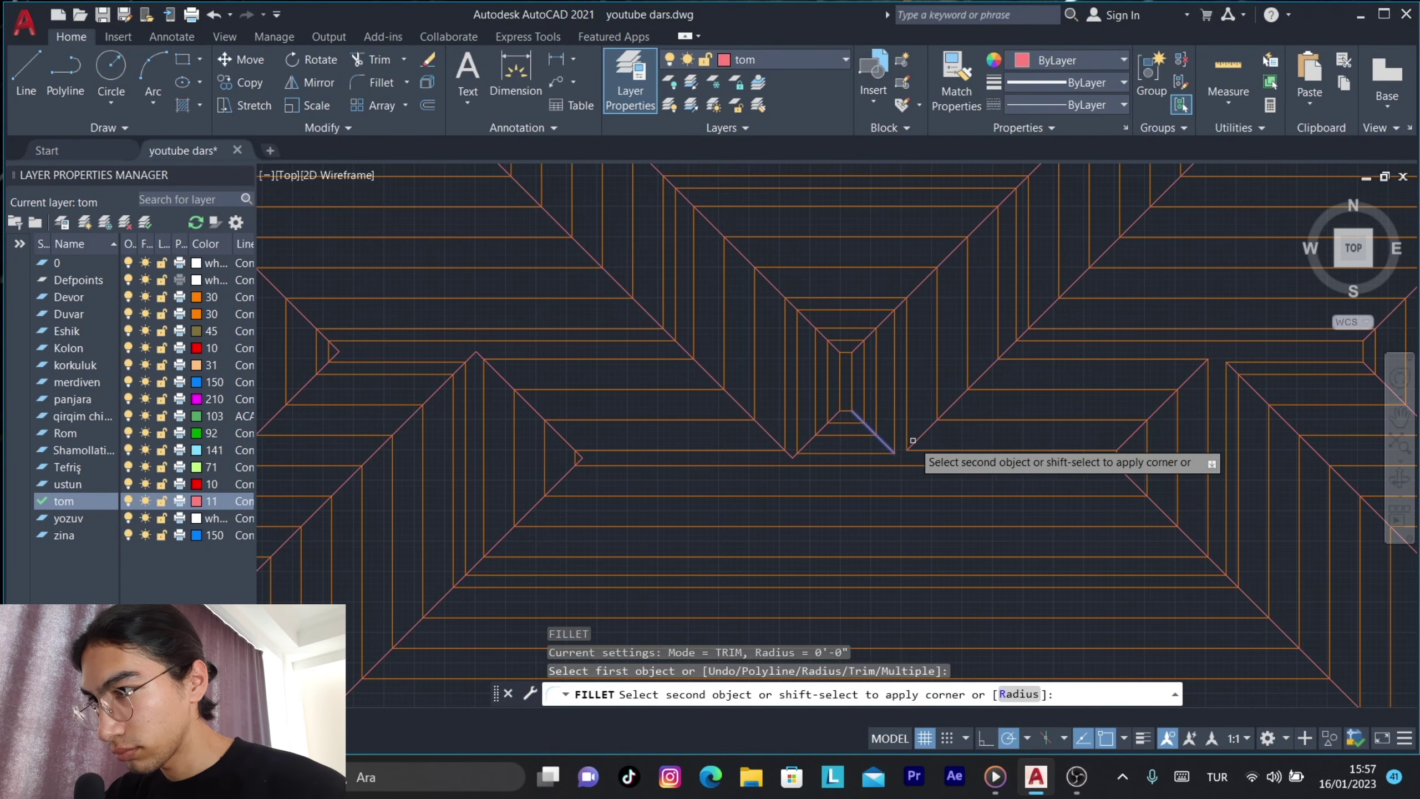
left_click(895, 442)
key("space")
left_click(830, 370)
left_click(857, 349)
Fillet the remaining hip and valley corners with zero radius.
middle_click_drag(857, 350, 776, 475)
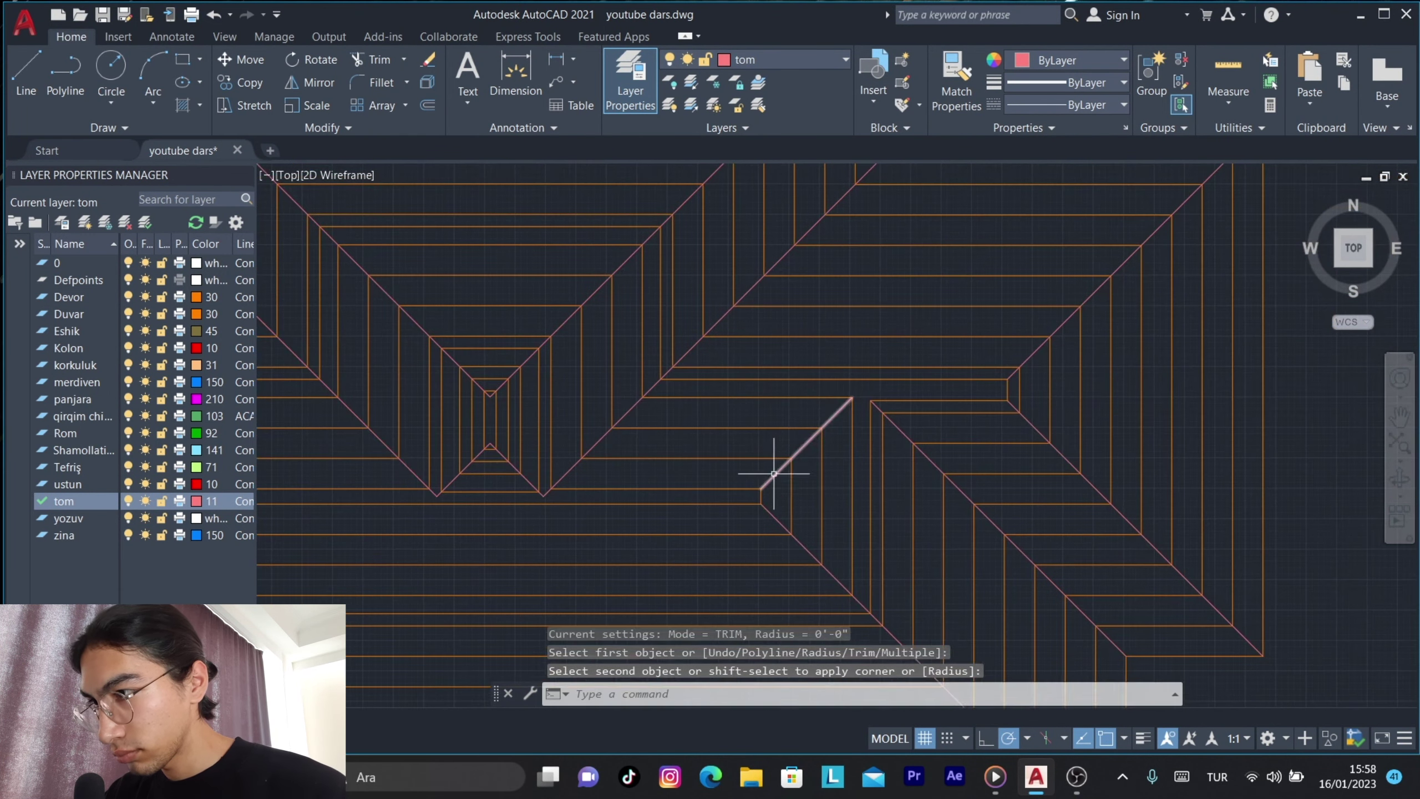
key("space")
left_click(761, 475)
left_click(840, 428)
key("space")
left_click(894, 434)
key("space")
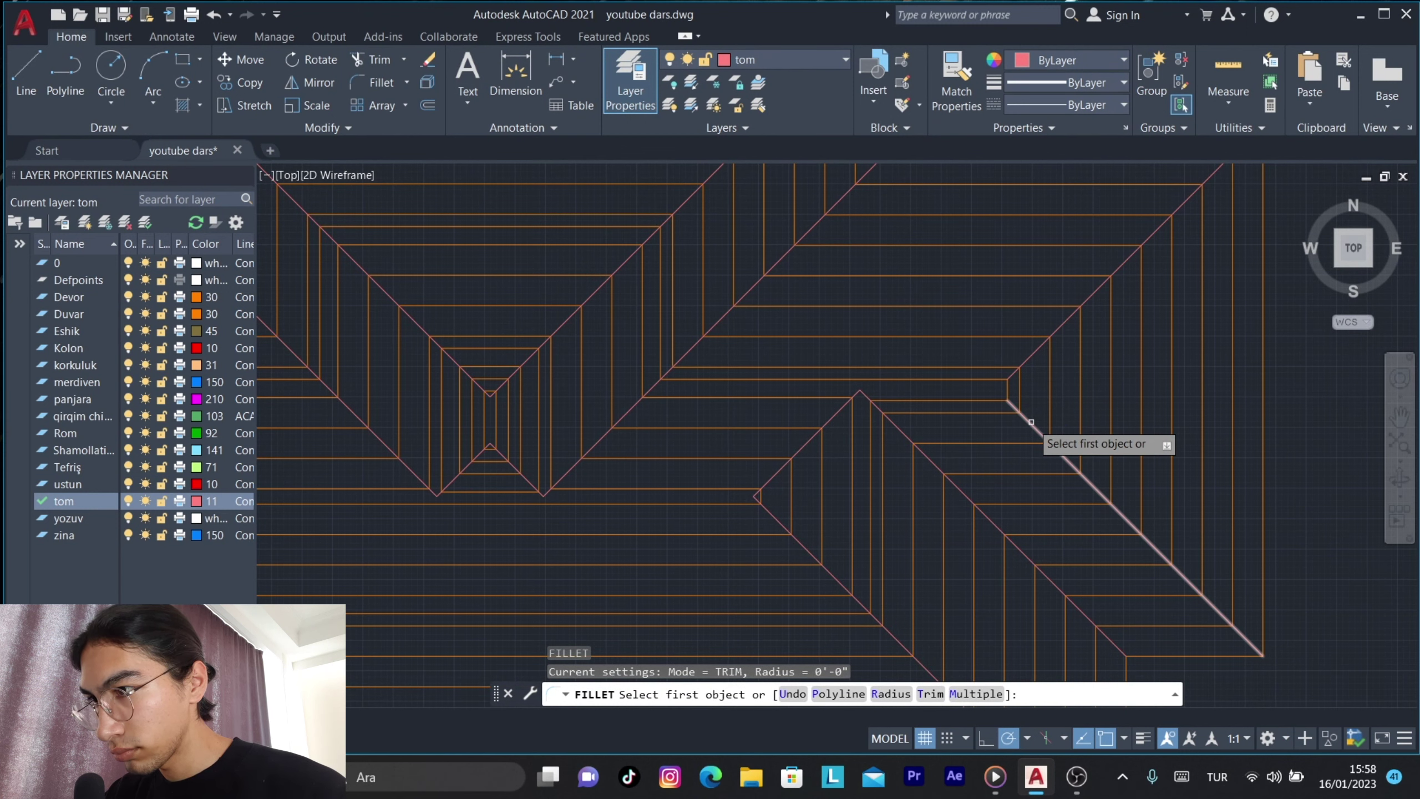
left_click(1035, 425)
left_click(1004, 381)
key("space")
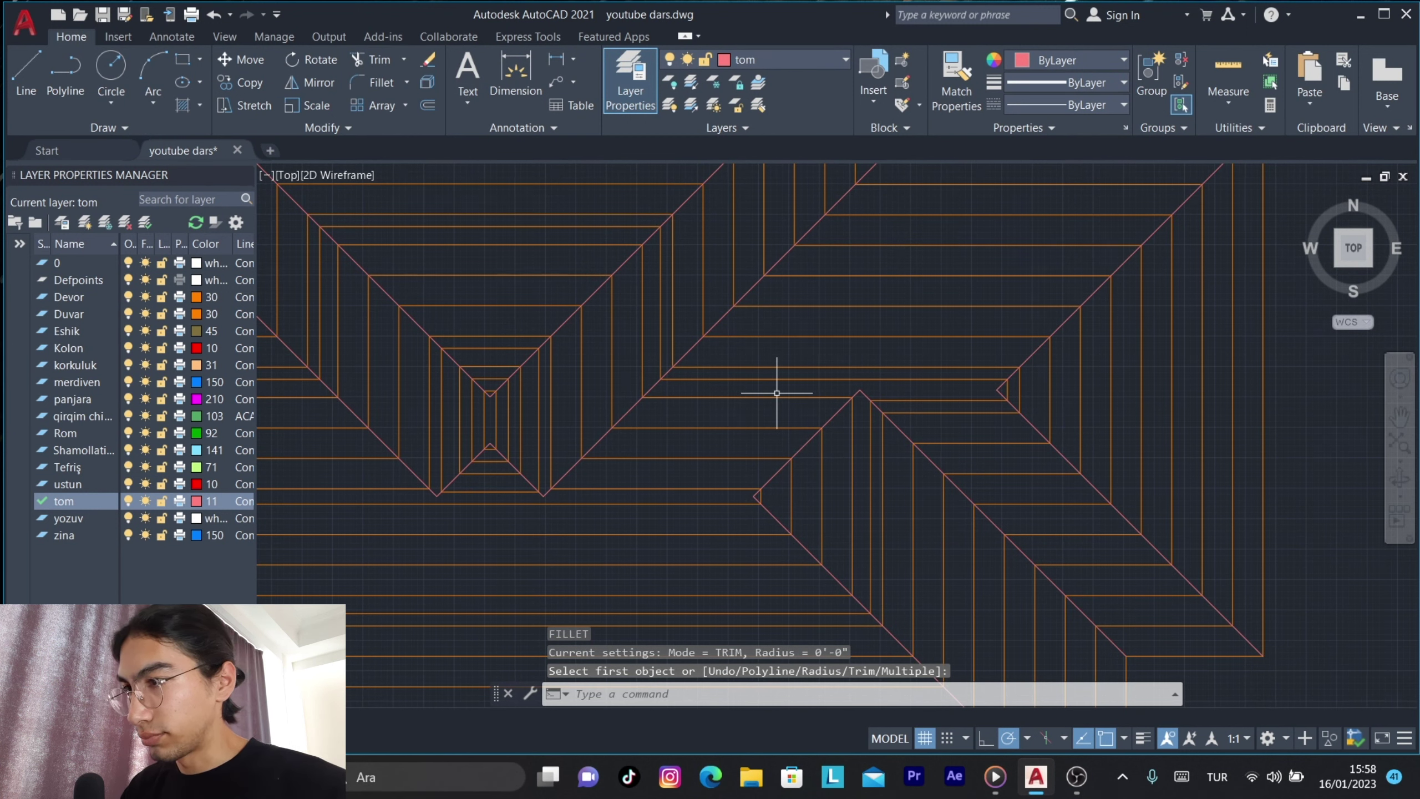
key("Escape")
Draw a short line from the ridge endpoint to close the valley peak.
type("l")
key("space")
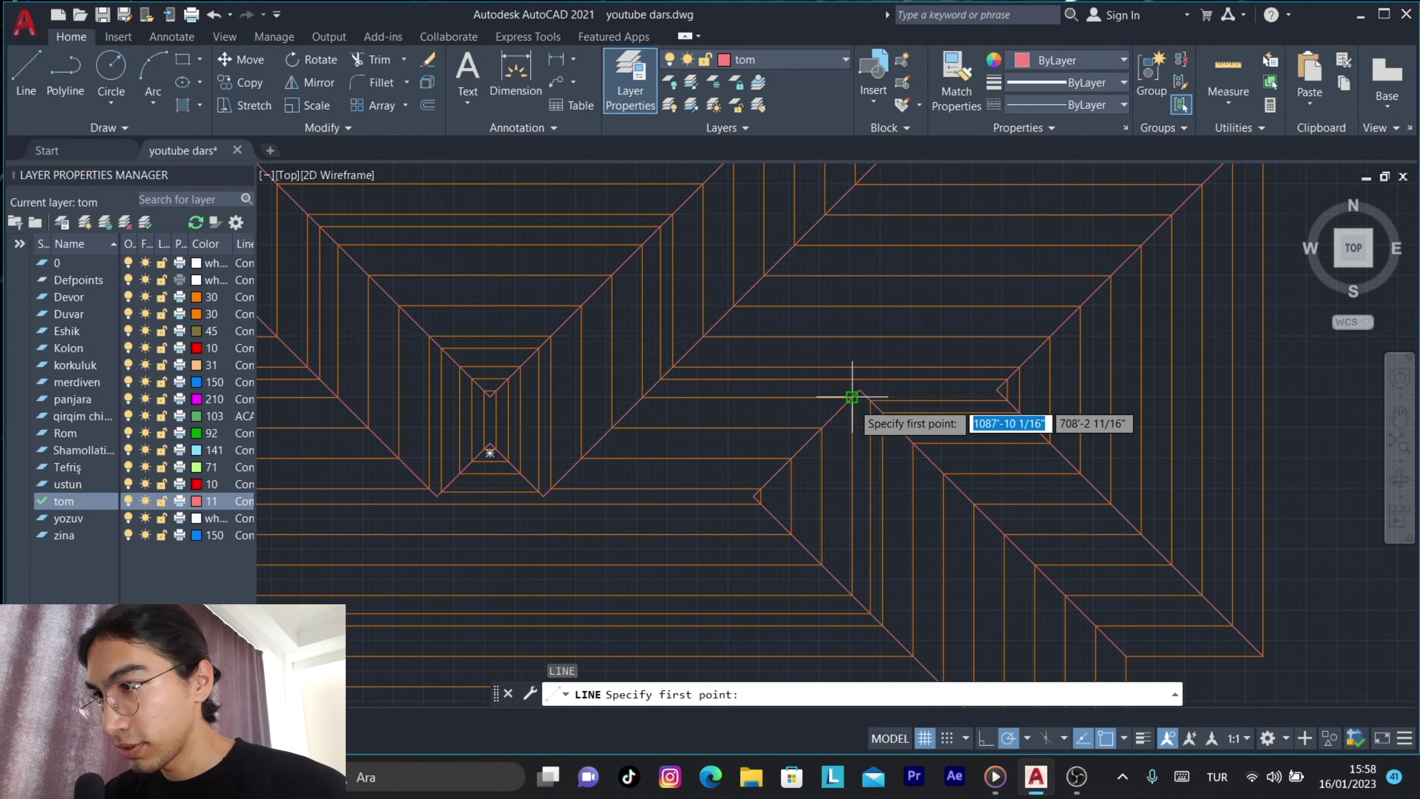
scroll(870, 395, "up", 3)
scroll(872, 386, "up", 3)
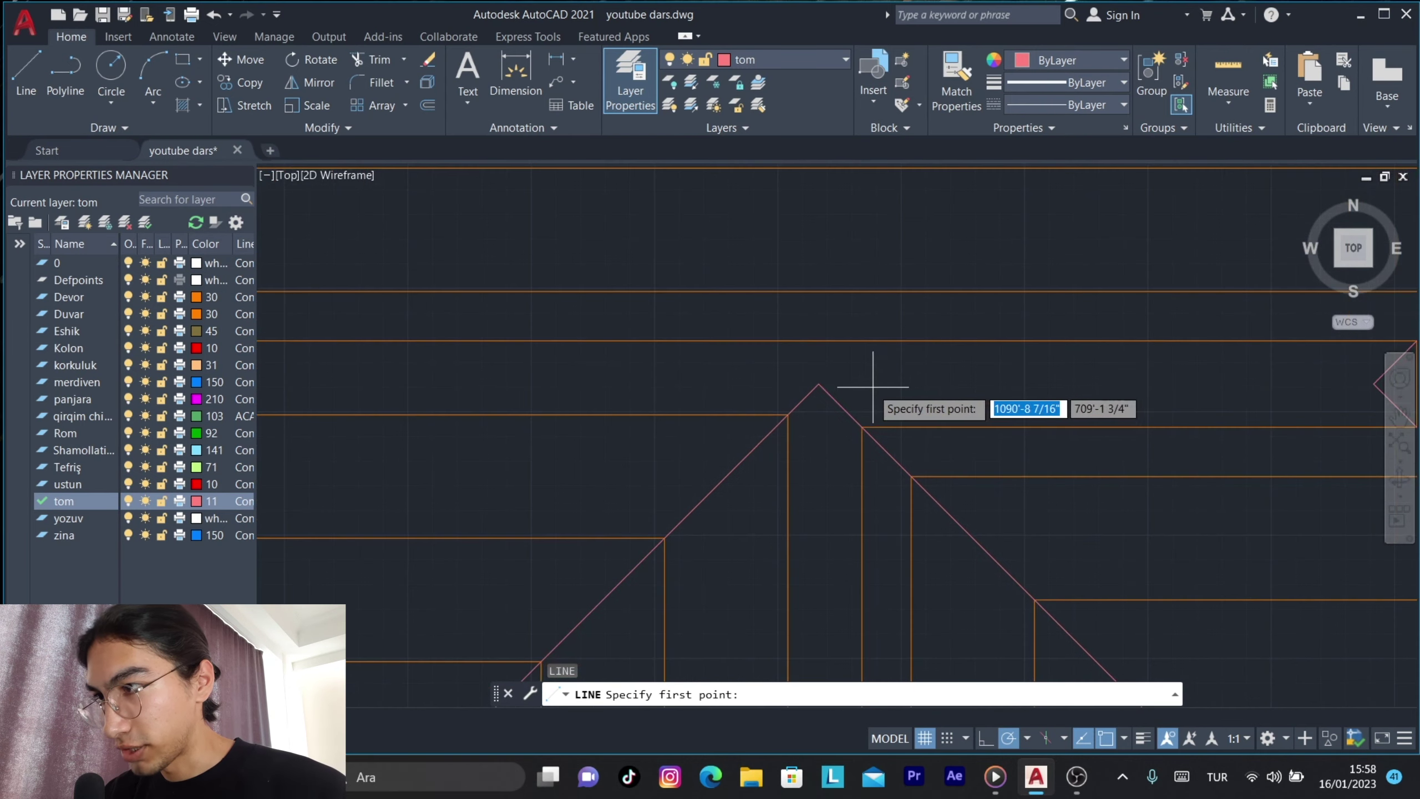
left_click(820, 384)
scroll(818, 585, "down", 5)
mouse_move(818, 584)
middle_mouse_down()
mouse_move(1169, 455)
mouse_move(649, 412)
middle_mouse_up()
scroll(767, 365, "down", 3)
scroll(768, 365, "up", 3)
left_click(556, 336)
key("Return")
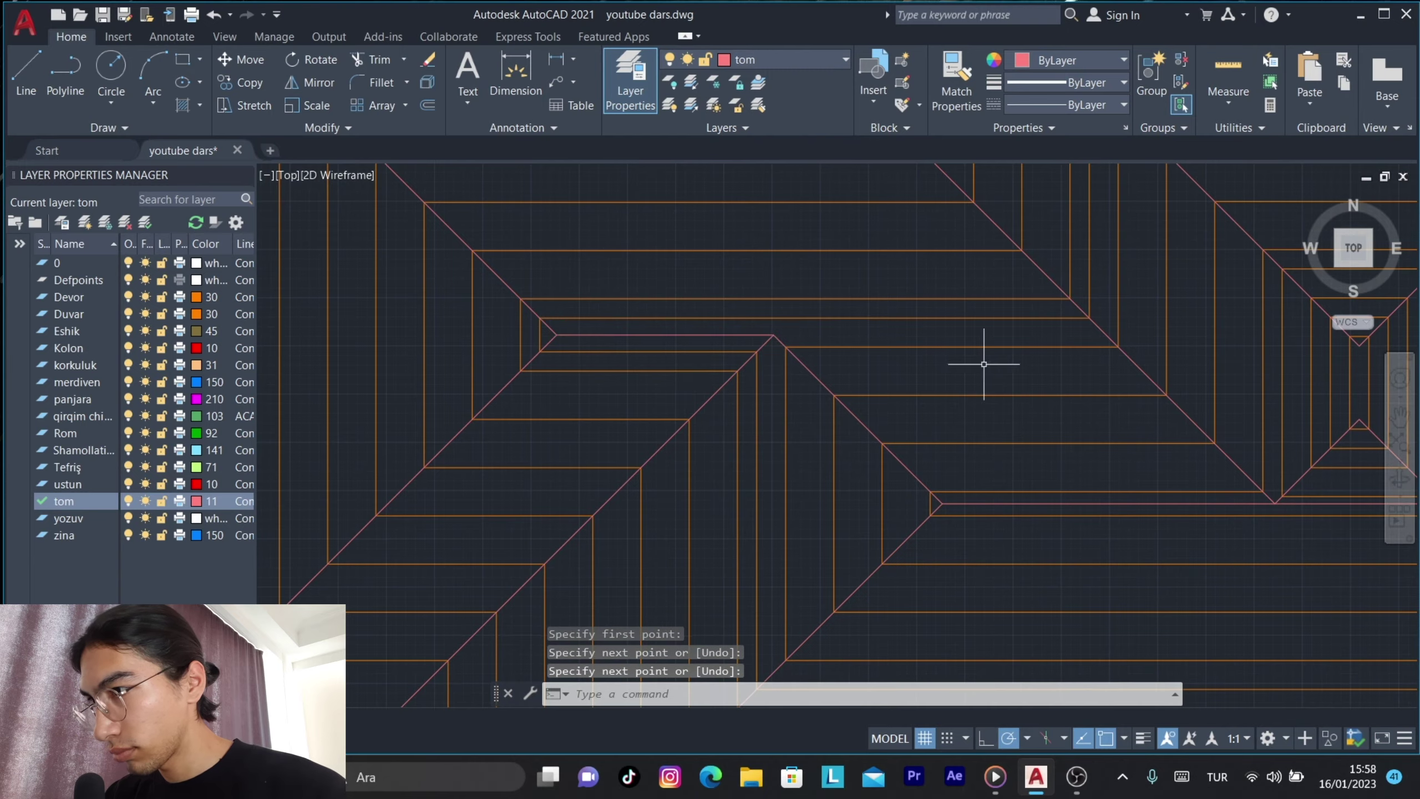
middle_click_drag(984, 364, 773, 532)
scroll(803, 480, "down", 5)
scroll(786, 469, "up", 1)
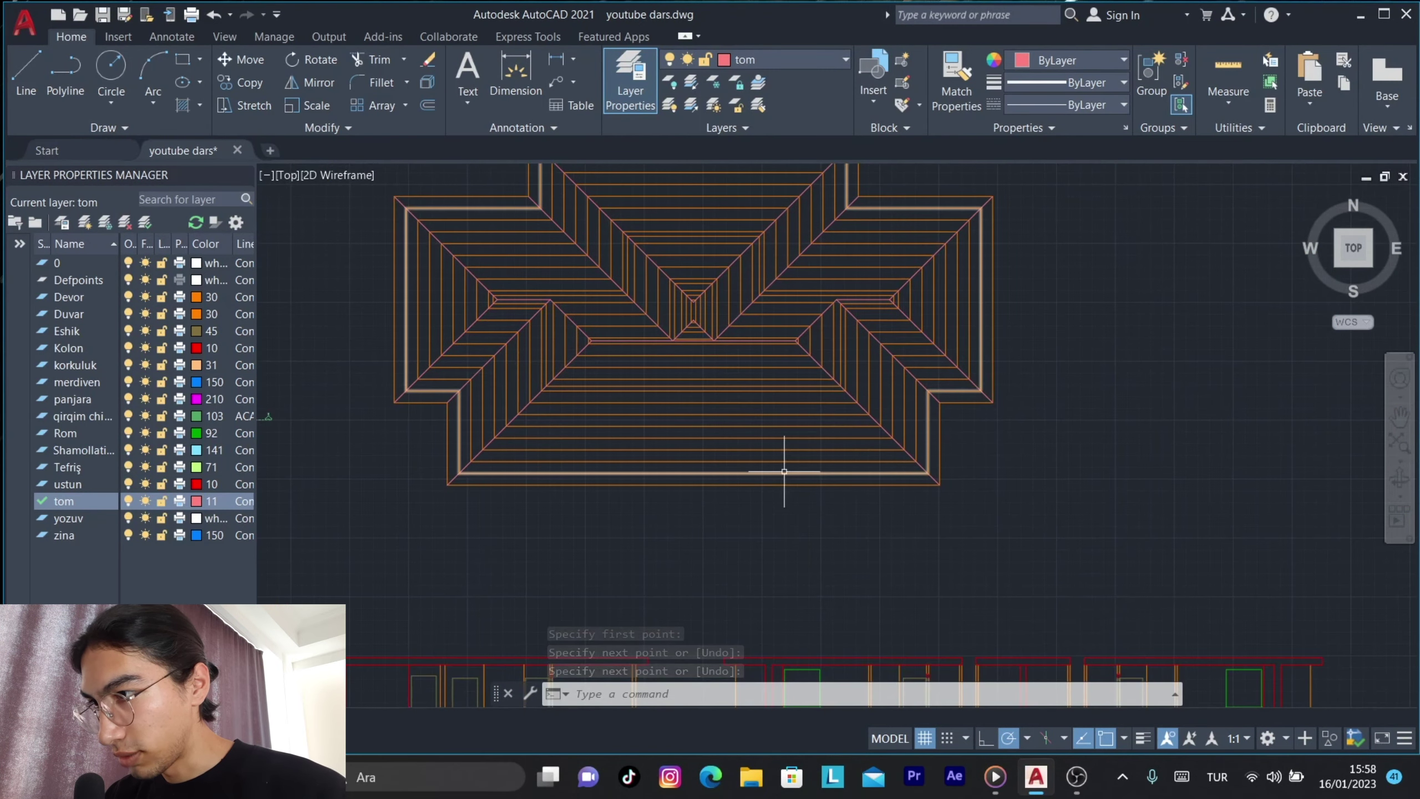
scroll(790, 473, "up", 5)
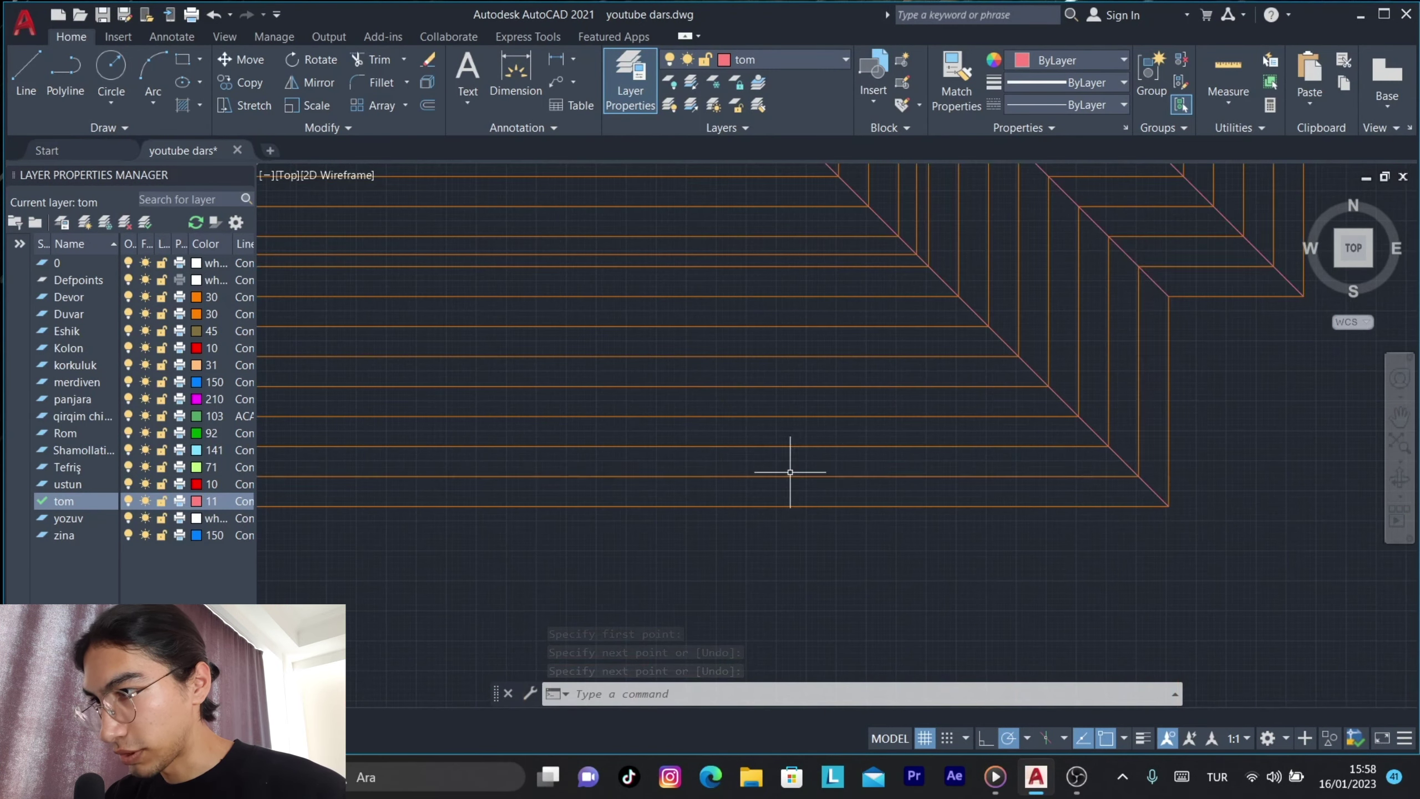
Erase the unwanted inner lines and outer rectangles using two crossing windows.
left_click(872, 487)
left_click(564, 222)
key("Delete")
scroll(758, 475, "down", 4)
left_click(824, 542)
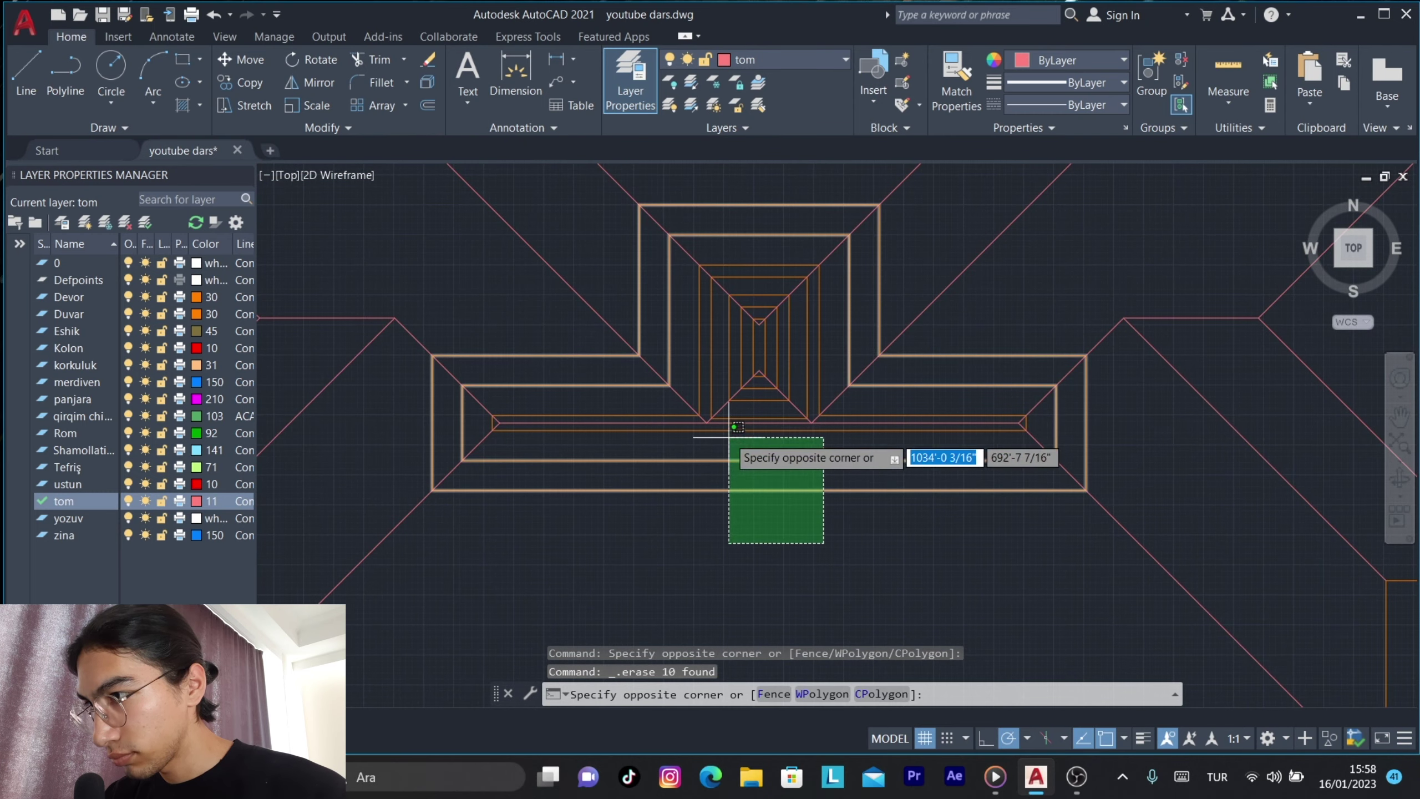
left_click(728, 438)
key("Delete")
Delete the orange rectangles in the roof centre, then bring the floor plan into view.
left_click(832, 334)
key("Delete")
scroll(744, 349, "down", 3)
scroll(818, 539, "down", 3)
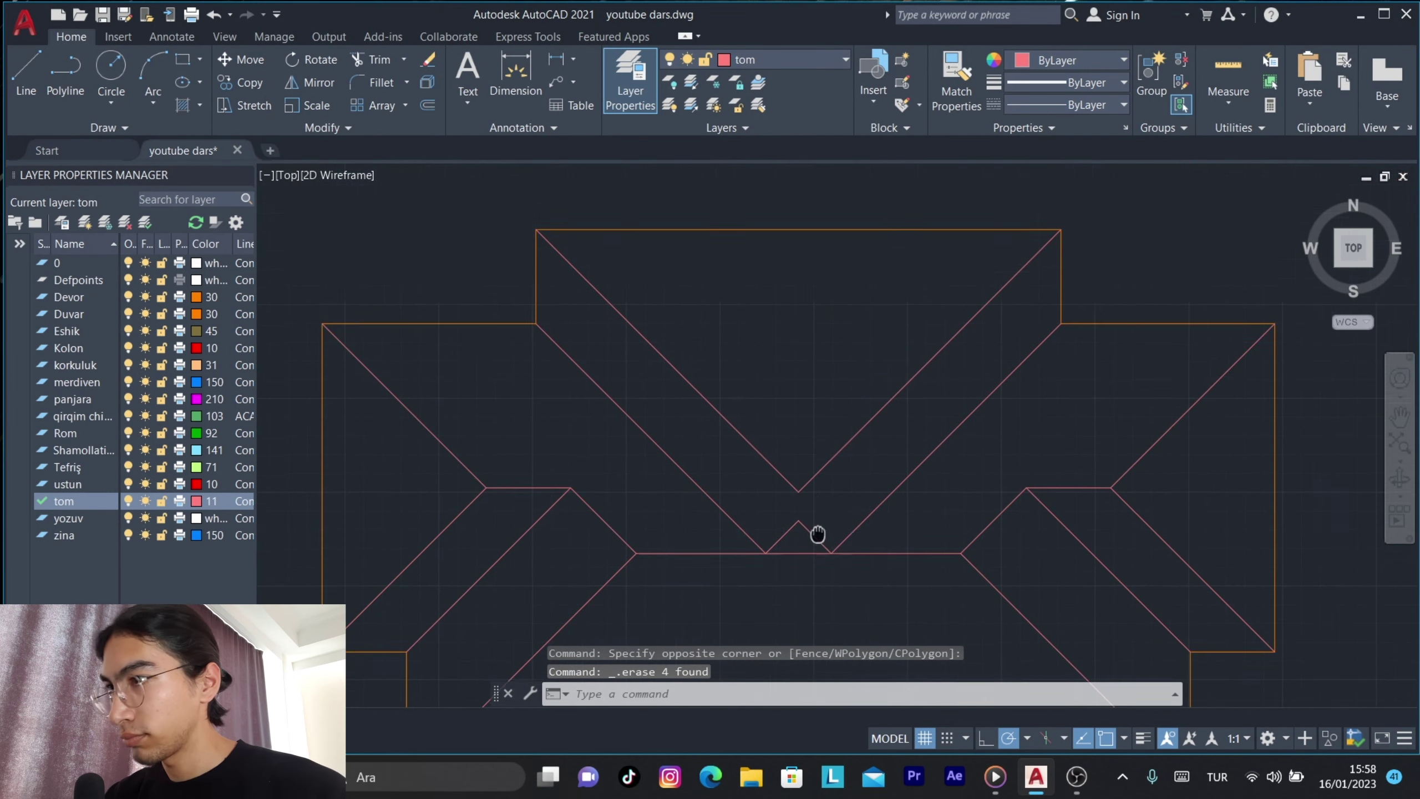
scroll(798, 313, "down", 3)
scroll(754, 315, "up", 1)
scroll(722, 369, "up", 2)
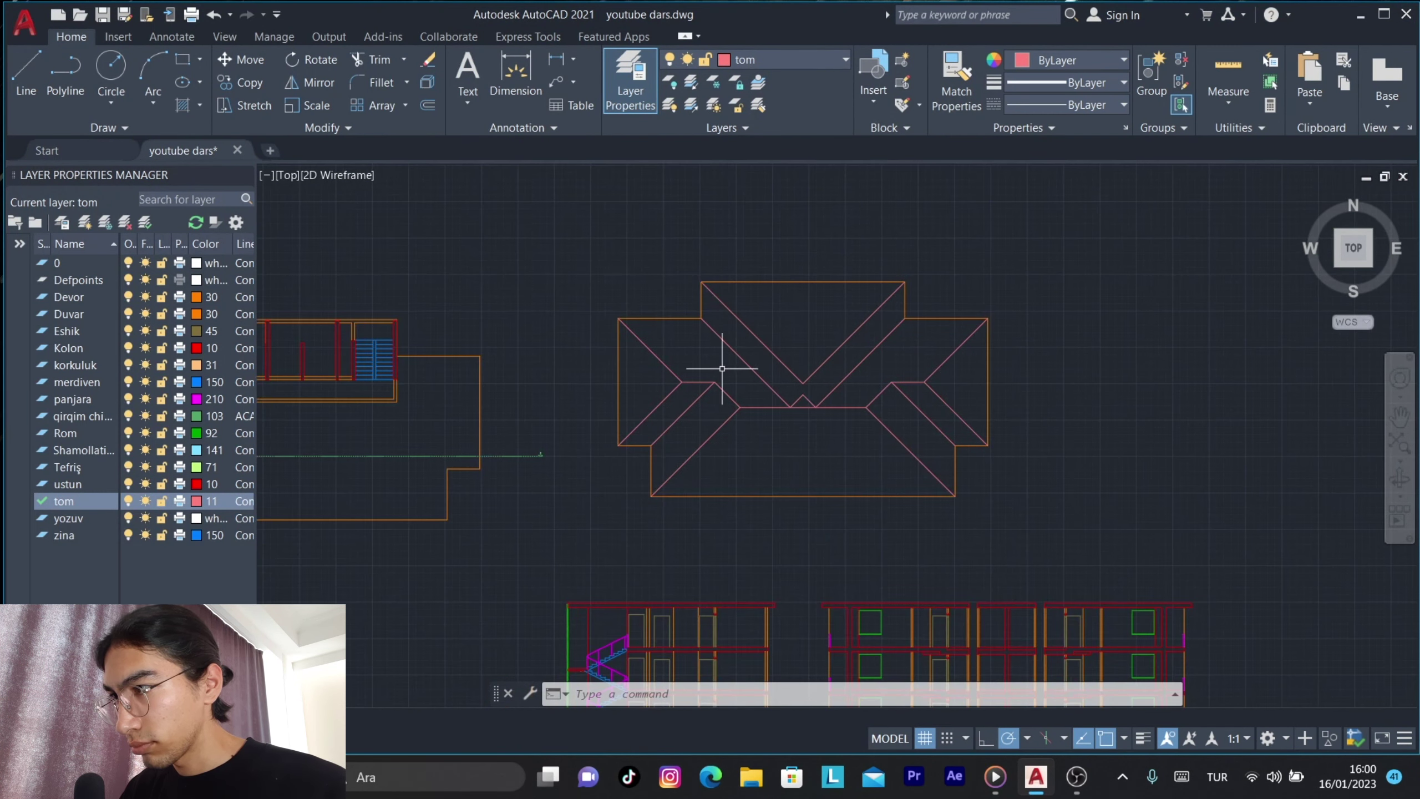
middle_click_drag(454, 406, 763, 380)
type("O")
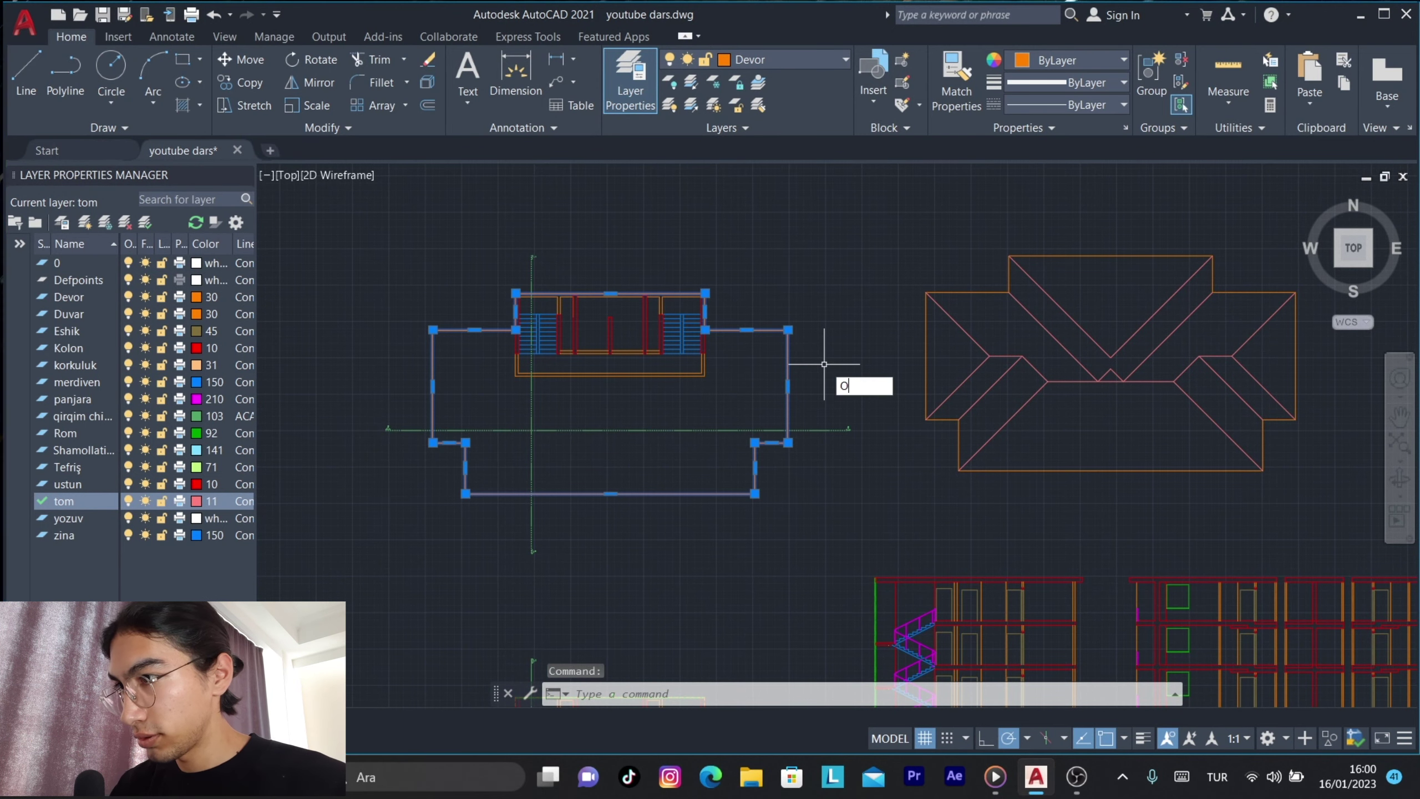
Offset the floor plan's outer outline 50 units outward.
key("Return")
key("Return")
left_click(787, 363)
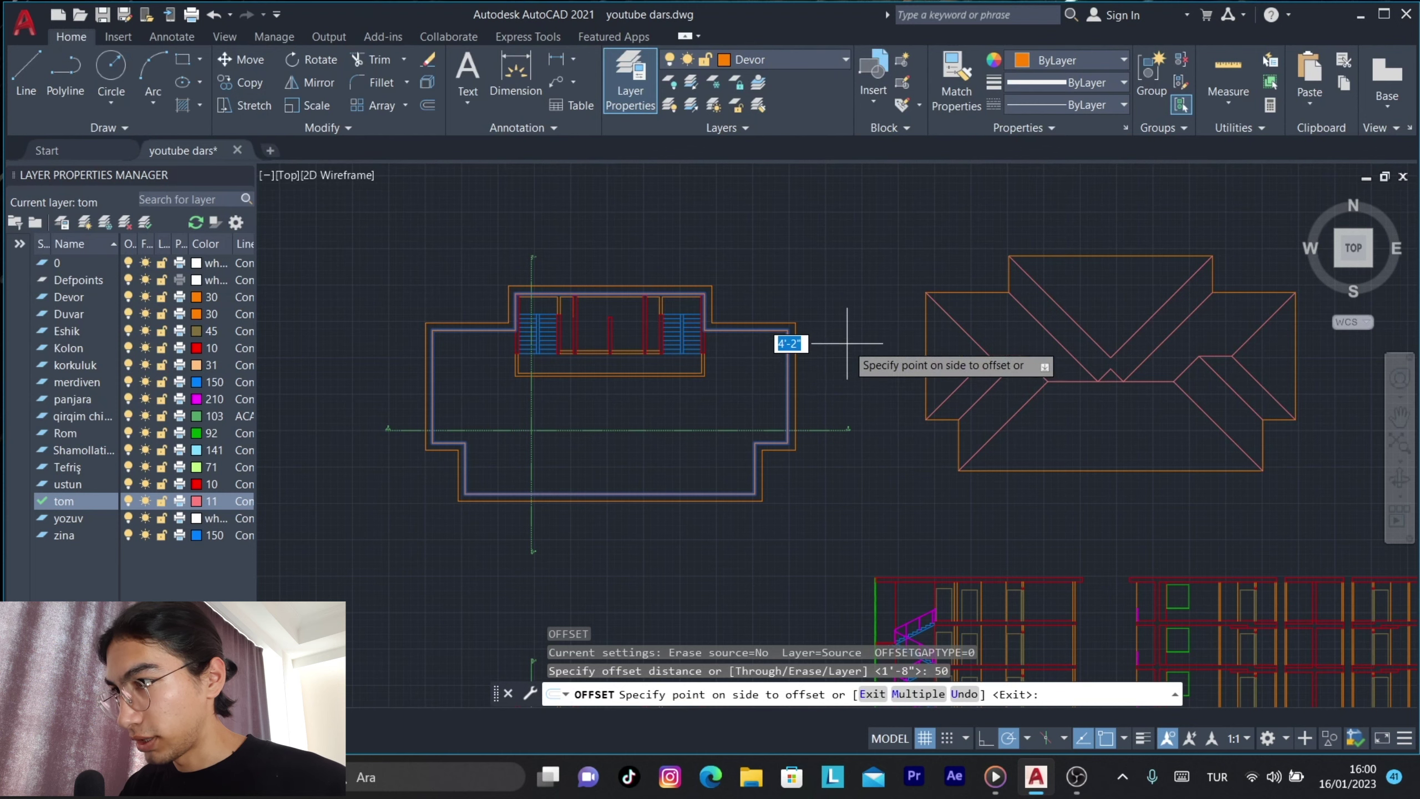
left_click(847, 343)
scroll(721, 305, "up", 4)
key("Escape")
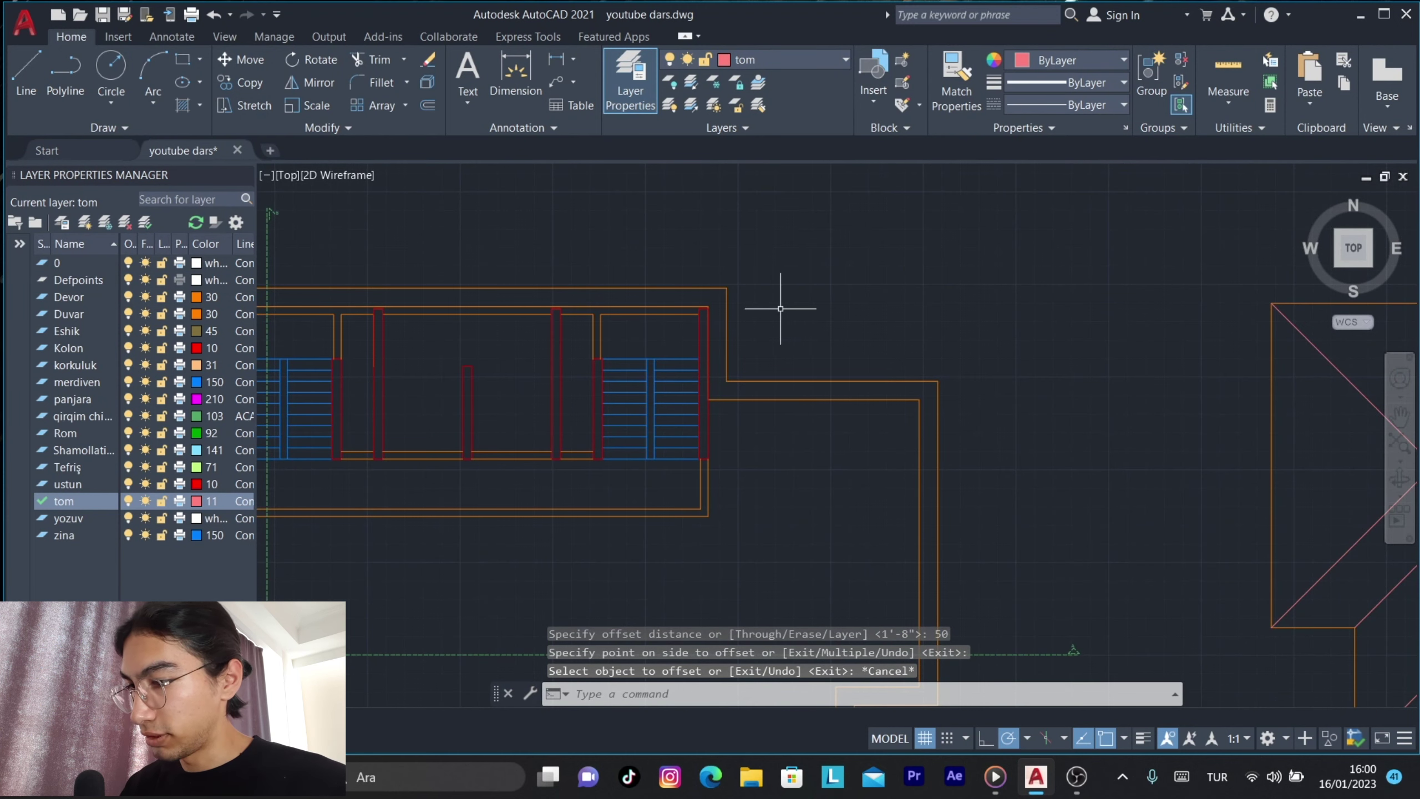
left_click(781, 305)
type("tr")
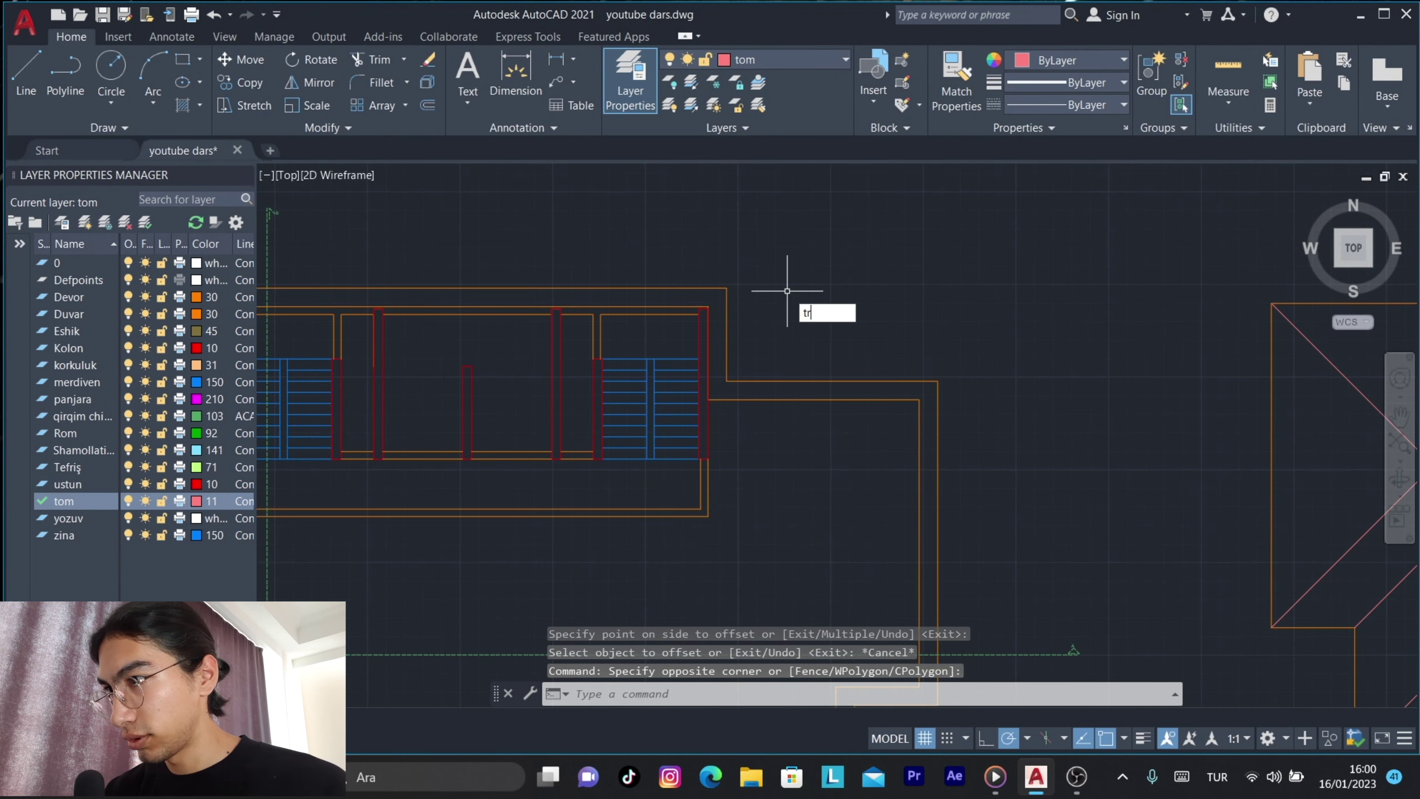
Trim the overlapping outline segment near the stair block.
key("Return")
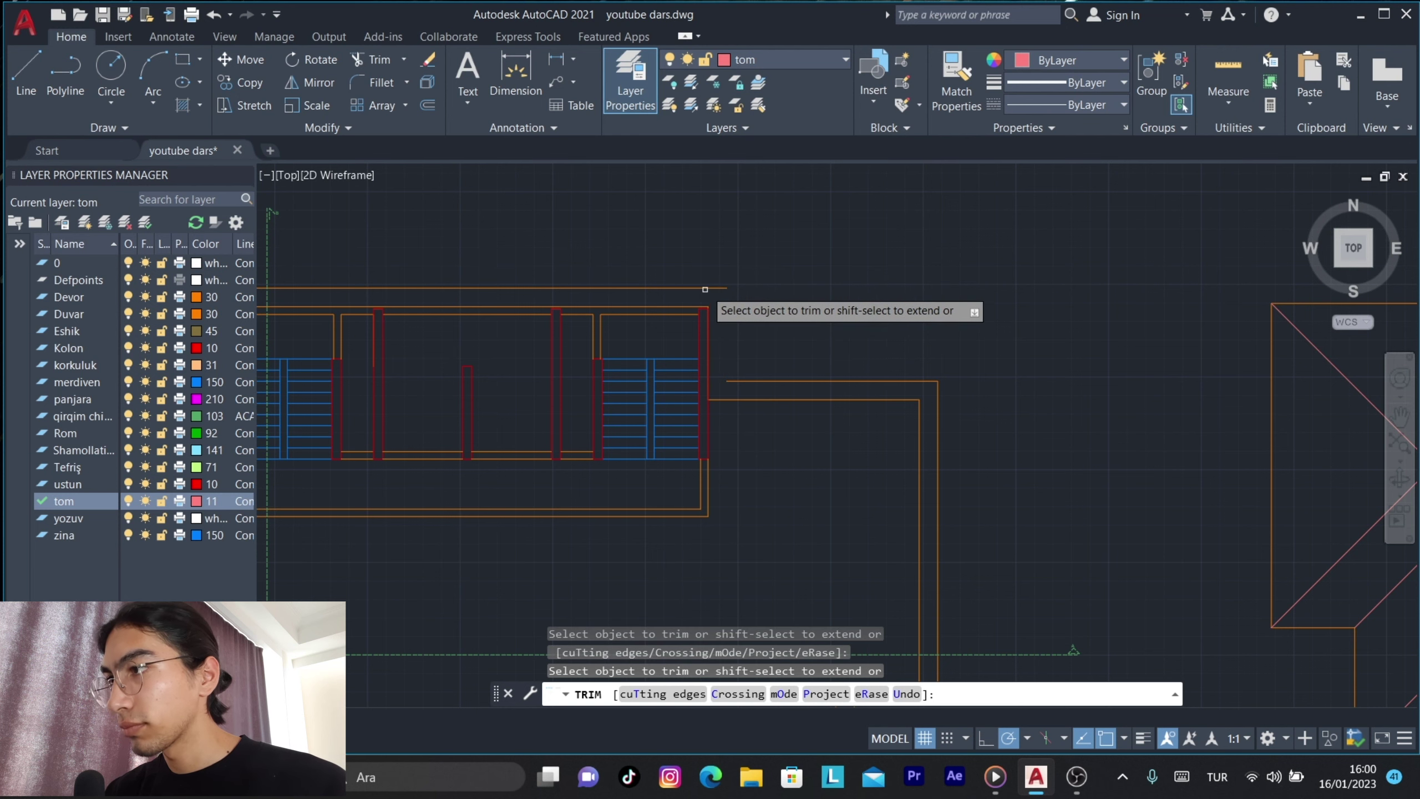
middle_click_drag(673, 288, 1133, 273)
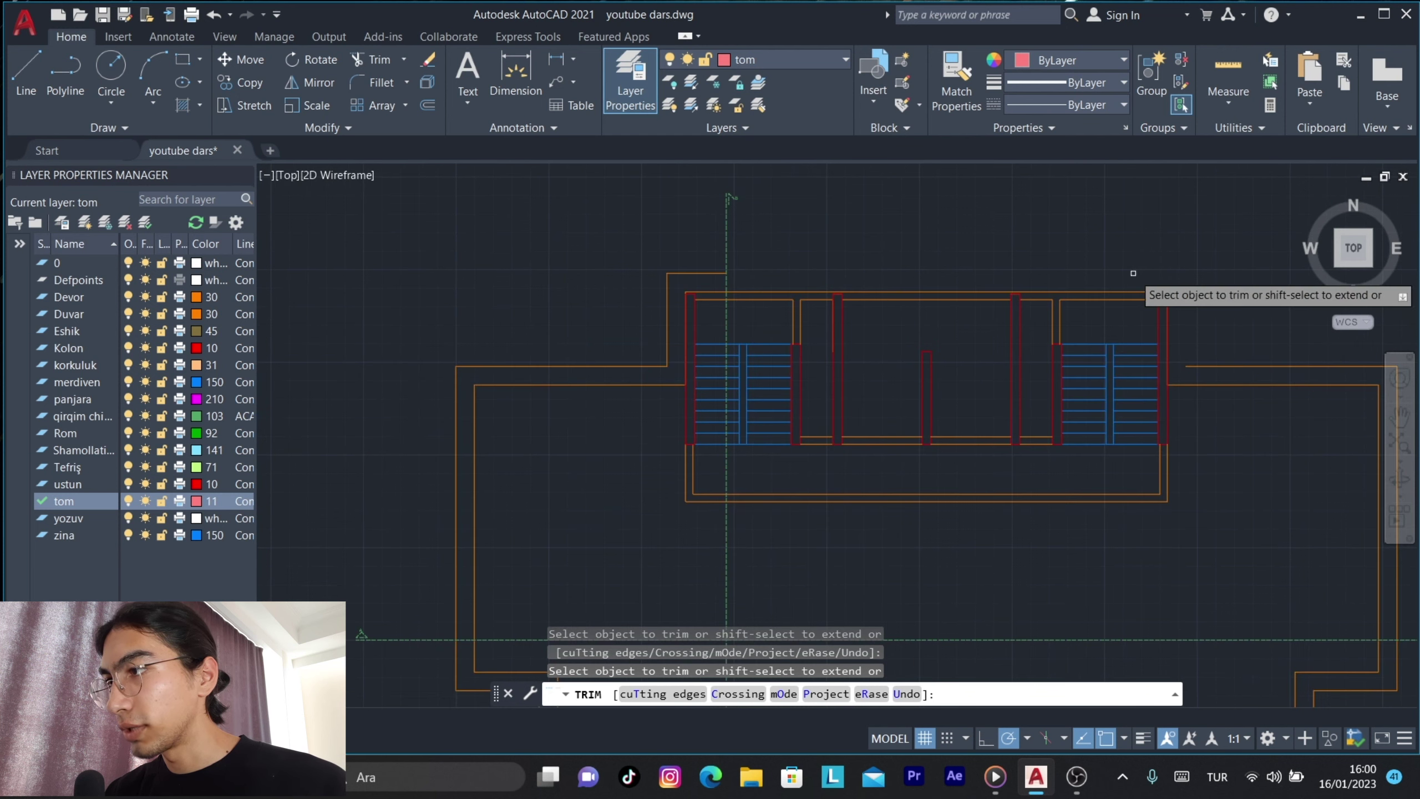
left_click(689, 274)
key("Return")
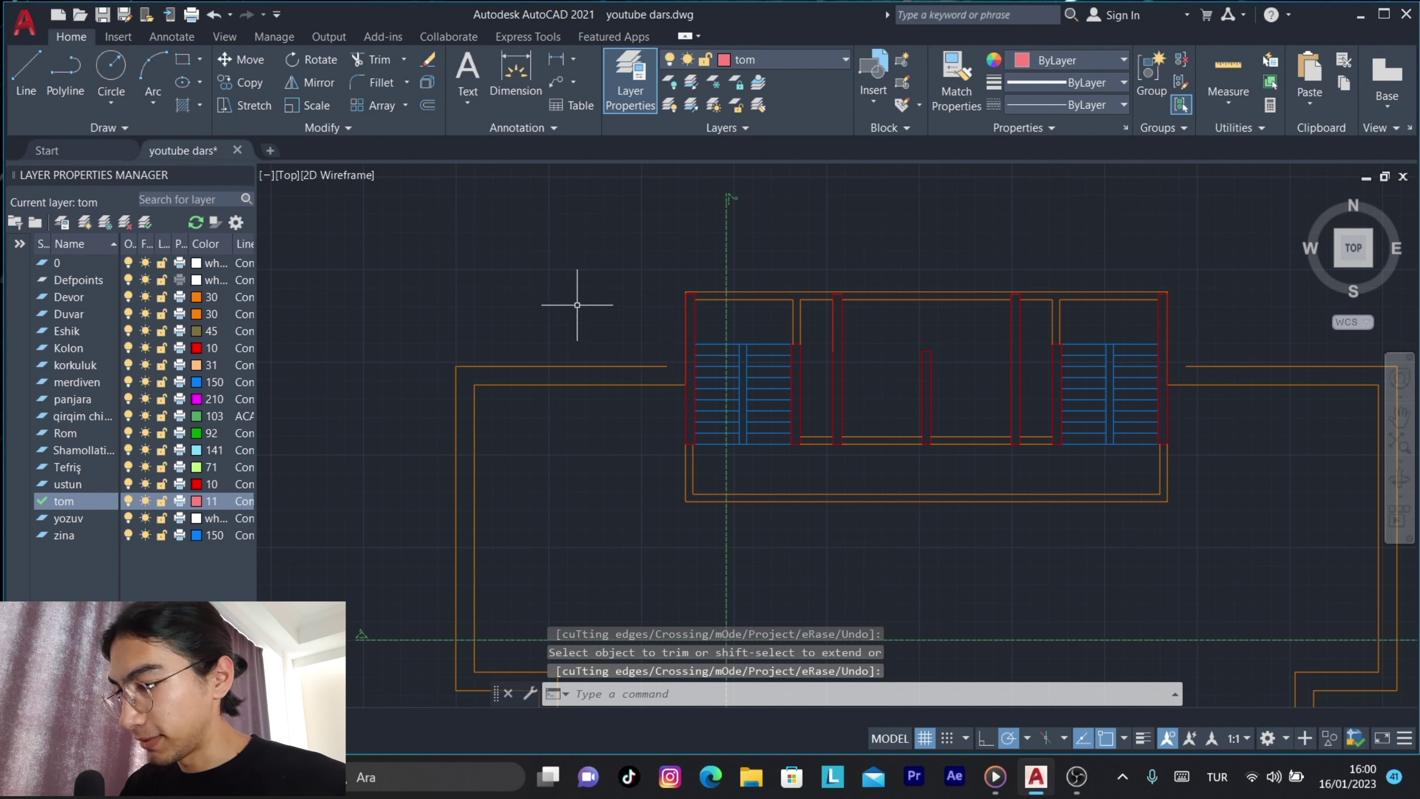
Extend the left and right horizontal lines out to the walls.
type("ex")
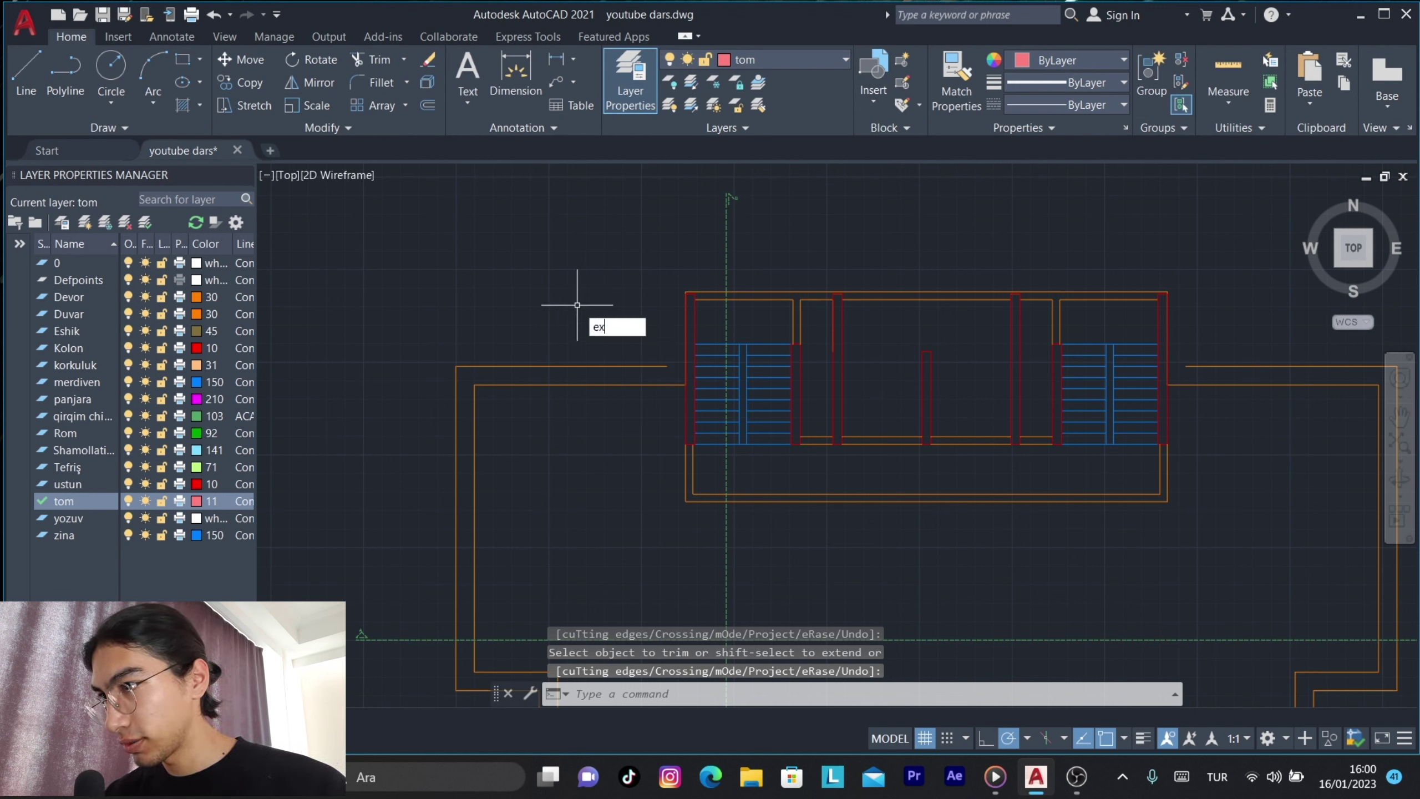
key("Return")
left_click(639, 365)
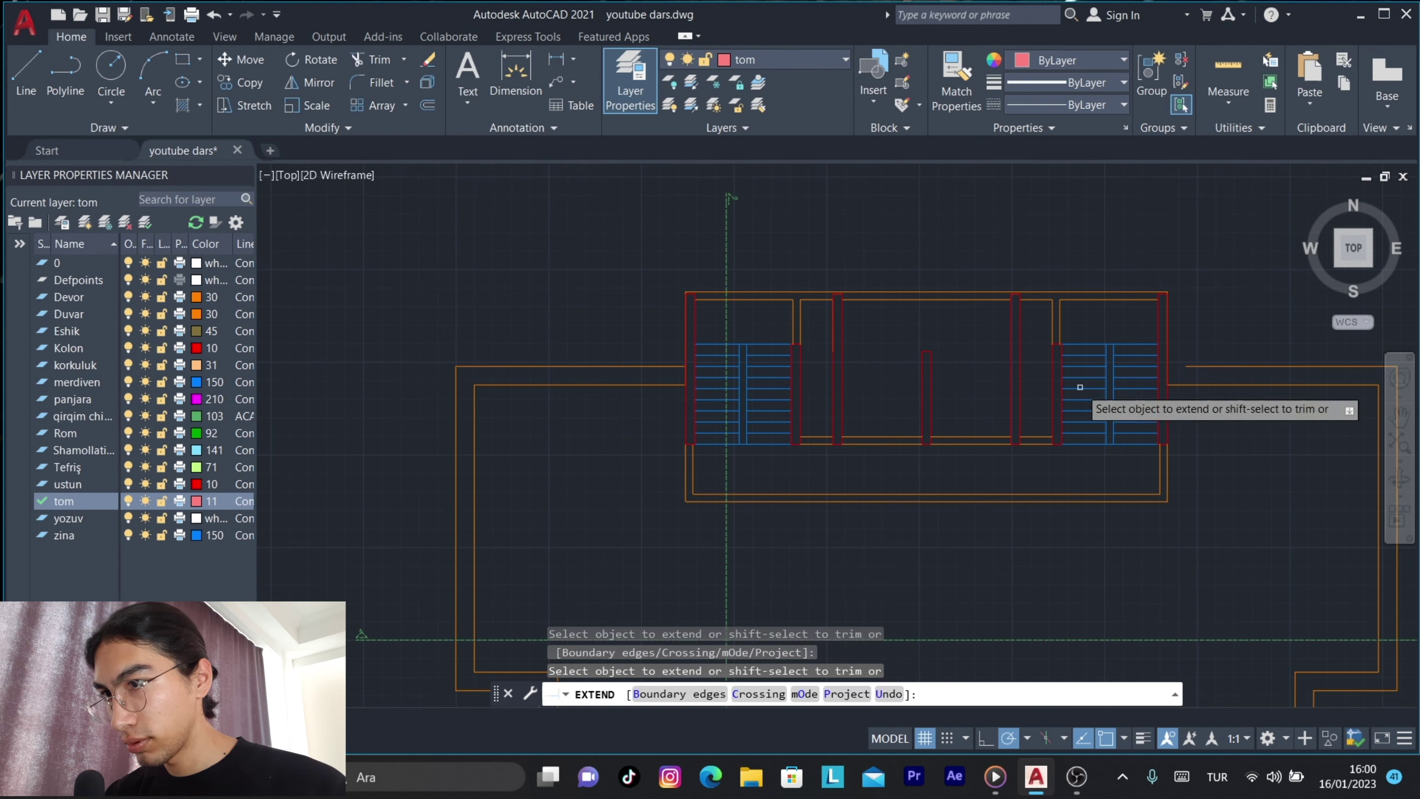
left_click(1205, 365)
key("Return")
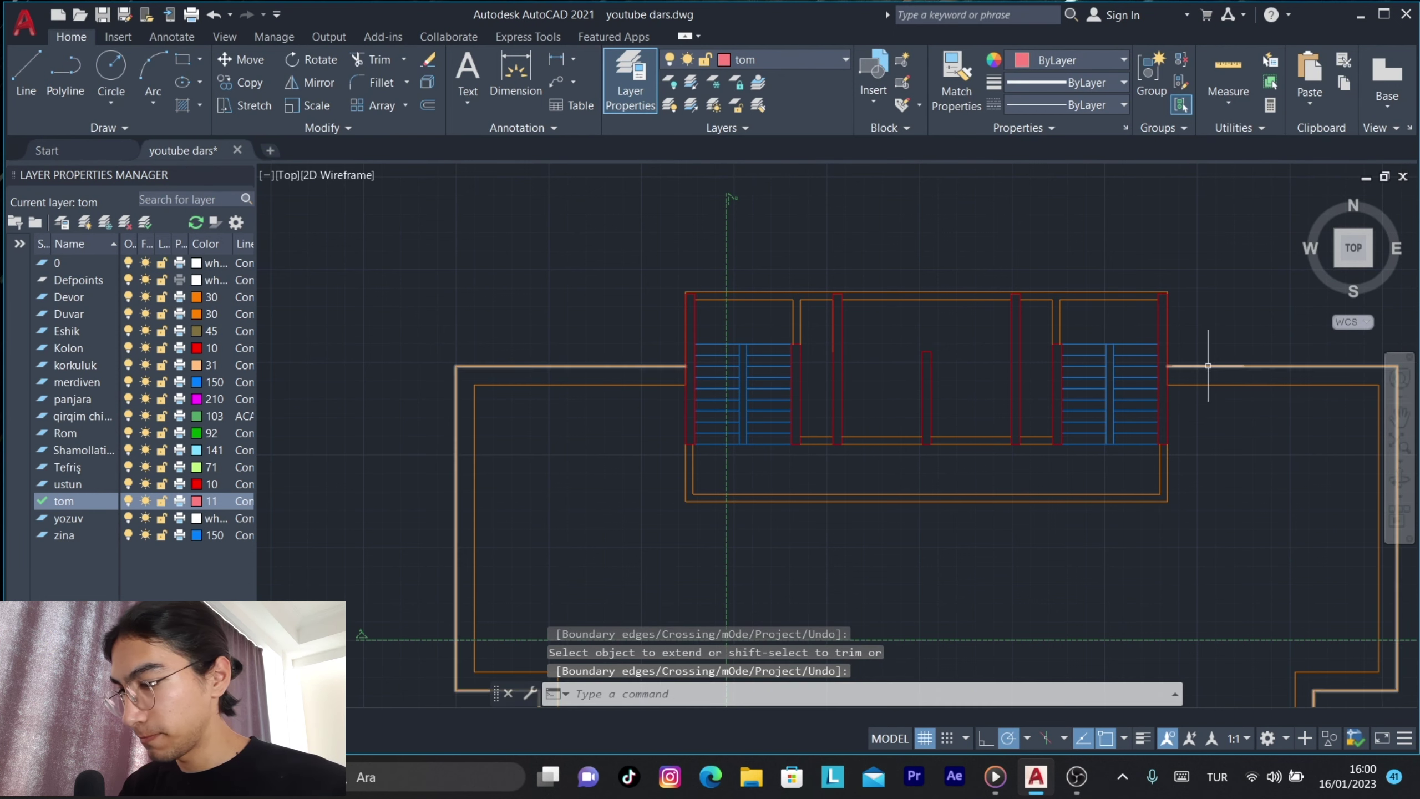
Select the new outer outline and begin offsetting it.
left_click(1204, 366)
middle_click_drag(1226, 460, 792, 433)
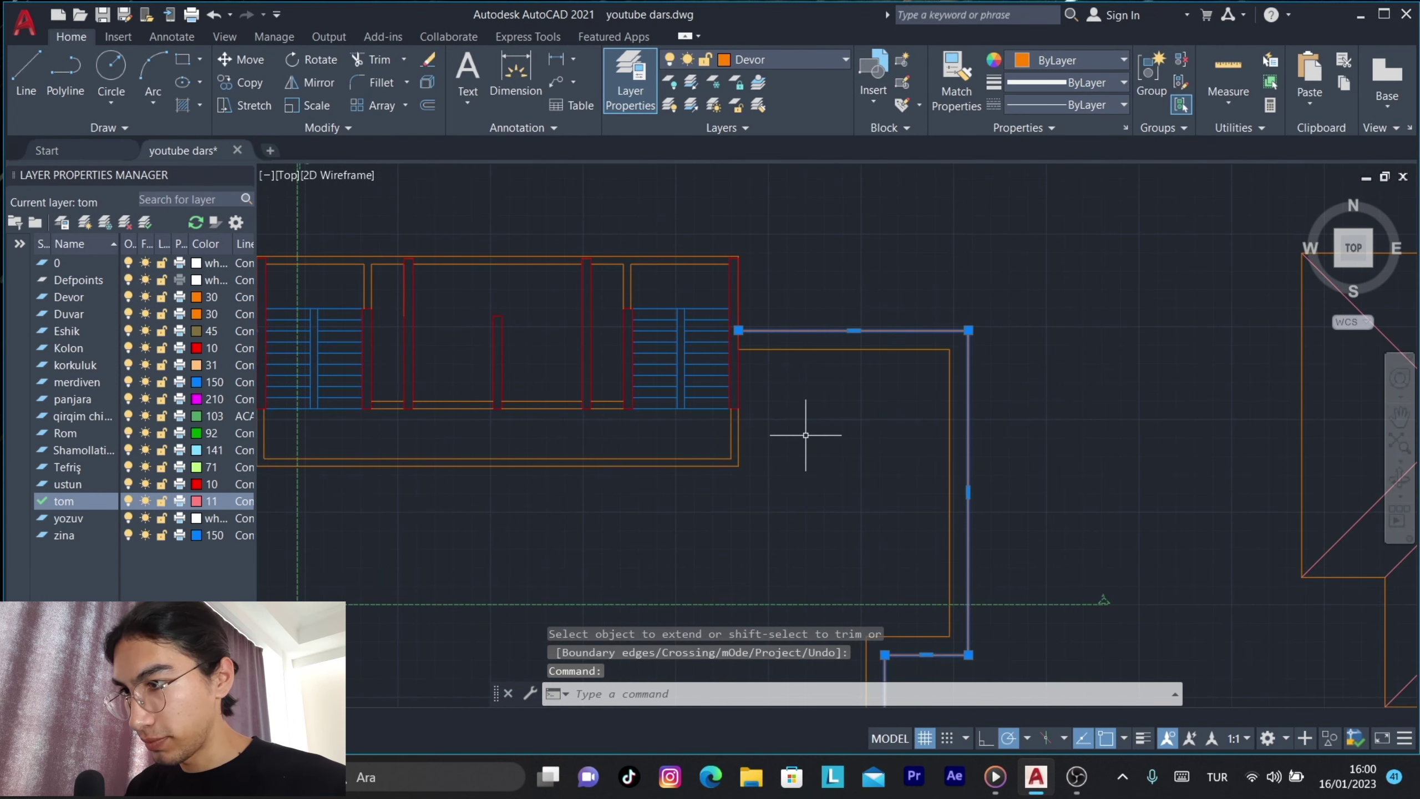
type("co")
key("Return")
scroll(769, 361, "down", 2)
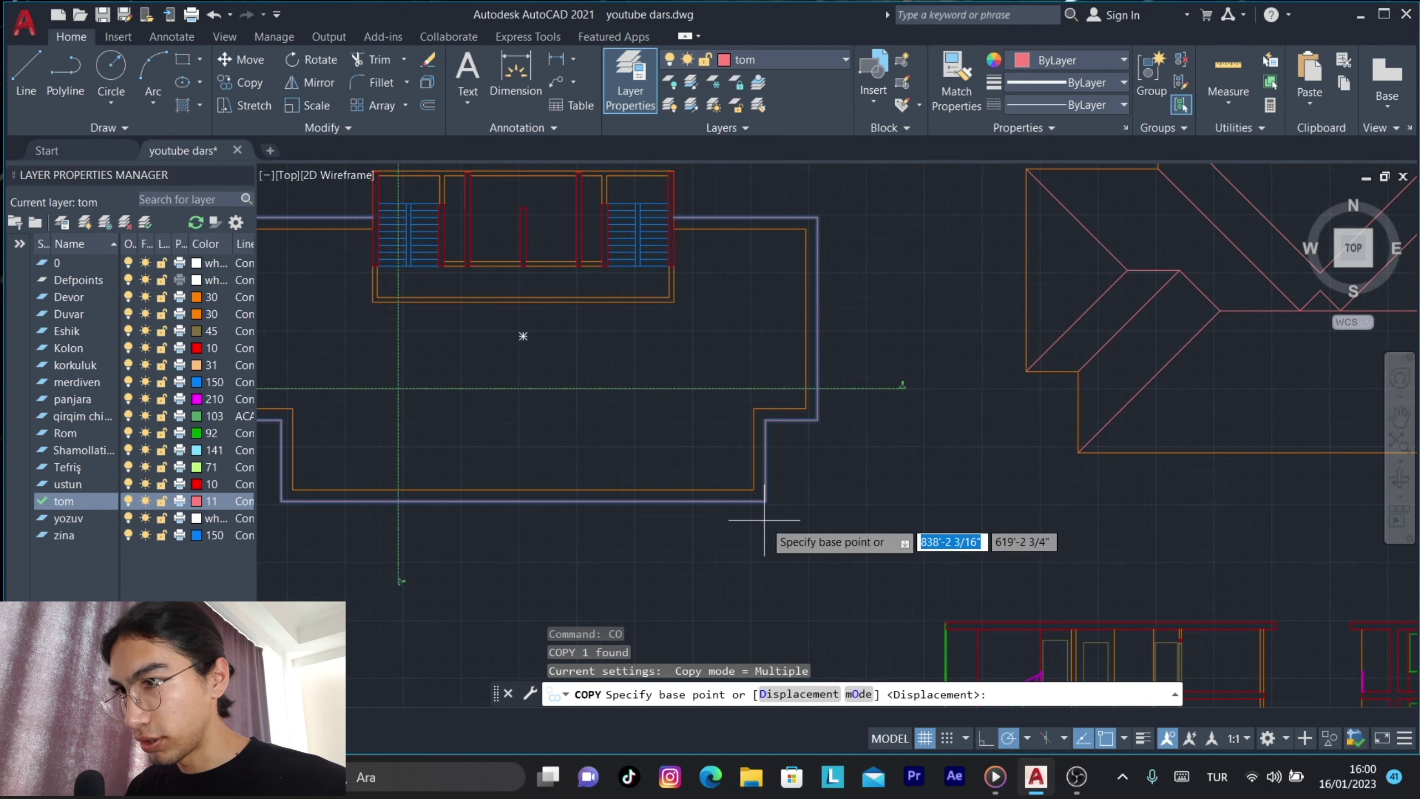
Copy the whole roof plan to the right of the original.
left_click(766, 501)
scroll(808, 514, "down", 3)
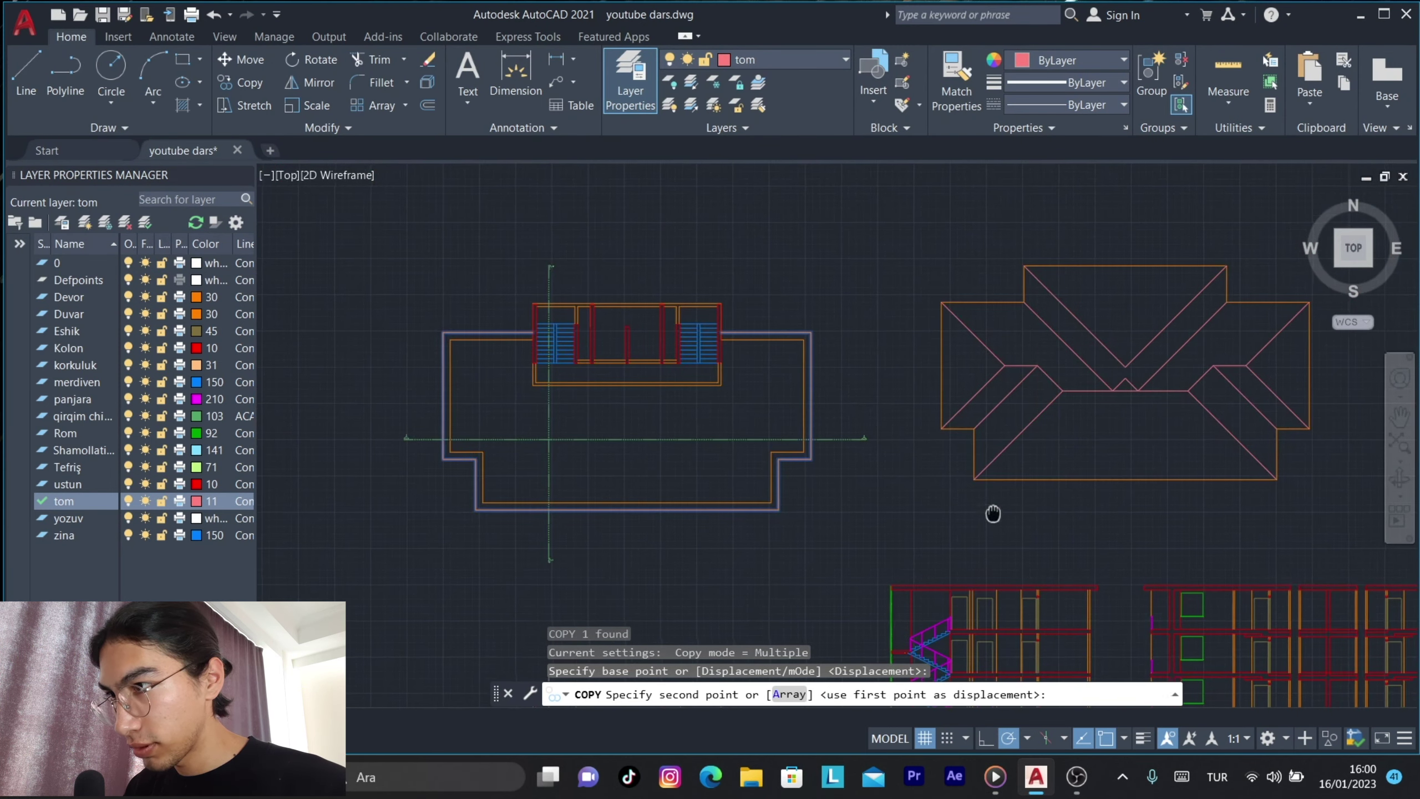
scroll(993, 507, "up", 2)
key("Escape")
left_click(1125, 504)
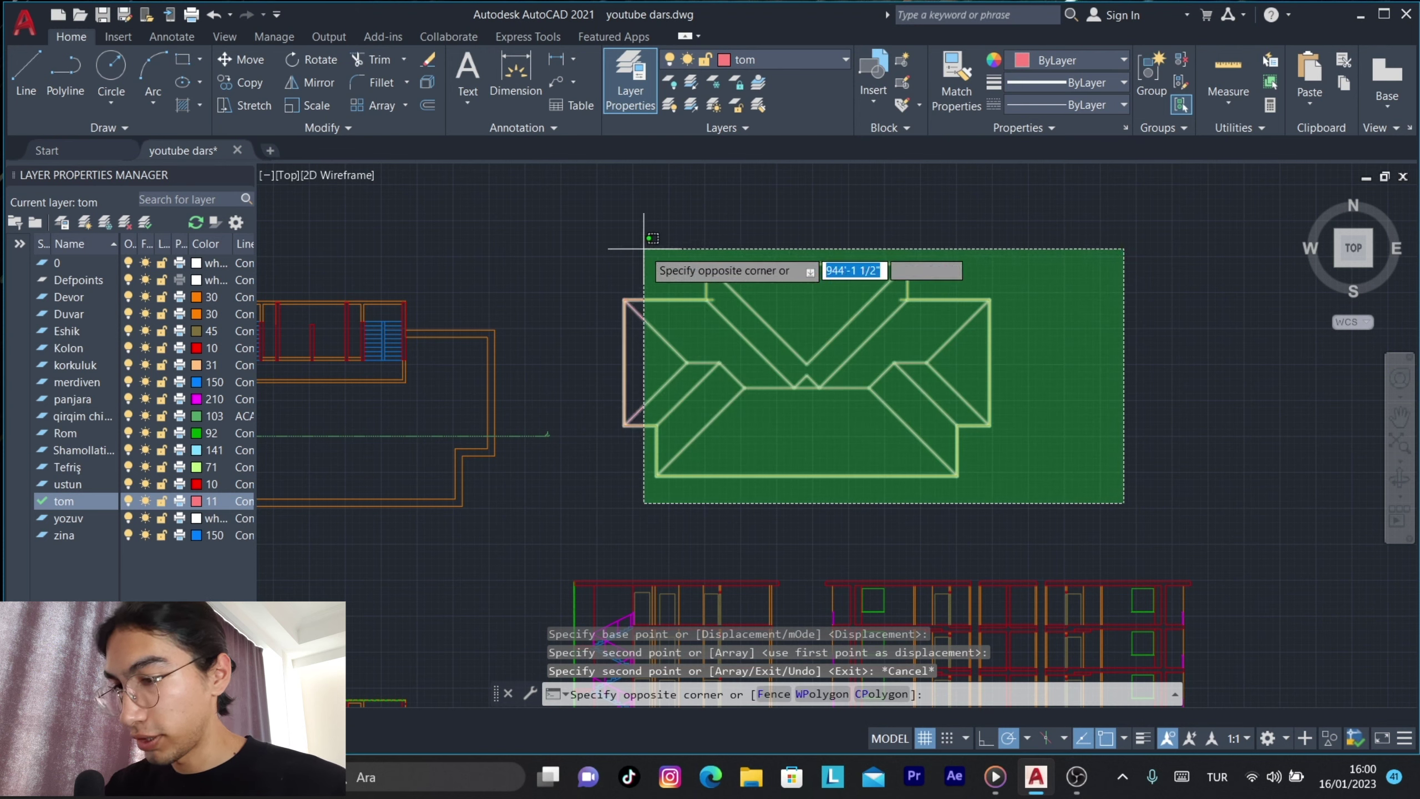
left_click(595, 224)
type("c")
key("Return")
left_click(657, 475)
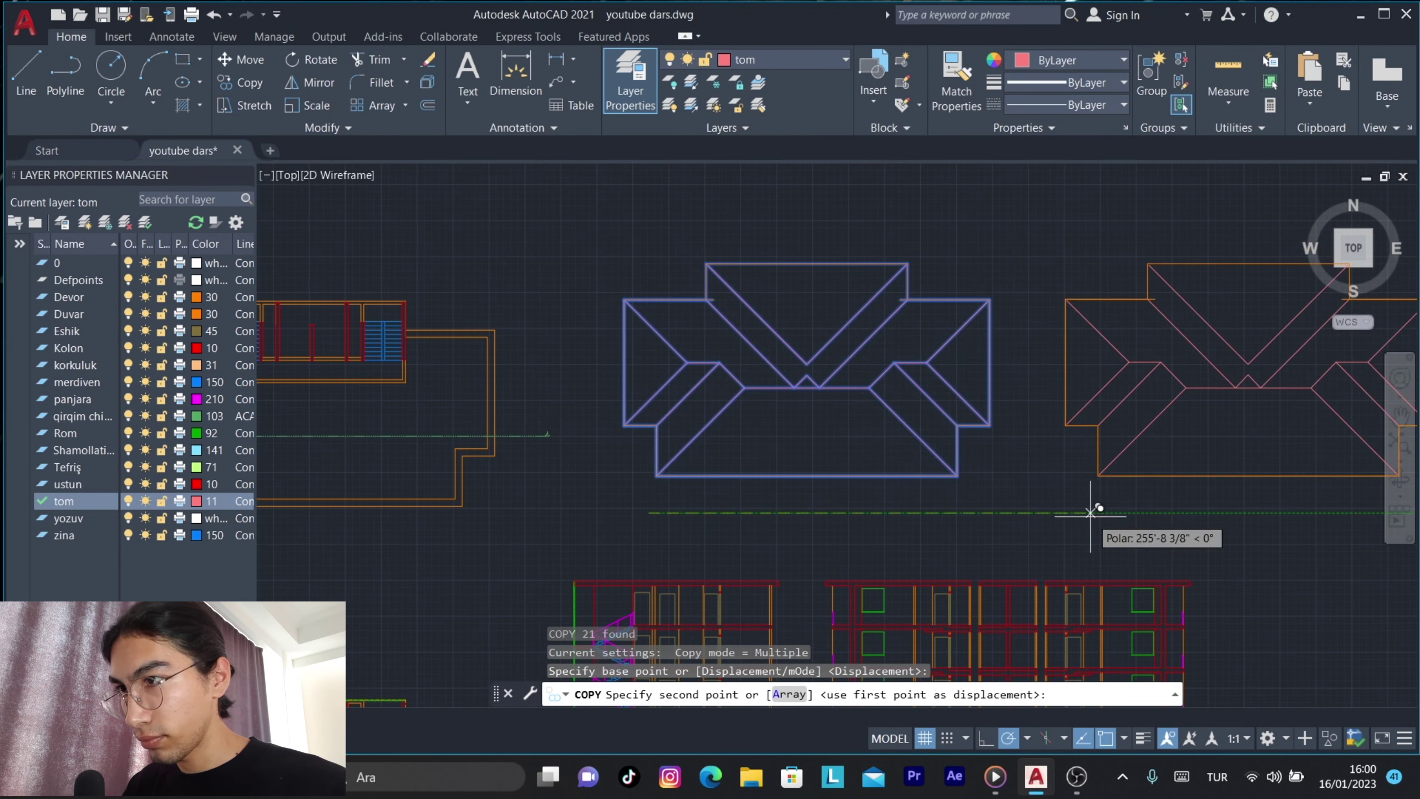
left_click(1099, 475)
key("Escape")
Delete the extra orange outline beside the roof copy.
left_click(1153, 296)
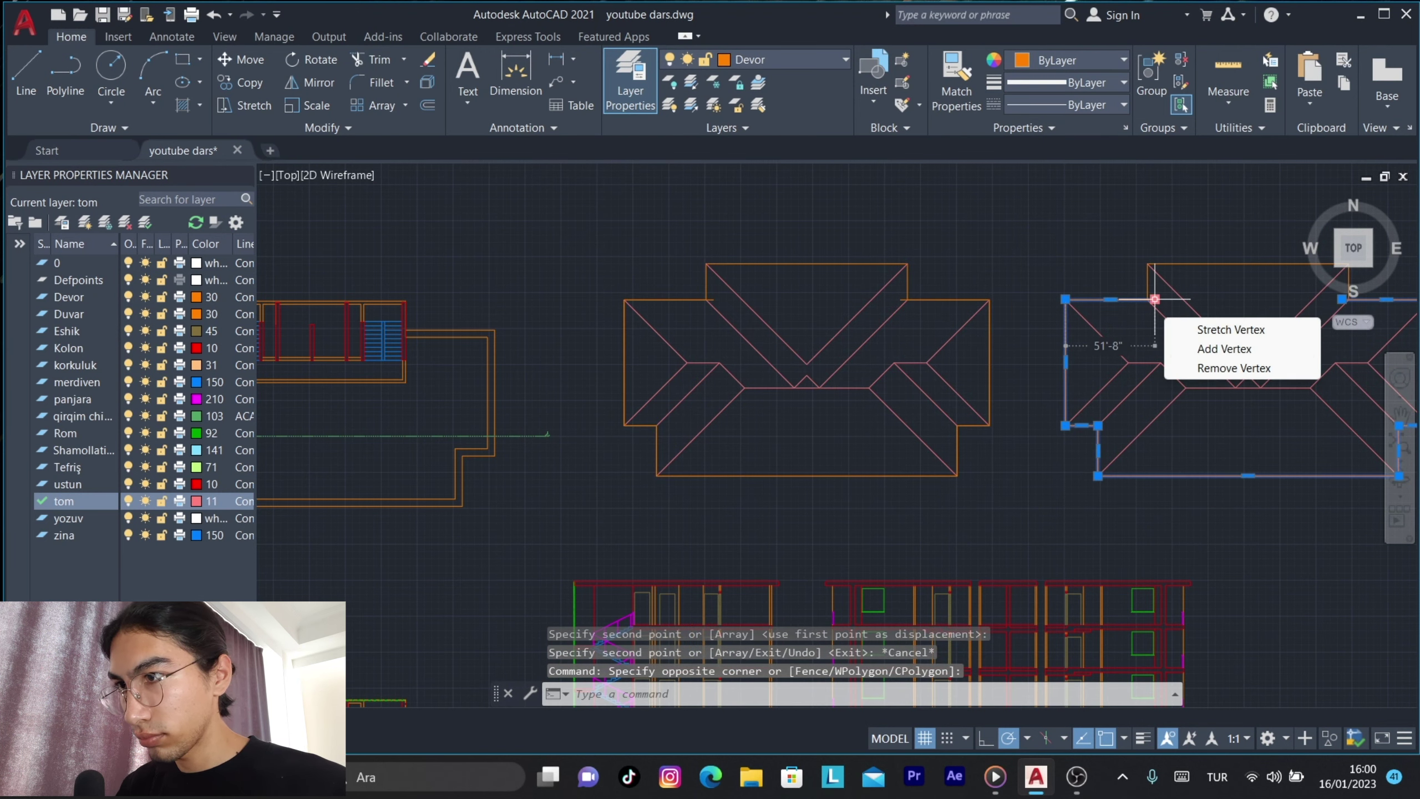
key("Delete")
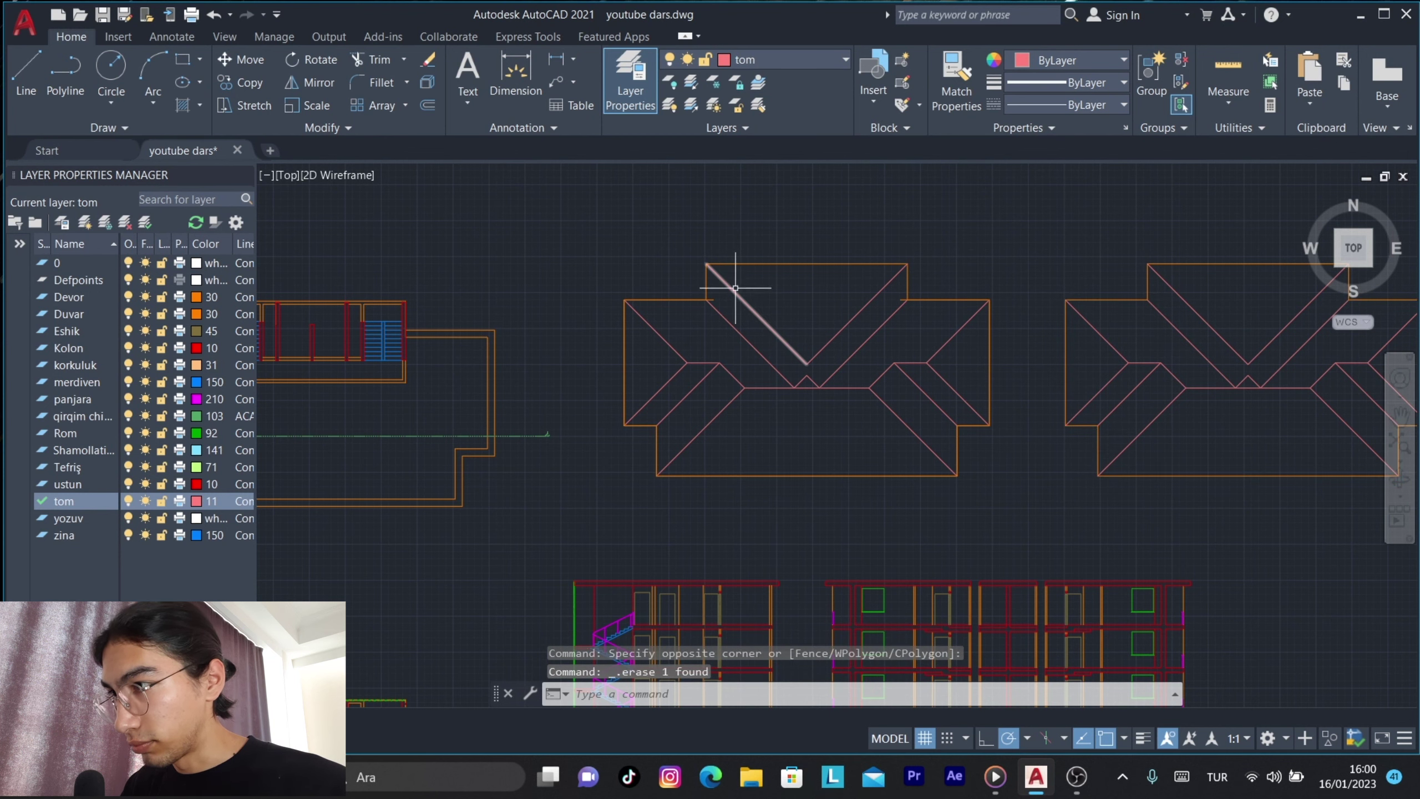
scroll(735, 288, "up", 2)
scroll(635, 257, "up", 2)
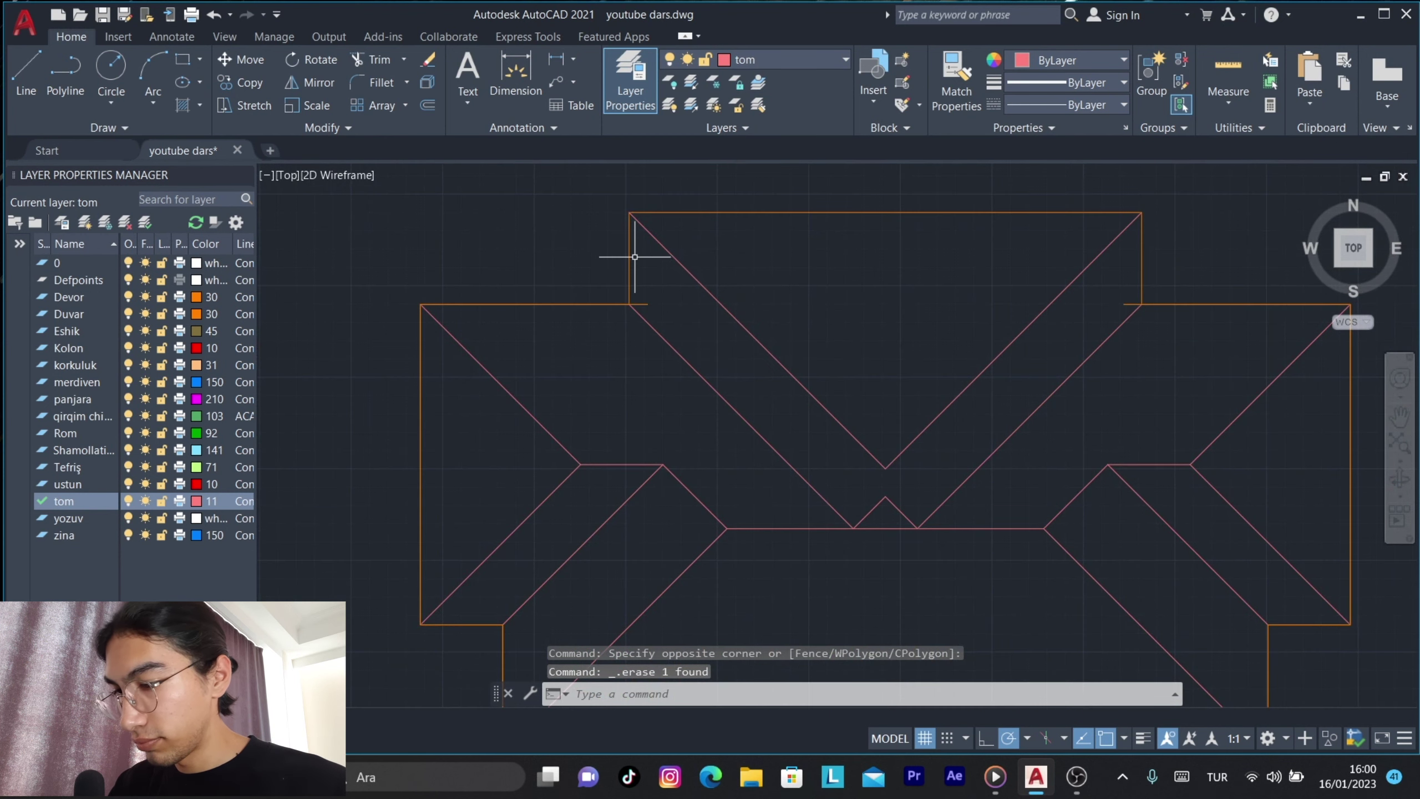
Attempt to move the stray diagonal hip lines, then cancel the move.
left_click(655, 326)
type("m")
key("space")
scroll(589, 292, "up", 3)
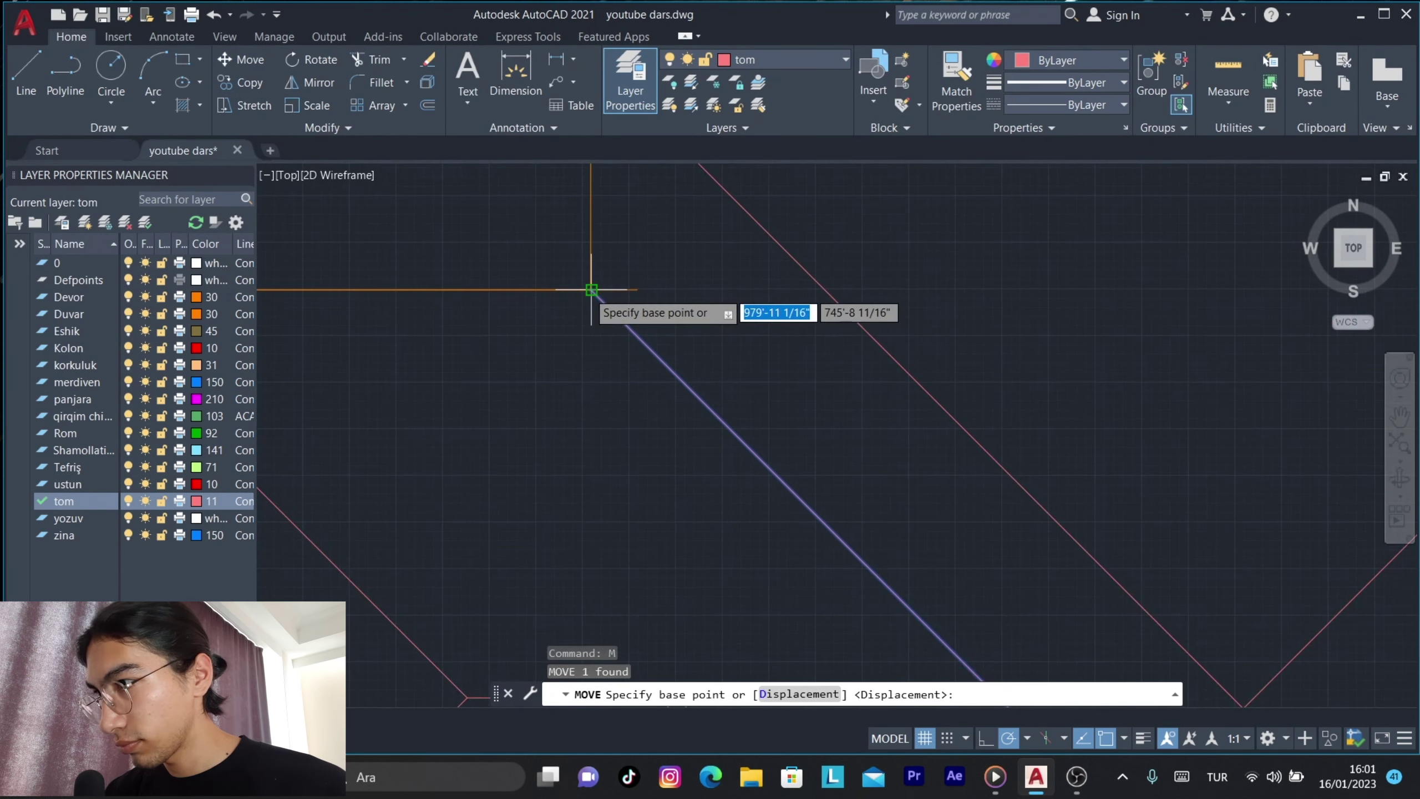
left_click(589, 292)
scroll(586, 276, "up", 2)
scroll(554, 292, "down", 3)
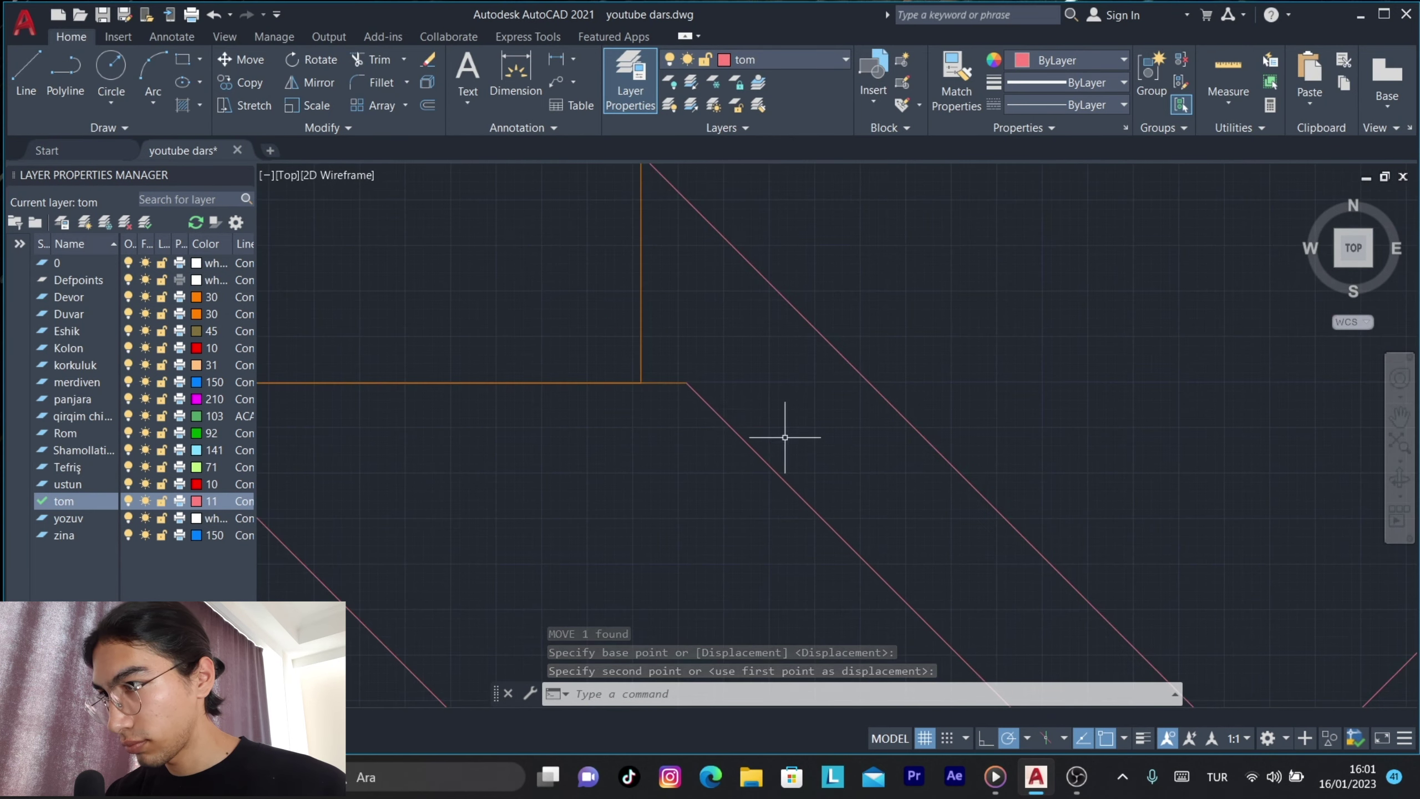
scroll(786, 438, "down", 2)
scroll(805, 358, "up", 4)
left_click(811, 327)
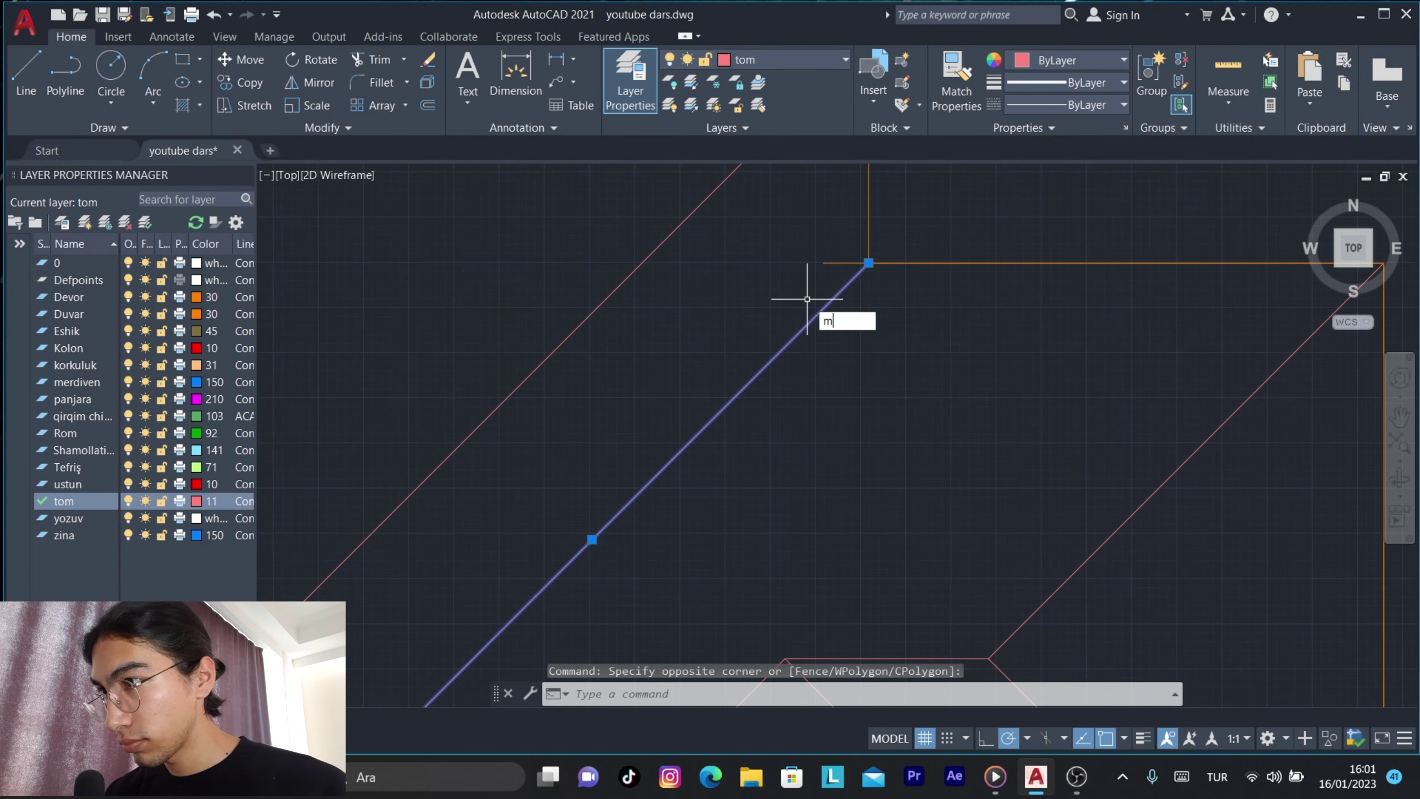
key("space")
left_click(868, 262)
scroll(808, 318, "down", 4)
scroll(634, 339, "up", 3)
scroll(846, 424, "up", 2)
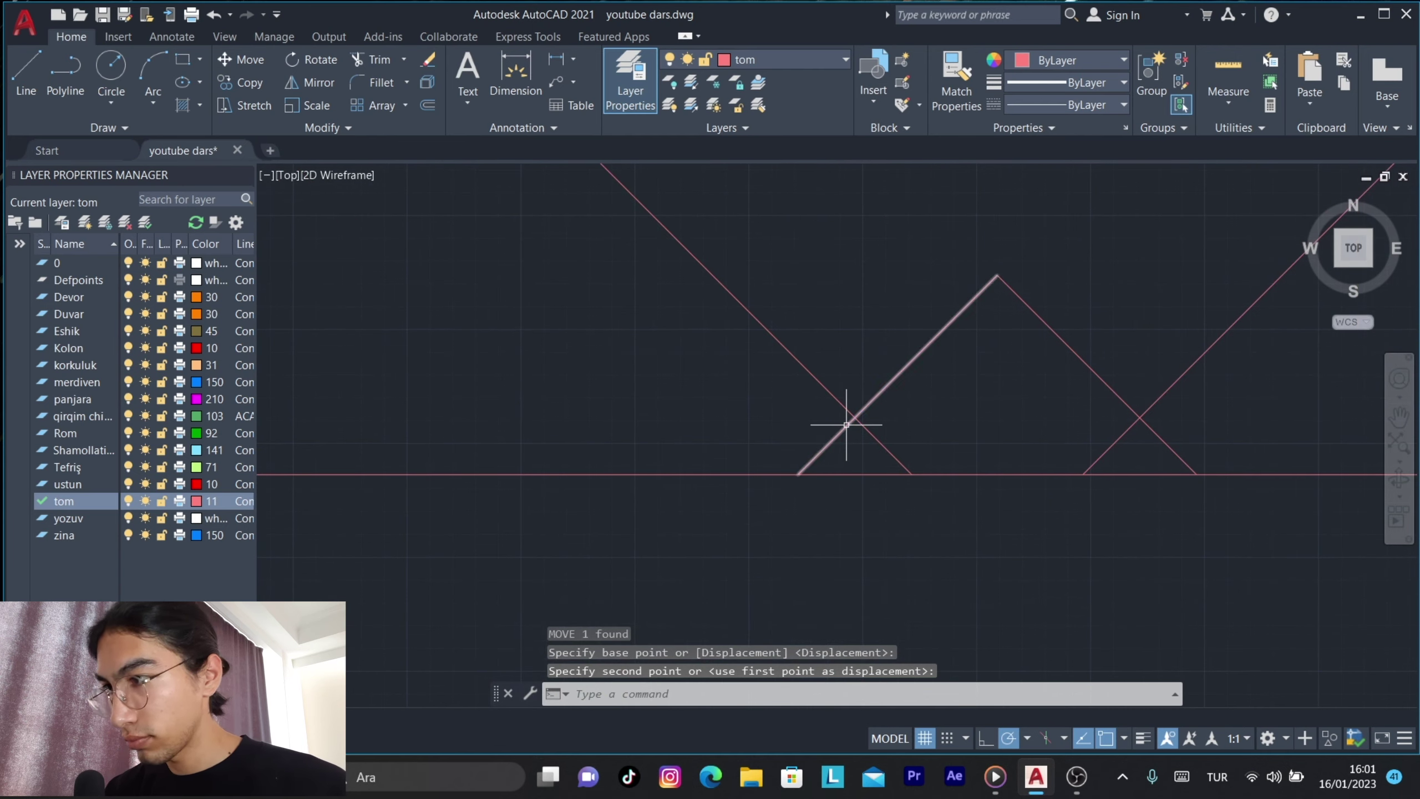
key("Escape")
Move the diagonal line so its lower end meets the eaves line.
type("m")
key("space")
left_click(798, 475)
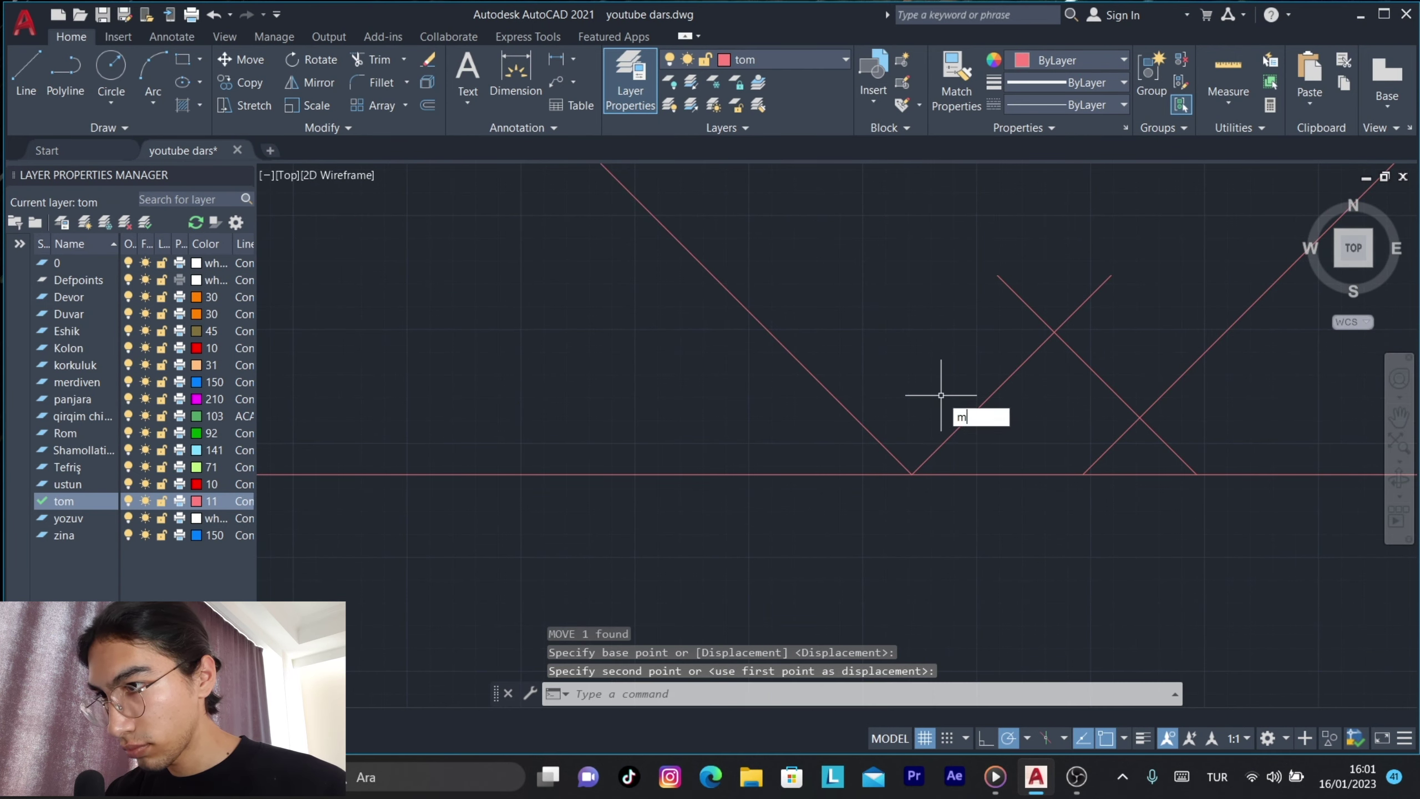
key("space")
left_click(1159, 440)
key("space")
left_click(1163, 442)
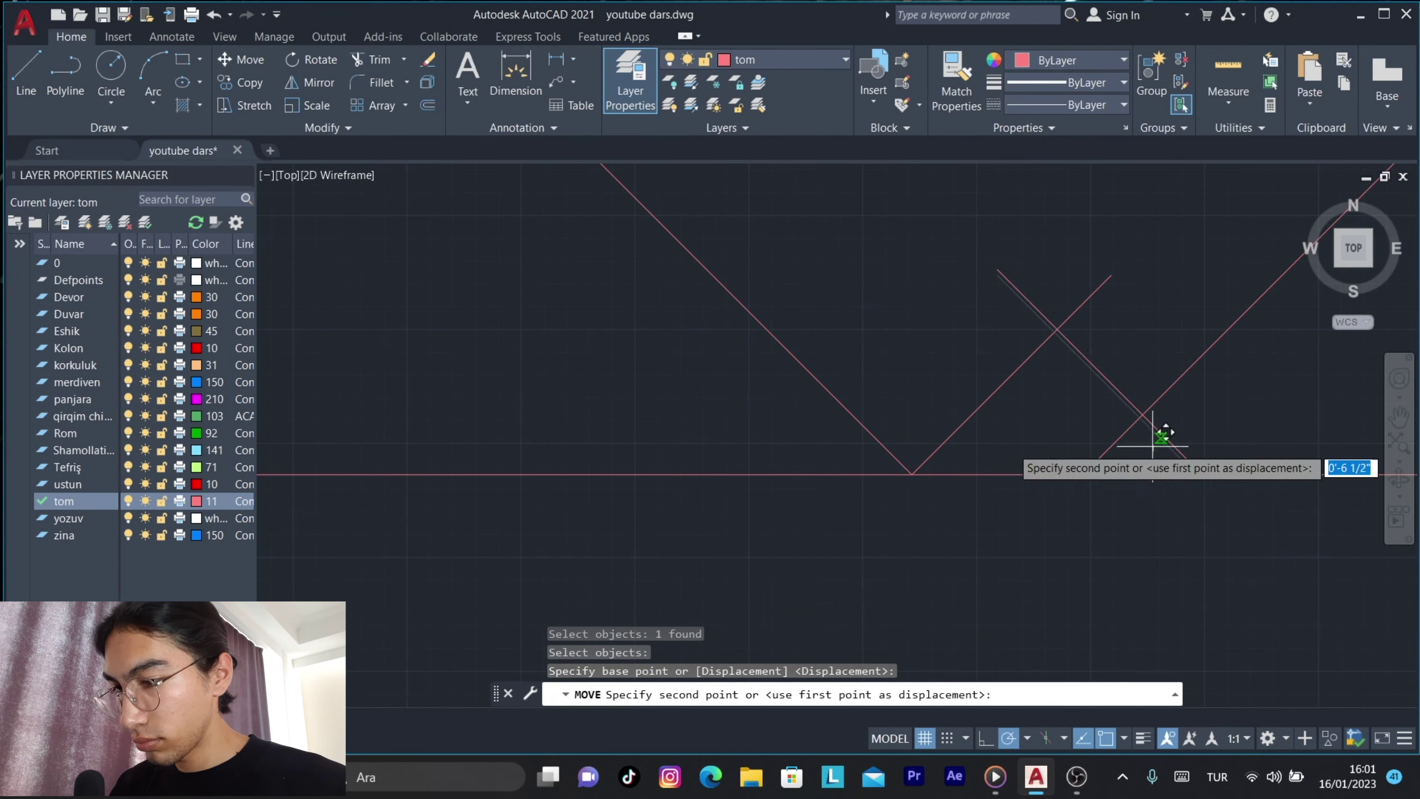
Move the right diagonal line so its end sits on the eaves line.
type("M")
key("Return")
left_click(1186, 442)
key("space")
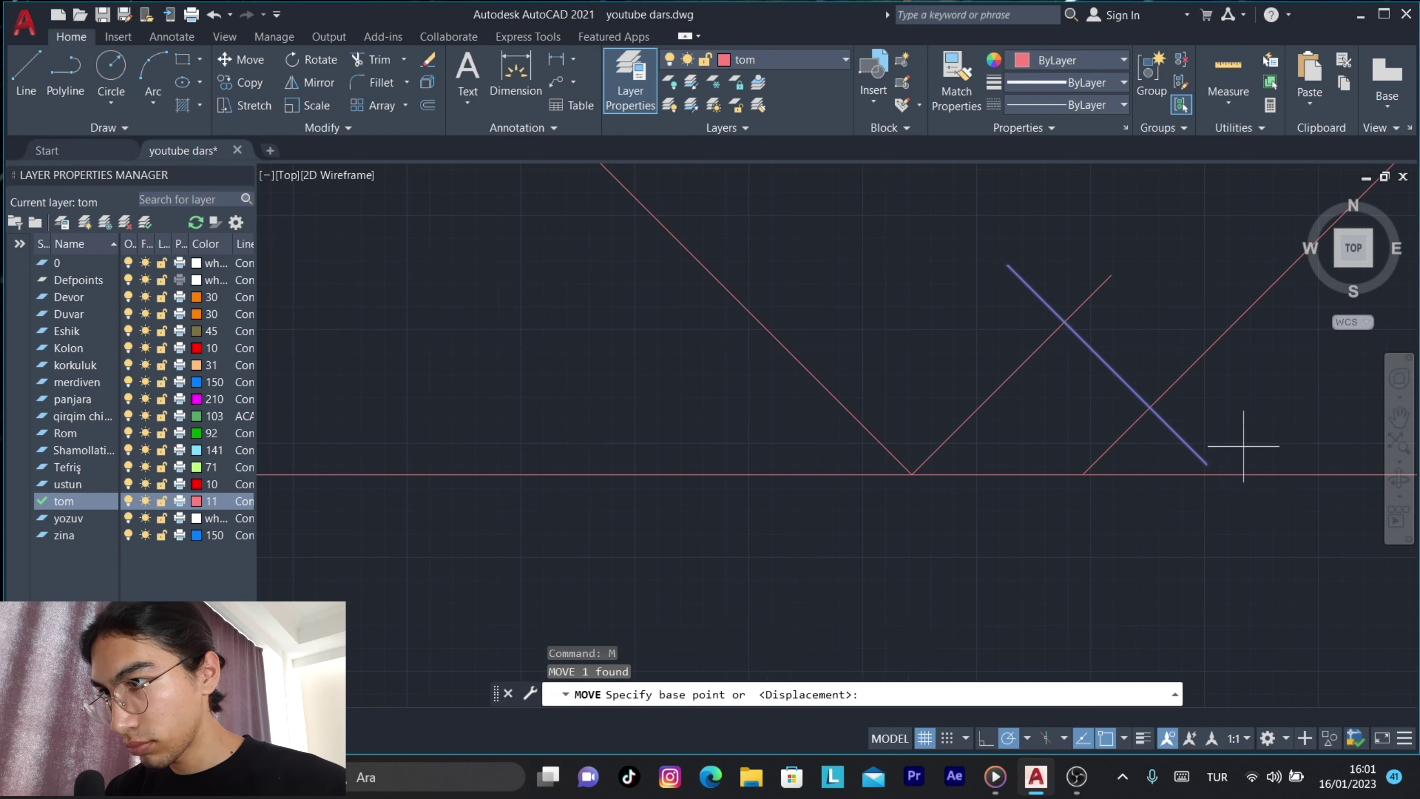
left_click(1202, 465)
left_click(1082, 475)
scroll(1063, 330, "down", 4)
type("tr")
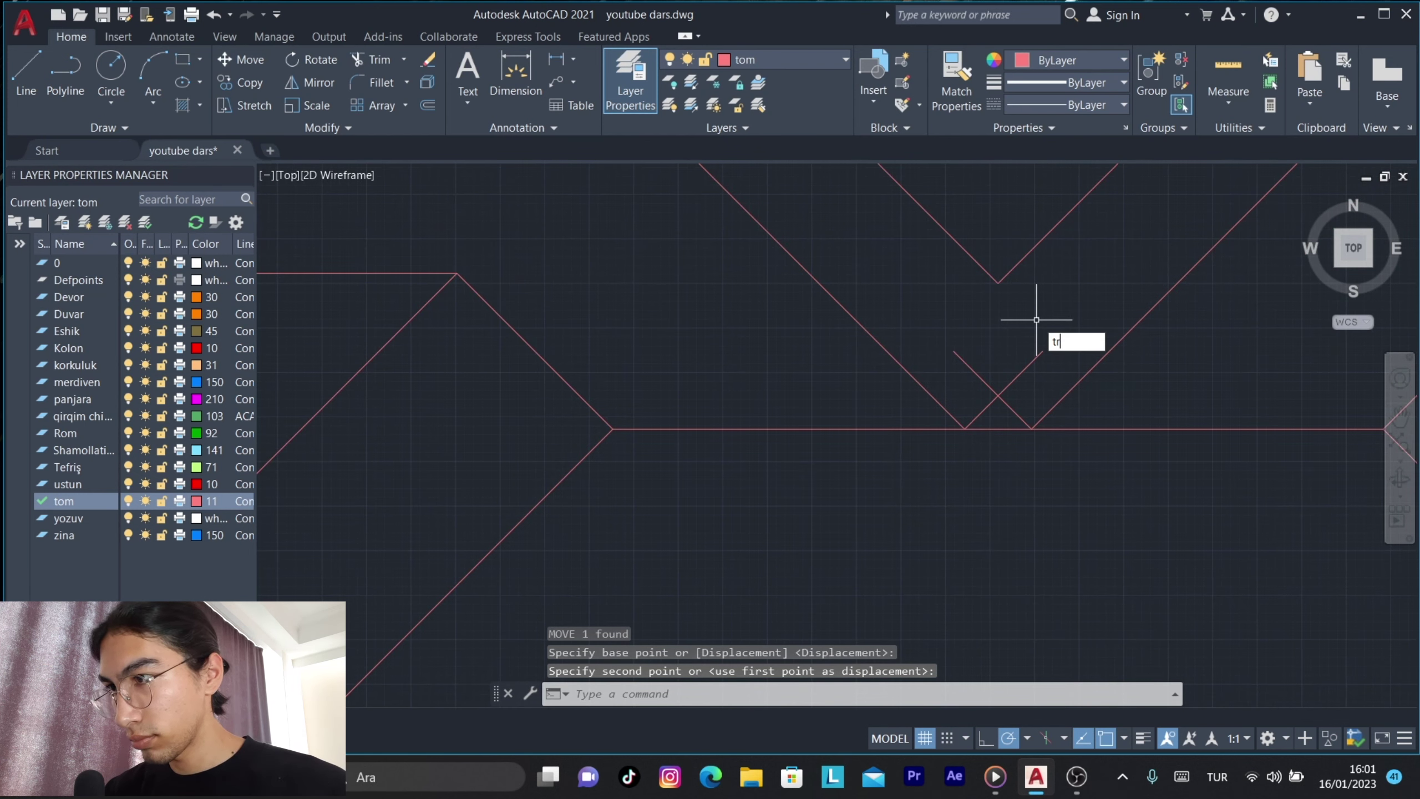
Trim the small crossing segment at the valley.
key("Return")
left_click(973, 371)
key("Escape")
Draw a vertical line down from the V vertex.
type("l")
key("Return")
left_click(998, 282)
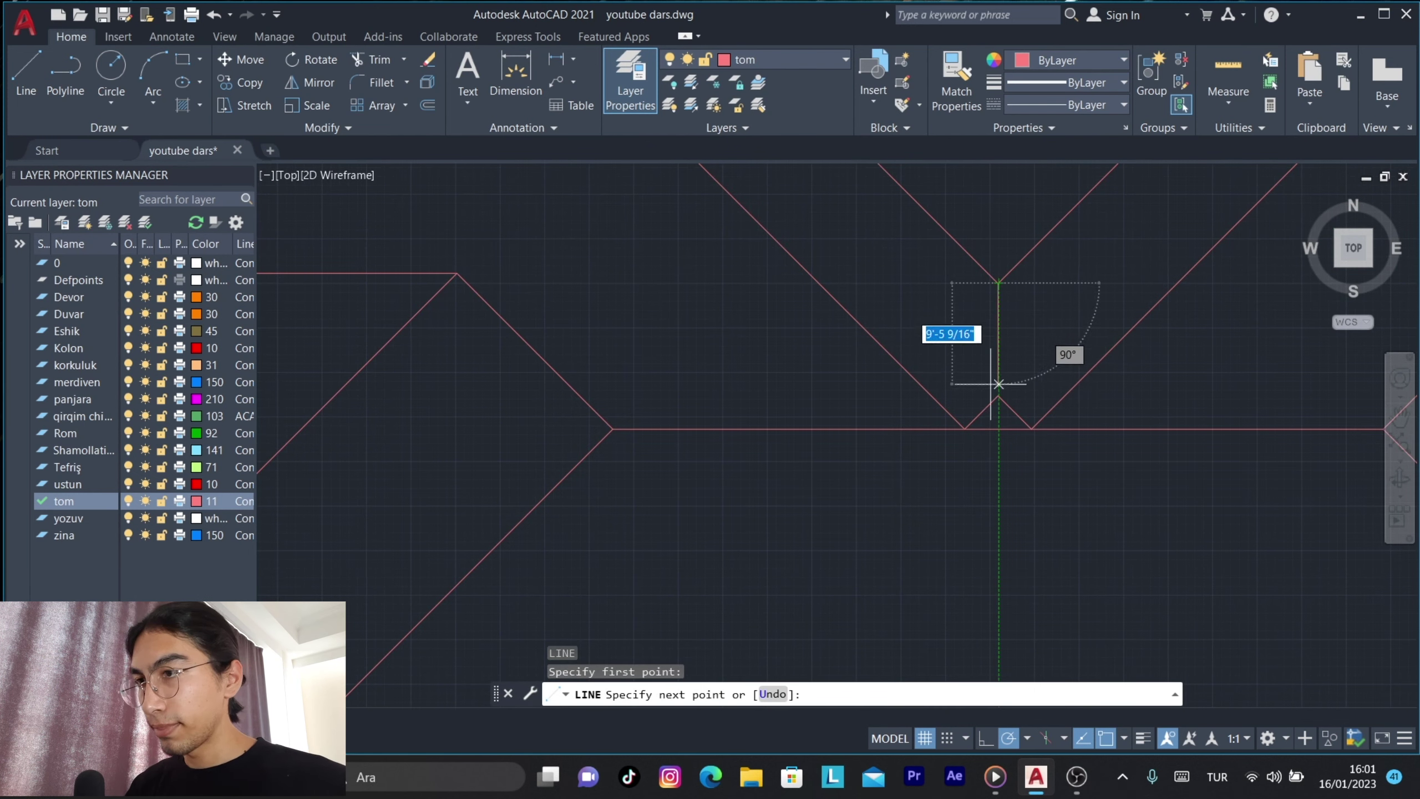
left_click(998, 383)
key("Escape")
scroll(670, 392, "down", 5)
scroll(260, 306, "up", 1)
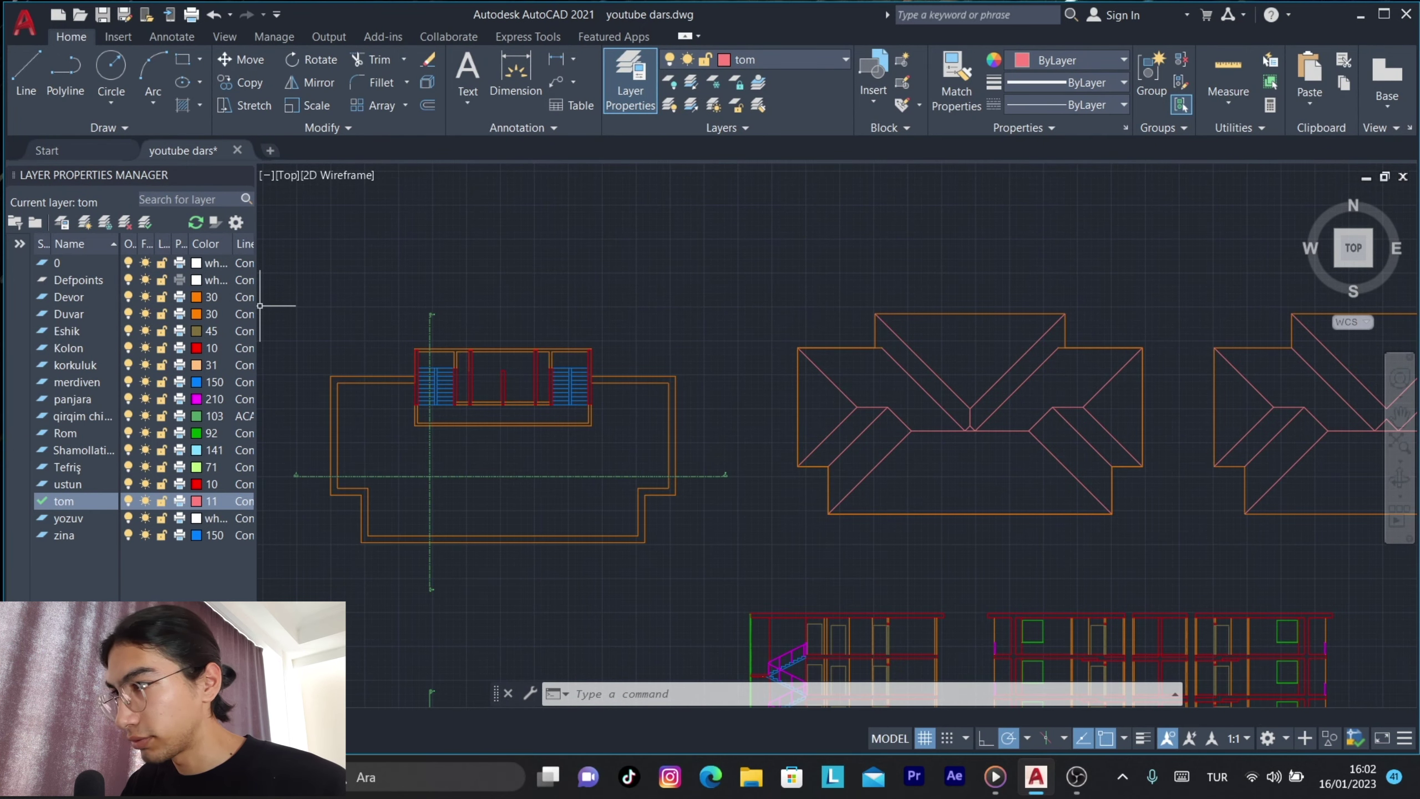
Make Devor the current layer and trace the wall outline with a polyline.
left_click(215, 223)
key("Return")
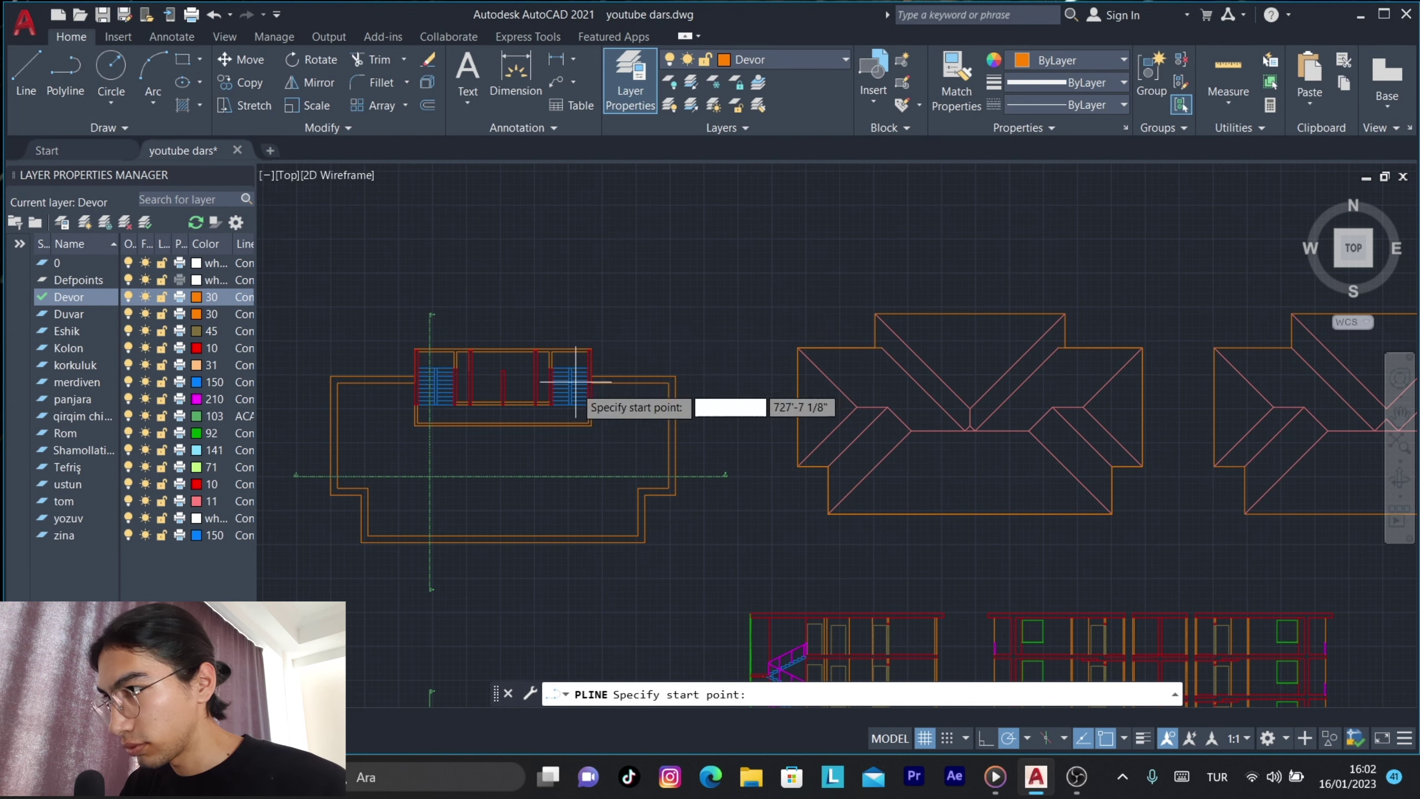
scroll(385, 400, "up", 6)
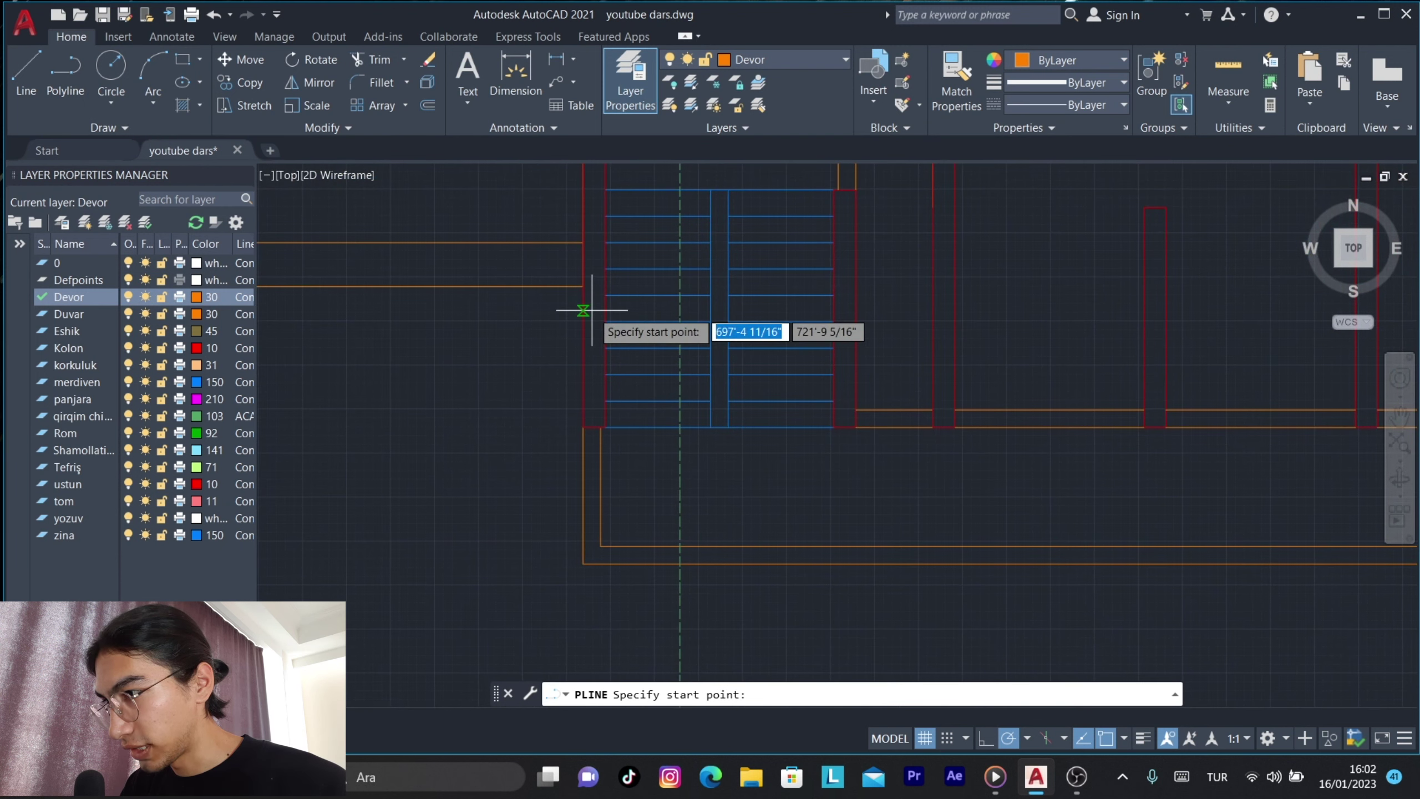
left_click(582, 555)
scroll(546, 421, "down", 5)
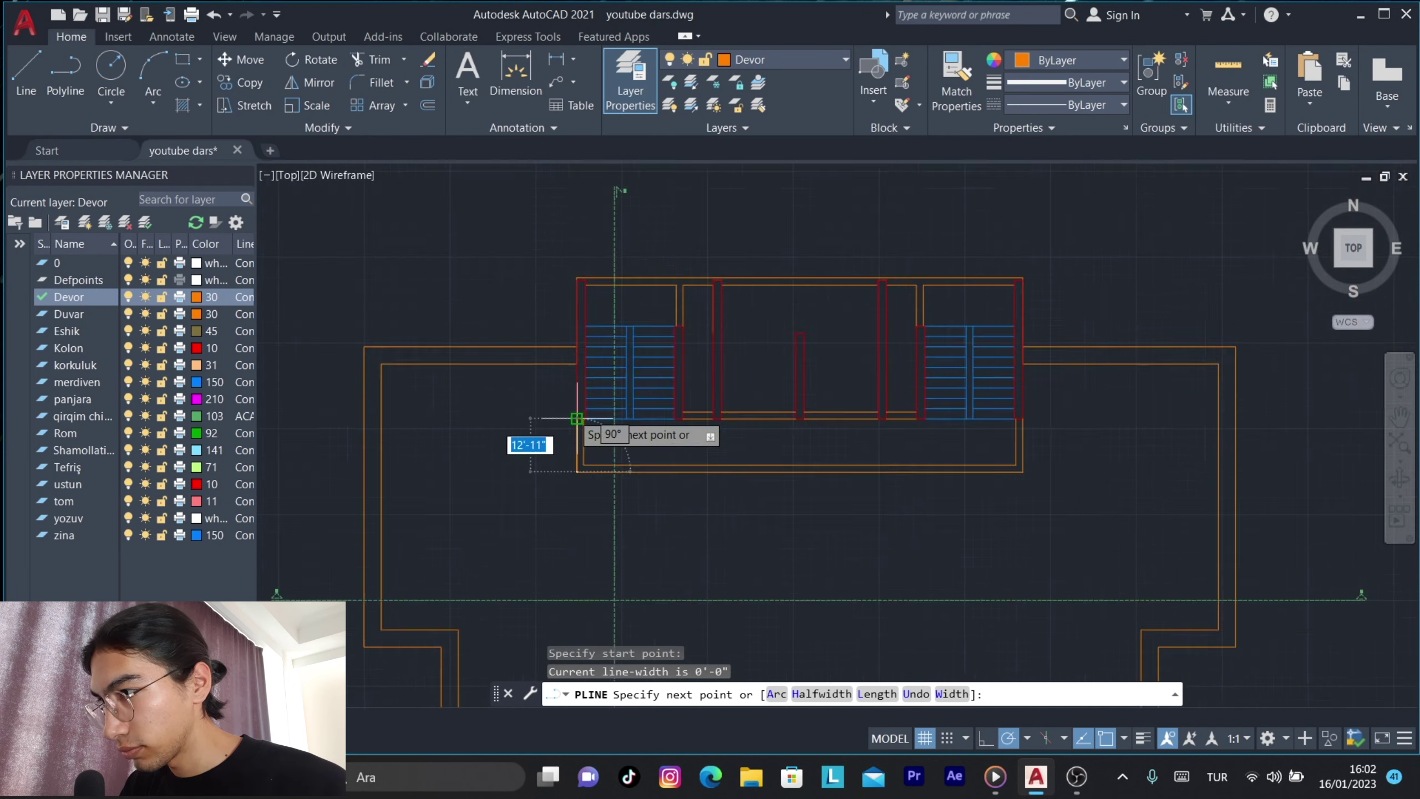
scroll(565, 445, "up", 4)
scroll(738, 491, "down", 4)
scroll(503, 385, "up", 6)
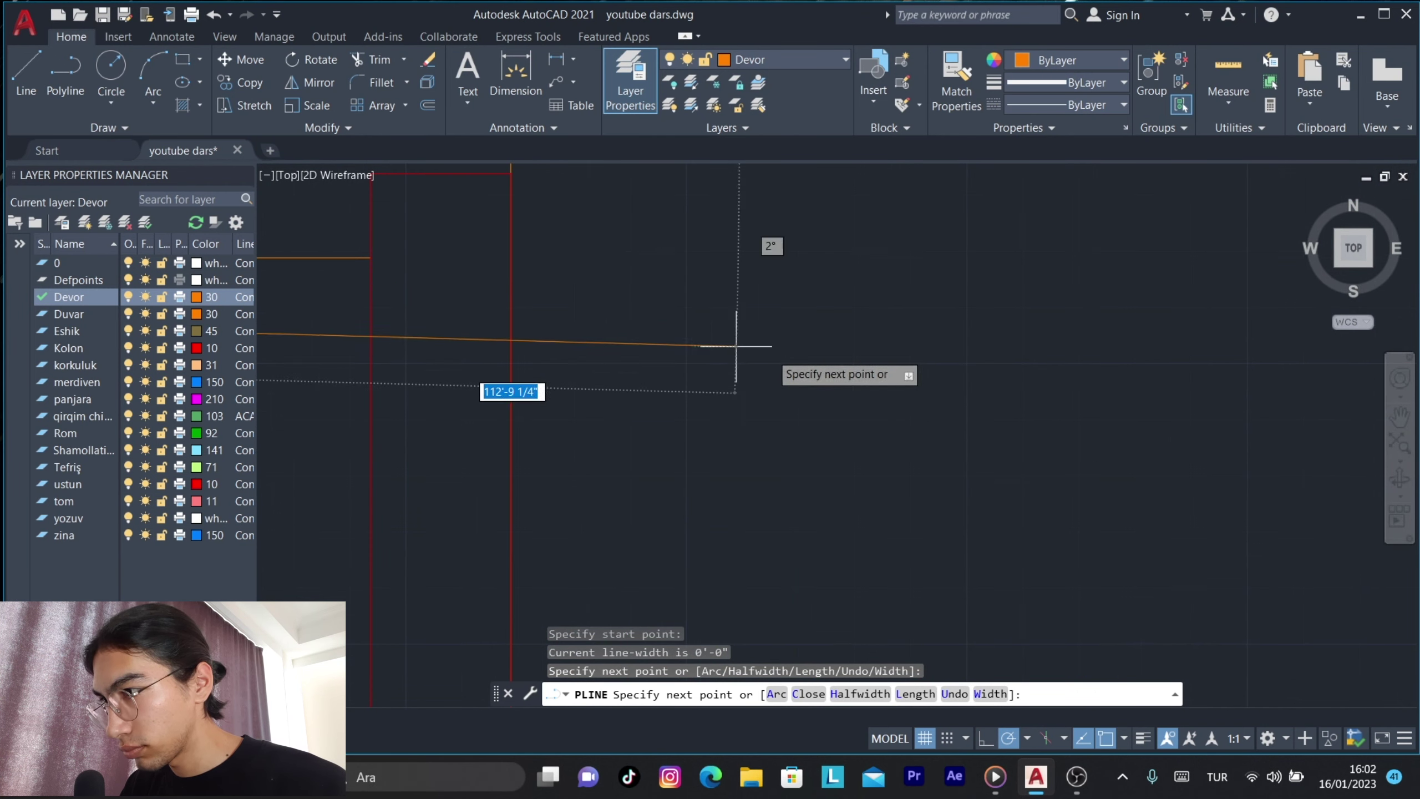
scroll(651, 476, "down", 3)
left_click(659, 475)
scroll(668, 485, "up", 3)
scroll(668, 485, "down", 4)
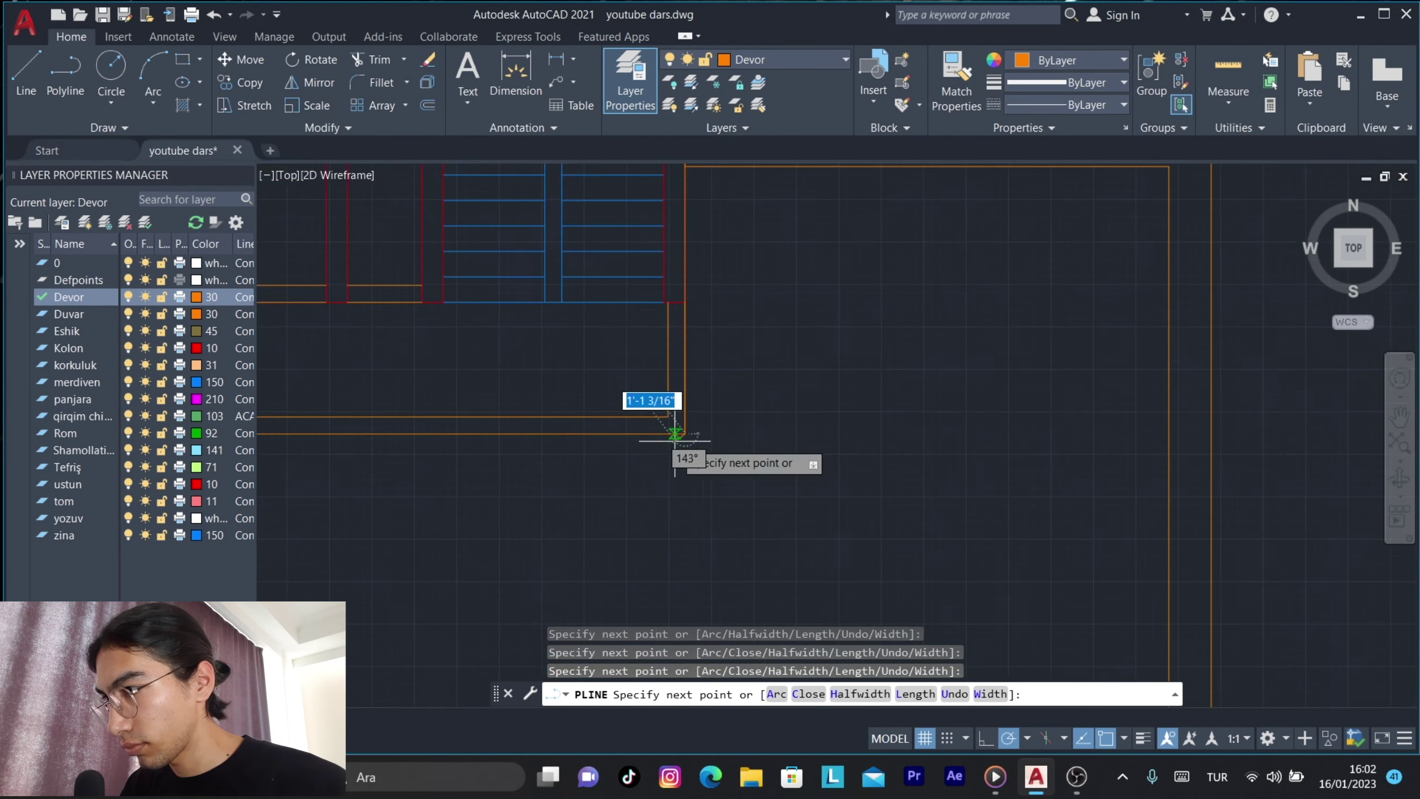
middle_click_drag(672, 444, 412, 428)
key("Escape")
Select the new outline polyline and start moving it (M) from a base point.
left_click(458, 428)
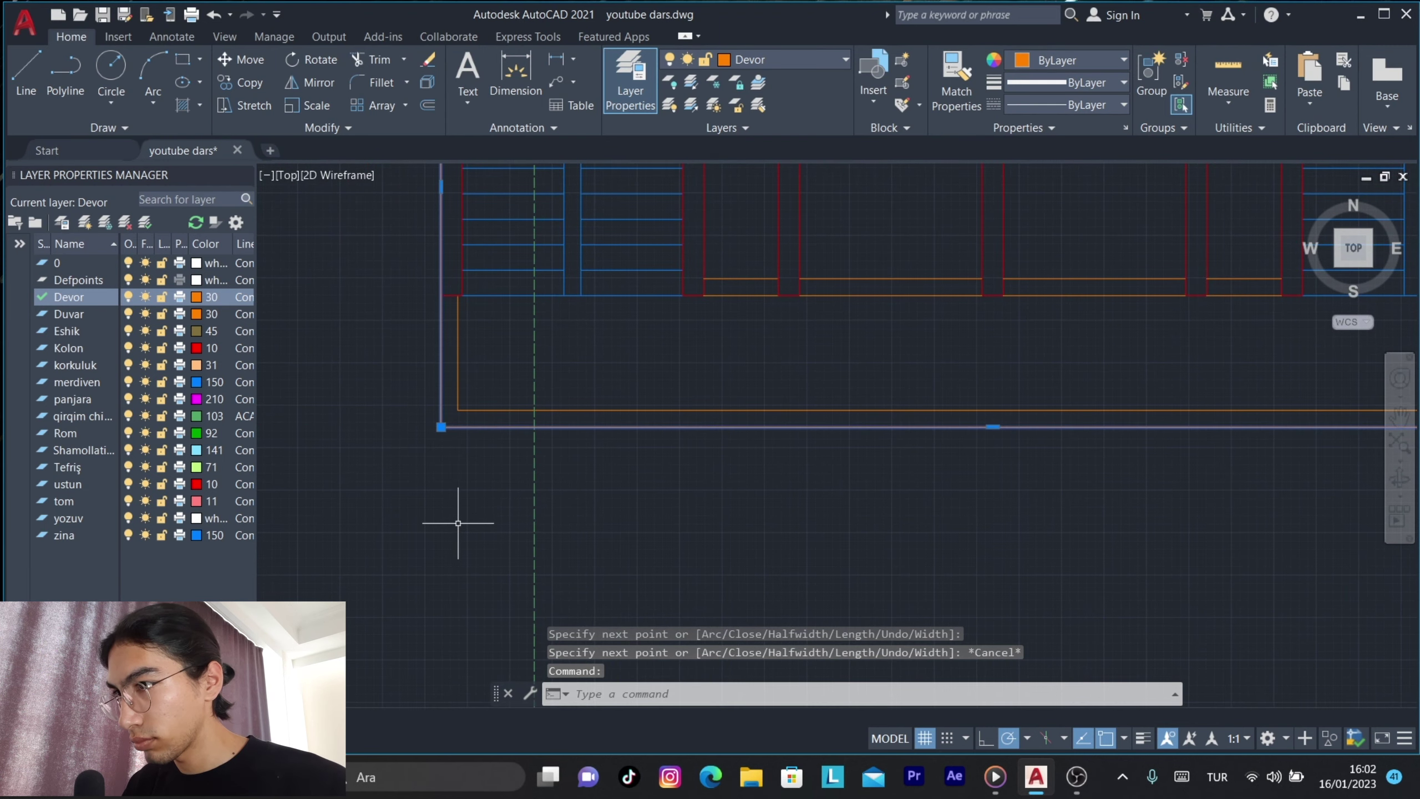
type("m")
key("Return")
scroll(459, 475, "down", 4)
left_click(1079, 349)
Place the outline on the roof plan and fence-trim the roof lines inside it.
middle_click_drag(1079, 350, 324, 378)
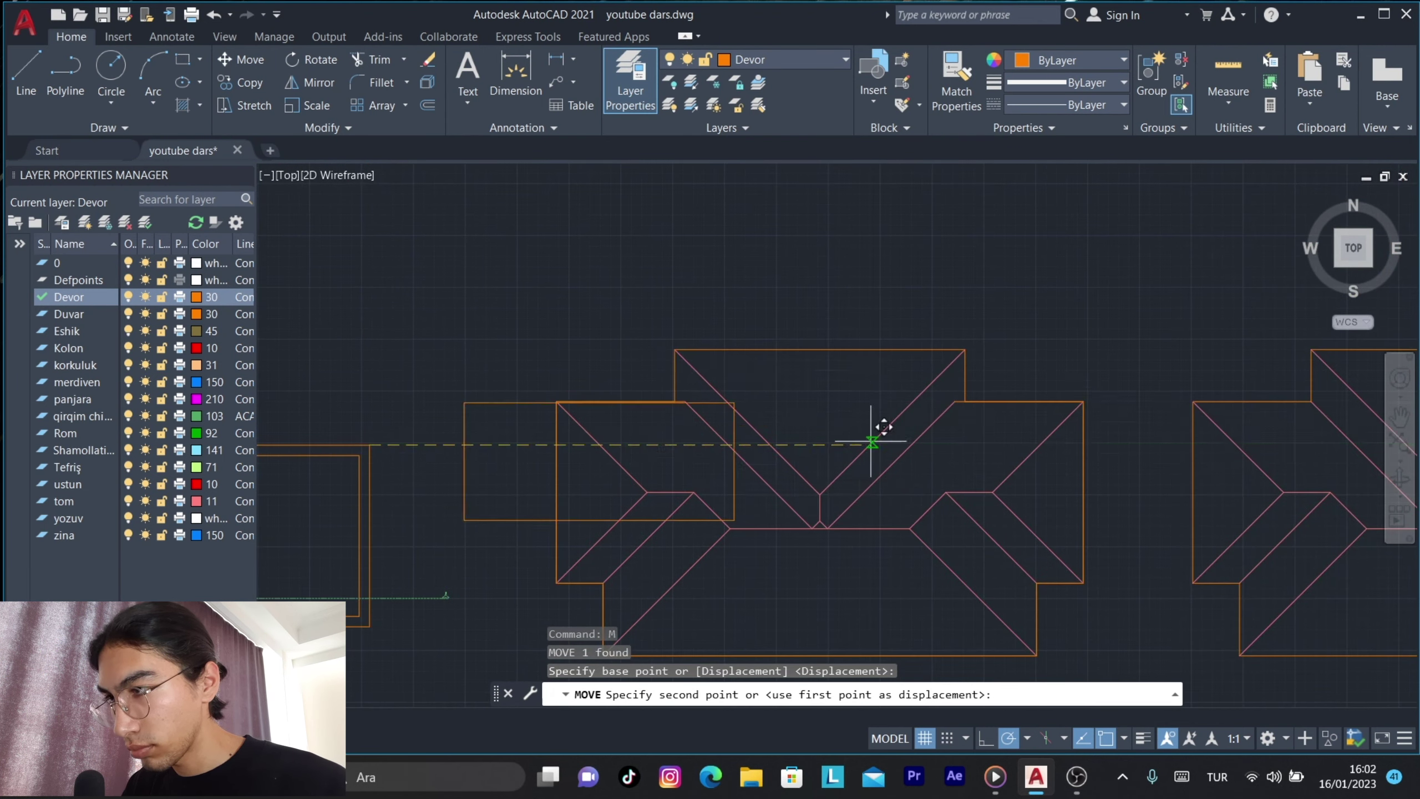
left_click(1081, 407)
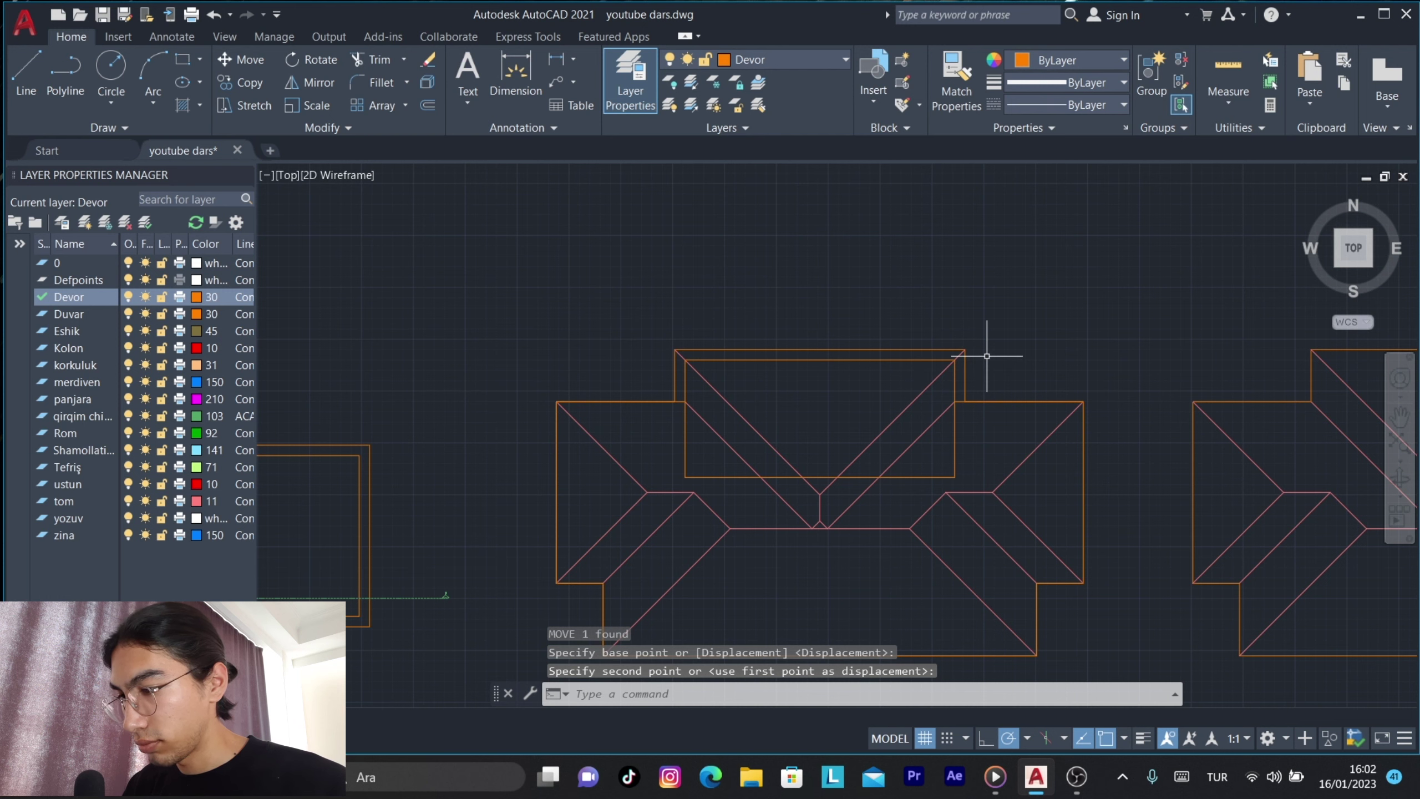
scroll(970, 343, "up", 2)
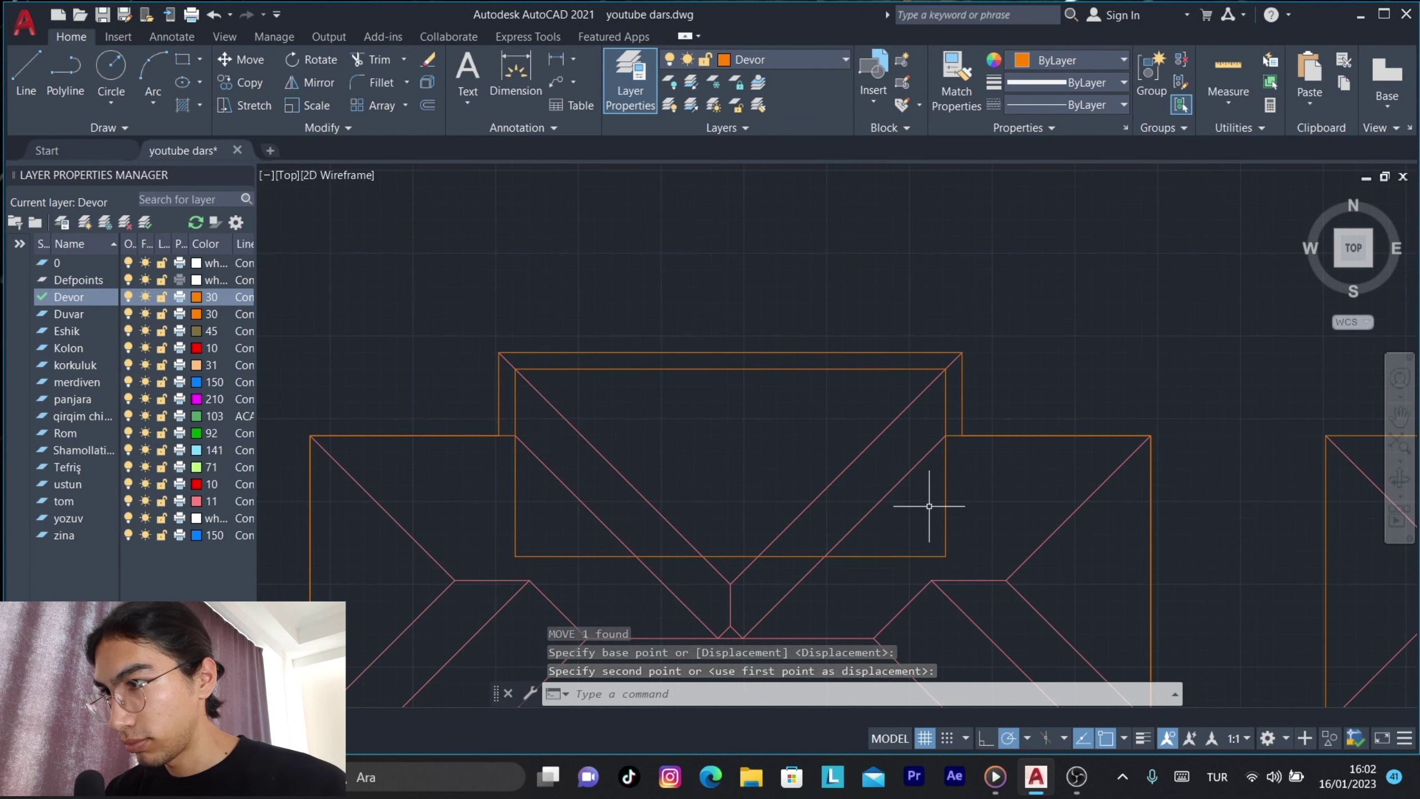
type("tr")
key("Return")
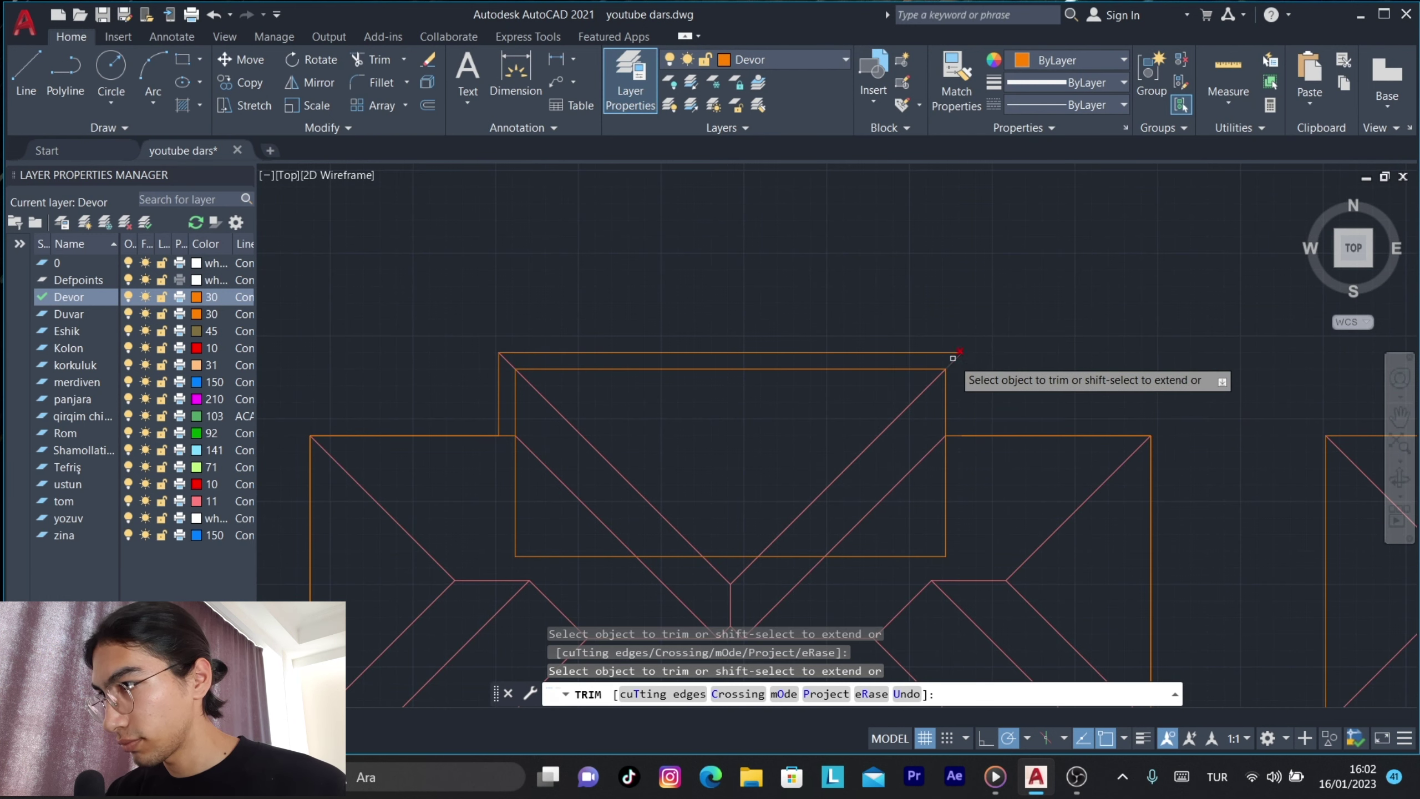
left_click(957, 355)
left_click(498, 363)
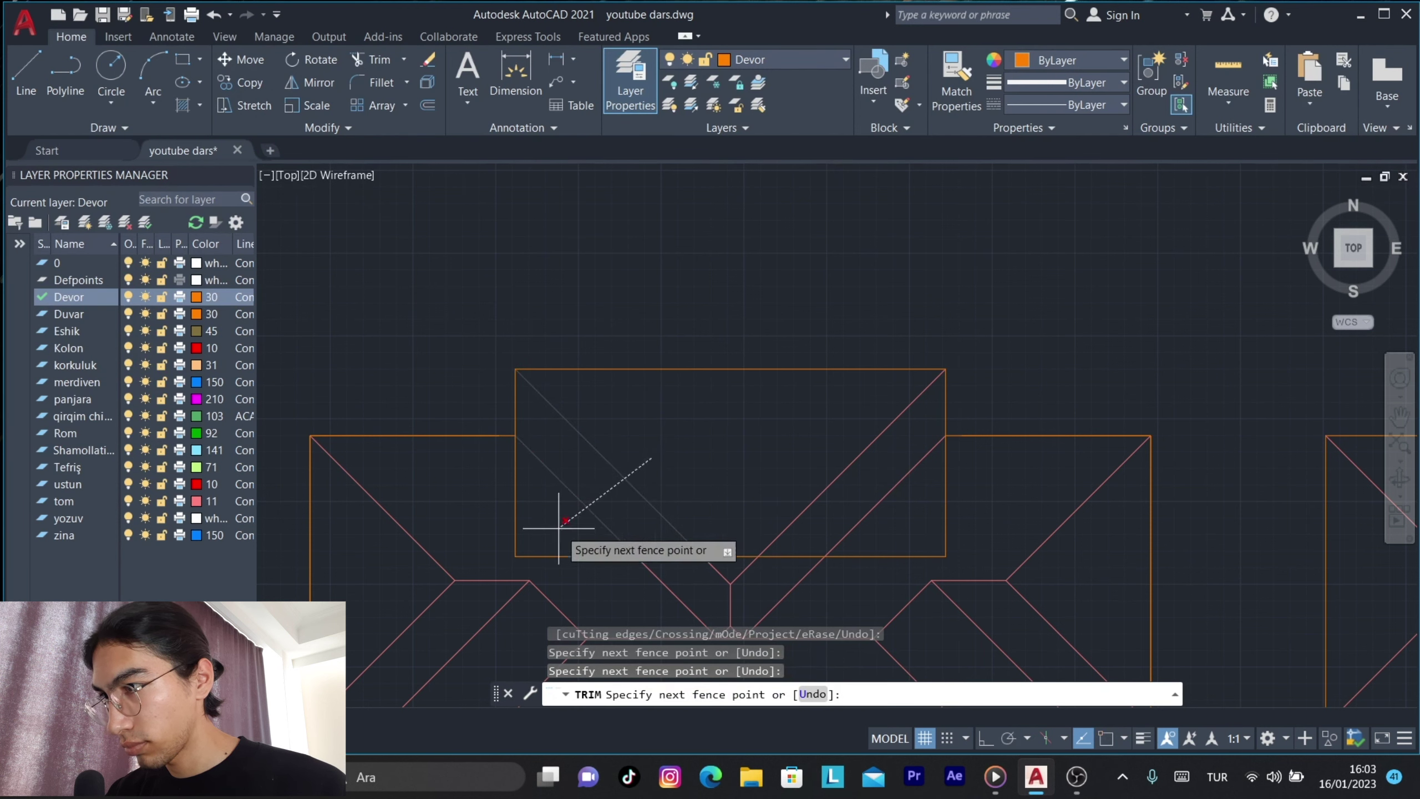
left_click(910, 523)
key("Return")
key("Return")
Window-select the V-shaped valley lines inside the outline to erase them.
mouse_move(821, 466)
middle_mouse_down()
mouse_move(849, 255)
mouse_move(921, 383)
middle_mouse_up()
scroll(850, 256, "down", 3)
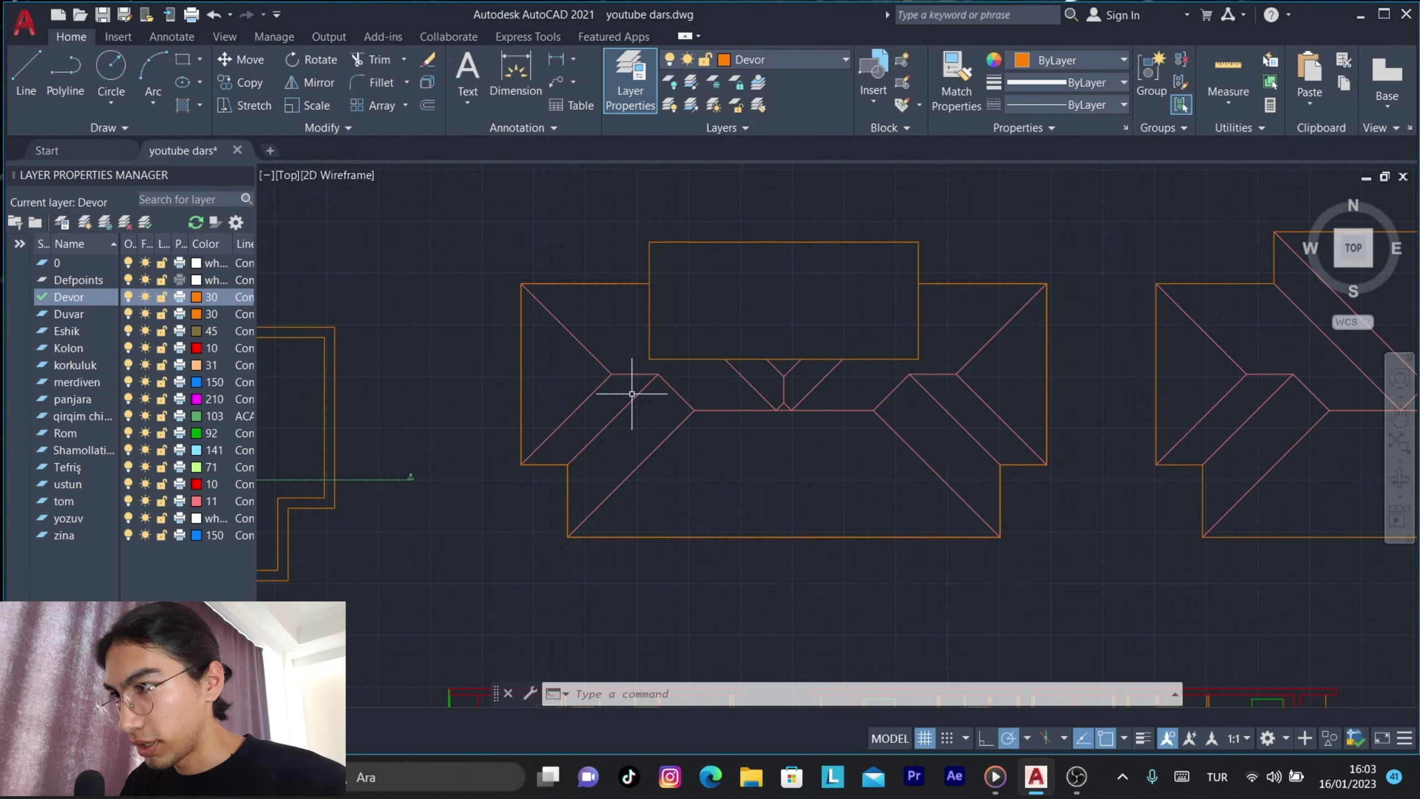
scroll(794, 379, "up", 2)
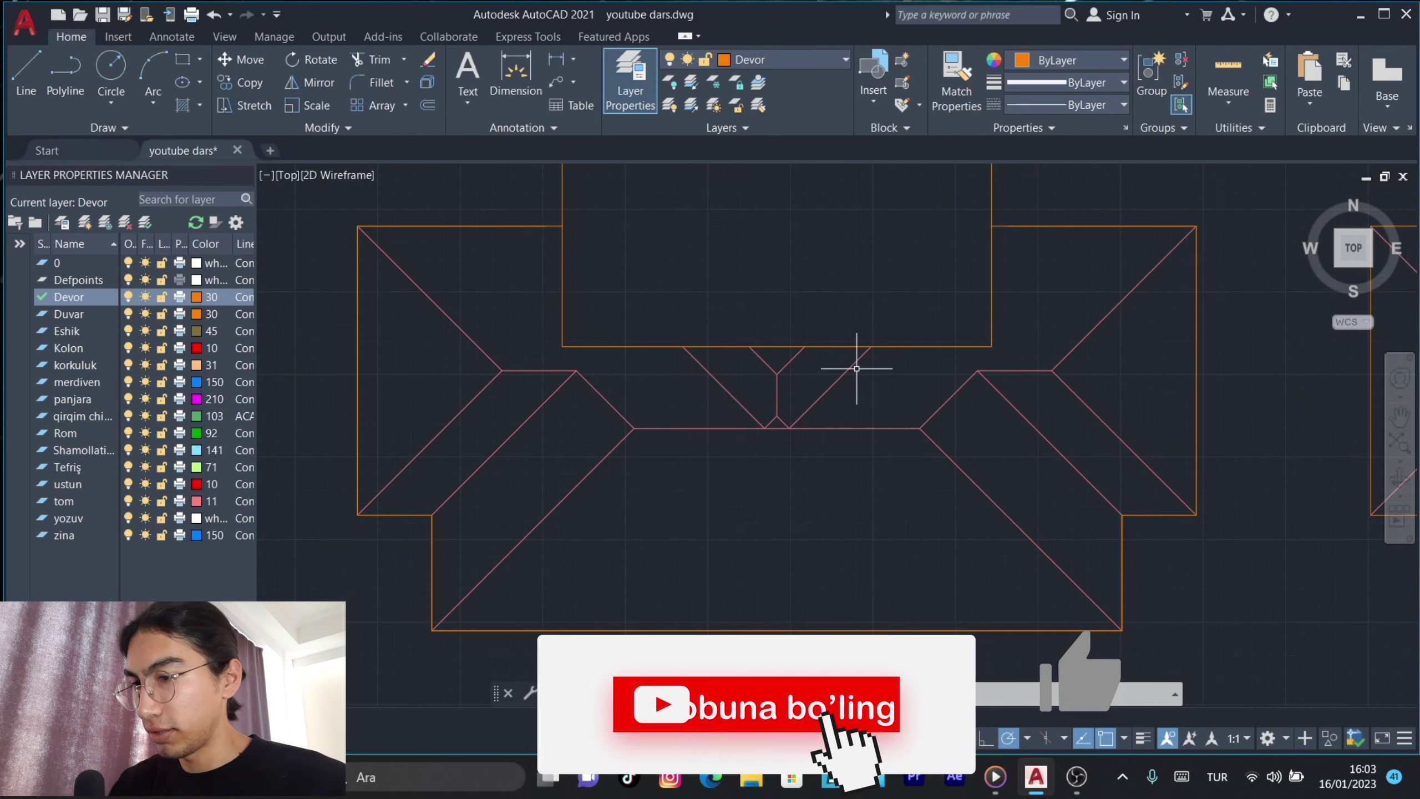
left_click(899, 362)
left_click(683, 415)
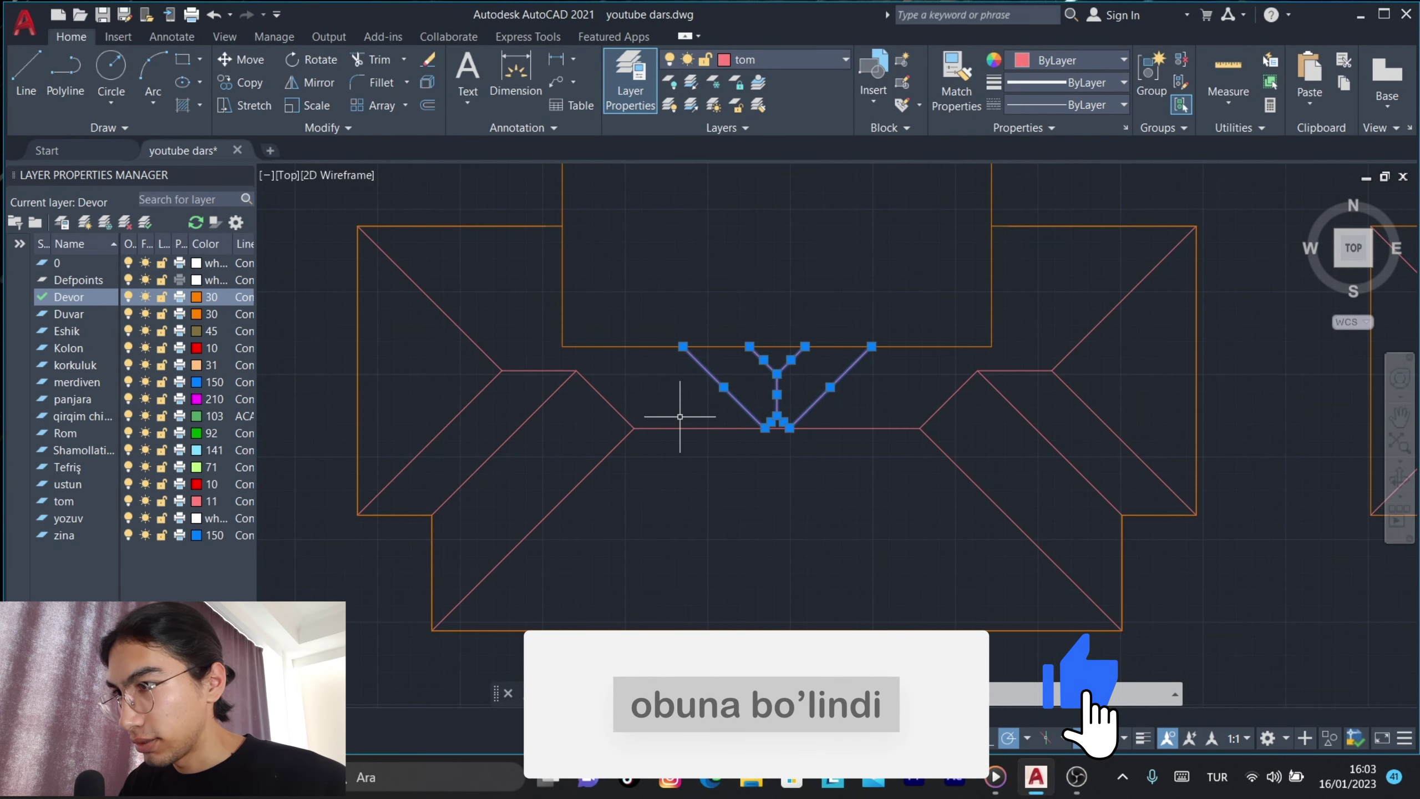
scroll(745, 413, "down", 2)
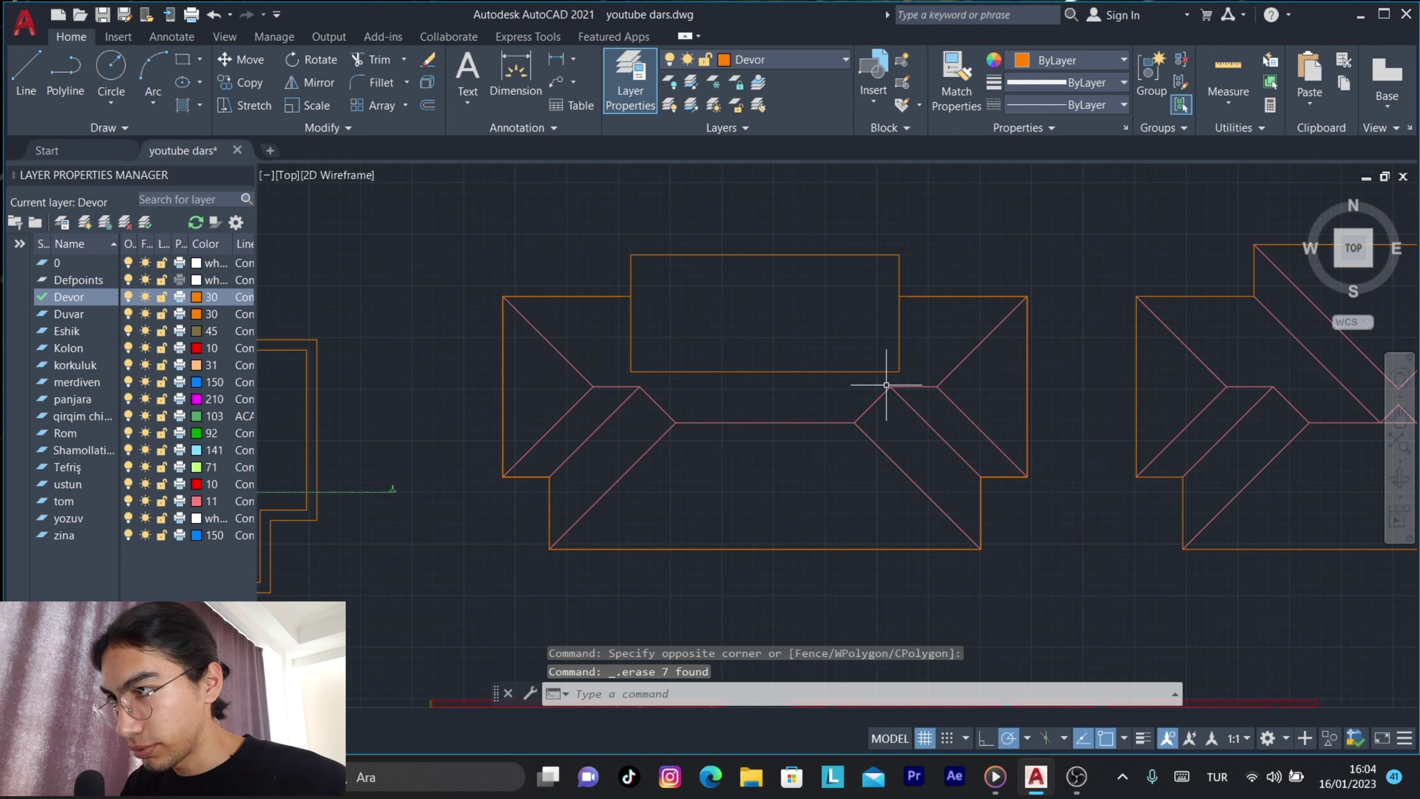
Select the 13 hip and valley roof lines with selection windows.
left_click(988, 359)
left_click(923, 468)
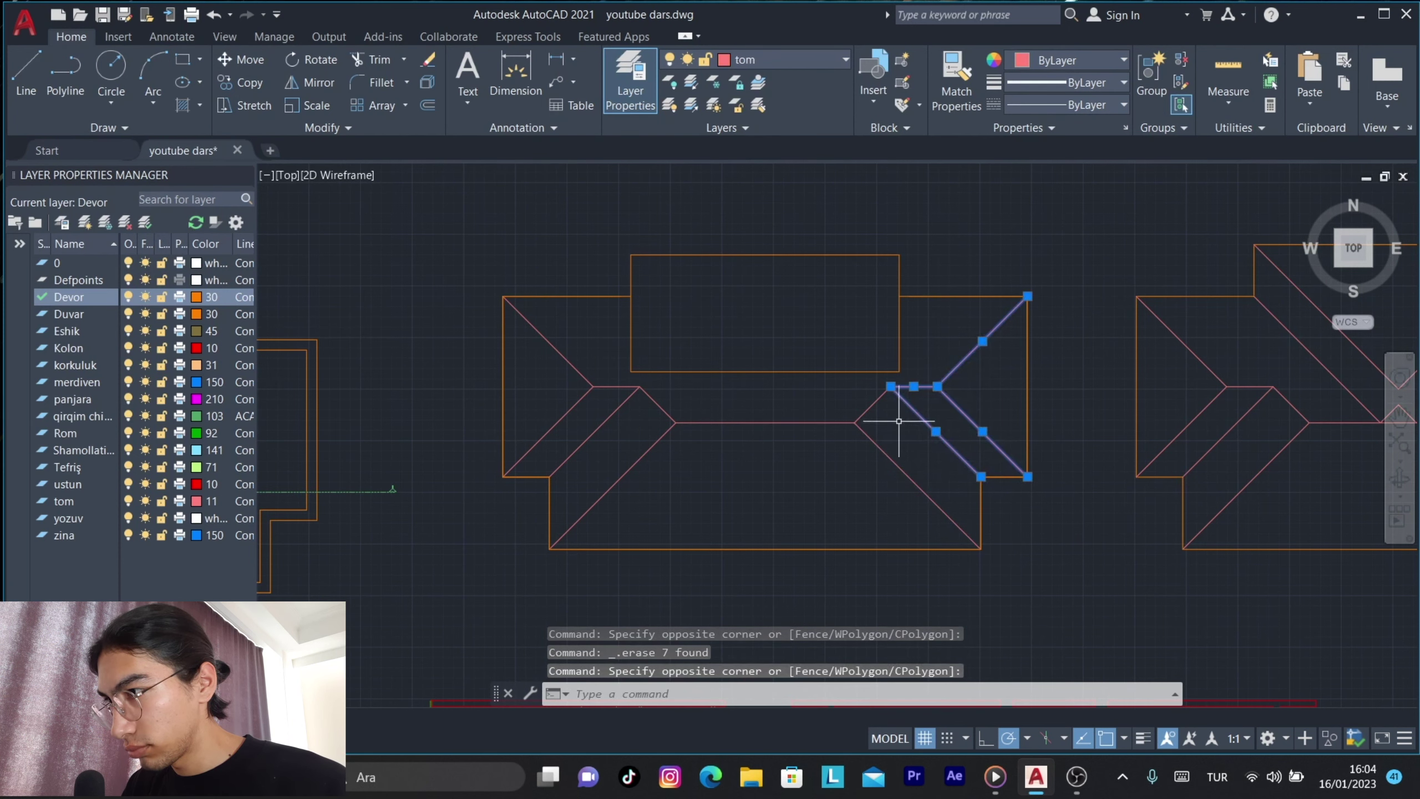
left_click(894, 417)
left_click(554, 447)
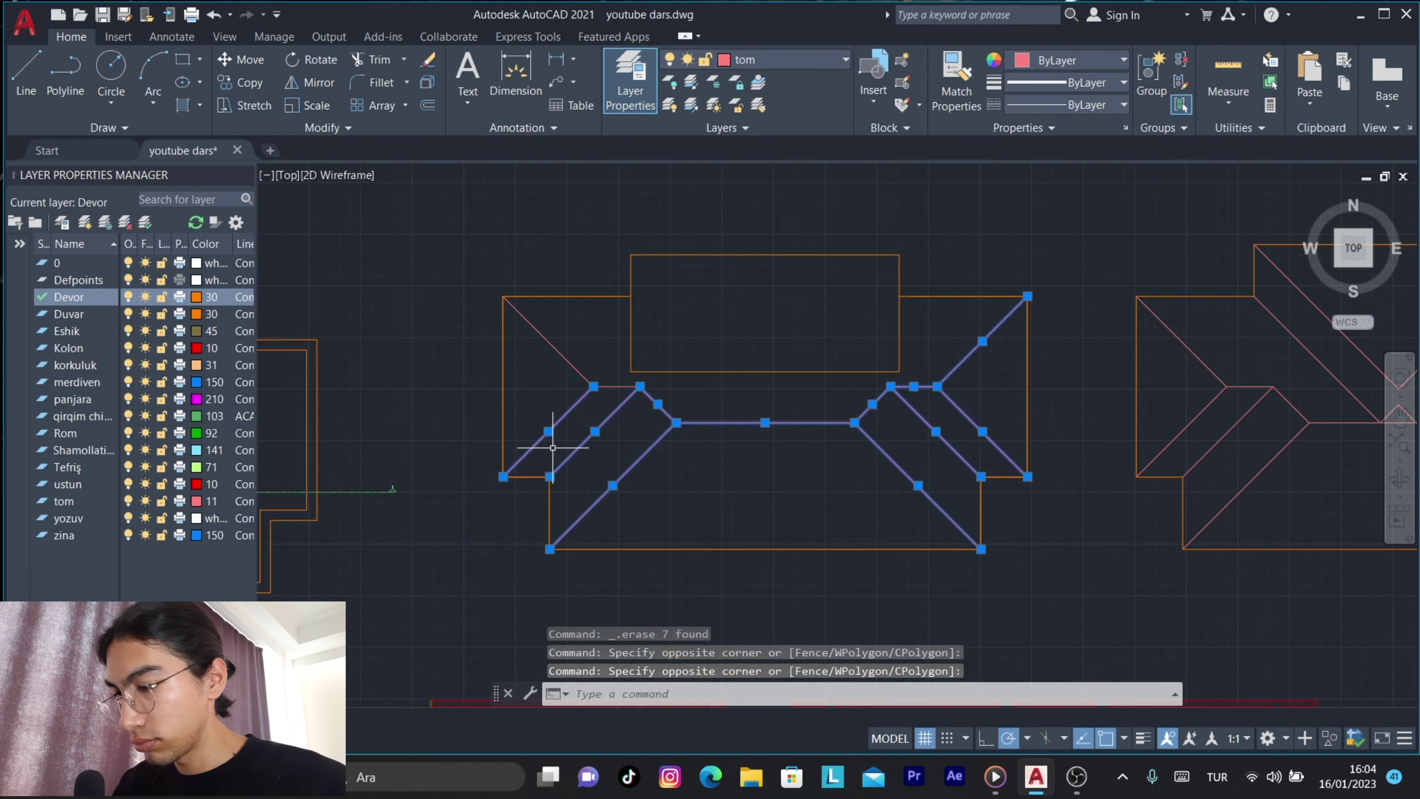
left_click(560, 392)
type("V")
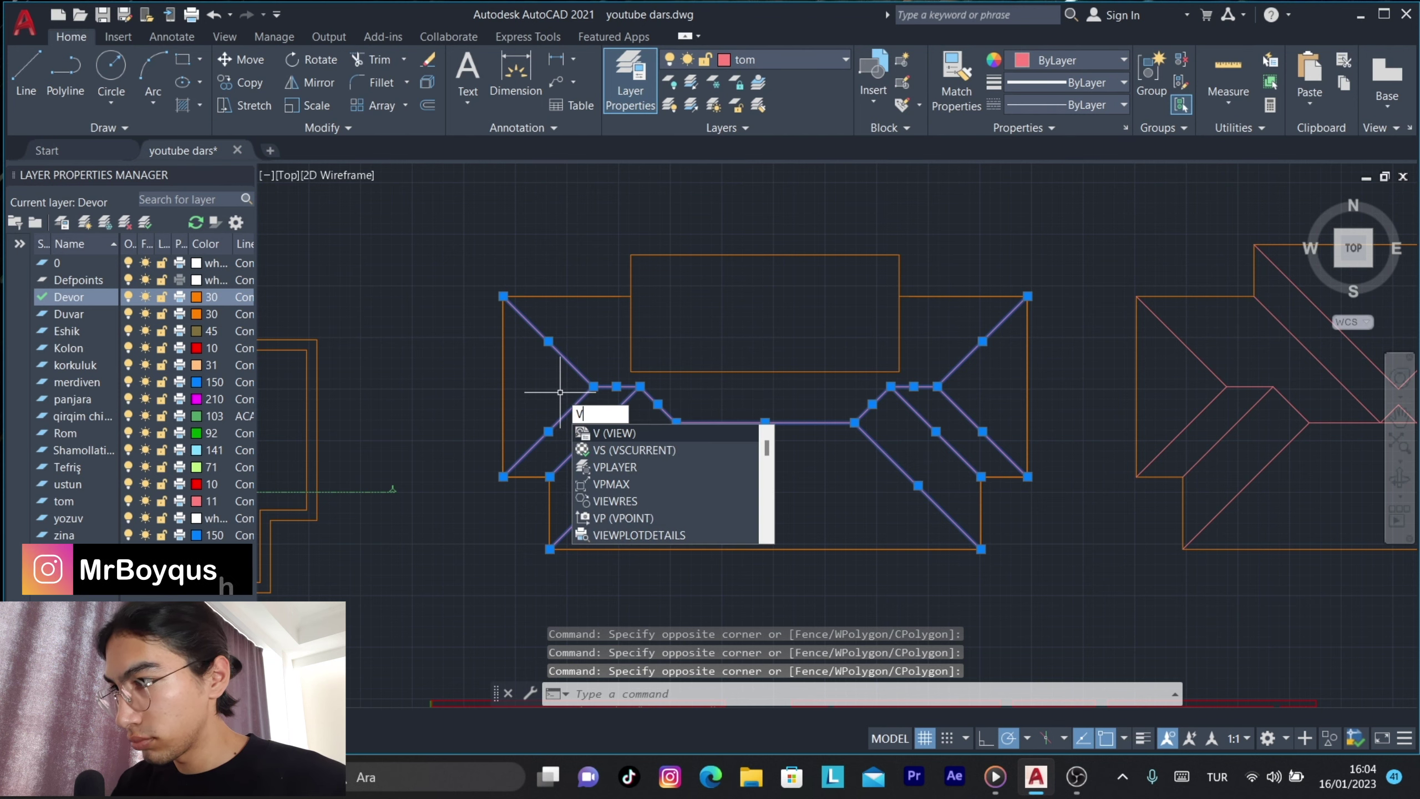
key("BackSpace")
type("CO")
Copy the roof lines from their lower-left corner onto the building floor plan.
key("Return")
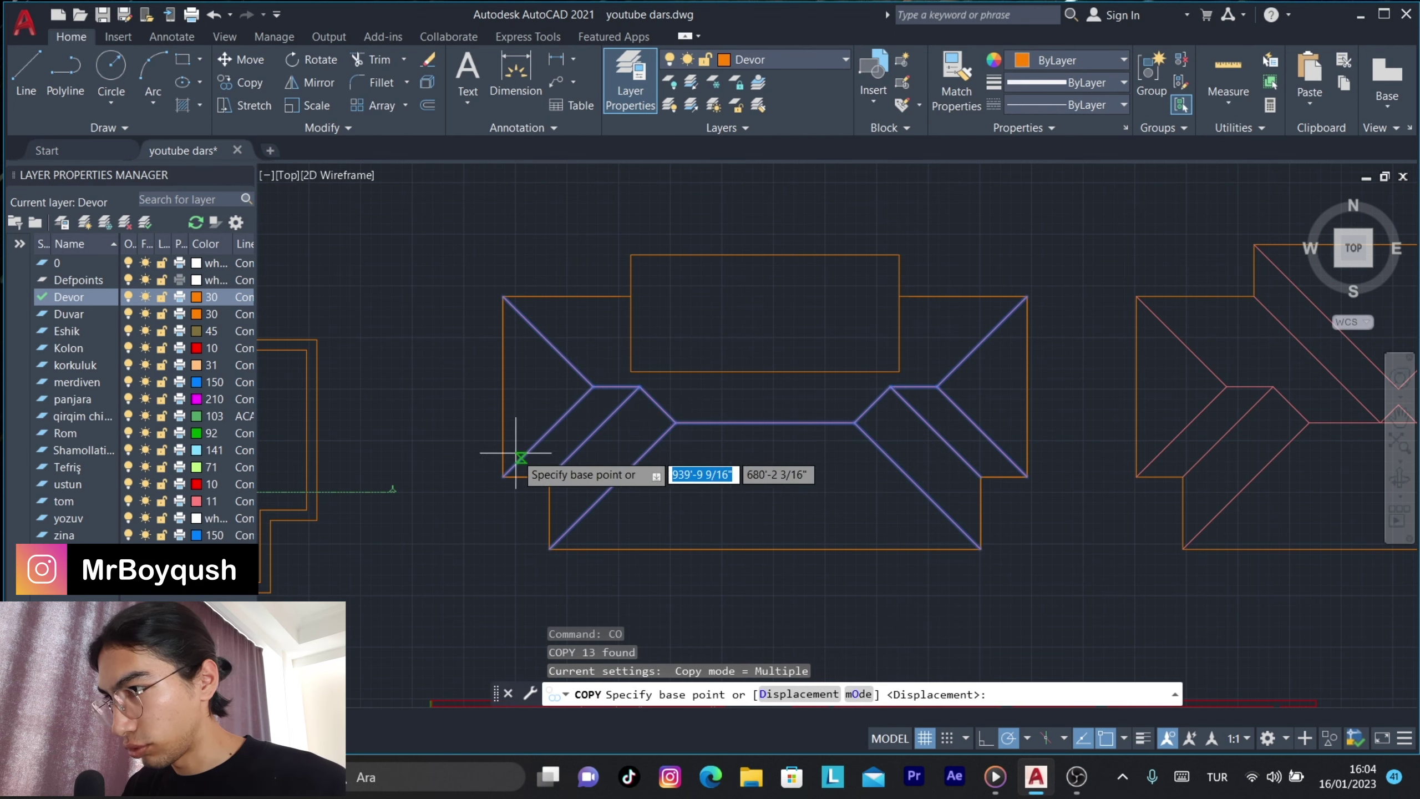
left_click(503, 476)
scroll(504, 492, "down", 4)
mouse_move(561, 492)
middle_mouse_down()
mouse_move(1010, 442)
mouse_move(838, 414)
middle_mouse_up()
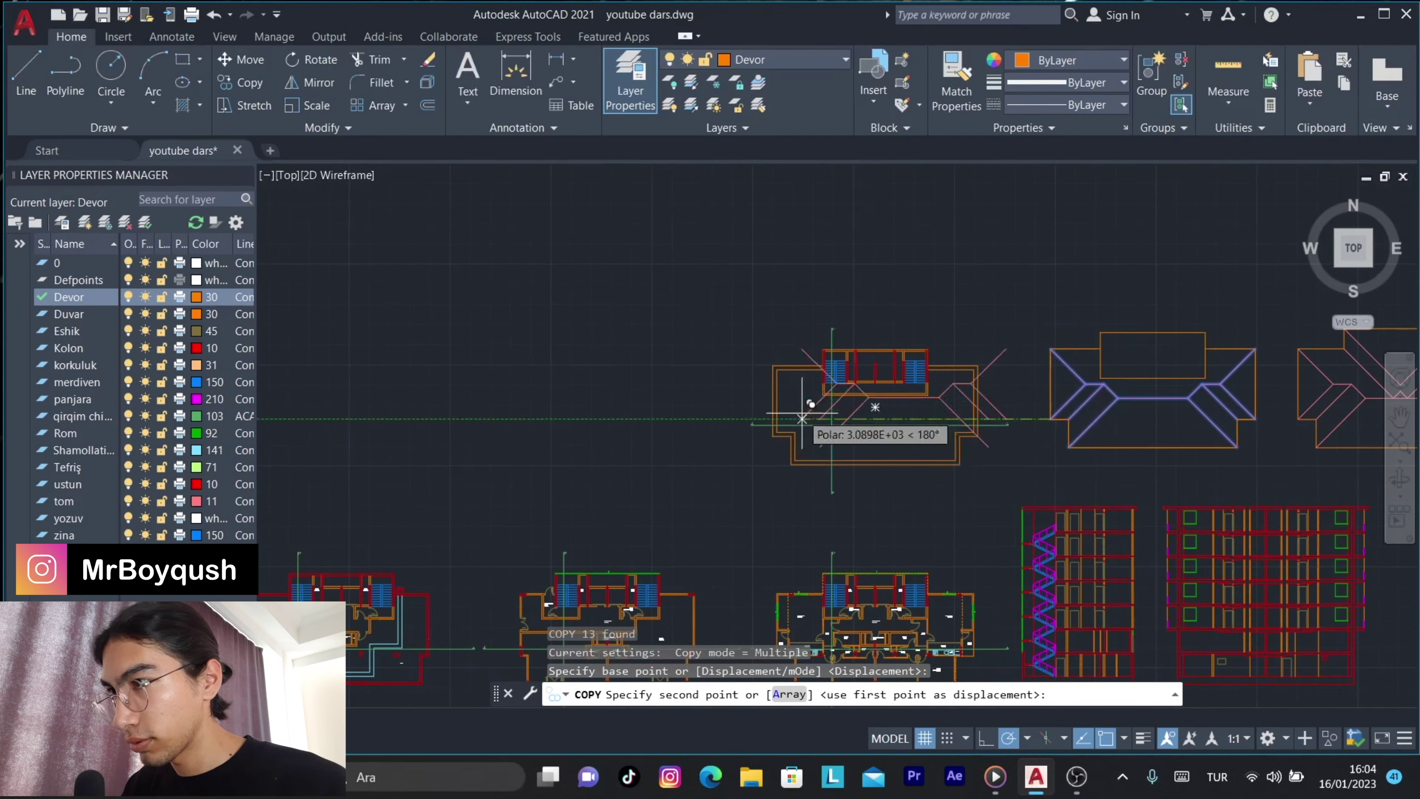
scroll(728, 476, "up", 5)
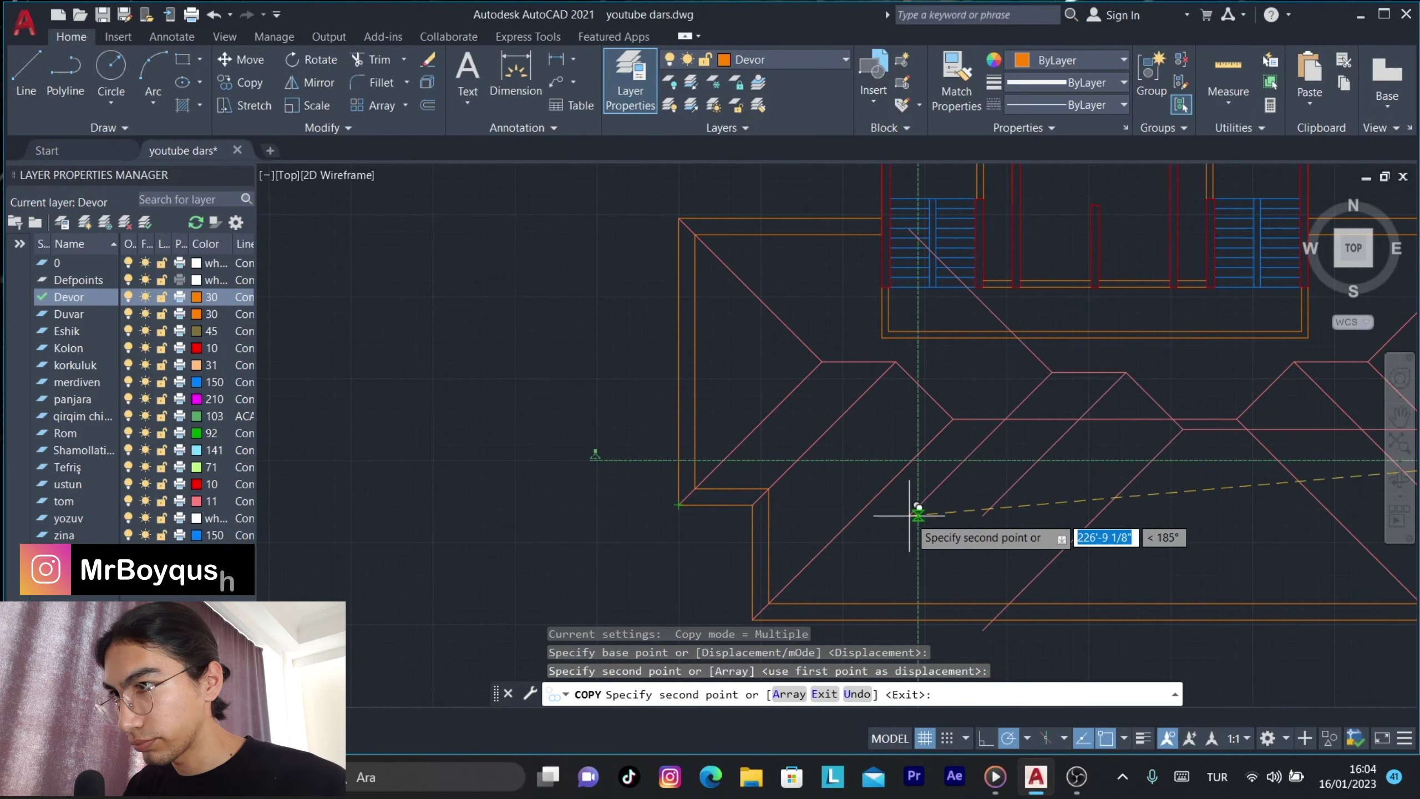
key("Escape")
middle_click_drag(1077, 525, 776, 510)
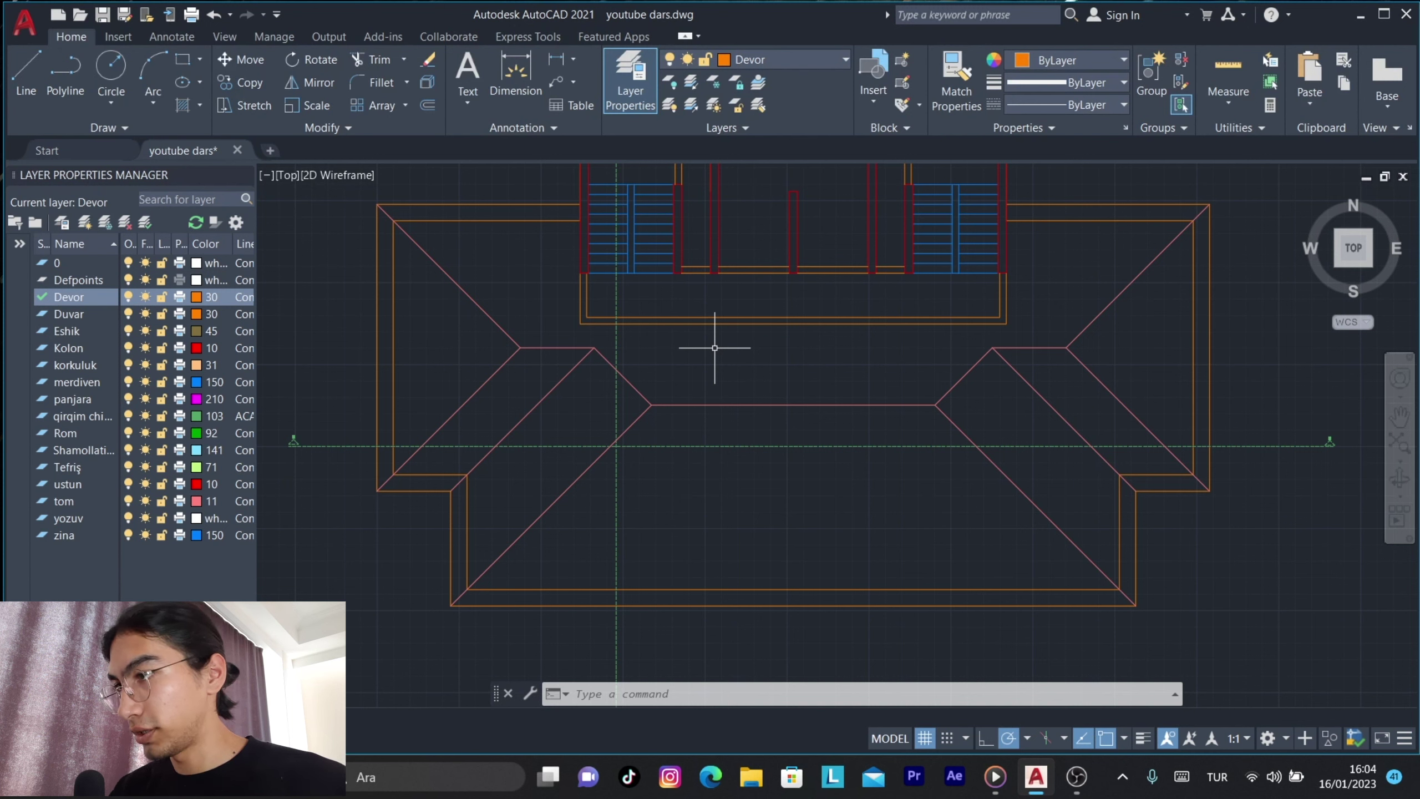
type("O")
Offset the first diagonal and the next roof line by 2.5 to double them.
key("Return")
type("2.5")
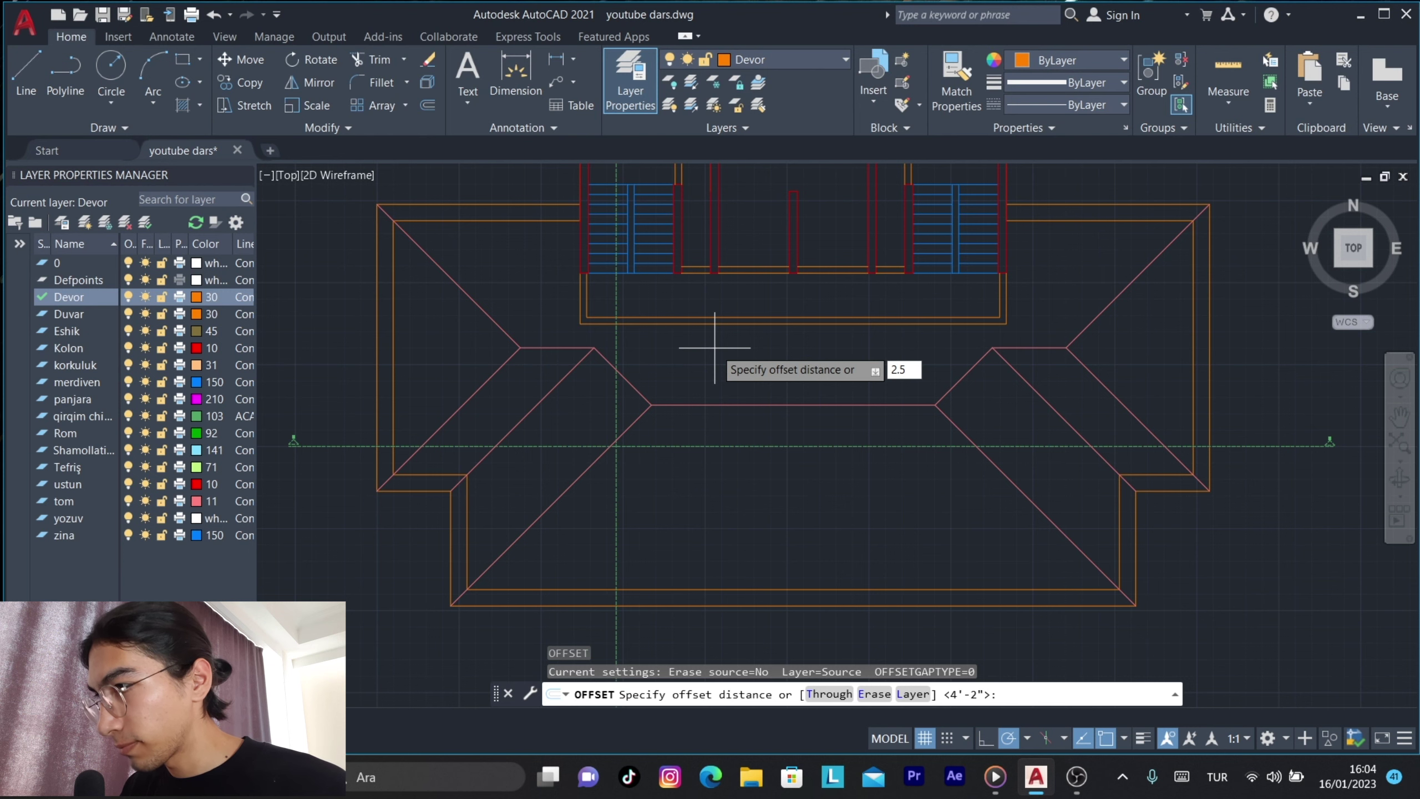
key("Return")
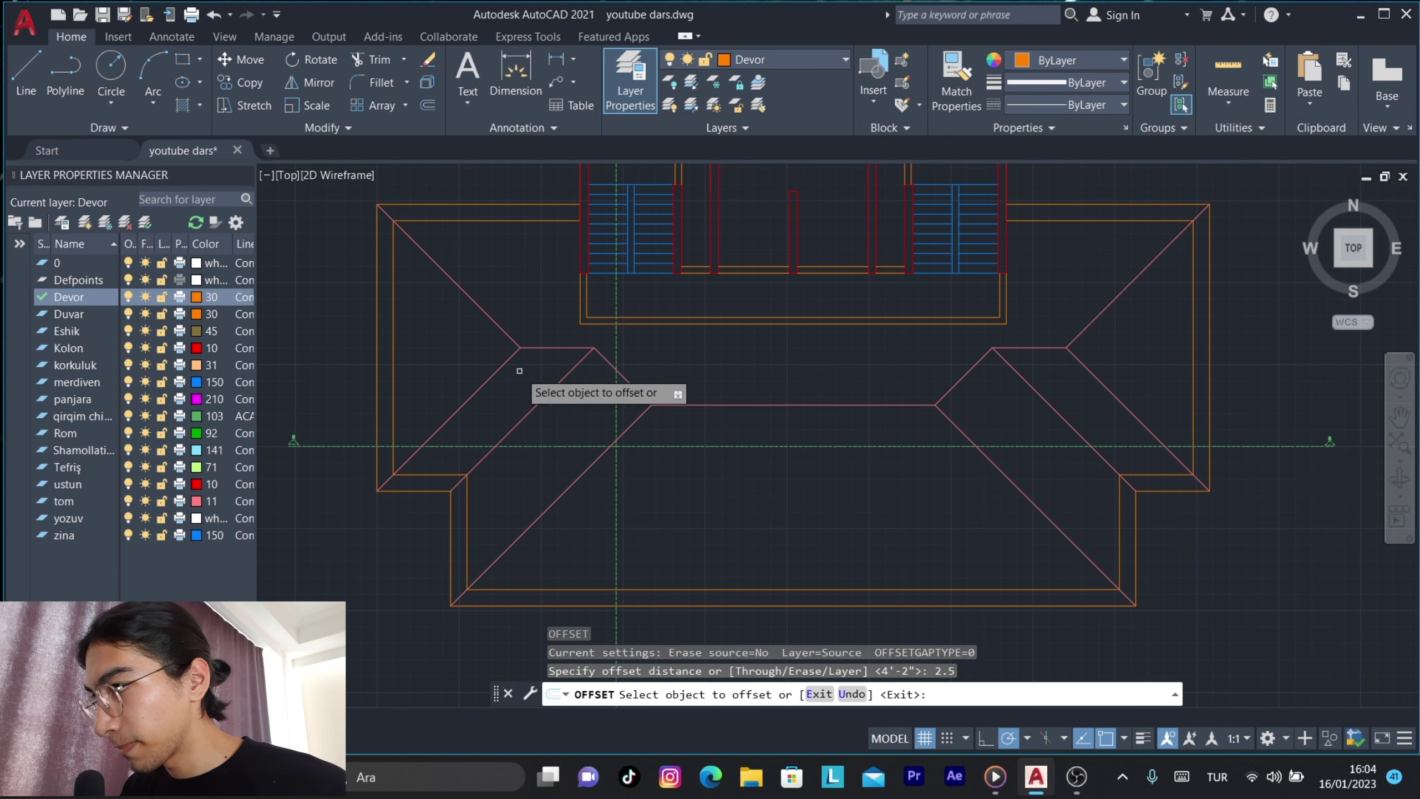
scroll(484, 340, "up", 5)
left_click(618, 380)
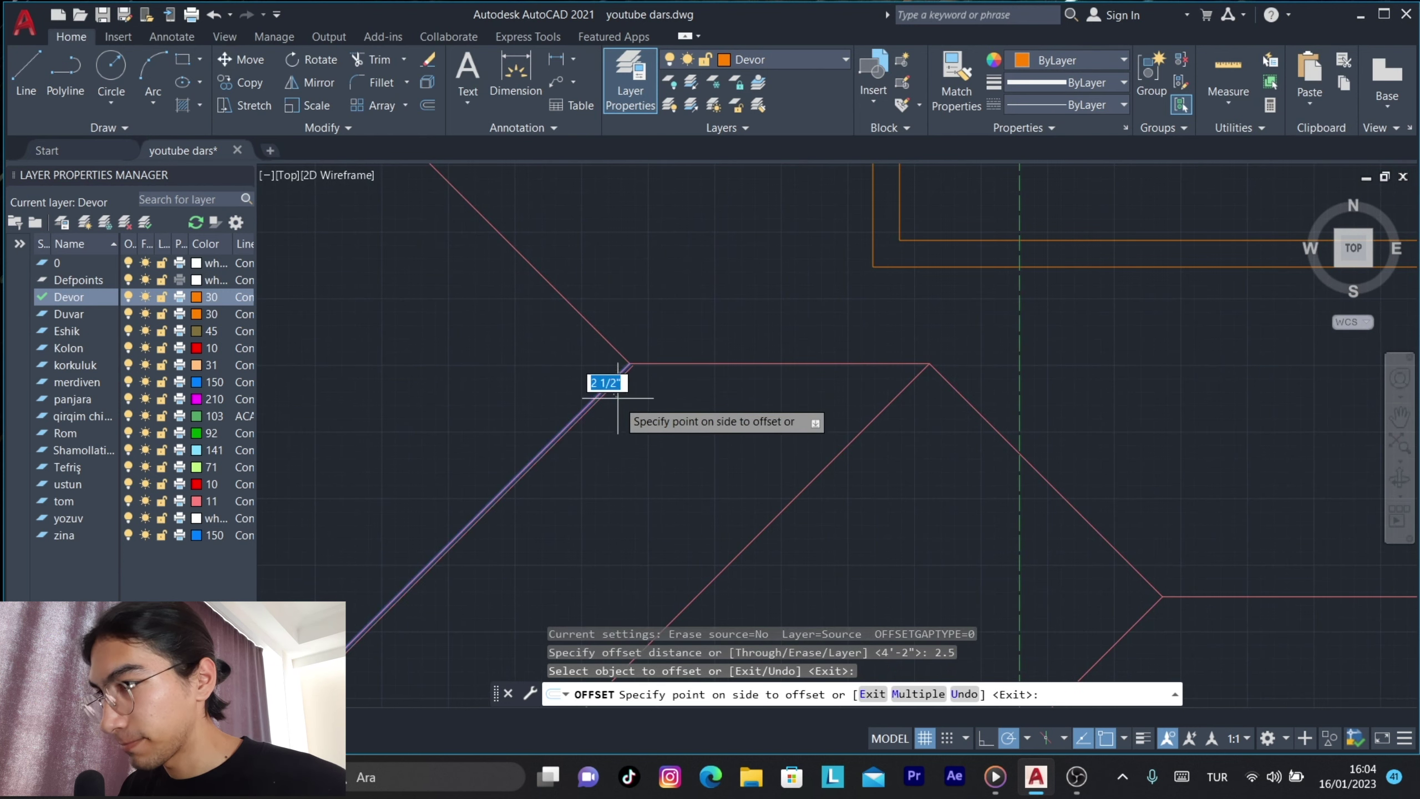
left_click(618, 382)
scroll(620, 380, "up", 2)
scroll(642, 378, "up", 2)
scroll(642, 378, "up", 1)
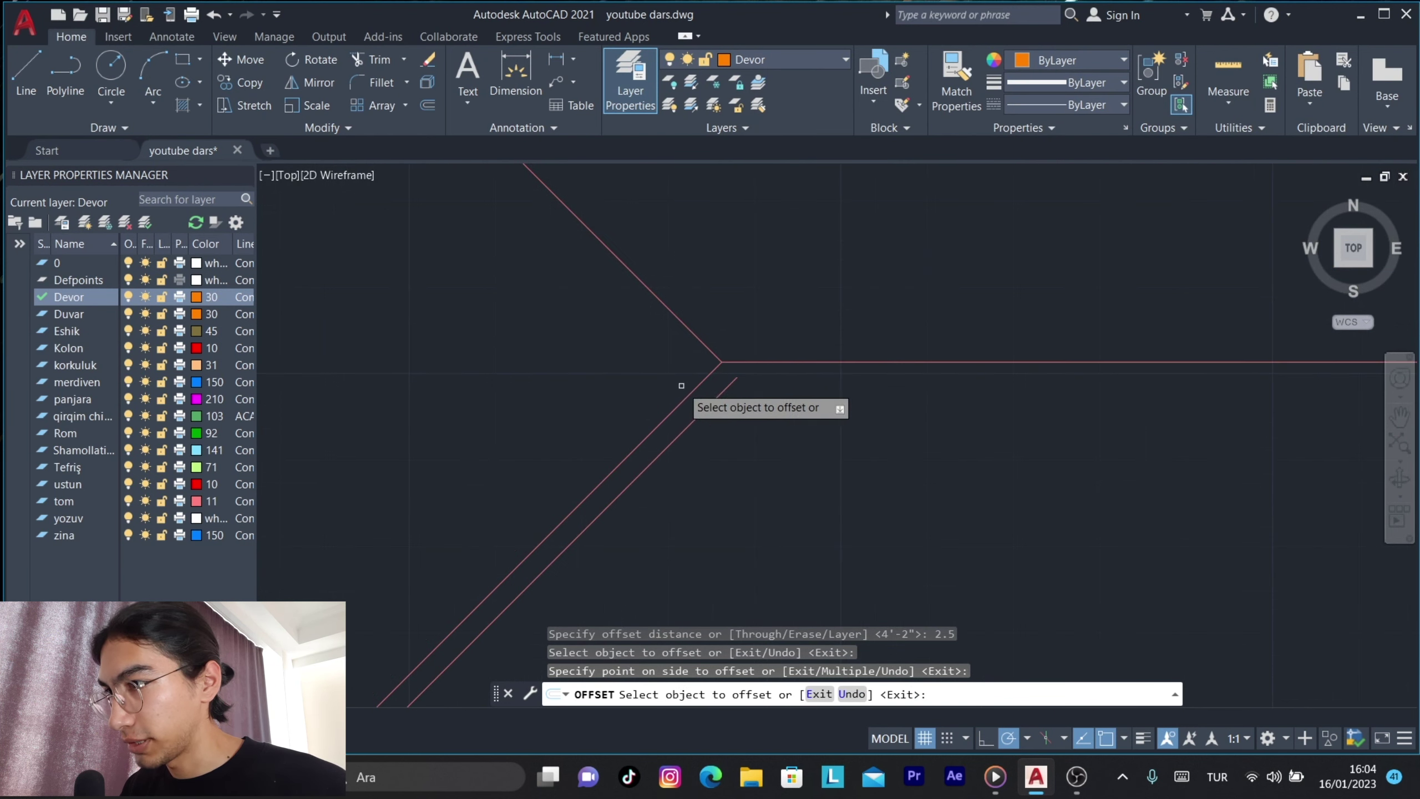
left_click(667, 343)
left_click(624, 356)
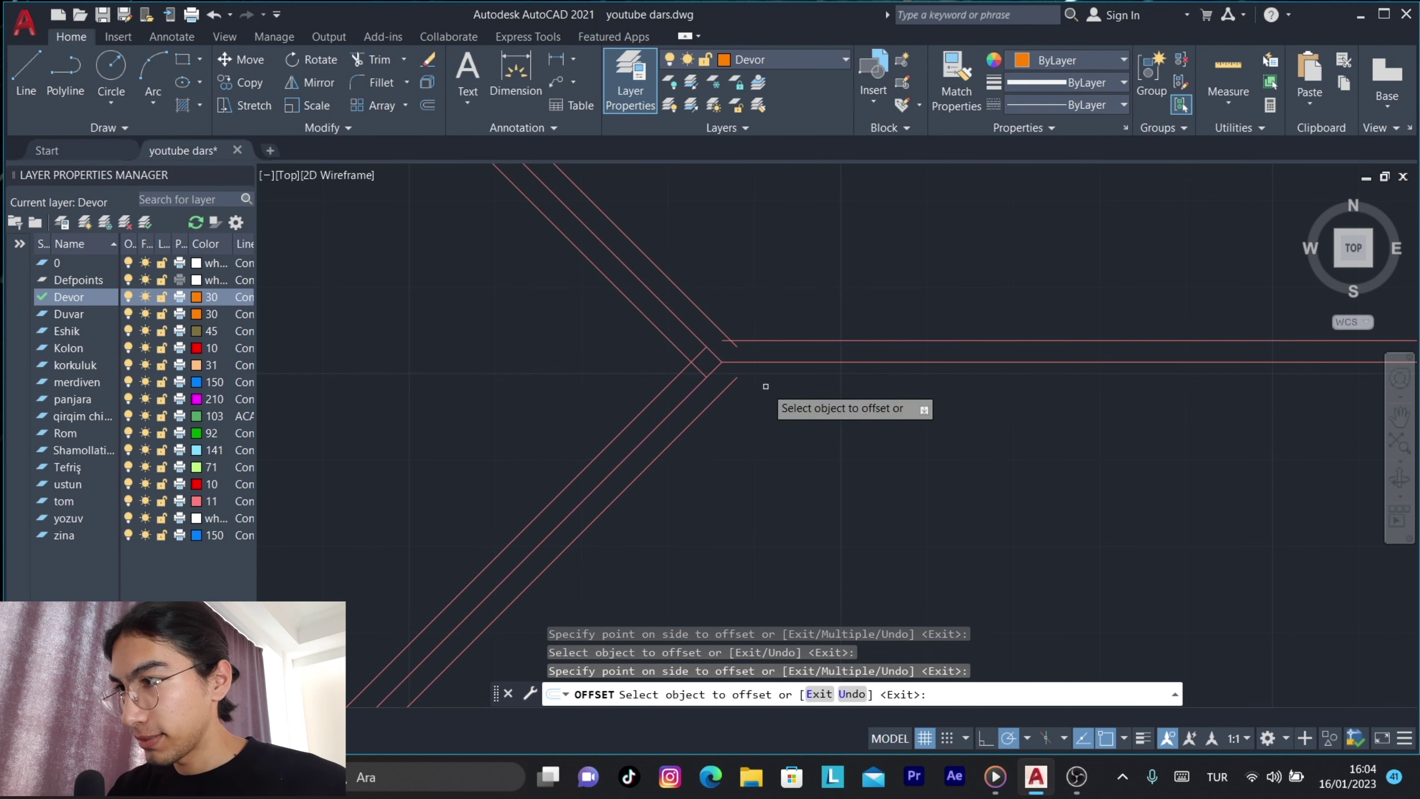
key("Escape")
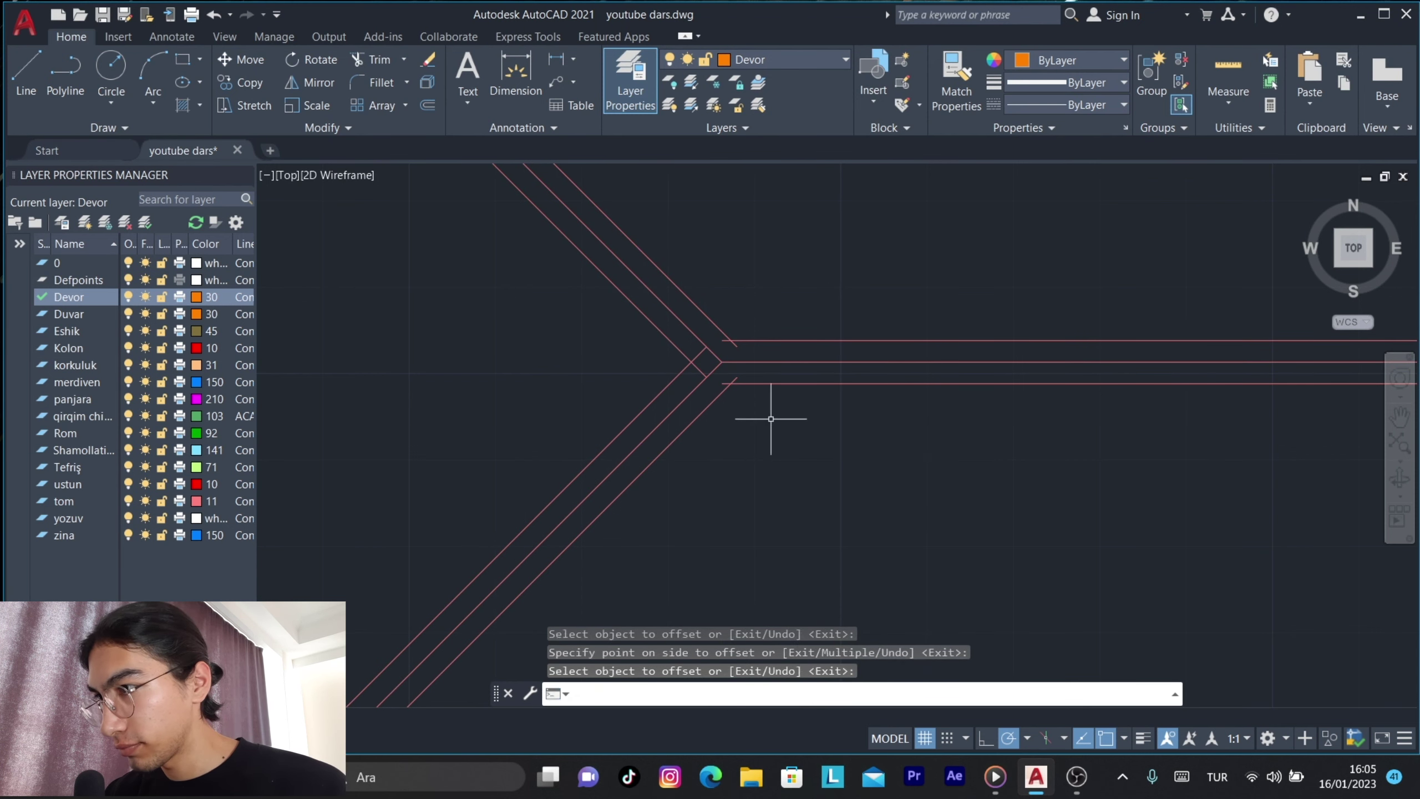
Zero-radius fillet the inner diagonals into a V and the outer diagonal to the top horizontal.
type("f")
key("Return")
left_click(714, 398)
key("Return")
left_click(671, 380)
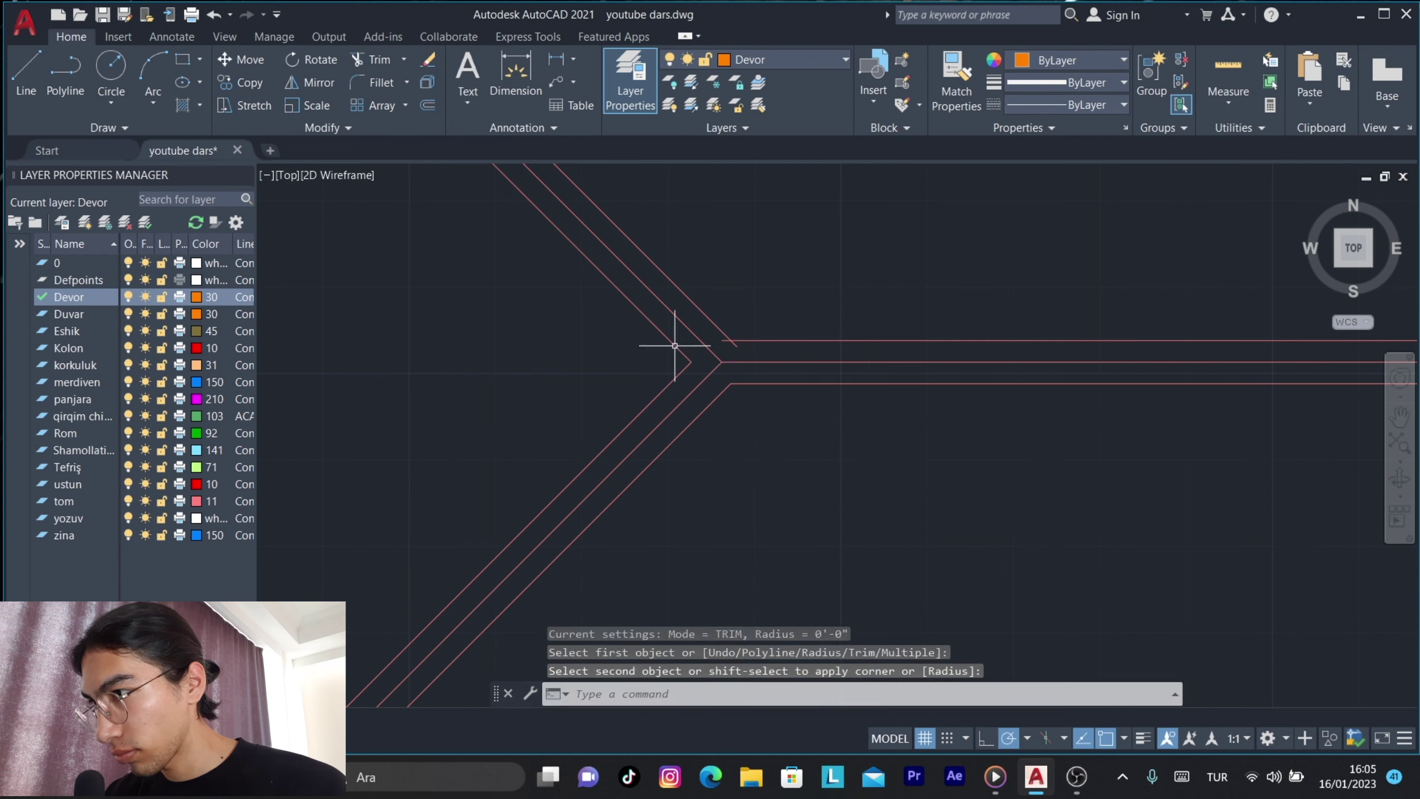
left_click(675, 333)
key("Return")
left_click(743, 340)
key("Return")
scroll(749, 365, "down", 5)
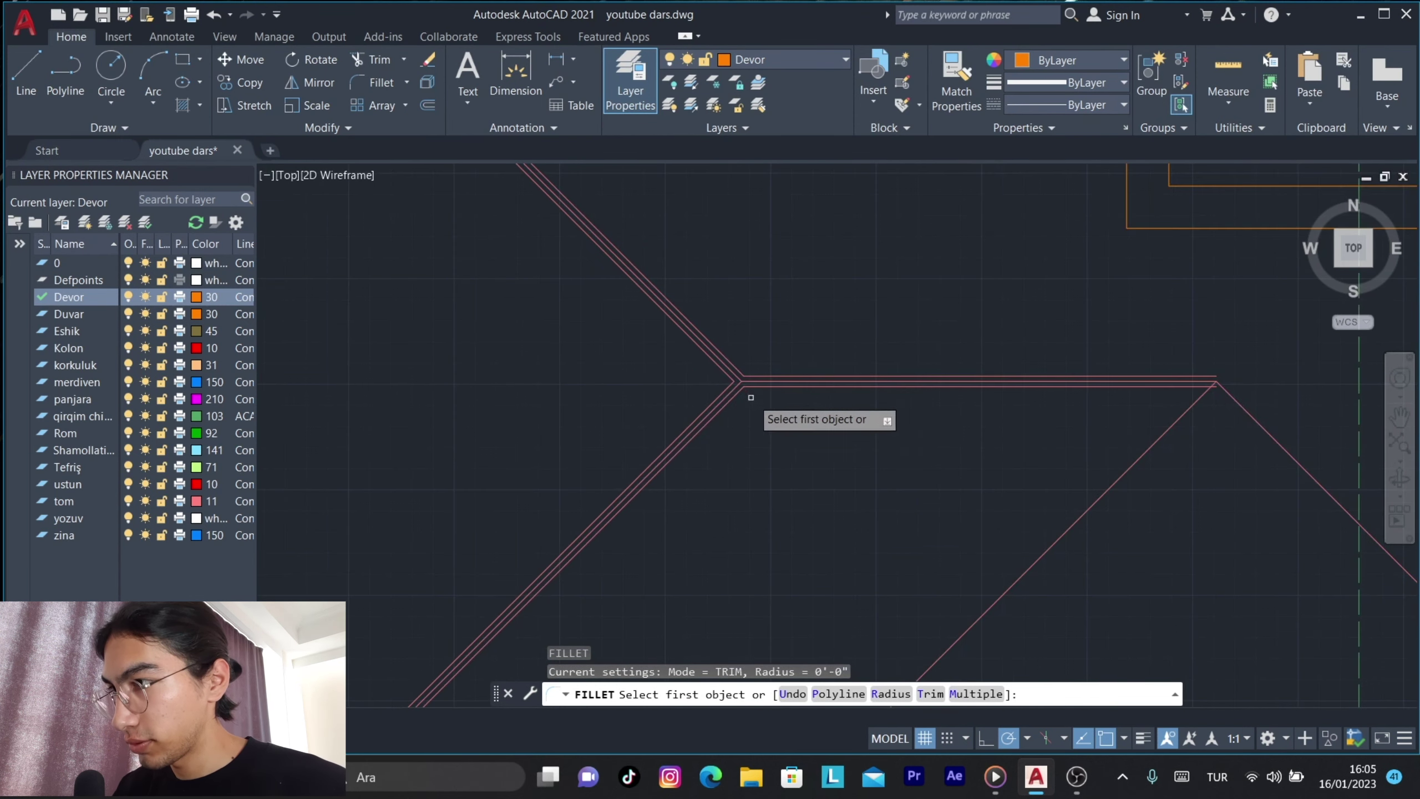
middle_click_drag(749, 365, 538, 339)
key("Escape")
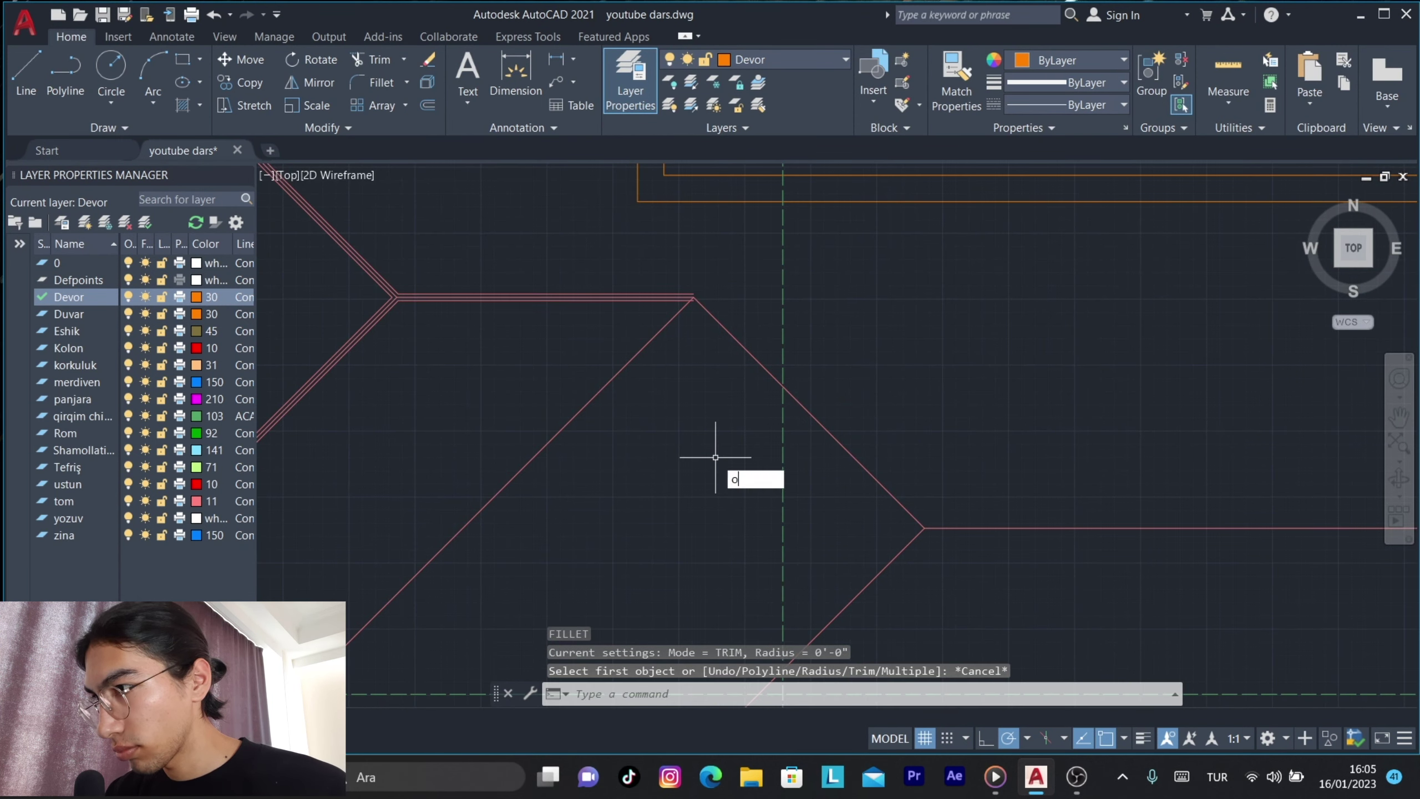
Offset the remaining diagonals and the horizontal roof line by 2.5.
type("o")
key("Return")
scroll(670, 324, "up", 3)
key("Return")
left_click(676, 320)
left_click(694, 336)
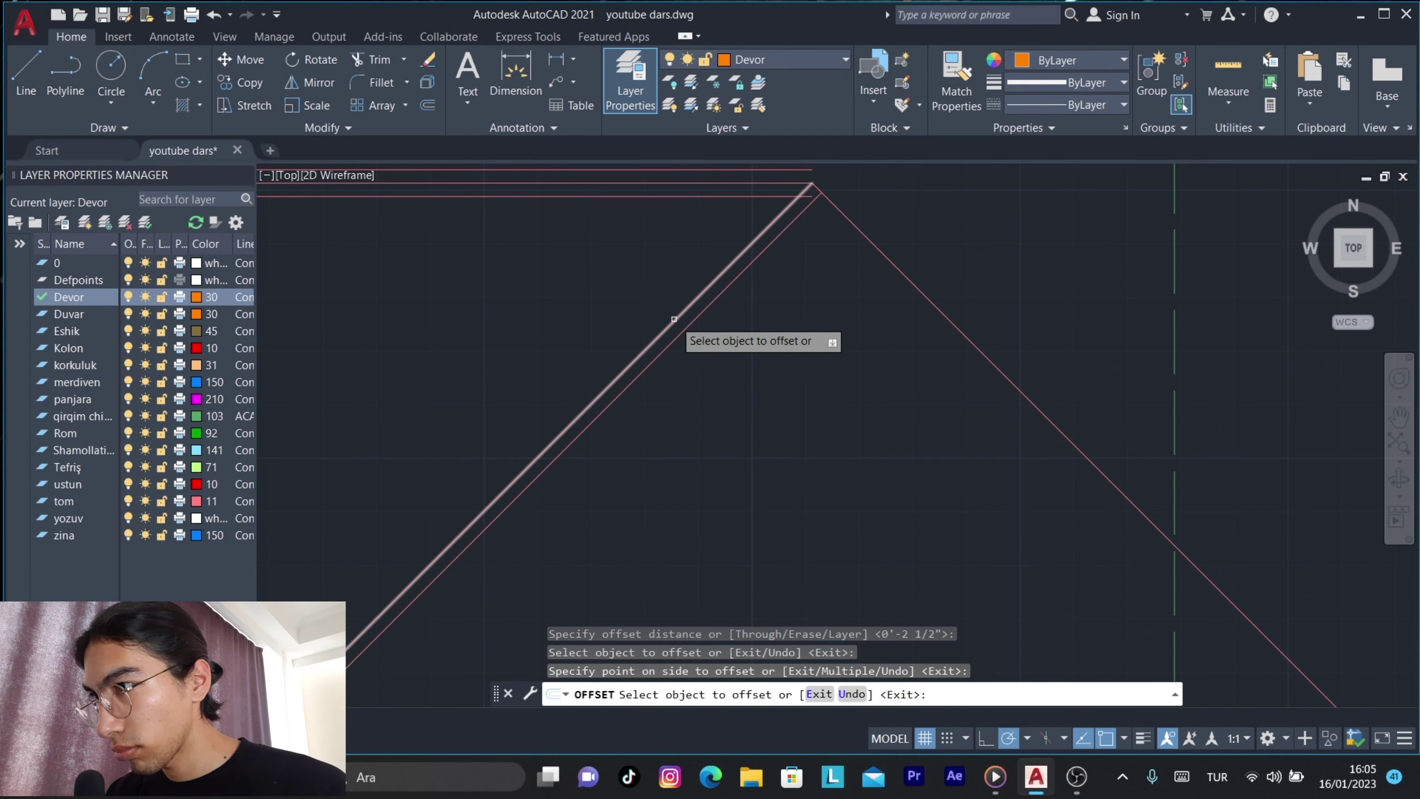
left_click(856, 238)
scroll(782, 391, "up", 3)
scroll(793, 322, "up", 4)
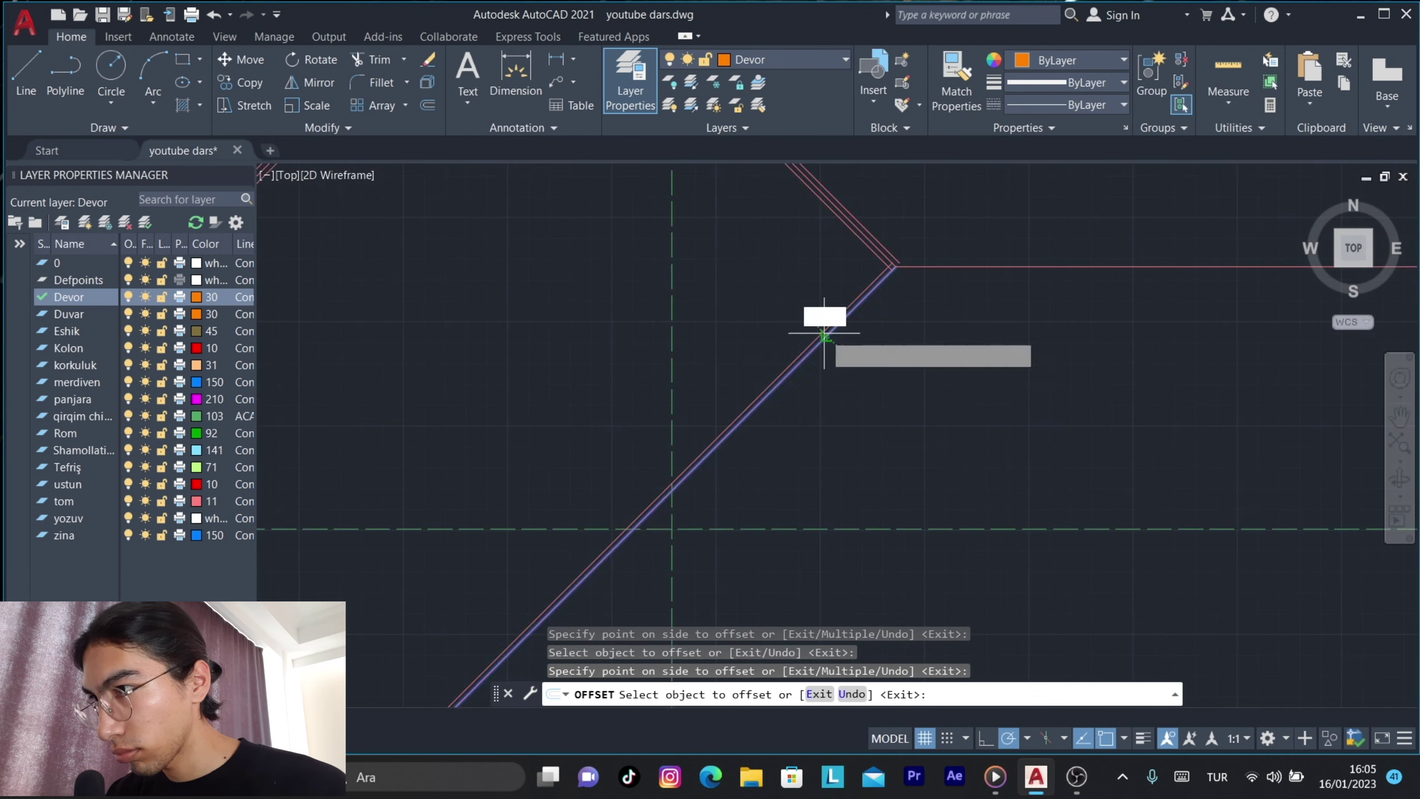
scroll(925, 259, "down", 2)
scroll(917, 305, "down", 3)
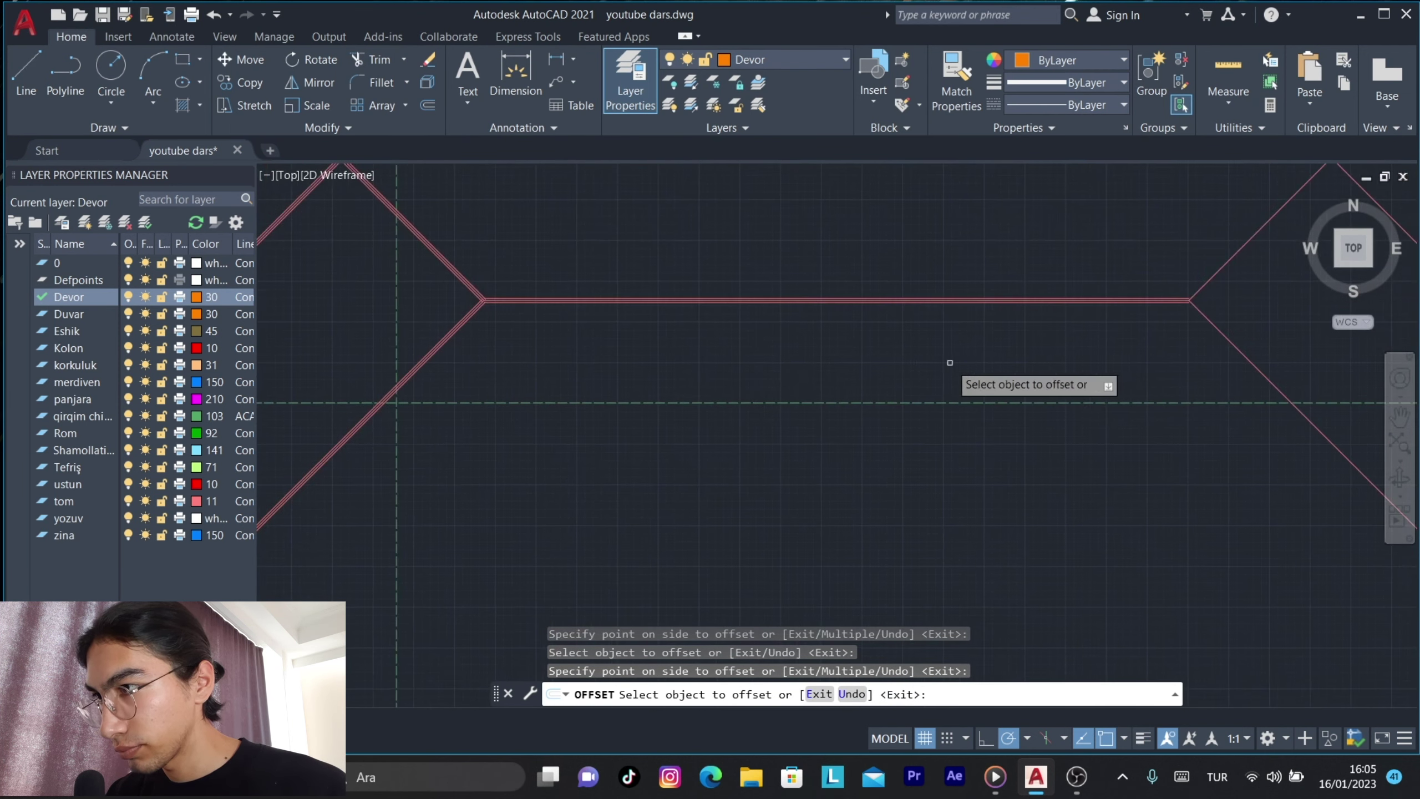
scroll(953, 367, "up", 3)
scroll(853, 302, "up", 2)
scroll(805, 391, "up", 3)
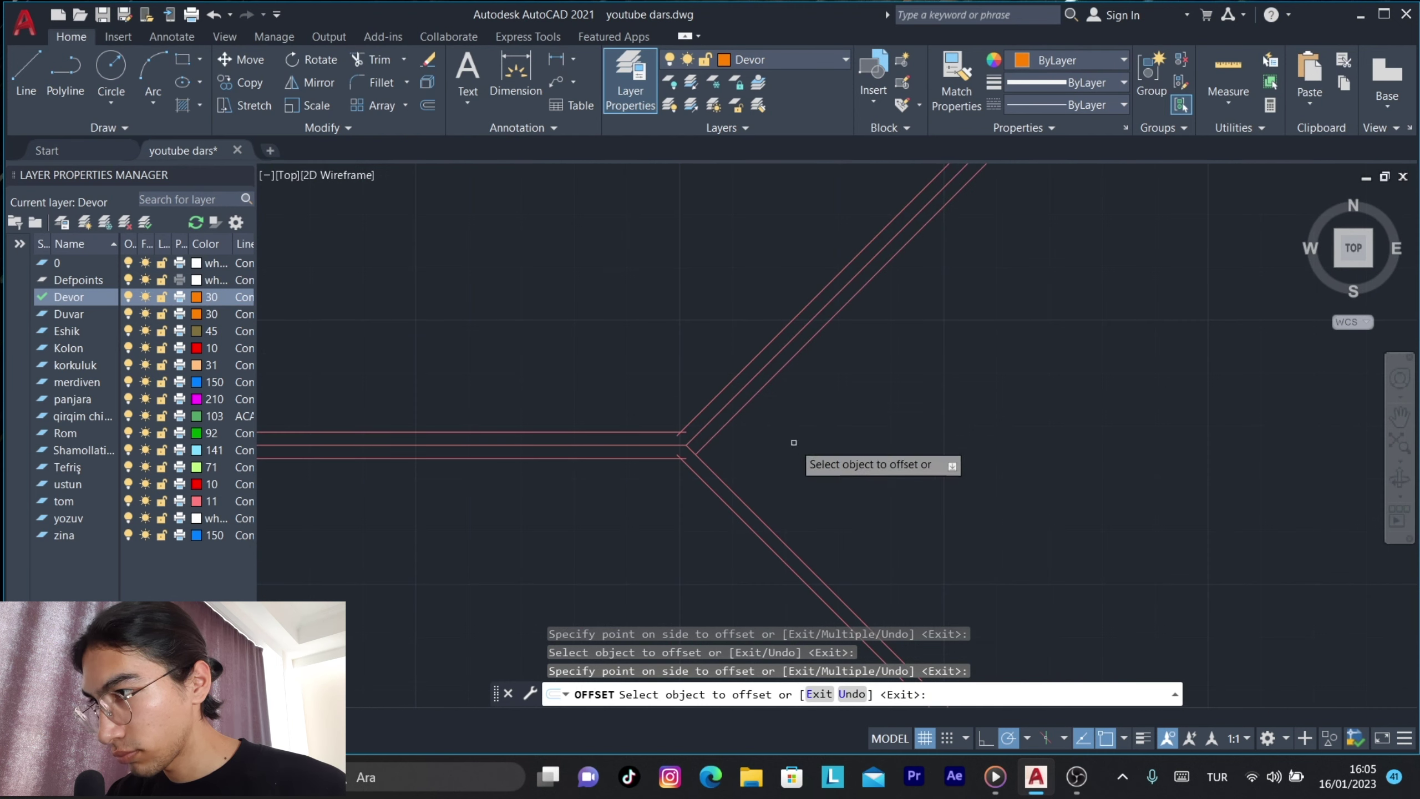
scroll(794, 425, "down", 3)
scroll(818, 358, "up", 3)
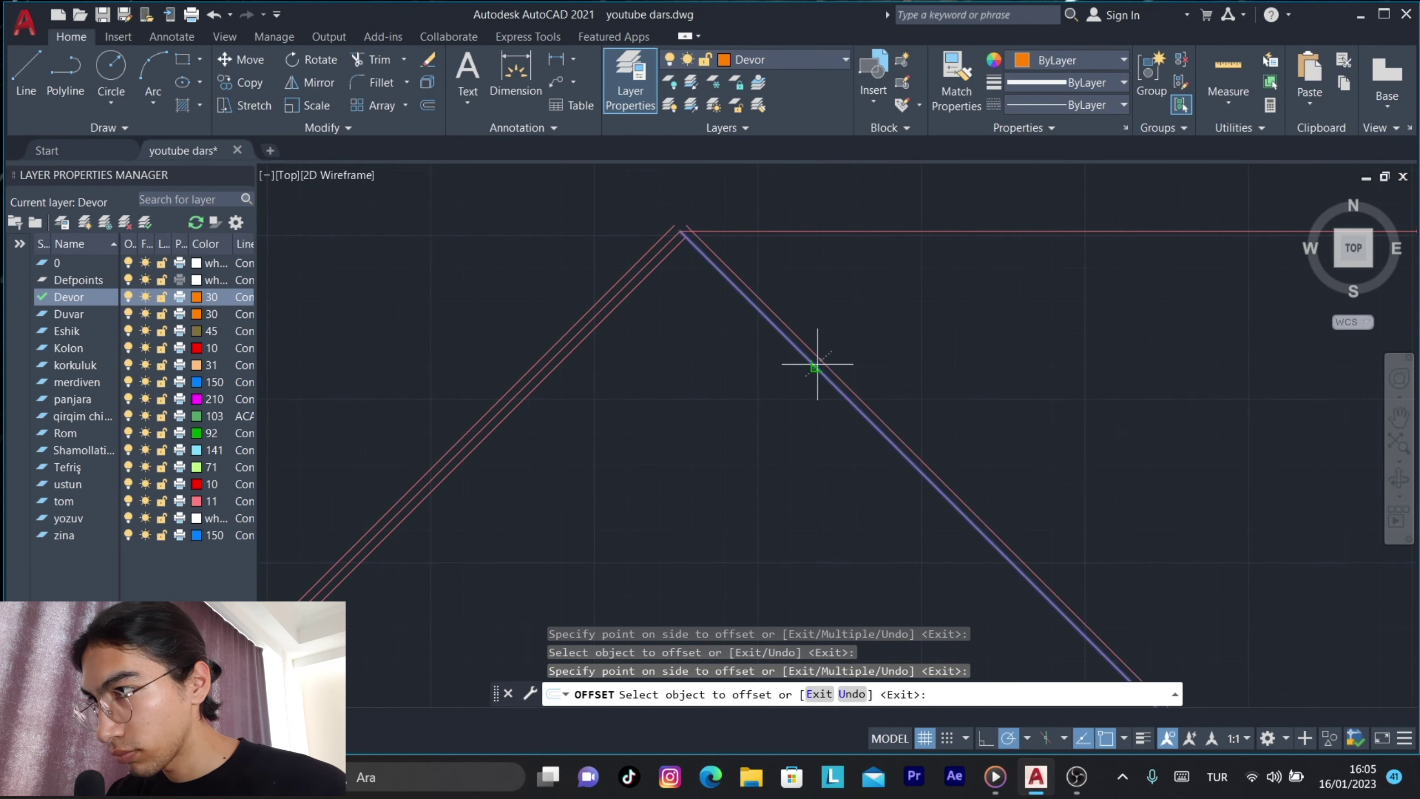
left_click(796, 232)
left_click(795, 237)
scroll(1017, 268, "down", 2)
scroll(987, 260, "down", 1)
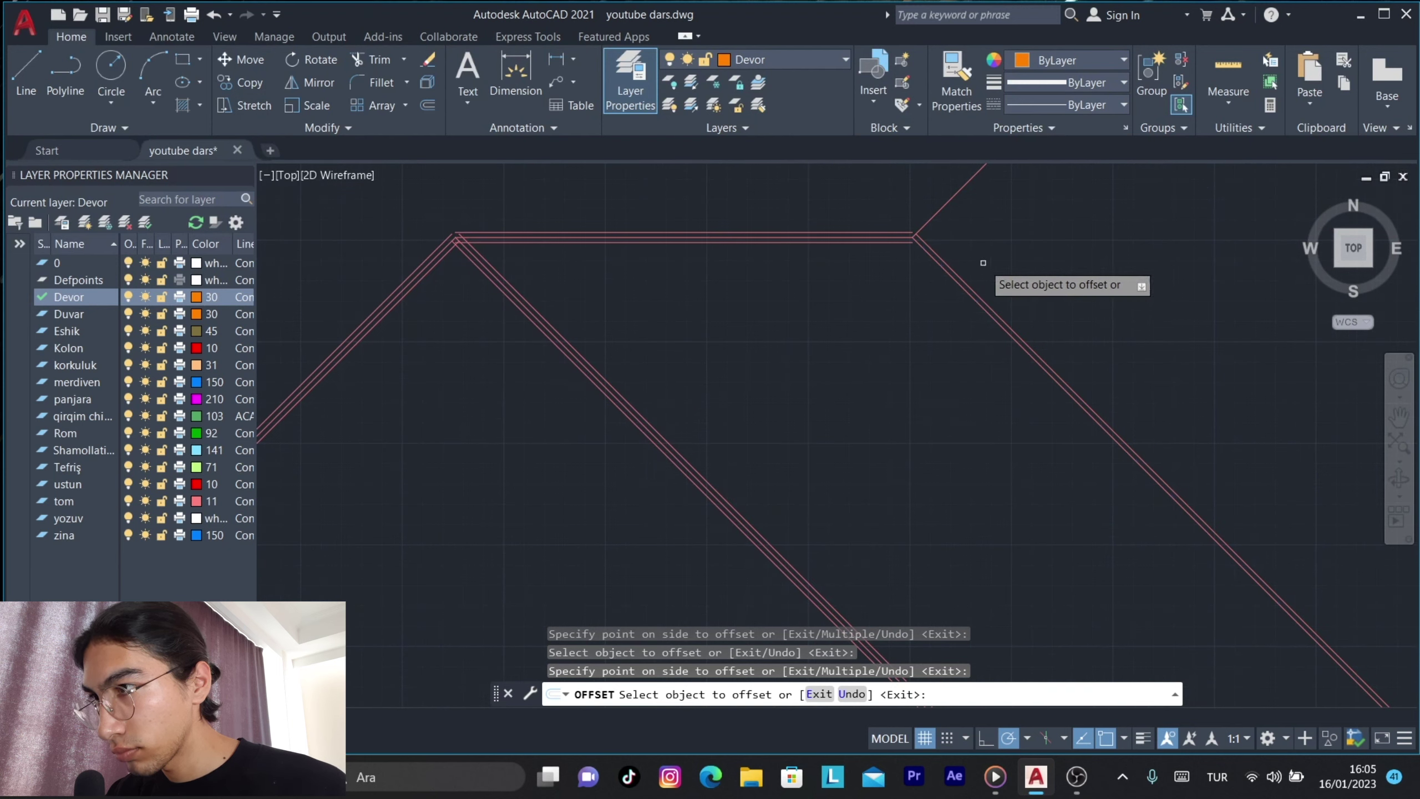
left_click(945, 270)
left_click(953, 216)
scroll(953, 215, "down", 5)
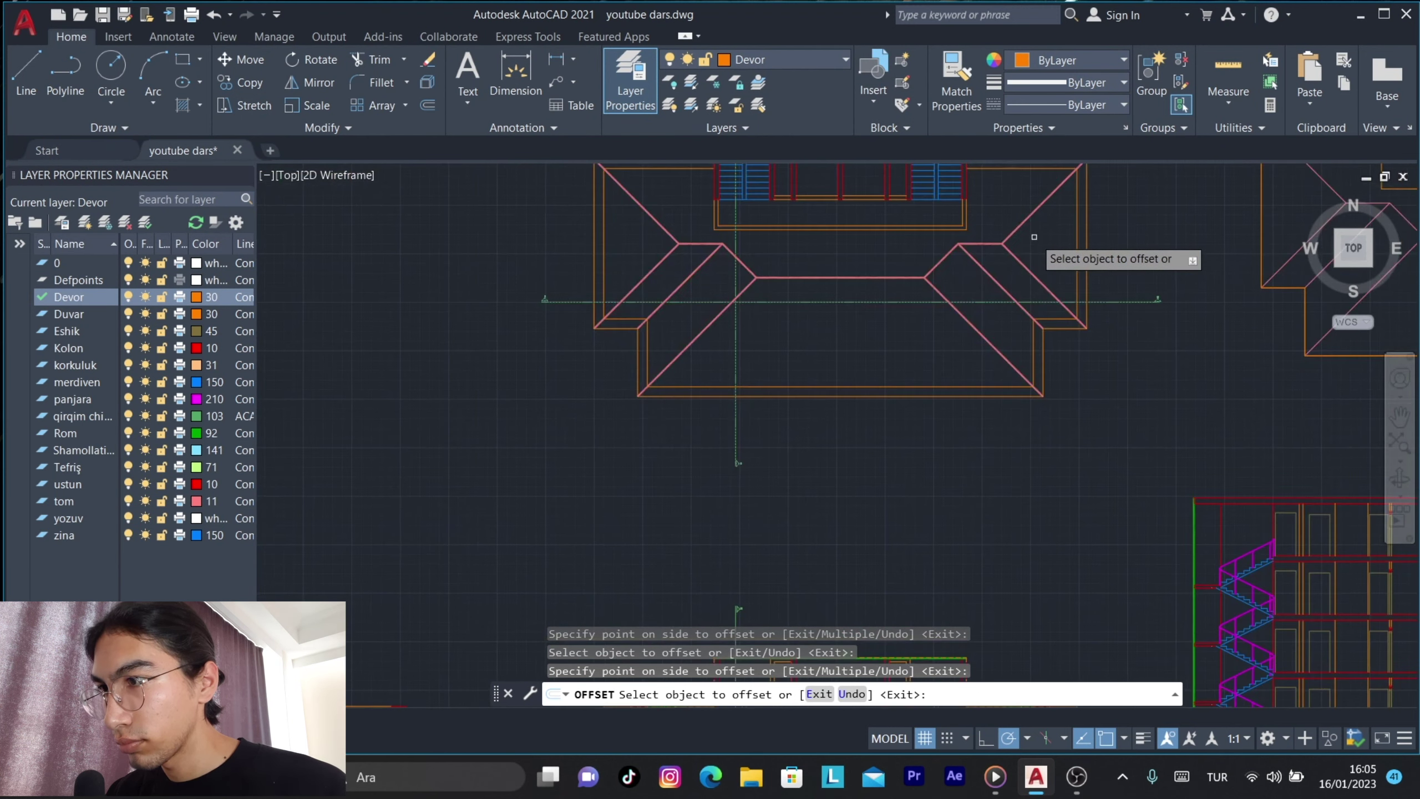
middle_click_drag(973, 363, 945, 394)
scroll(979, 364, "up", 3)
key("Escape")
Fillet the doubled lines at the lower junction and the roof peak's corners.
type("f")
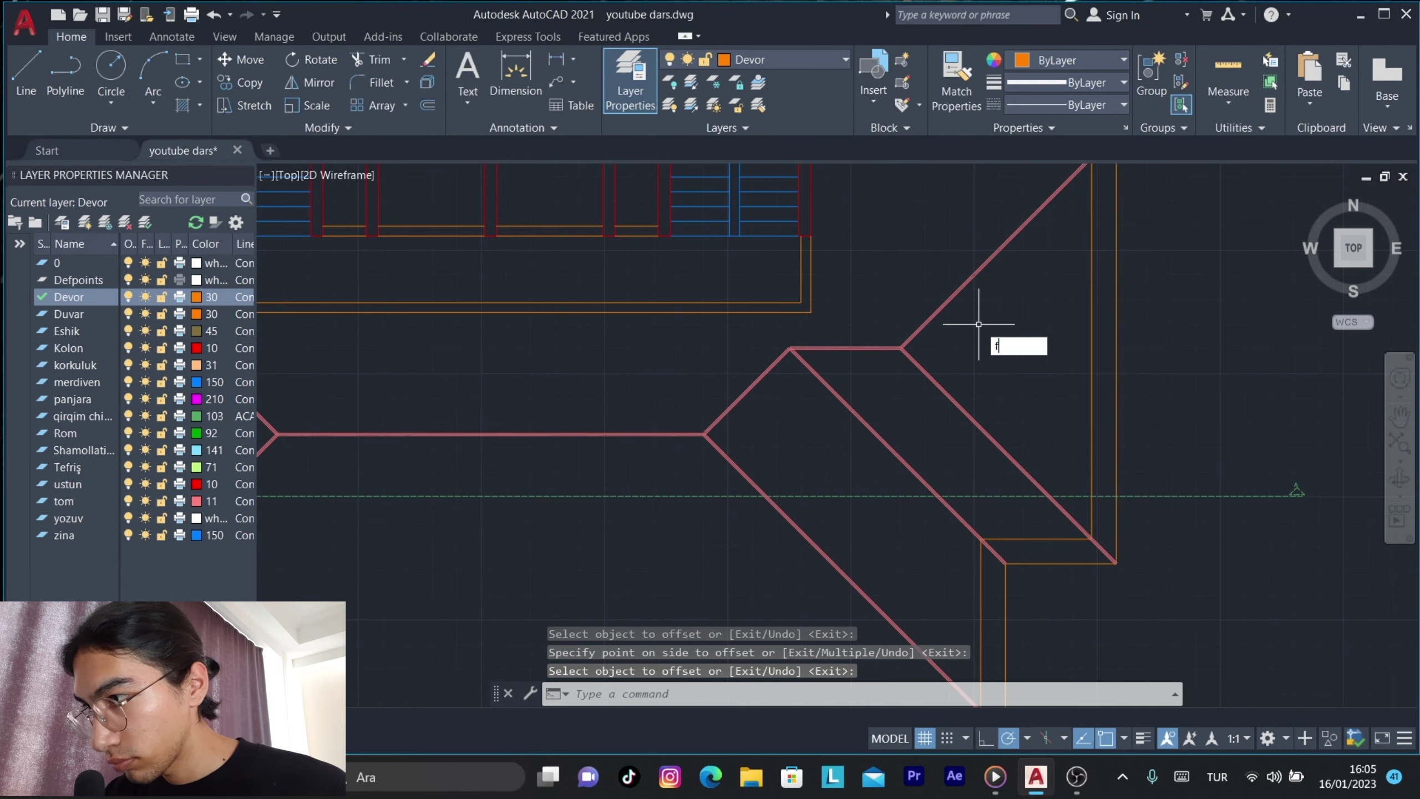
key("Return")
scroll(889, 211, "up", 3)
scroll(889, 211, "down", 2)
left_click(738, 392)
left_click(704, 460)
key("Return")
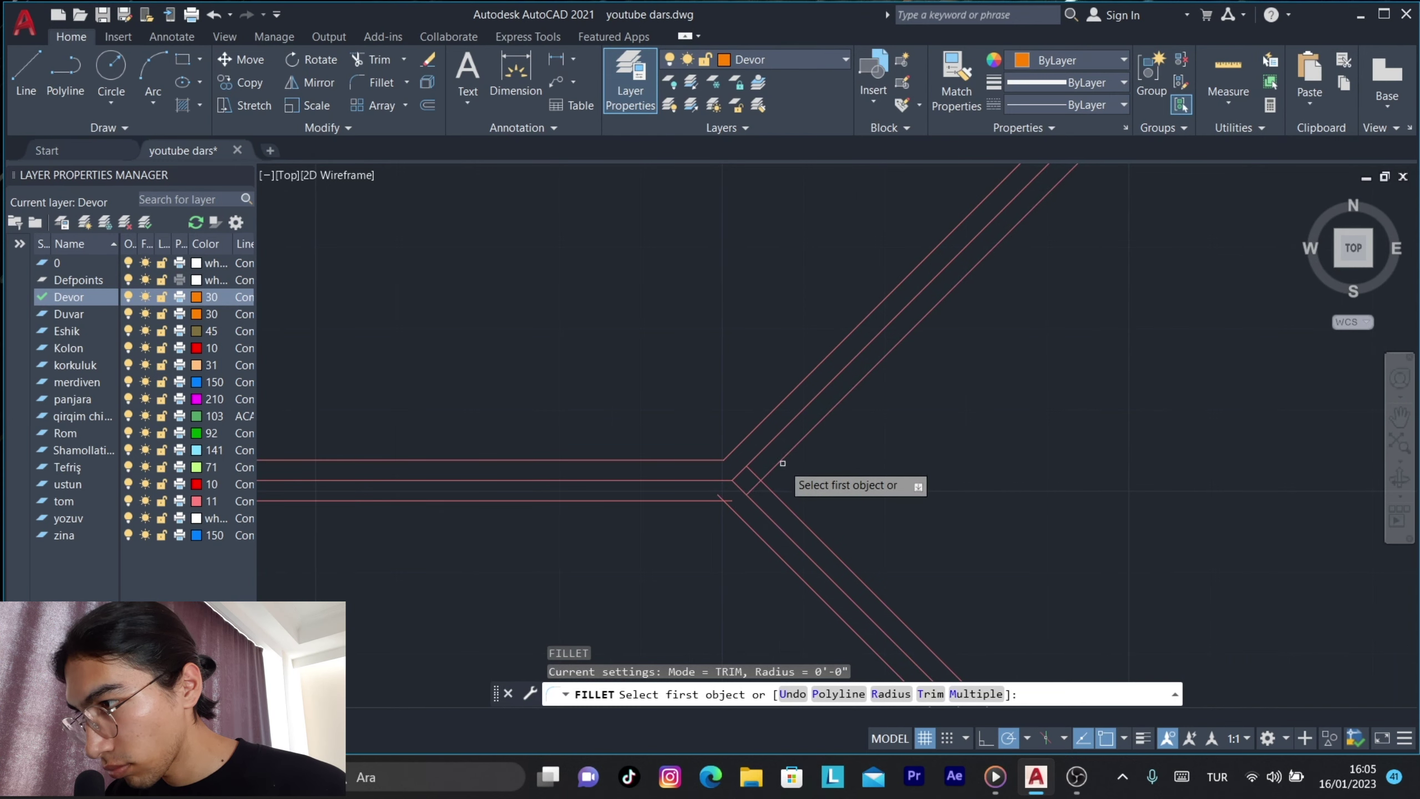
left_click(699, 501)
middle_click_drag(699, 503, 771, 254)
scroll(786, 359, "down", 2)
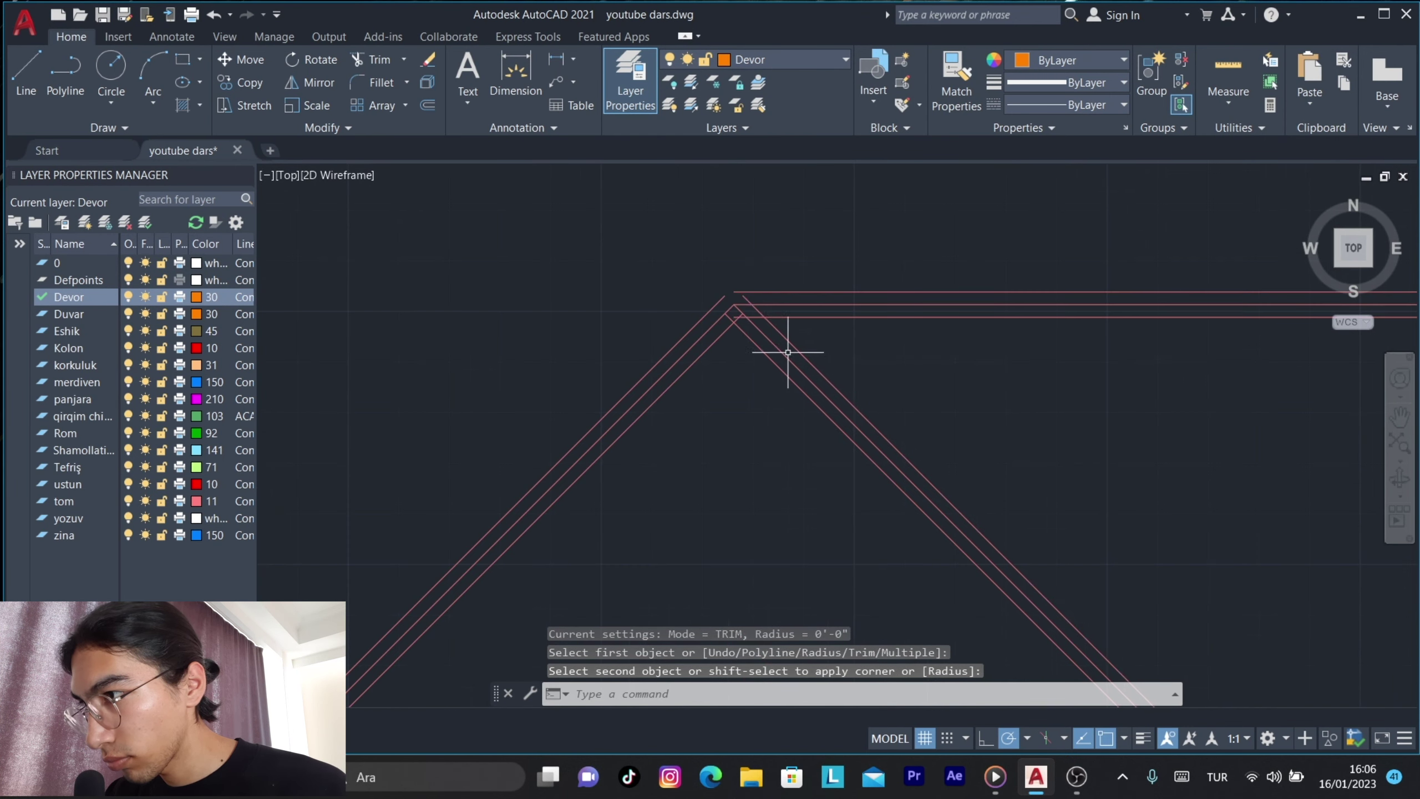
left_click(786, 358)
key("Return")
left_click(784, 315)
key("Return")
left_click(743, 354)
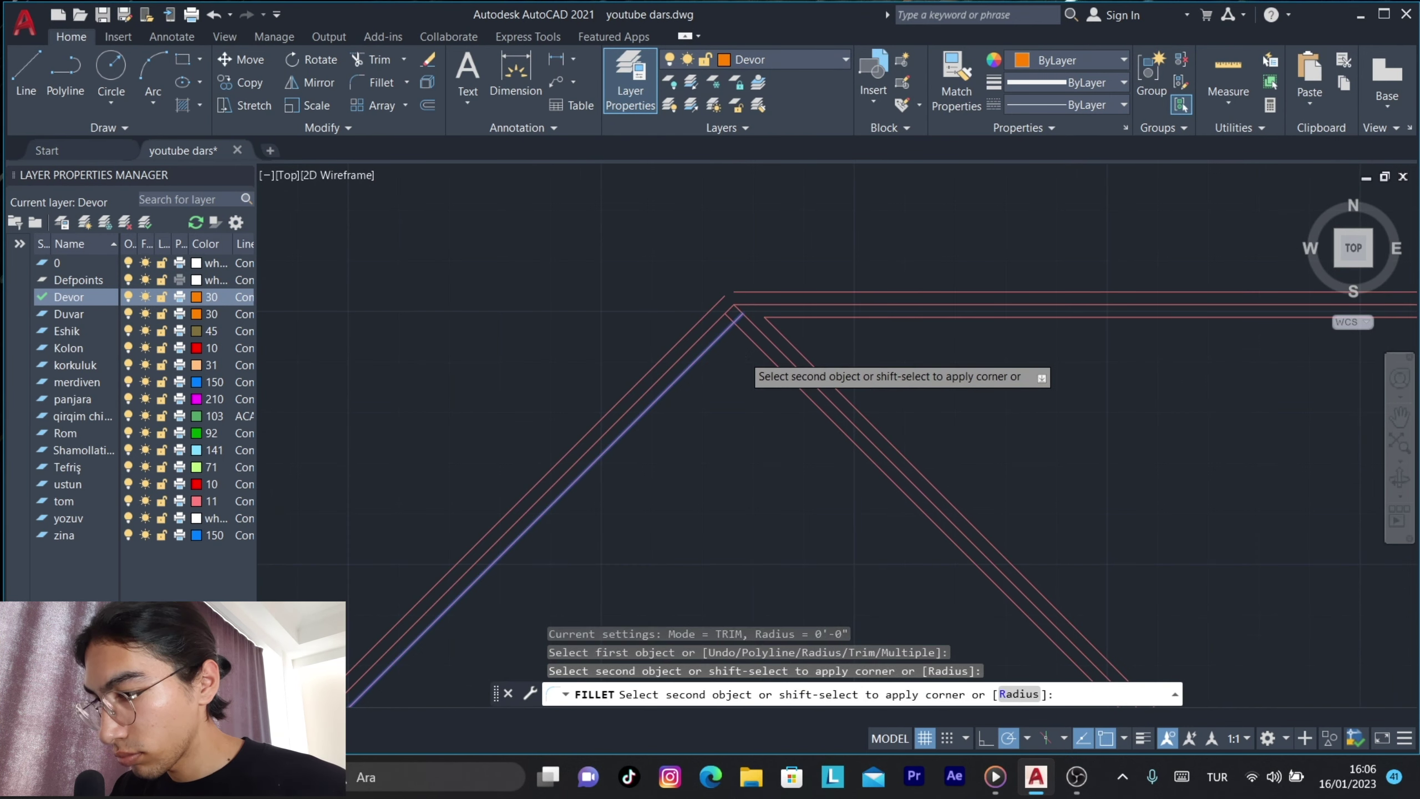
key("Escape")
key("Return")
left_click(742, 356)
left_click(738, 317)
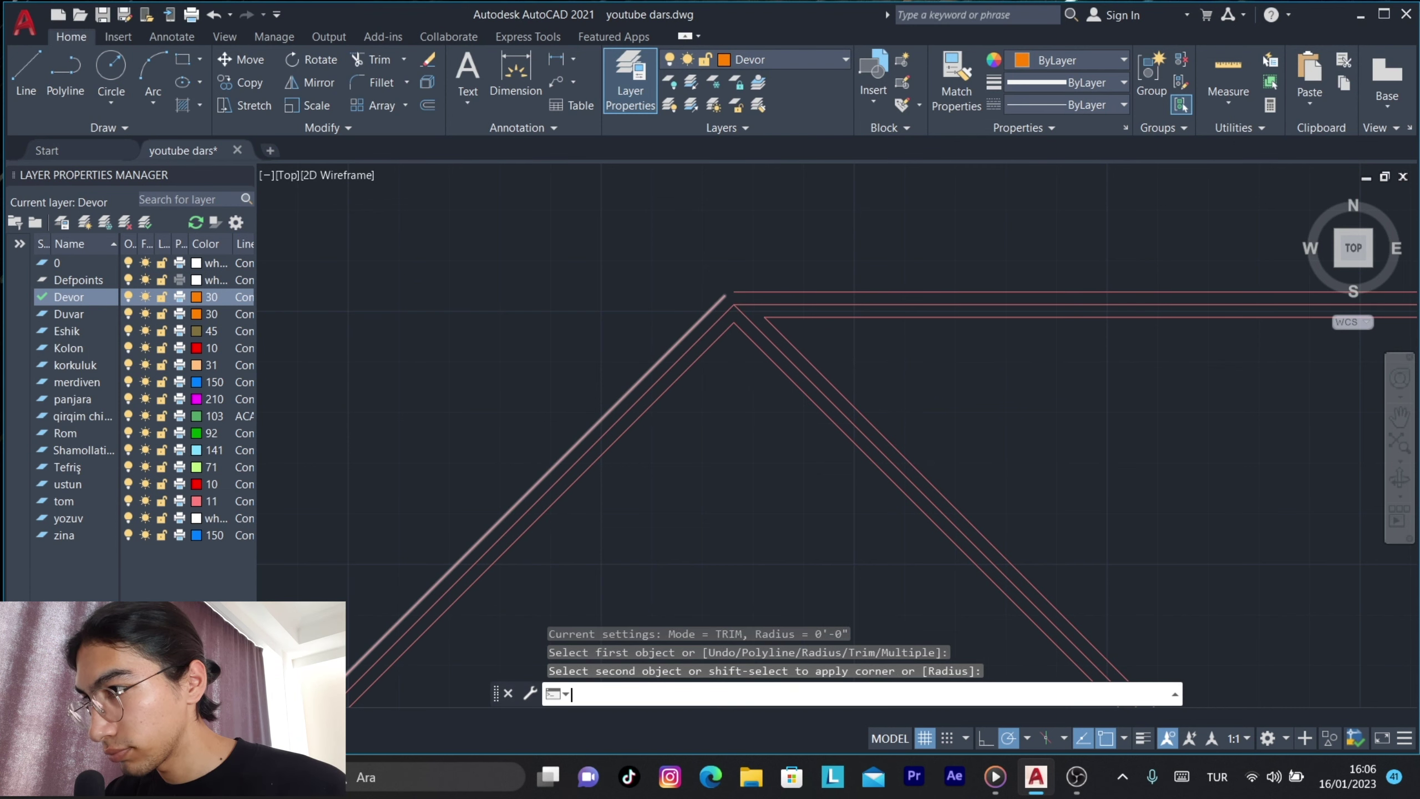
Fillet the remaining junctions, including the wall junction and the peaked corner.
middle_click_drag(738, 317, 908, 319)
scroll(908, 319, "down", 3)
scroll(773, 302, "up", 3)
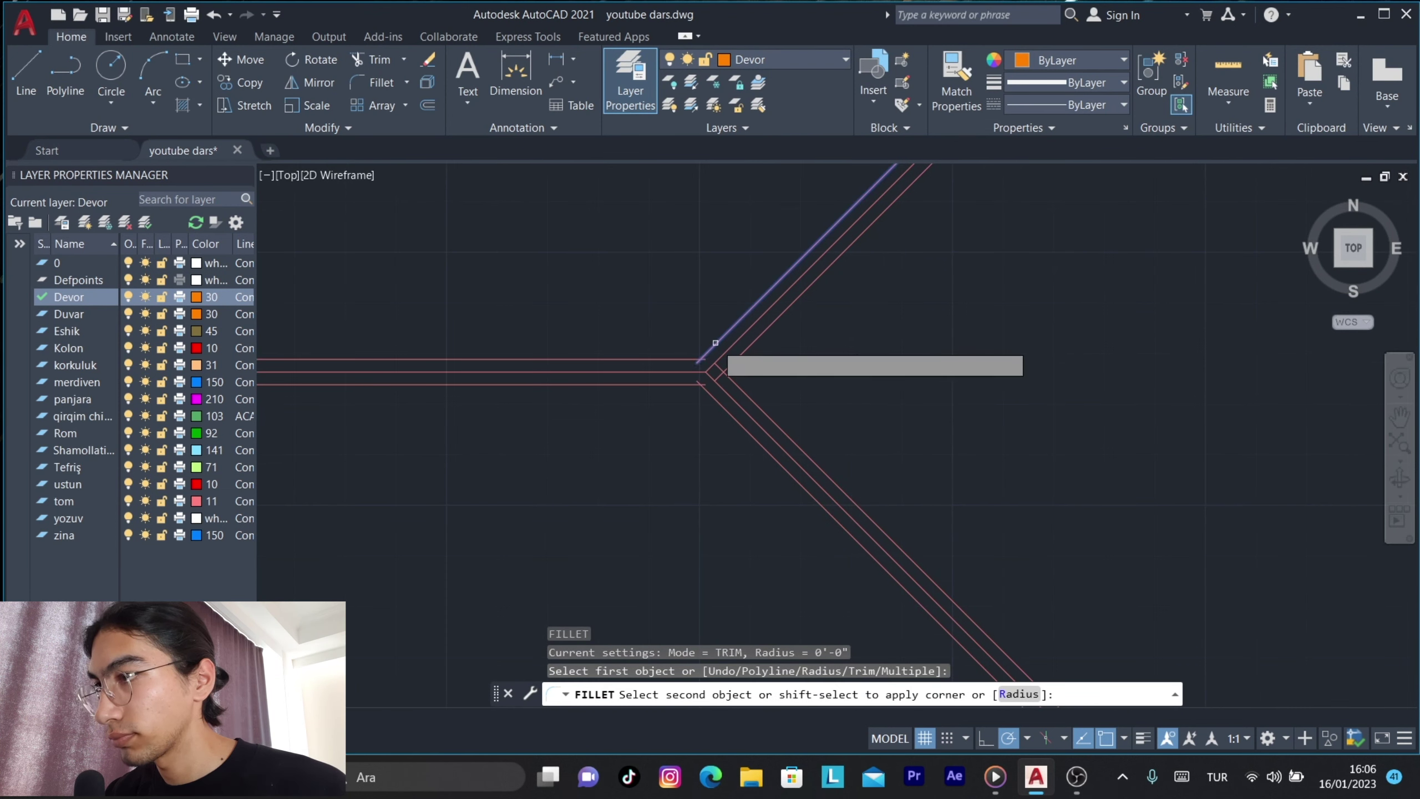
left_click(717, 342)
key("Return")
left_click(729, 381)
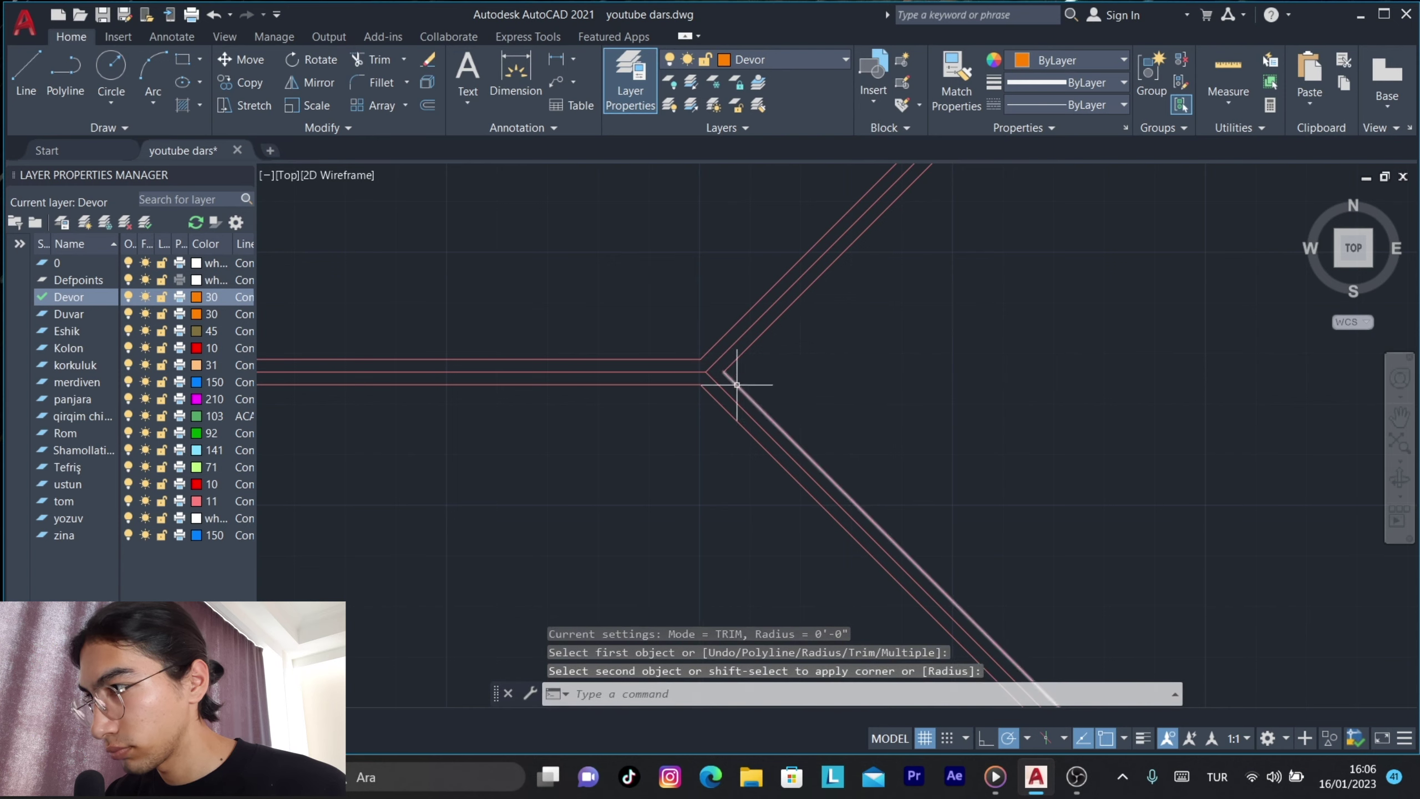
mouse_move(1157, 384)
middle_mouse_down()
mouse_move(292, 426)
mouse_move(555, 375)
middle_mouse_up()
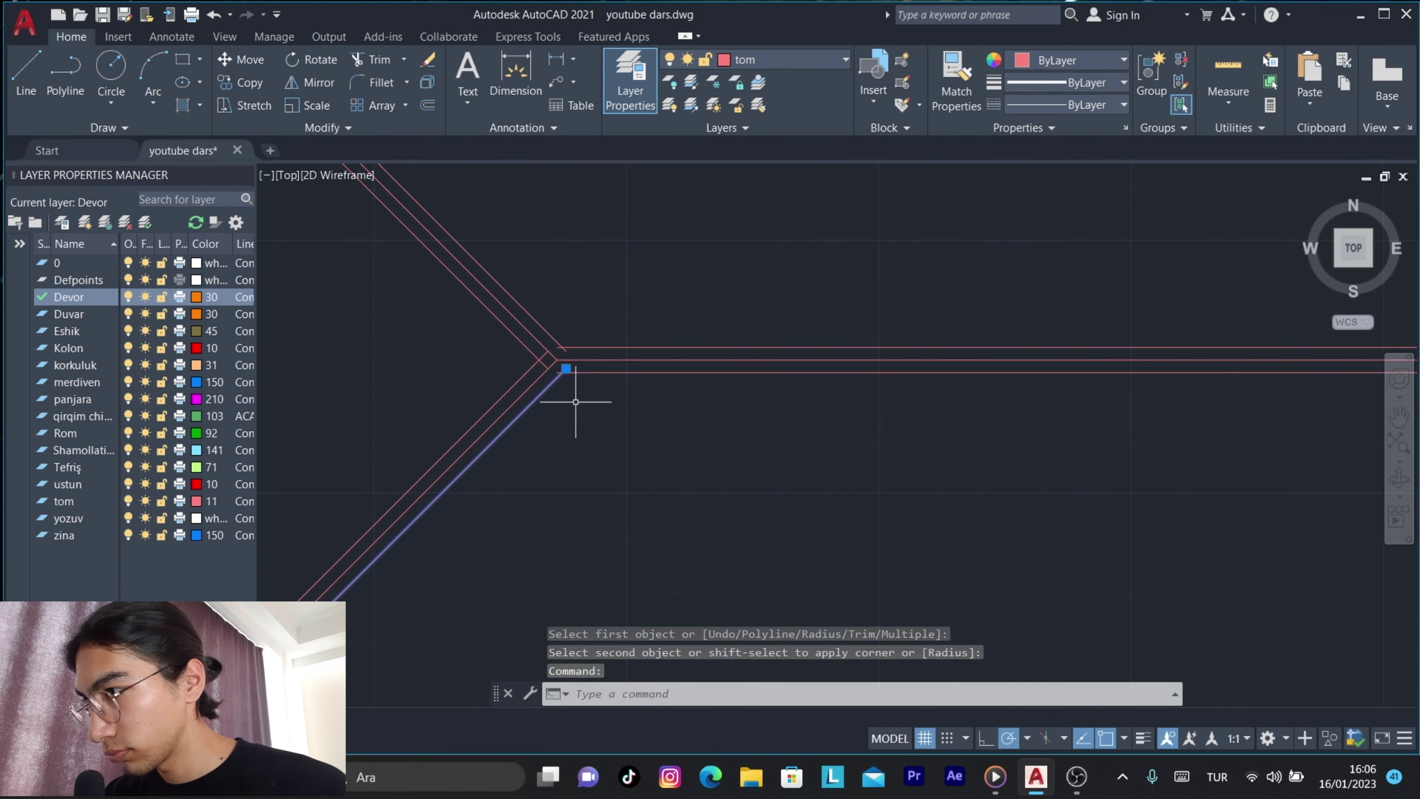
key("Return")
left_click(521, 374)
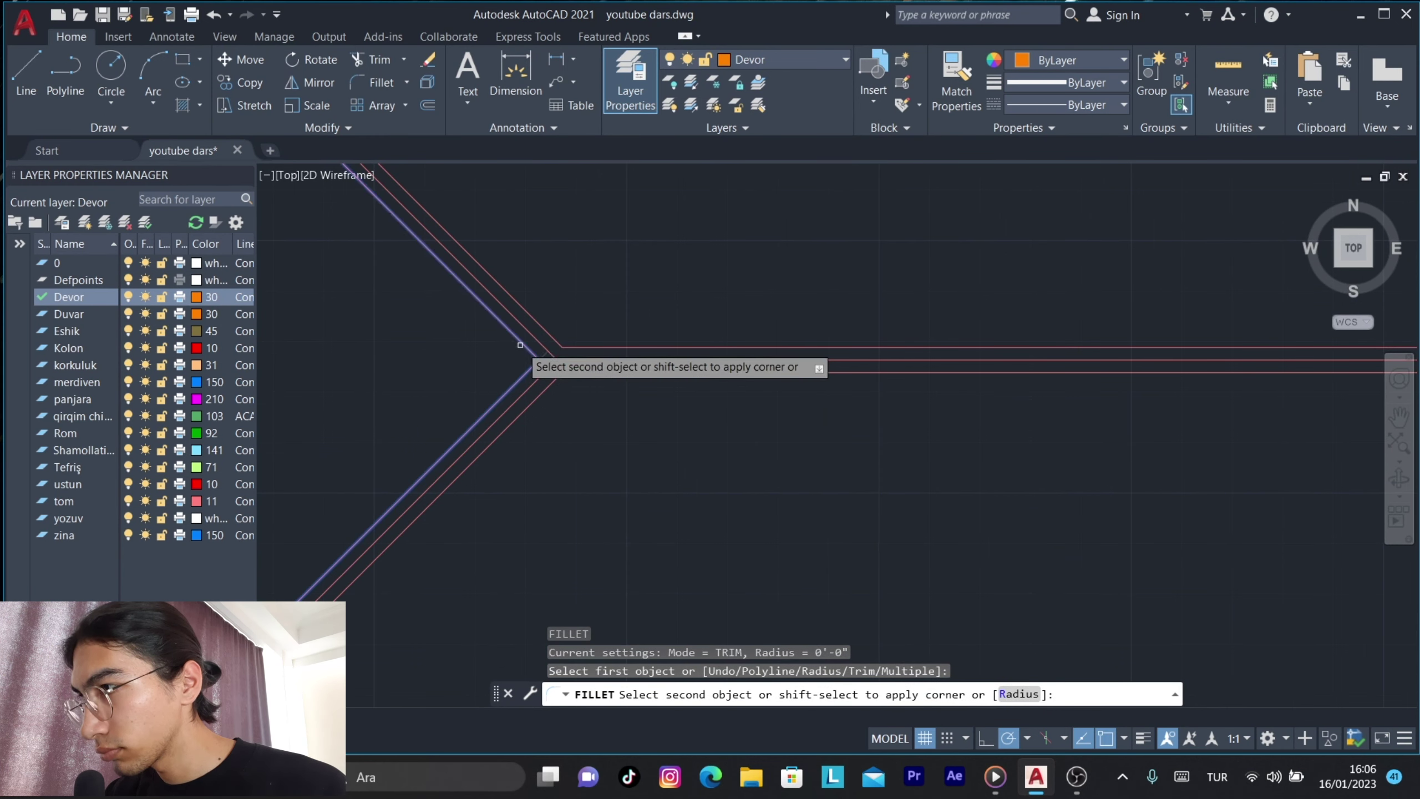
key("Return")
mouse_move(528, 355)
middle_mouse_down()
mouse_move(821, 508)
mouse_move(691, 387)
mouse_move(677, 427)
middle_mouse_up()
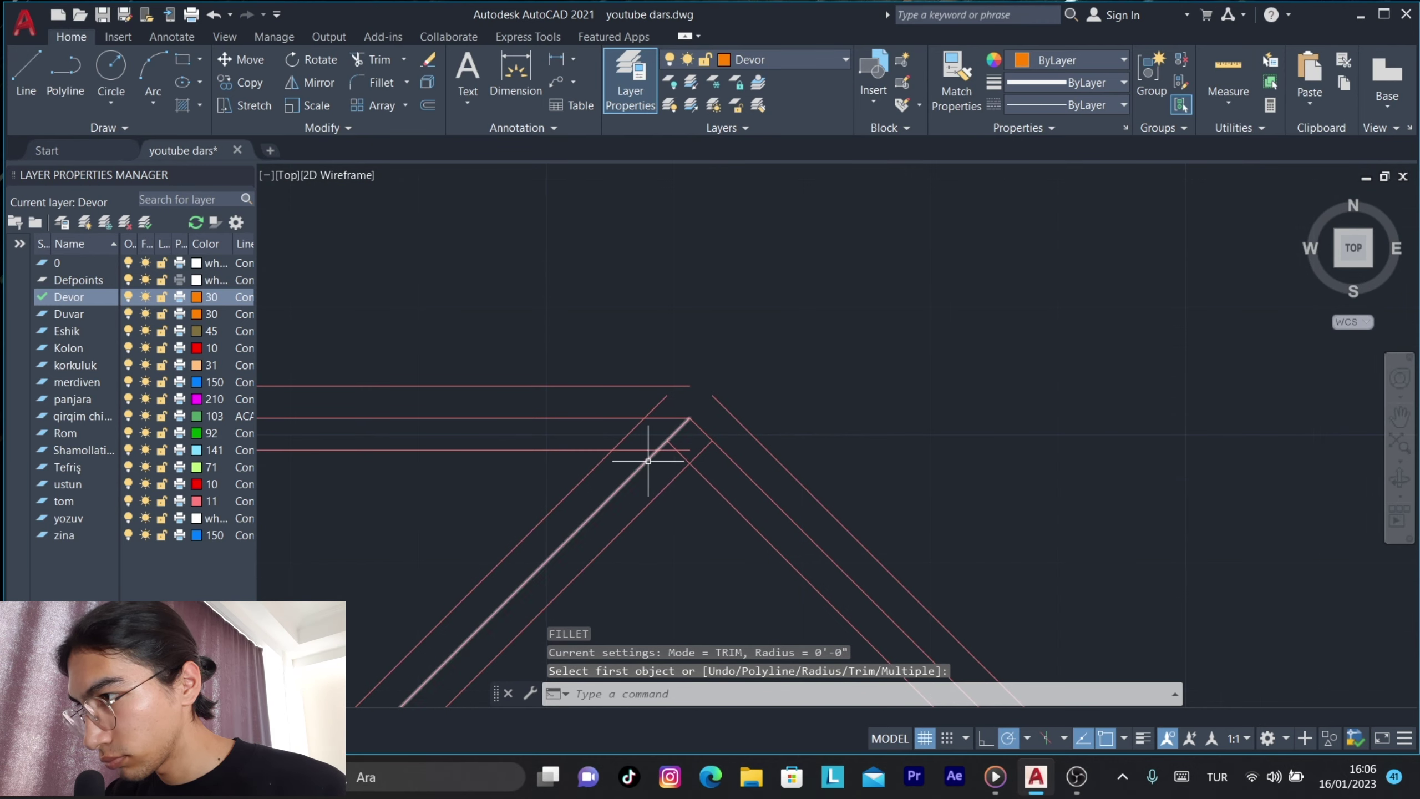
left_click(680, 386)
left_click(566, 452)
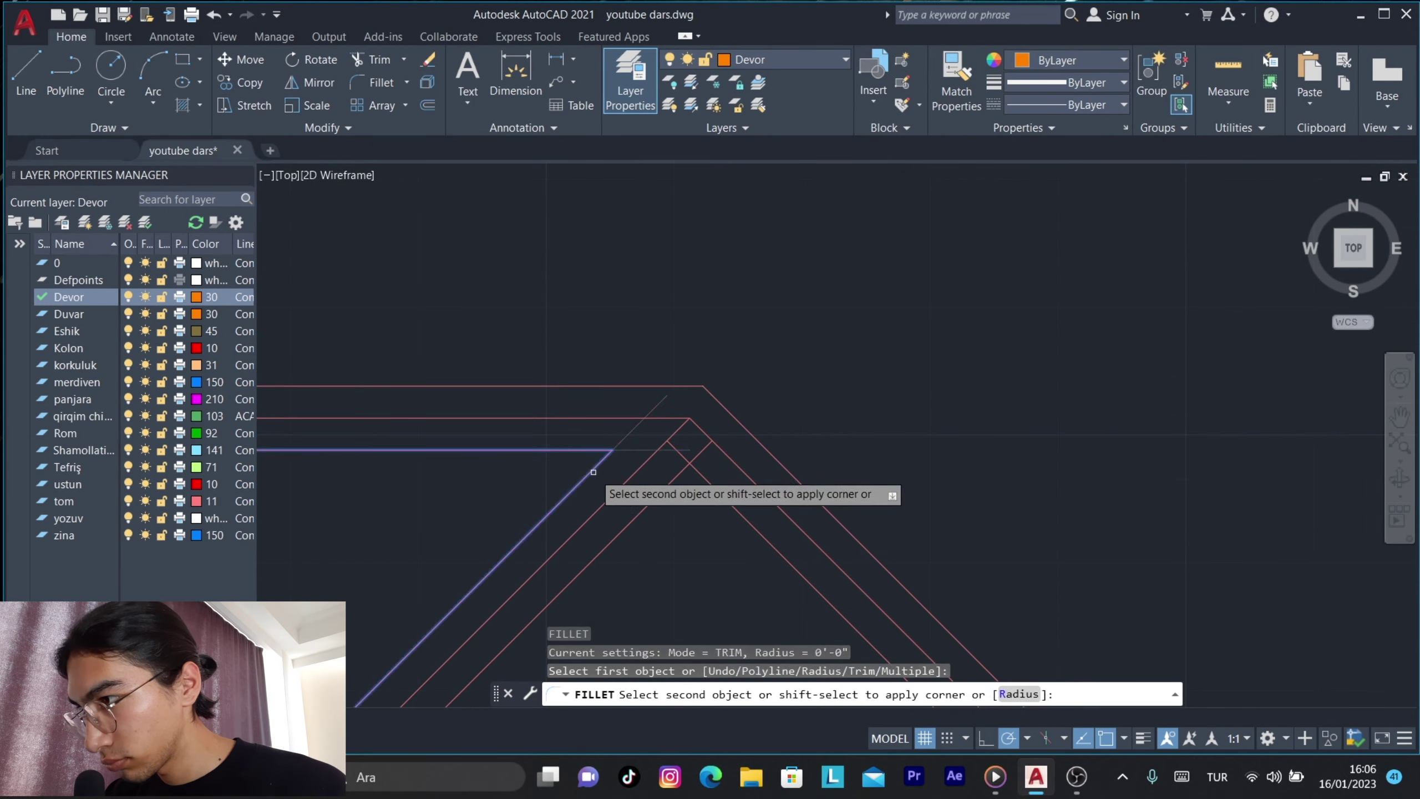
left_click(667, 476)
scroll(679, 550, "down", 5)
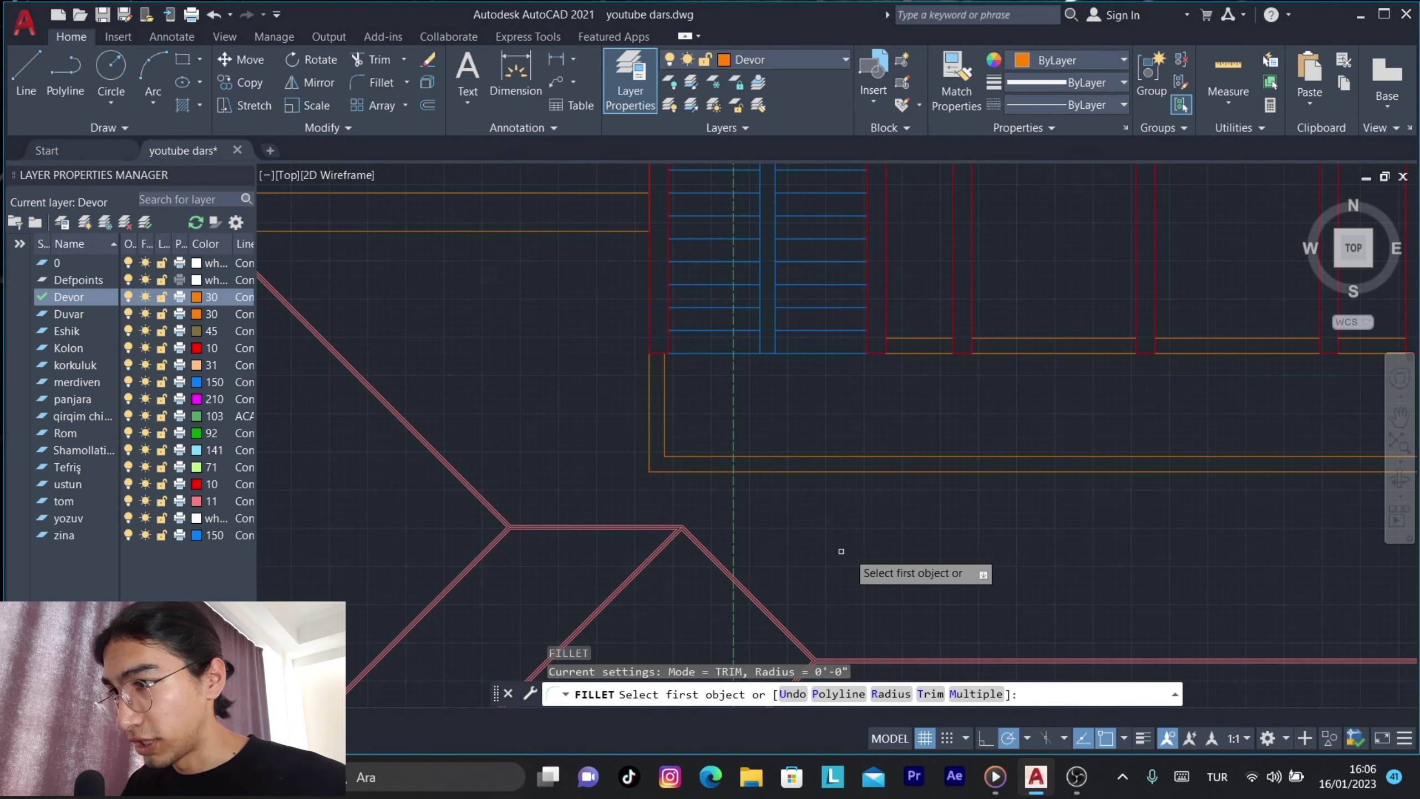
scroll(725, 336, "down", 3)
scroll(727, 345, "down", 3)
scroll(779, 345, "up", 4)
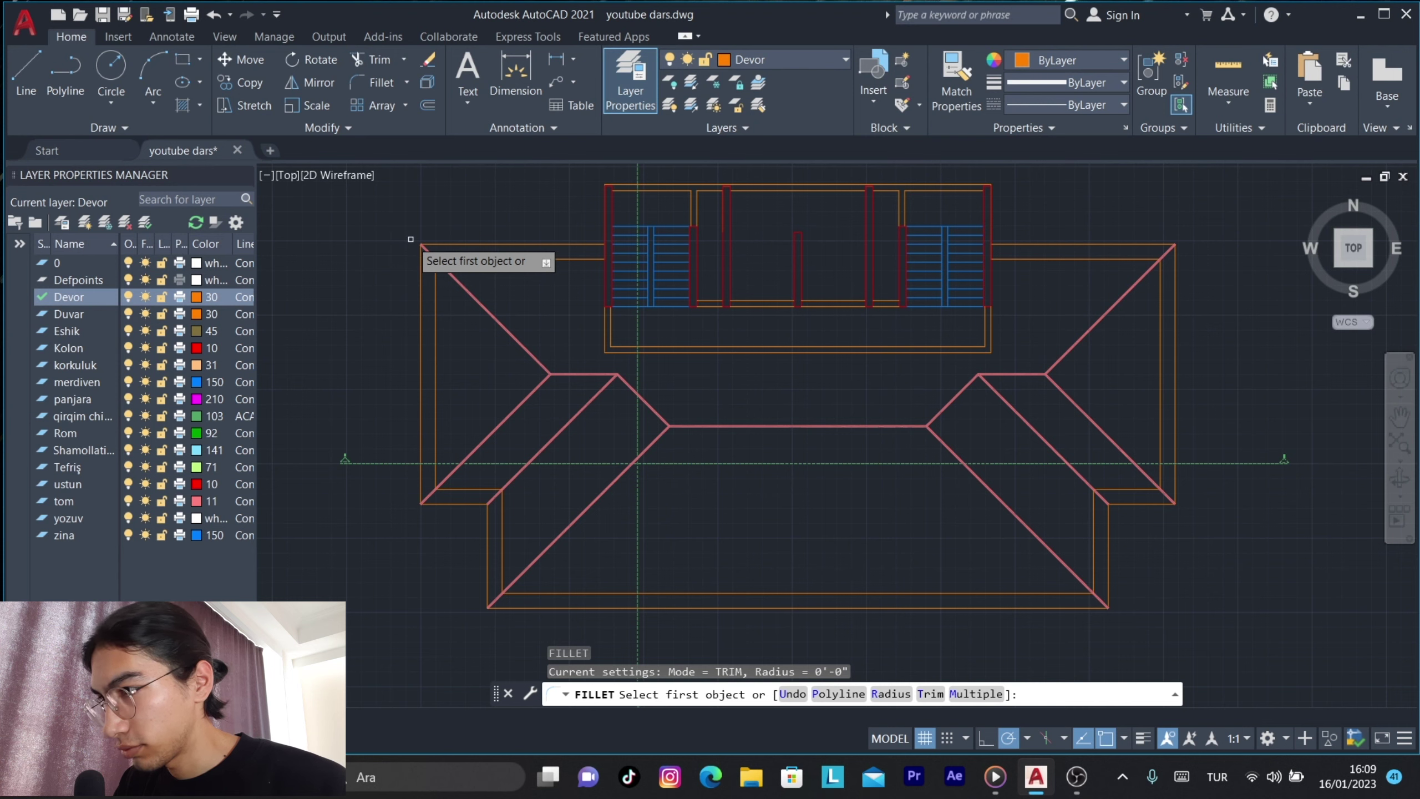
Trim the overhanging diagonal stubs and line ends past the roof corners.
key("Escape")
scroll(412, 228, "up", 8)
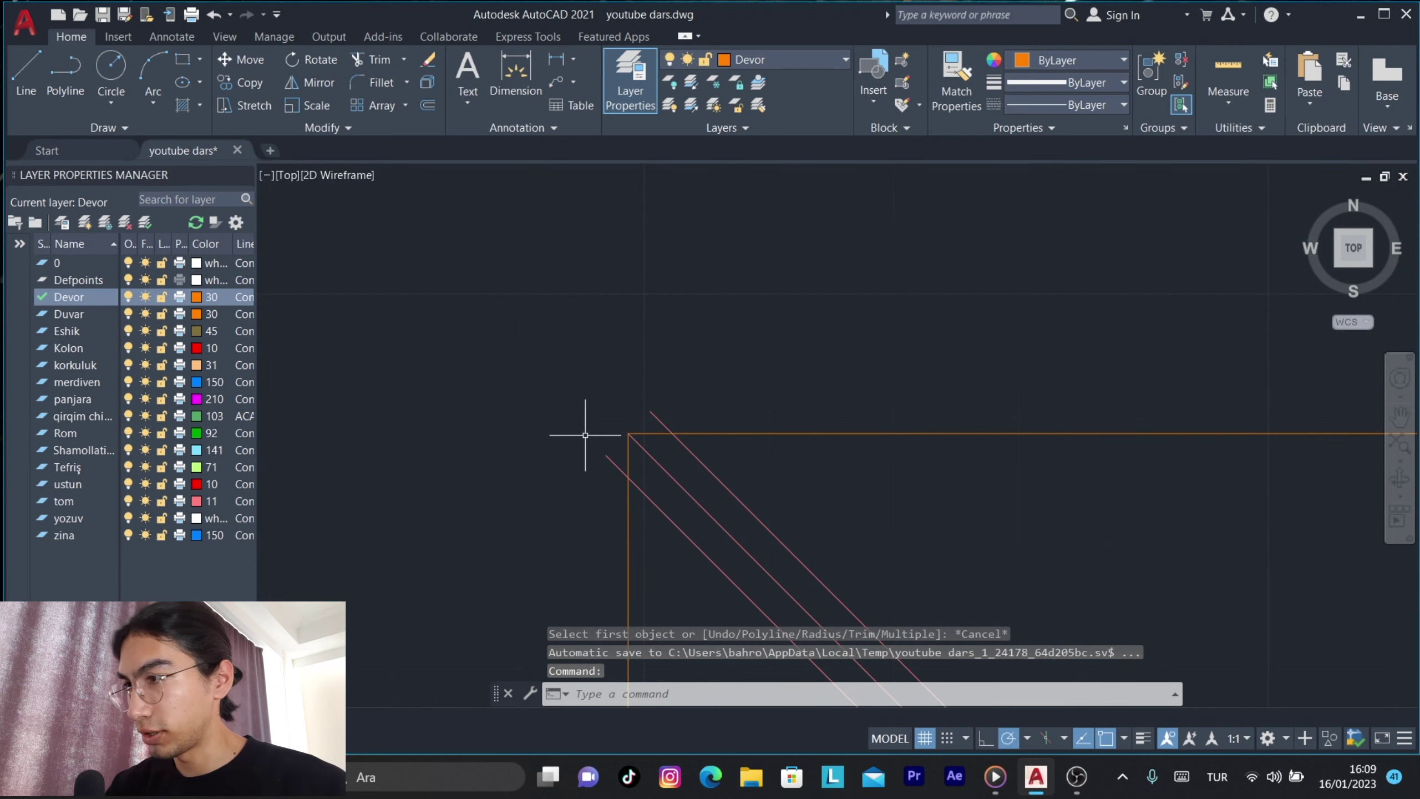
type("tr")
key("space")
left_click(646, 417)
left_click(612, 463)
scroll(615, 470, "down", 1)
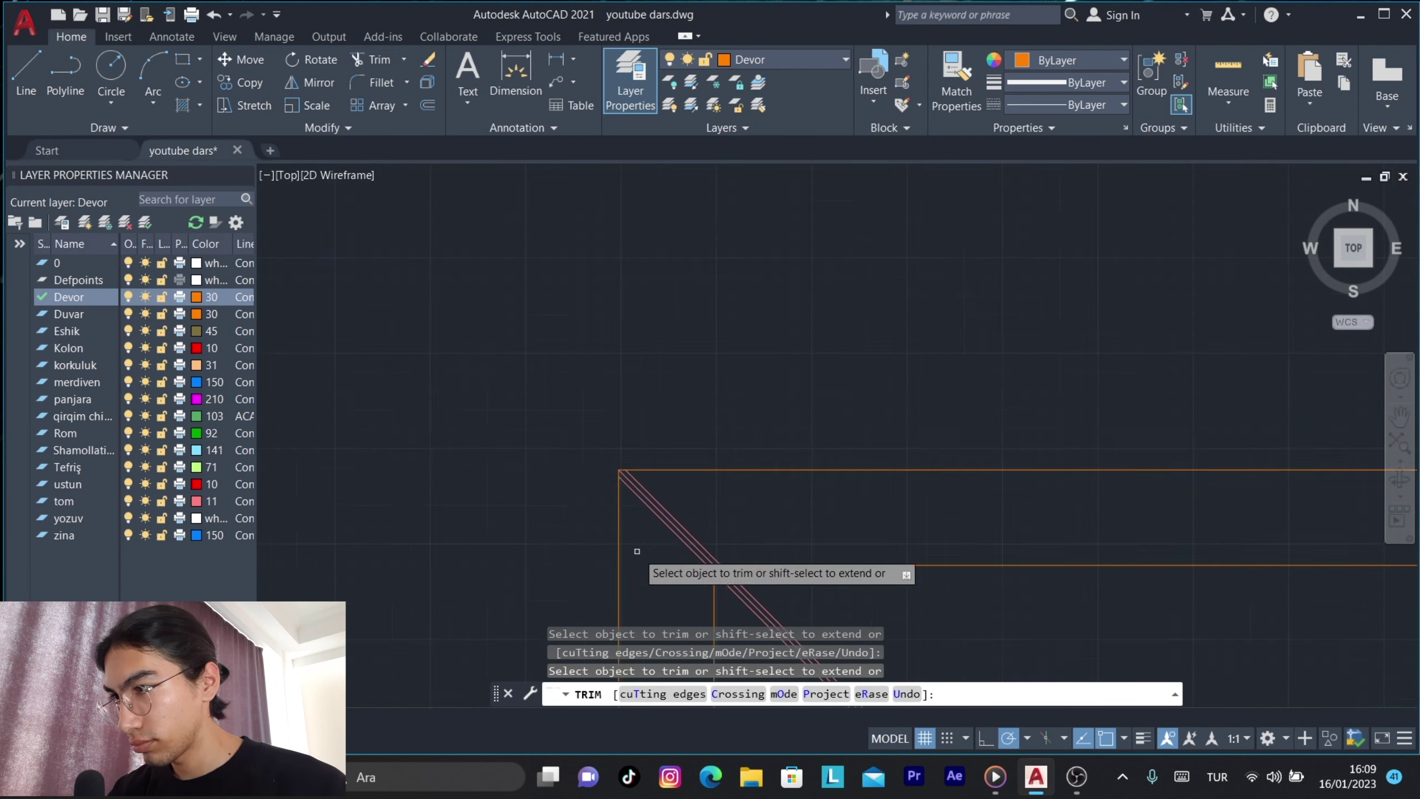
scroll(715, 520, "down", 4)
scroll(715, 520, "up", 5)
left_click_drag(819, 349, 802, 357)
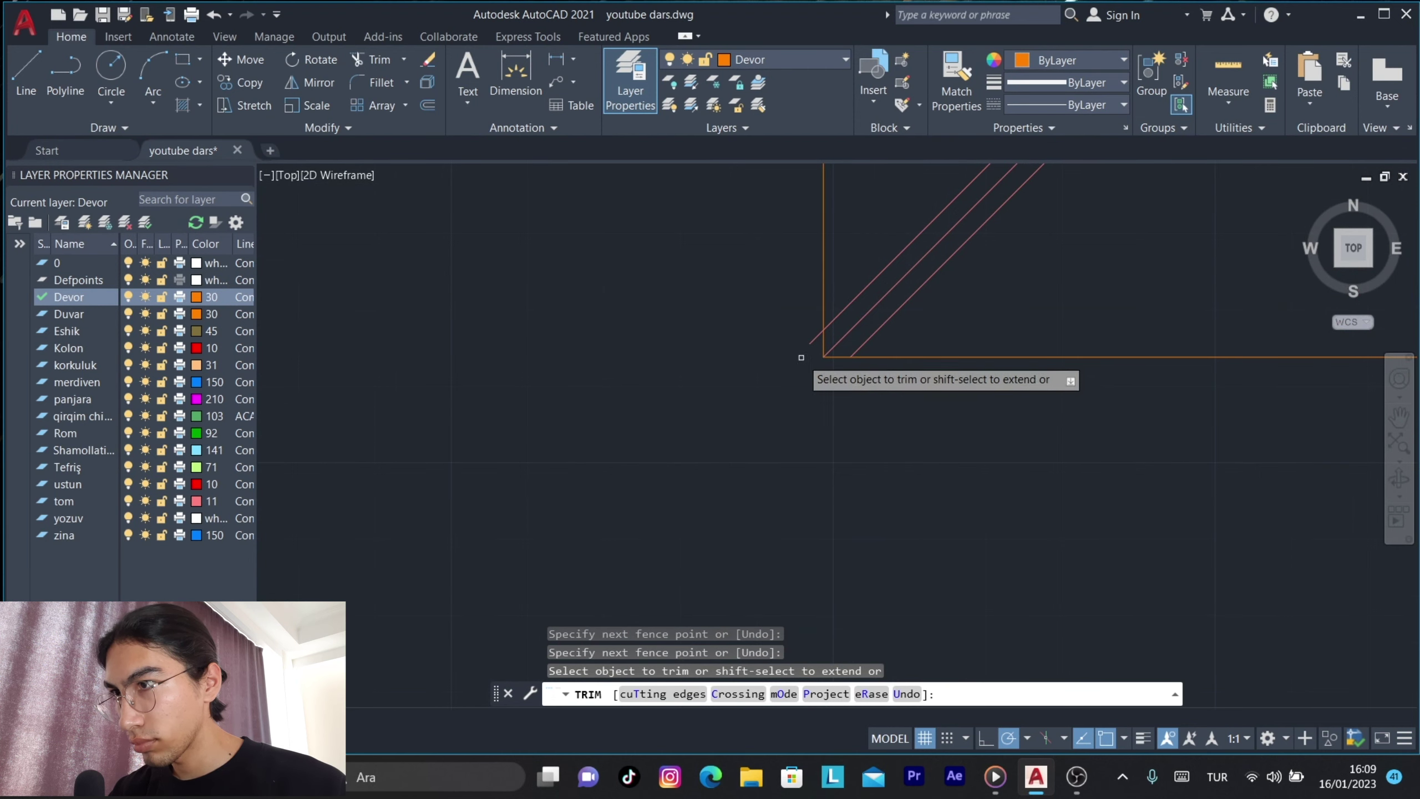
middle_click_drag(801, 358, 858, 365)
middle_click_drag(979, 289, 799, 397)
key("space")
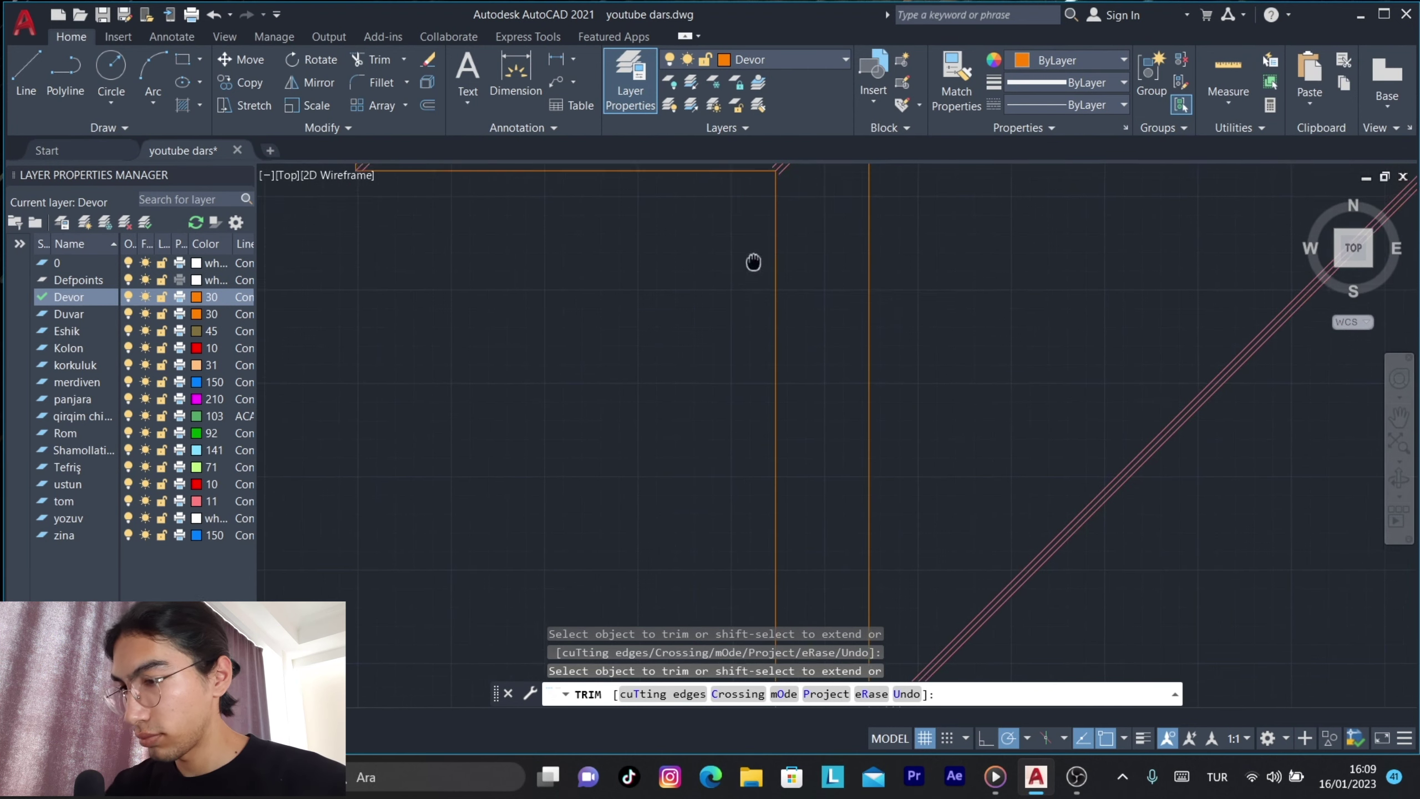
Extend the doubled hip and valley lines at further corners, then trim their ends.
middle_click_drag(755, 263, 709, 402)
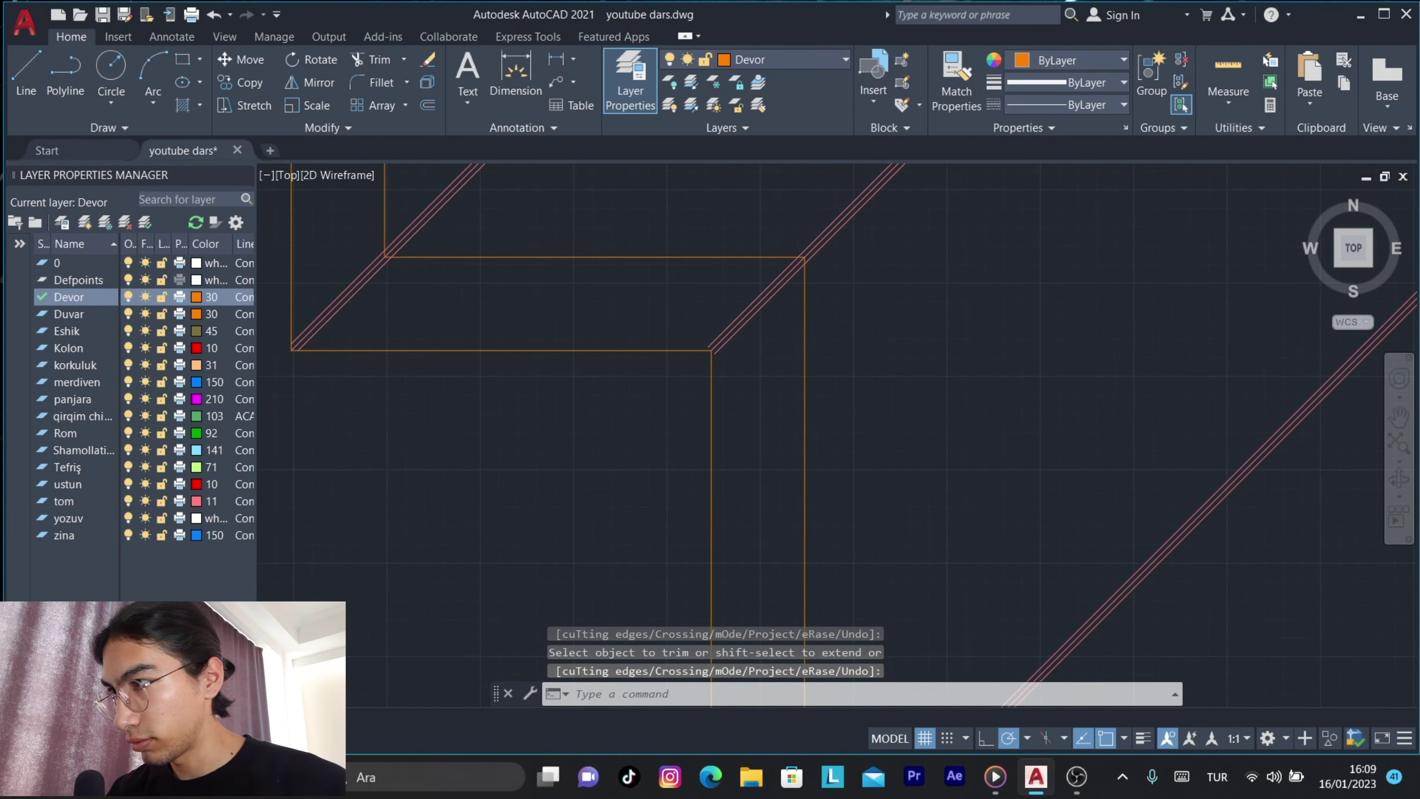
type("ex")
key("space")
scroll(750, 475, "down", 3)
scroll(706, 484, "up", 5)
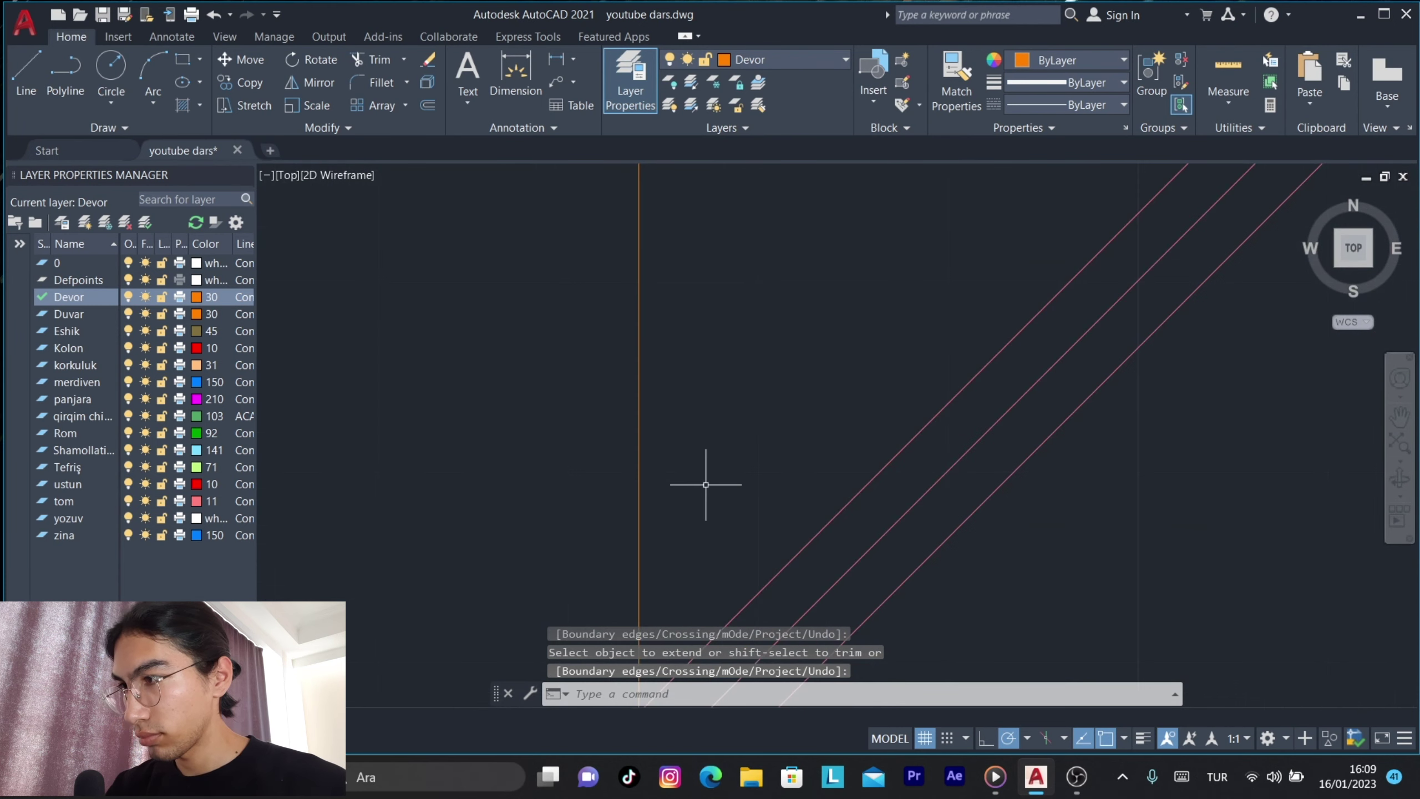
middle_click_drag(705, 484, 738, 295)
type("tr")
key("space")
mouse_move(650, 469)
middle_mouse_down()
mouse_move(776, 565)
mouse_move(639, 552)
mouse_move(715, 442)
mouse_move(797, 380)
mouse_move(835, 495)
middle_mouse_up()
Extend the remaining doubled lines to the eaves outline and end the command.
type("ex")
key("space")
middle_click_drag(834, 495, 545, 406)
scroll(951, 421, "down", 3)
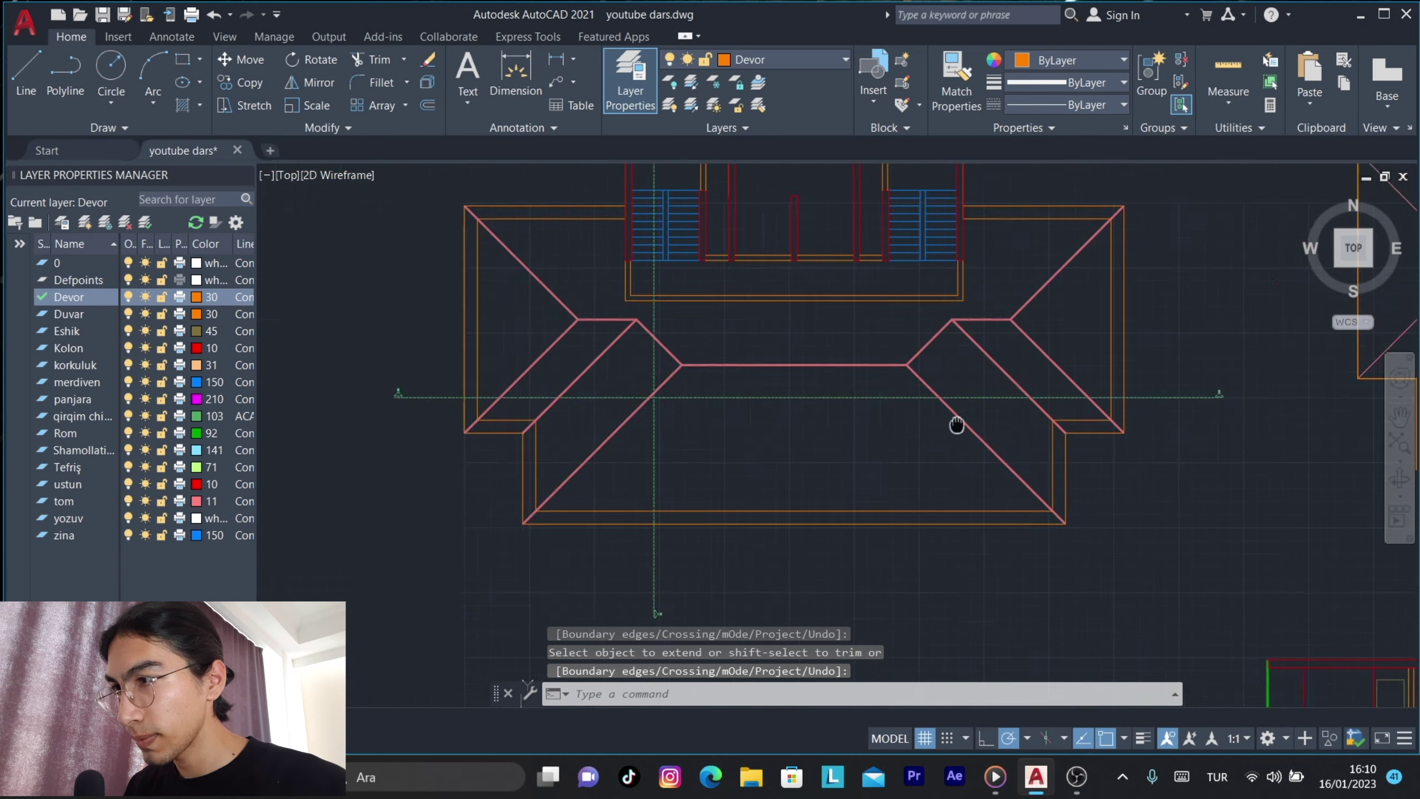
key("Escape")
scroll(688, 366, "up", 3)
scroll(741, 375, "up", 1)
Add layer shipr in the Layer Properties Manager and assign it colour 240.
scroll(761, 358, "up", 2)
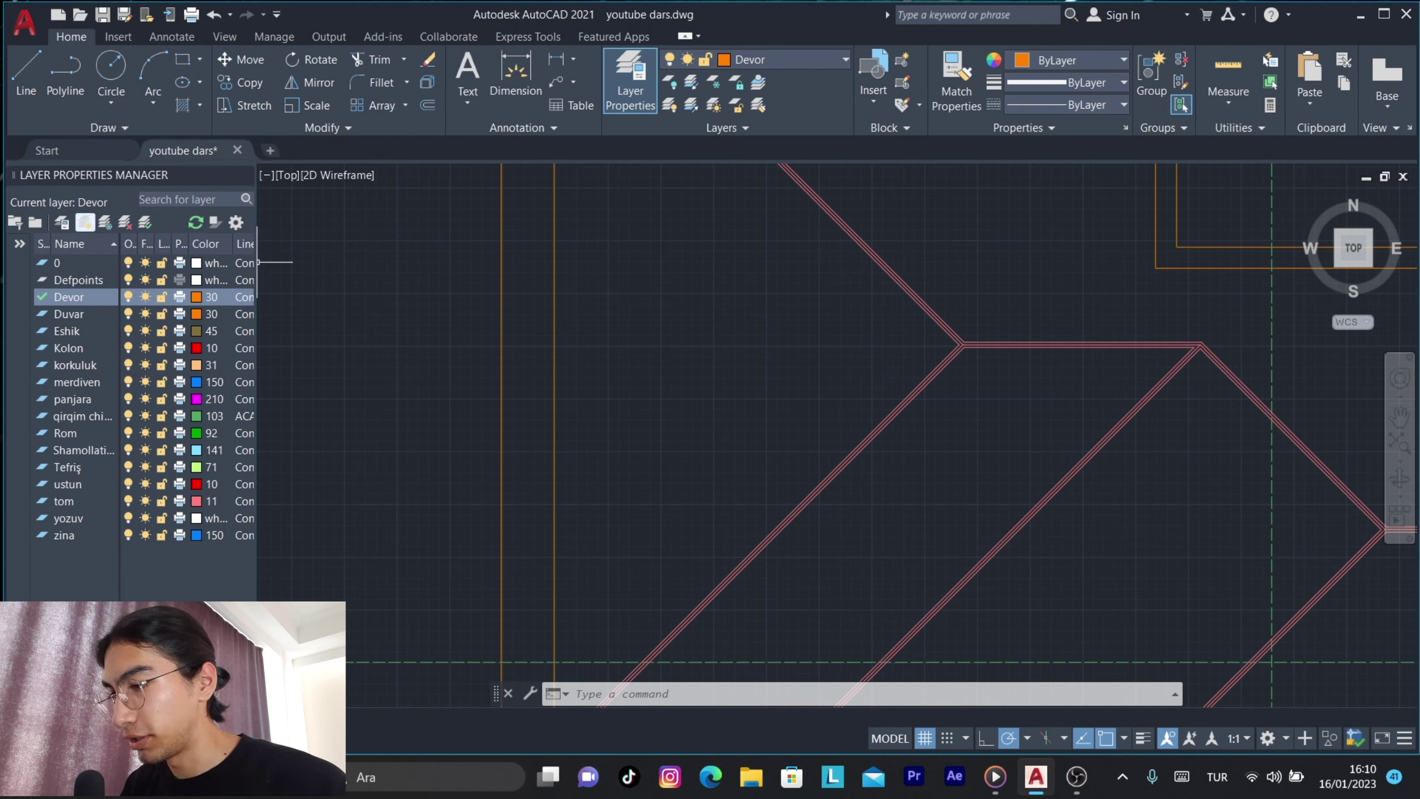
key("alt+n")
type("shipr")
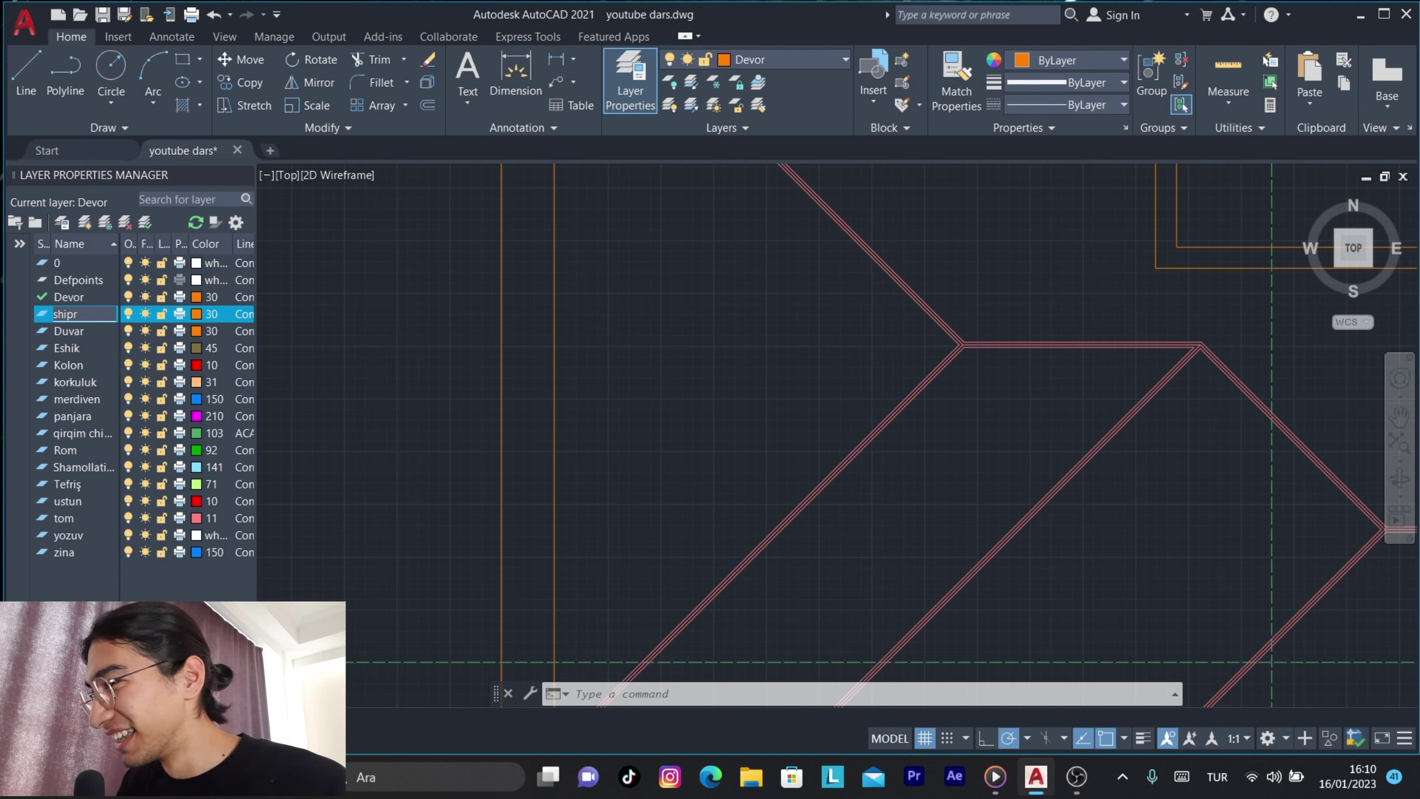
key("Return")
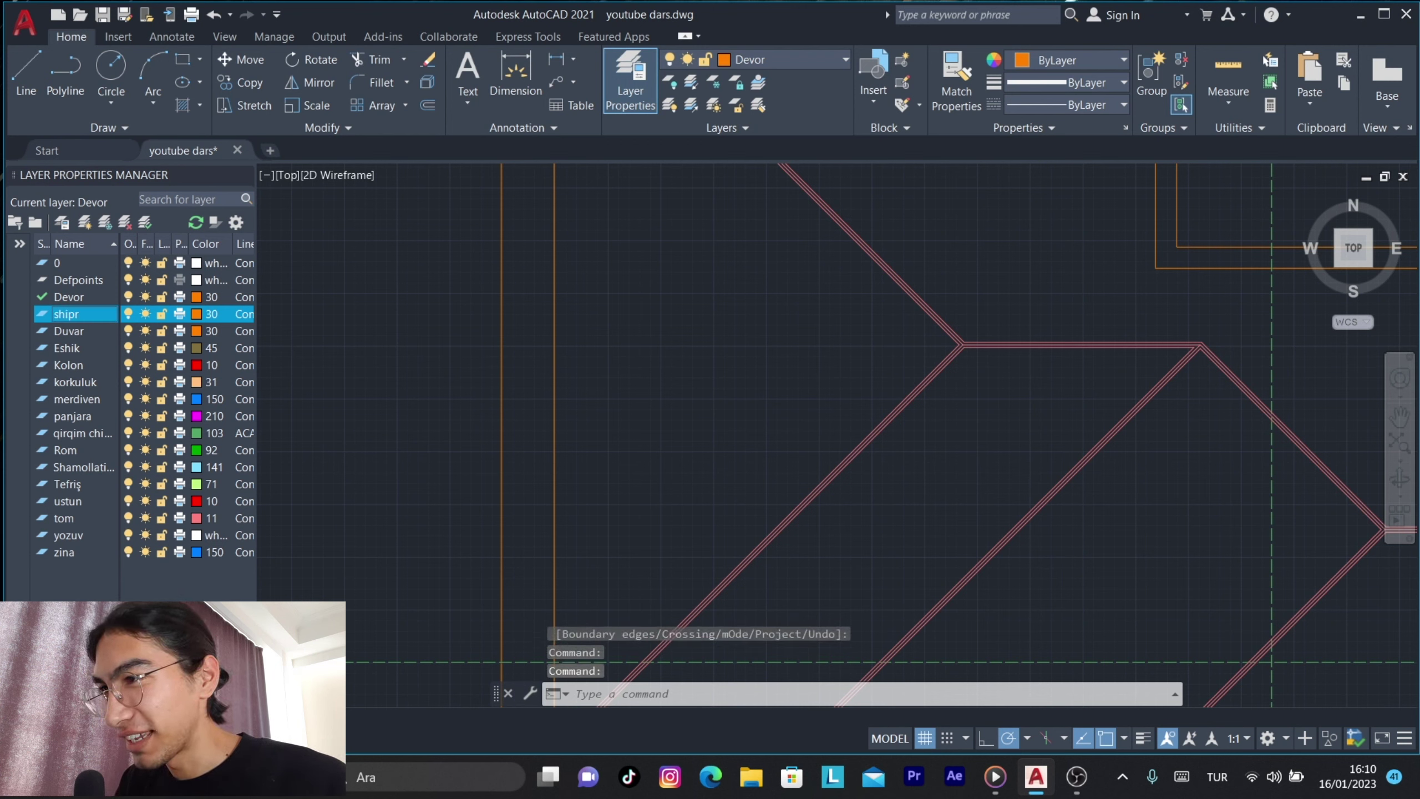
left_click(211, 314)
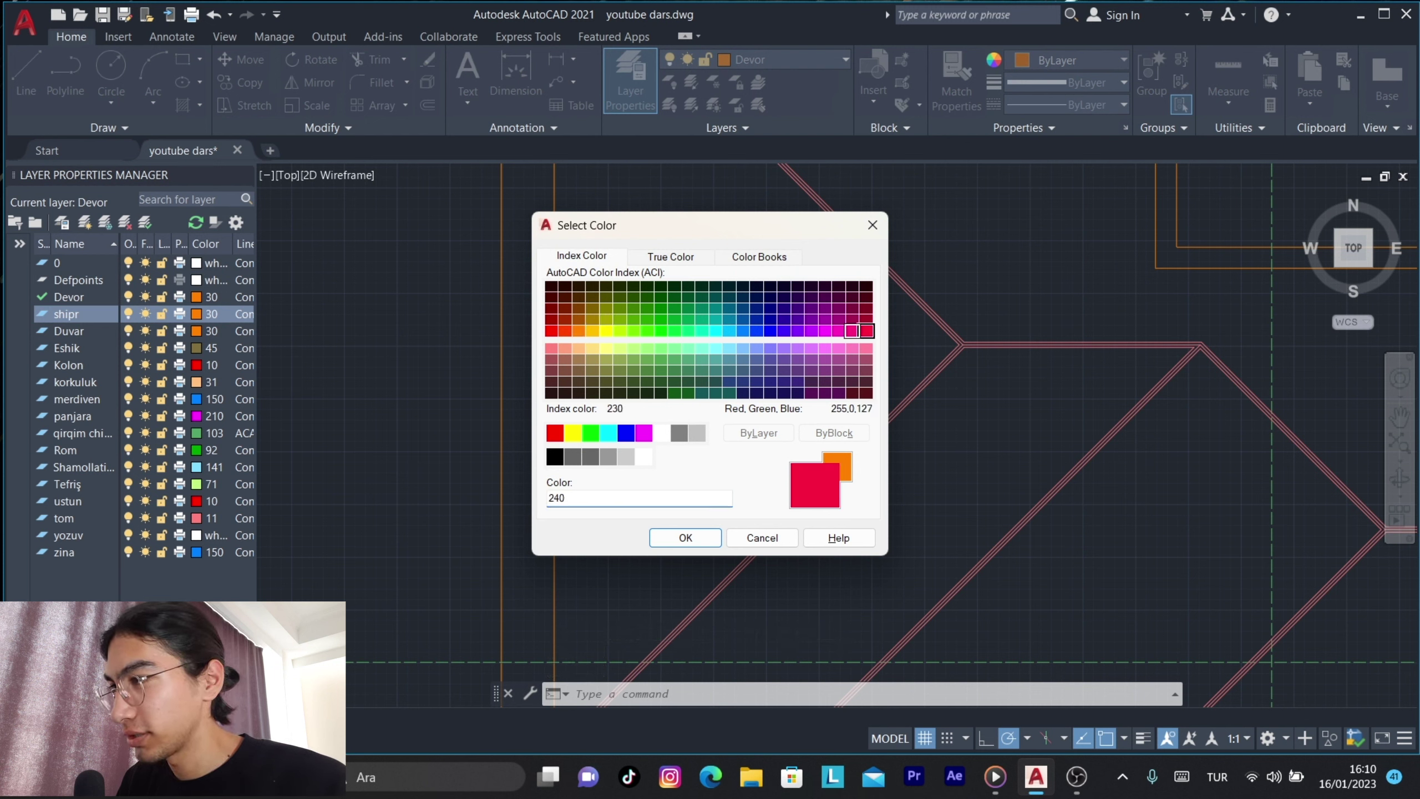
key("Return")
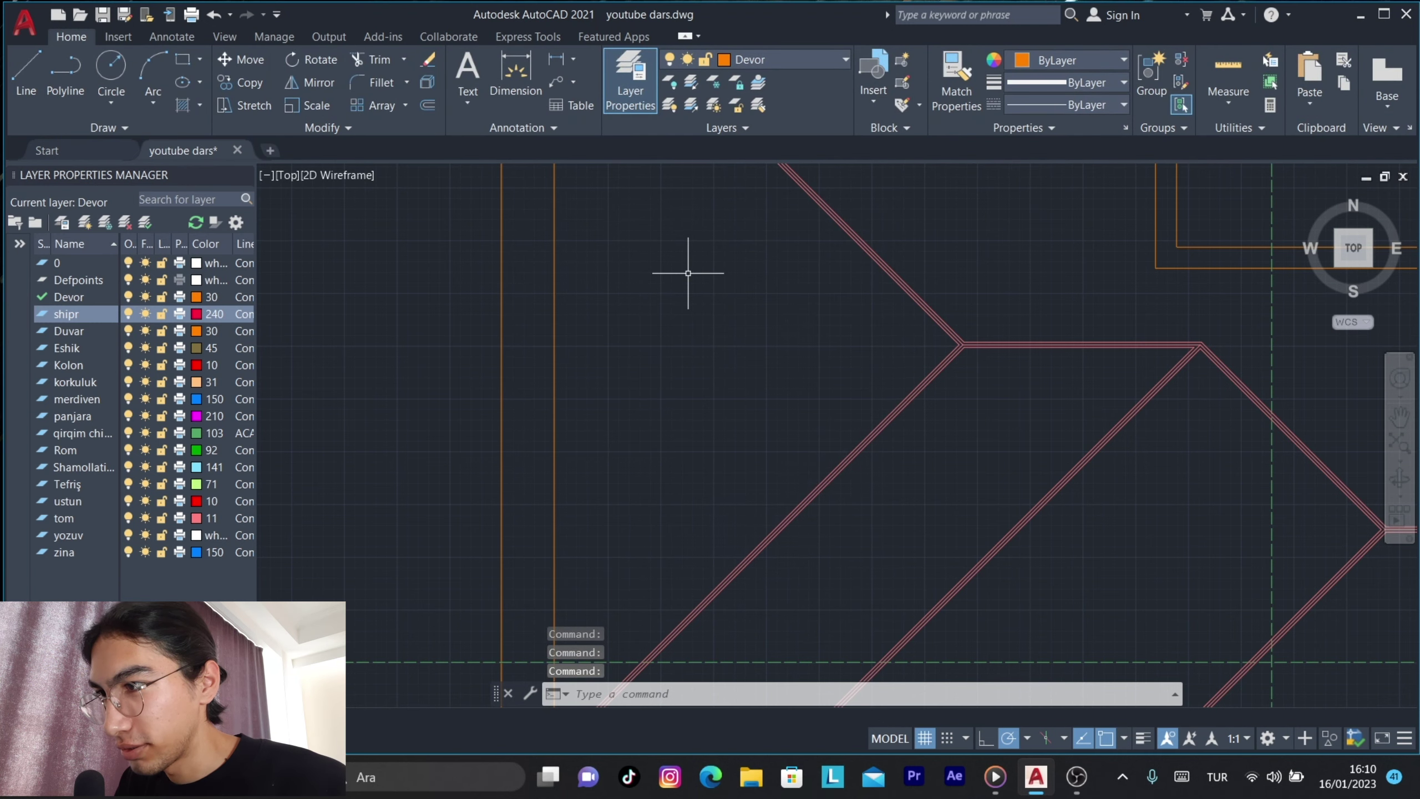
Abandon a first line attempt and make shipr the current layer.
type("l")
key("Return")
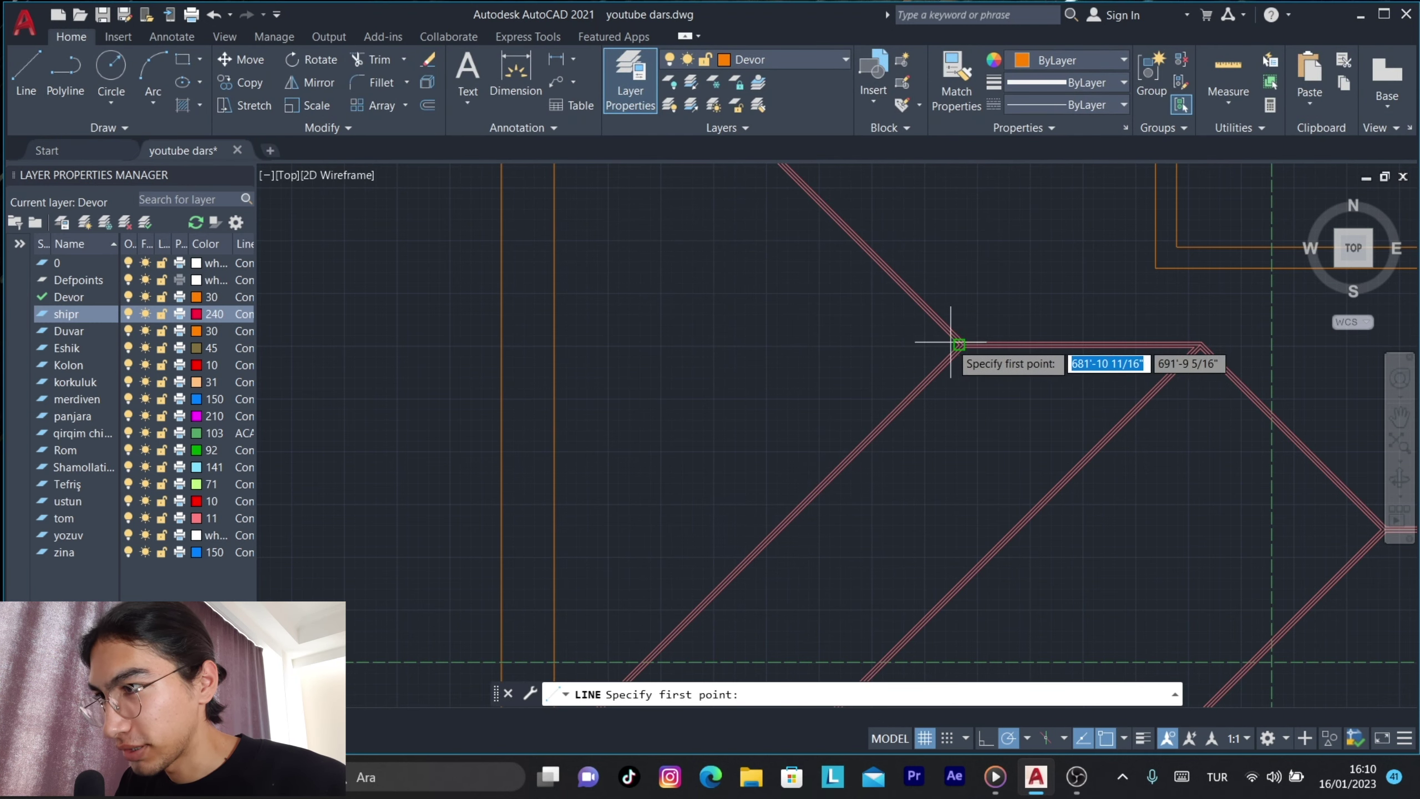
scroll(954, 348, "up", 5)
left_click(987, 315)
scroll(783, 319, "down", 3)
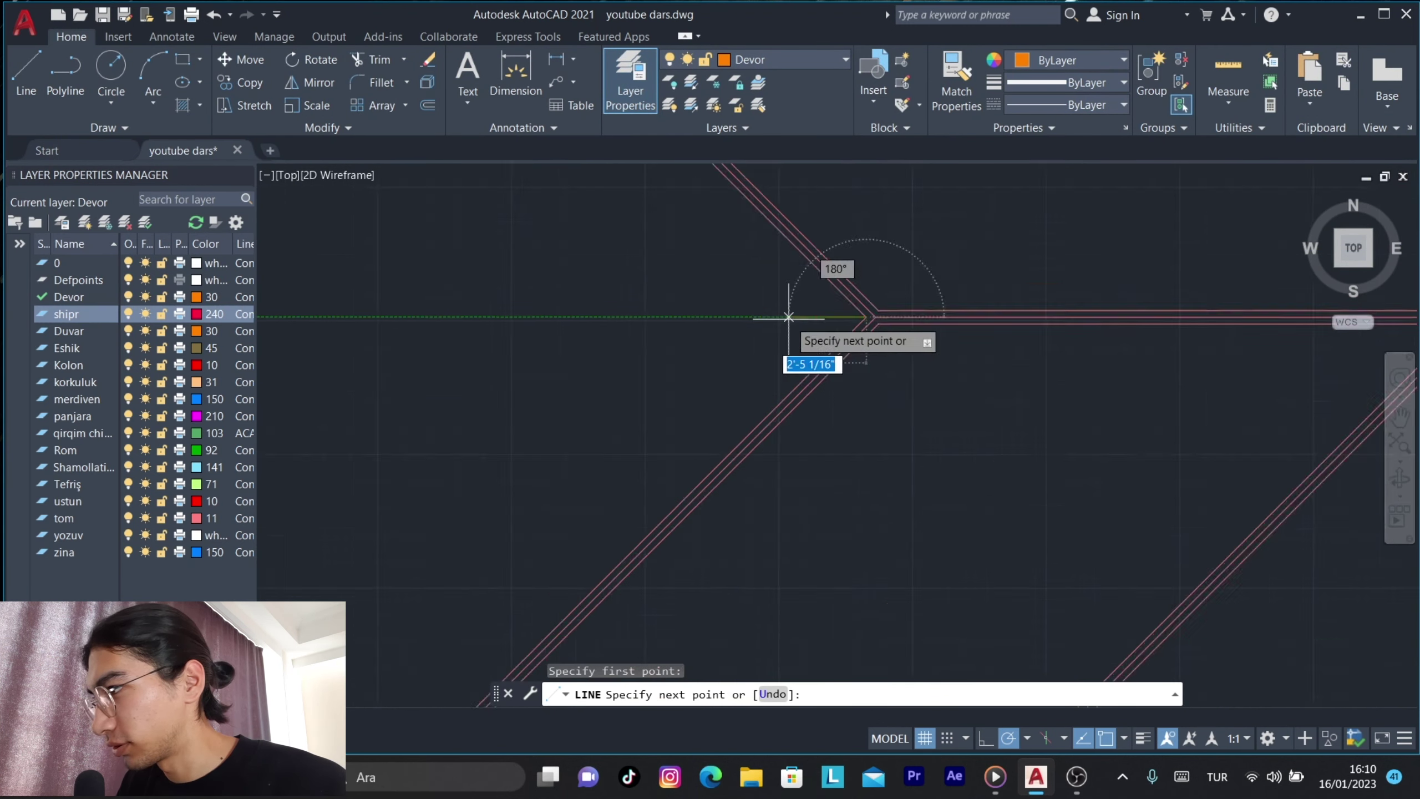
scroll(727, 336, "down", 2)
key("Escape")
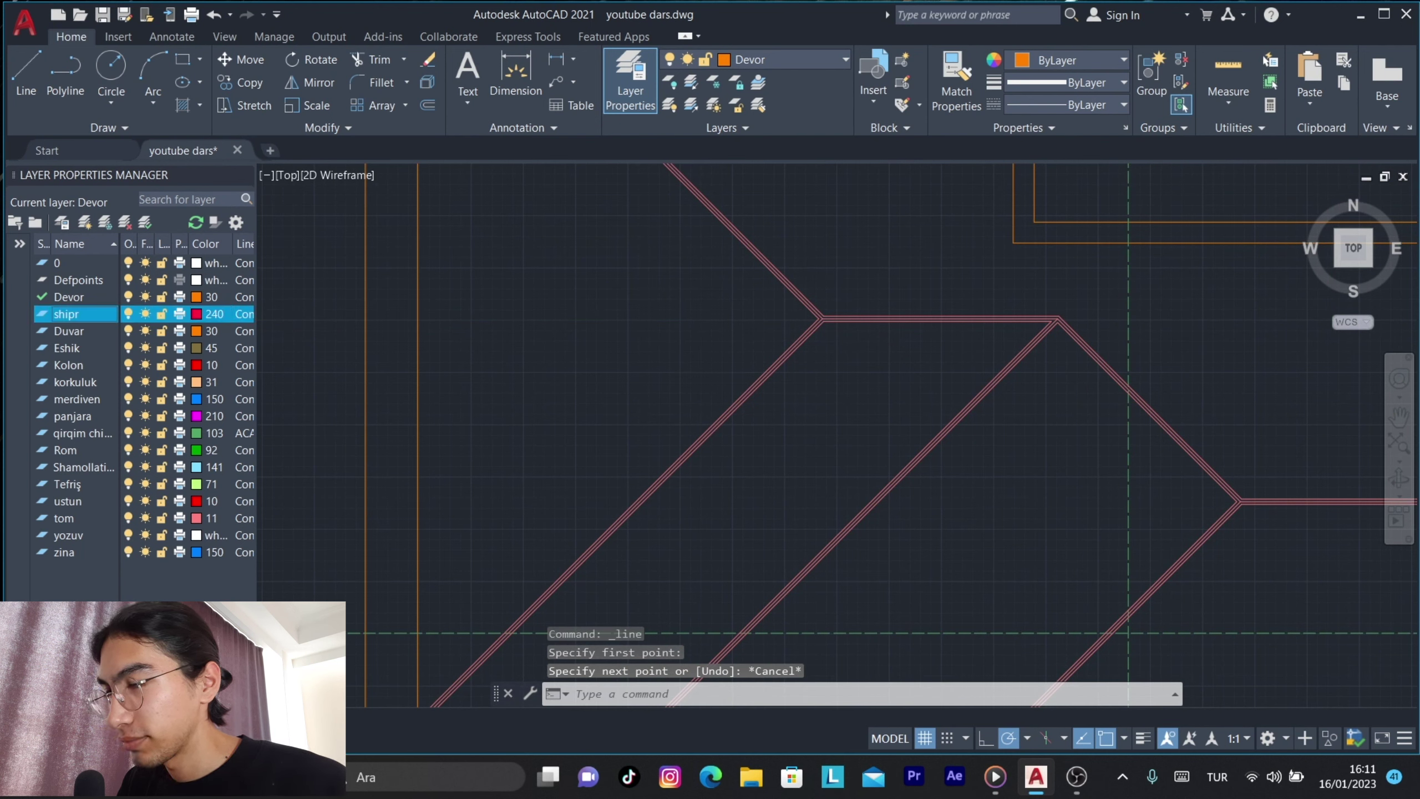
double_click(73, 314)
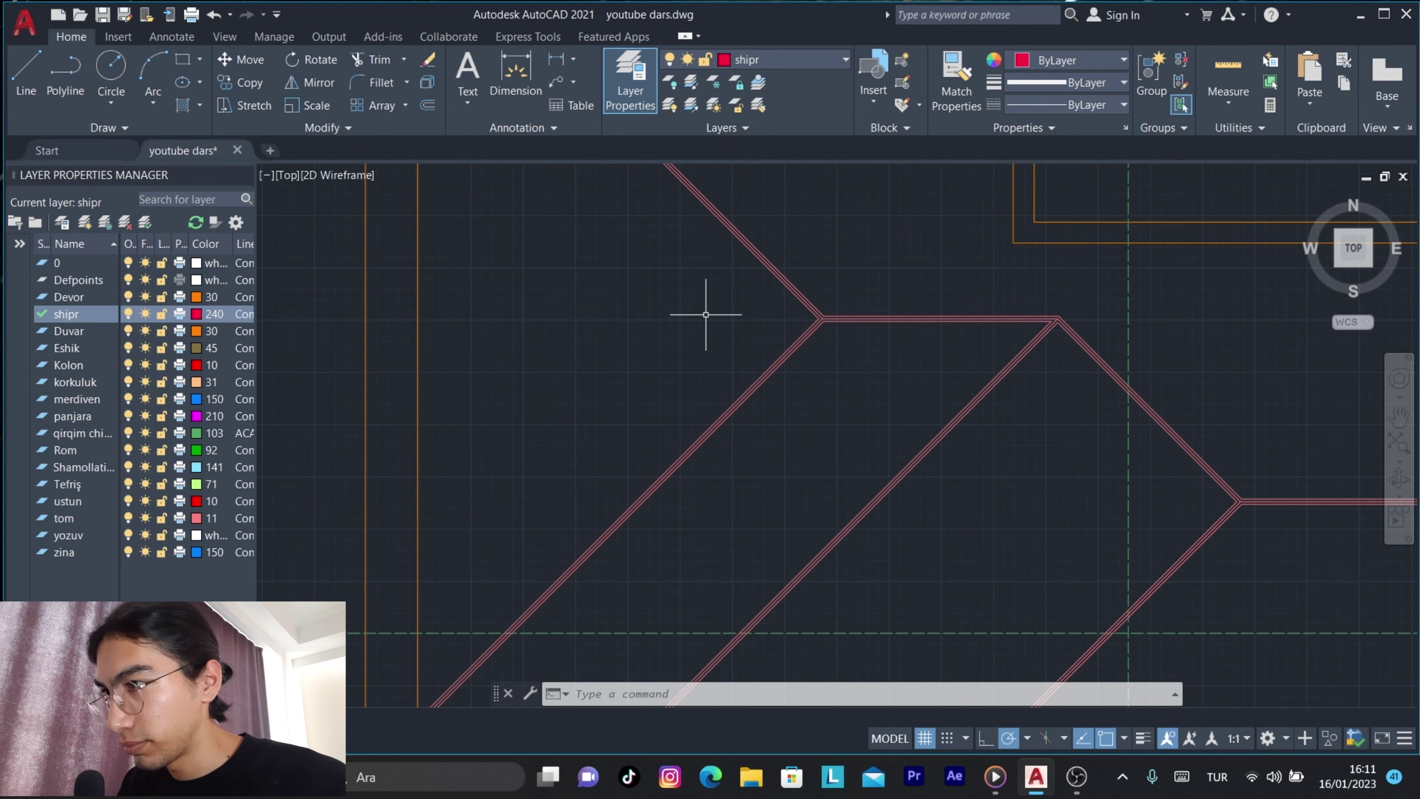
Draw a horizontal line from the hip junction to the orange wall line.
key("l")
key("Return")
scroll(704, 317, "up", 5)
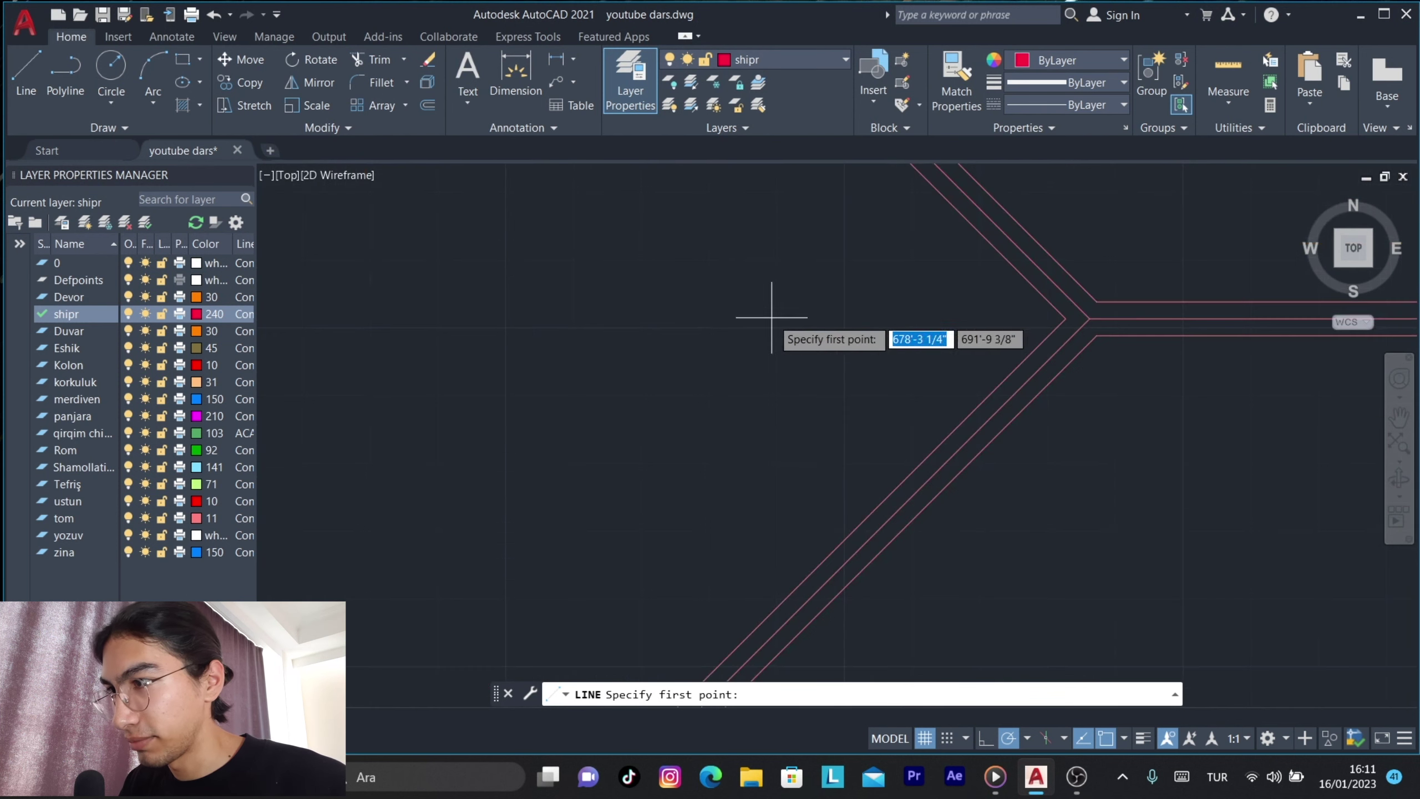
left_click(1085, 324)
scroll(750, 335, "down", 4)
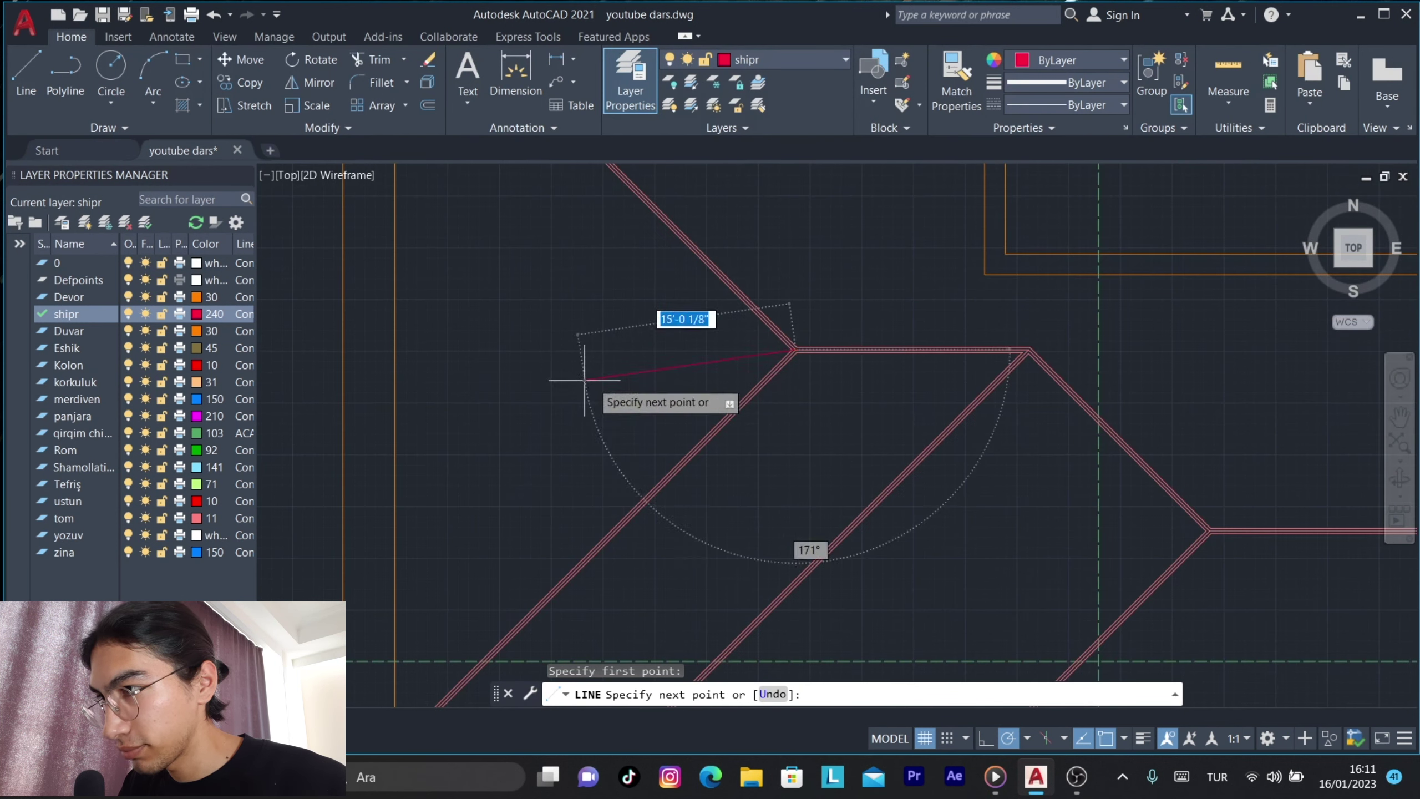
left_click(688, 335)
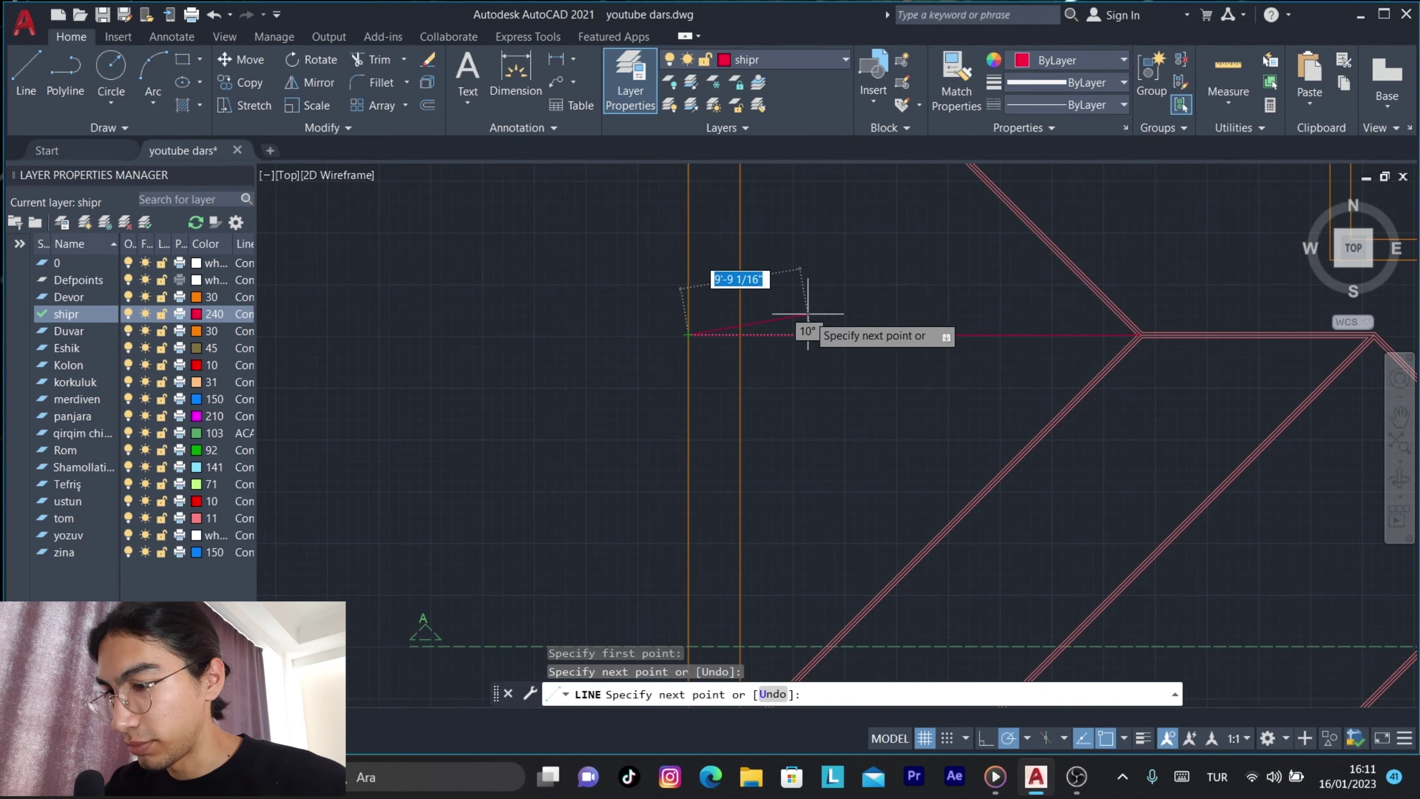
key("Escape")
middle_click_drag(867, 305, 820, 351)
Offset the horizontal shipr line 5 inches to both sides.
key("o")
key("Return")
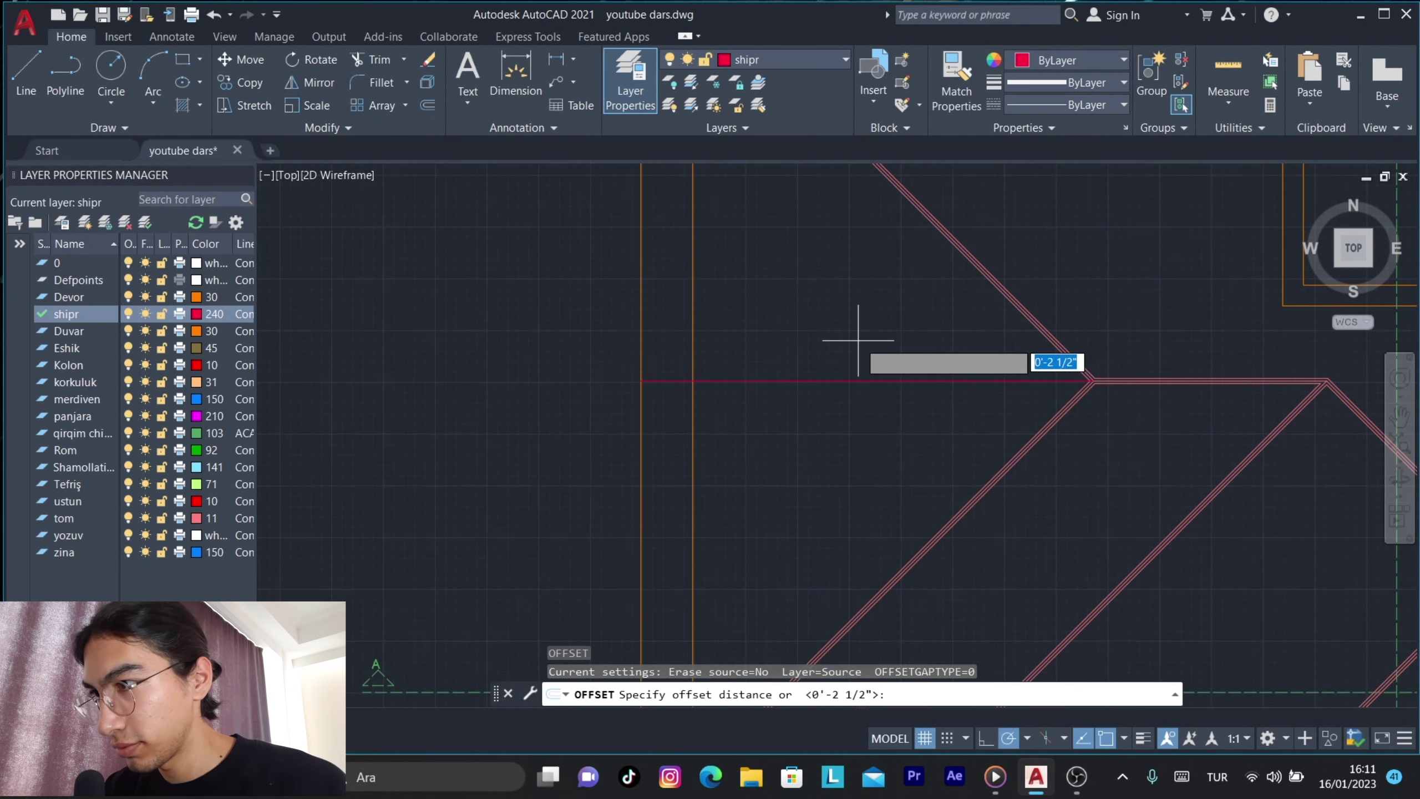
type("5")
key("Return")
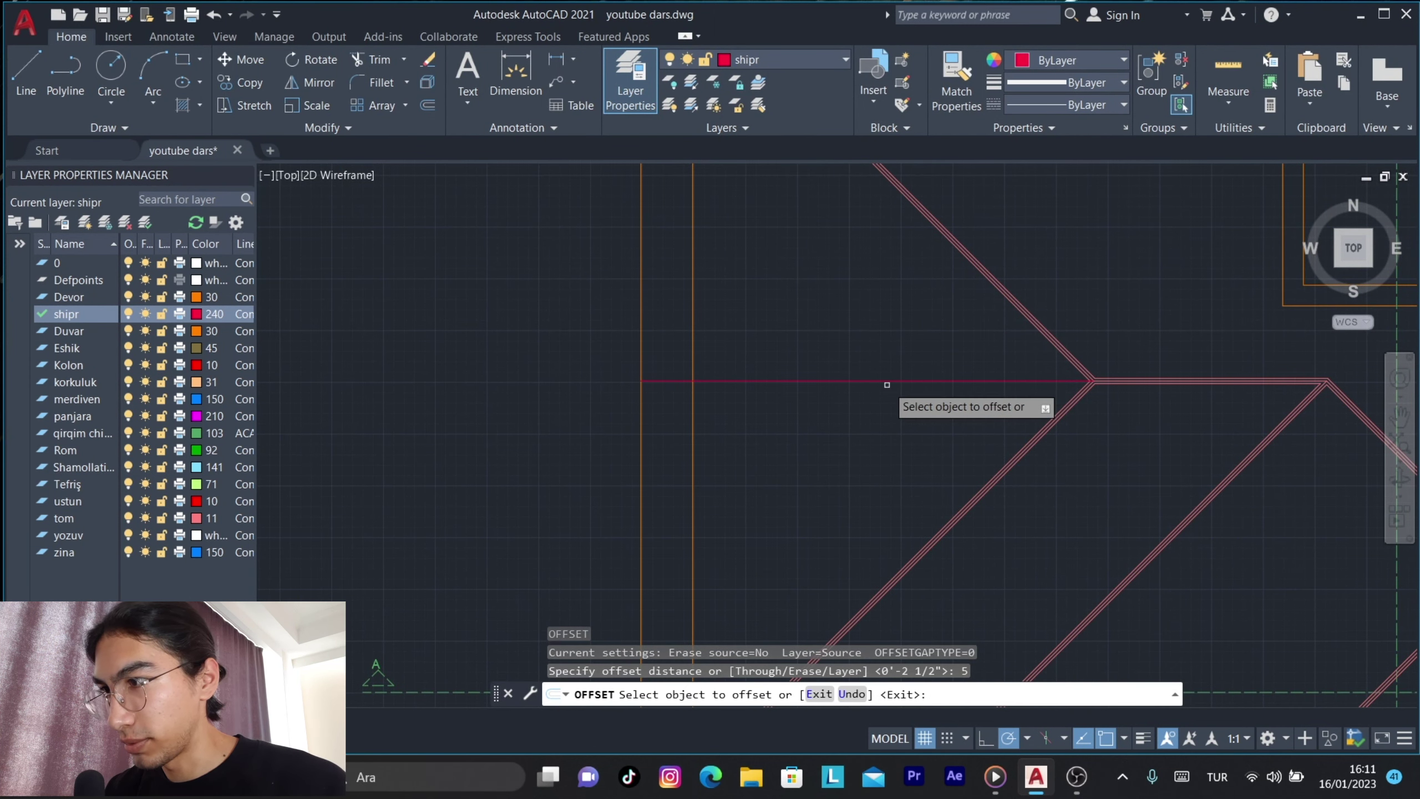
left_click(886, 381)
left_click(851, 308)
left_click(842, 381)
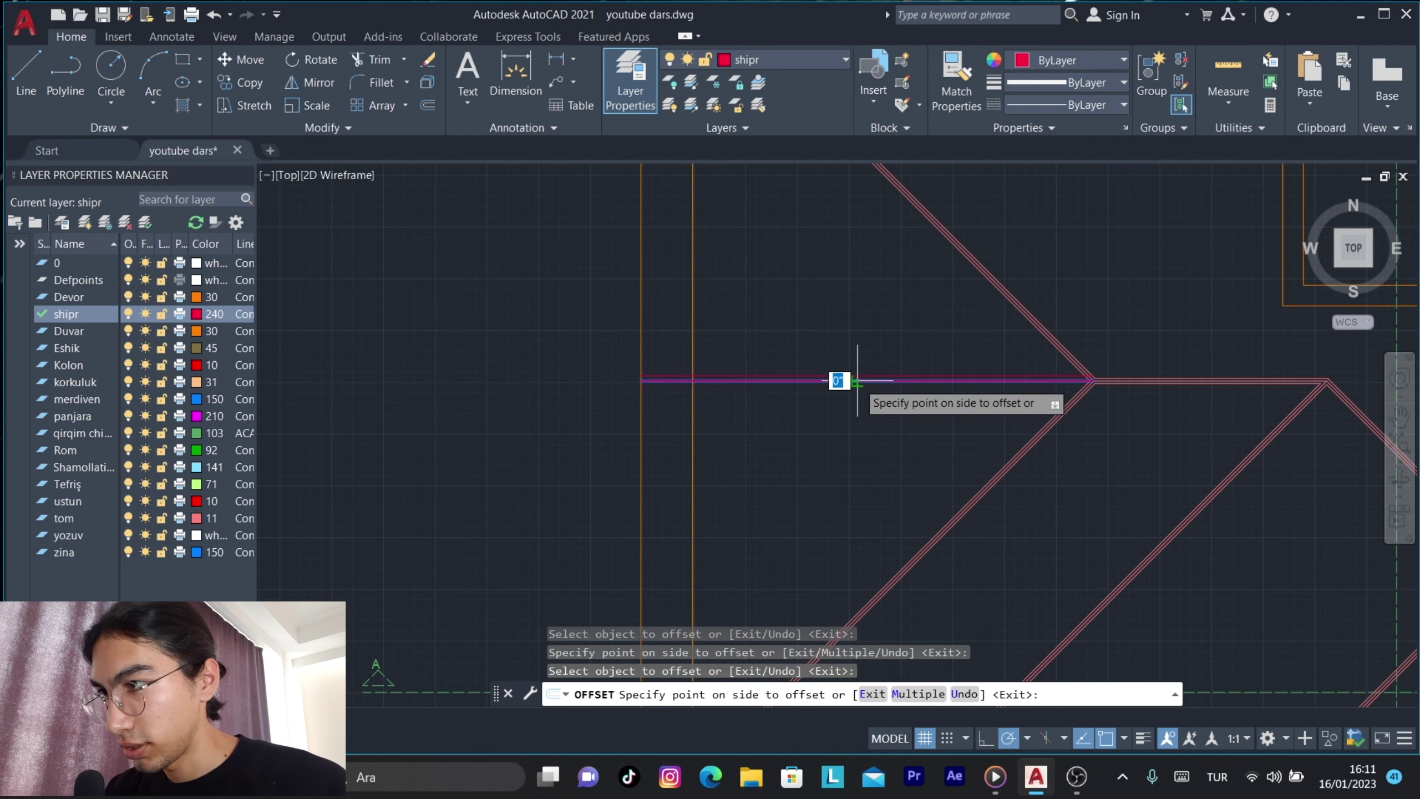
left_click(855, 434)
key("Return")
Erase the original middle line and trim the copies' ends at the hip junction.
left_click(888, 381)
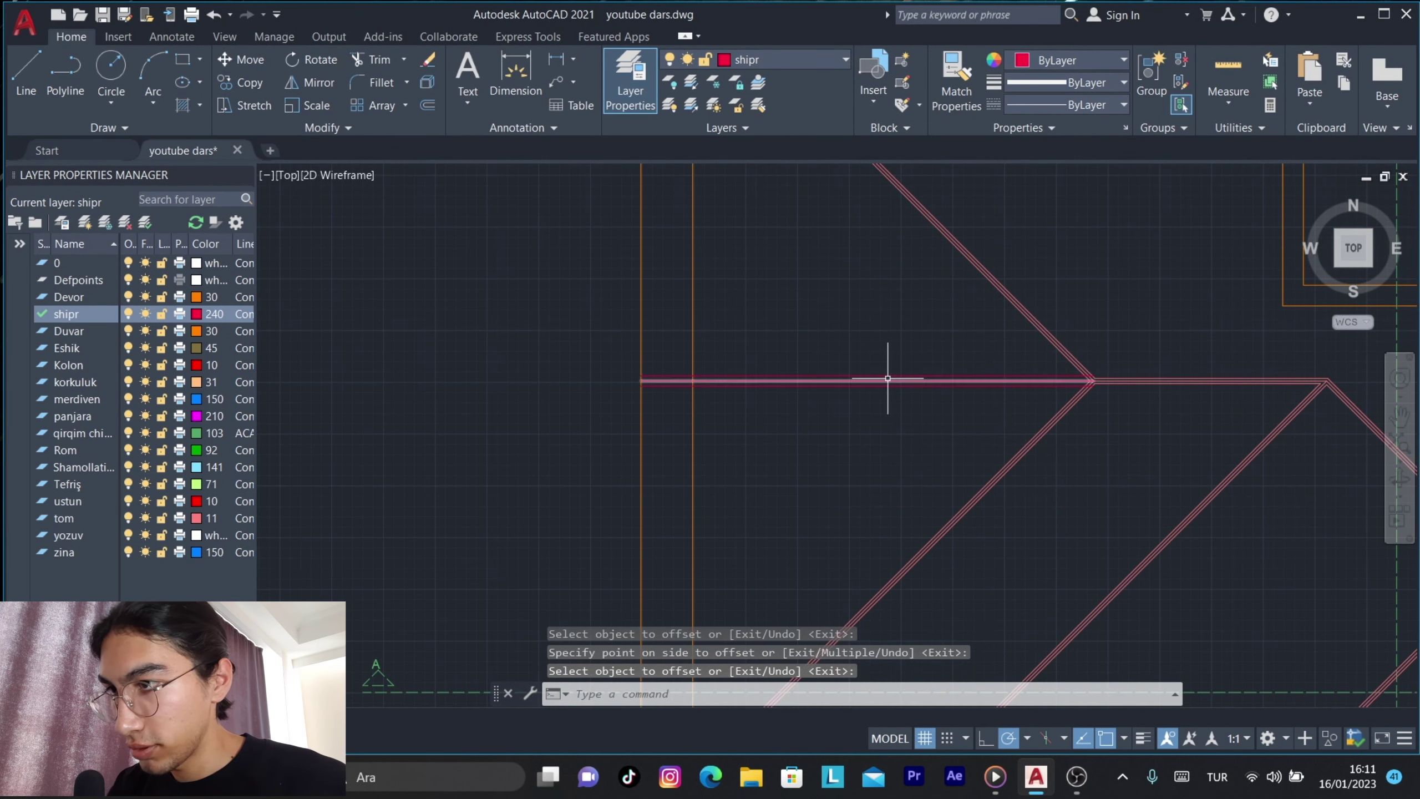
key("Delete")
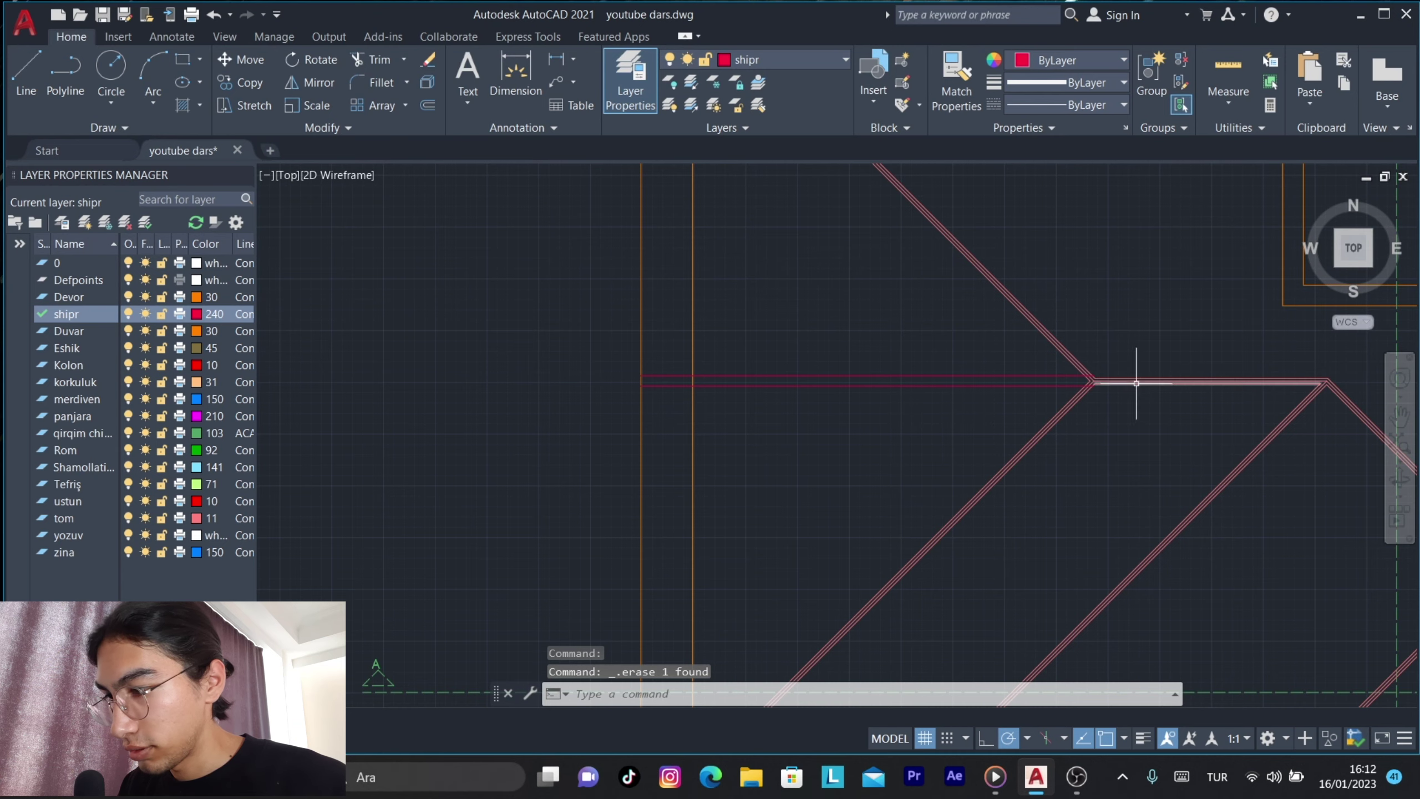
scroll(1136, 383, "up", 2)
scroll(1034, 368, "up", 2)
type("Tr")
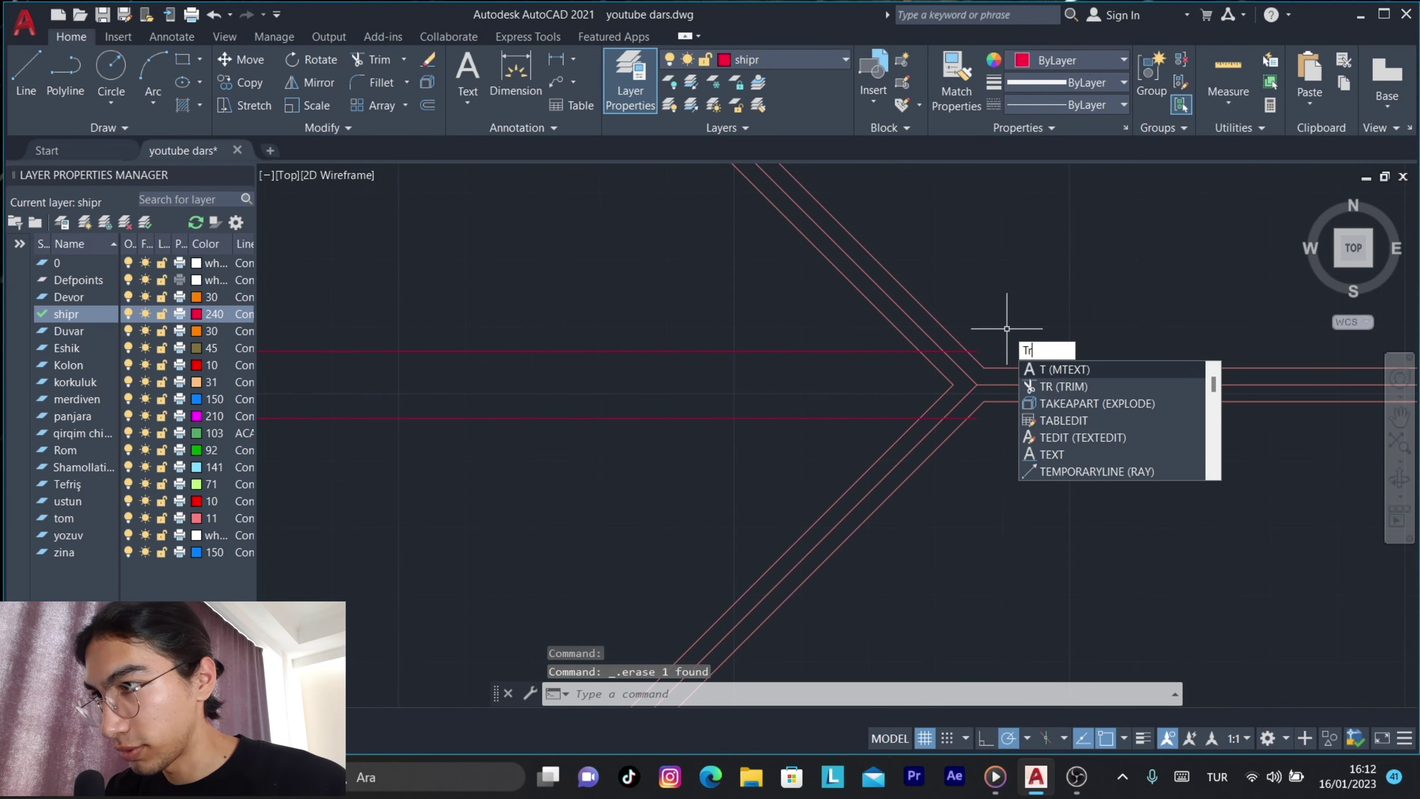
key("Return")
left_click(976, 350)
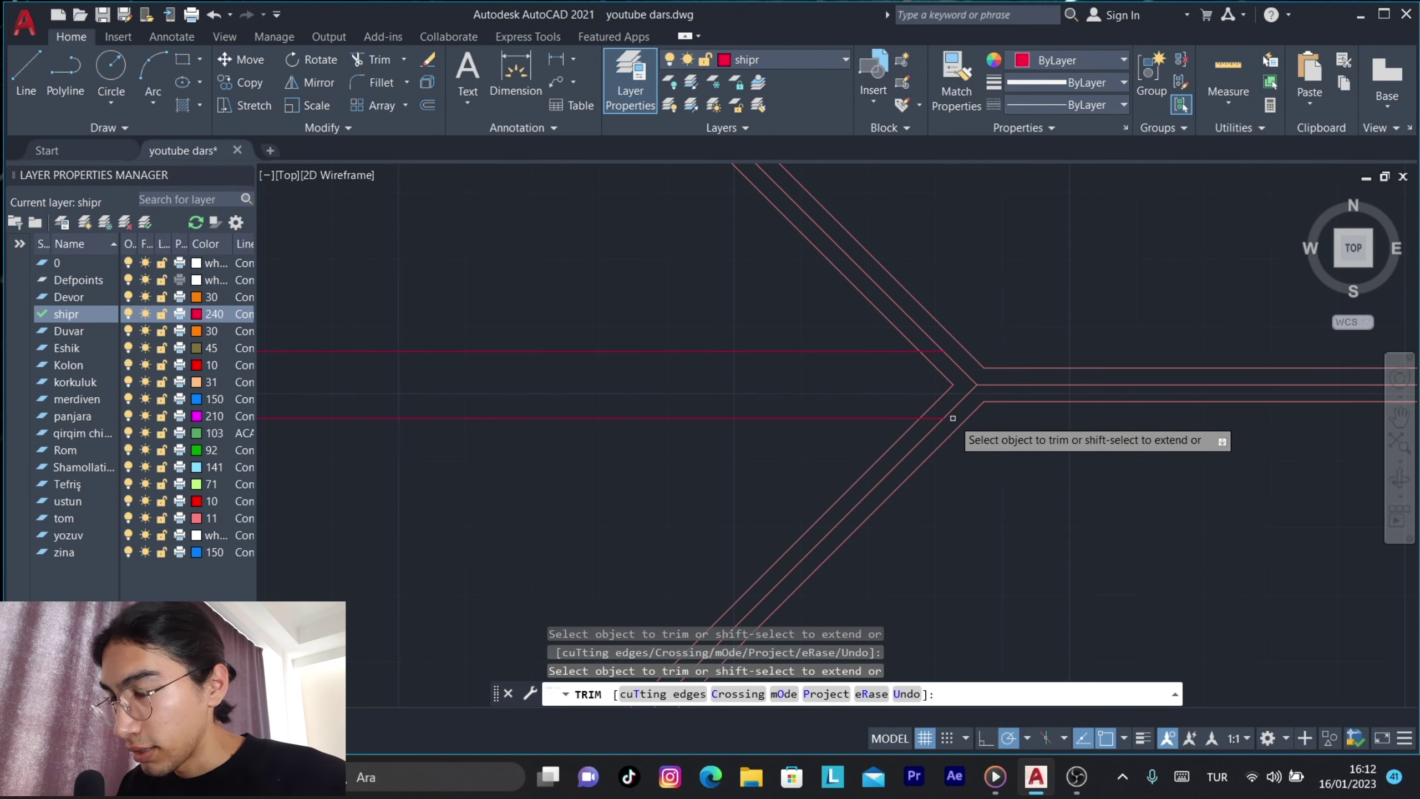
key("Return")
scroll(659, 390, "down", 3)
middle_click_drag(659, 390, 840, 419)
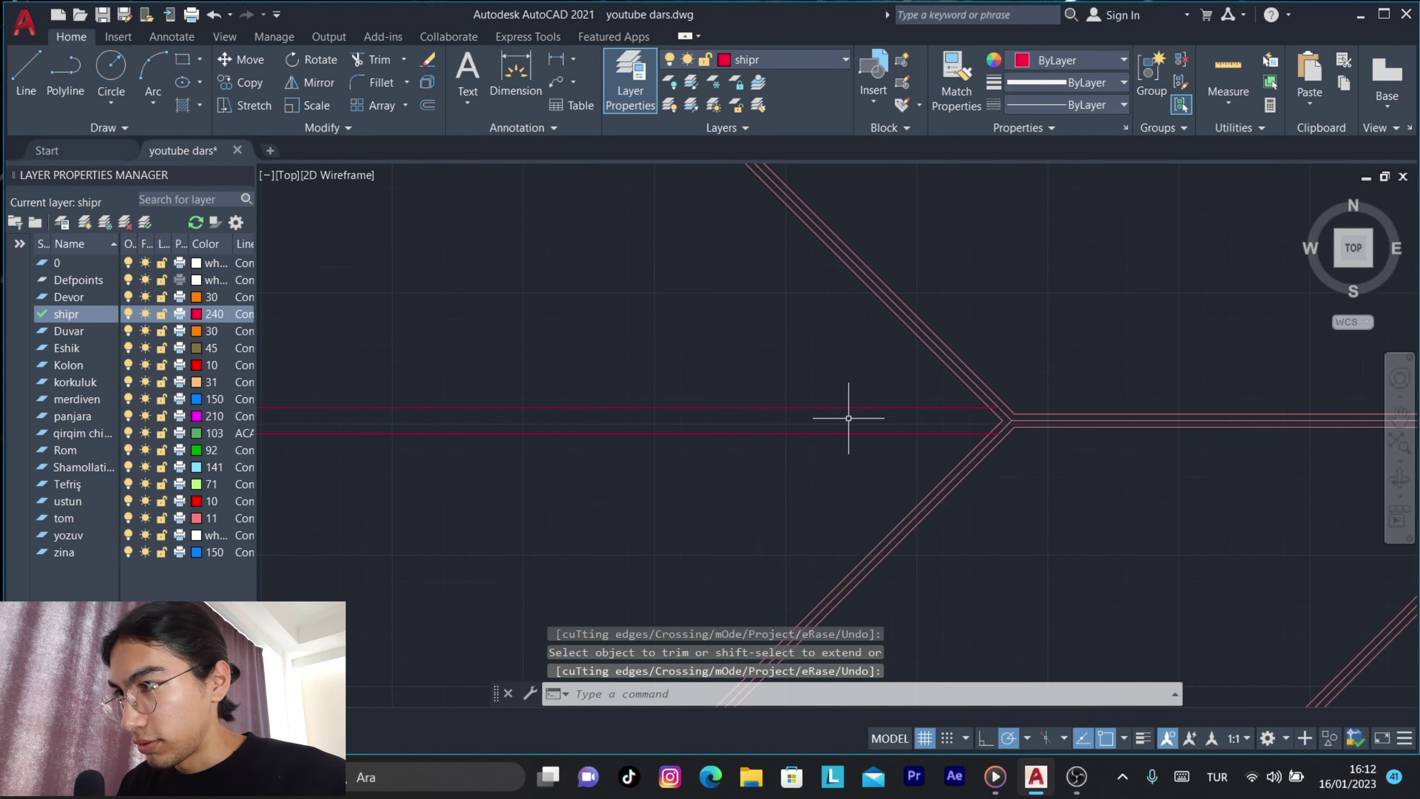
scroll(747, 353, "down", 1)
scroll(704, 333, "down", 1)
scroll(721, 322, "down", 1)
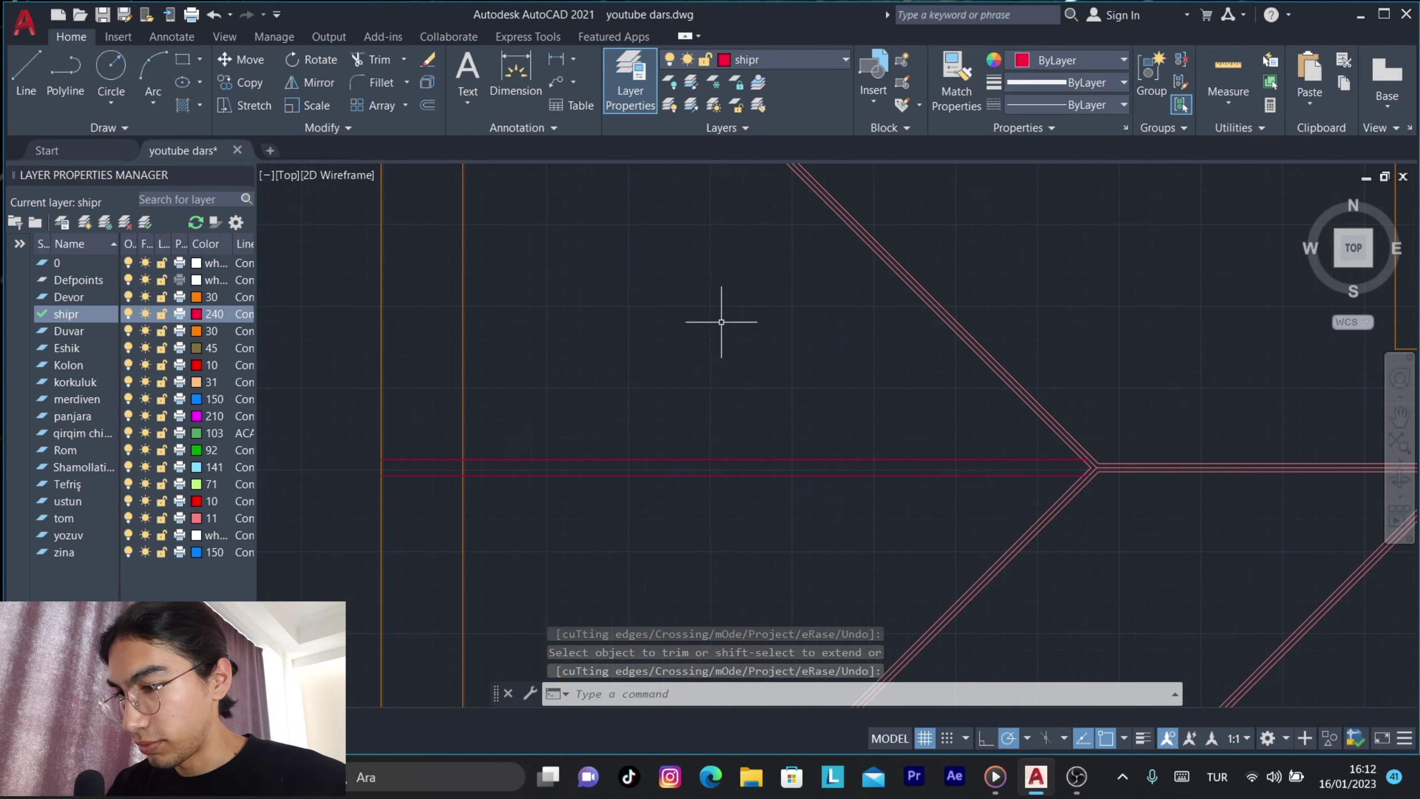
Offset two new parallel lines above the first pair, keeping the 5-inch distance.
type("o")
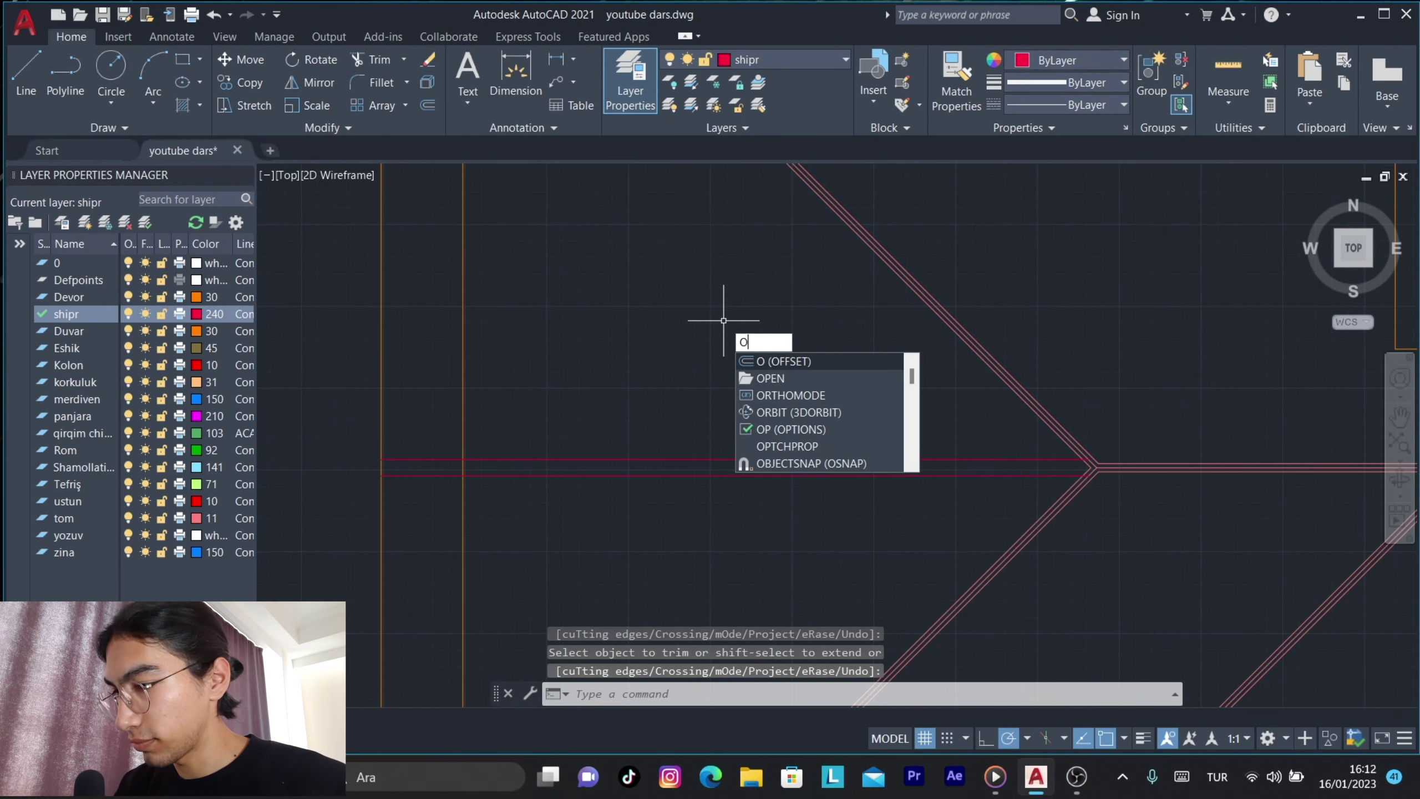
key("Return")
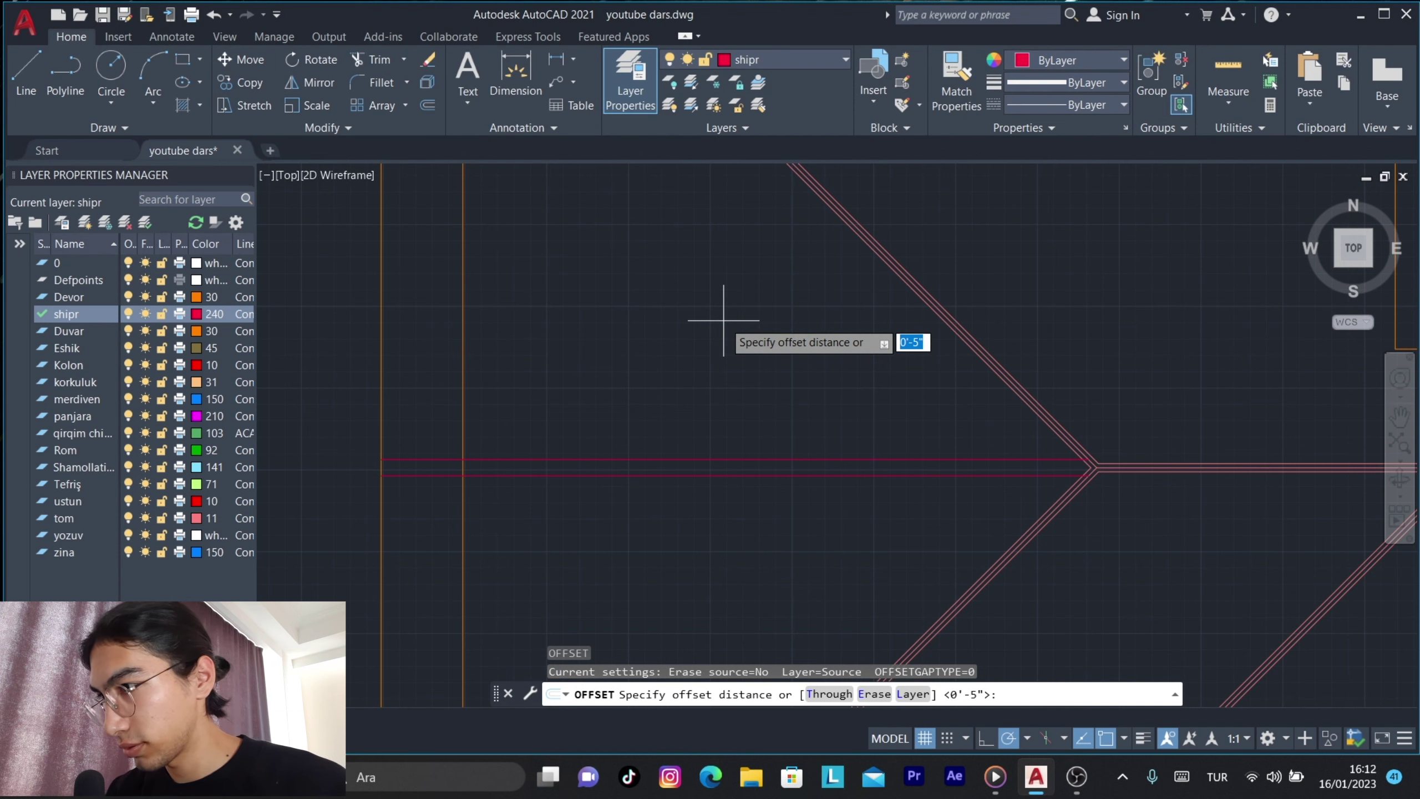
key("Return")
left_click(694, 459)
left_click(676, 374)
left_click(662, 475)
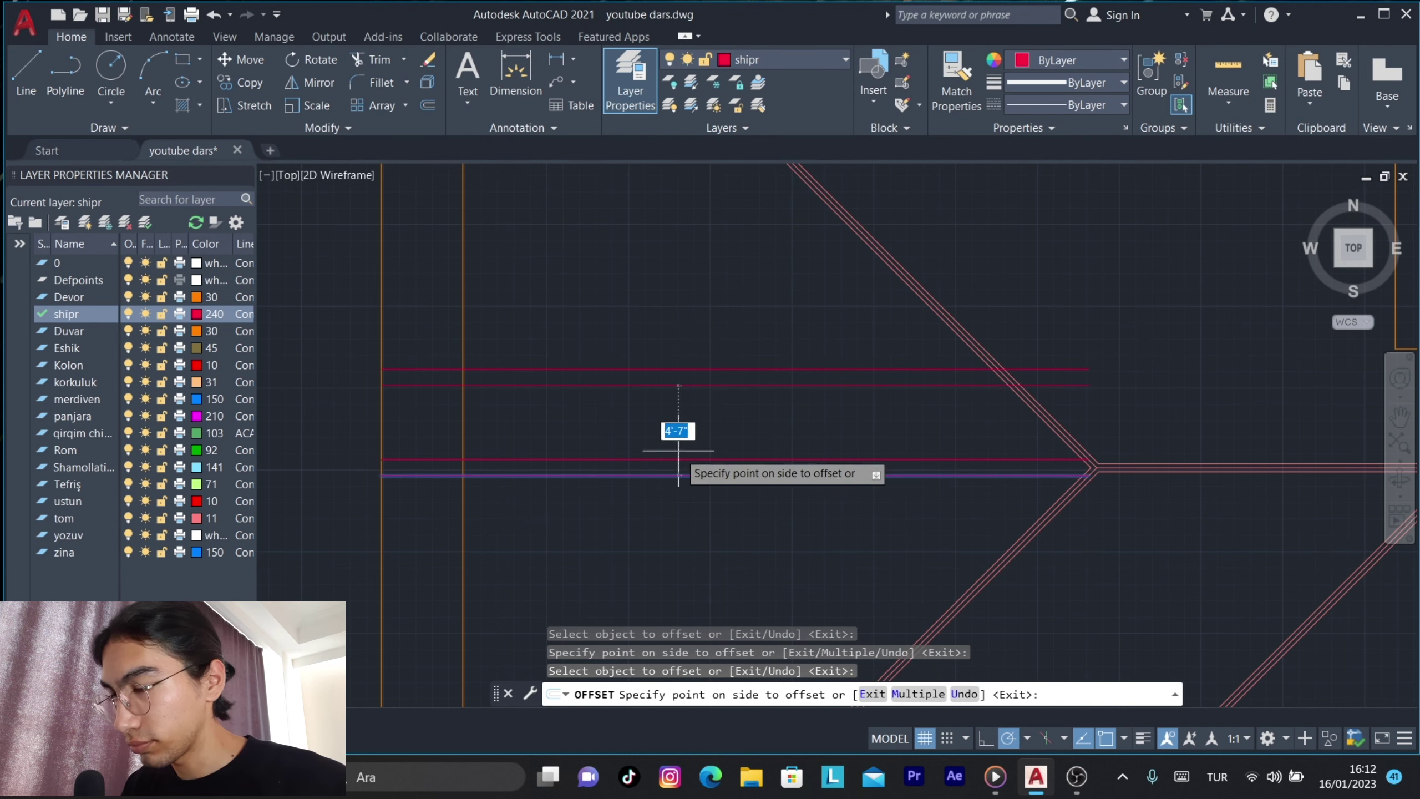
left_click(678, 450)
middle_click_drag(665, 394, 761, 485)
Offset four more horizontal lines stacked further up the roof.
left_click(769, 459)
left_click(743, 425)
left_click(727, 475)
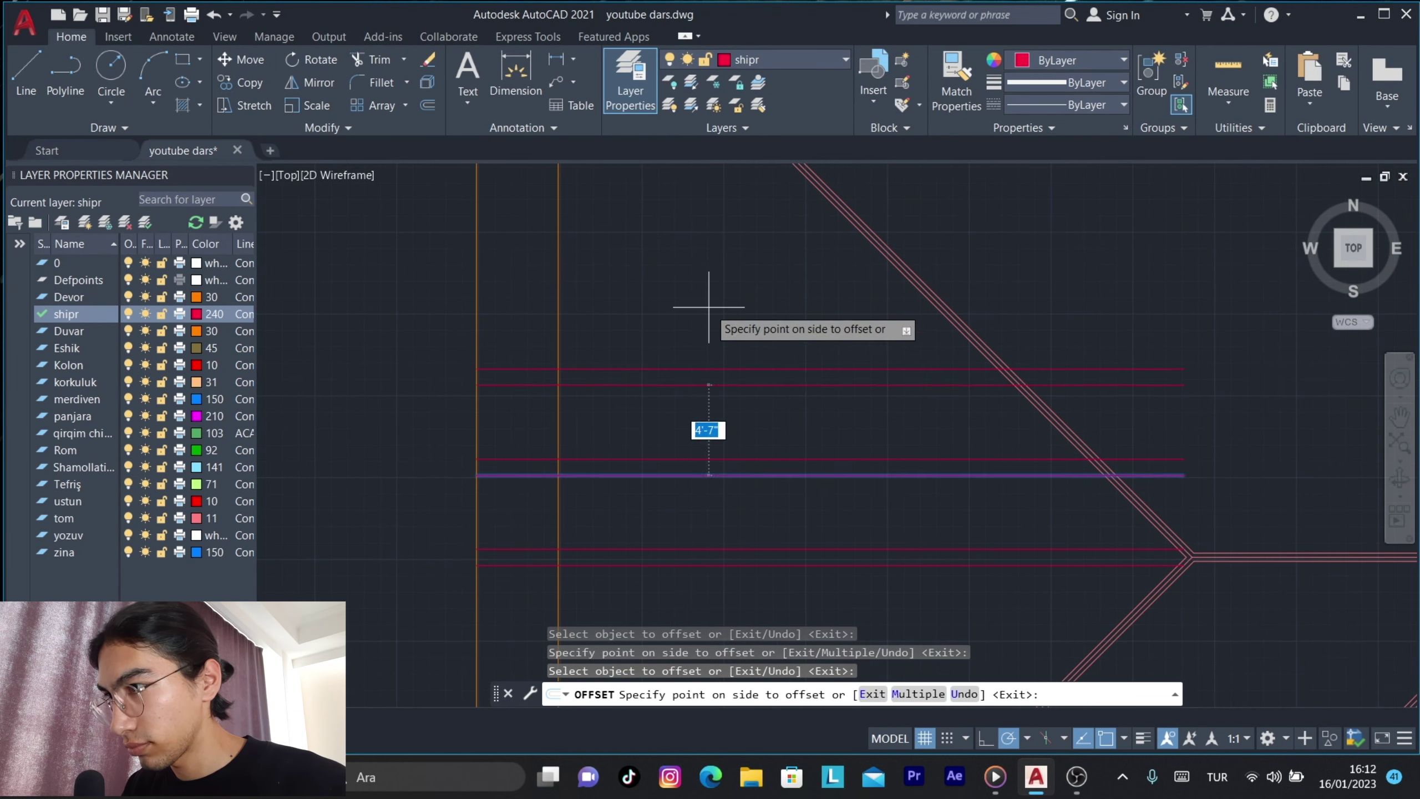
left_click(707, 307)
left_click(715, 384)
left_click(713, 327)
middle_click_drag(677, 368, 734, 435)
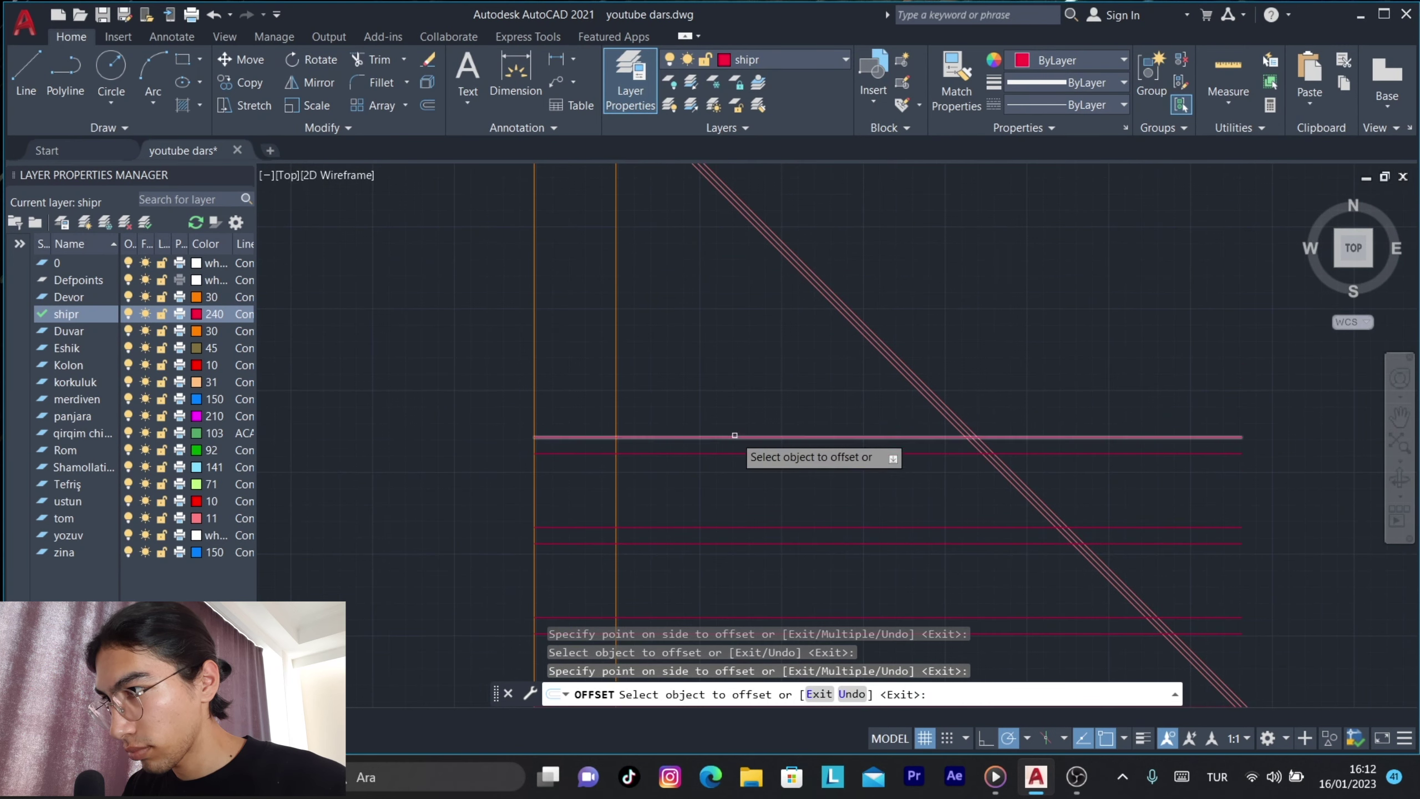
left_click(734, 435)
left_click(692, 349)
middle_click_drag(693, 348, 704, 496)
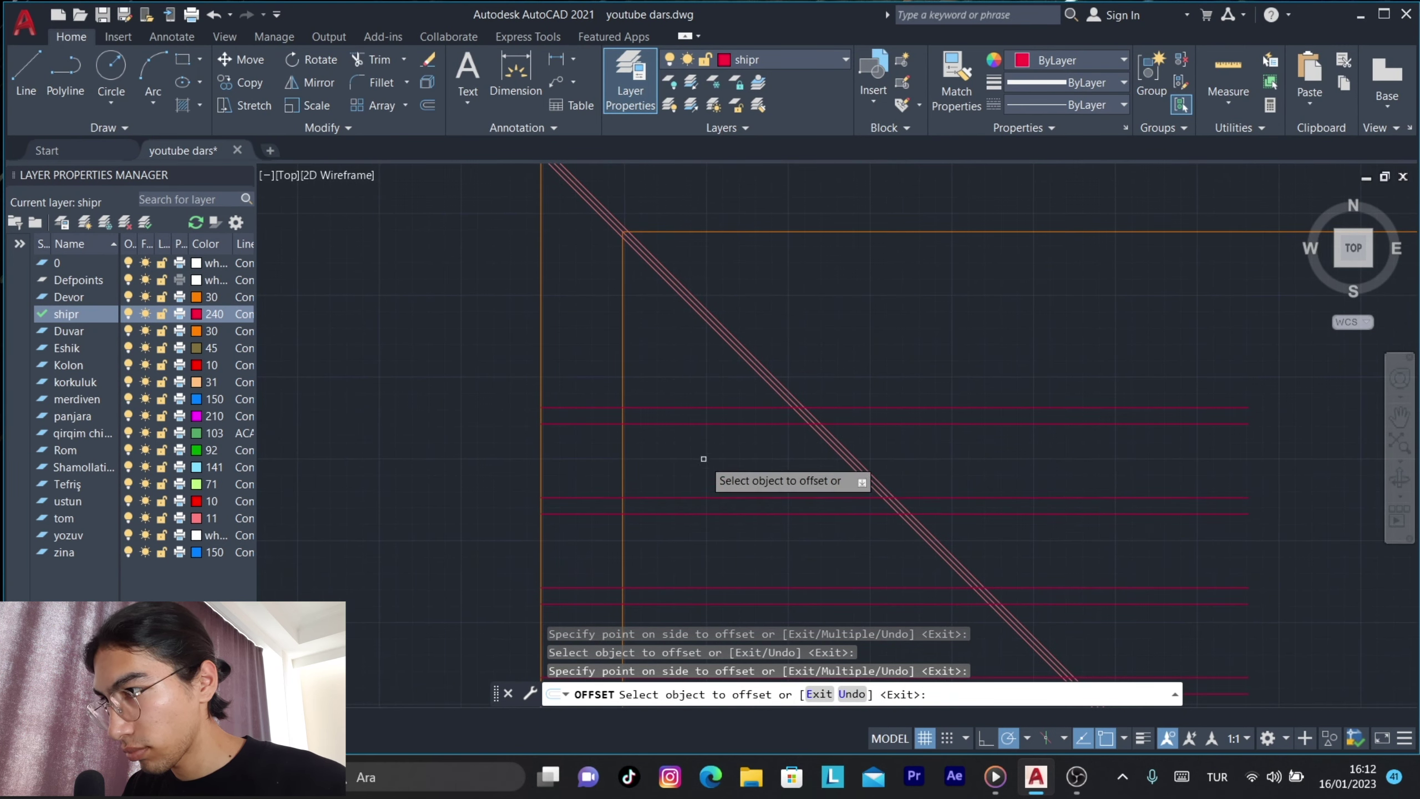
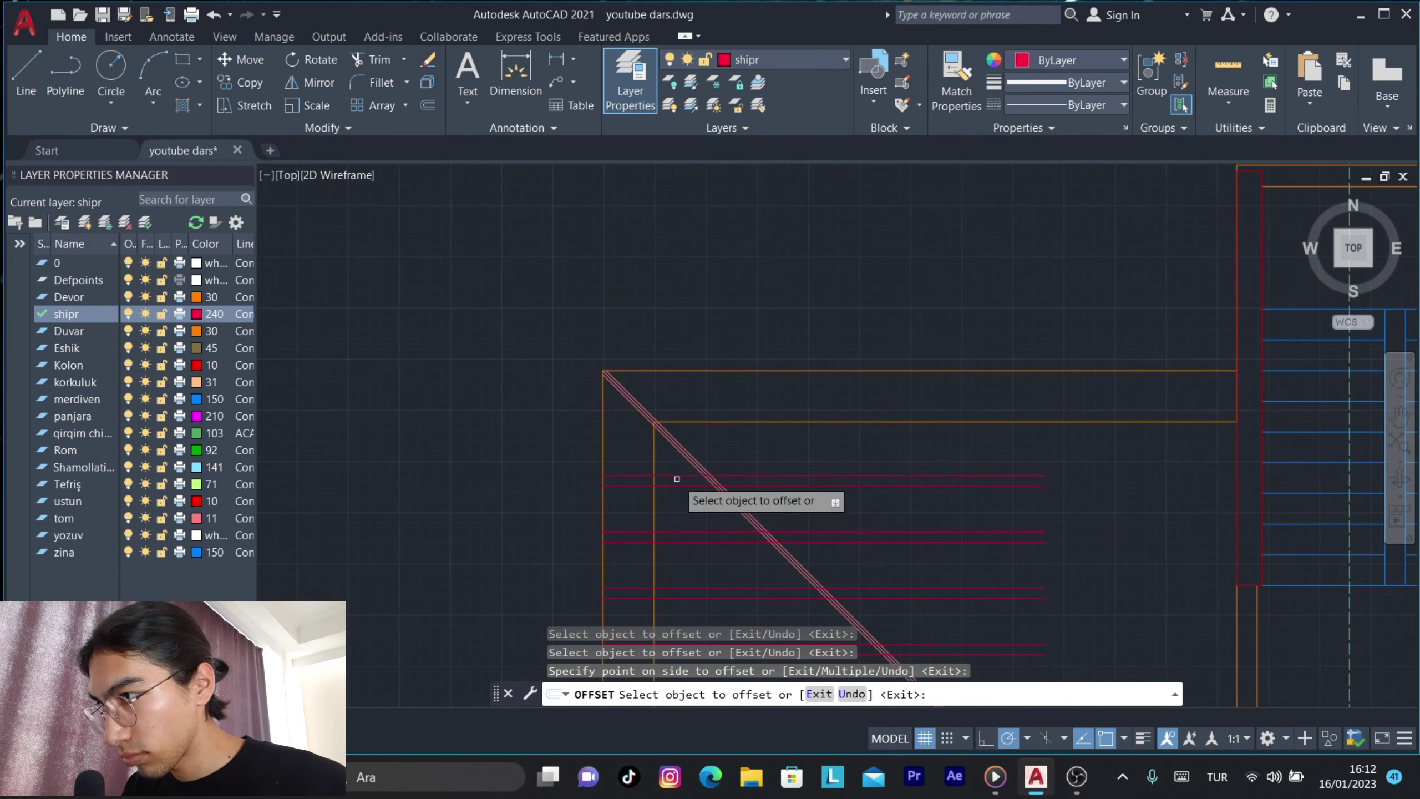
Offset more rafter lines above the existing rafter at the same distance.
left_click(677, 479)
left_click(674, 428)
left_click(671, 418)
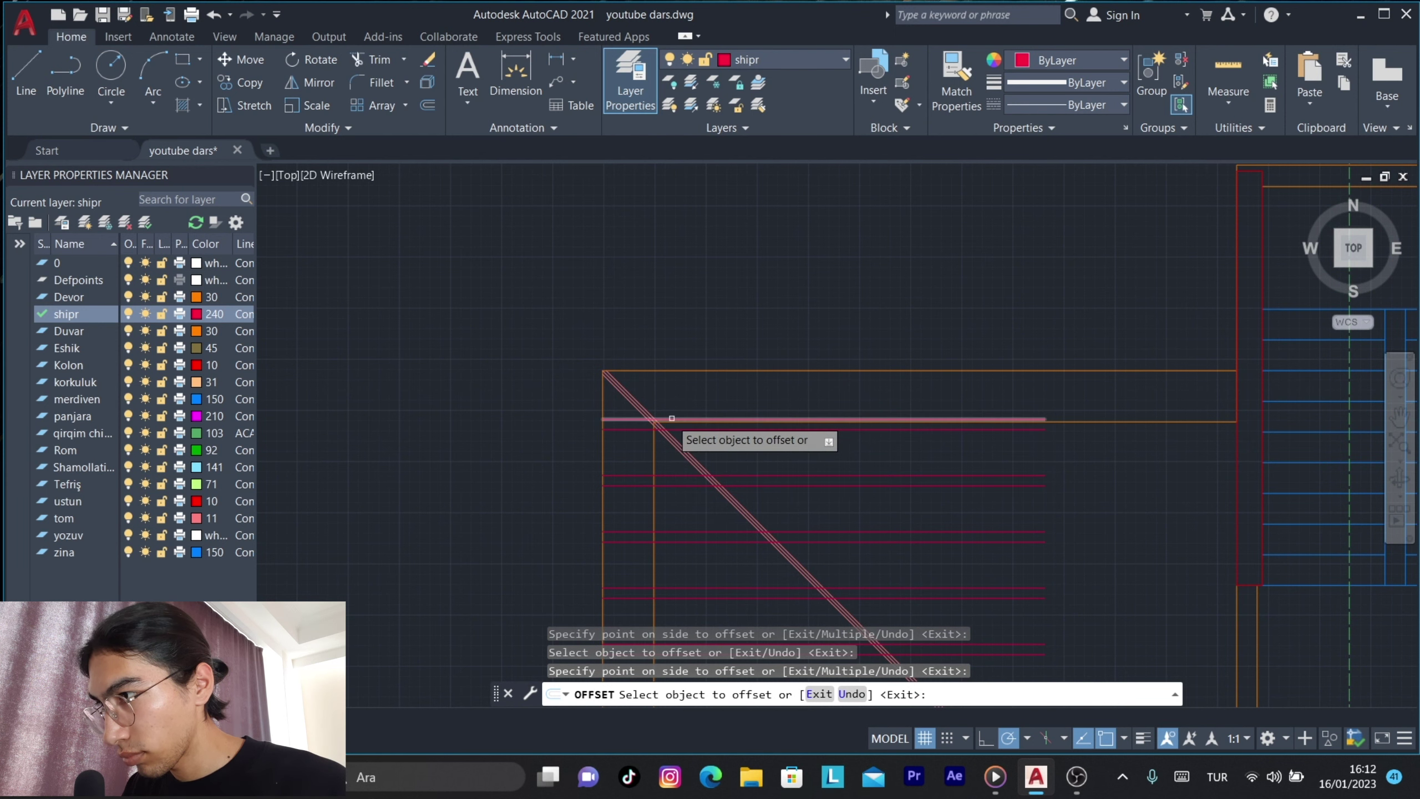
key("Escape")
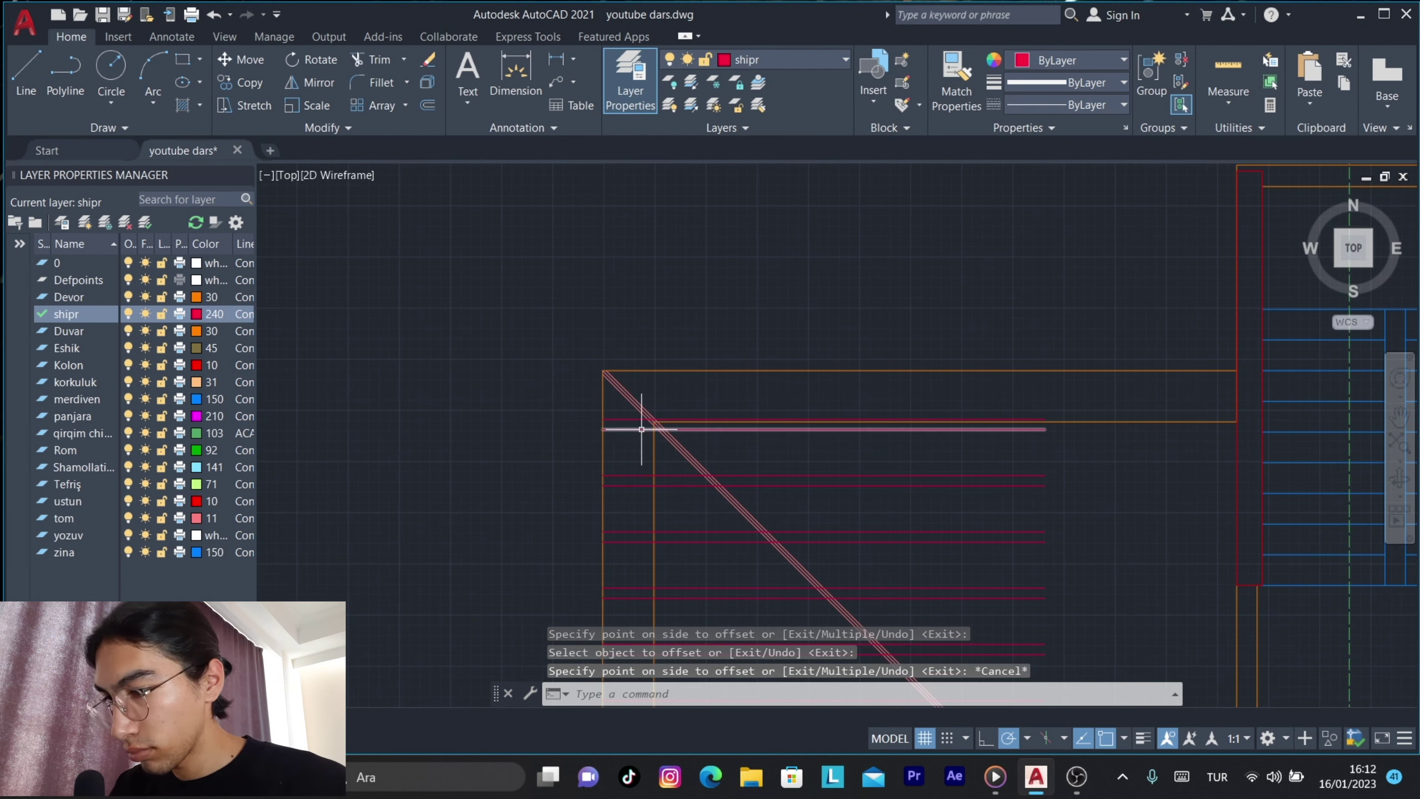
key("space")
key("space")
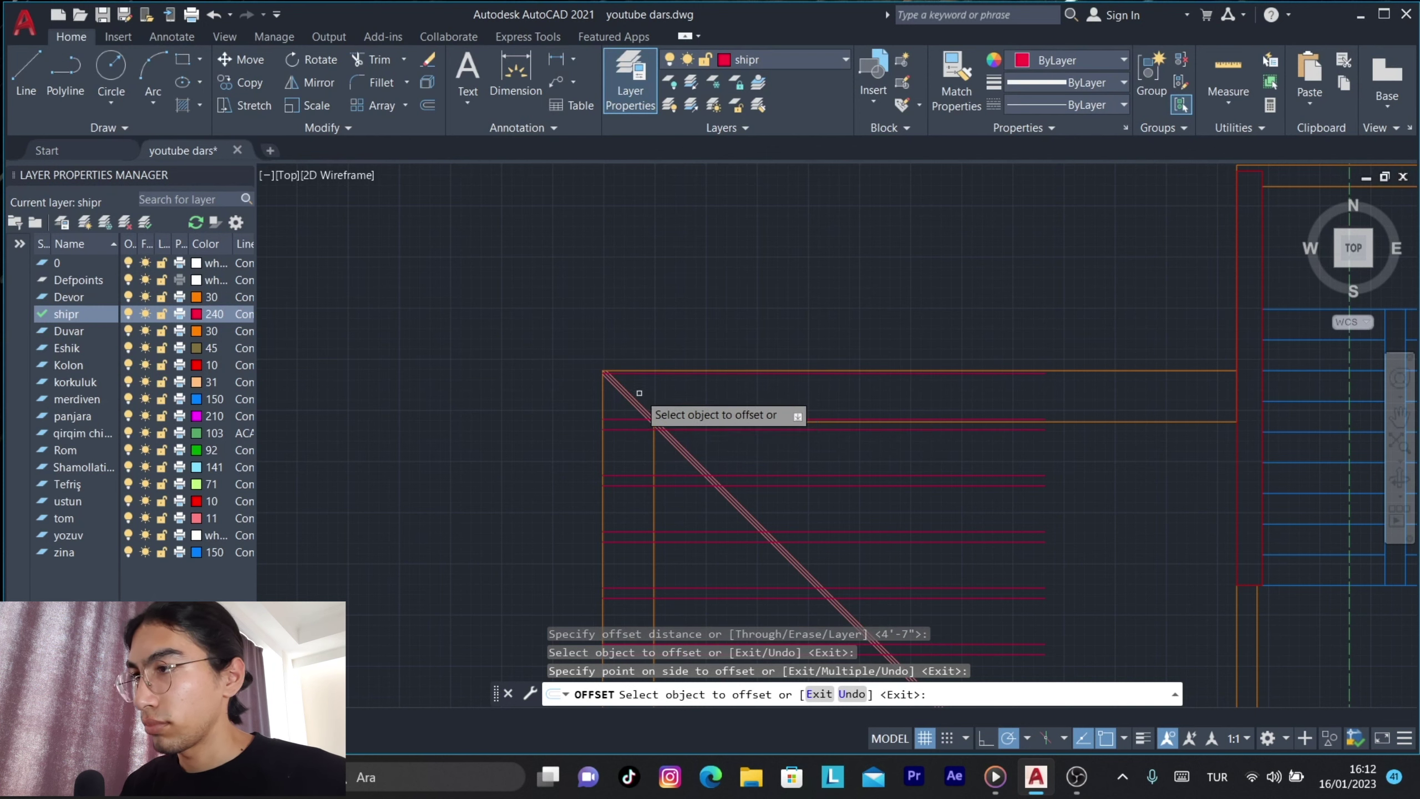
scroll(743, 520, "down", 3)
middle_click_drag(743, 522, 769, 386)
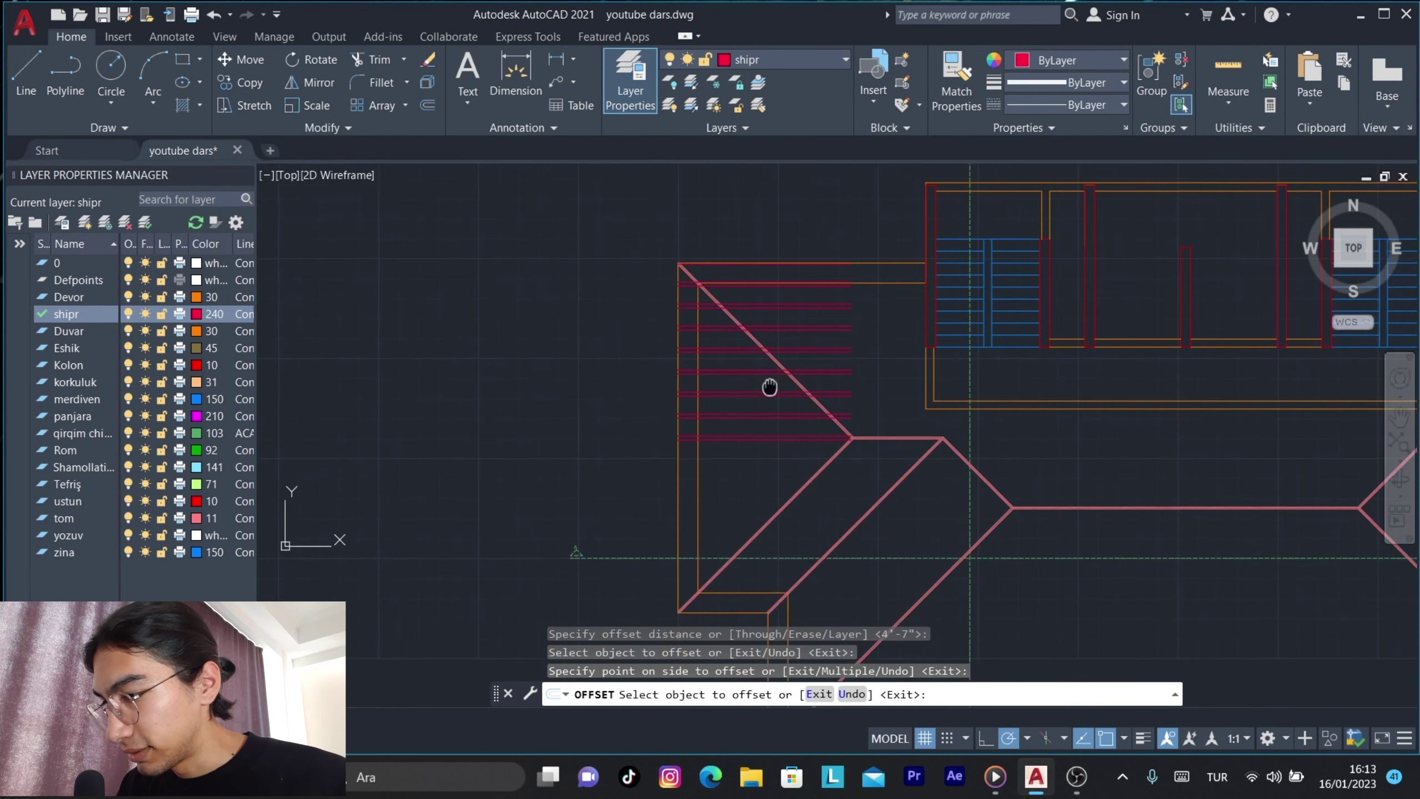
scroll(874, 416, "up", 4)
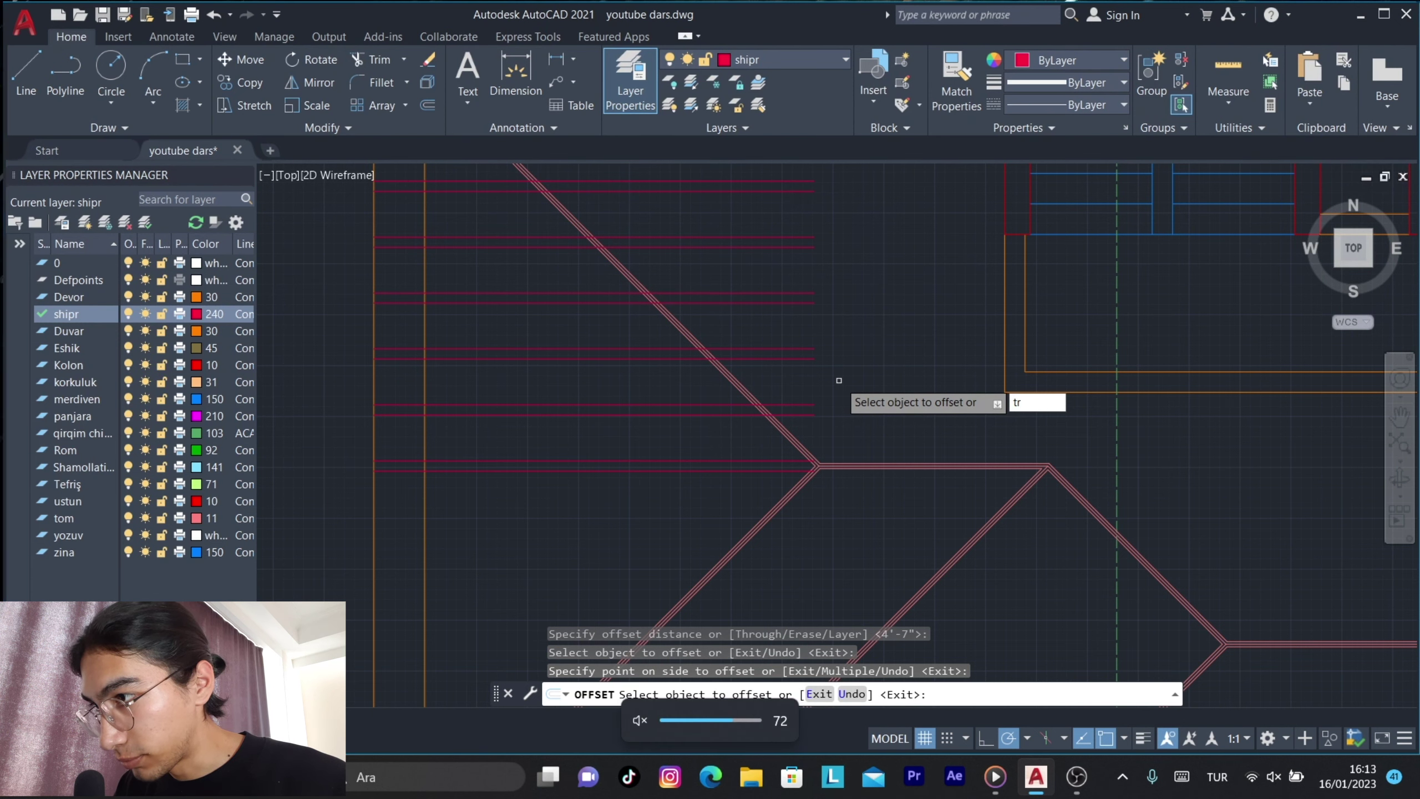
key("Escape")
scroll(802, 399, "up", 1)
scroll(801, 400, "up", 2)
Trim the rafter ends back to the diagonal hip line using a fence.
left_click(764, 464)
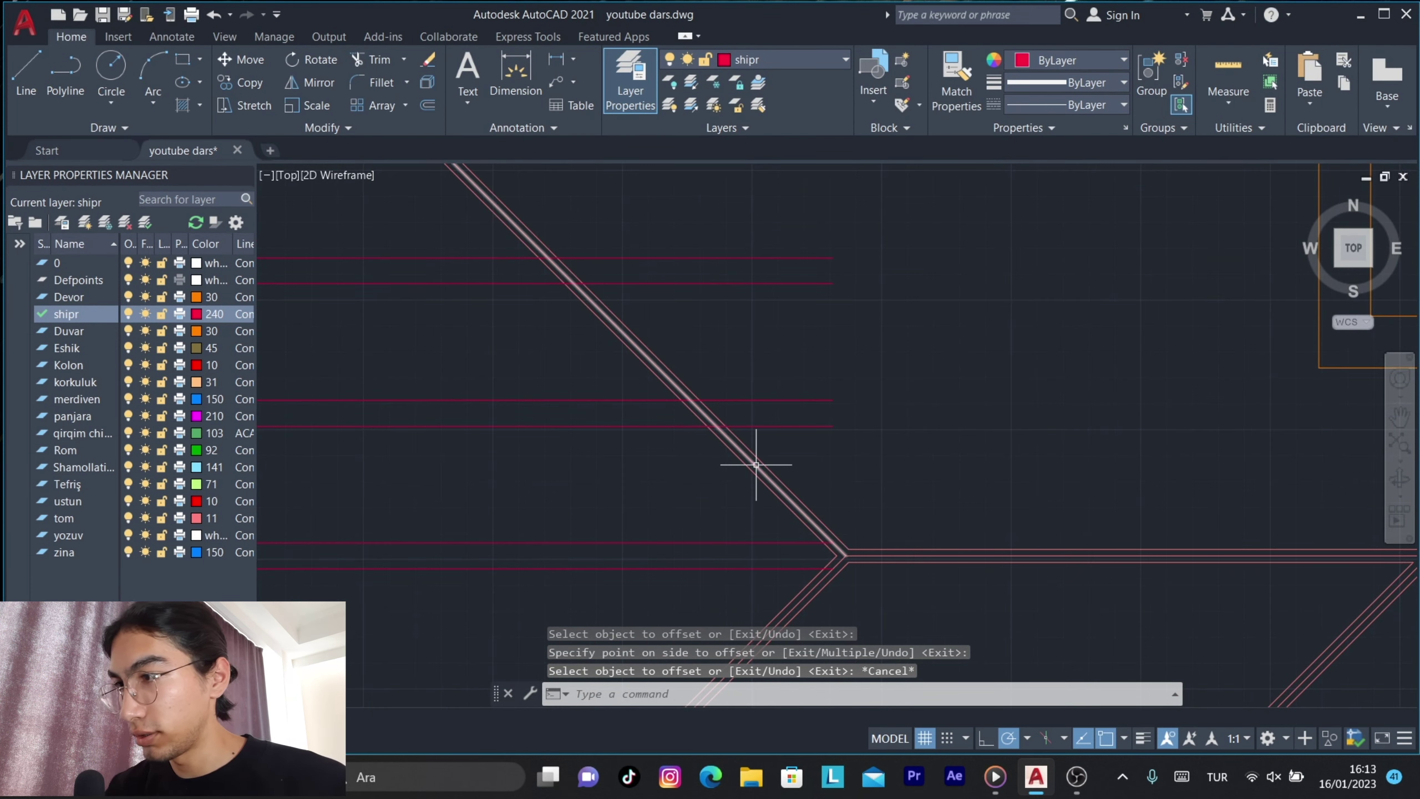
key("Return")
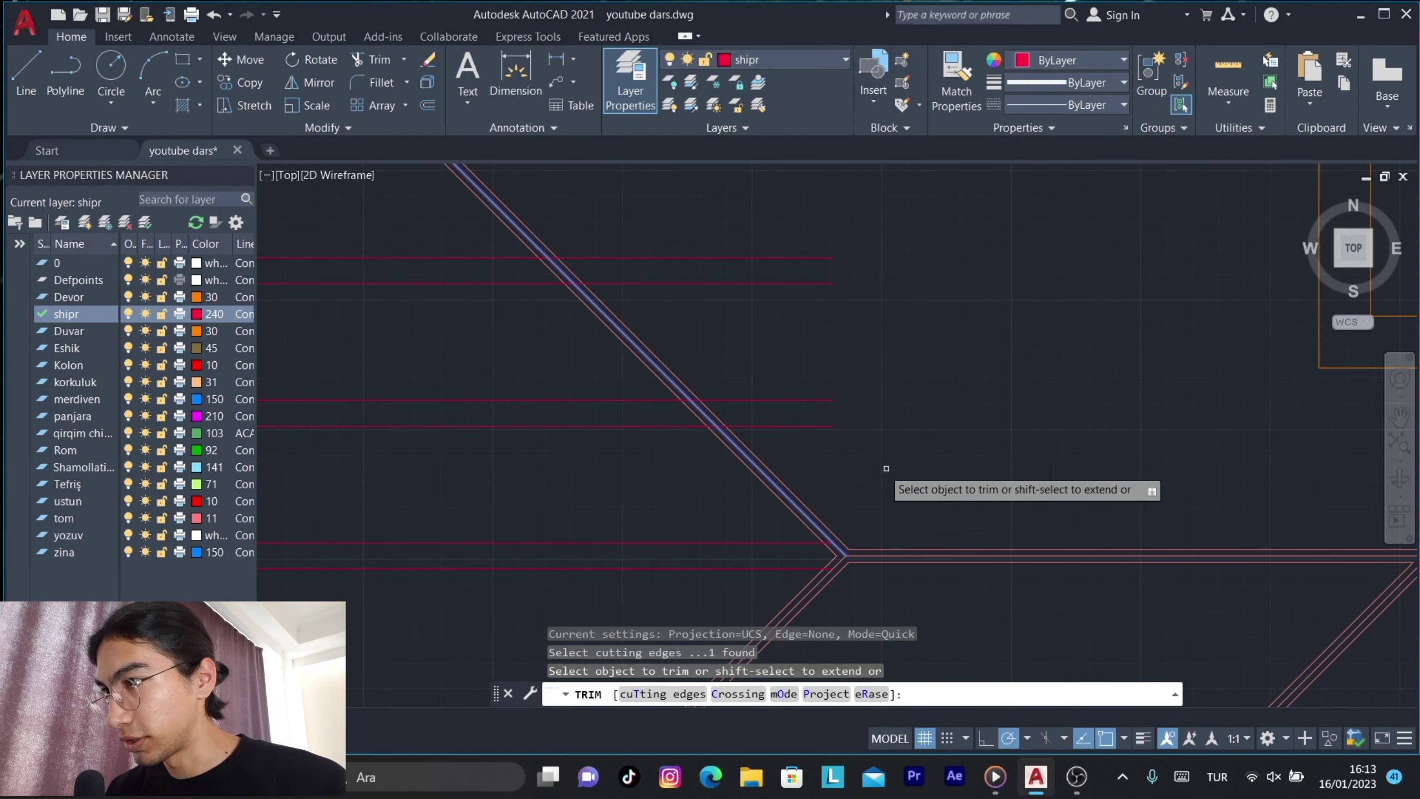
left_click(735, 279)
scroll(735, 282, "up", 2)
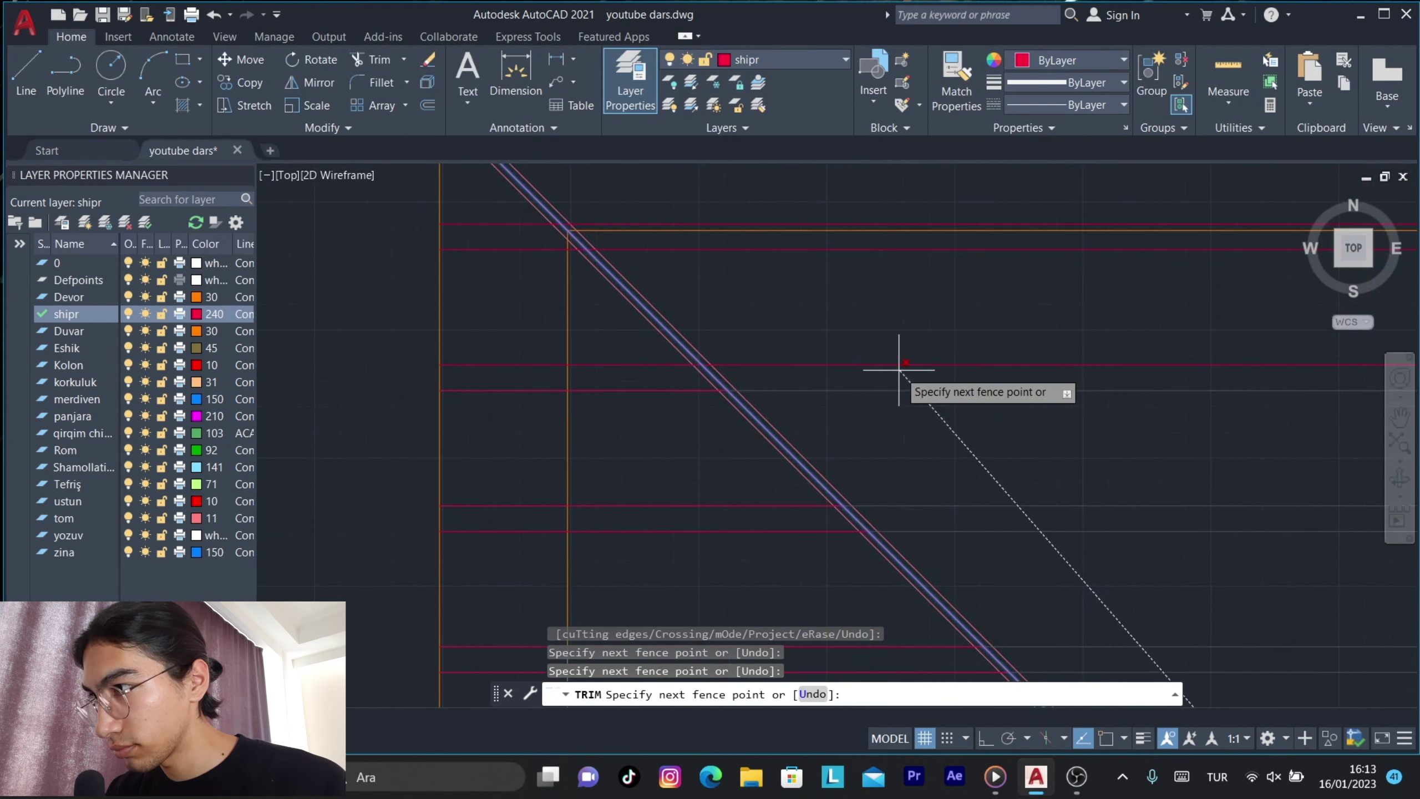
key("Return")
scroll(736, 412, "down", 2)
scroll(615, 293, "down", 3)
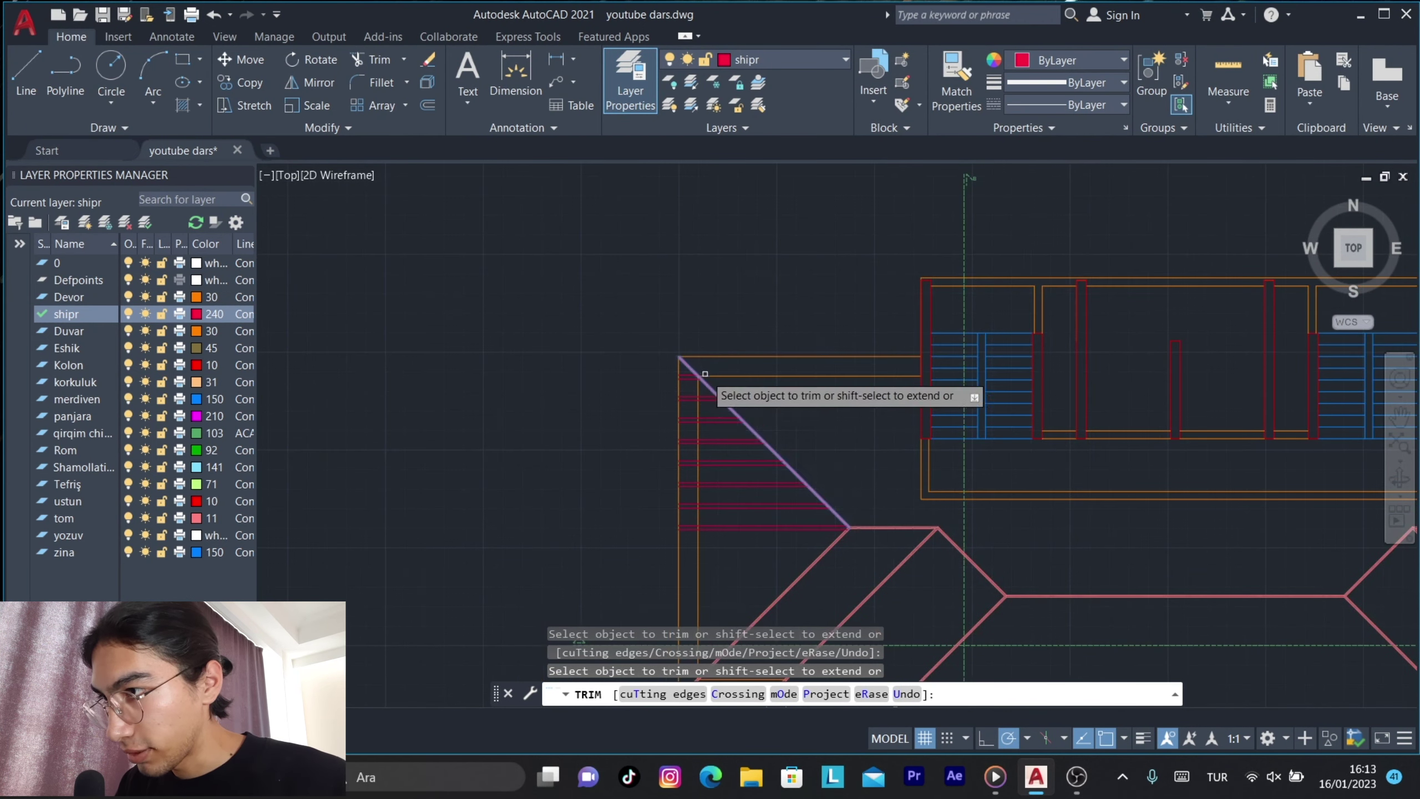
key("Return")
scroll(723, 395, "up", 3)
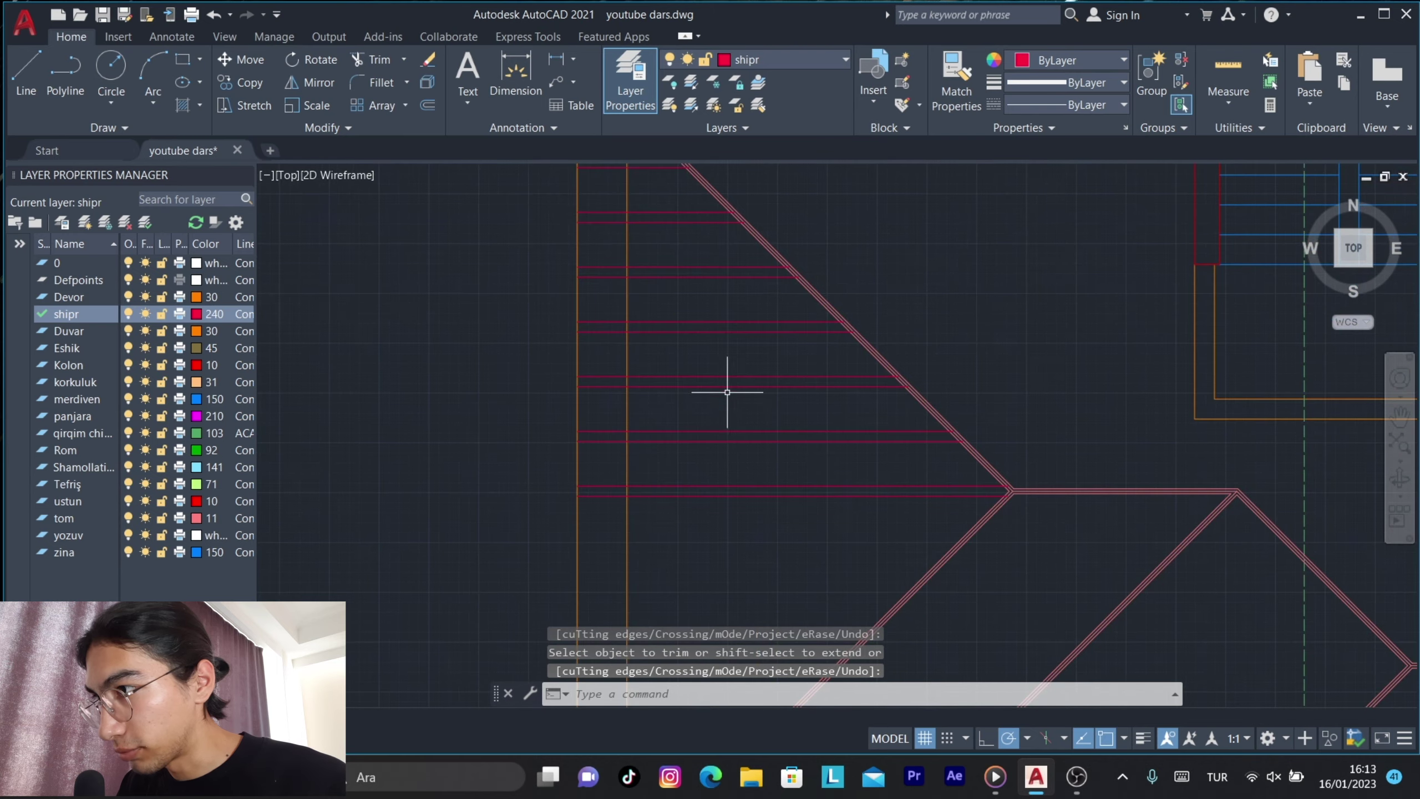
Window-select the trimmed rafter lines in two groups.
left_click_drag(743, 457, 650, 237)
scroll(752, 412, "up", 3)
left_click_drag(777, 635, 714, 333)
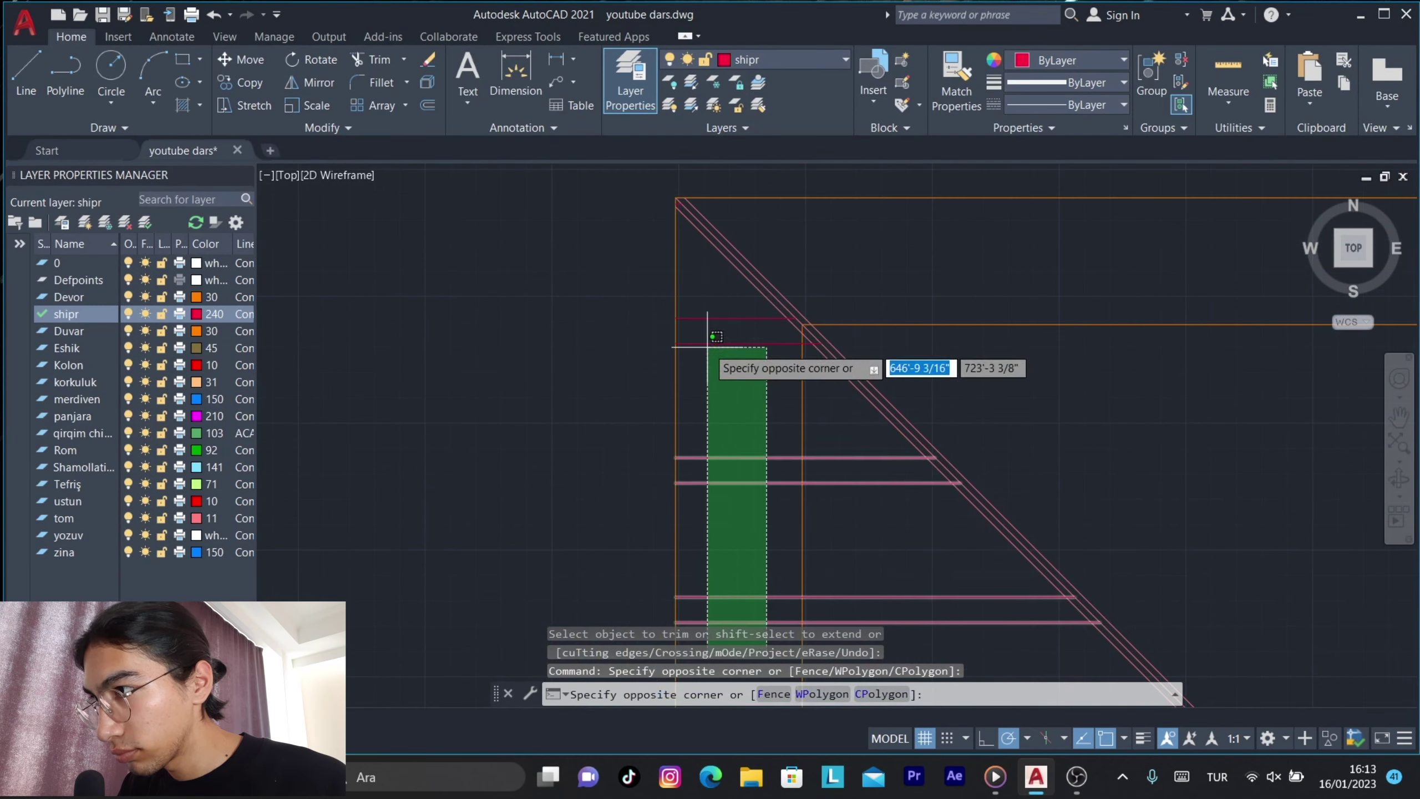
scroll(777, 387, "down", 3)
scroll(895, 223, "down", 2)
scroll(1046, 291, "up", 2)
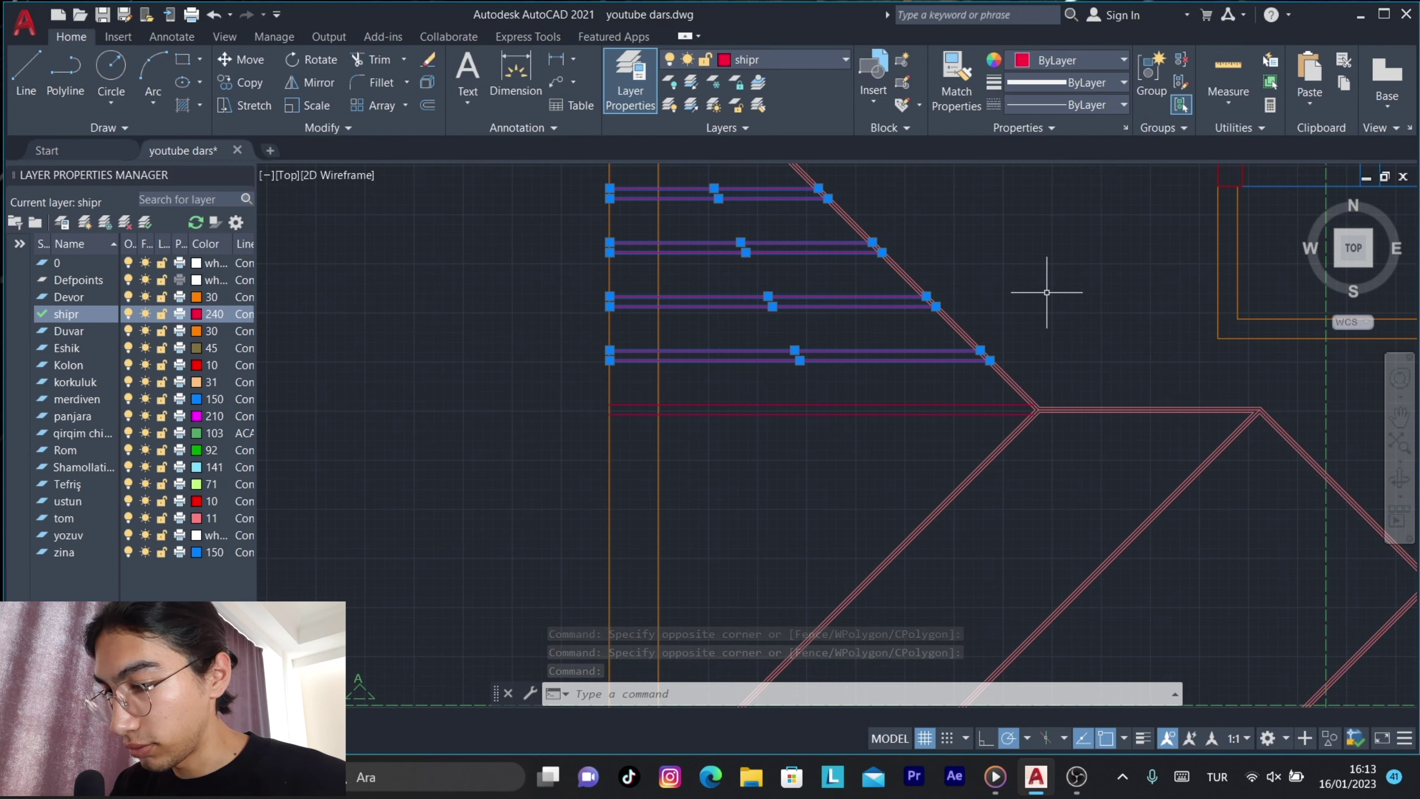
Mirror the selected rafter lines across the hip junction, keeping the originals.
type("mi")
key("Return")
scroll(1035, 391, "up", 5)
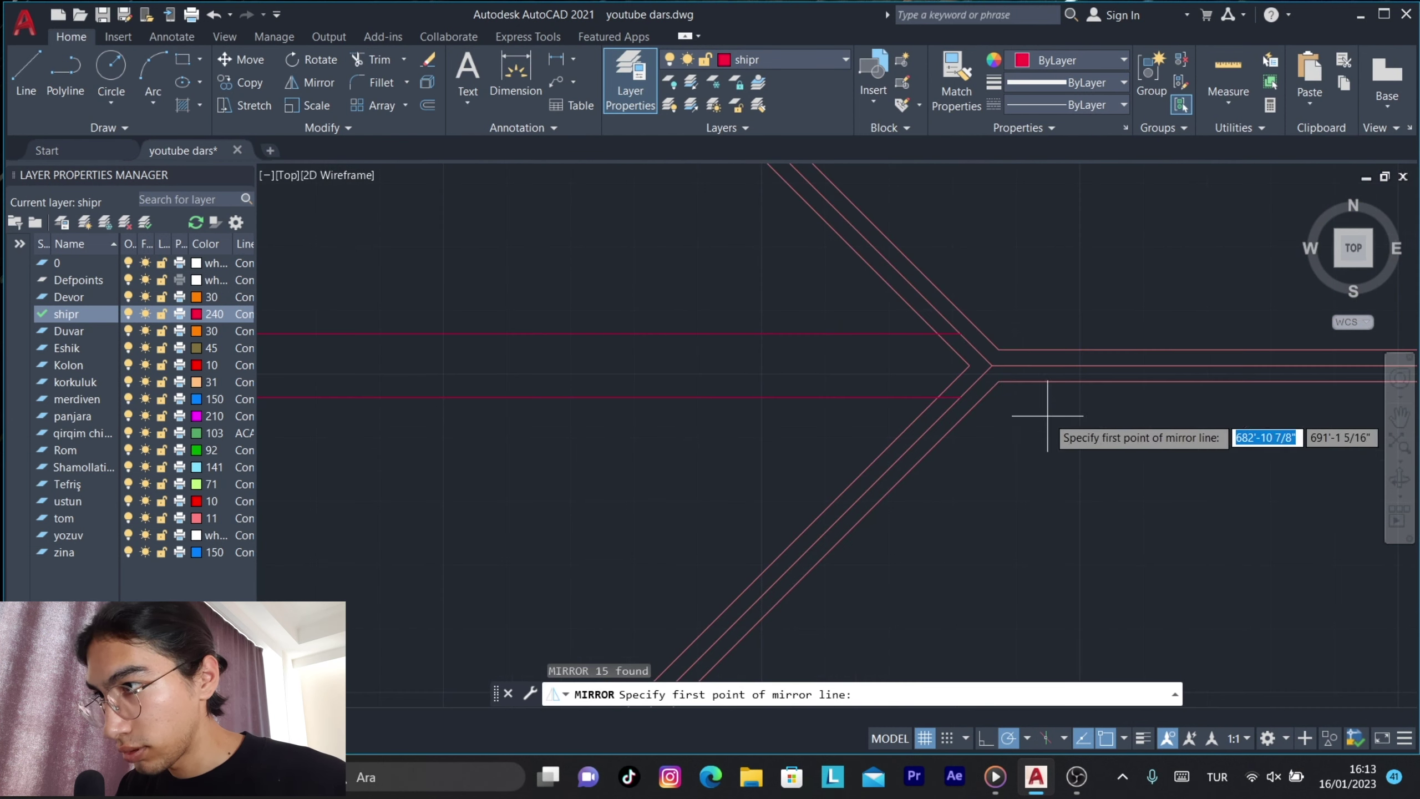
left_click(992, 366)
left_click(794, 372)
scroll(794, 371, "down", 3)
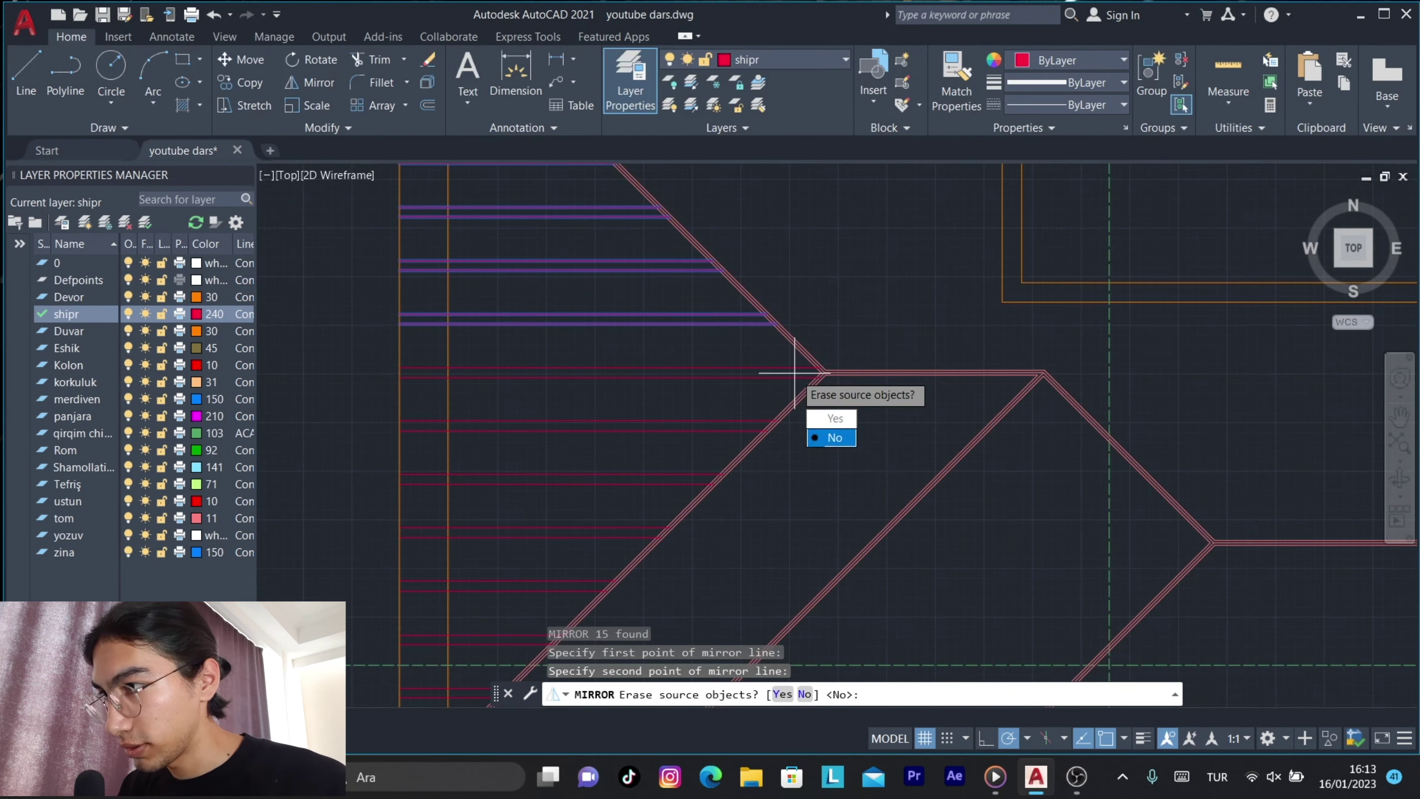
key("Return")
scroll(793, 374, "down", 4)
middle_click_drag(791, 437, 798, 383)
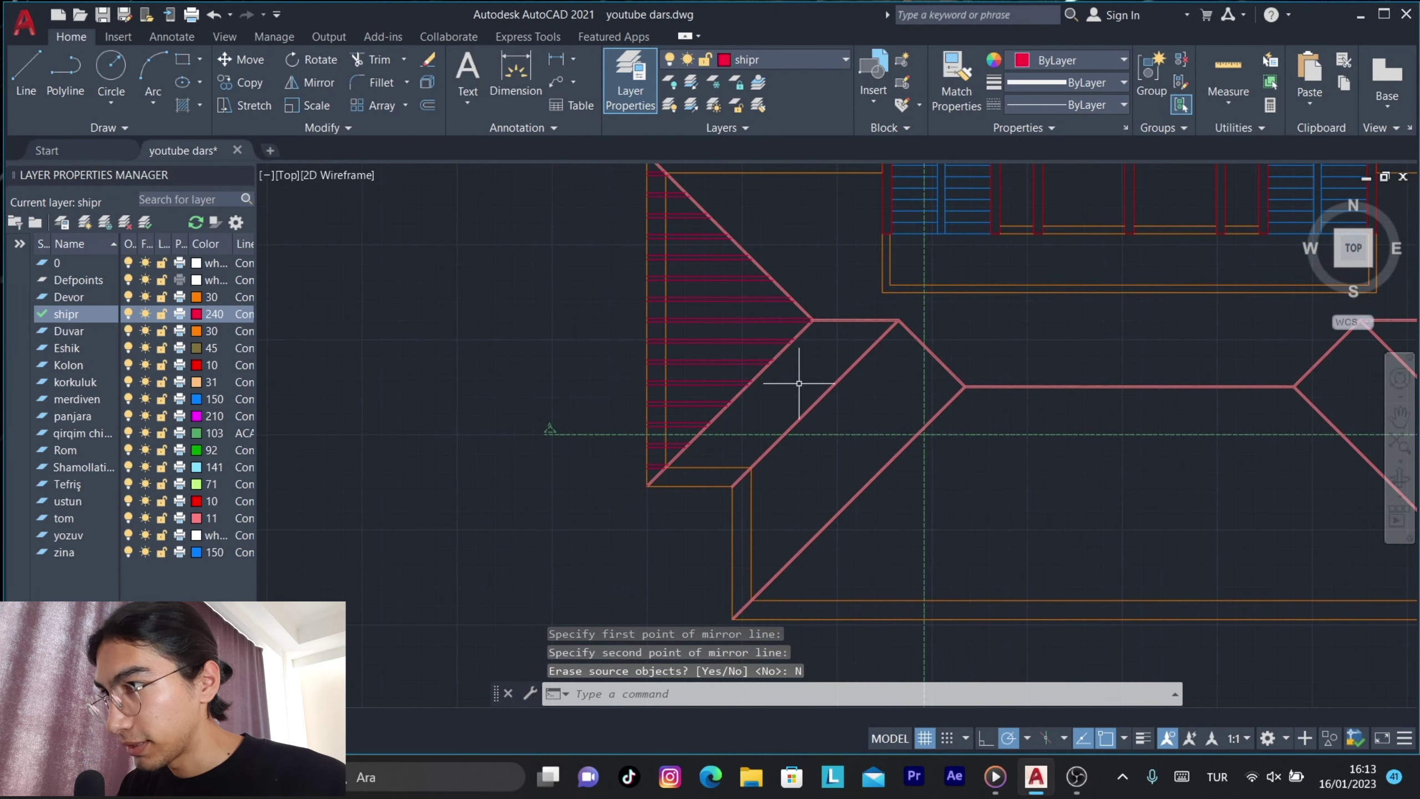
scroll(666, 493, "up", 3)
scroll(723, 403, "up", 2)
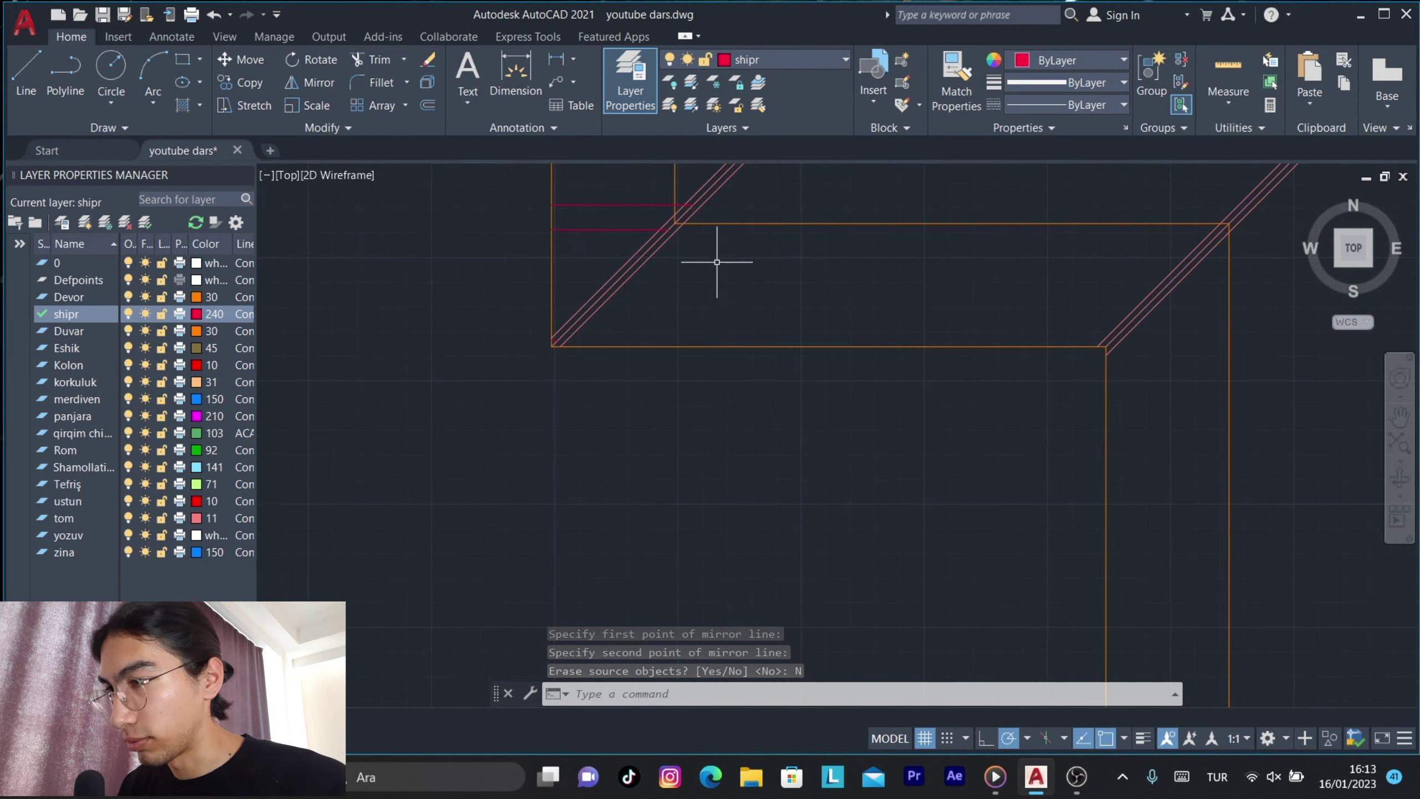
scroll(650, 321, "up", 2)
Draw a vertical rafter from the roof edge down to the diagonal hip, then window-select the verticals.
type("l")
key("Return")
left_click(650, 321)
scroll(859, 476, "up", 3)
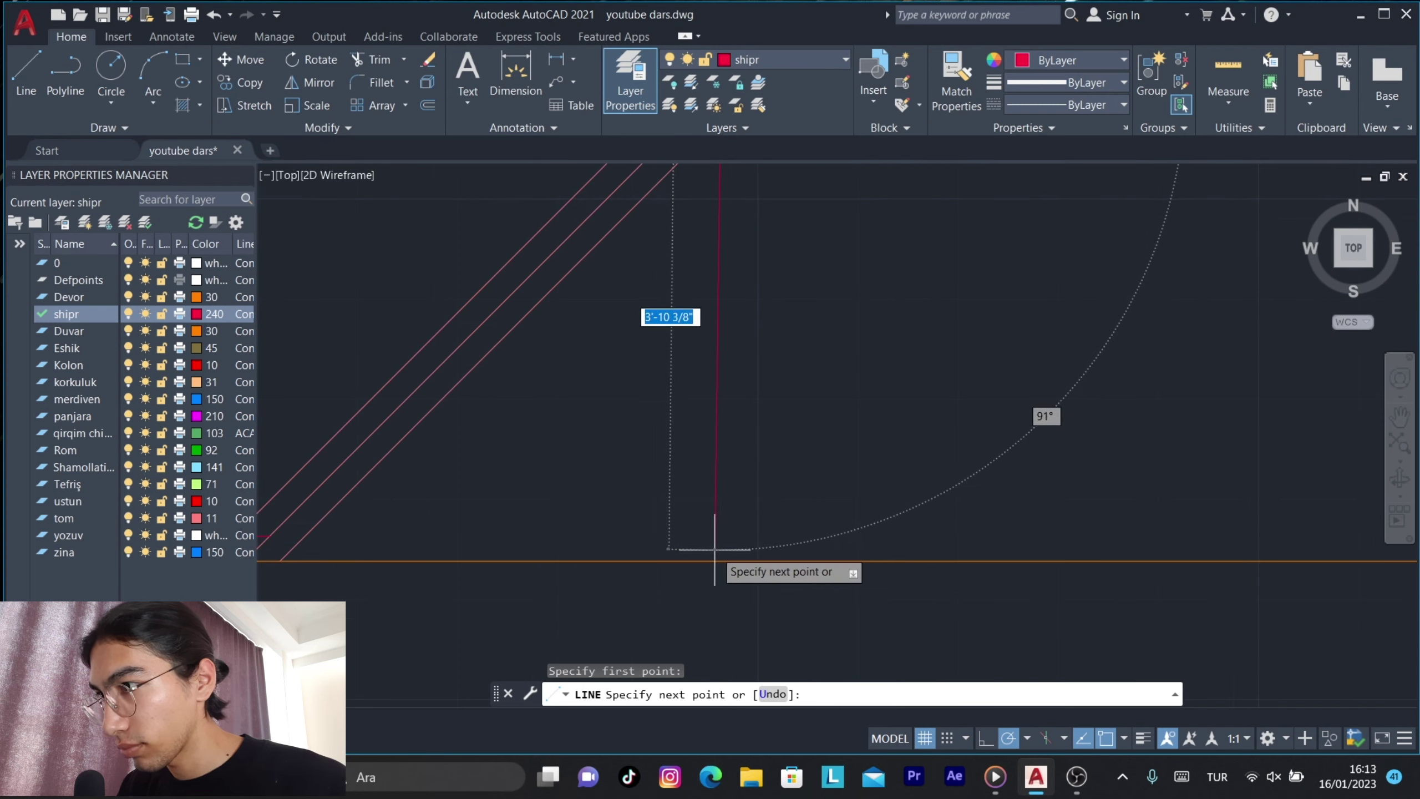
scroll(716, 555, "down", 3)
key("Escape")
key("Return")
left_click(767, 285)
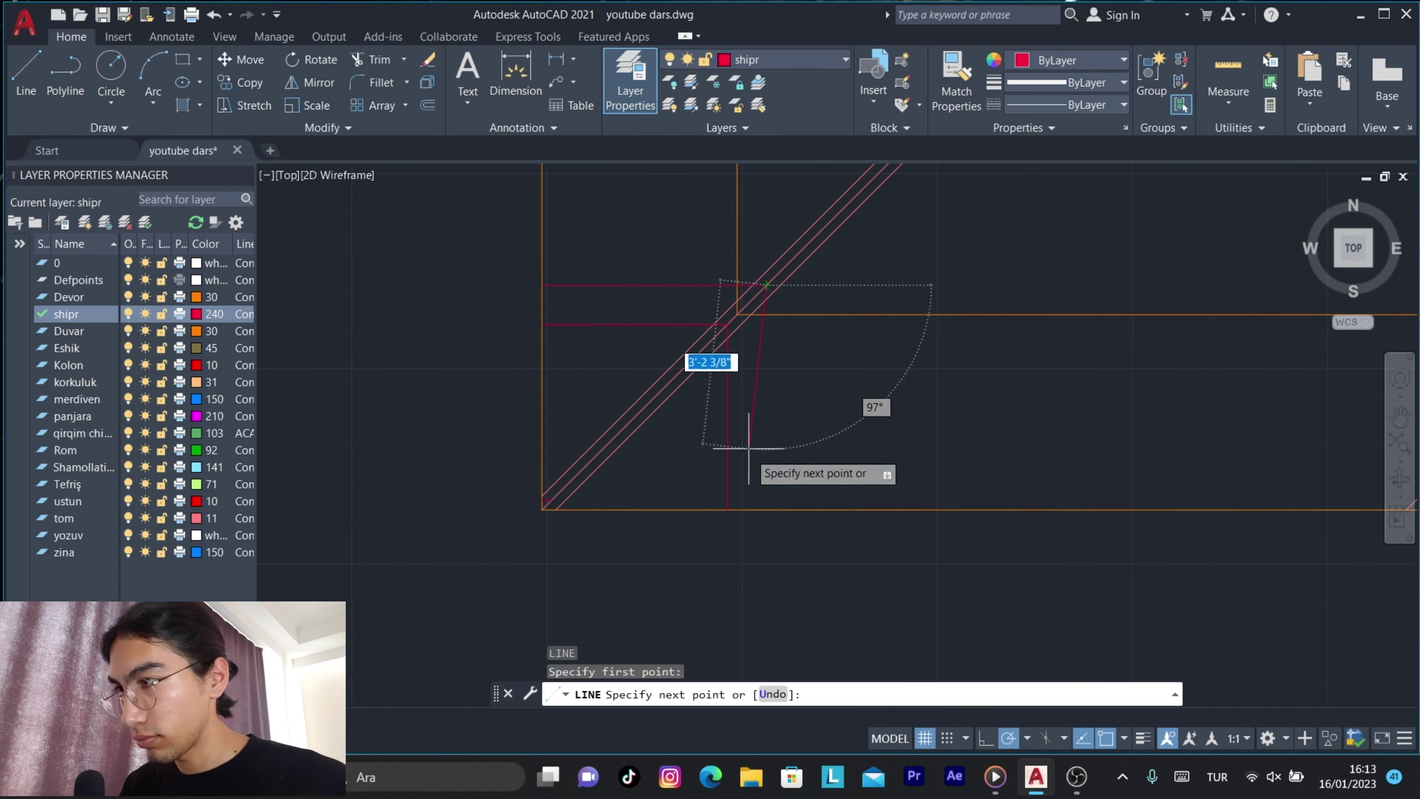
left_click(767, 509)
key("Escape")
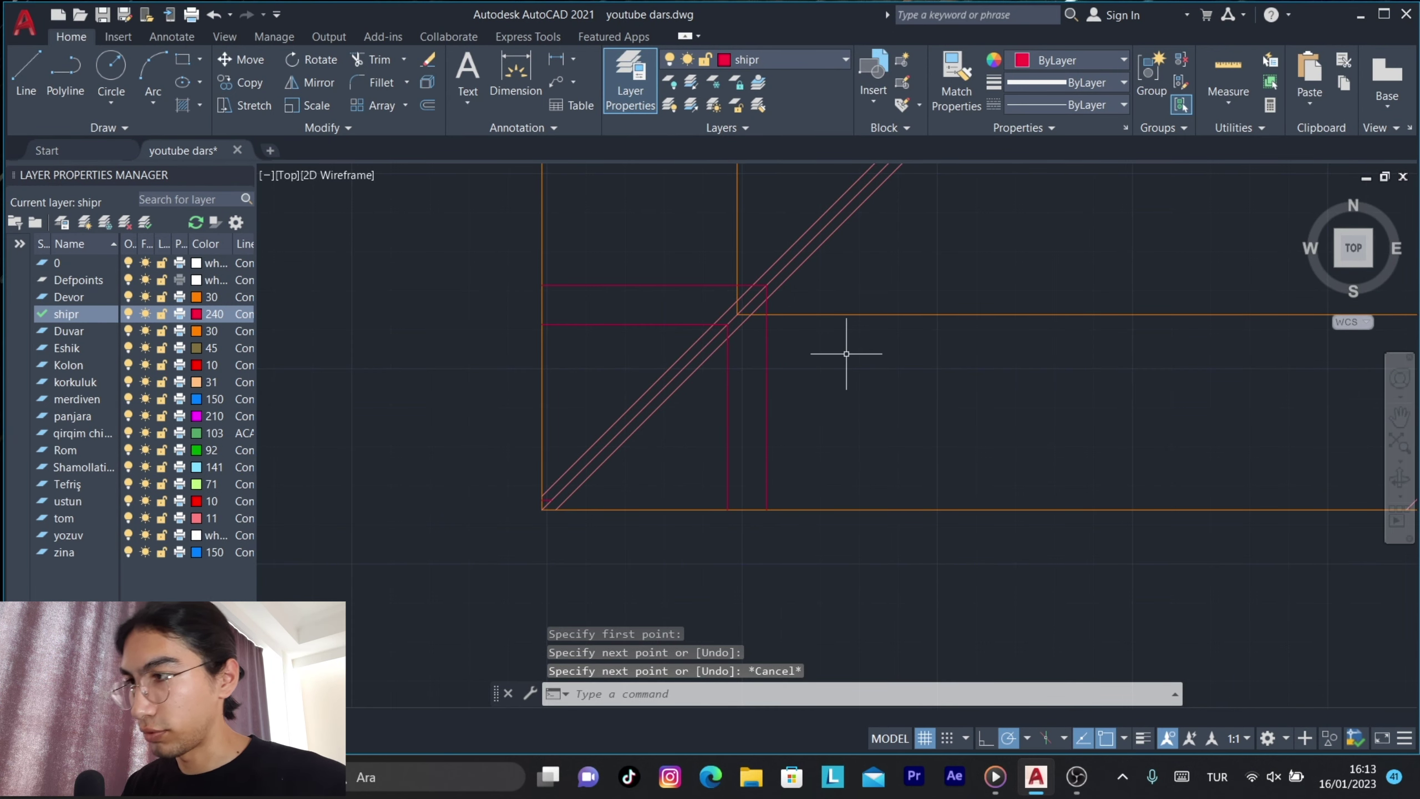
left_click(847, 354)
left_click(720, 454)
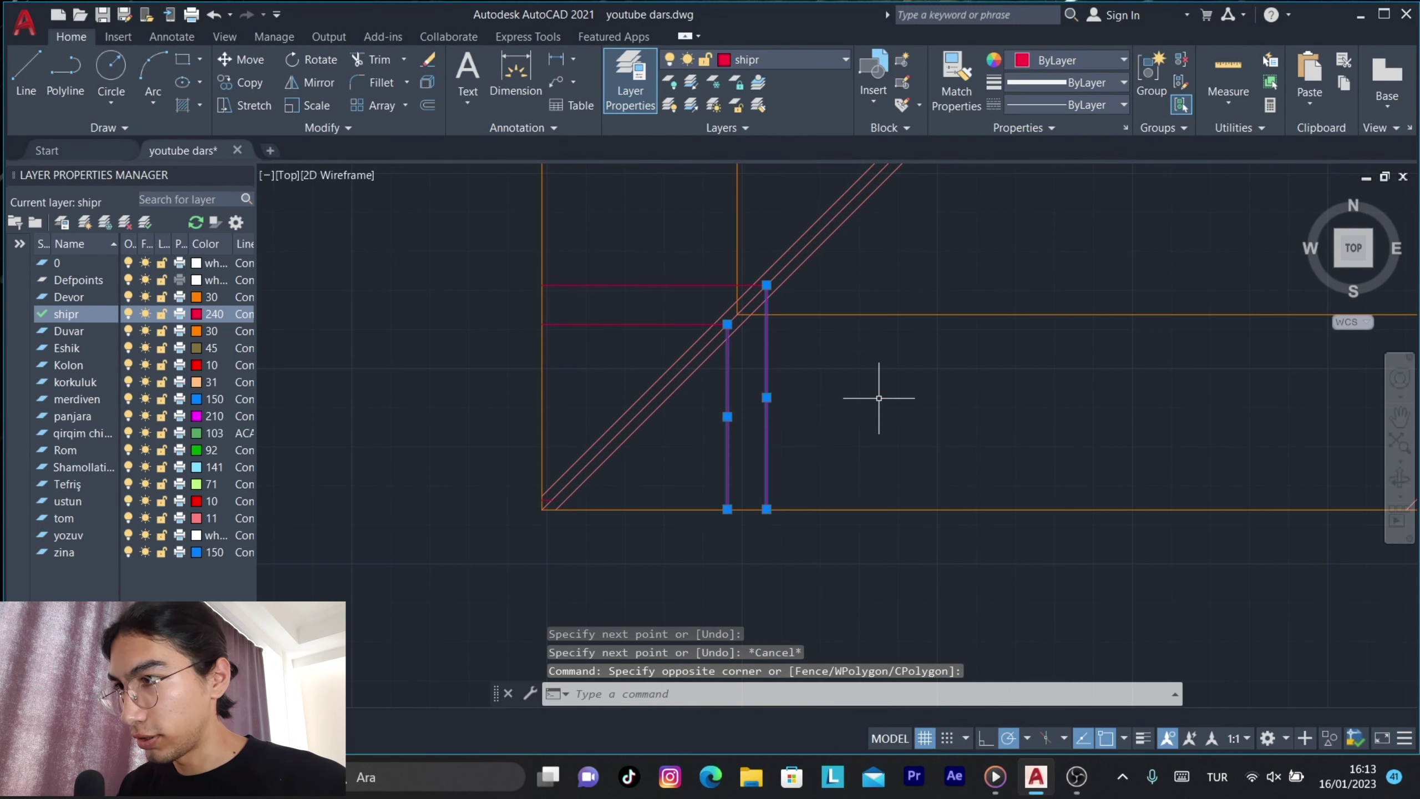
type("o")
Begin an offset with its distance measured between two rafter lines, then cancel it.
key("Return")
mouse_move(818, 333)
middle_mouse_down()
mouse_move(814, 435)
mouse_move(752, 507)
middle_mouse_up()
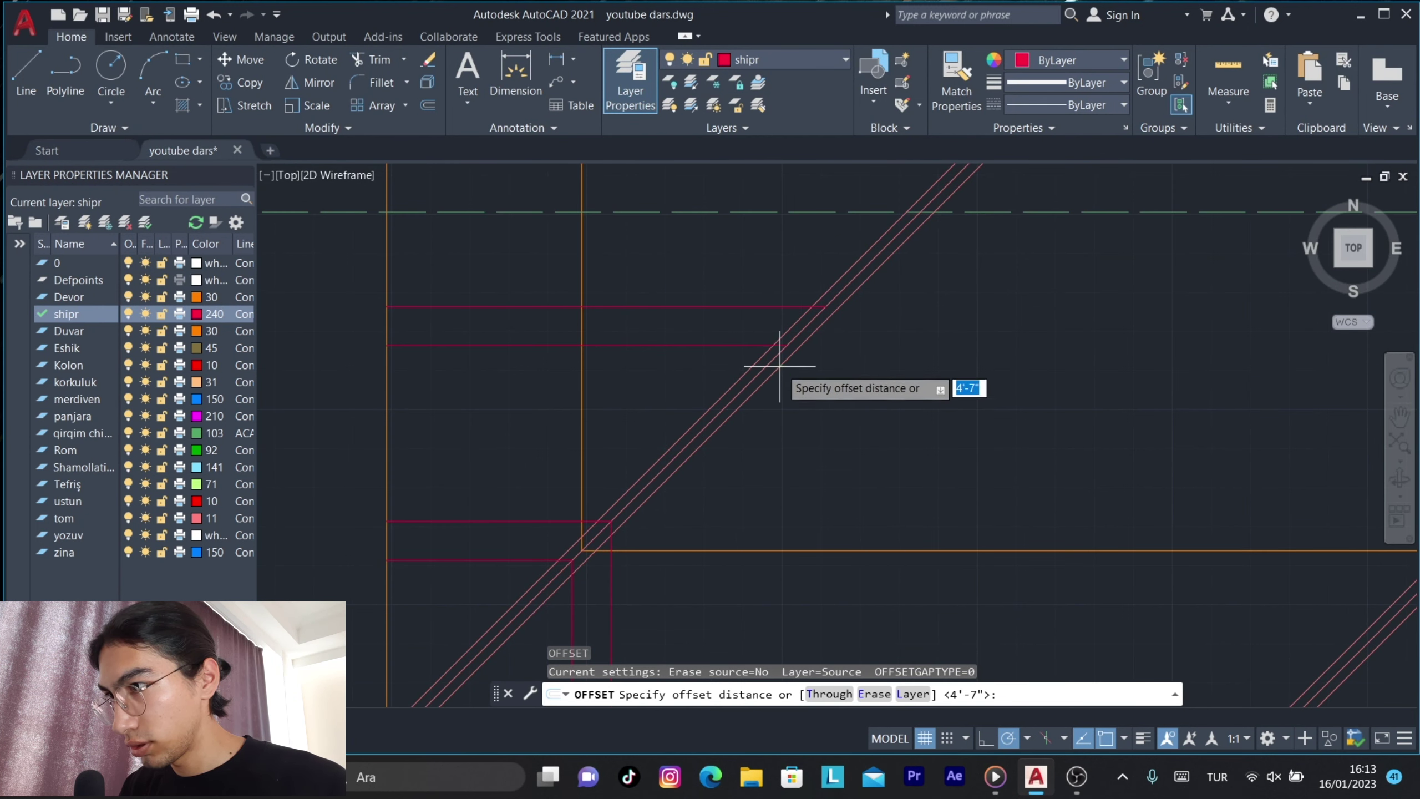
left_click(611, 520)
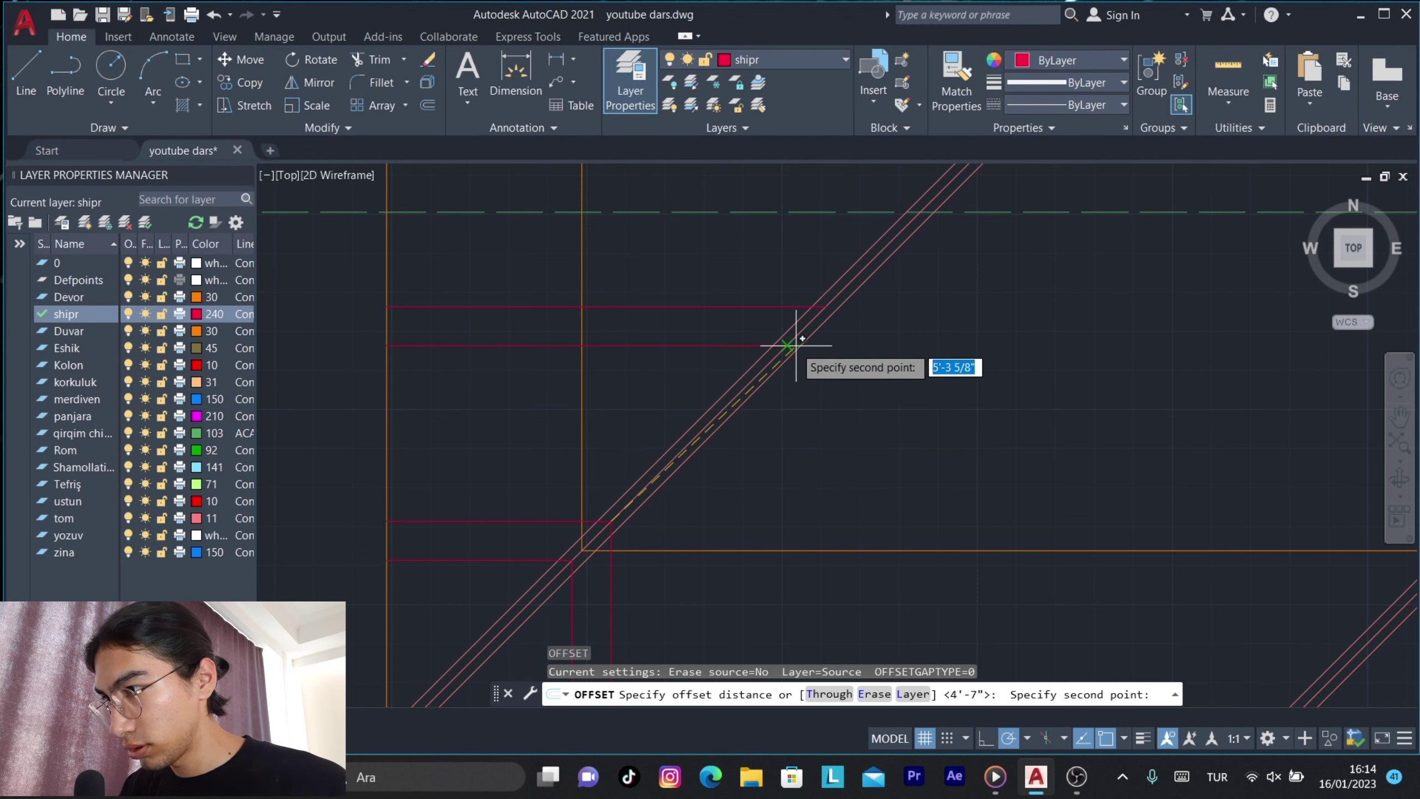
left_click(794, 352)
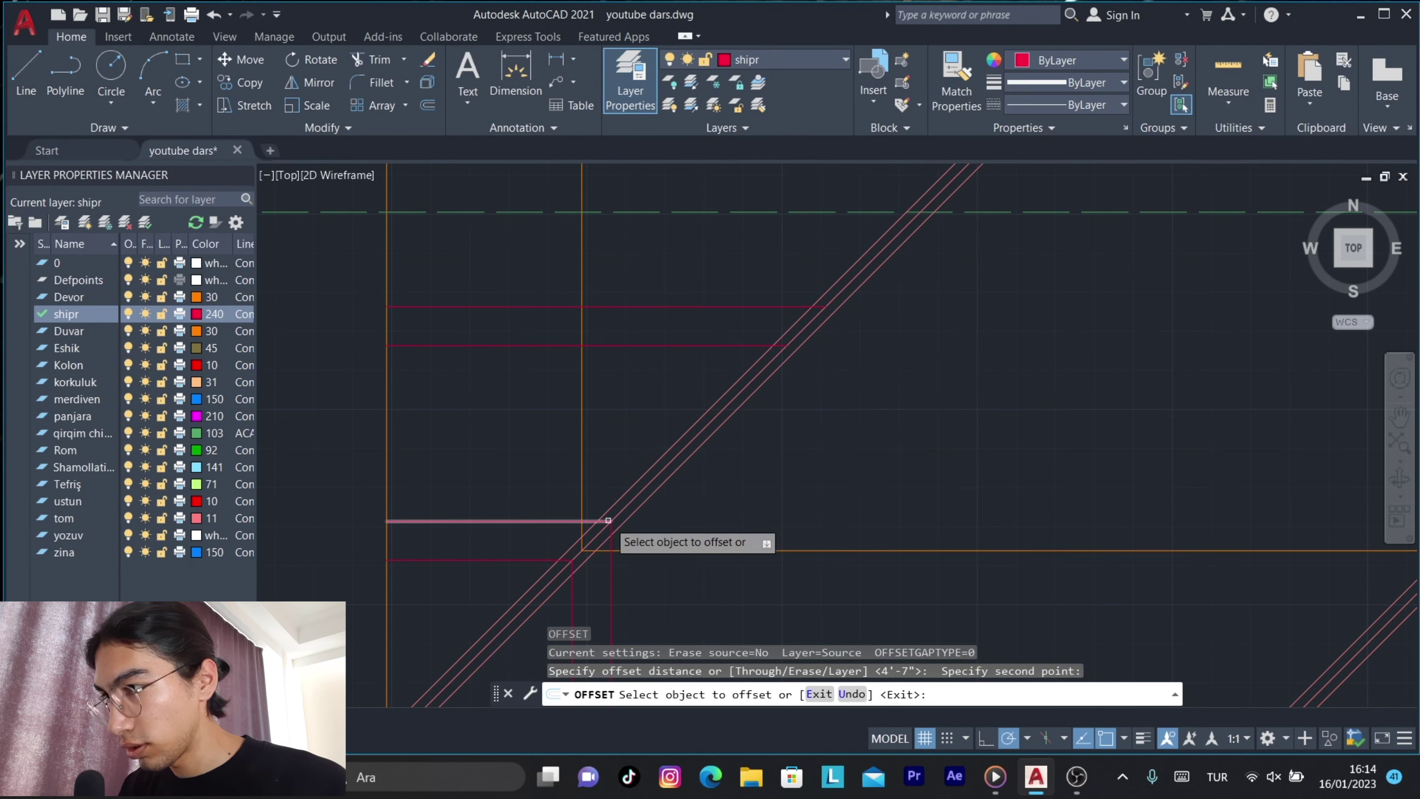
left_click(584, 520)
key("Escape")
scroll(665, 523, "down", 2)
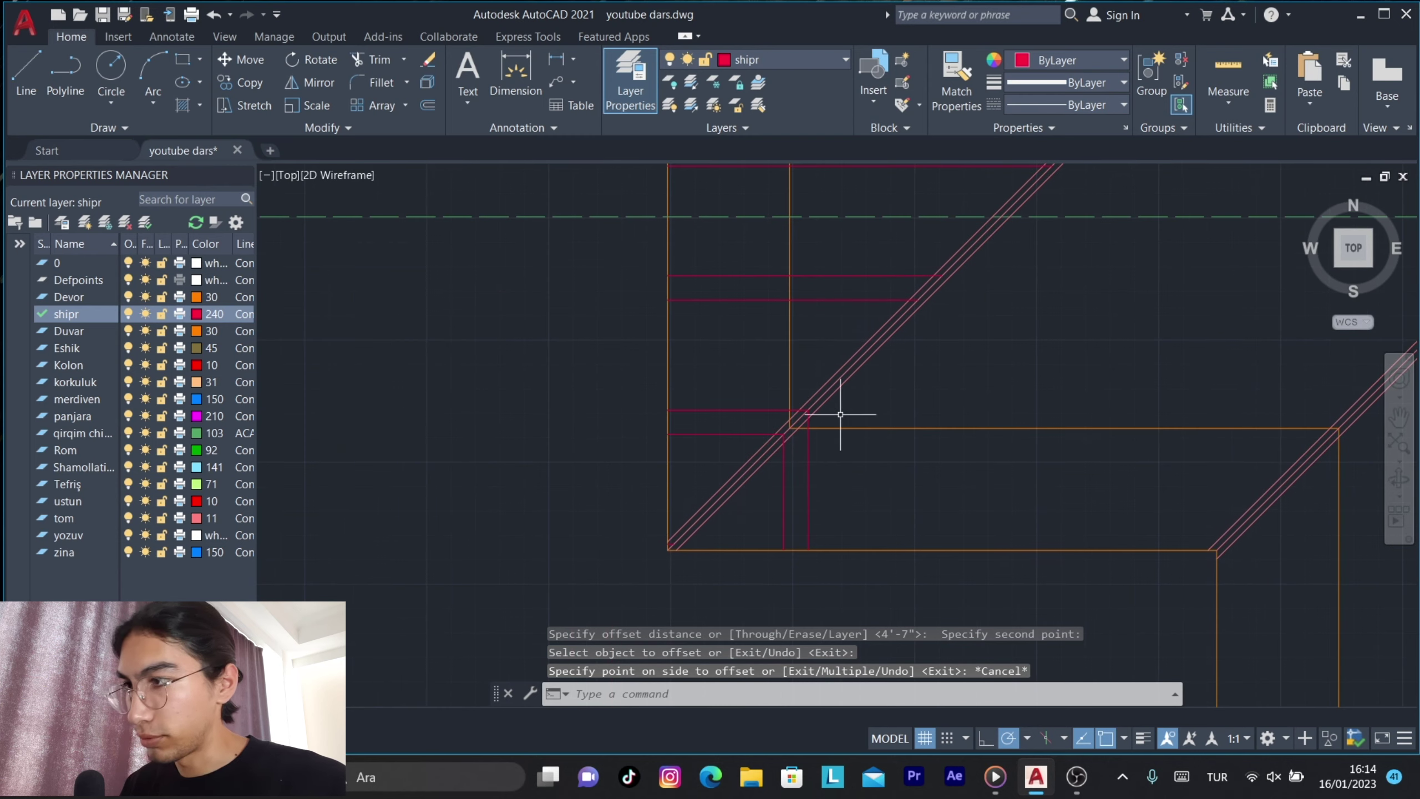
Window-select the two vertical rafter lines again.
left_click(859, 449)
left_click(786, 524)
key("Escape")
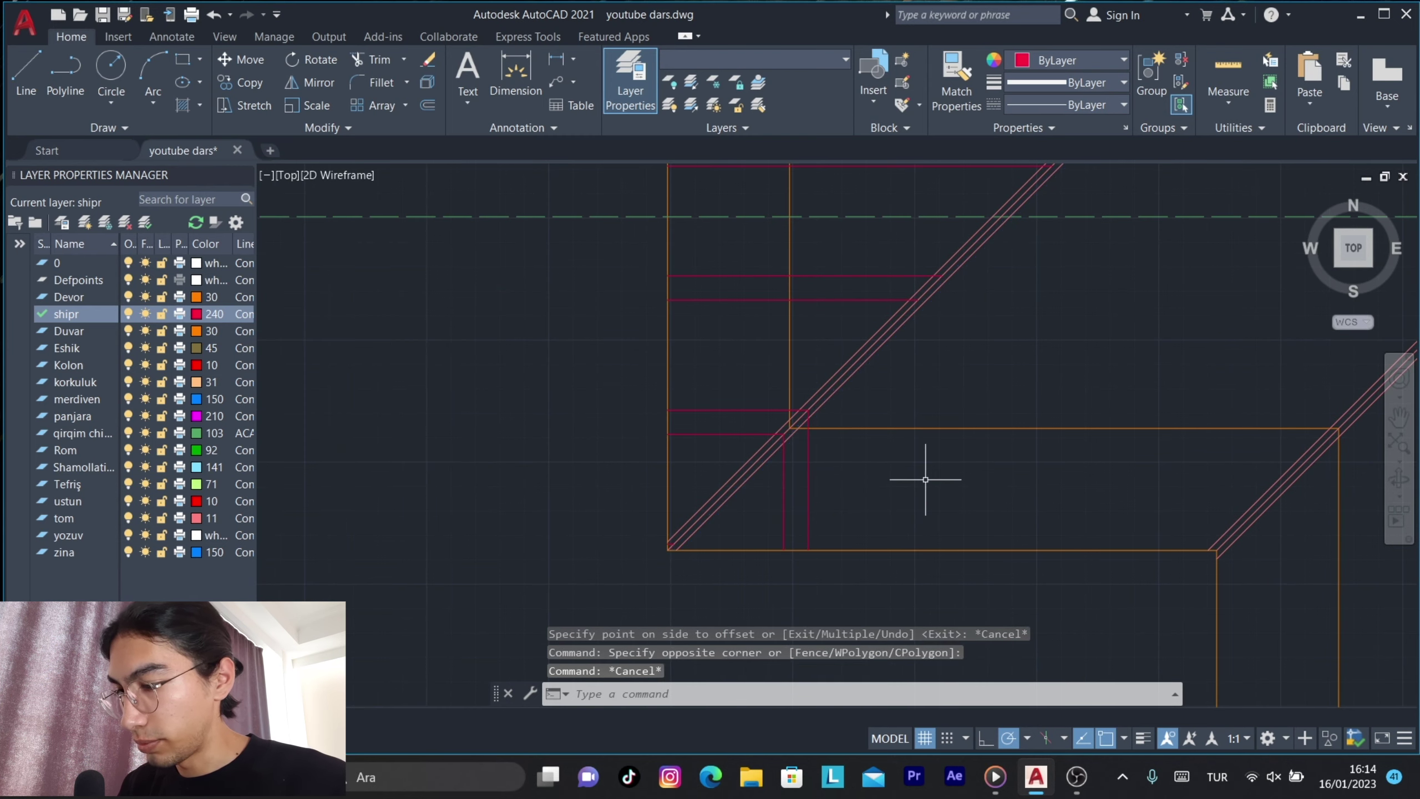
left_click(852, 469)
left_click(789, 521)
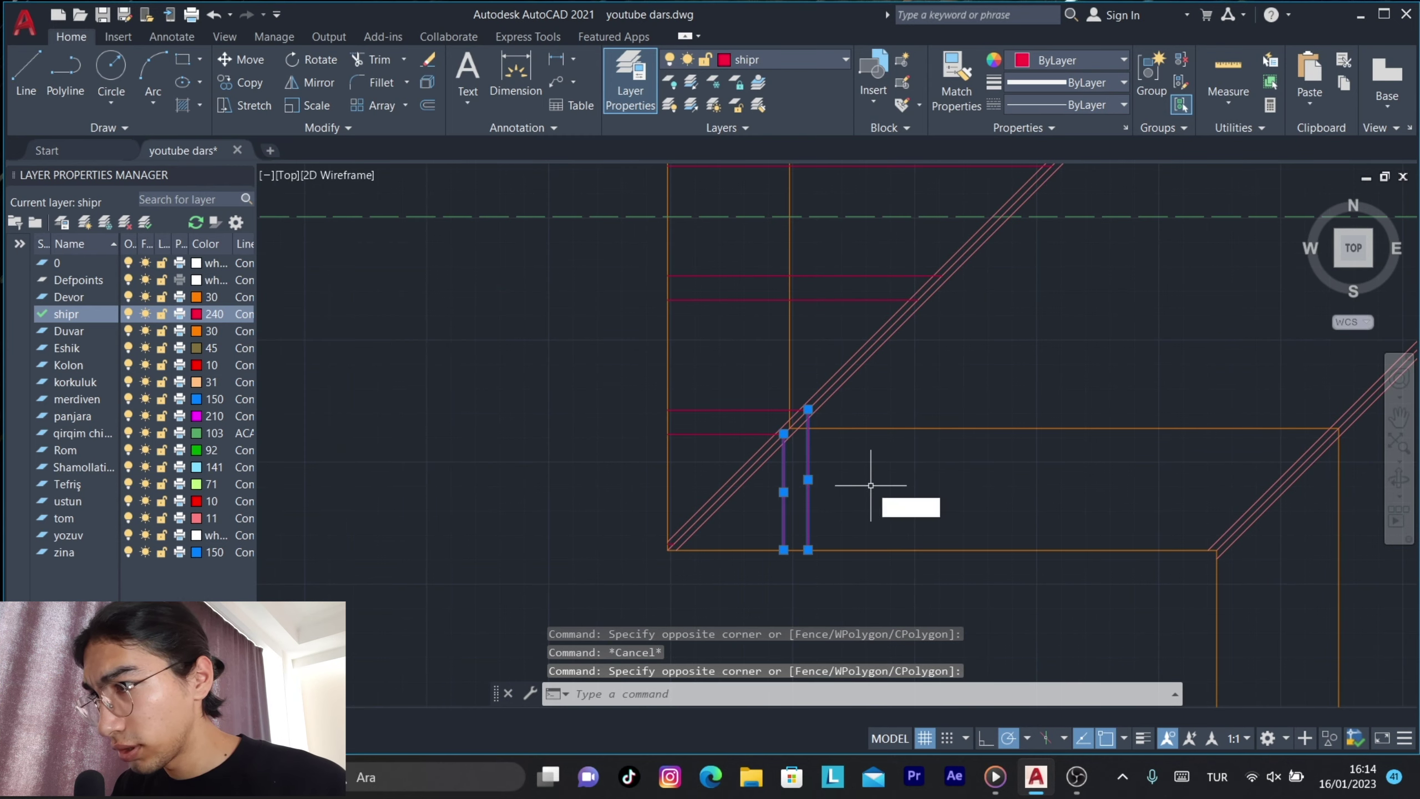
type("co")
Copy the vertical rafter pair from its hip junction to a point further along the hip.
key("Return")
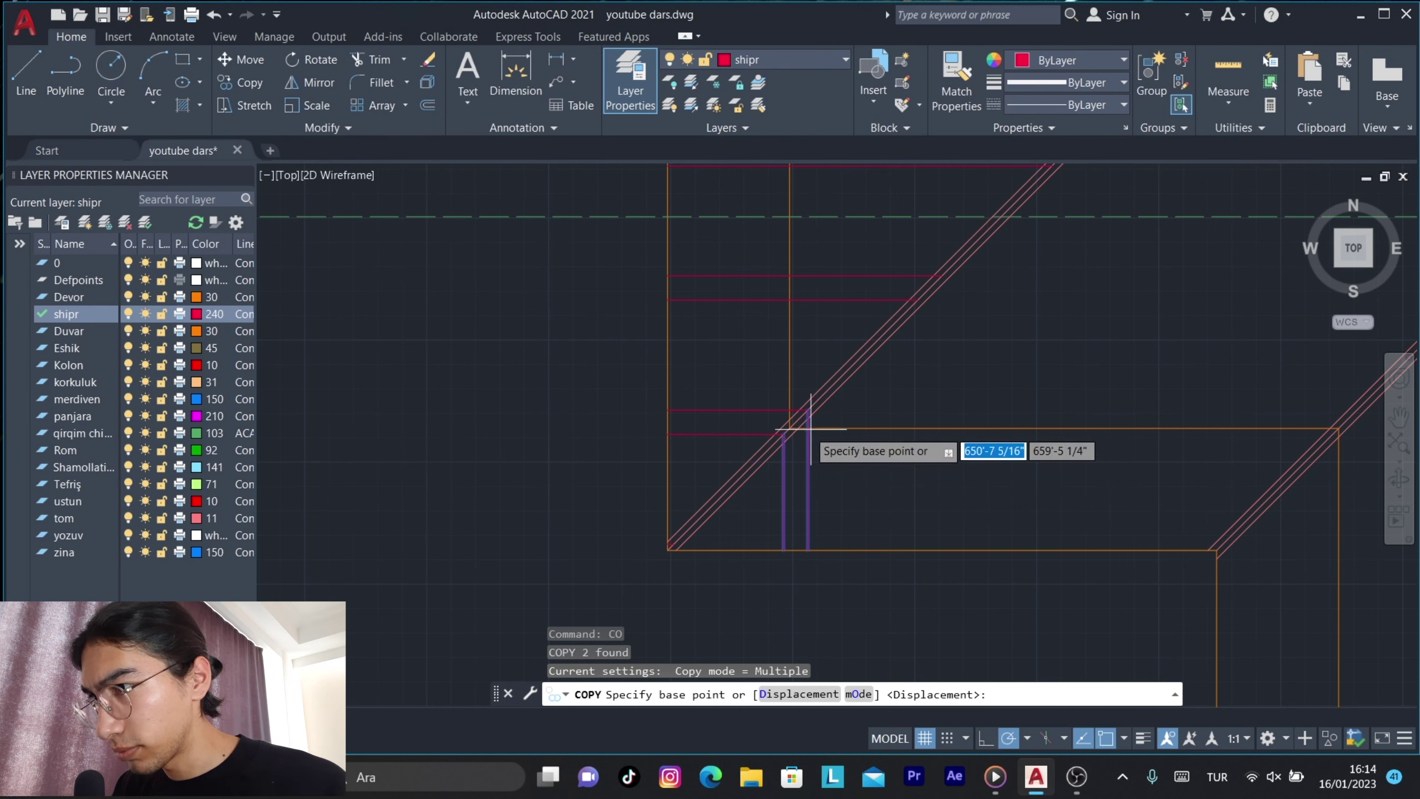
scroll(790, 434, "up", 5)
left_click(738, 437)
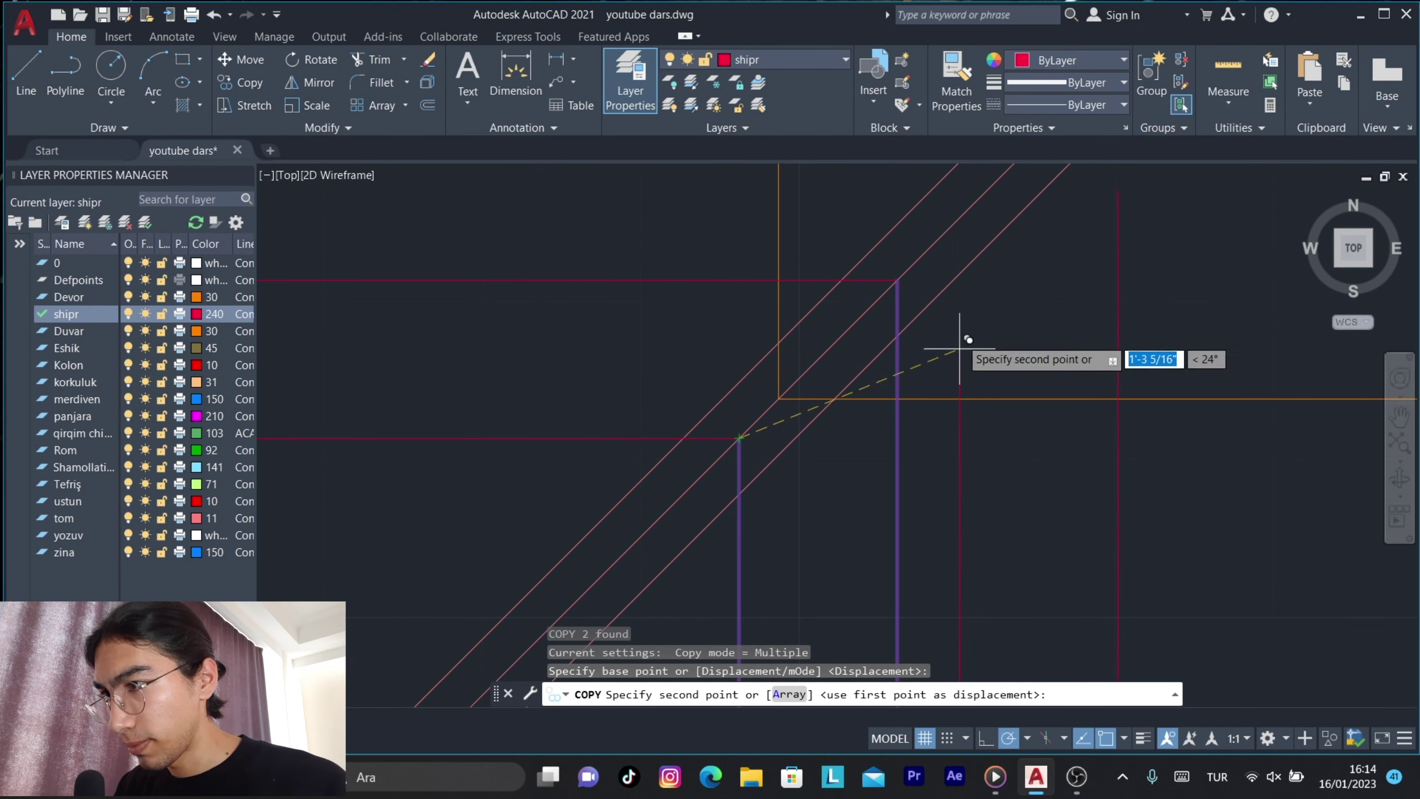
scroll(968, 325, "down", 2)
scroll(968, 303, "down", 1)
scroll(942, 498, "down", 1)
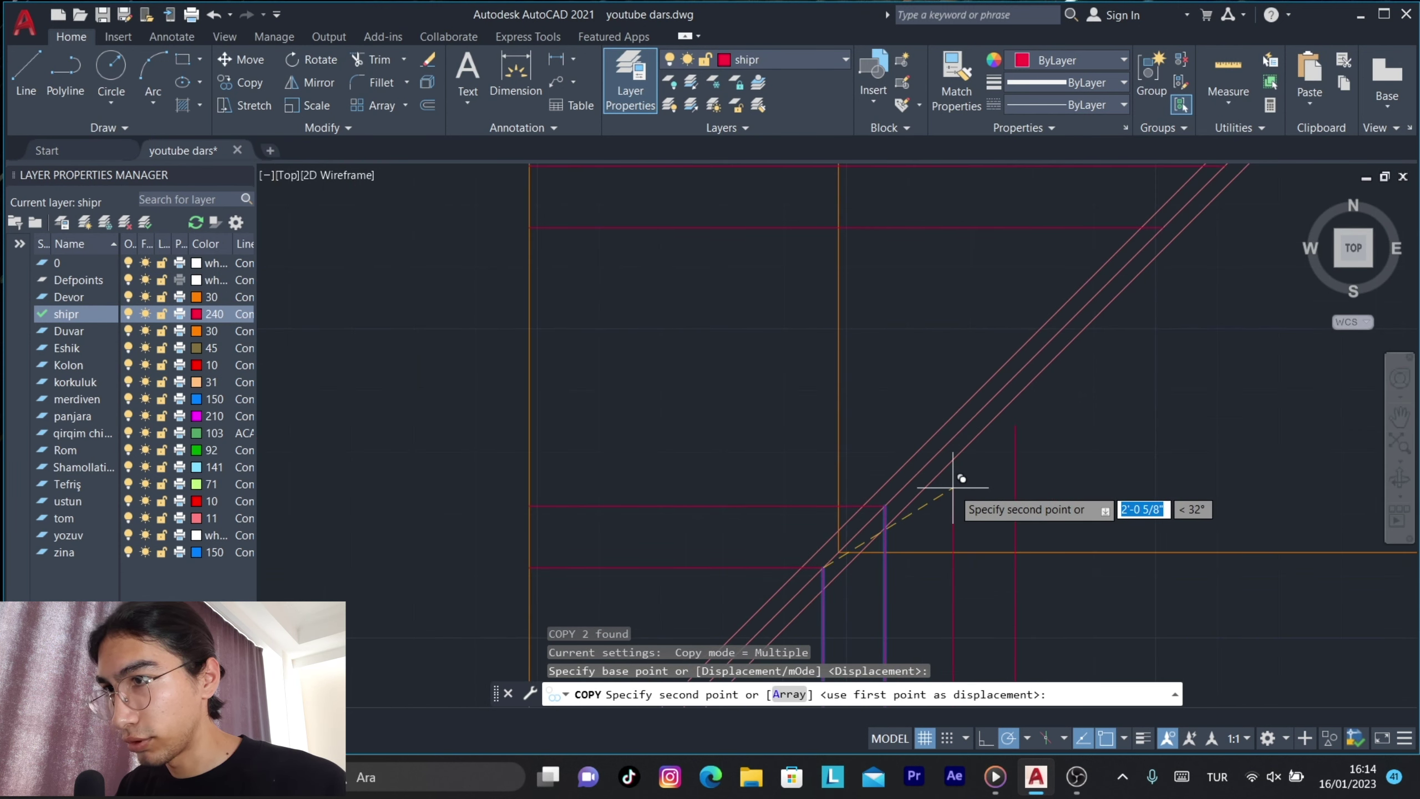
left_click(1163, 227)
Place two more copies of the rafter pair along the diagonal hip line.
scroll(1166, 247, "up", 3)
scroll(897, 453, "down", 2)
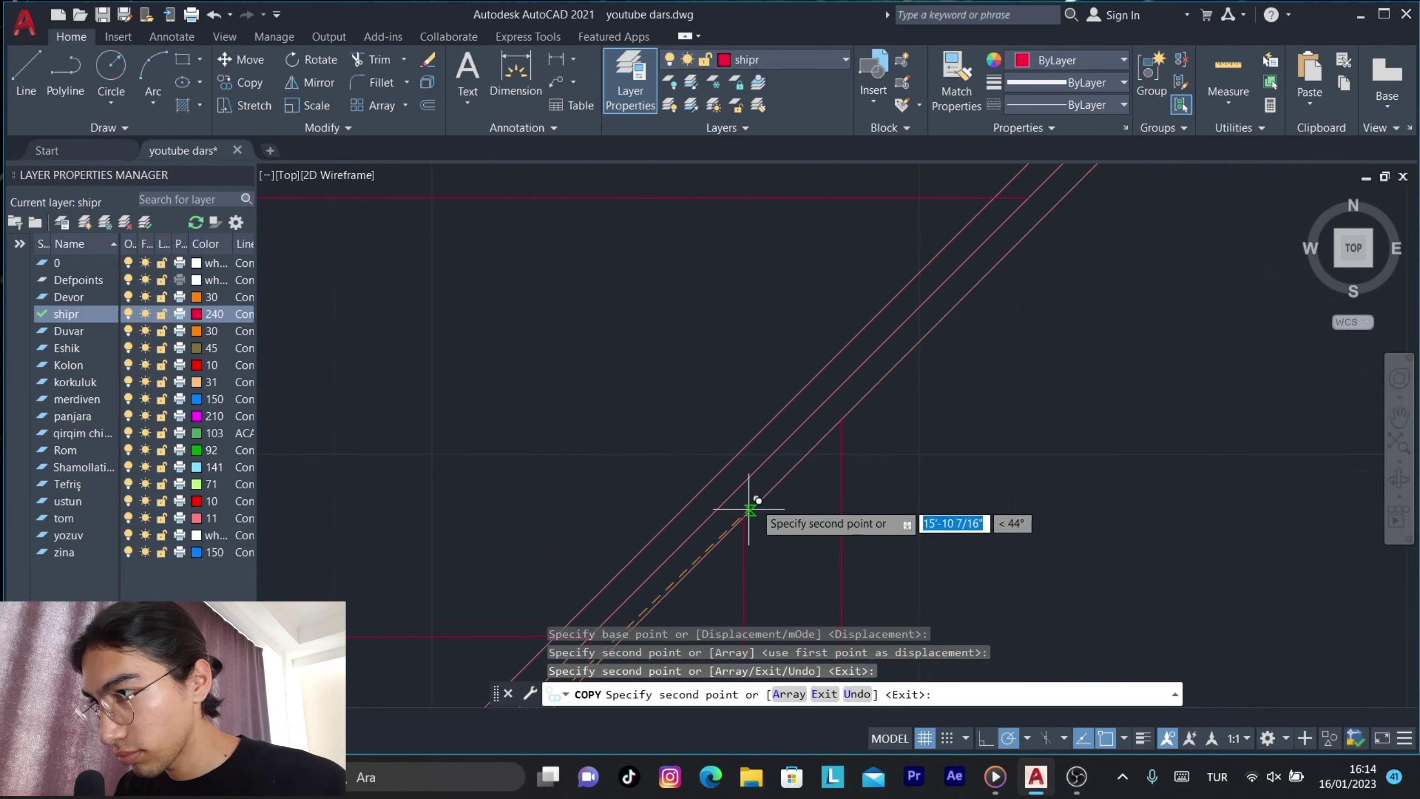
scroll(783, 520, "down", 2)
left_click(723, 498)
left_click(782, 410)
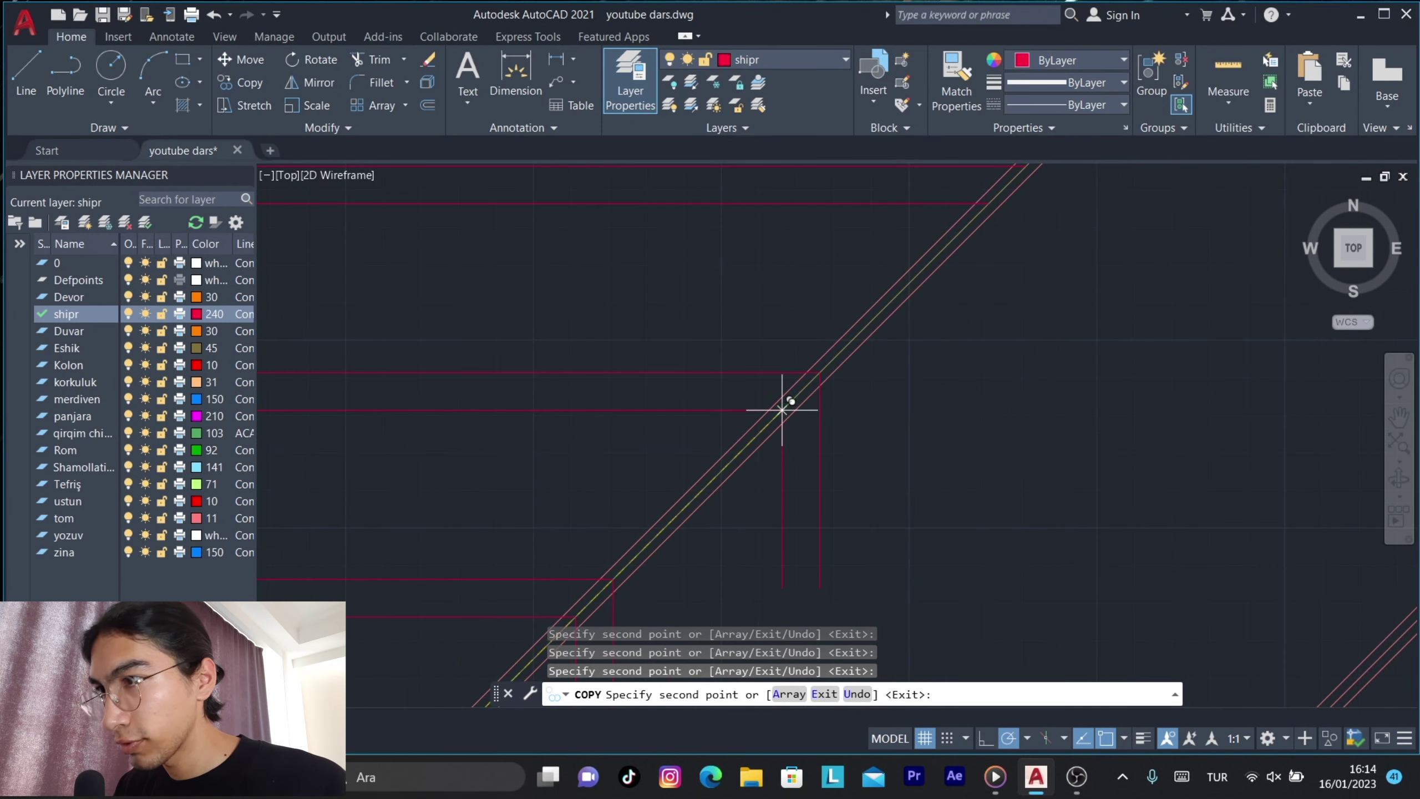
scroll(782, 448, "down", 2)
scroll(894, 363, "up", 2)
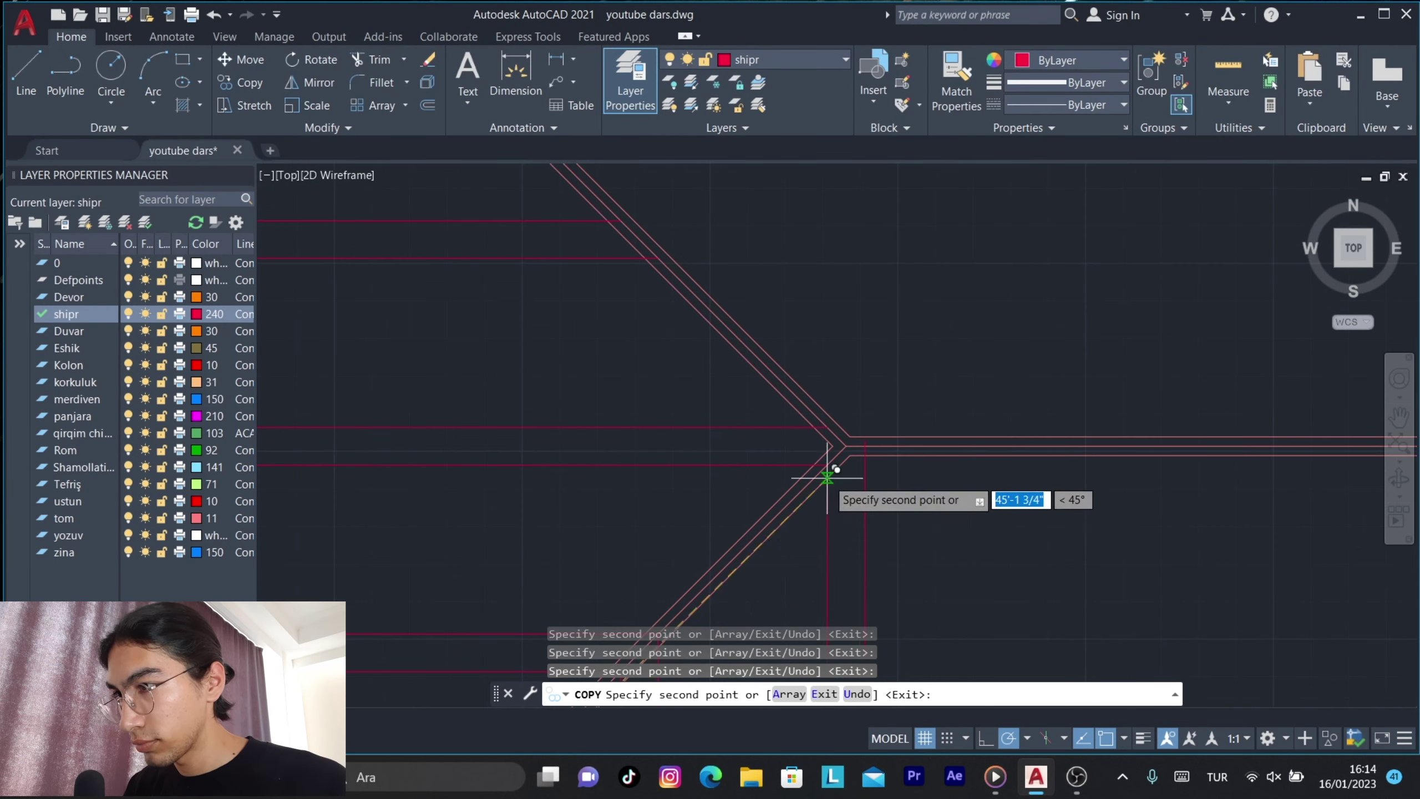
key("Escape")
scroll(891, 504, "down", 2)
scroll(853, 492, "up", 1)
scroll(799, 497, "up", 1)
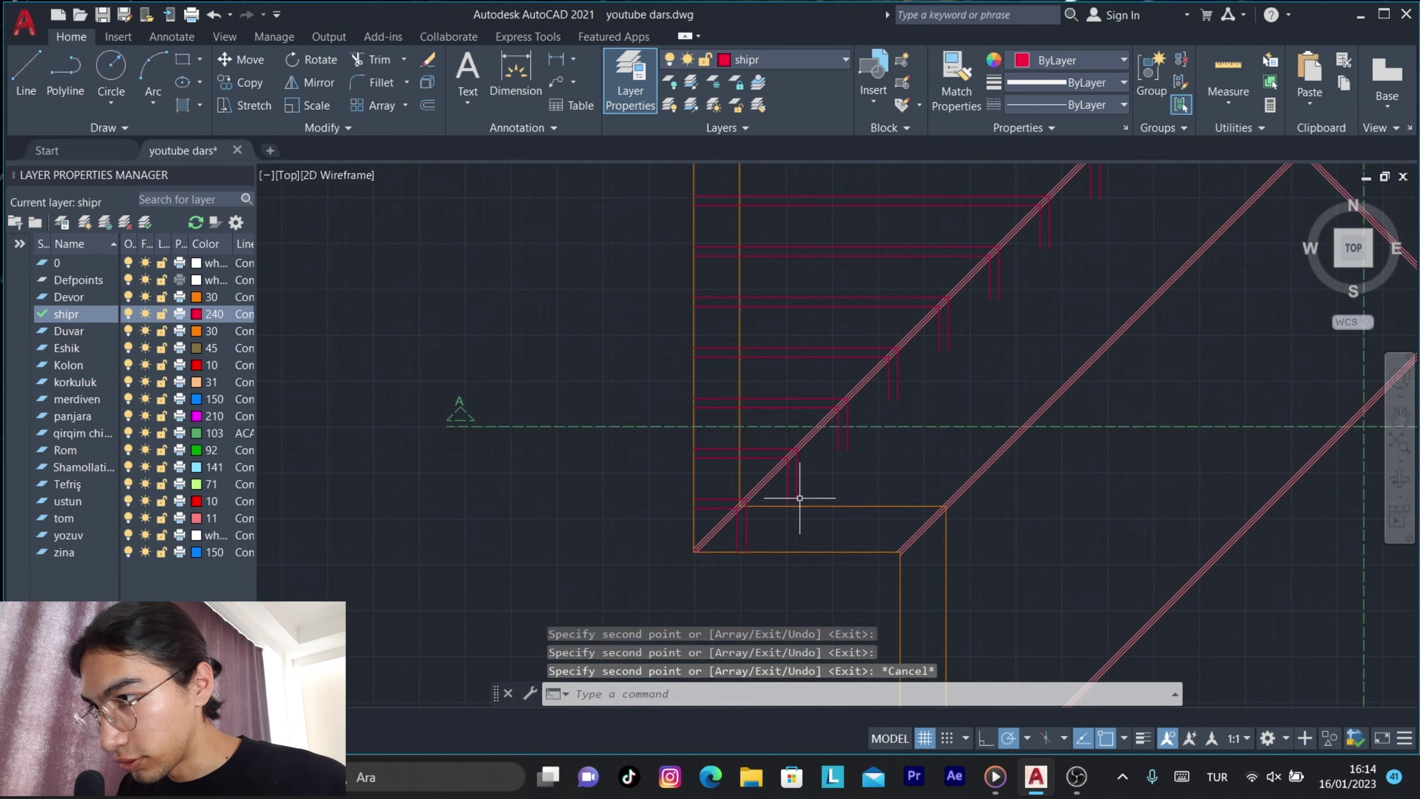
With the diagonal and bottom lines as boundaries, extend the short rafters down to the bottom edge.
scroll(894, 548, "down", 2)
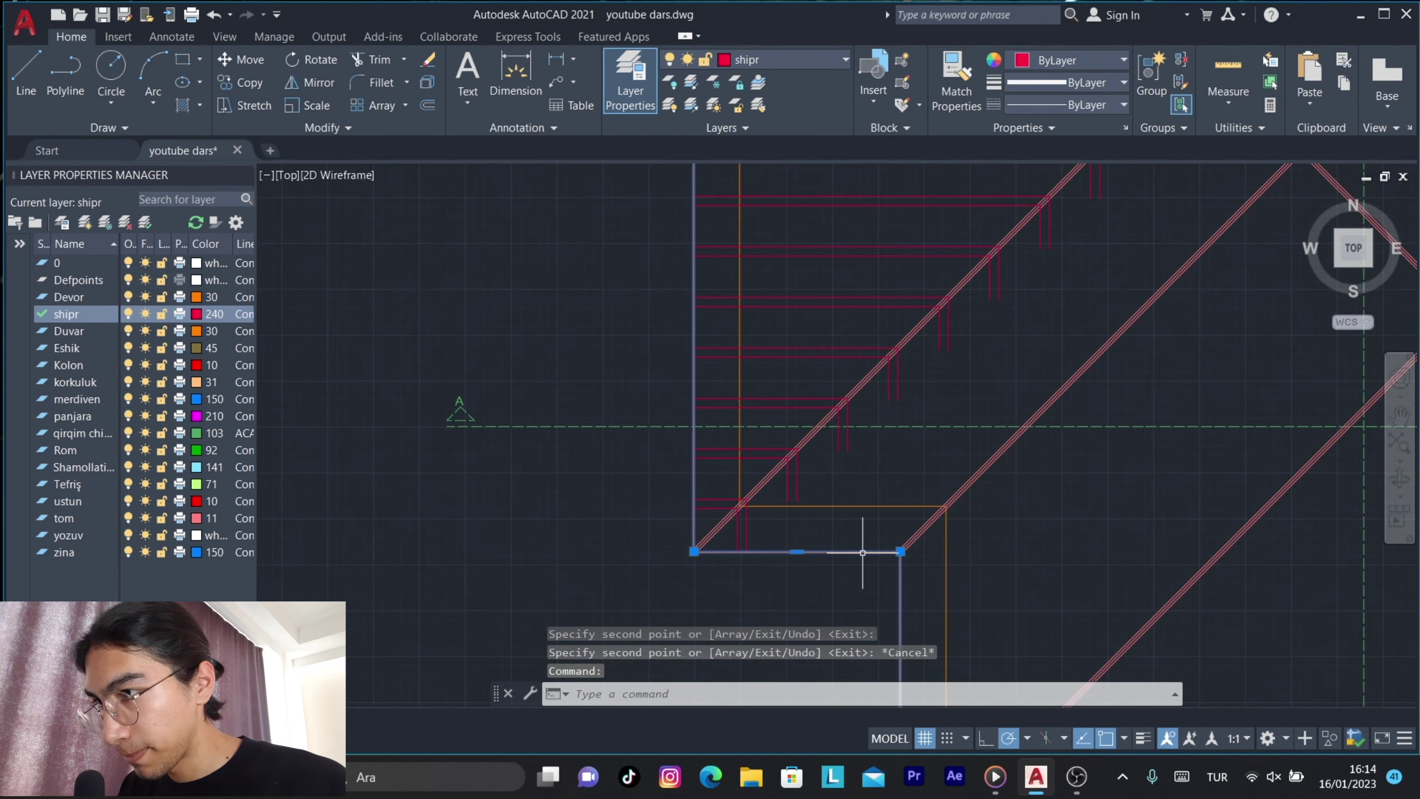
left_click(939, 546)
scroll(951, 554, "up", 2)
scroll(872, 504, "down", 4)
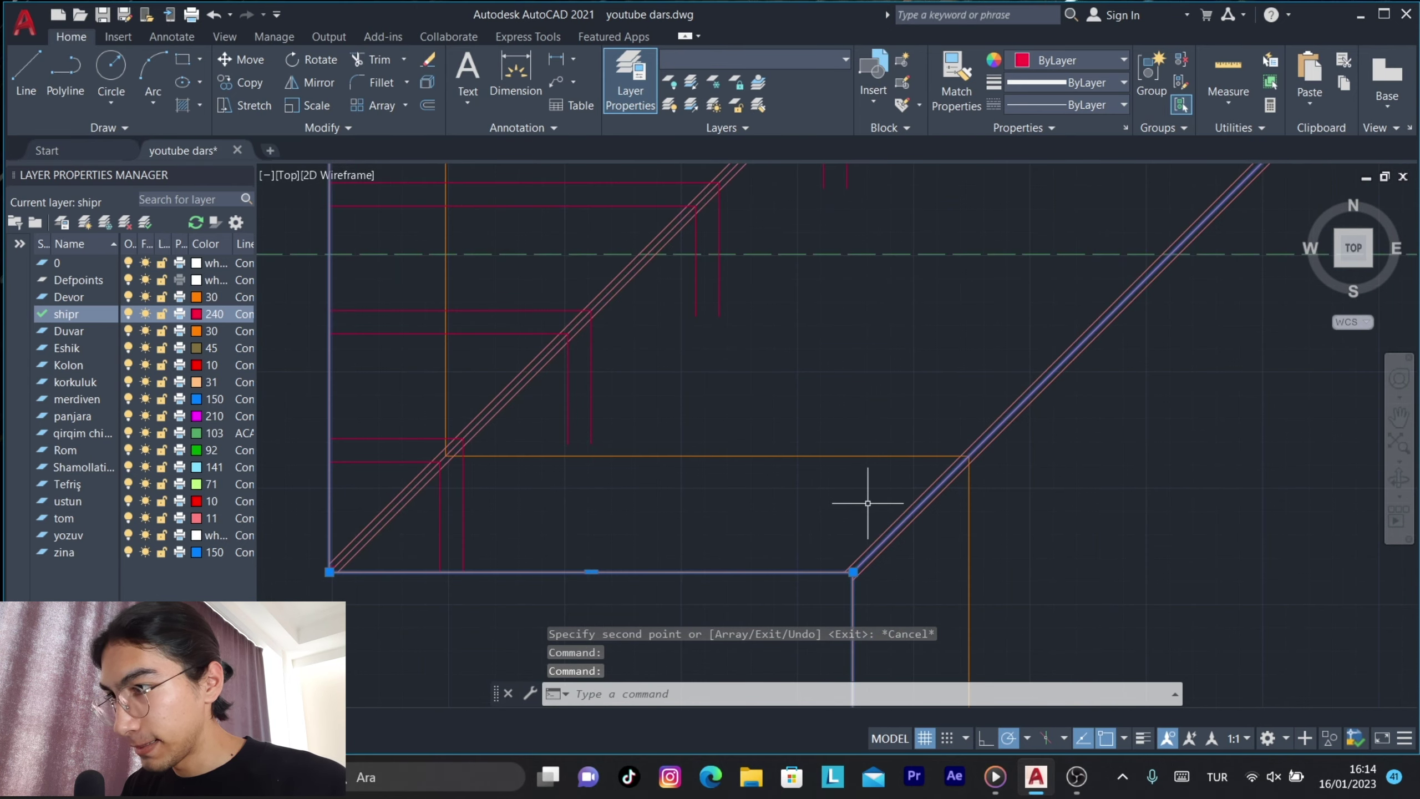
type("ex")
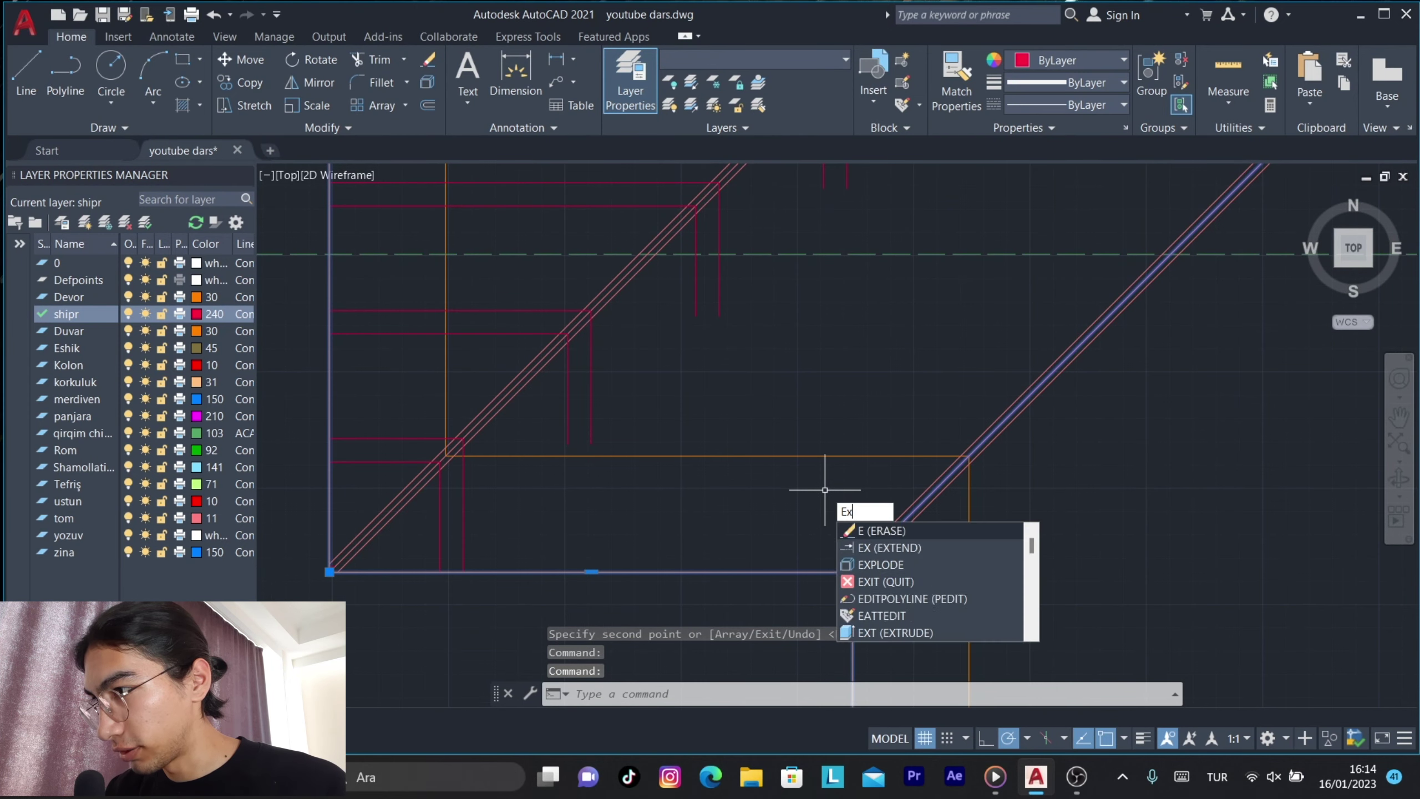
key("Return")
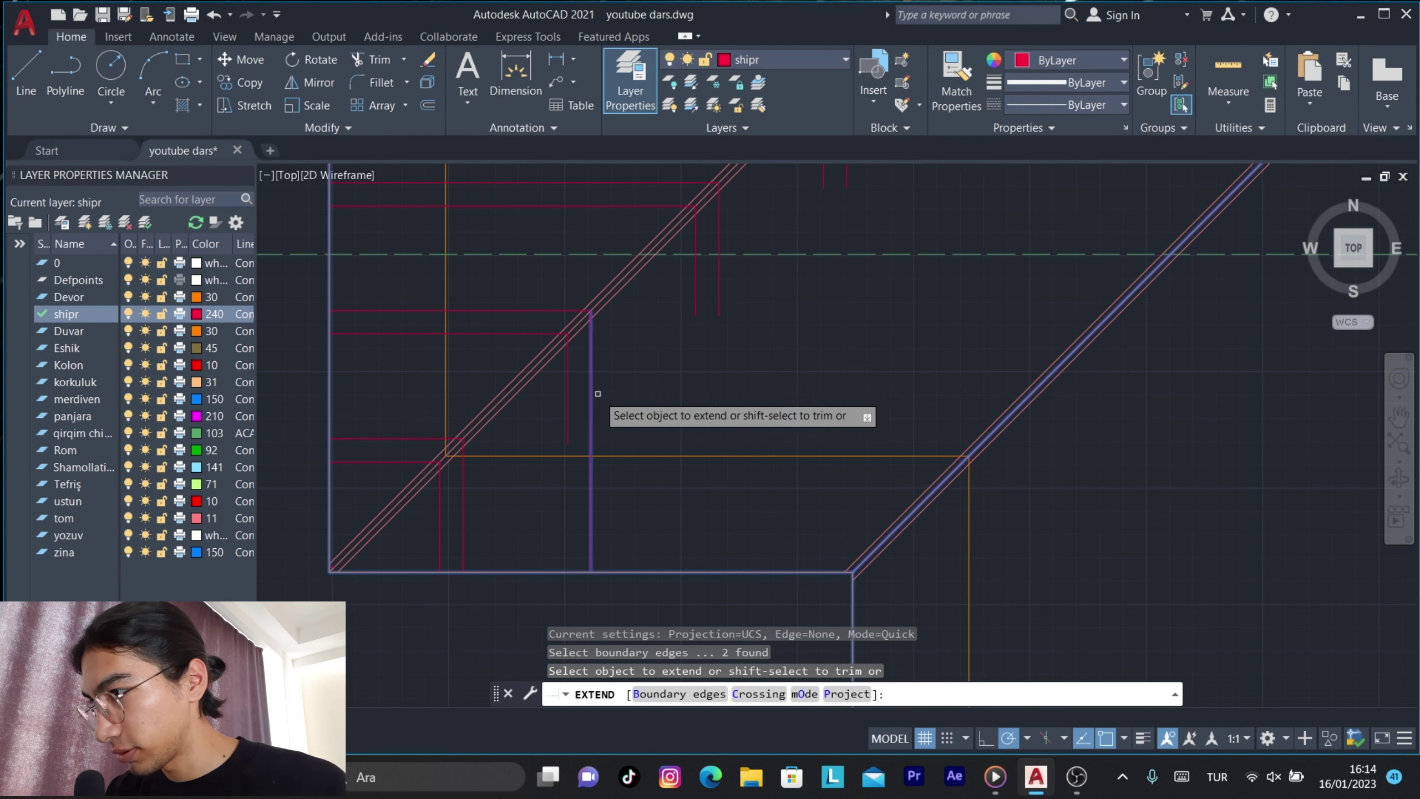
left_click(618, 375)
left_click(558, 435)
key("Return")
Extend the remaining rafter lines with fences until they meet the diagonal hip.
left_click(655, 317)
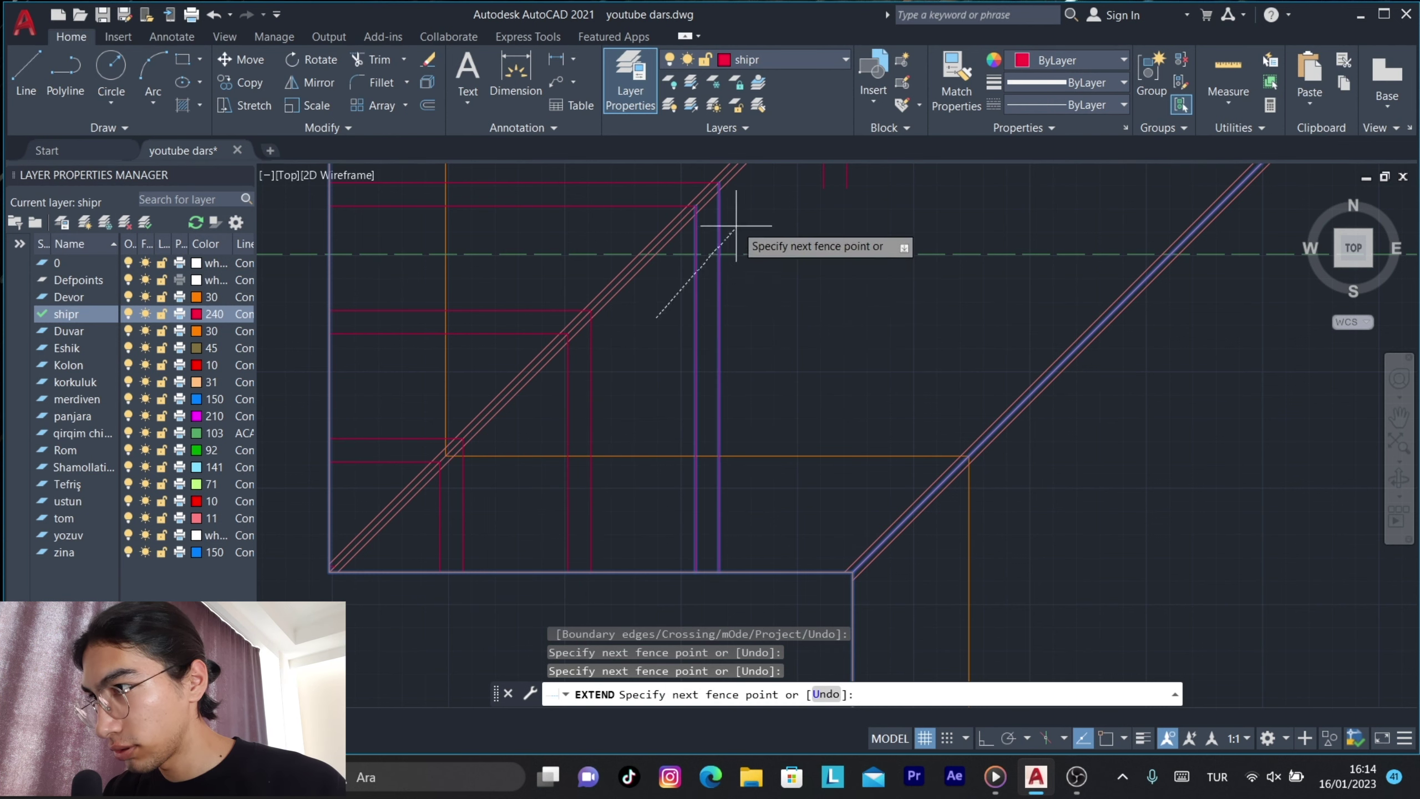
key("Return")
middle_click_drag(654, 330, 651, 544)
left_click(659, 520)
left_click(957, 203)
key("Return")
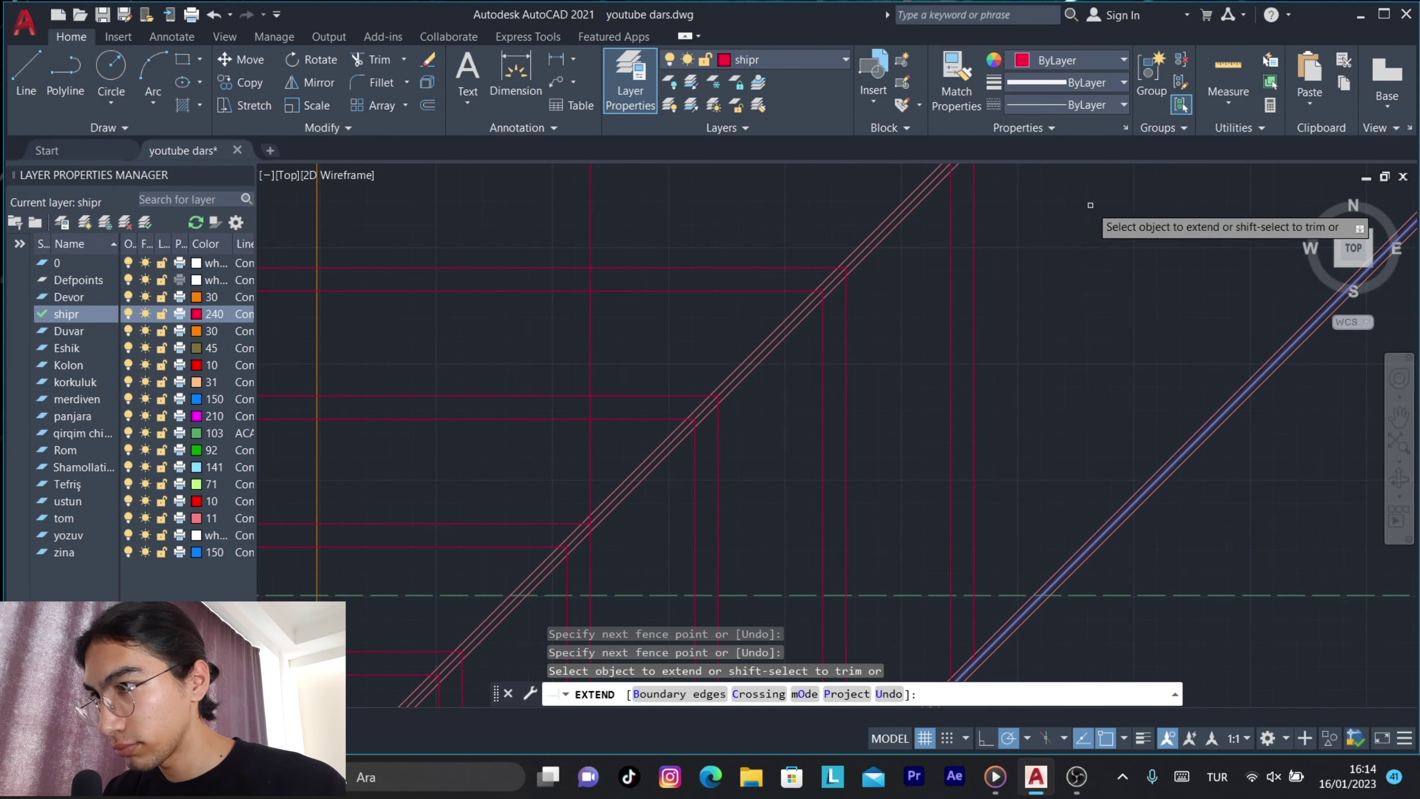
middle_click_drag(1034, 207, 1034, 253)
left_click(982, 285)
left_click(840, 412)
key("Return")
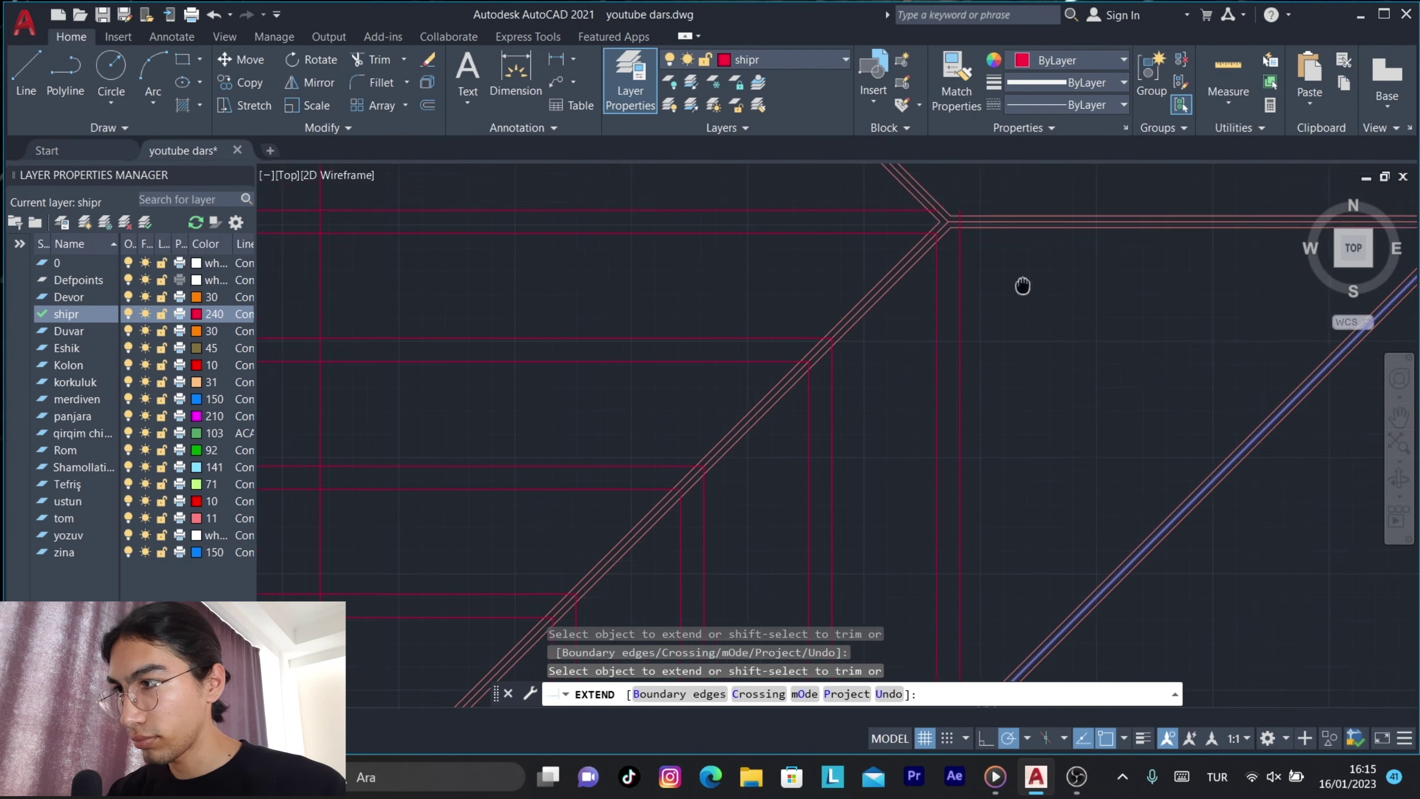
mouse_move(945, 281)
middle_mouse_down()
mouse_move(954, 505)
mouse_move(928, 448)
middle_mouse_up()
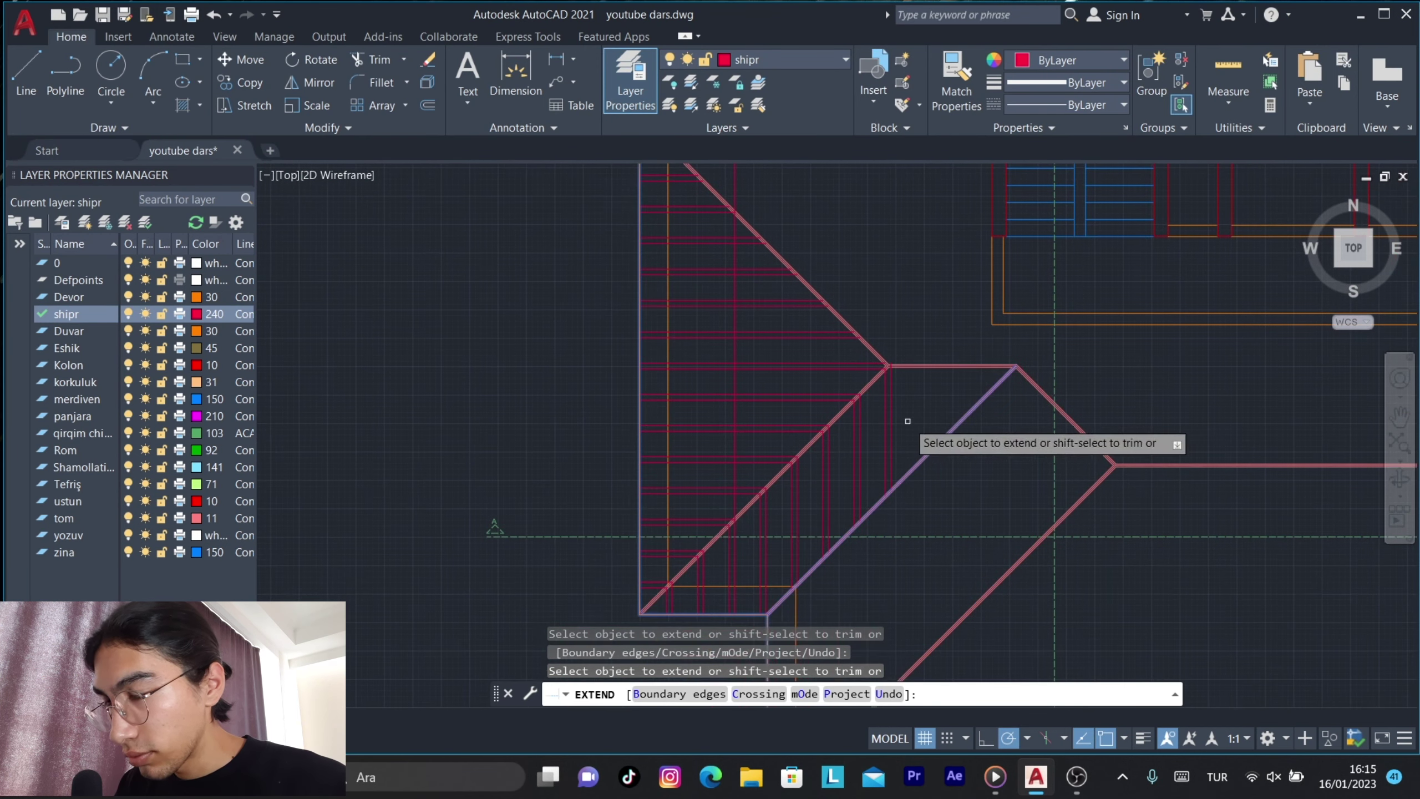
key("Return")
scroll(913, 415, "up", 4)
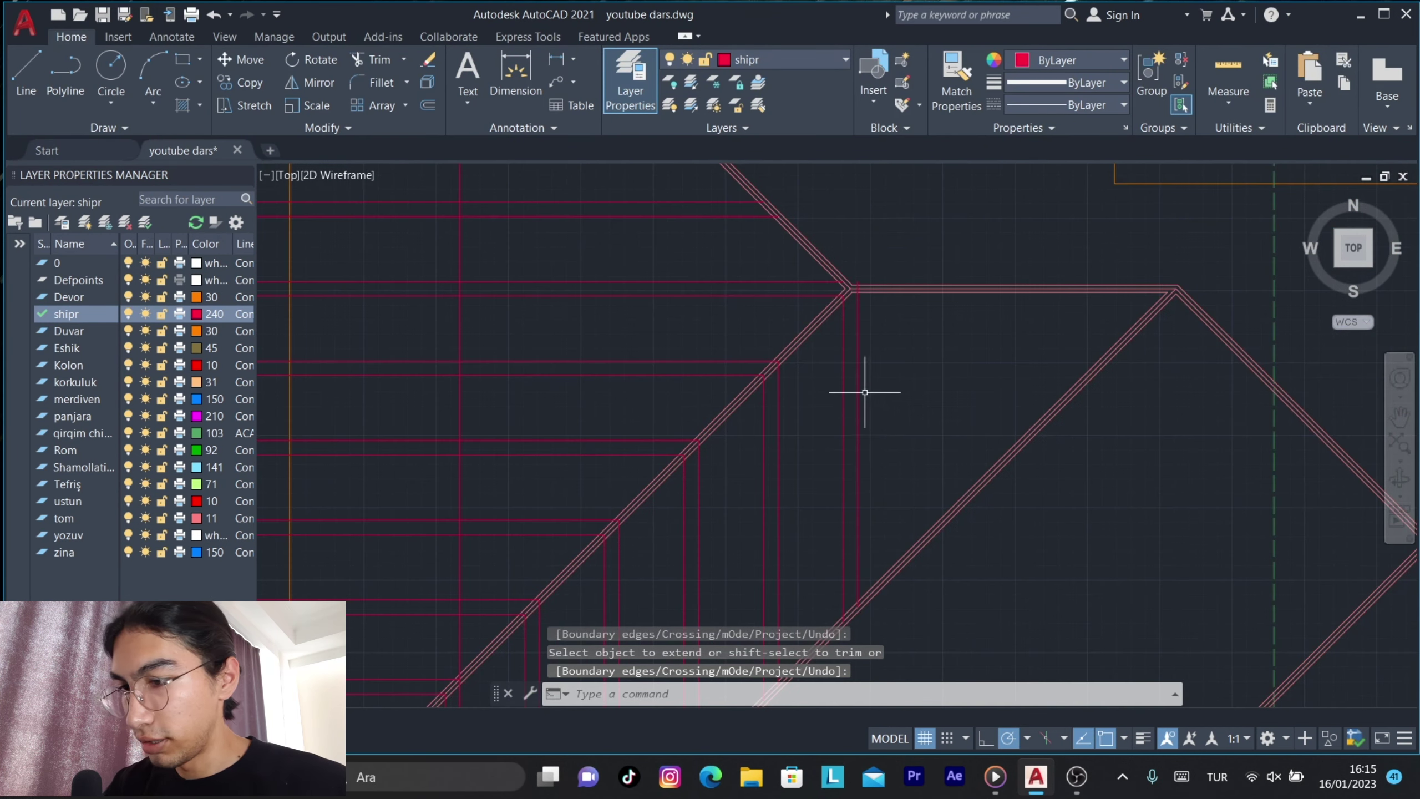
type("o")
Offset three new vertical rafters to the right at 4'-7" spacing.
key("Return")
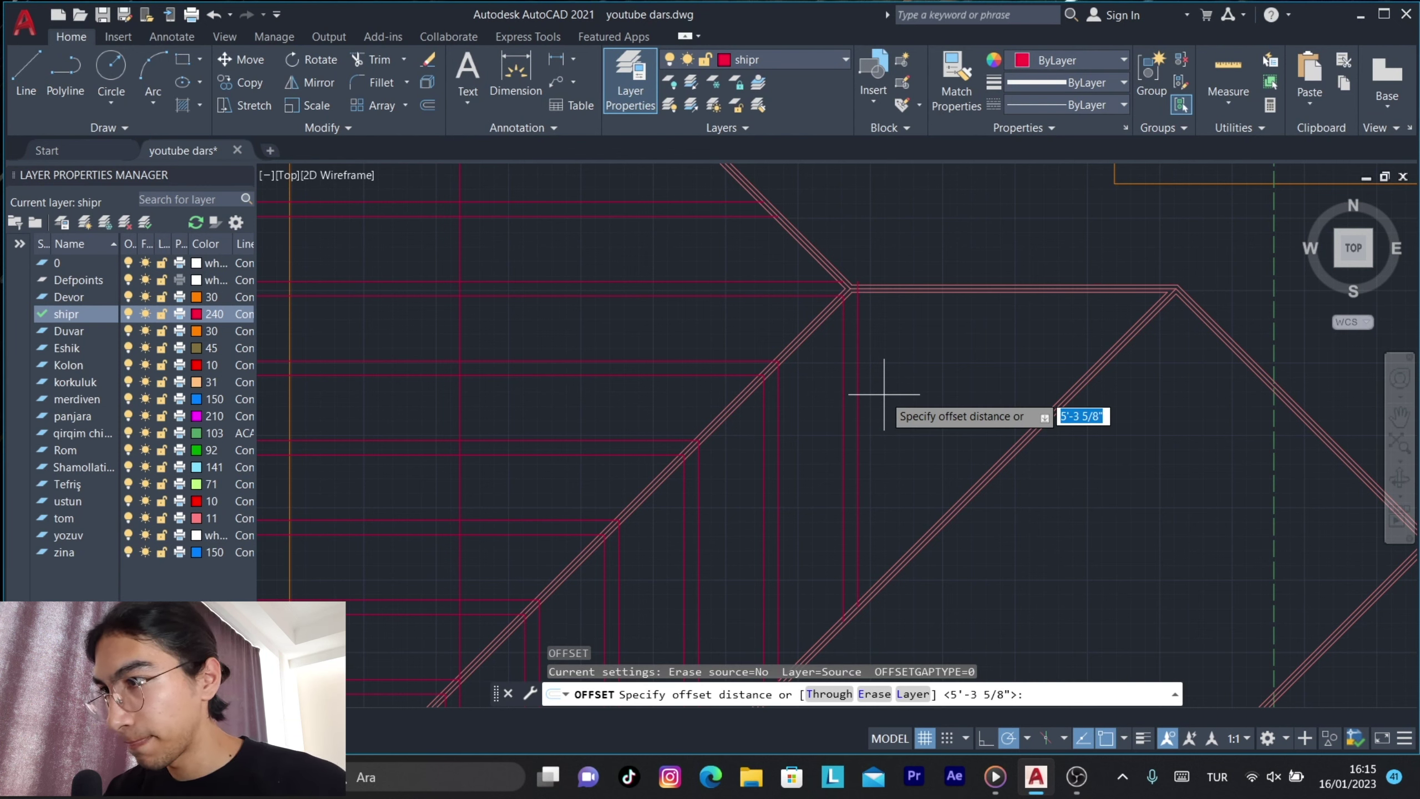
key("Return")
left_click(858, 404)
left_click(869, 404)
left_click(945, 396)
left_click(937, 369)
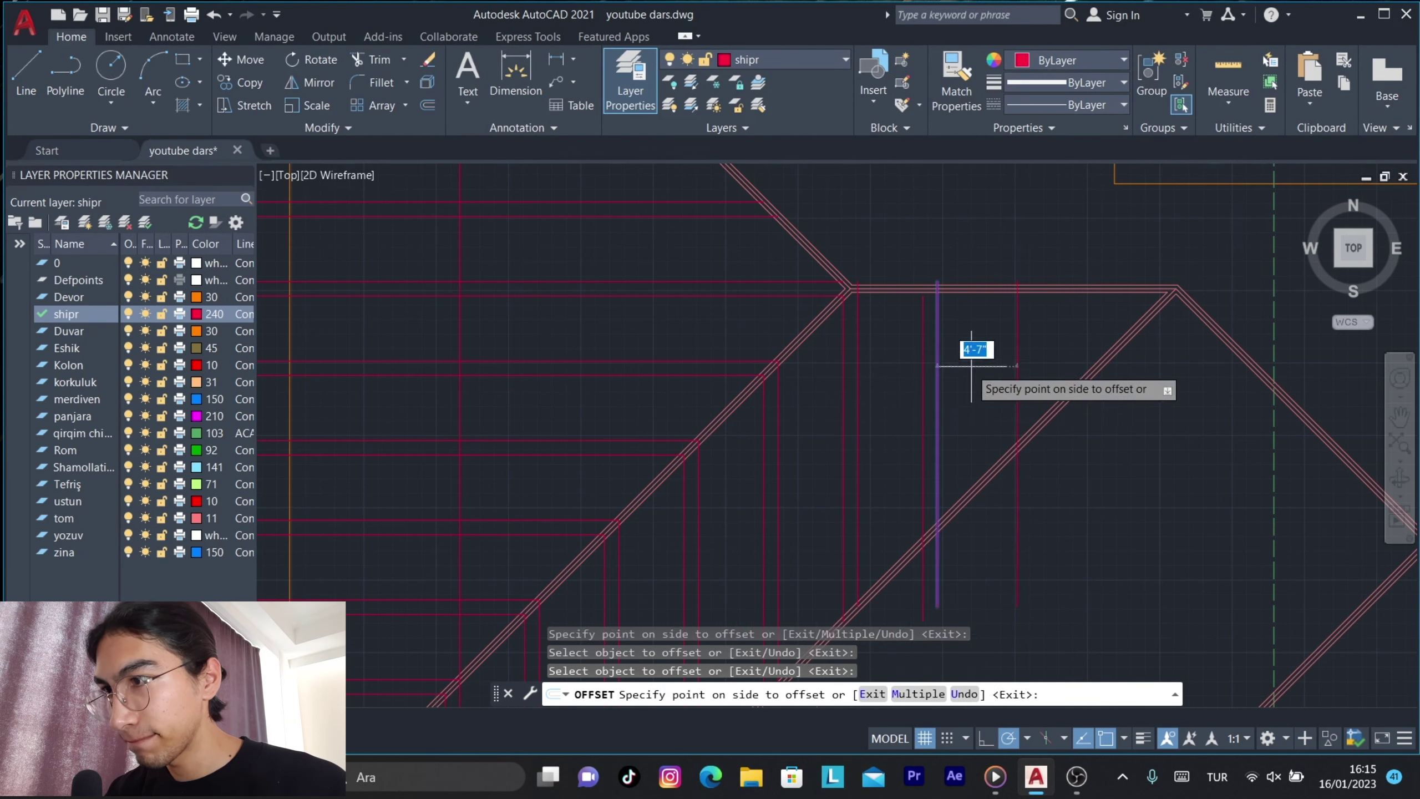
left_click(1002, 335)
left_click(1065, 320)
Add three more 4'-7" offset rafters further across the roof.
left_click(1016, 336)
left_click(1065, 326)
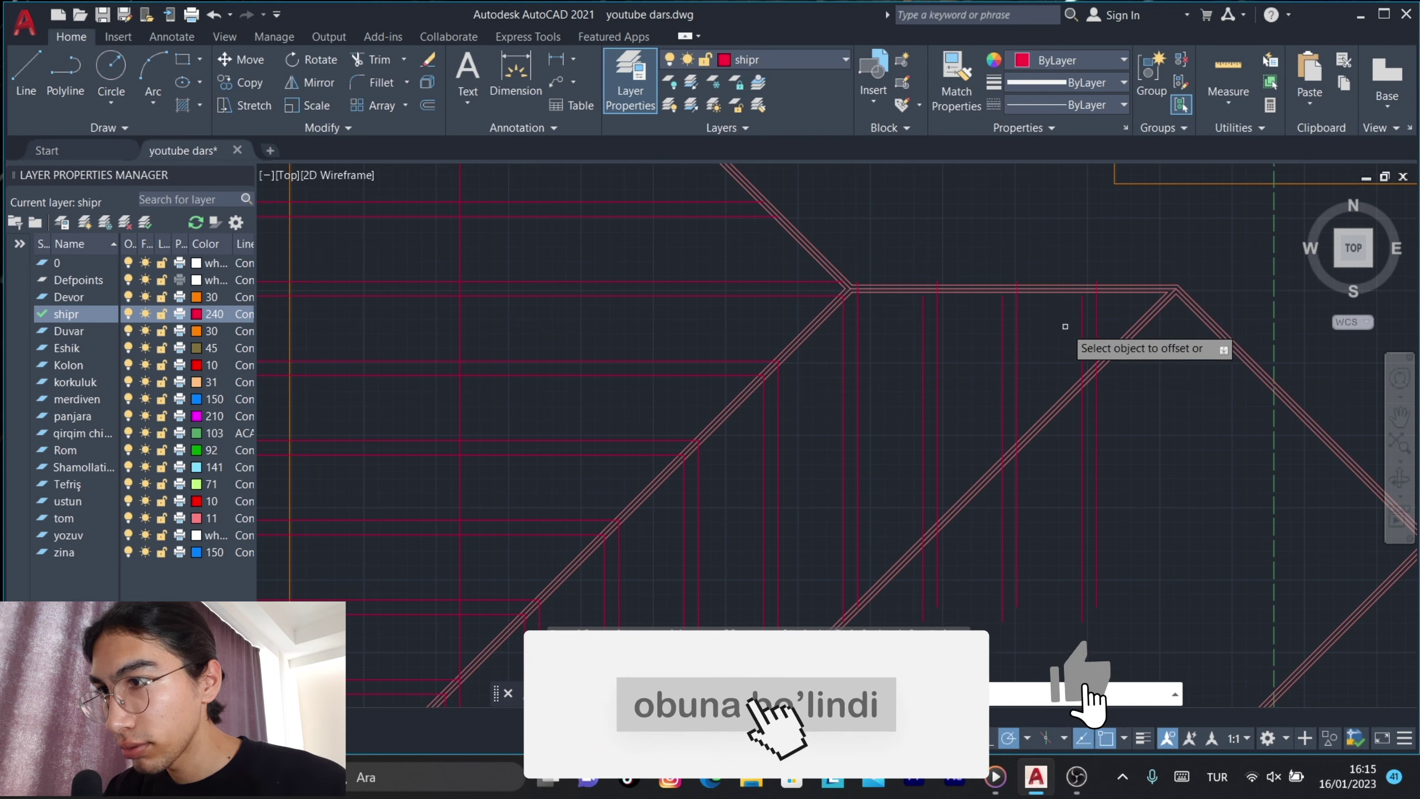
left_click(1129, 289)
left_click(1078, 316)
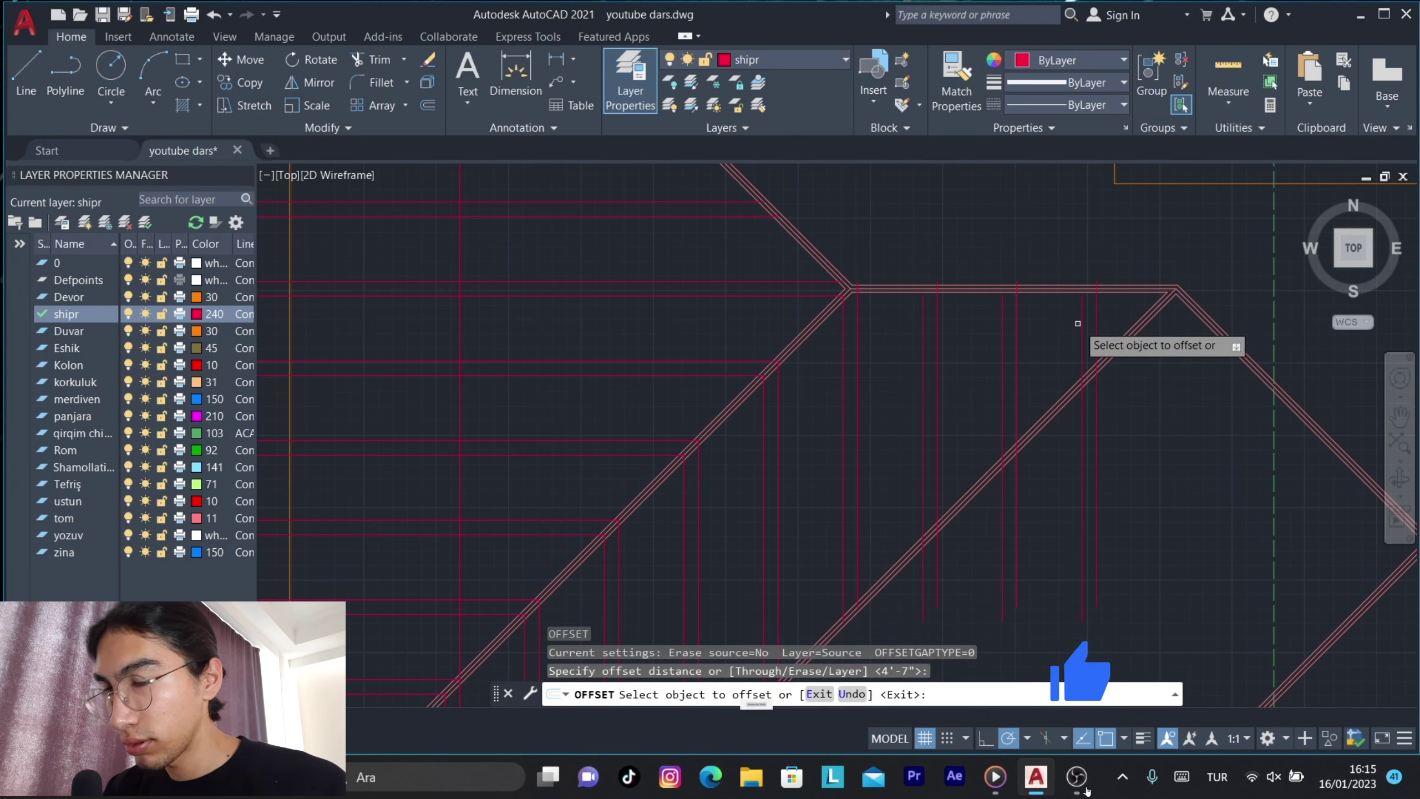
left_click(1081, 323)
left_click(1122, 358)
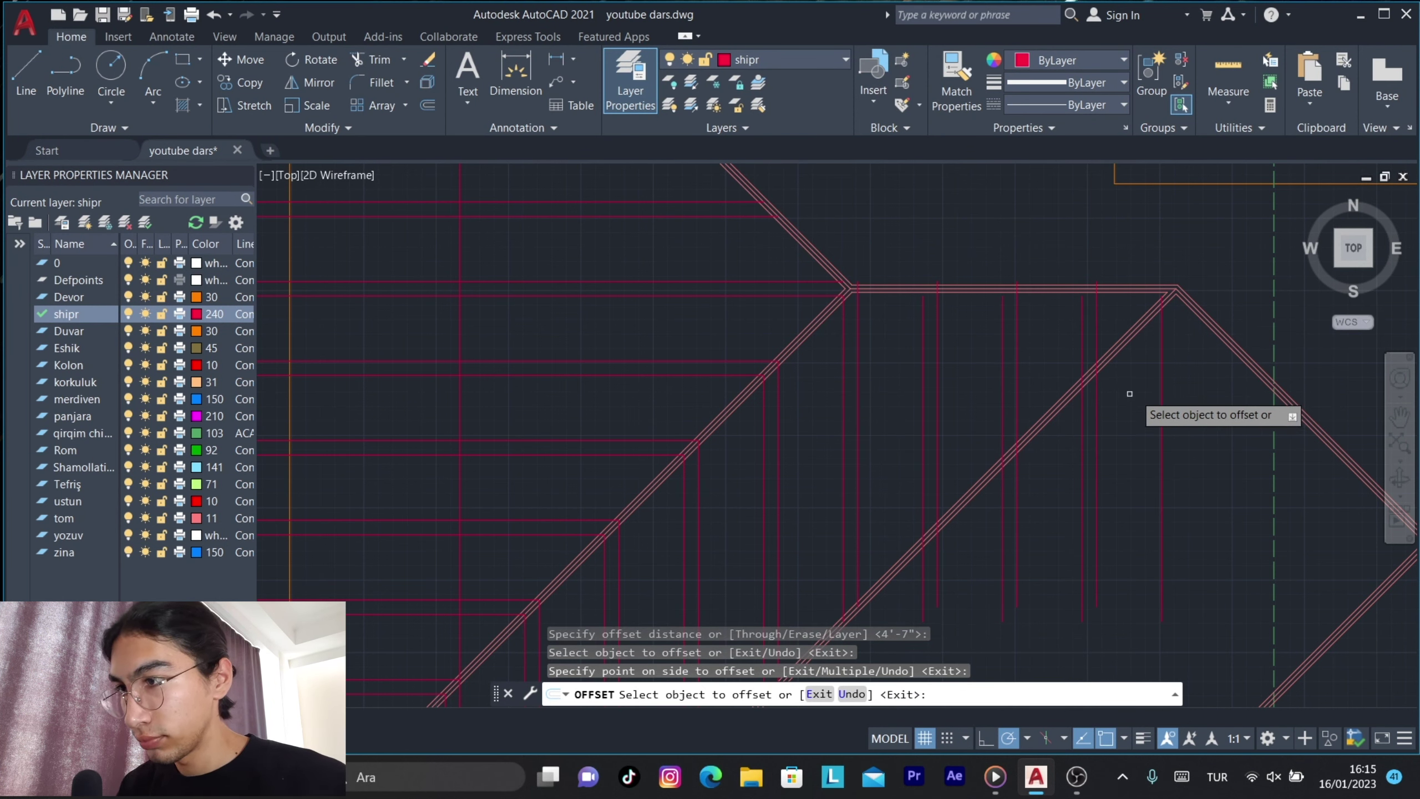
key("Return")
Pan to another roof area and select the diagonal hip line.
mouse_move(1076, 461)
middle_mouse_down()
mouse_move(1093, 413)
mouse_move(1014, 216)
middle_mouse_up()
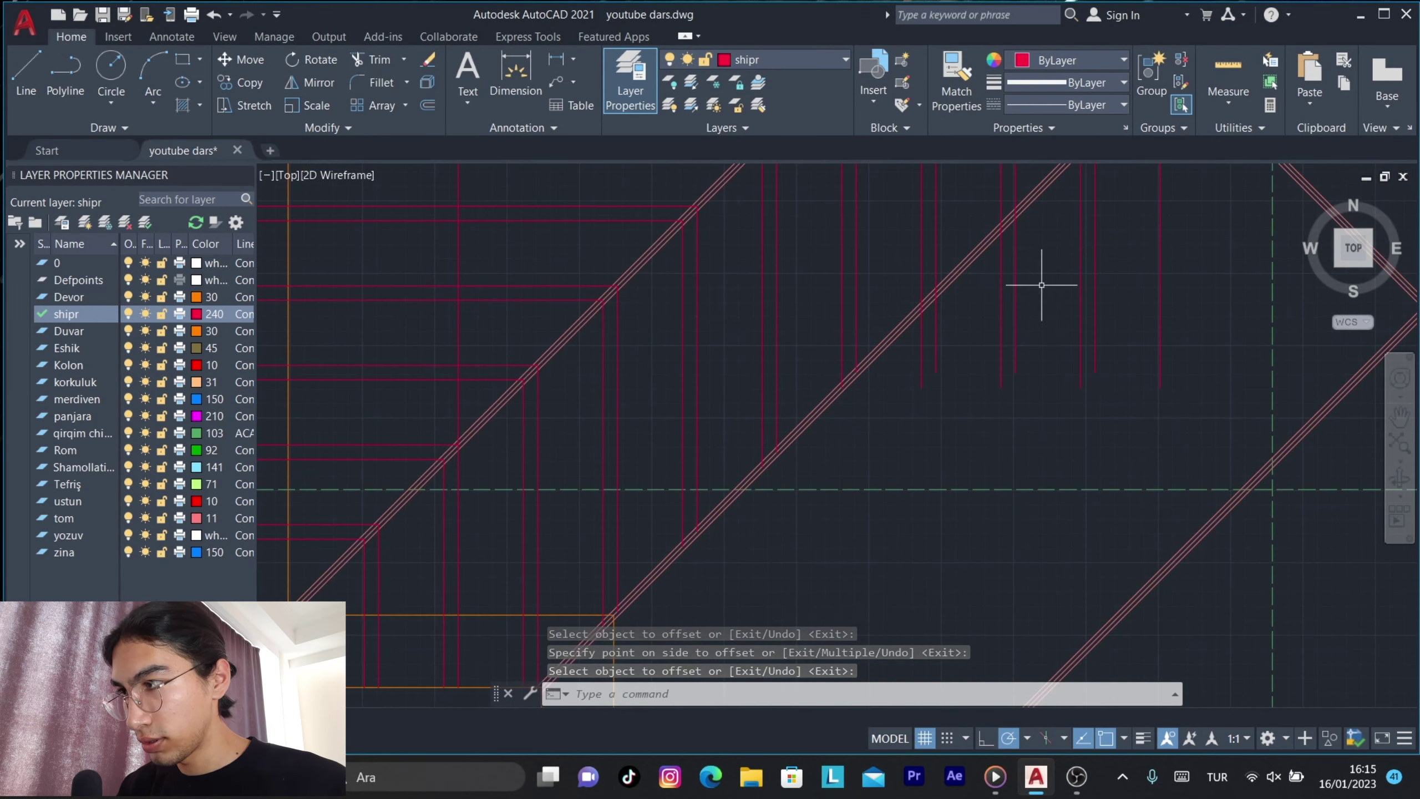
middle_click_drag(951, 390, 824, 495)
type("t")
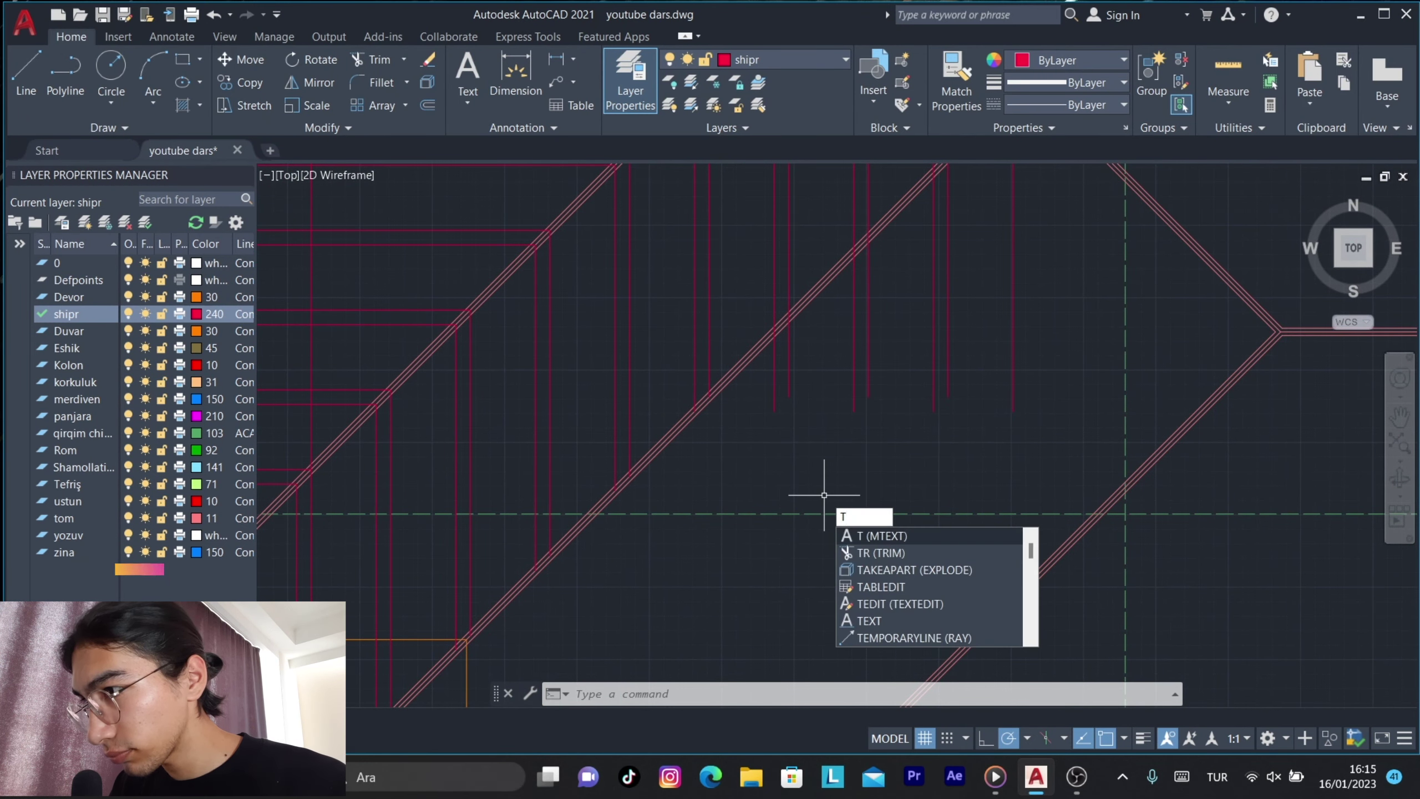
key("Escape")
scroll(749, 354, "up", 2)
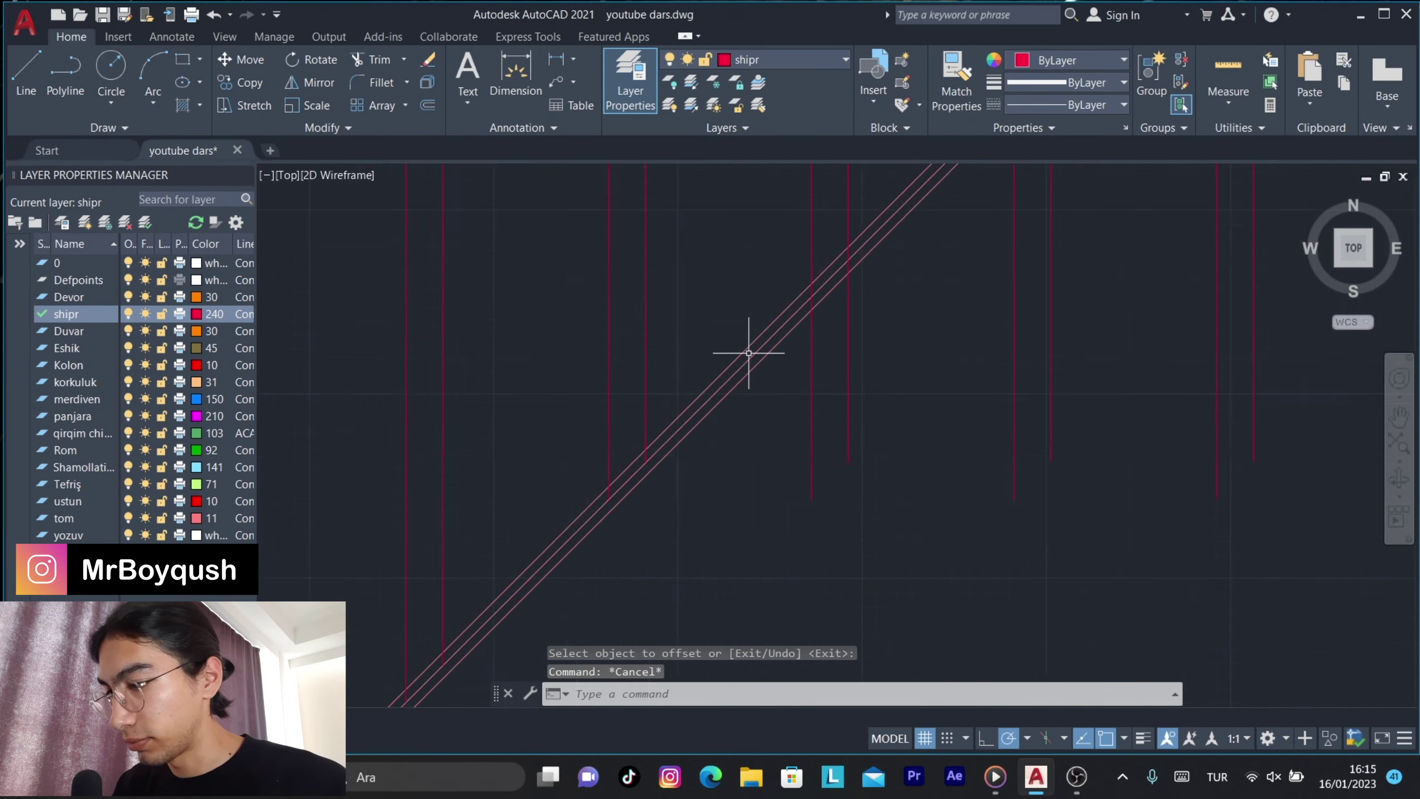
left_click(761, 343)
scroll(760, 349, "down", 2)
scroll(766, 370, "down", 2)
type("tr")
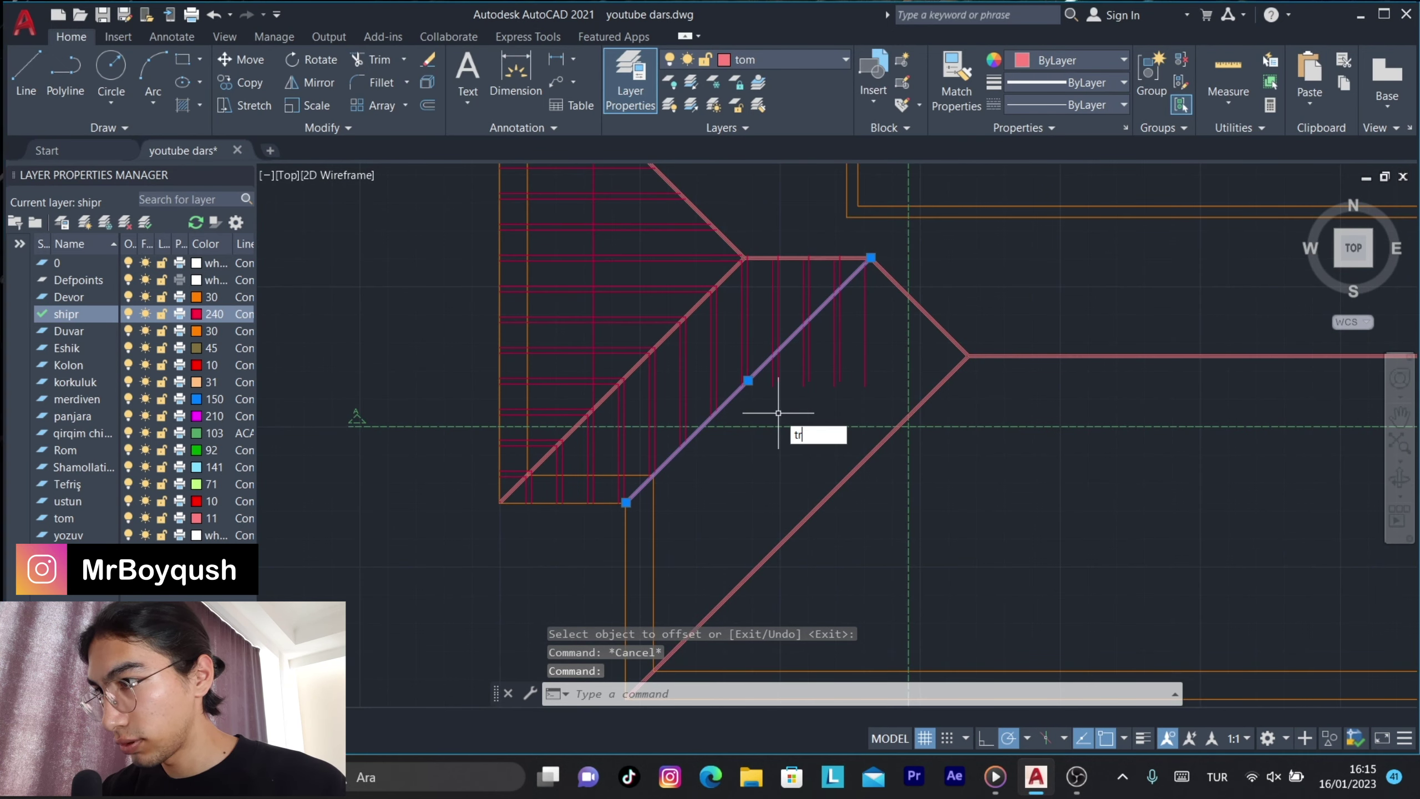
Start a fence trim across the rafter ends, then cancel it.
key("Return")
left_click_drag(874, 294, 770, 386)
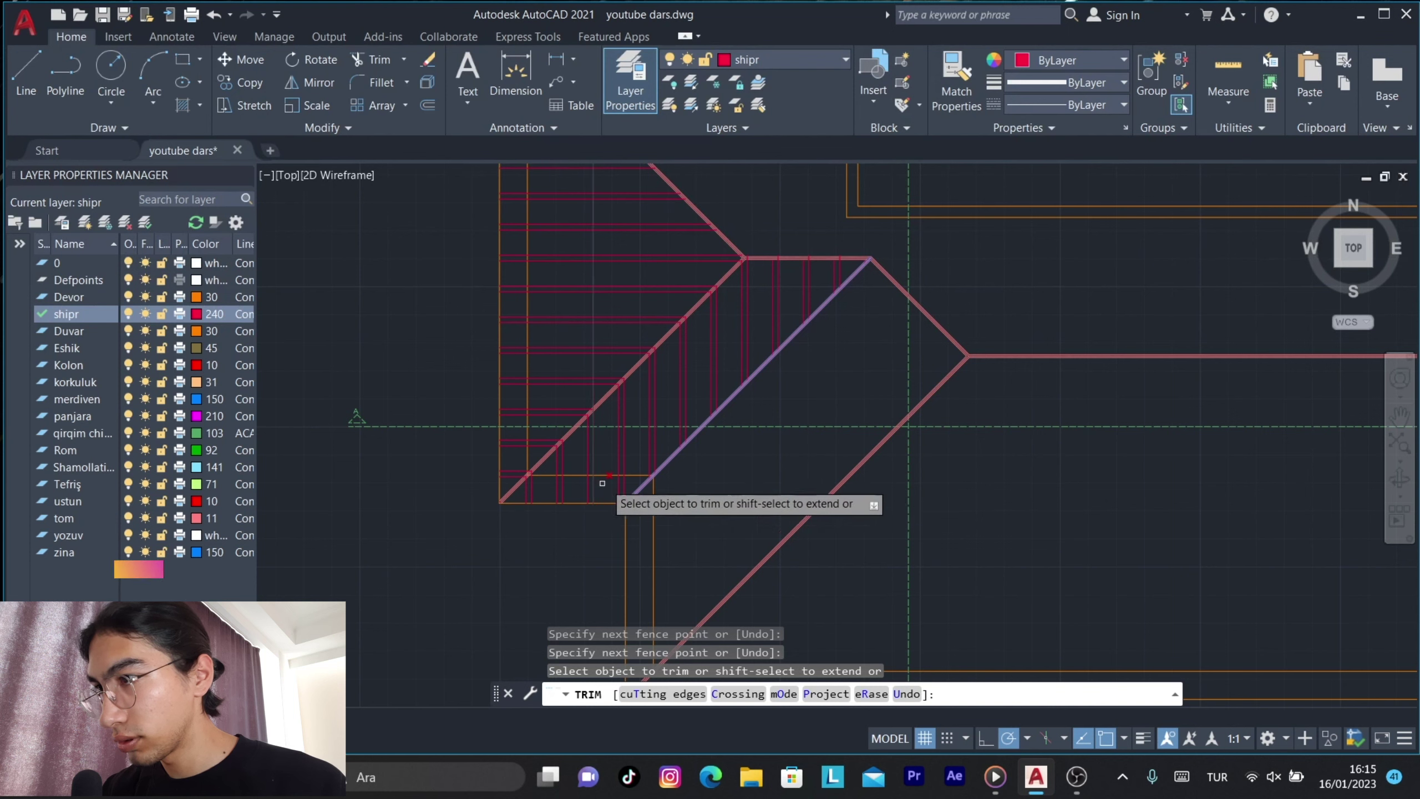
scroll(766, 263, "up", 3)
scroll(788, 263, "up", 2)
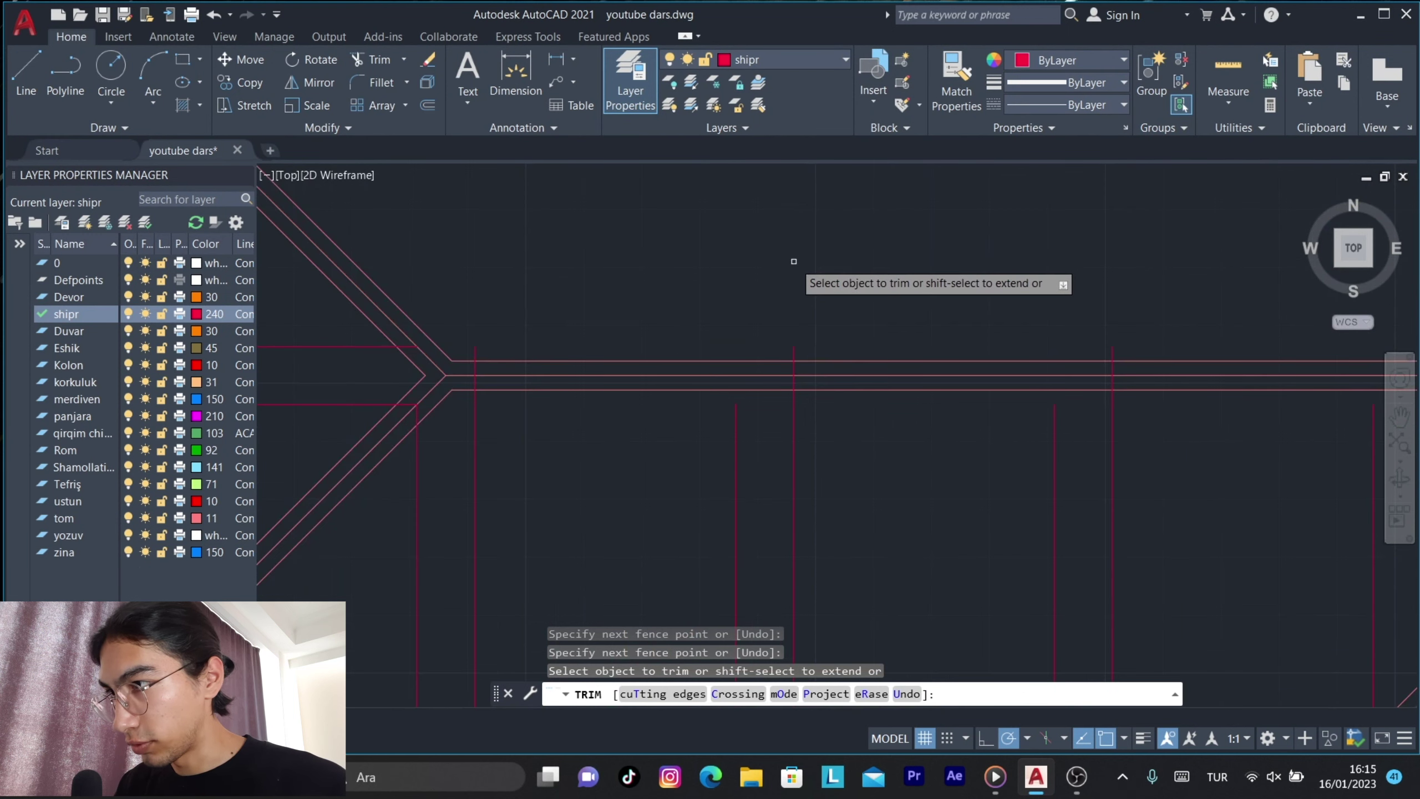
key("Escape")
Trim rafters crossing the horizontal tom-layer line with a fence so they stop at it.
left_click(751, 374)
type("tr")
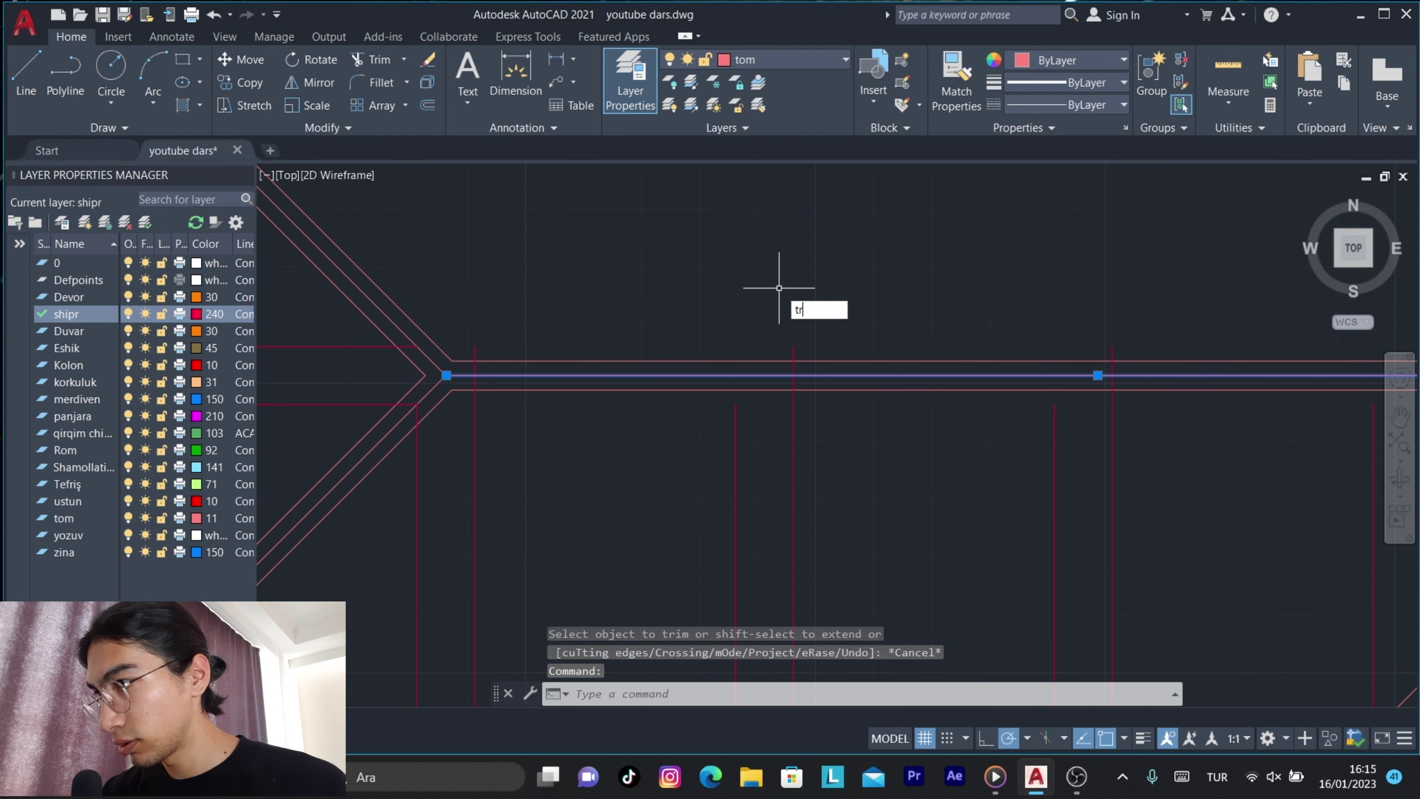
key("Return")
left_click(465, 369)
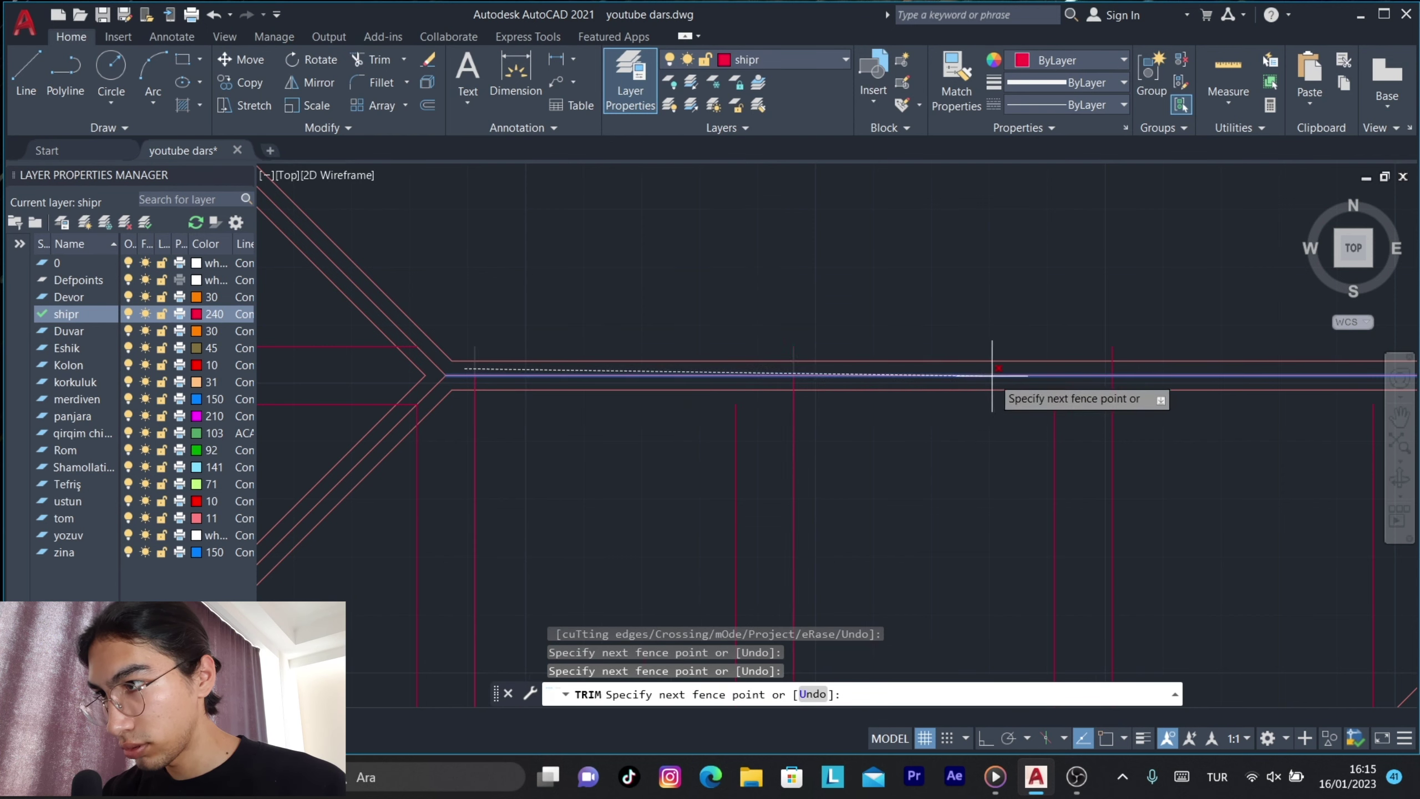
scroll(1063, 380, "down", 2)
scroll(1146, 381, "up", 3)
key("Return")
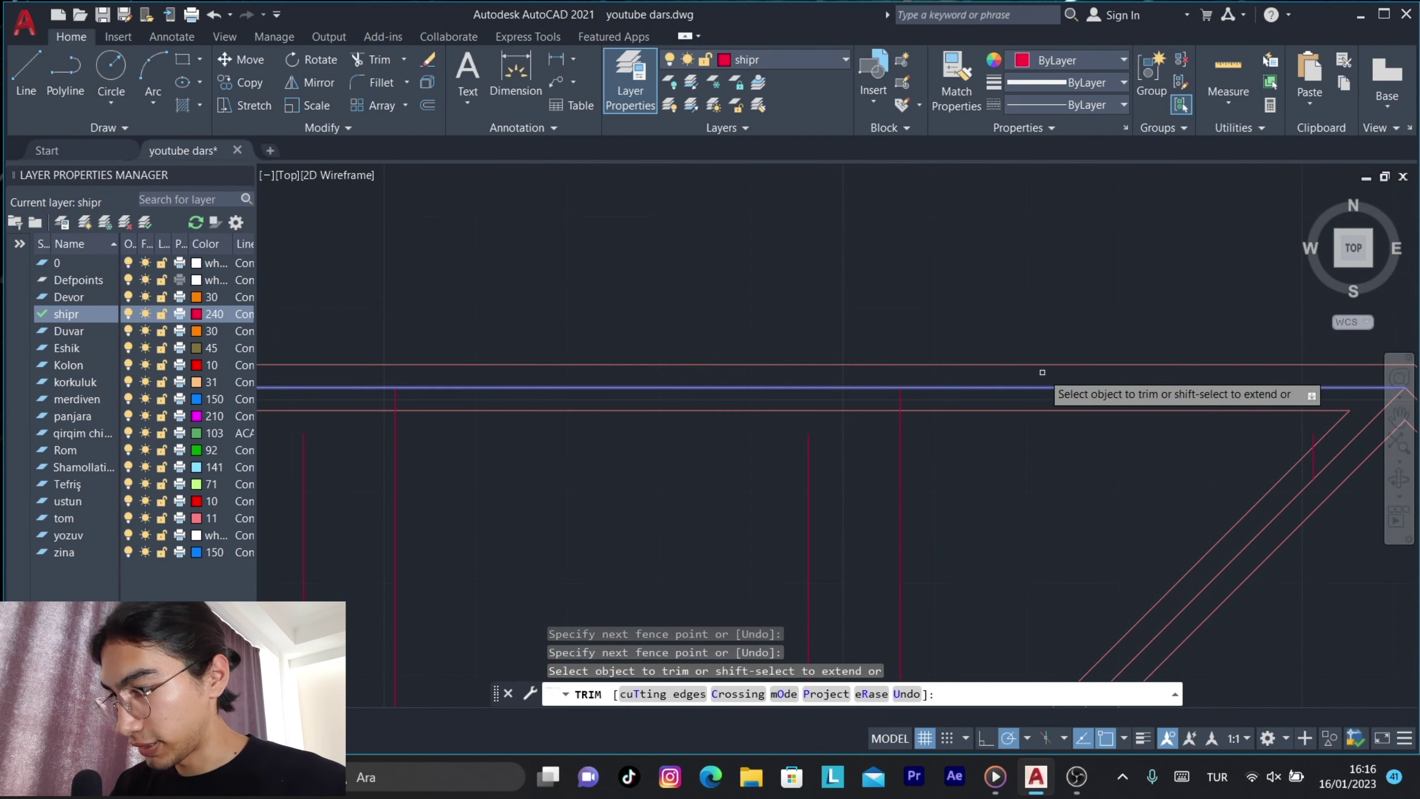
scroll(982, 429, "down", 2)
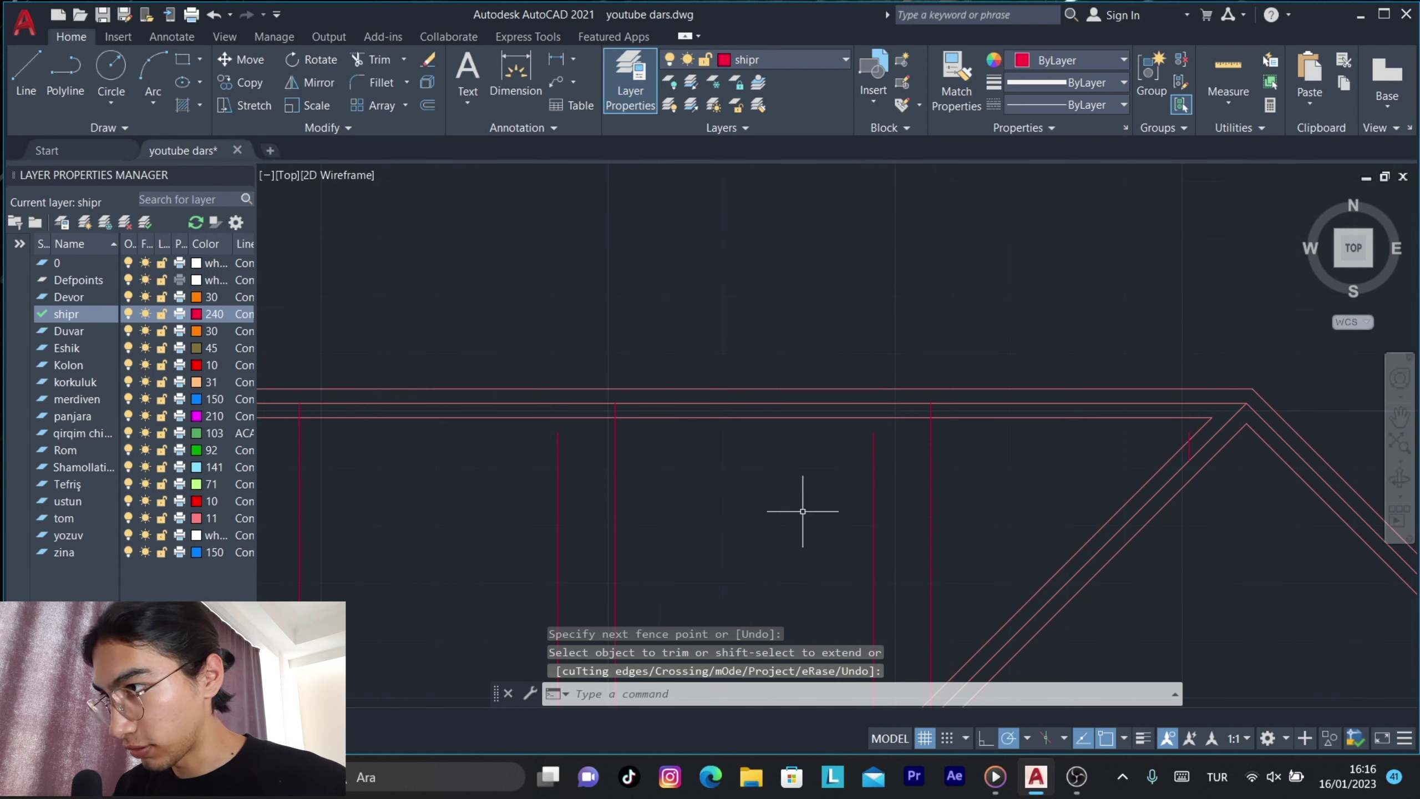
right_click(814, 524)
key("Escape")
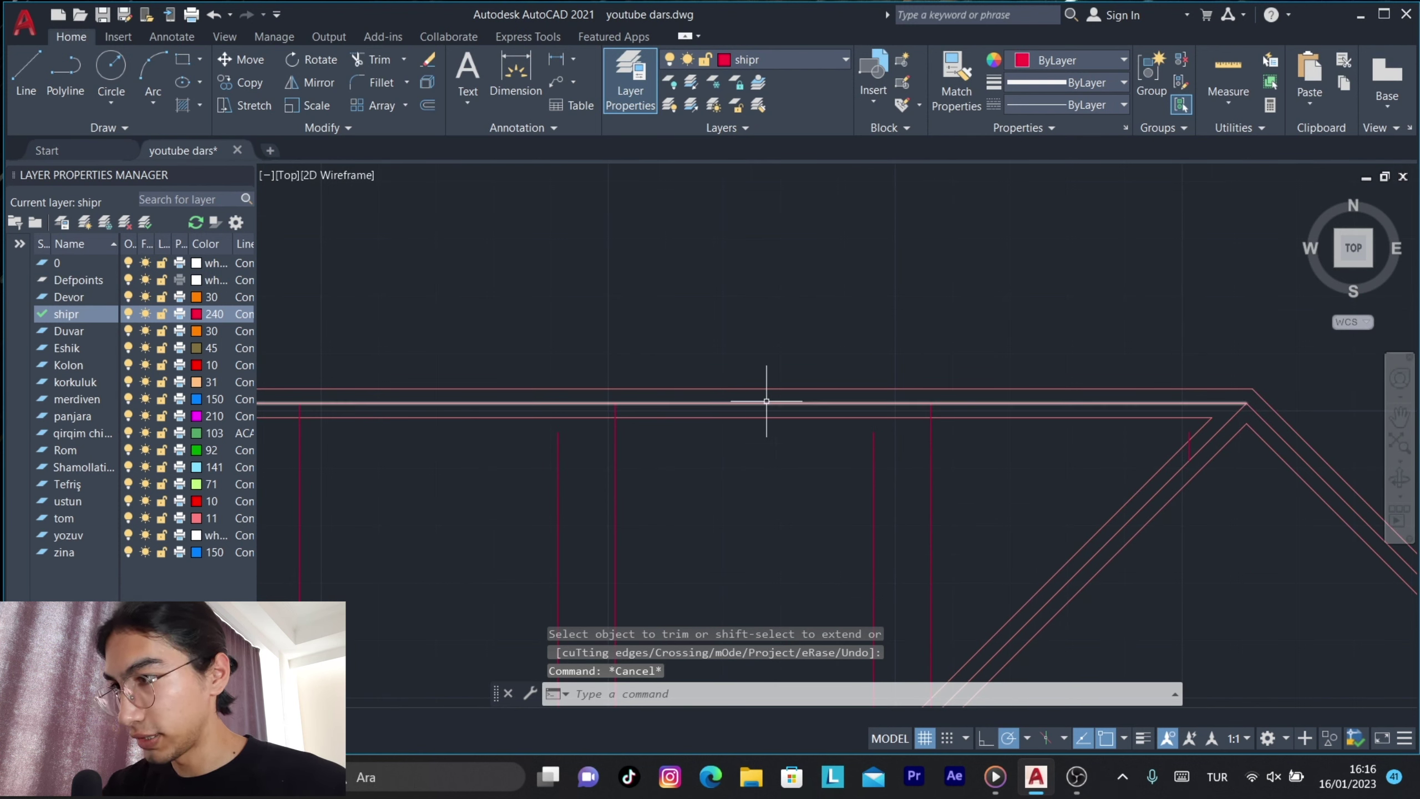
left_click(766, 401)
Extend the short vertical rafter up to the horizontal roof line.
key("Return")
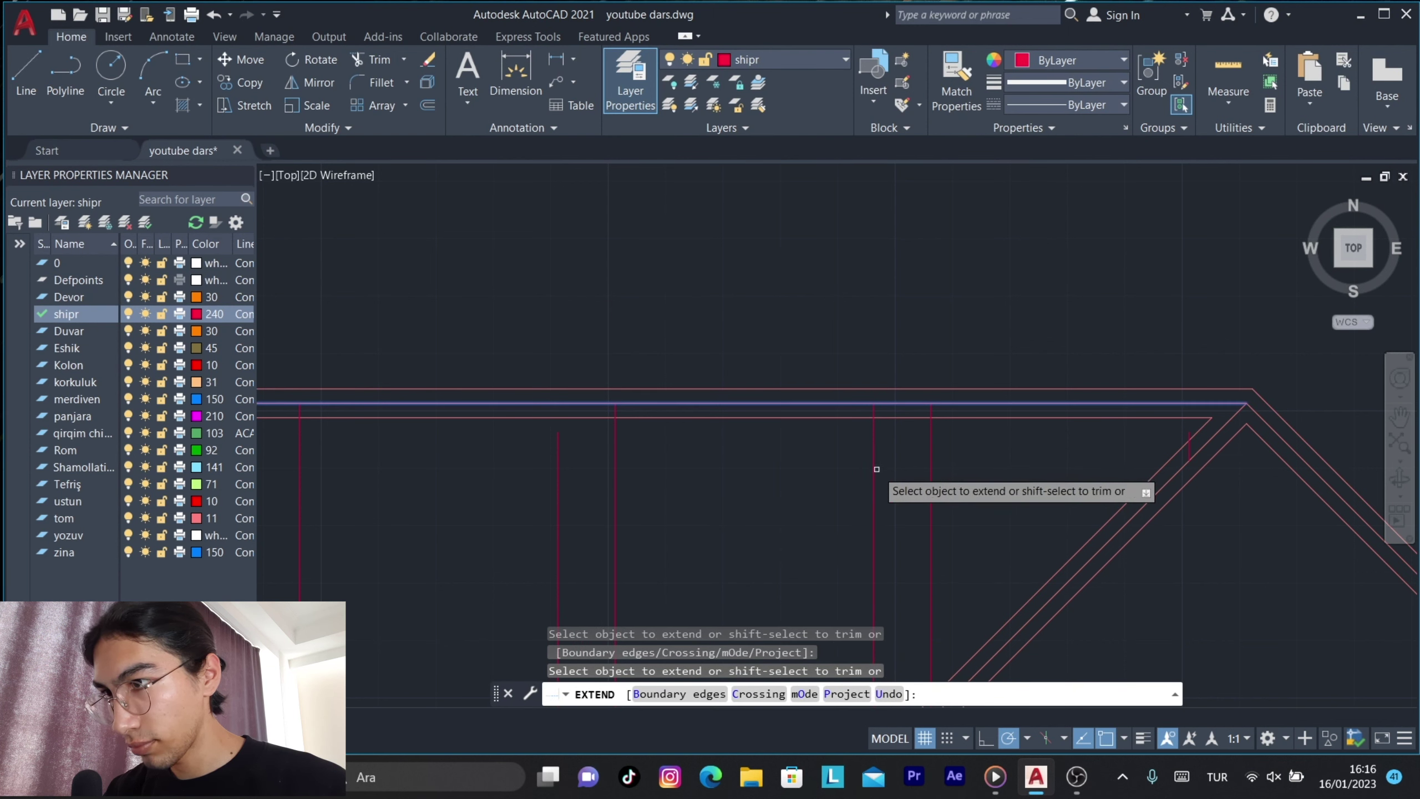
left_click(559, 476)
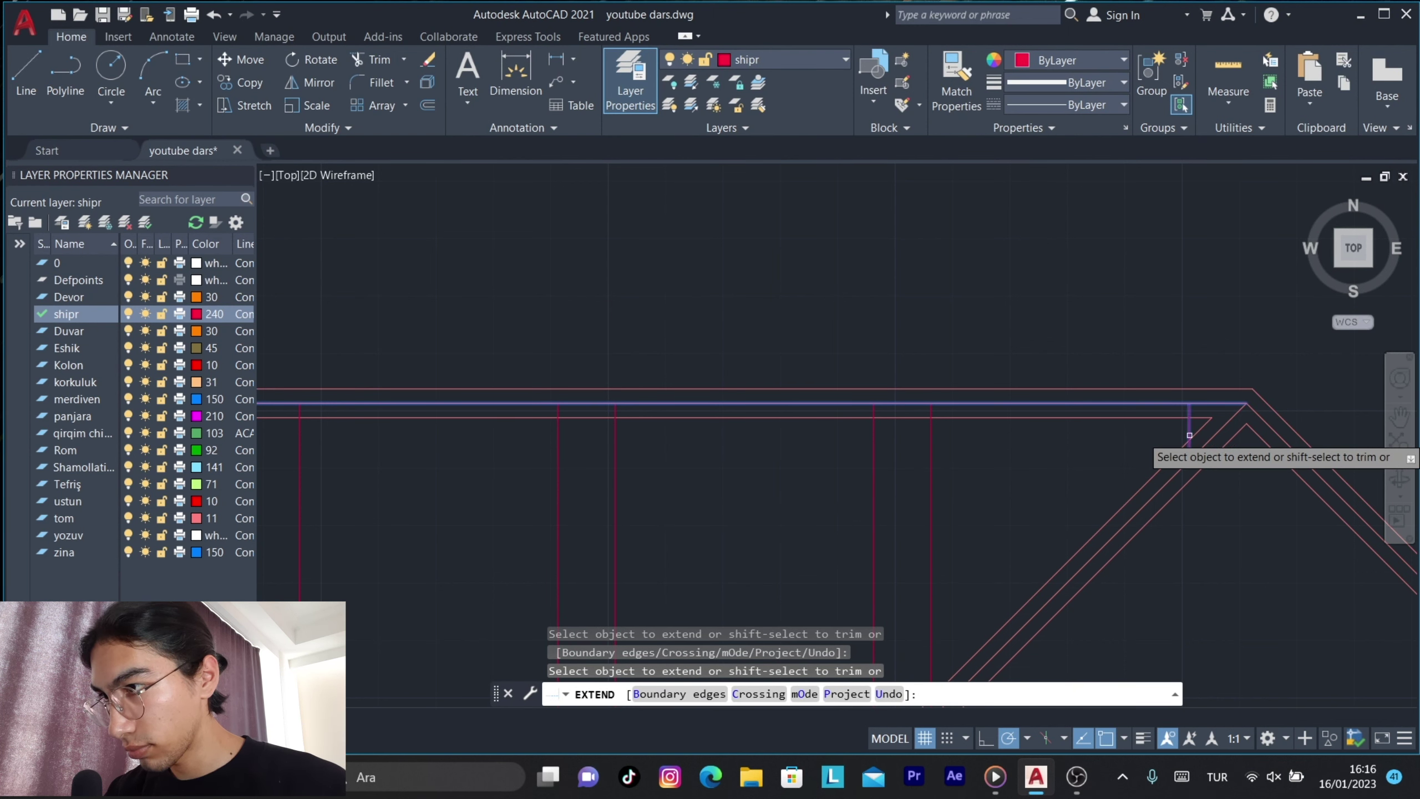
scroll(966, 475, "down", 2)
scroll(888, 418, "up", 2)
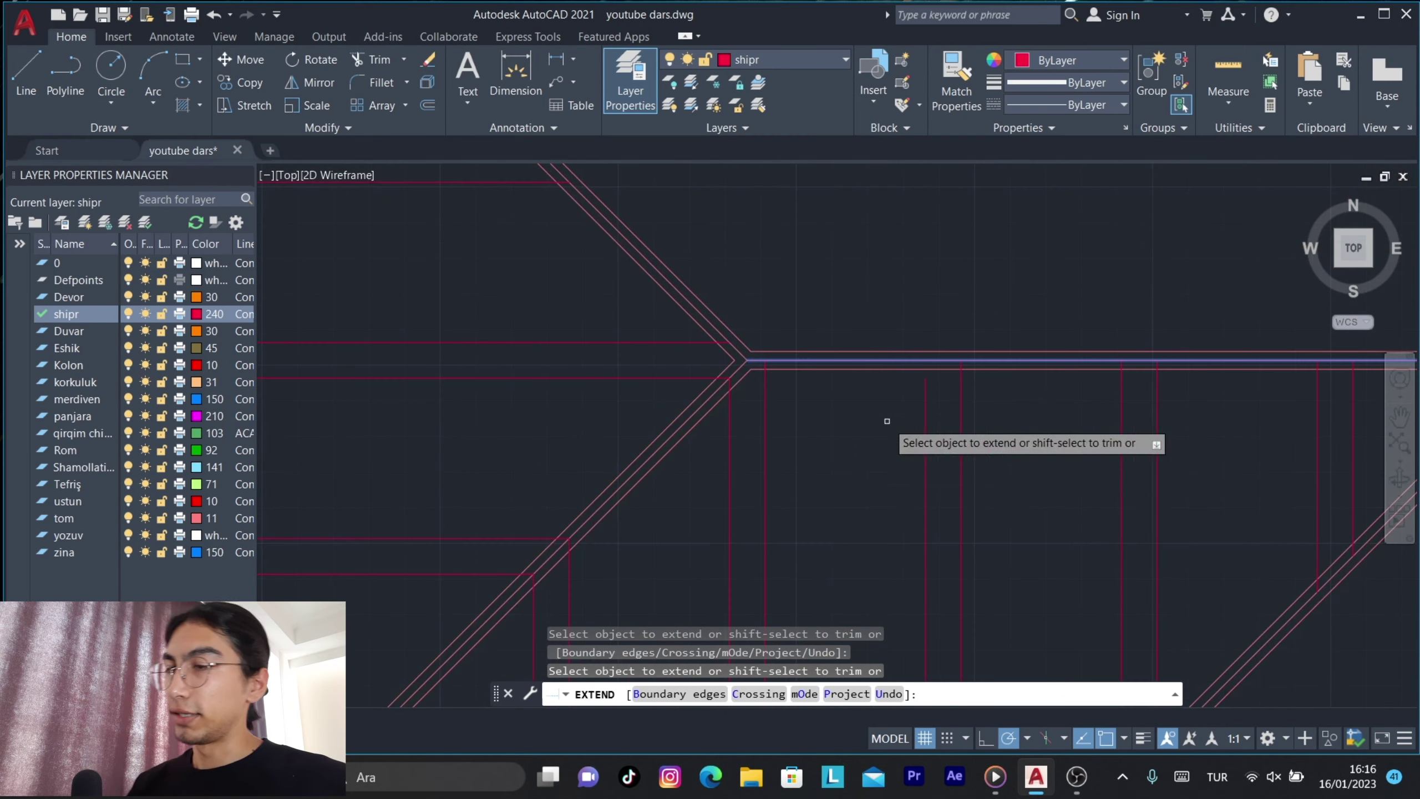
scroll(856, 445, "down", 3)
key("Return")
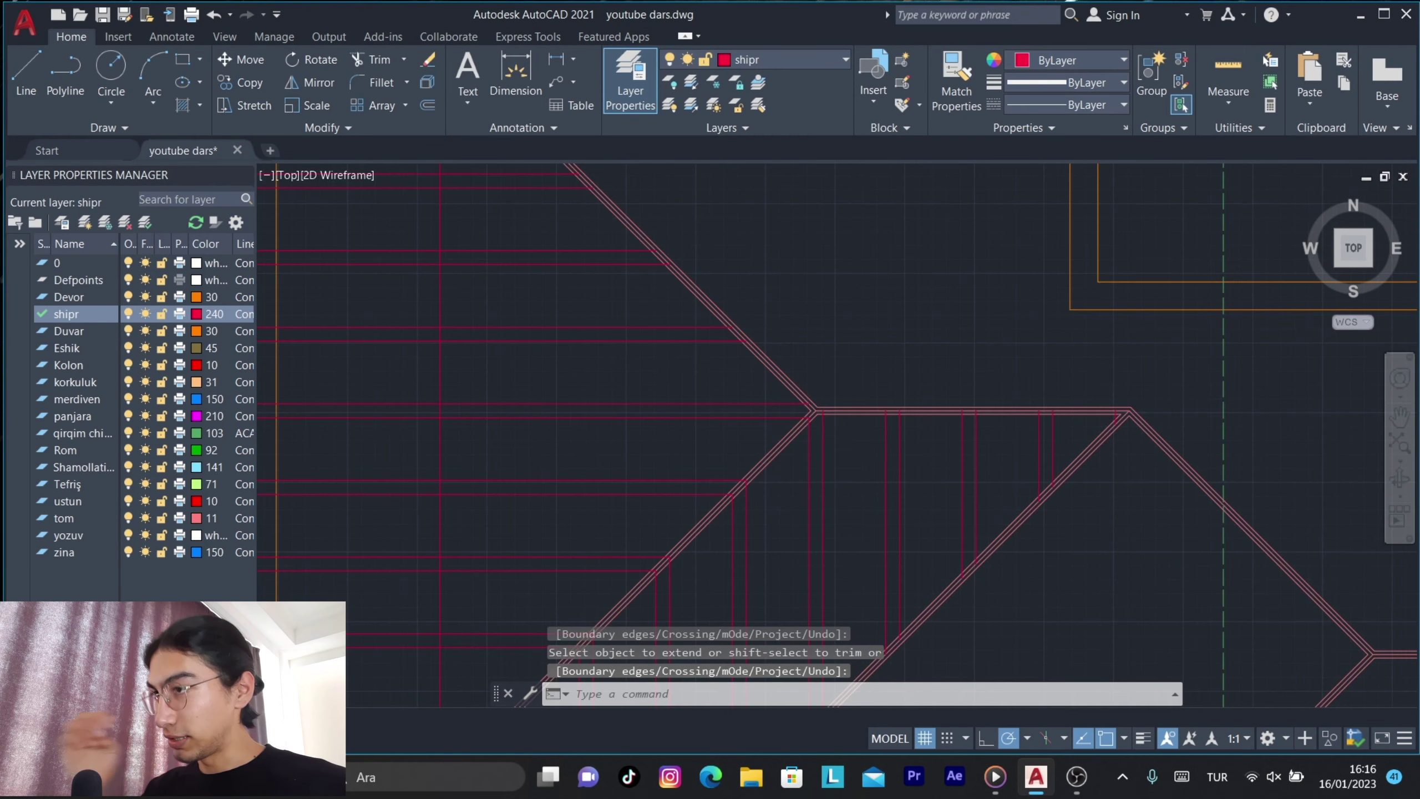
scroll(898, 304, "down", 2)
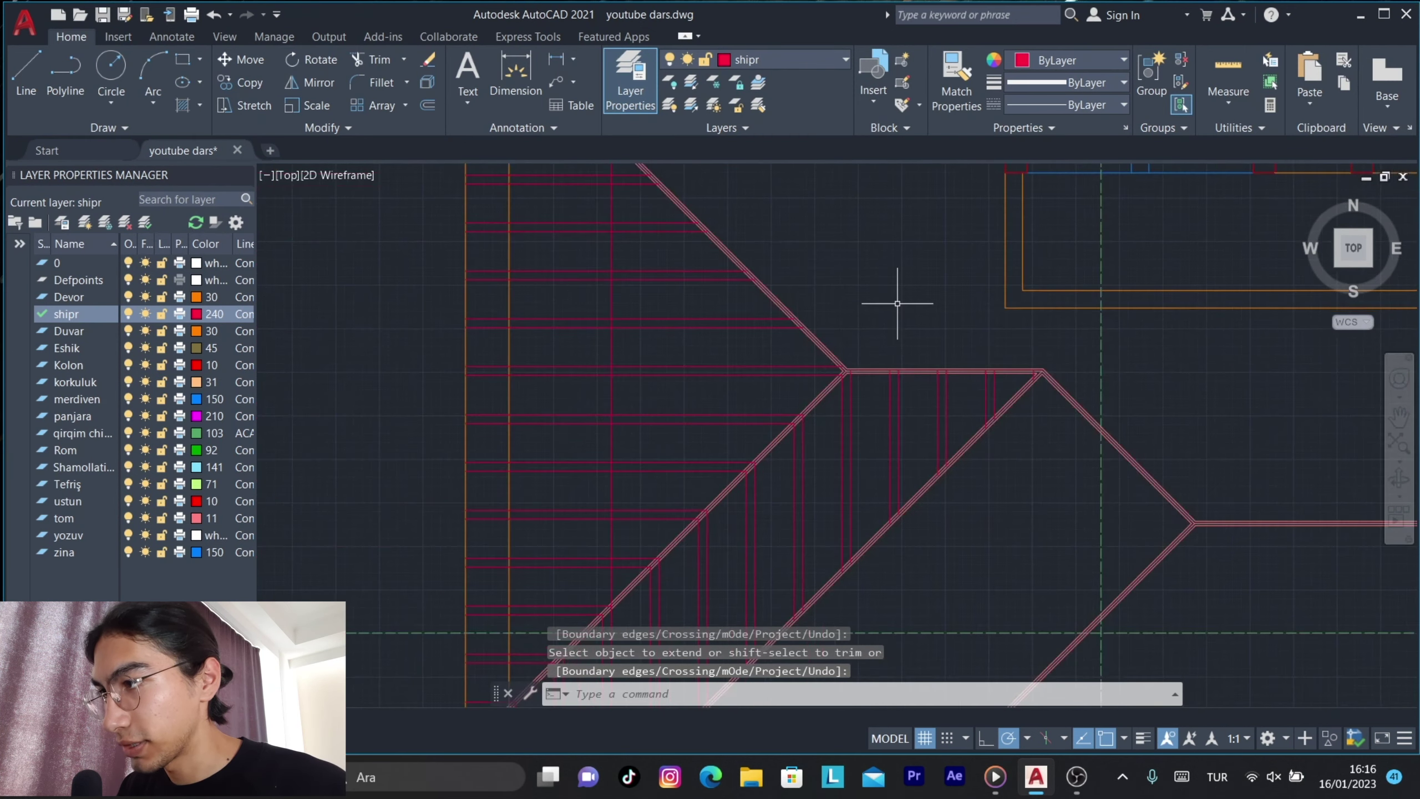
scroll(904, 302, "down", 3)
scroll(799, 364, "up", 2)
scroll(684, 394, "up", 3)
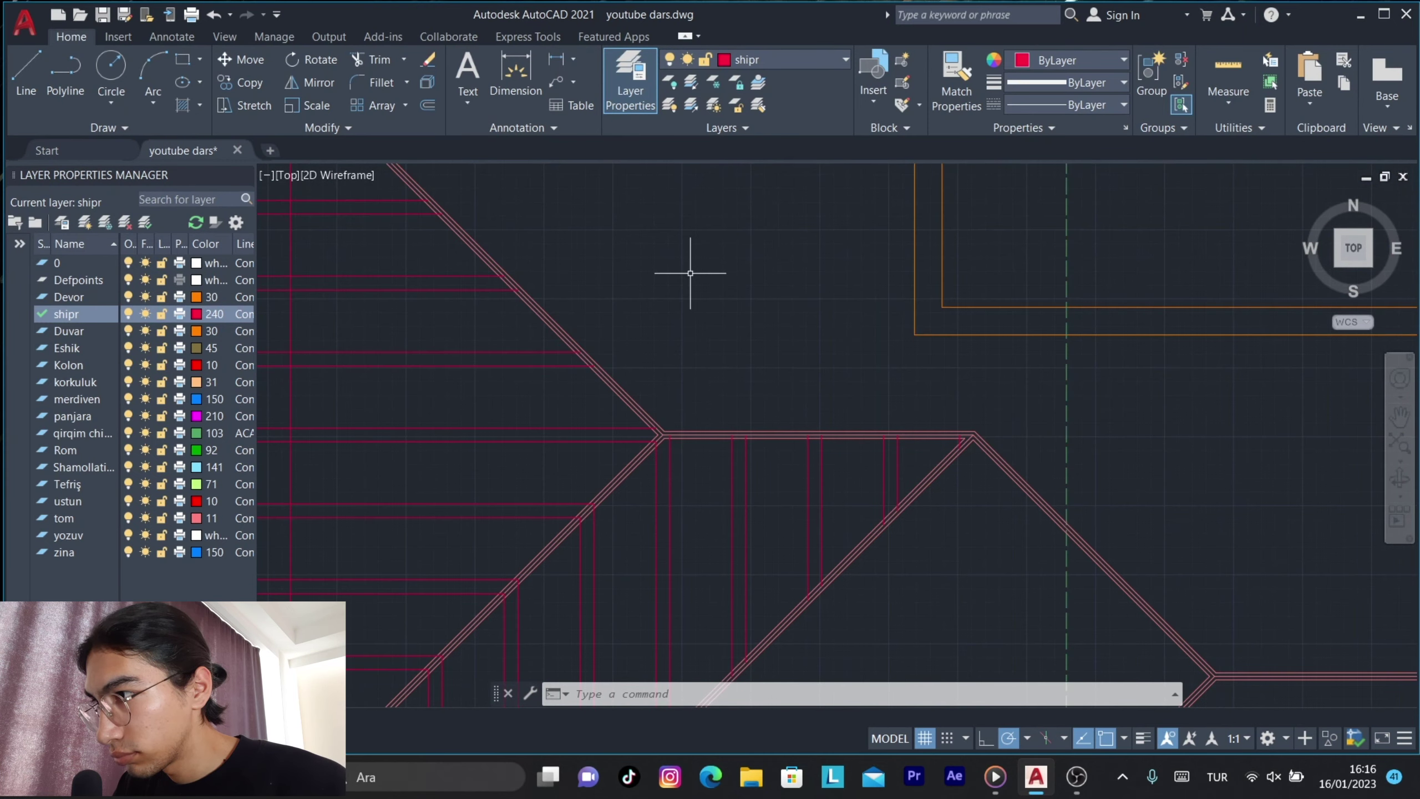
middle_click_drag(691, 273, 689, 550)
middle_click_drag(694, 380, 710, 511)
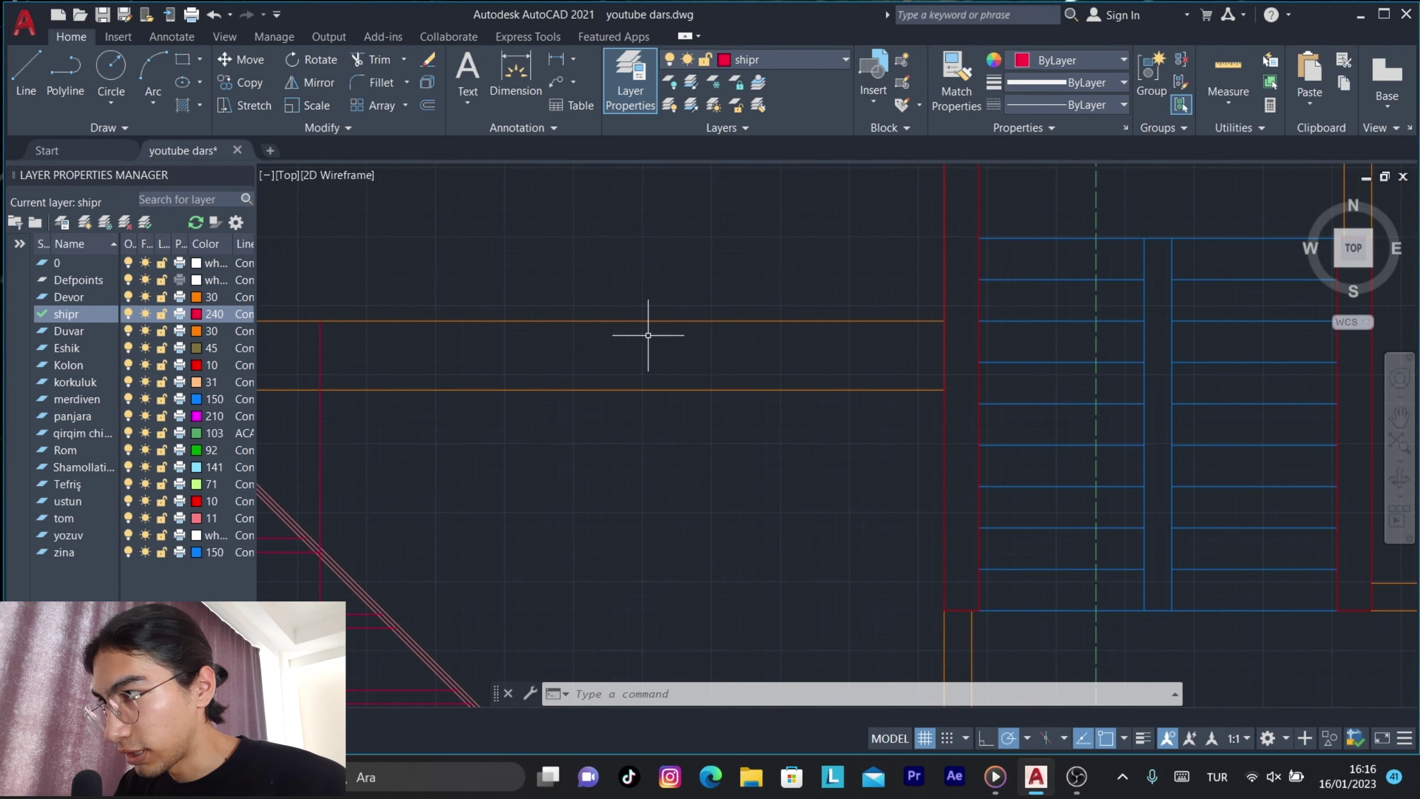
scroll(632, 320, "down", 1)
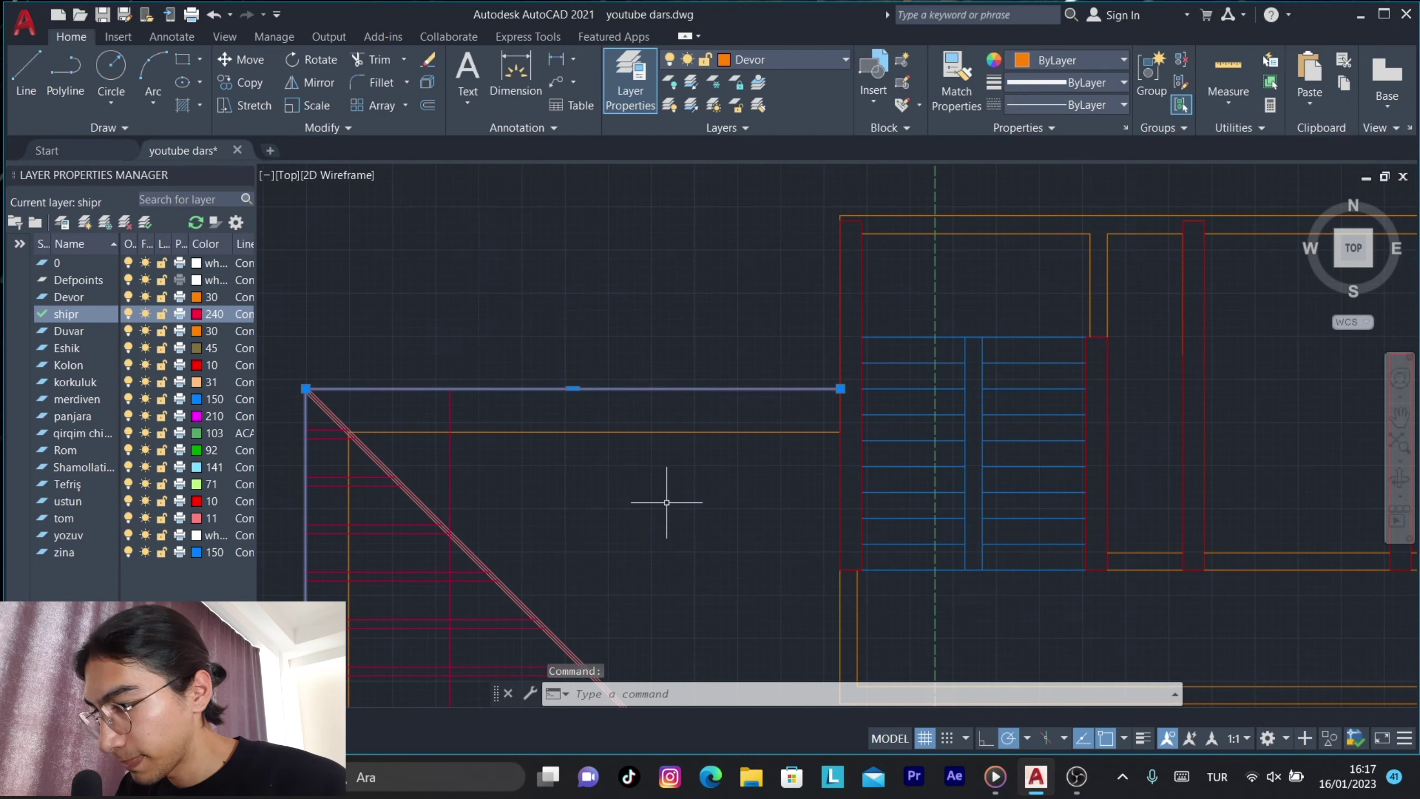
scroll(665, 497, "down", 2)
type("ex")
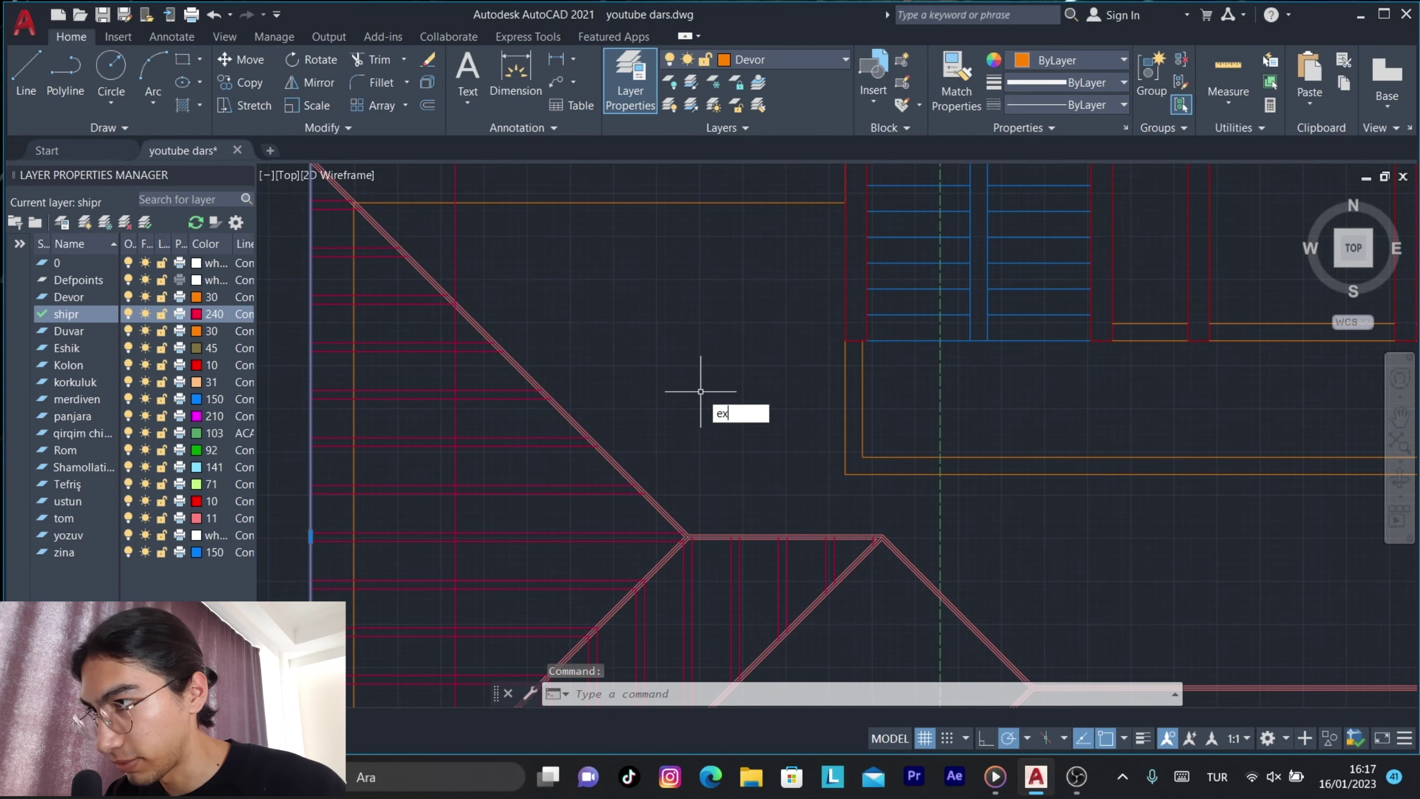
Extend another rafter to the horizontal line and a short vertical line to the orange boundary.
key("Return")
scroll(694, 486, "up", 2)
scroll(726, 347, "up", 3)
scroll(699, 370, "up", 2)
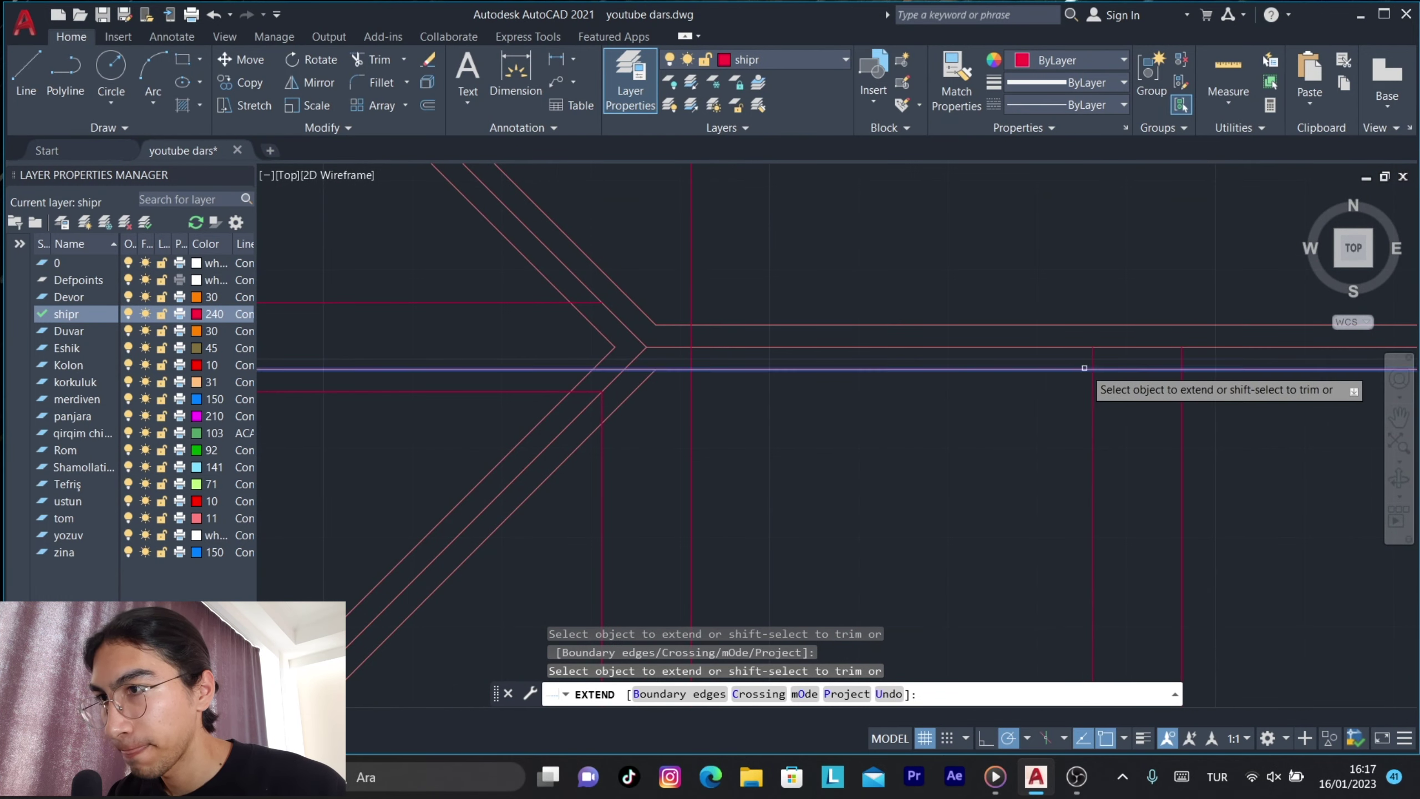
left_click(1085, 368)
scroll(929, 378, "down", 4)
scroll(904, 403, "up", 2)
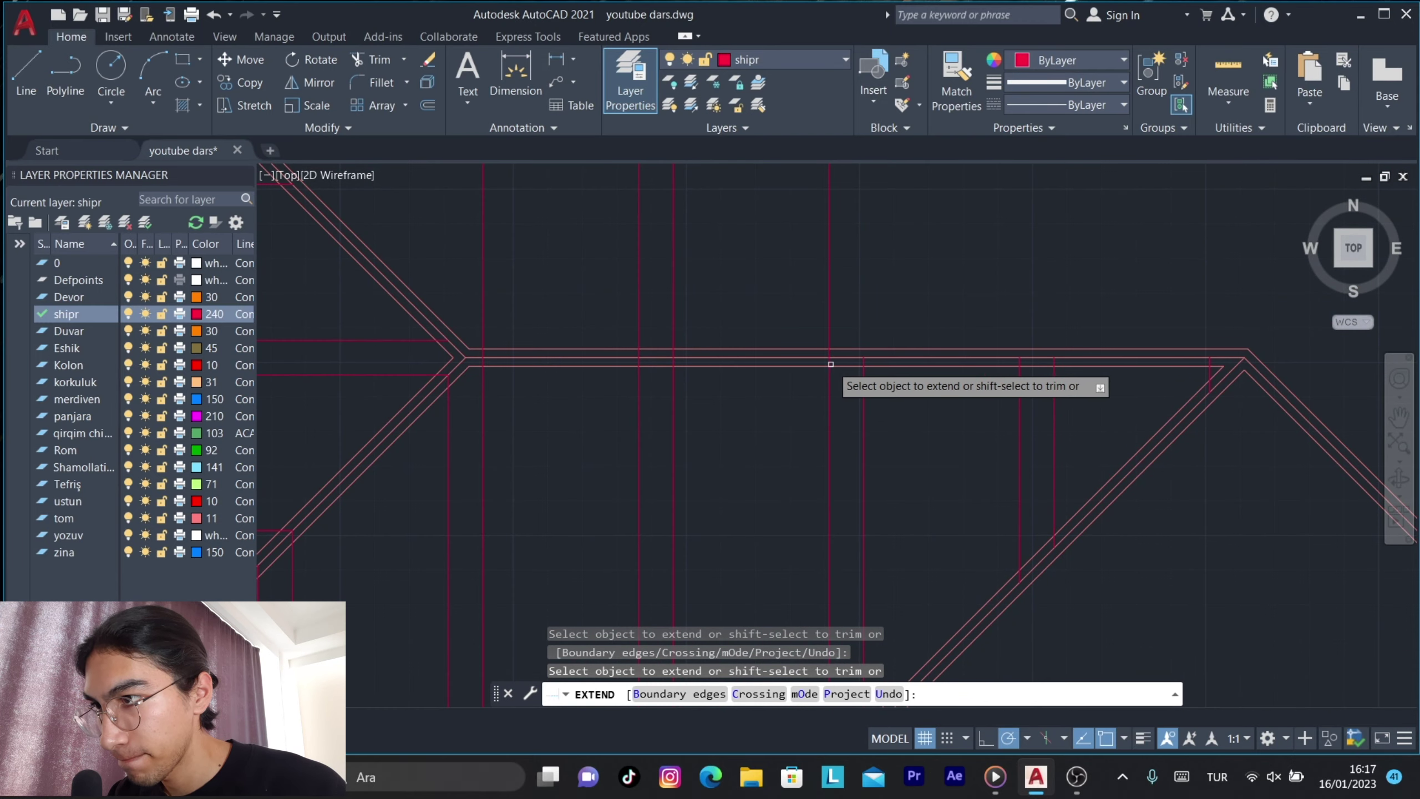
middle_click_drag(1145, 313, 781, 450)
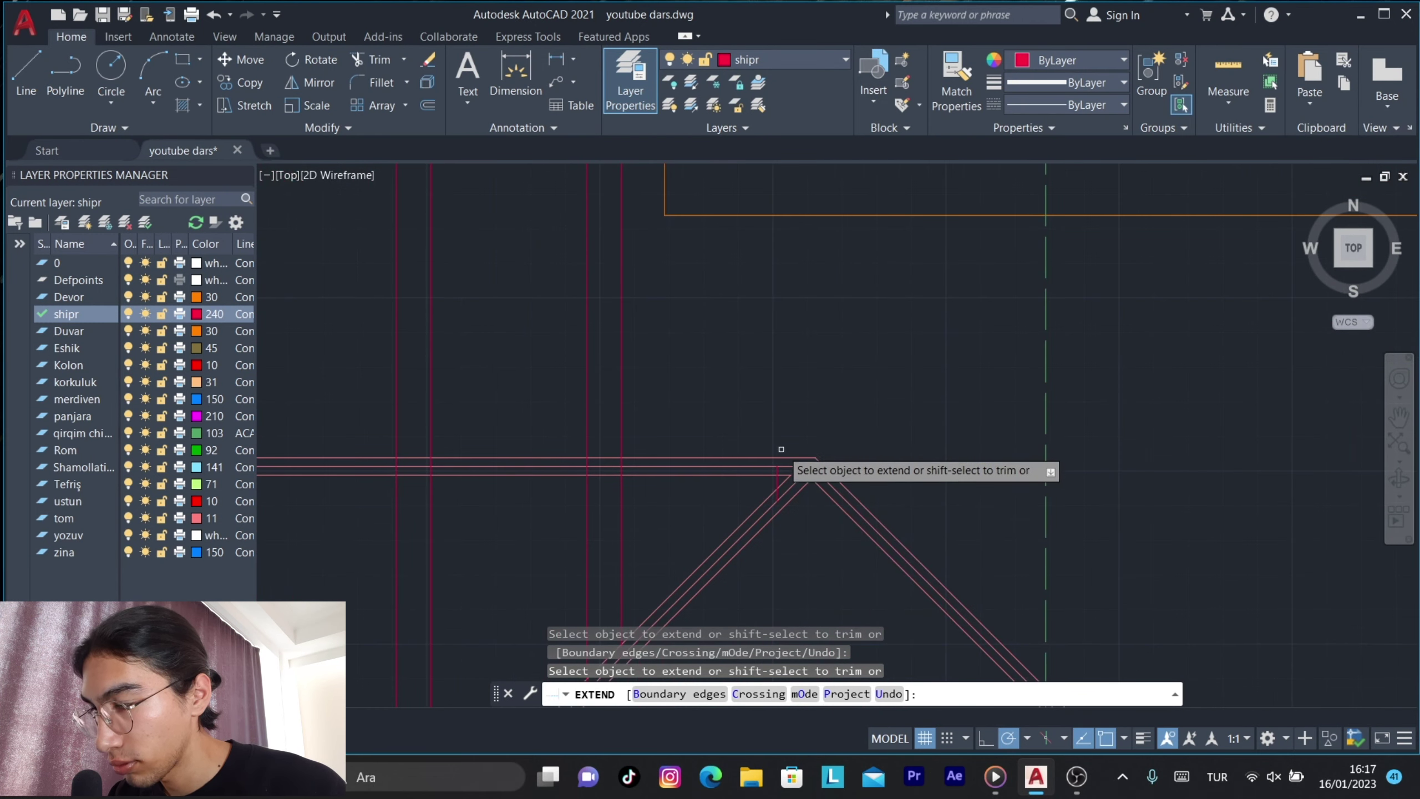
key("Return")
key("Return")
left_click(777, 477)
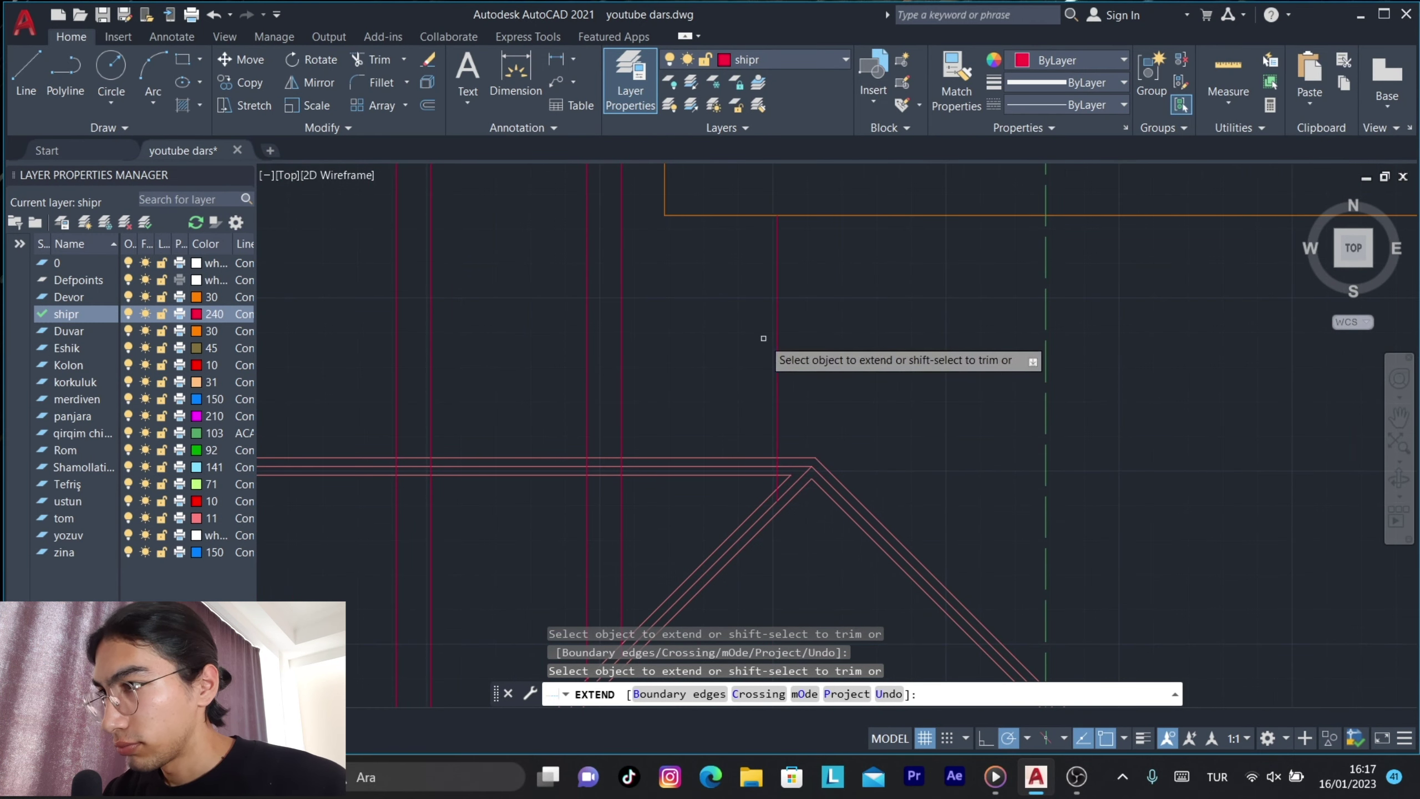
key("Return")
scroll(764, 338, "down", 2)
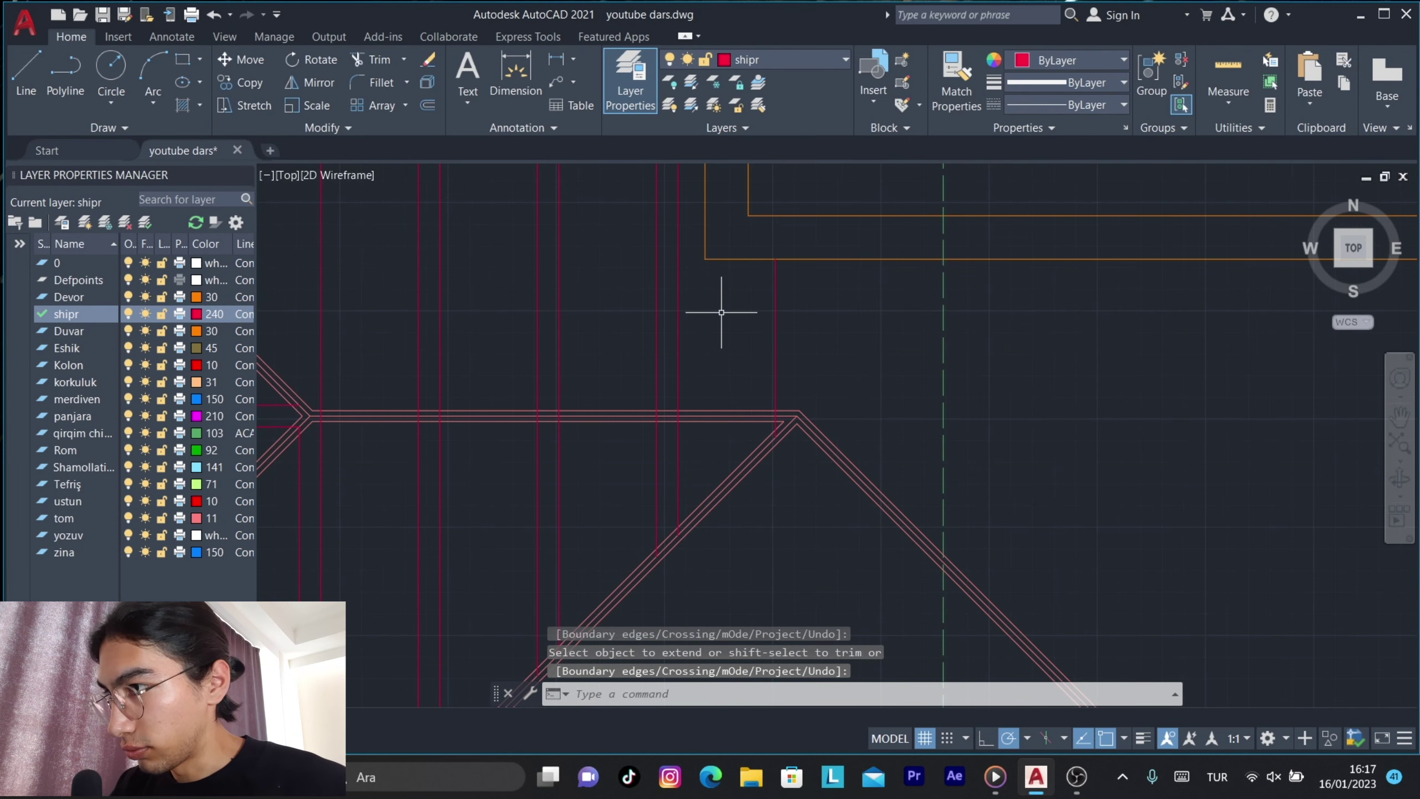
Offset a vertical rafter line 55 units to the right.
type("o")
key("Return")
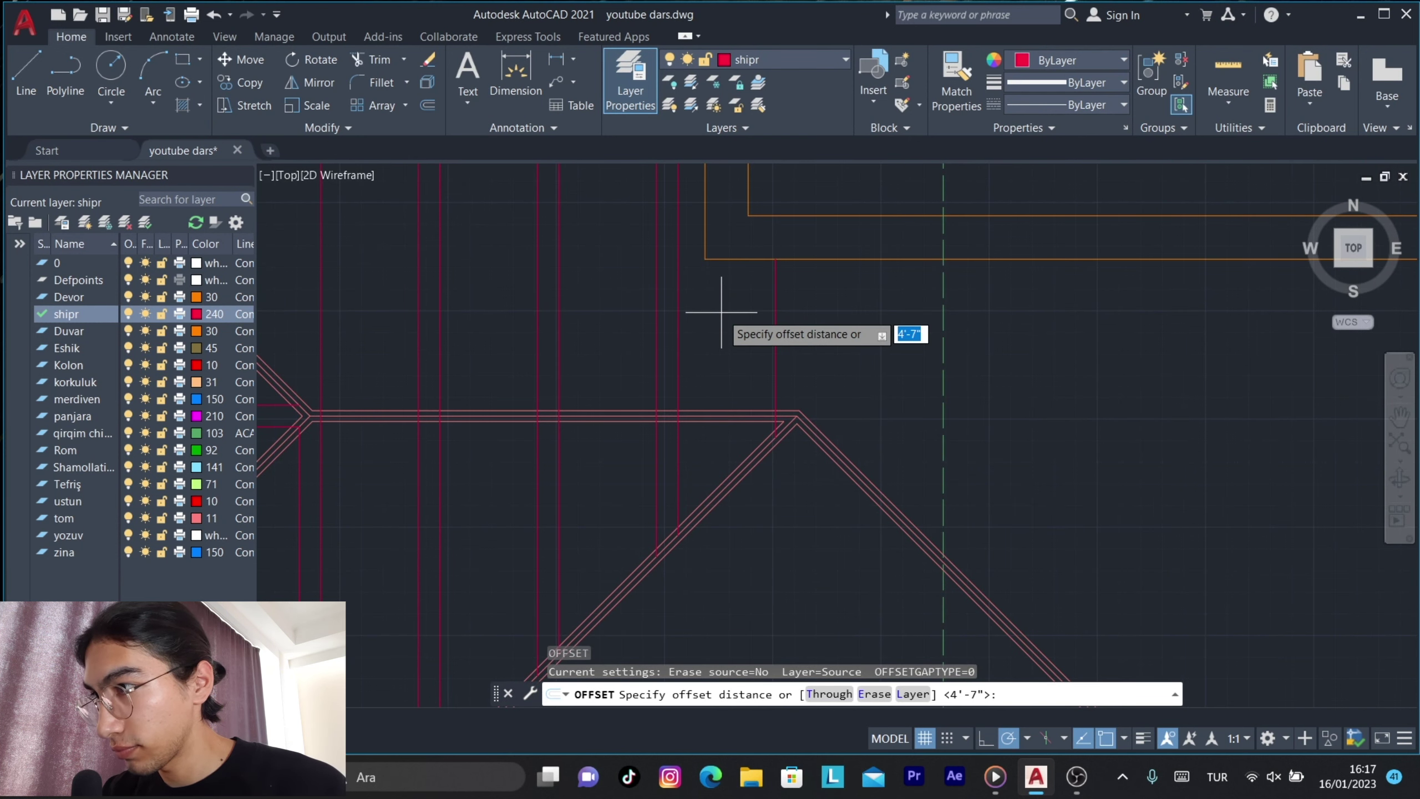
type("10")
key("Return")
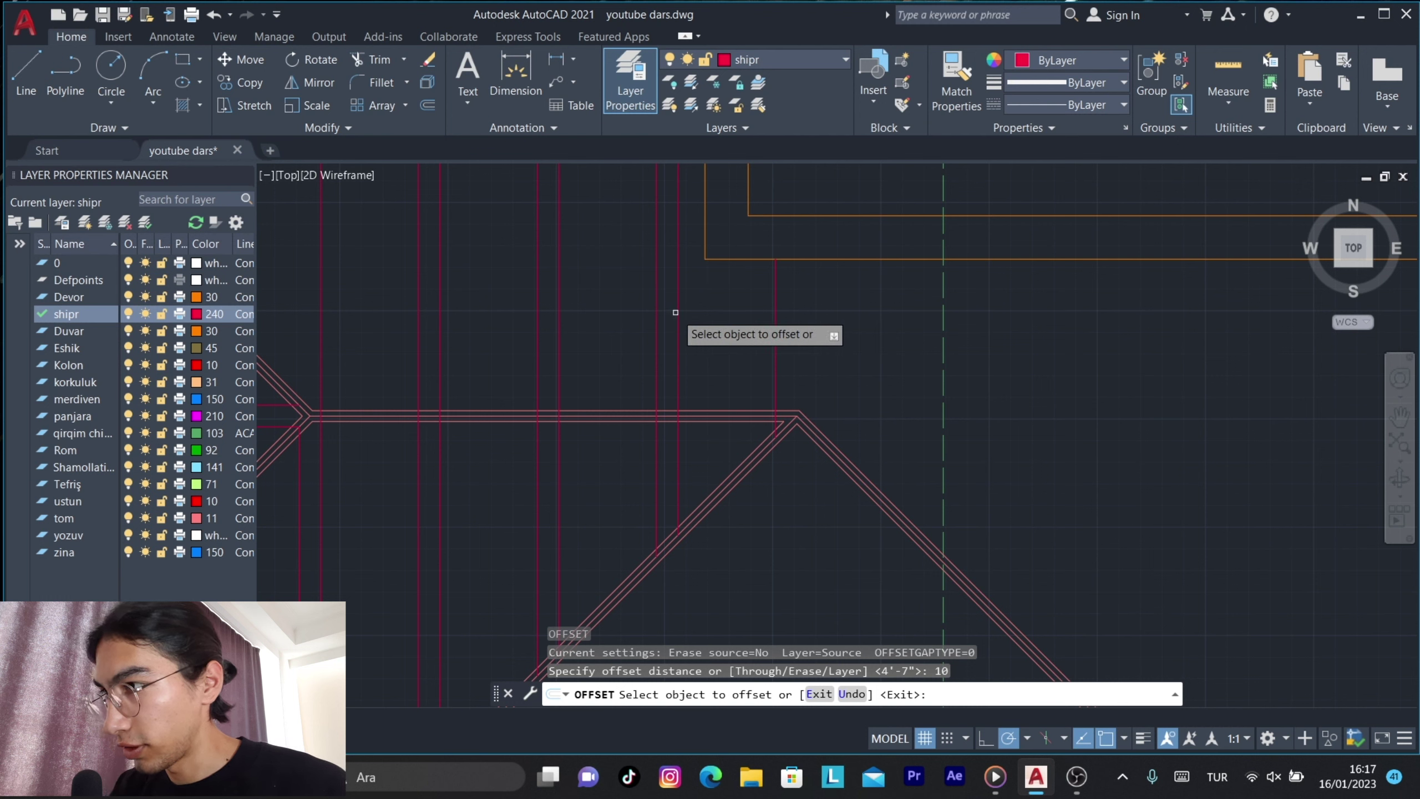
left_click(678, 312)
key("Escape")
type("55")
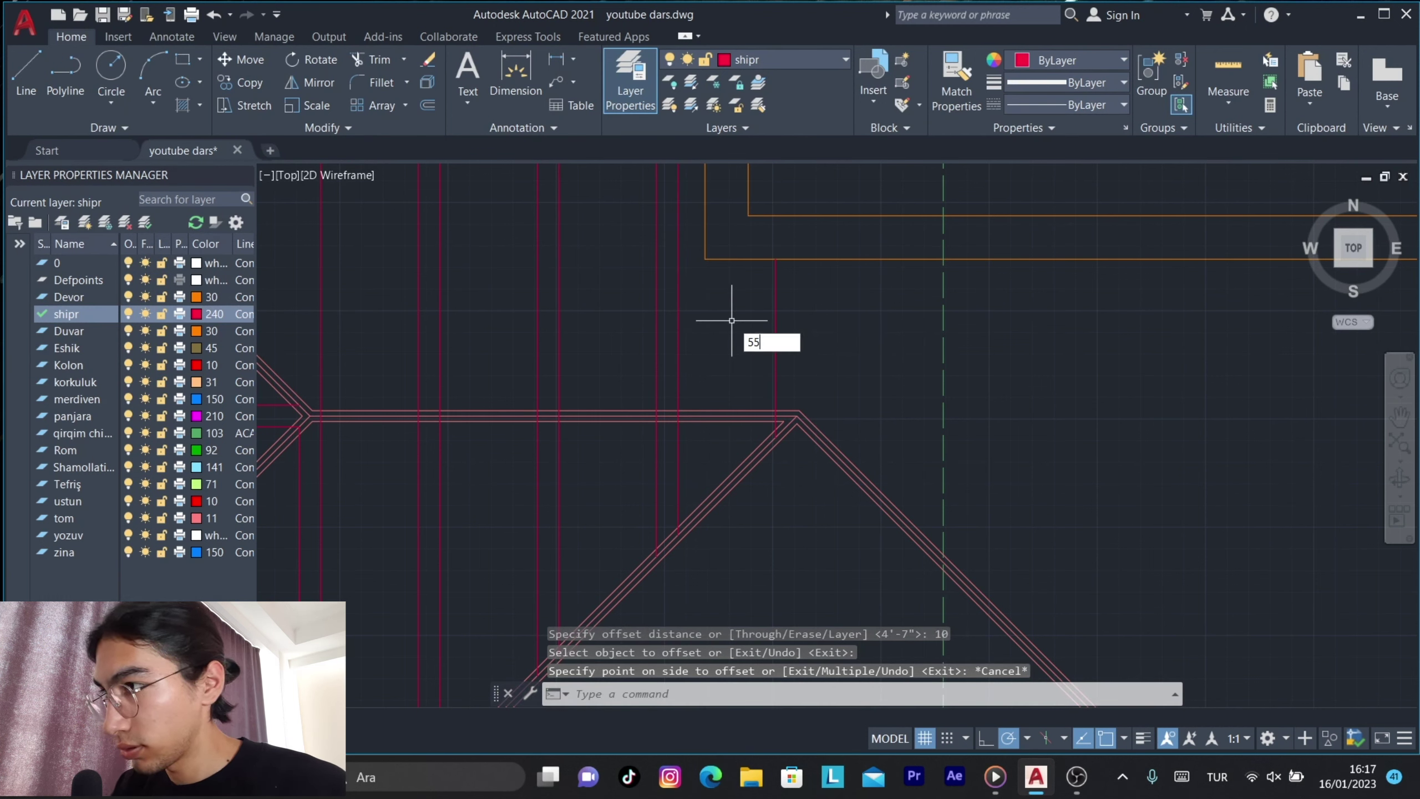
key("Return")
key("Escape")
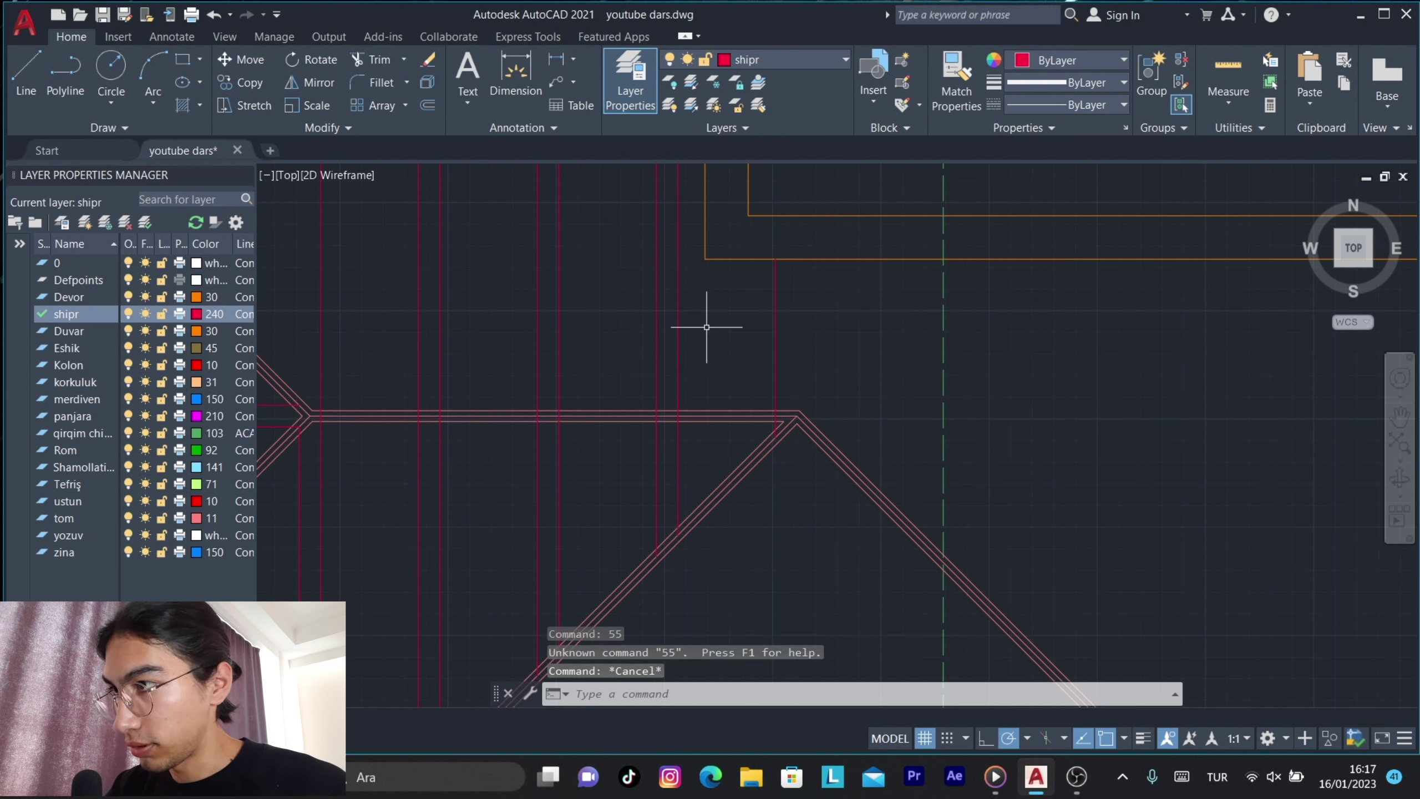
type("o")
key("Return")
type("55")
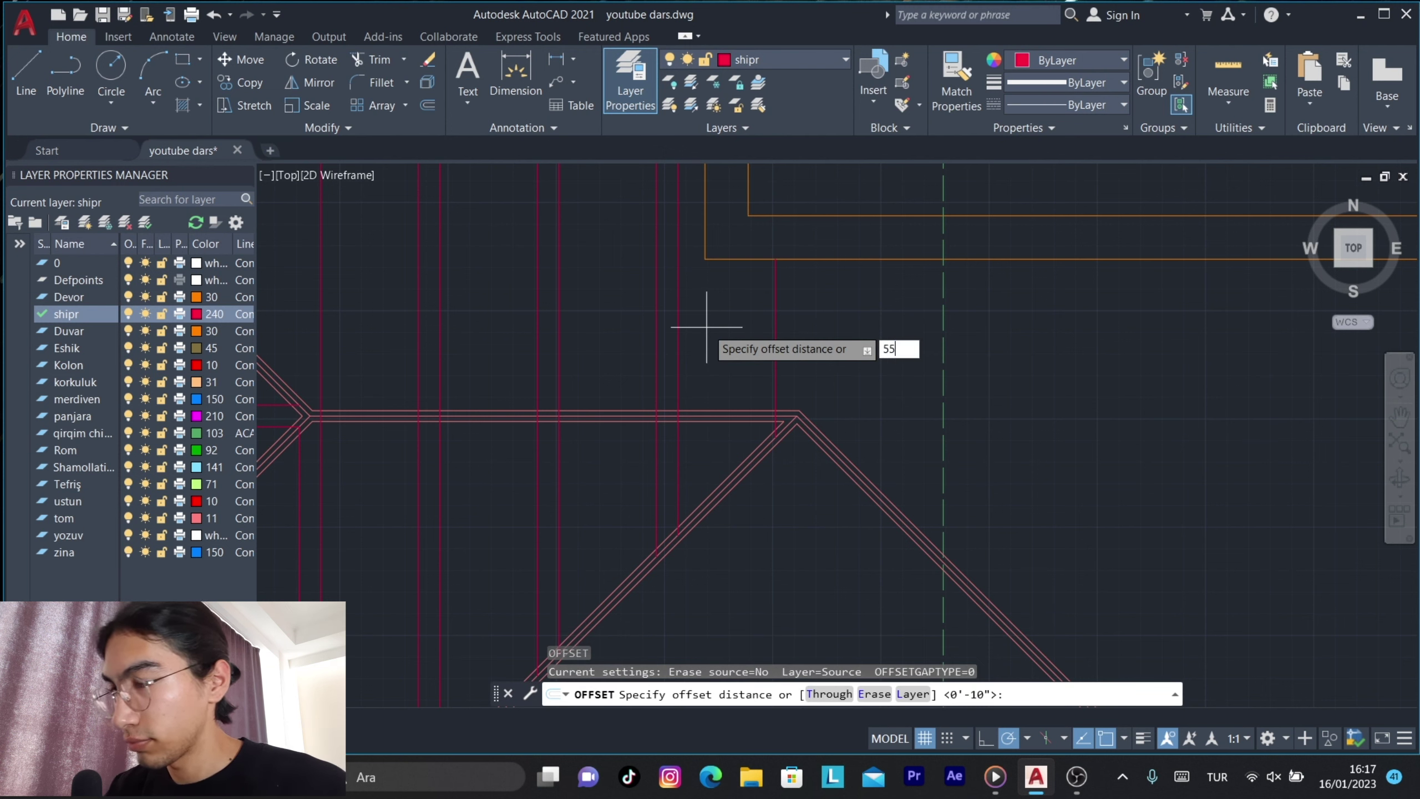
key("Return")
left_click(679, 330)
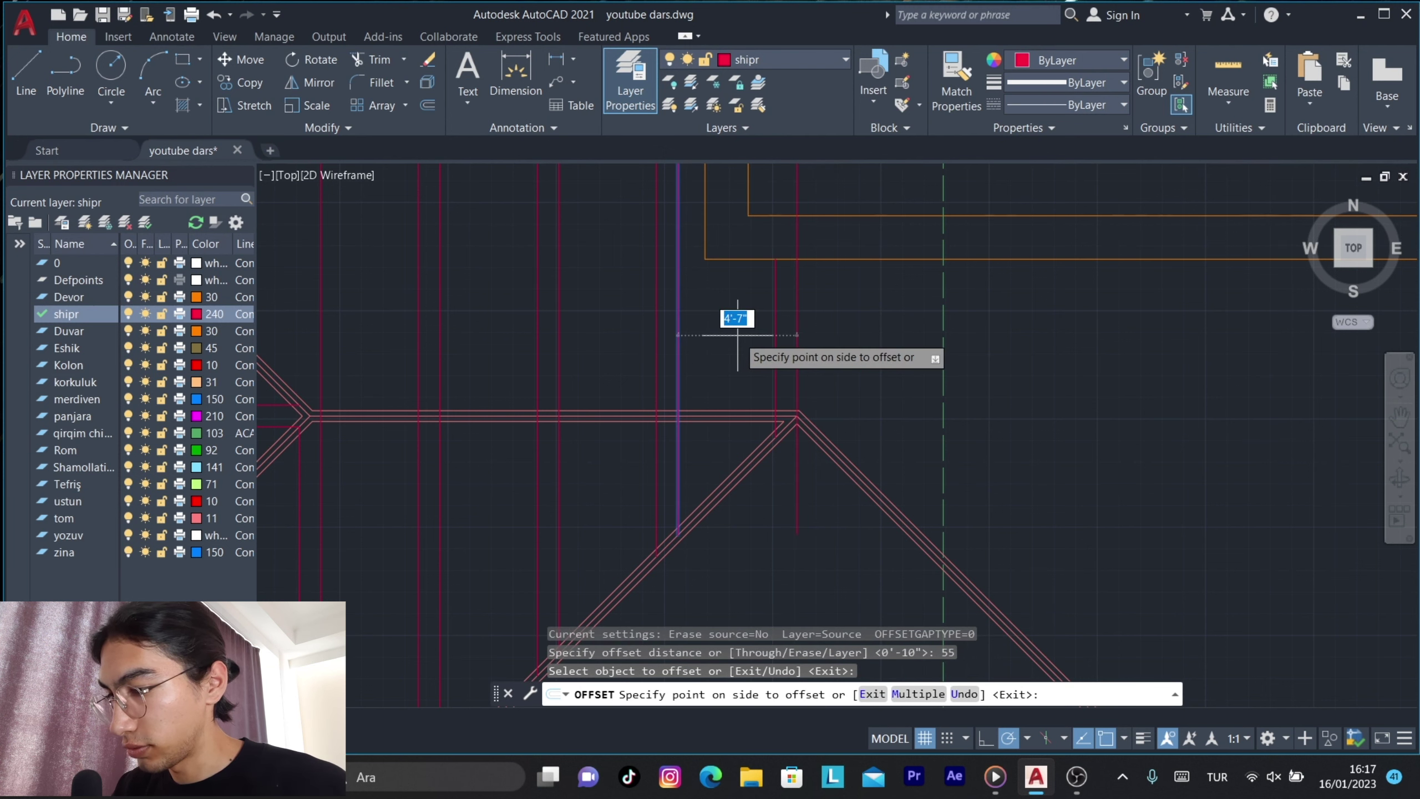
left_click(737, 335)
type("tr")
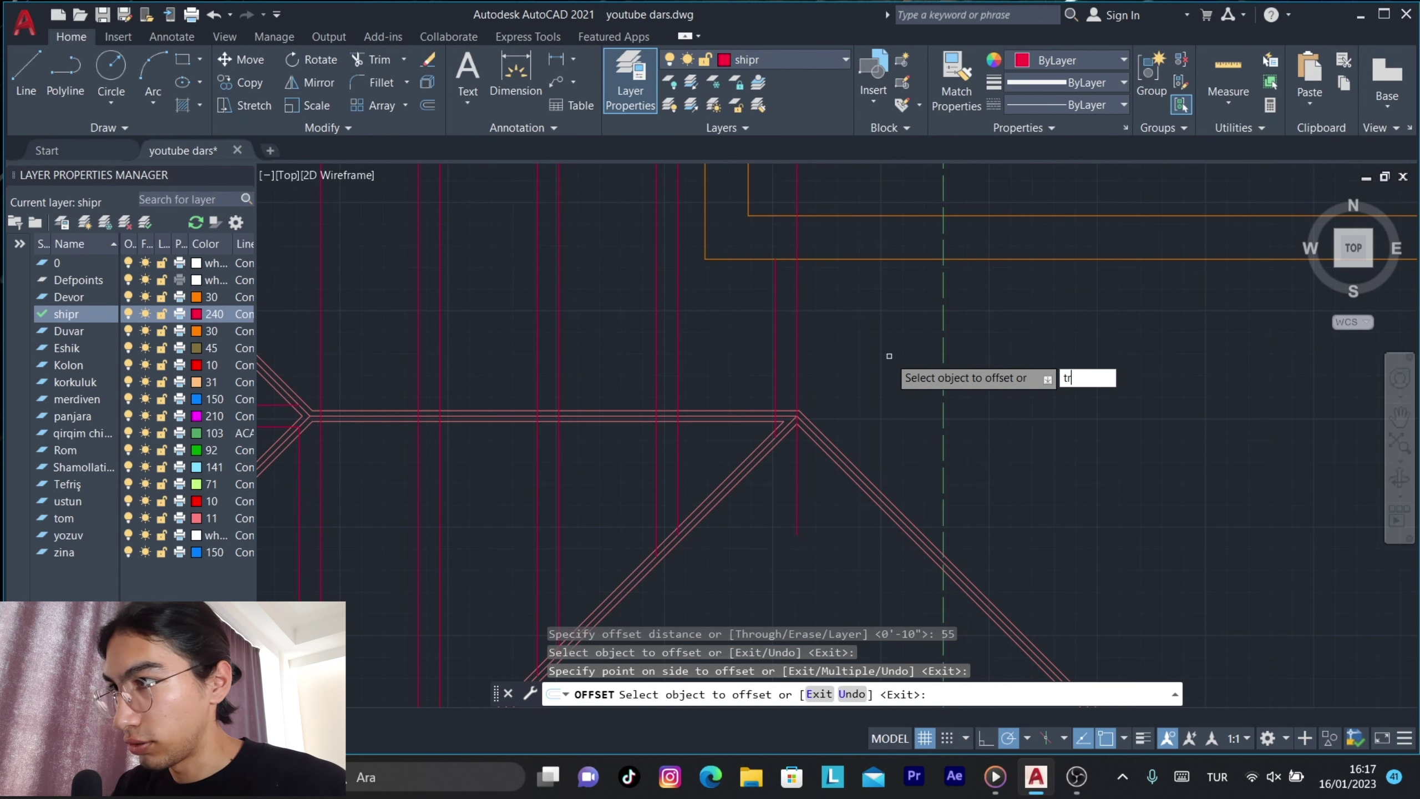
key("Return")
left_click(796, 226)
key("Escape")
Trim away the rafter line overhanging below the hip corner.
type("tr")
key("Return")
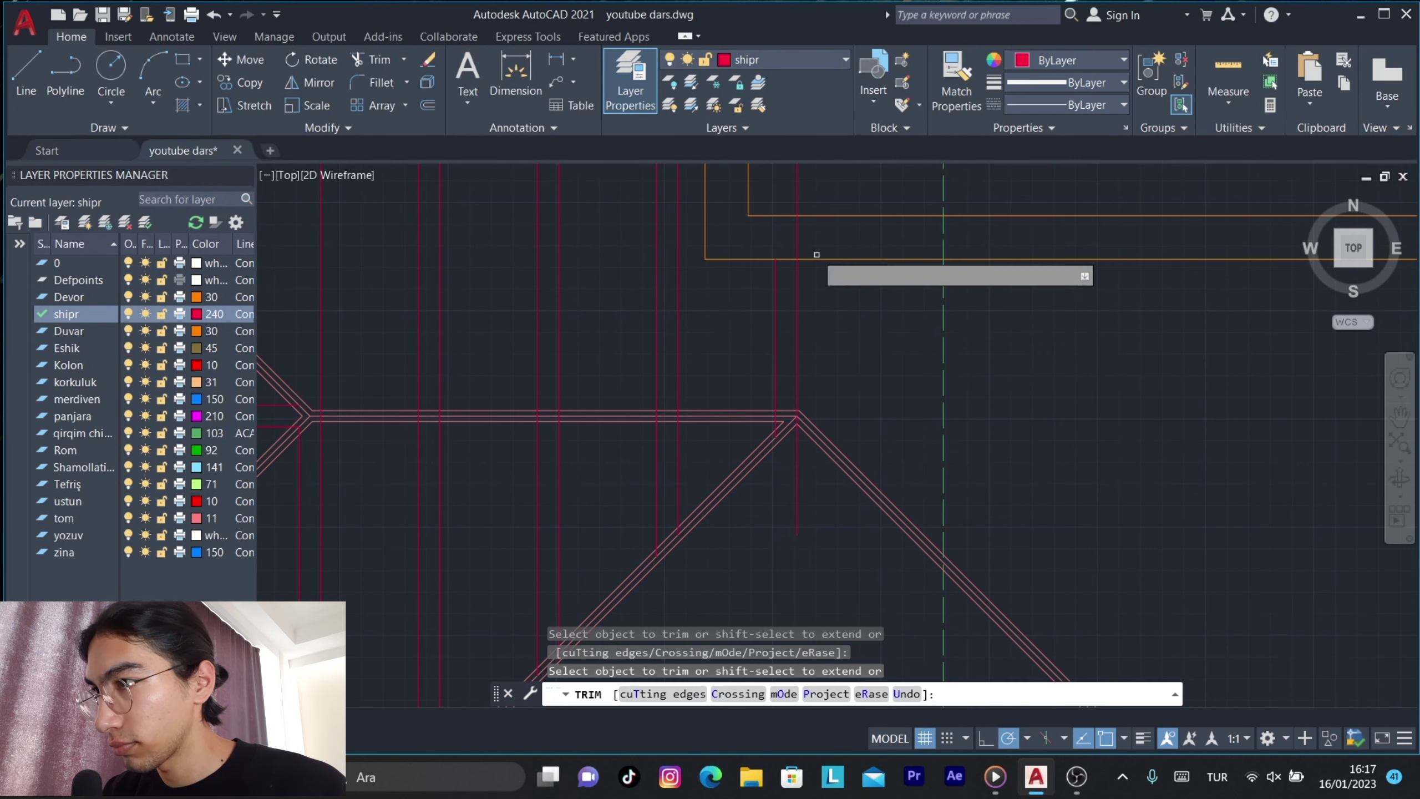
scroll(782, 558, "down", 2)
scroll(831, 523, "up", 2)
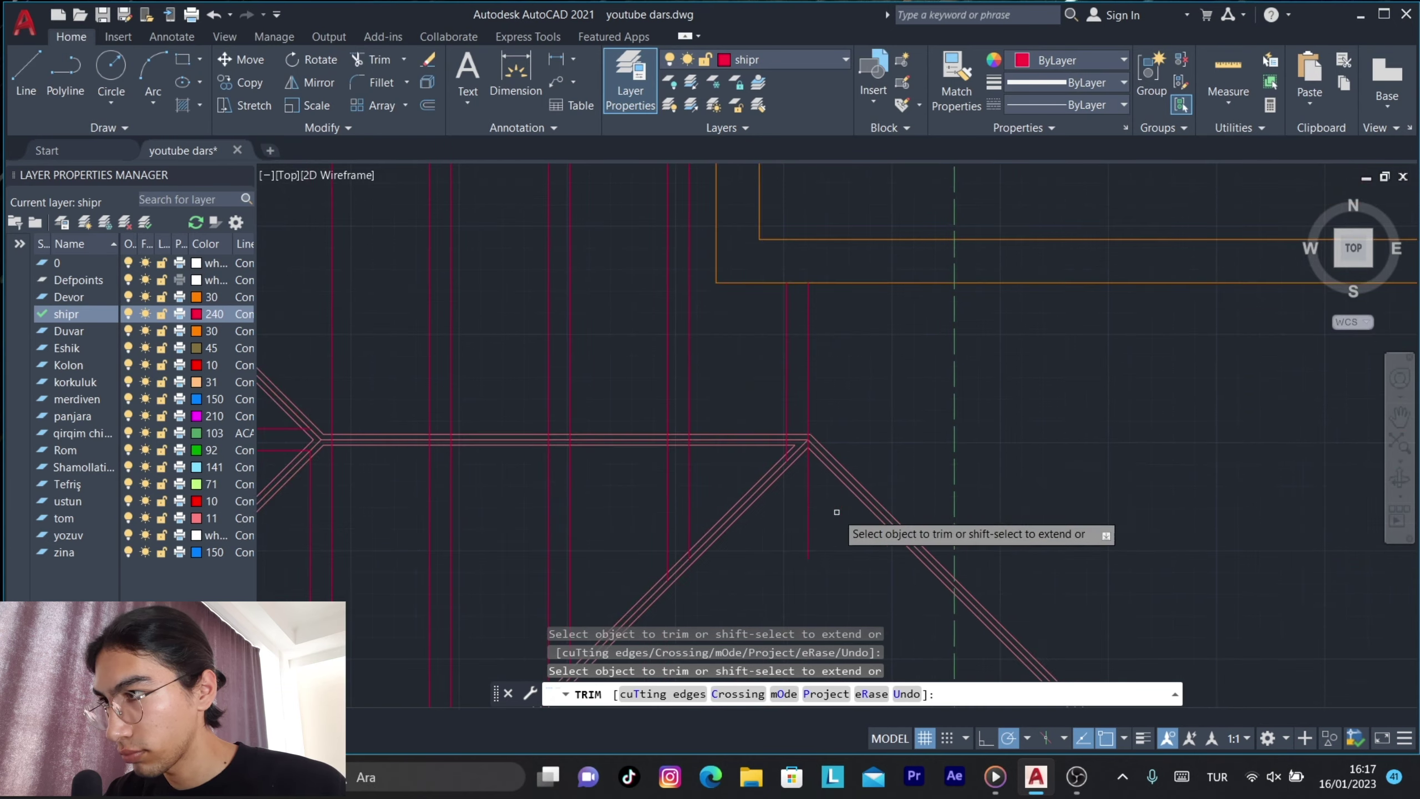
scroll(820, 446, "up", 5)
left_click(776, 428)
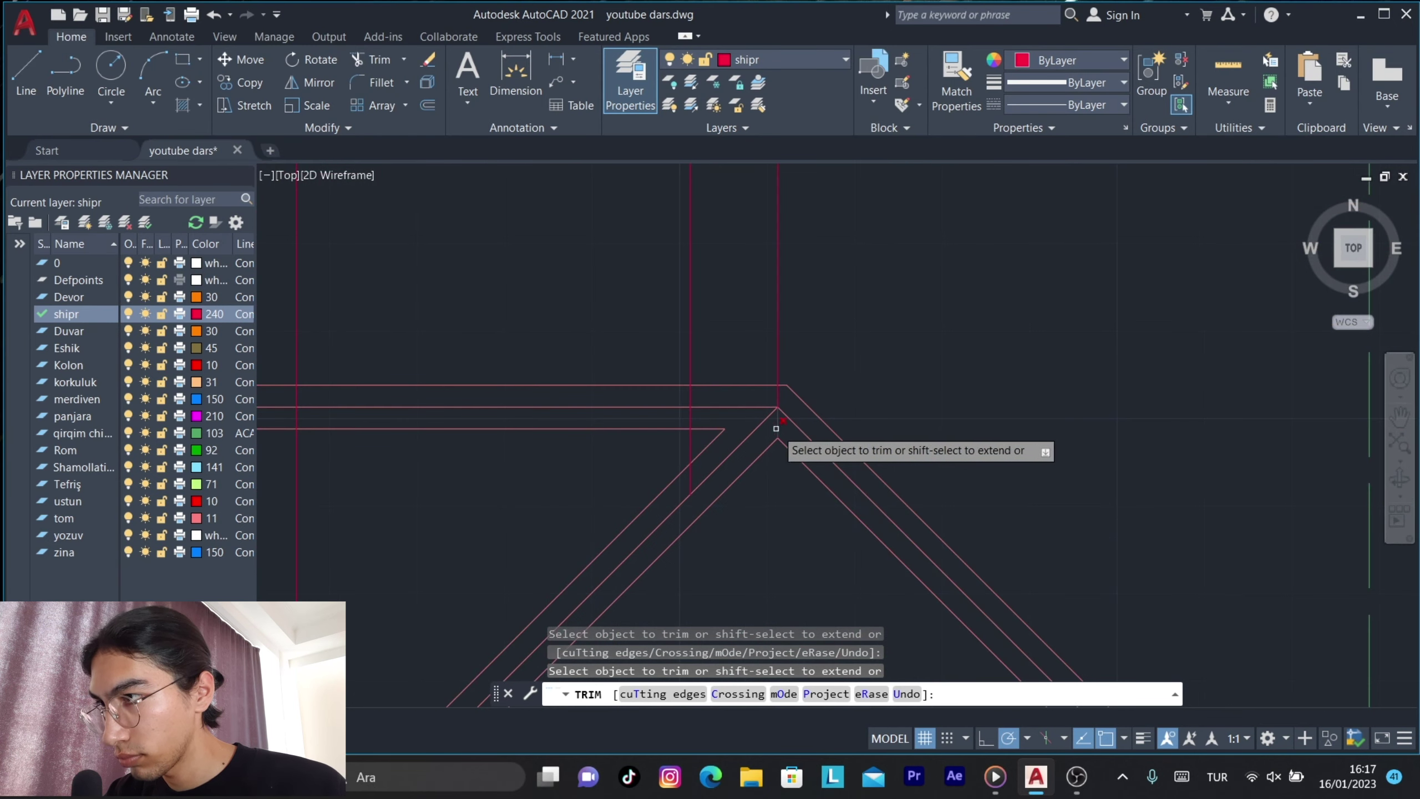
scroll(810, 386, "down", 3)
key("Escape")
scroll(671, 425, "up", 3)
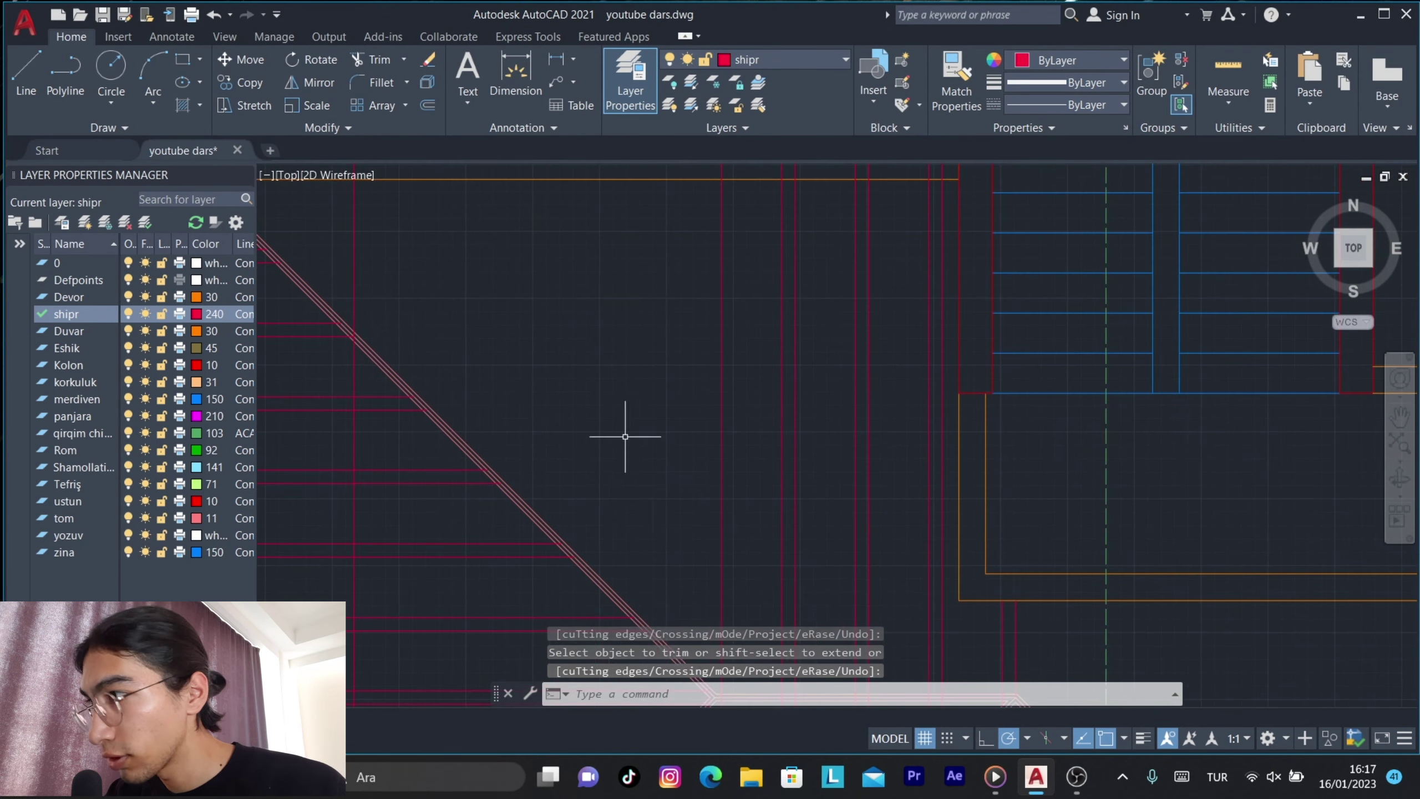
mouse_move(625, 437)
middle_mouse_down()
mouse_move(681, 221)
mouse_move(713, 297)
mouse_move(689, 238)
middle_mouse_up()
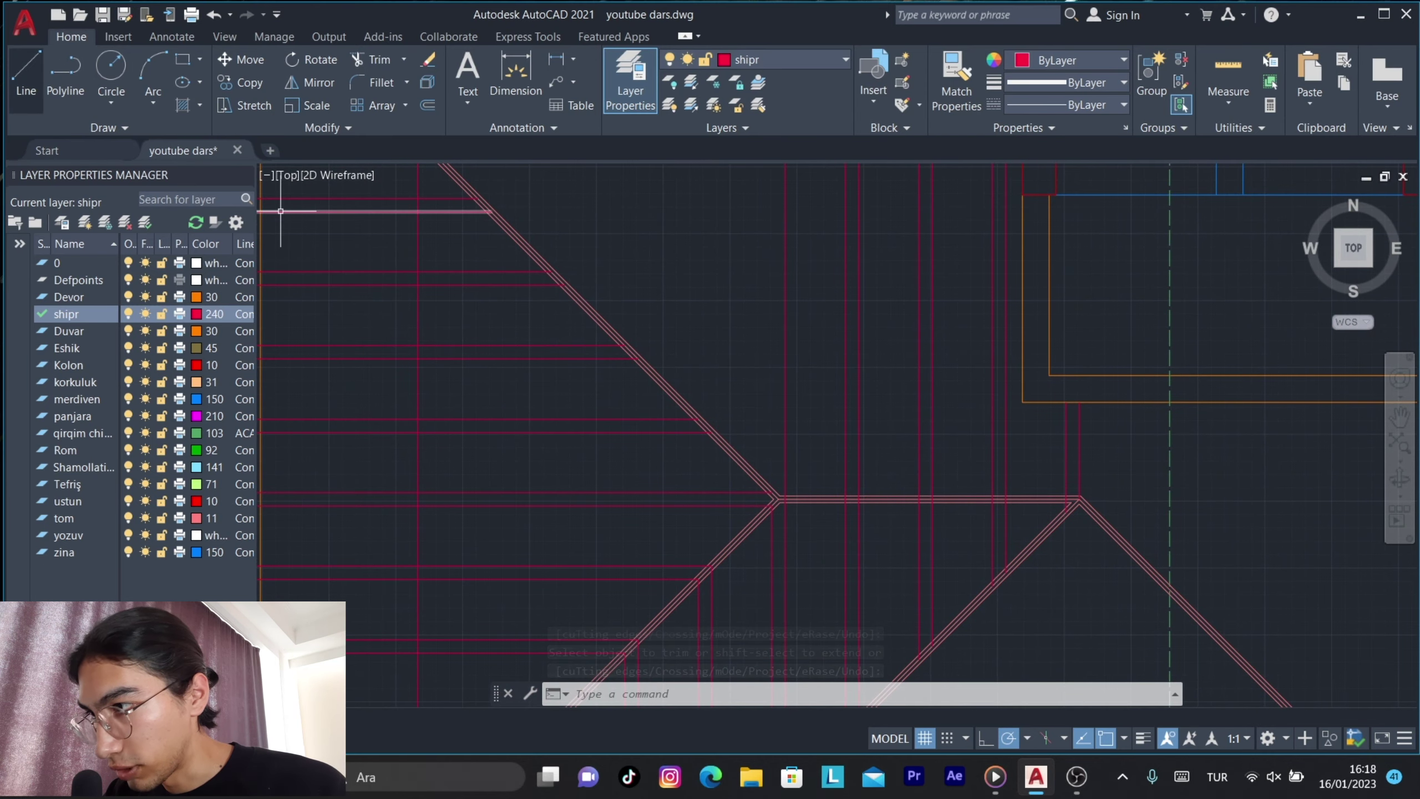
Draw a short vertical rafter line from the hip line up toward the top edge.
type("l")
key("Return")
scroll(522, 403, "up", 3)
scroll(786, 517, "down", 2)
scroll(559, 475, "up", 2)
left_click(615, 502)
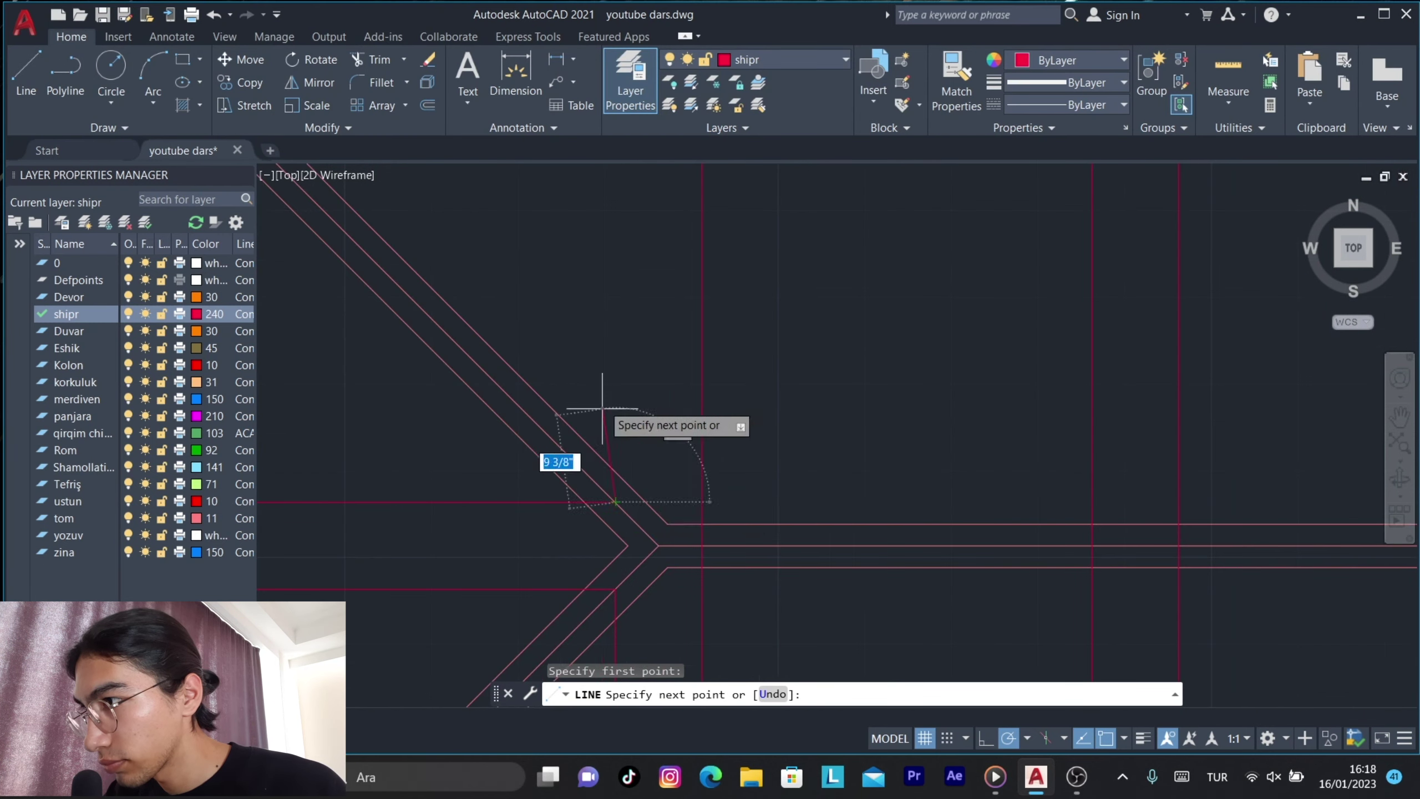
scroll(601, 410, "down", 3)
left_click(643, 235)
key("Escape")
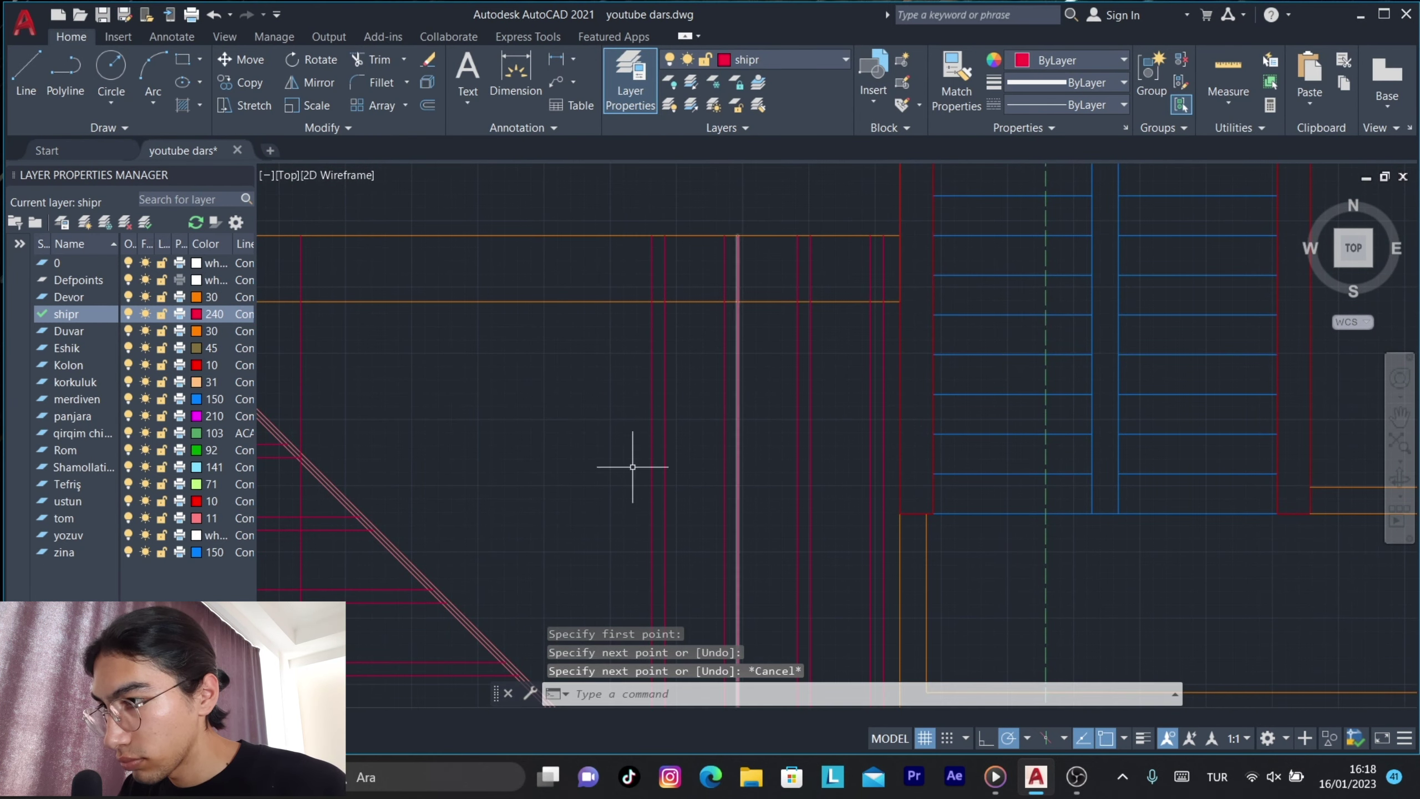
middle_click_drag(632, 467, 707, 321)
scroll(783, 460, "down", 3)
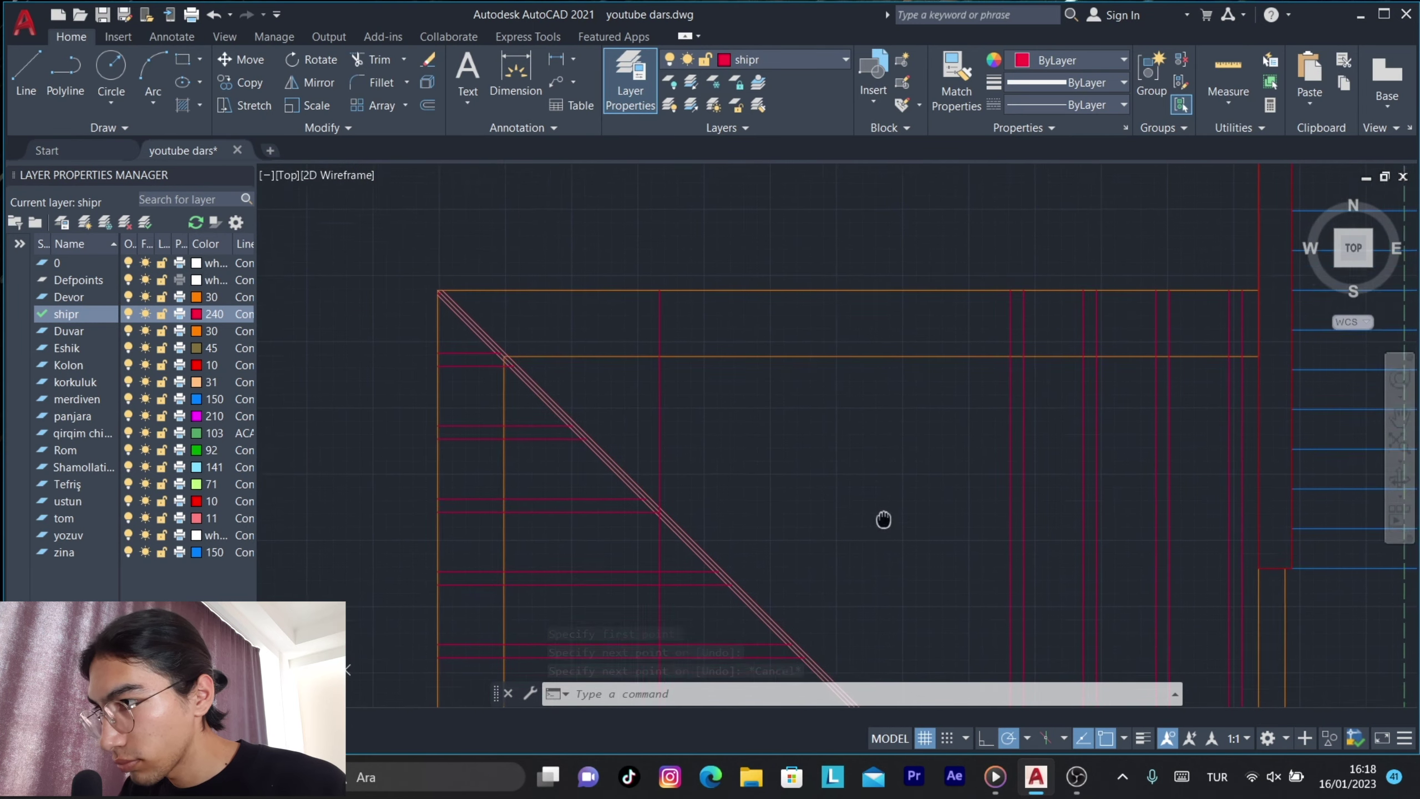
middle_click_drag(885, 482, 999, 381)
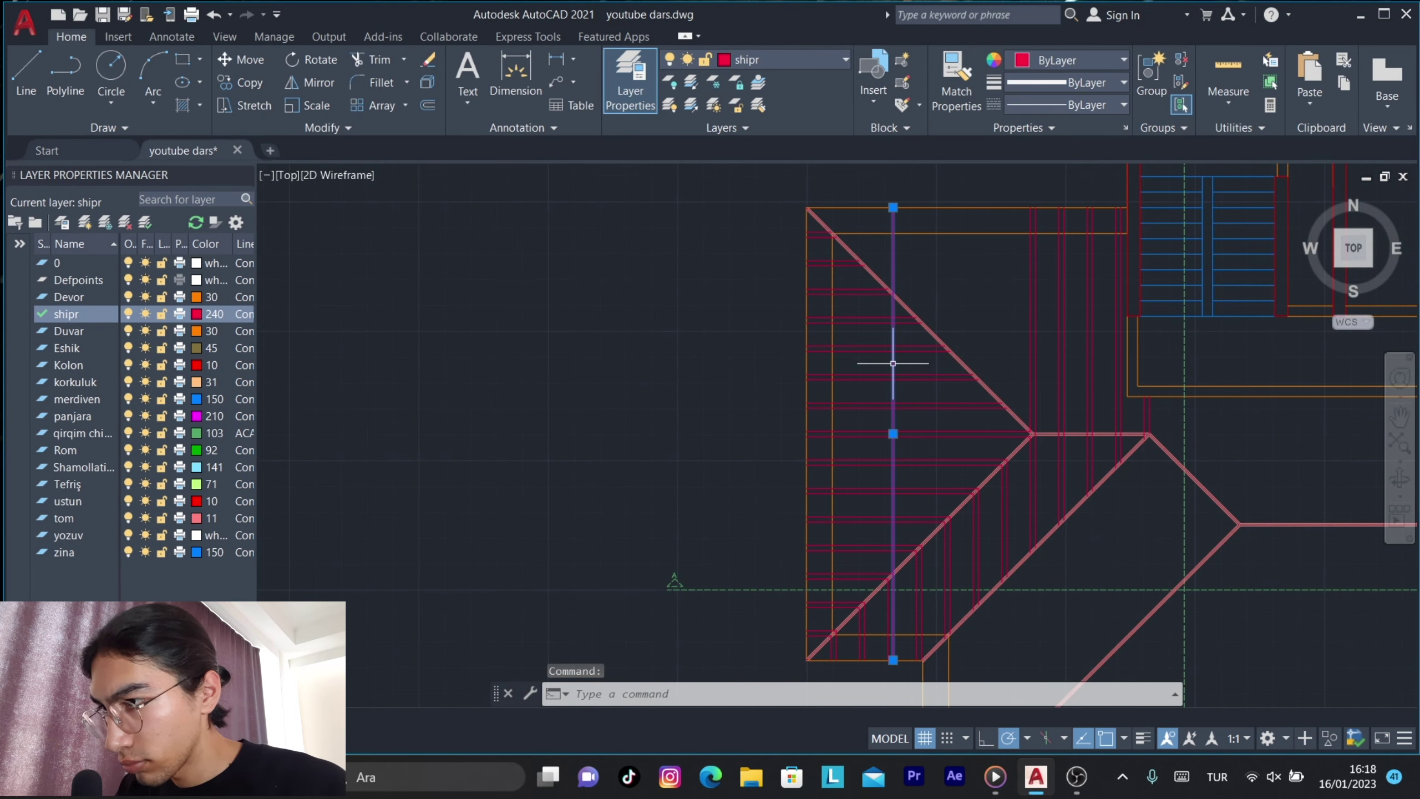
Try starting another rafter line at the diagonal hip corner, cancelling the unfinished attempts.
type("l")
key("Return")
scroll(856, 470, "up", 5)
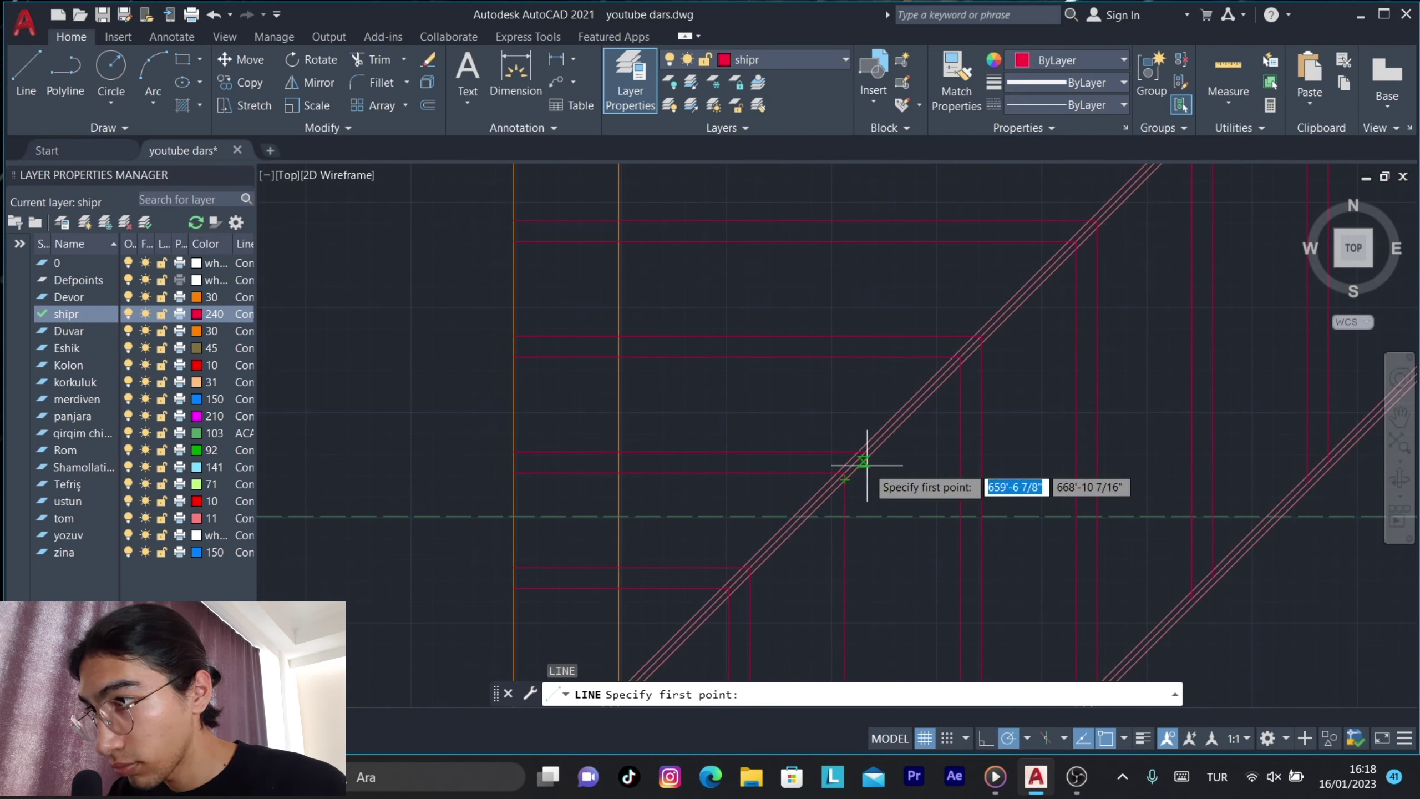
scroll(856, 476, "up", 2)
left_click(886, 382)
scroll(892, 503, "down", 3)
scroll(894, 558, "up", 3)
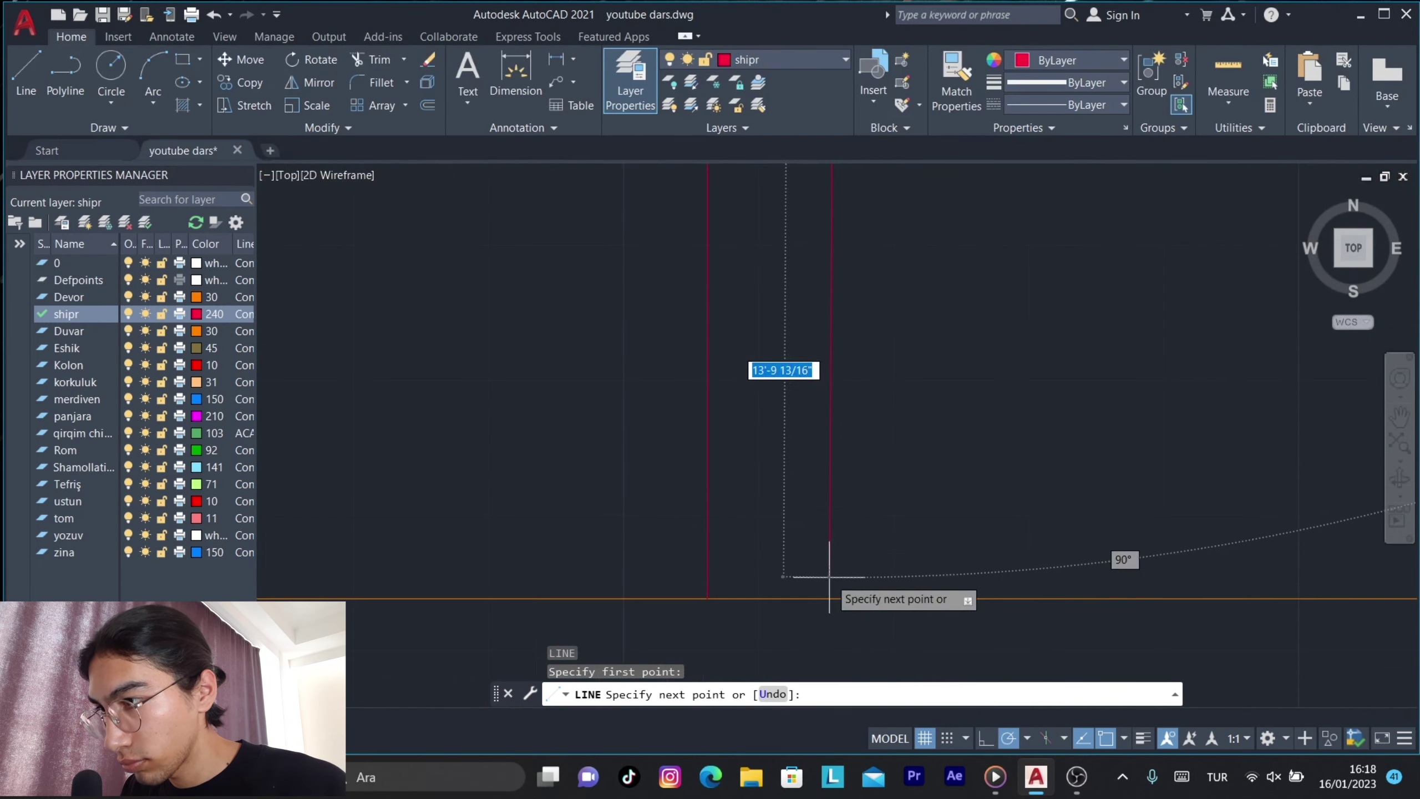
key("Escape")
scroll(842, 600, "down", 3)
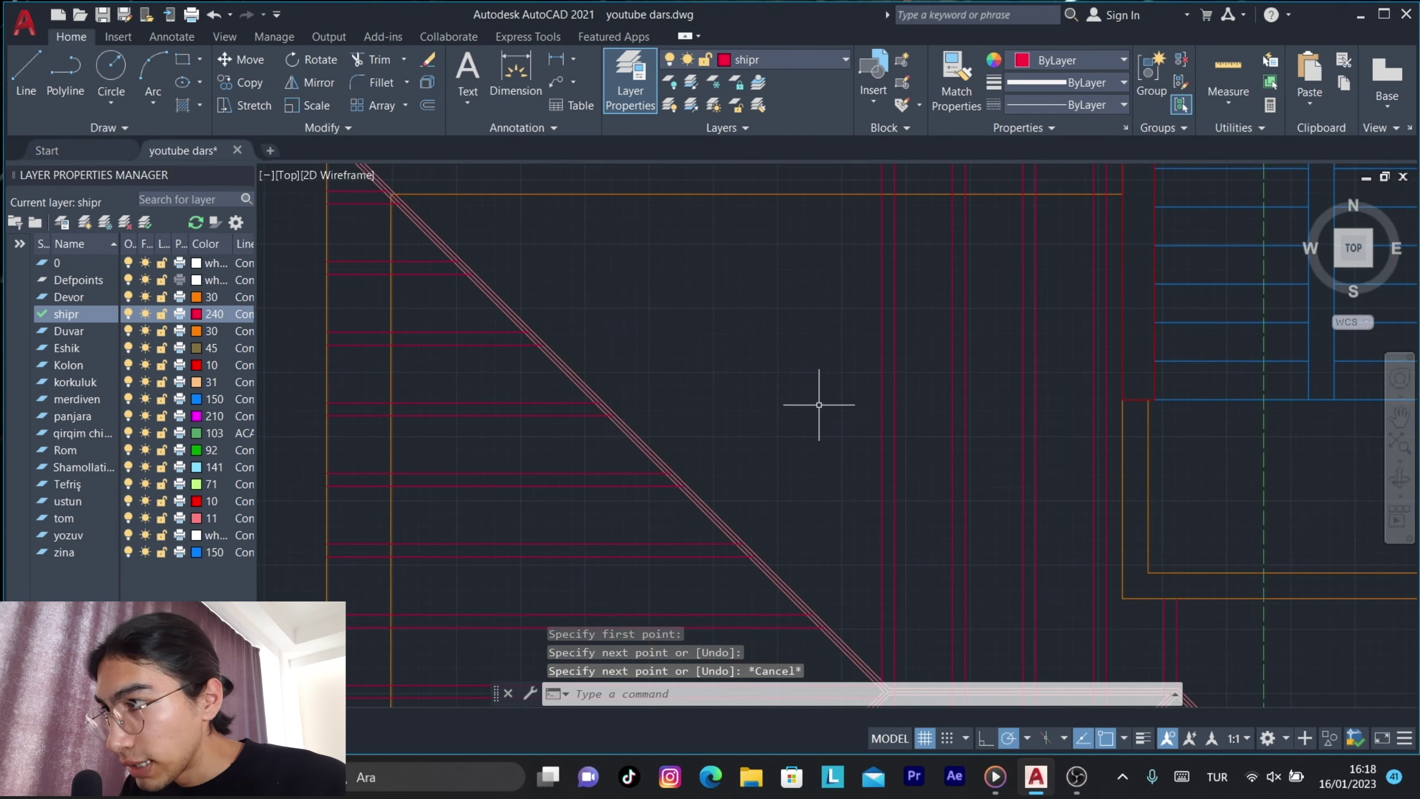
left_click(1059, 412)
scroll(802, 402, "up", 2)
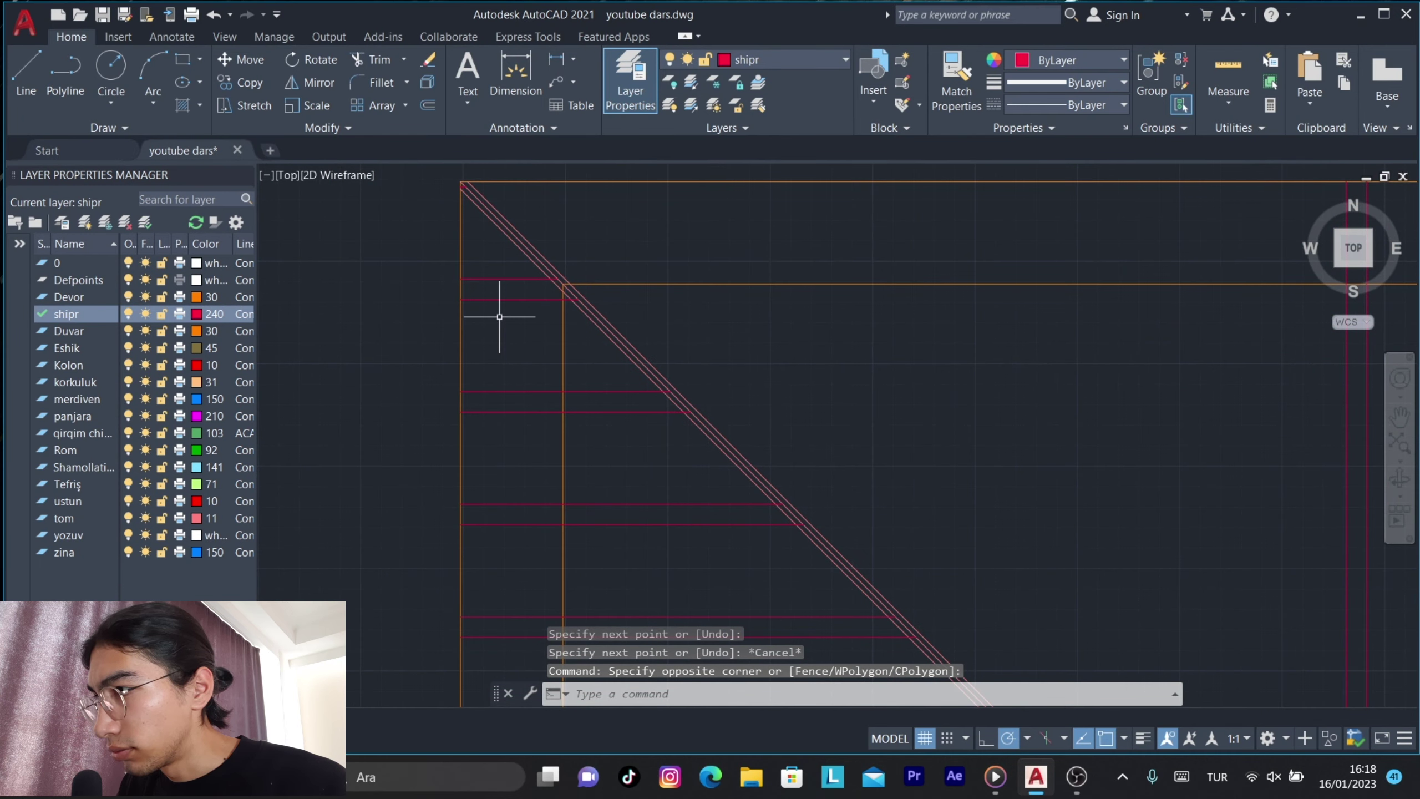
left_click(522, 330)
key("Escape")
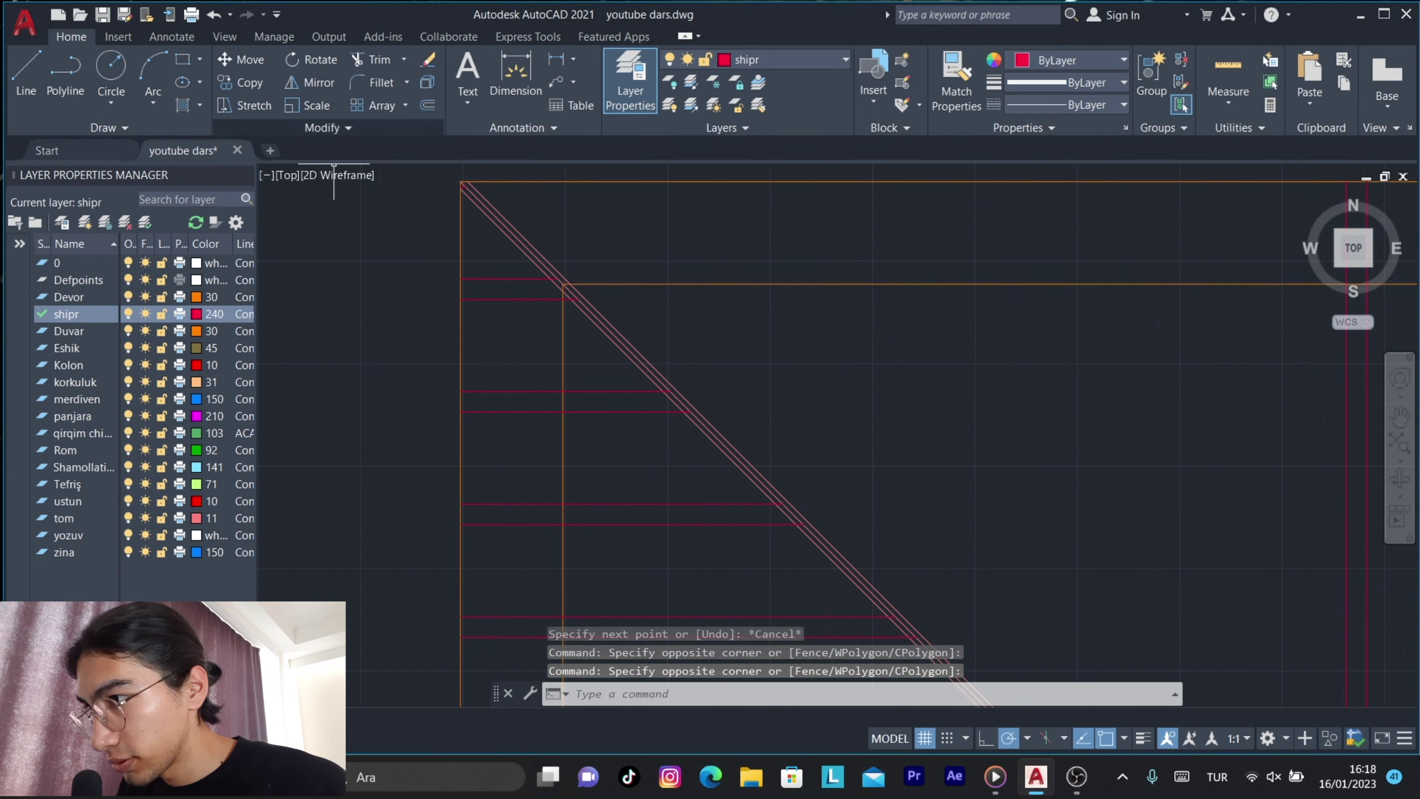
Draw the second short rafter from where a rafter meets the hip up to the roof's top edge.
type("l")
key("Return")
scroll(777, 412, "up", 2)
left_click(769, 614)
scroll(768, 407, "down", 3)
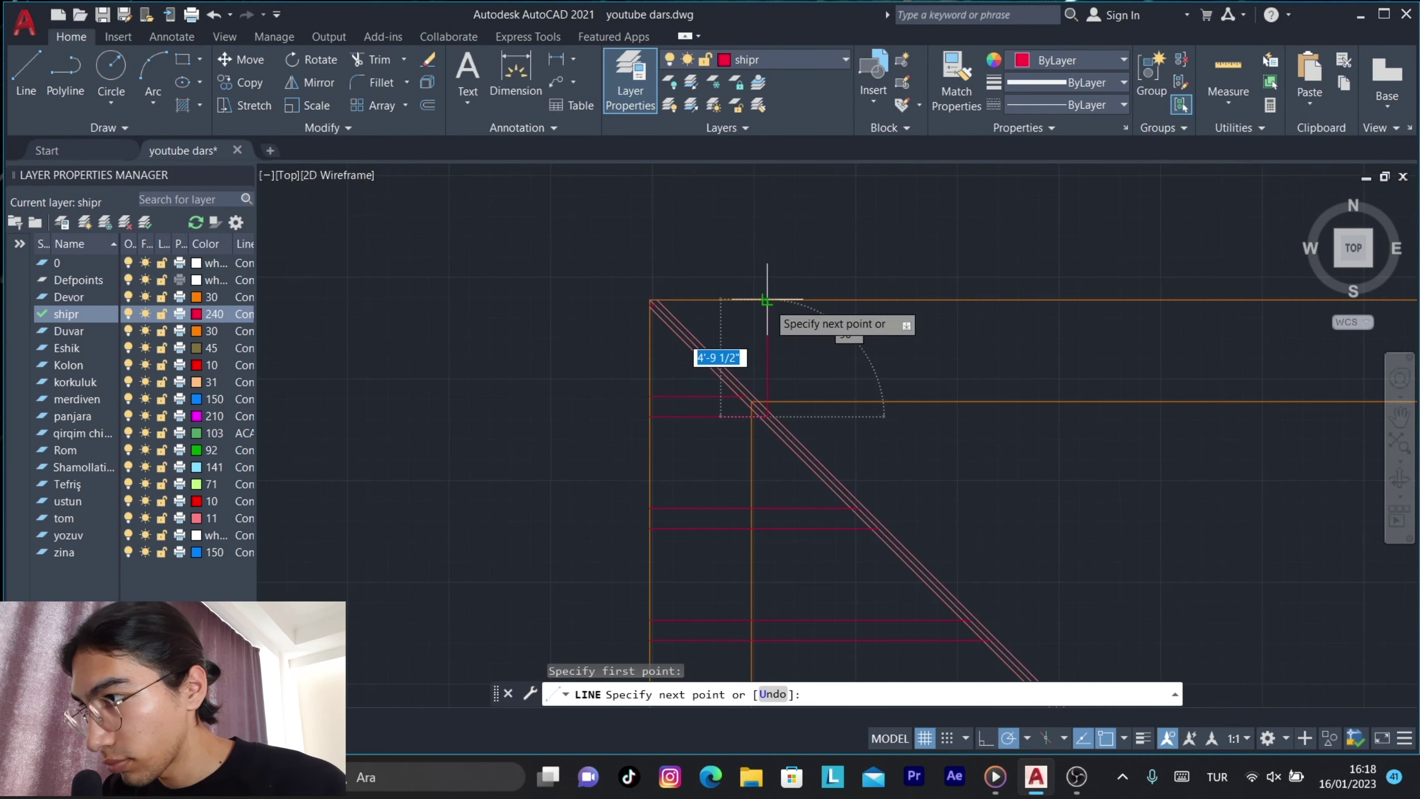
key("Escape")
key("Return")
scroll(752, 409, "up", 3)
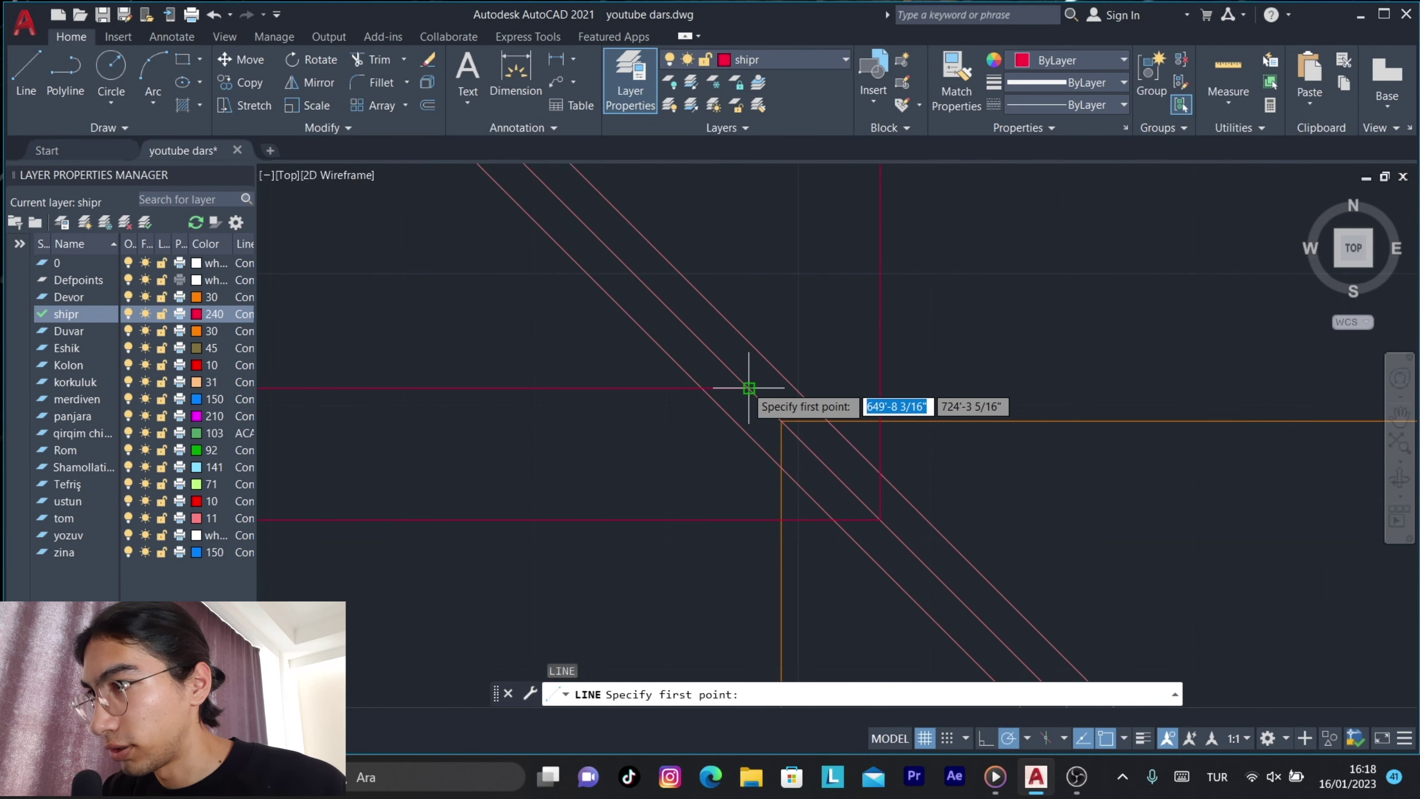
left_click(749, 388)
scroll(749, 388, "down", 2)
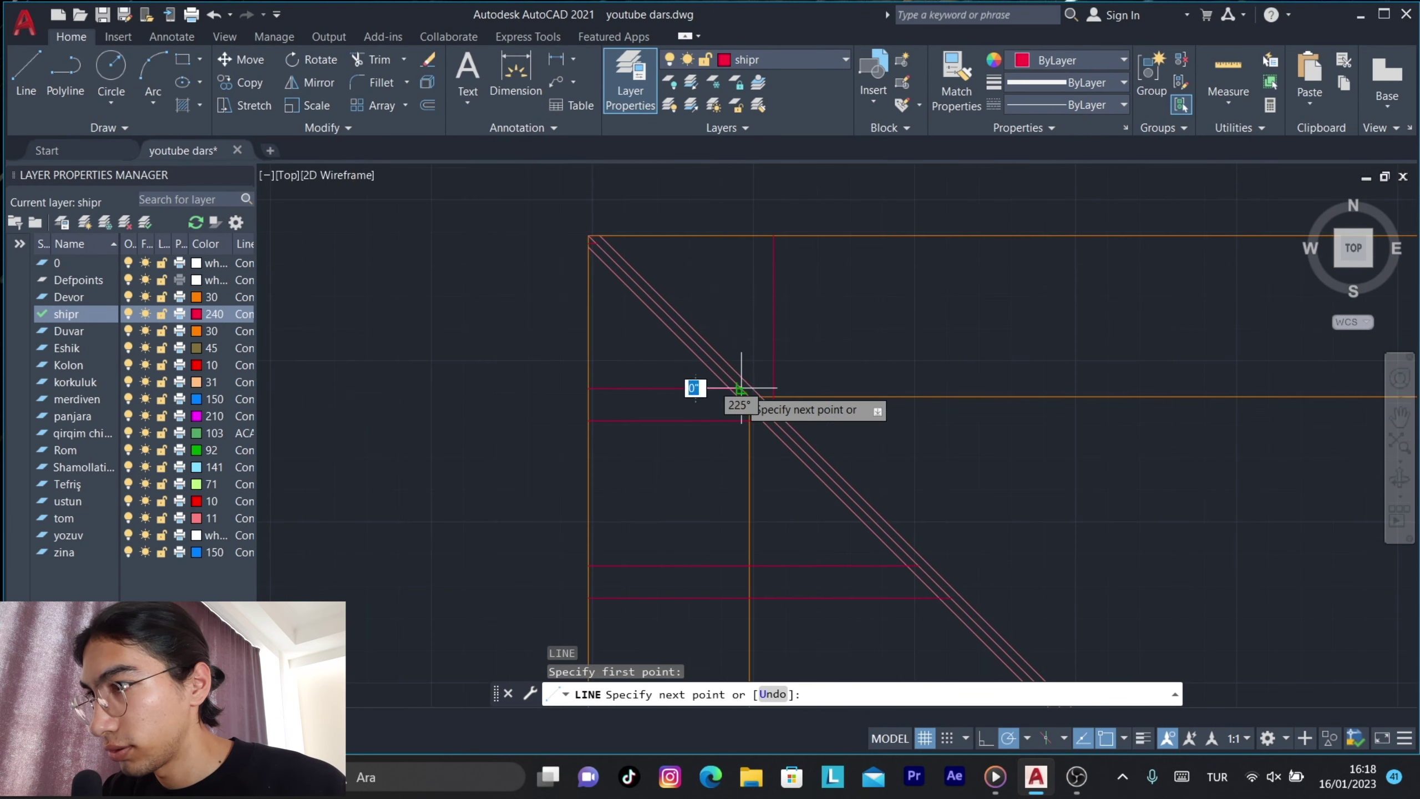
left_click(741, 236)
key("Return")
scroll(754, 326, "down", 2)
left_click(778, 341)
Copy the selected short rafter pair to four points along the upper-left hip line.
left_click(736, 297)
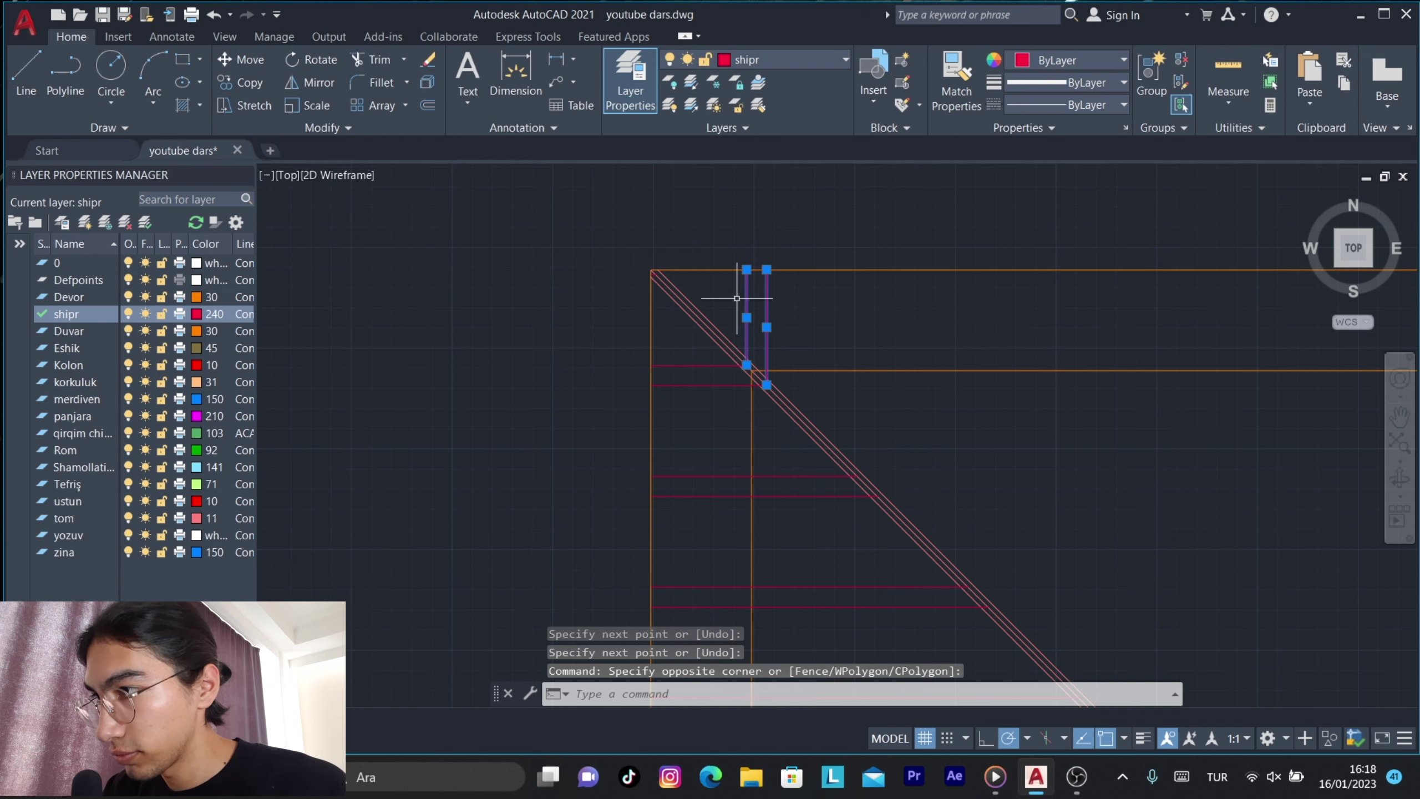
type("co")
key("Return")
scroll(755, 375, "up", 2)
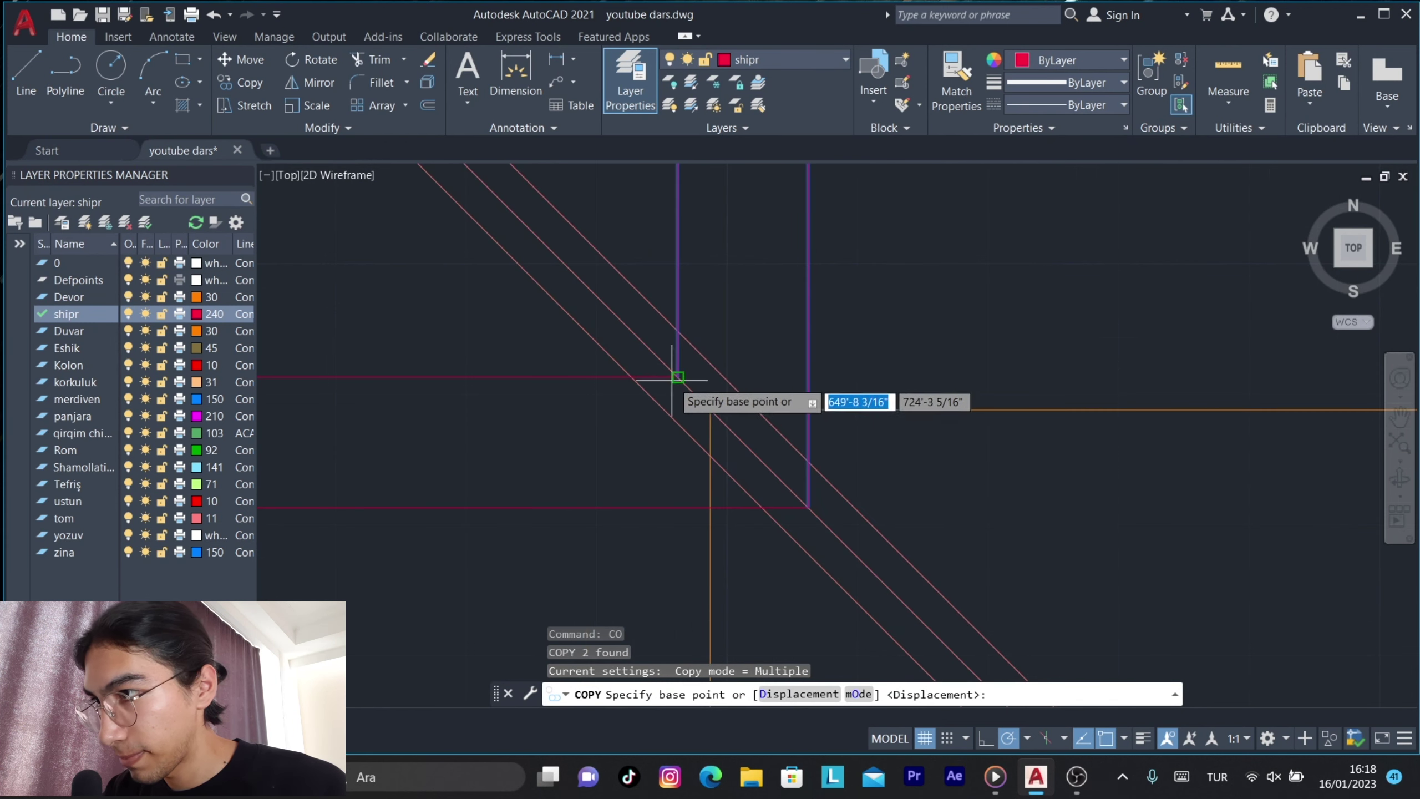
left_click(675, 387)
scroll(837, 263, "up", 2)
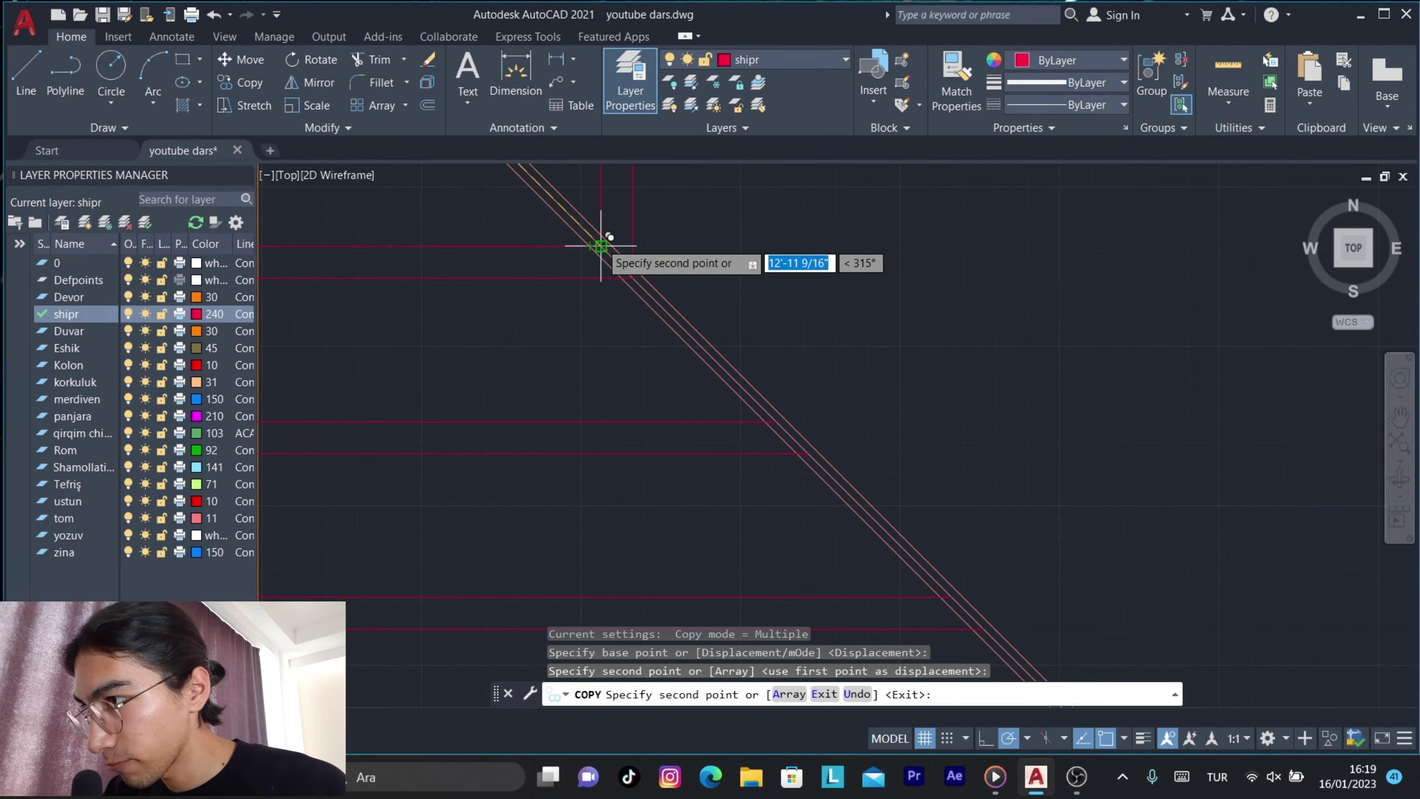
left_click(602, 239)
left_click(479, 199)
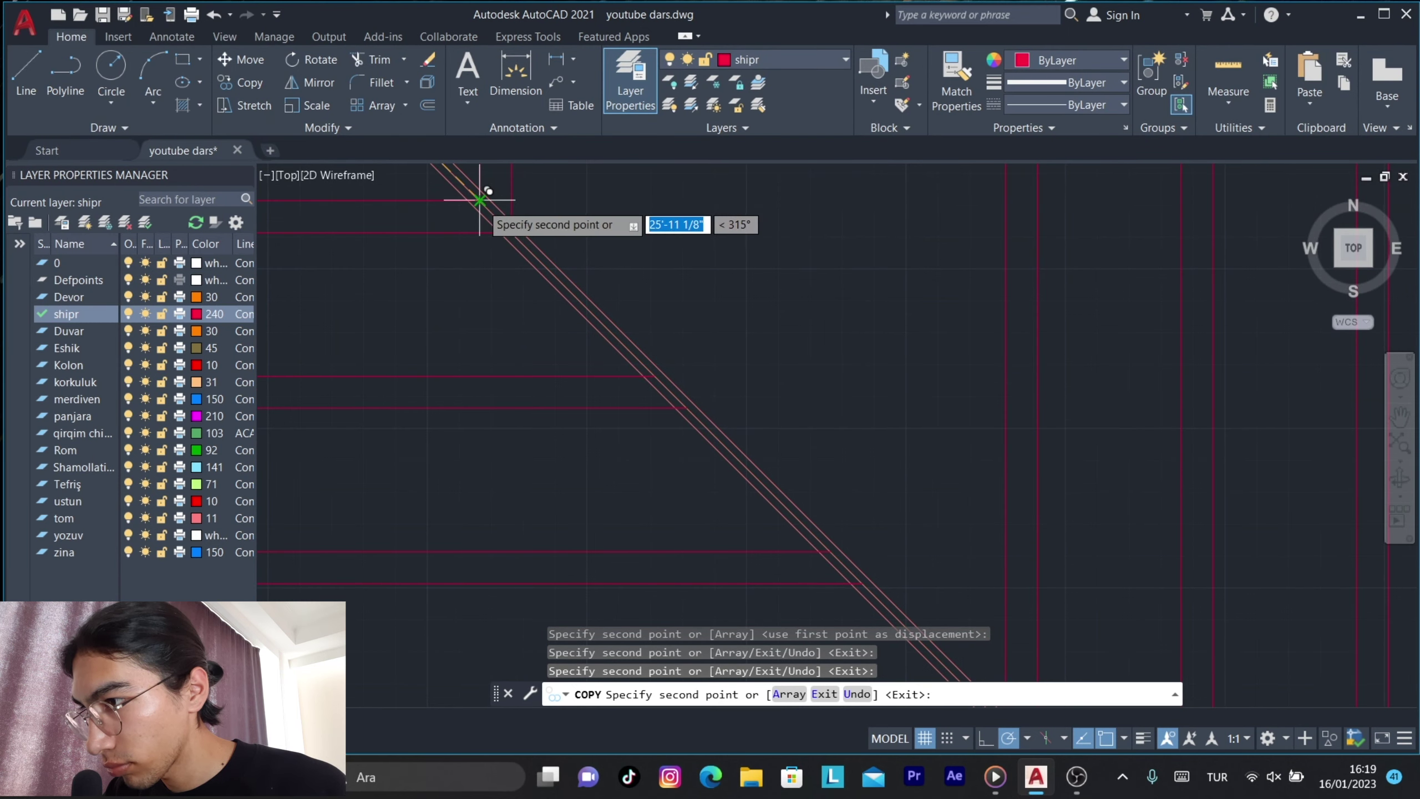
left_click(654, 376)
left_click(831, 552)
scroll(801, 238, "down", 3)
key("Return")
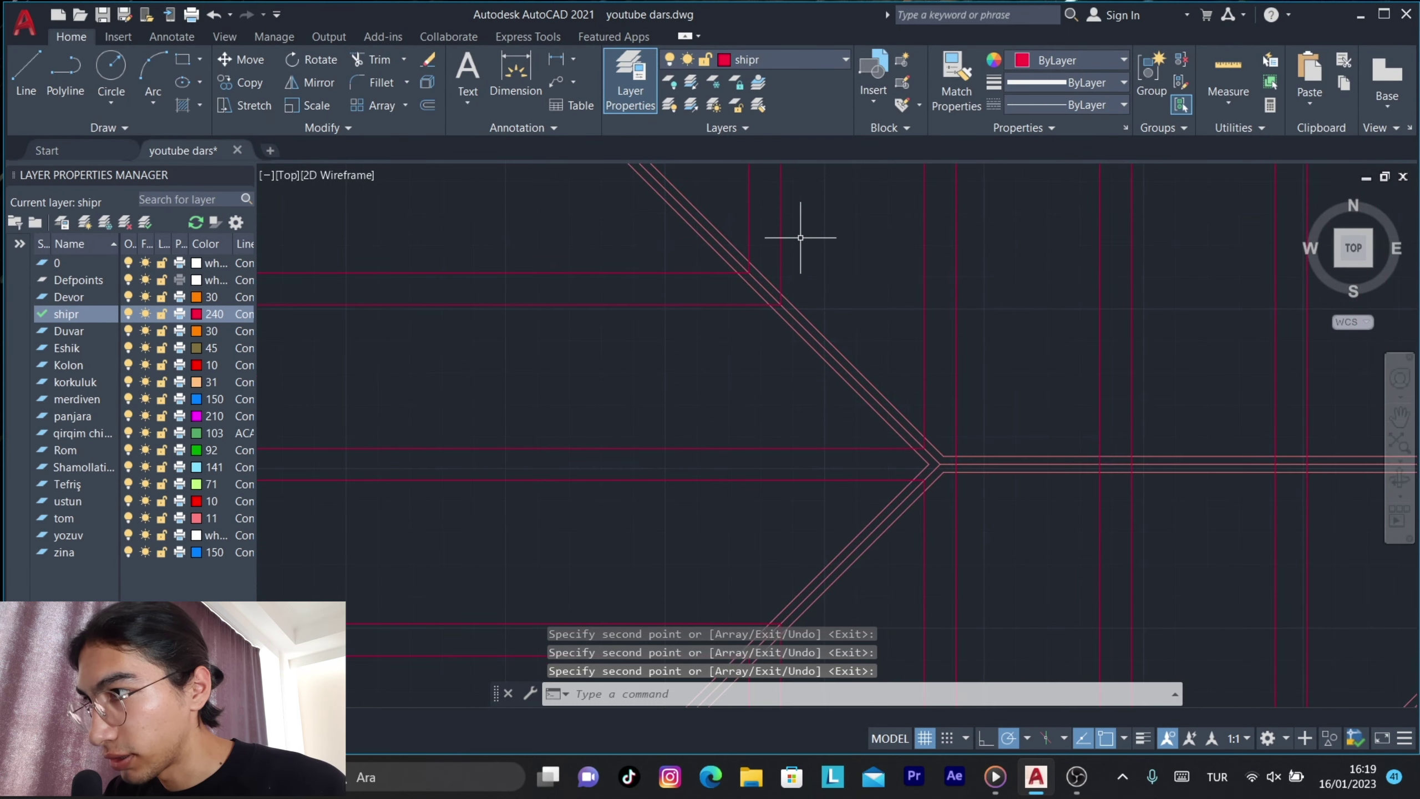
scroll(831, 285, "up", 2)
scroll(869, 297, "up", 2)
type("ex")
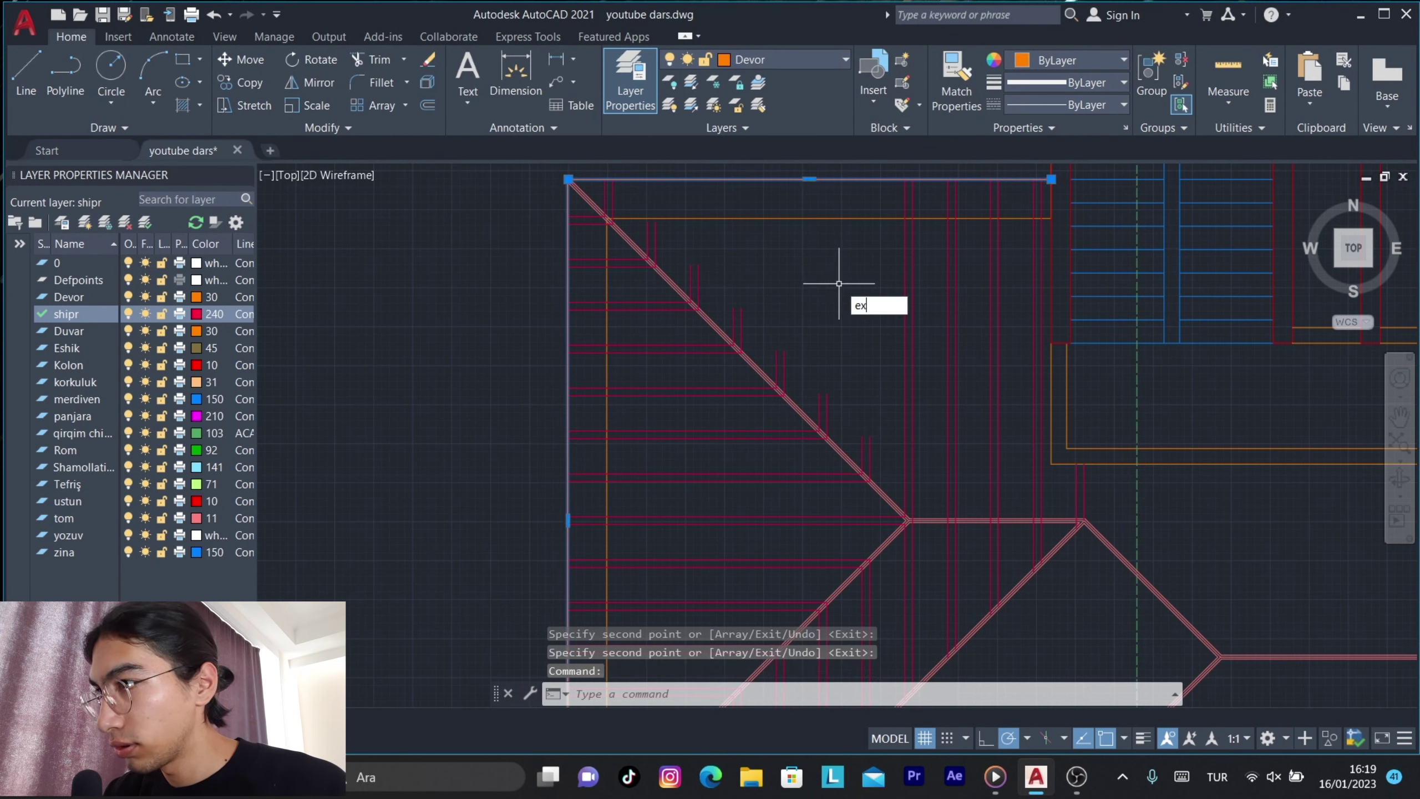
key("Return")
left_click(882, 461)
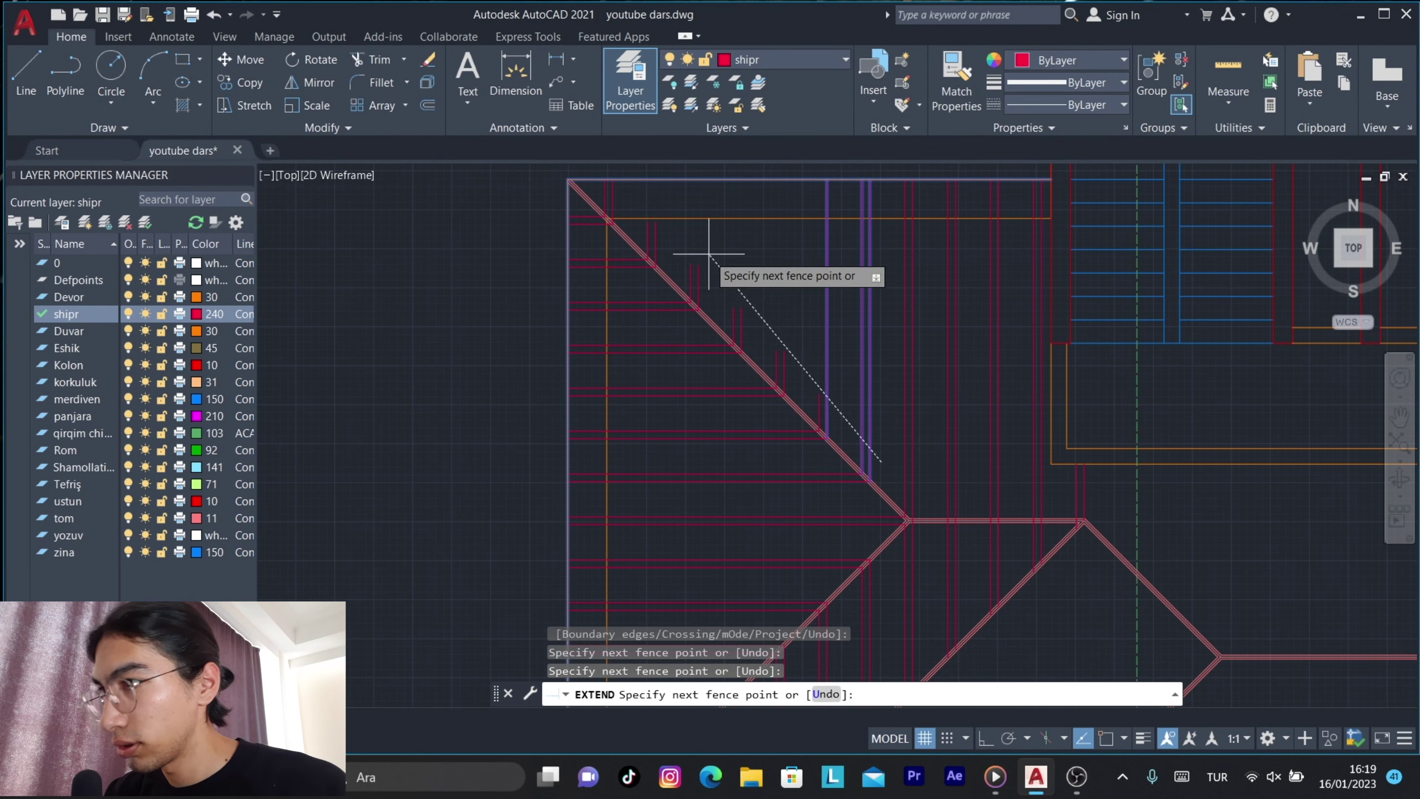
left_click(648, 229)
key("Return")
key("Return")
scroll(634, 202, "down", 2)
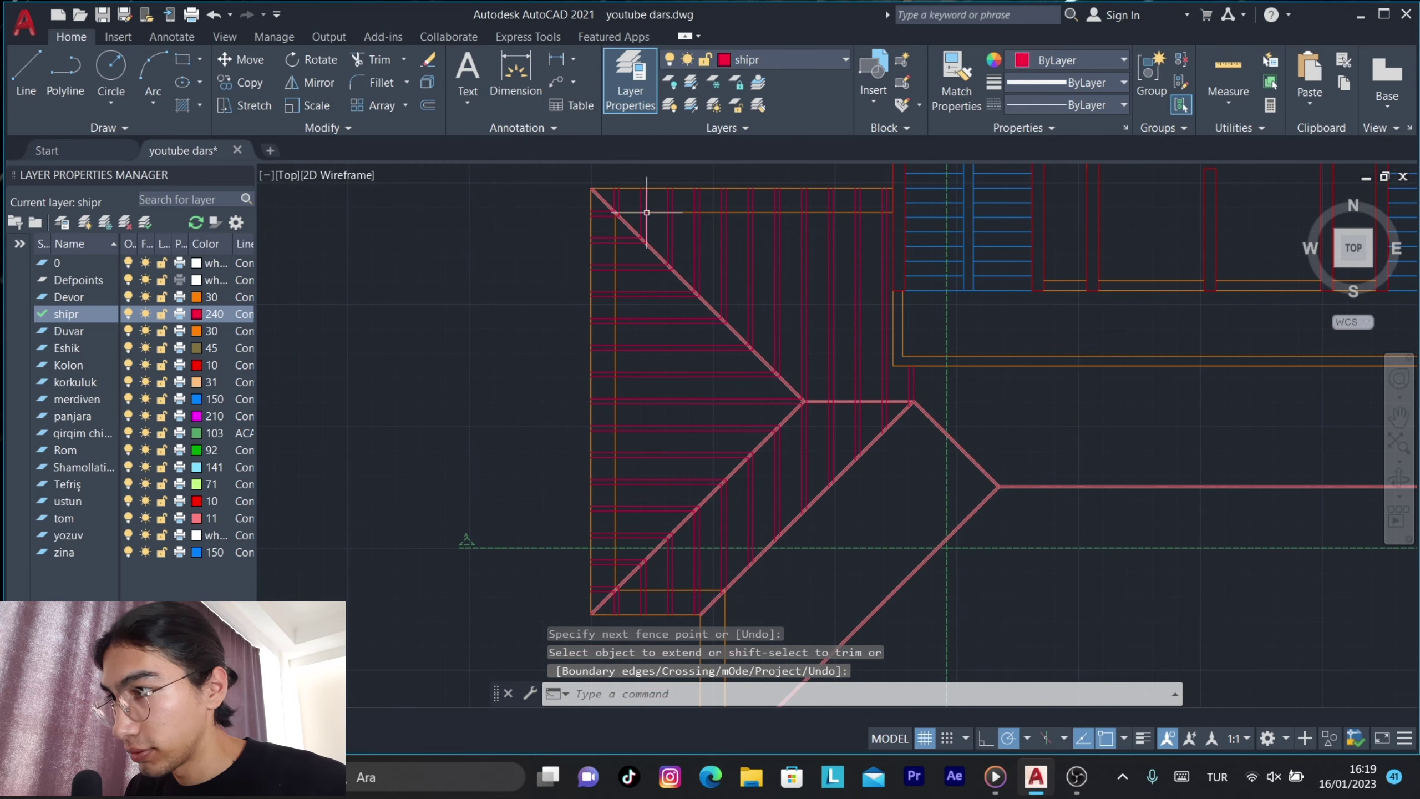
scroll(685, 222, "up", 1)
scroll(849, 318, "up", 2)
scroll(831, 337, "up", 1)
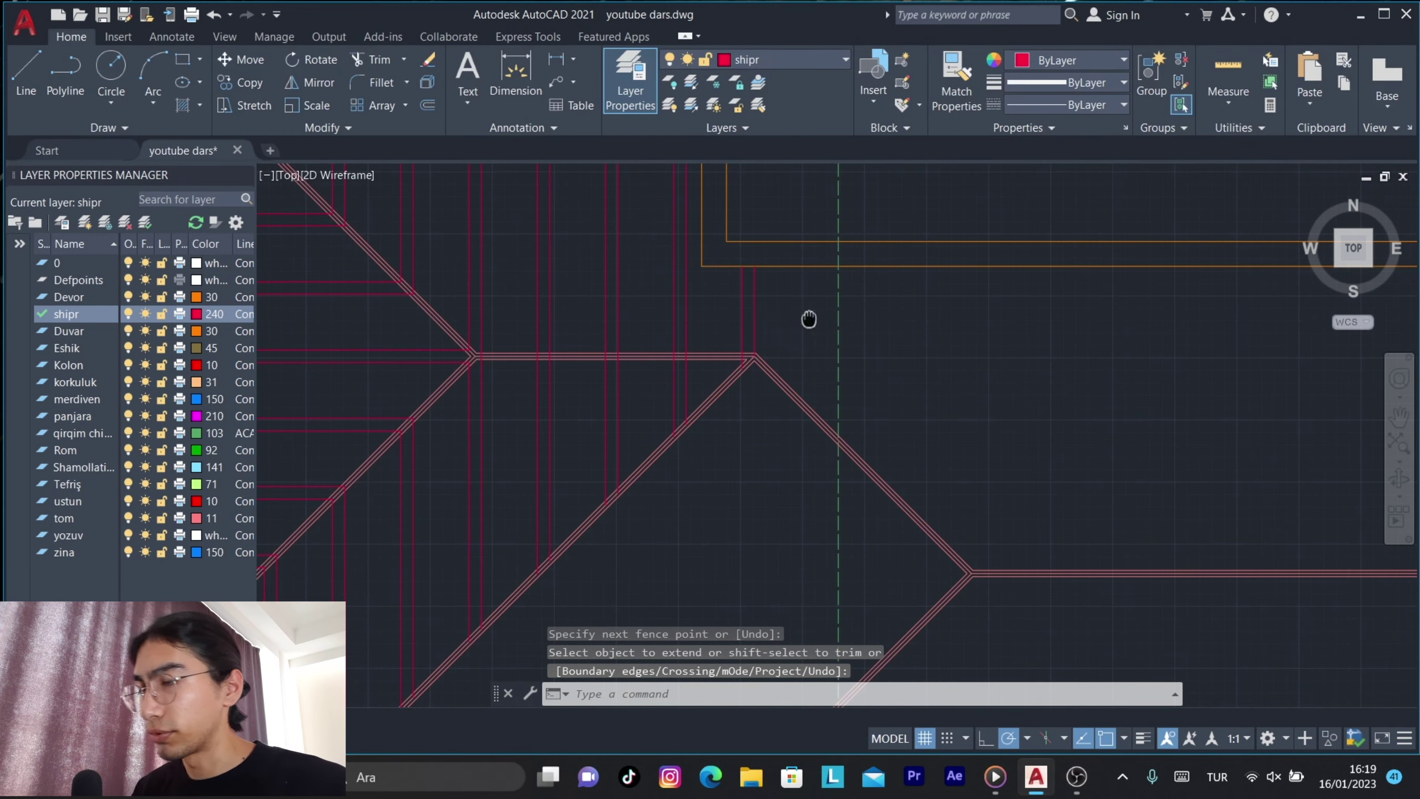
middle_click_drag(809, 319, 763, 310)
left_click(718, 335)
left_click(673, 293)
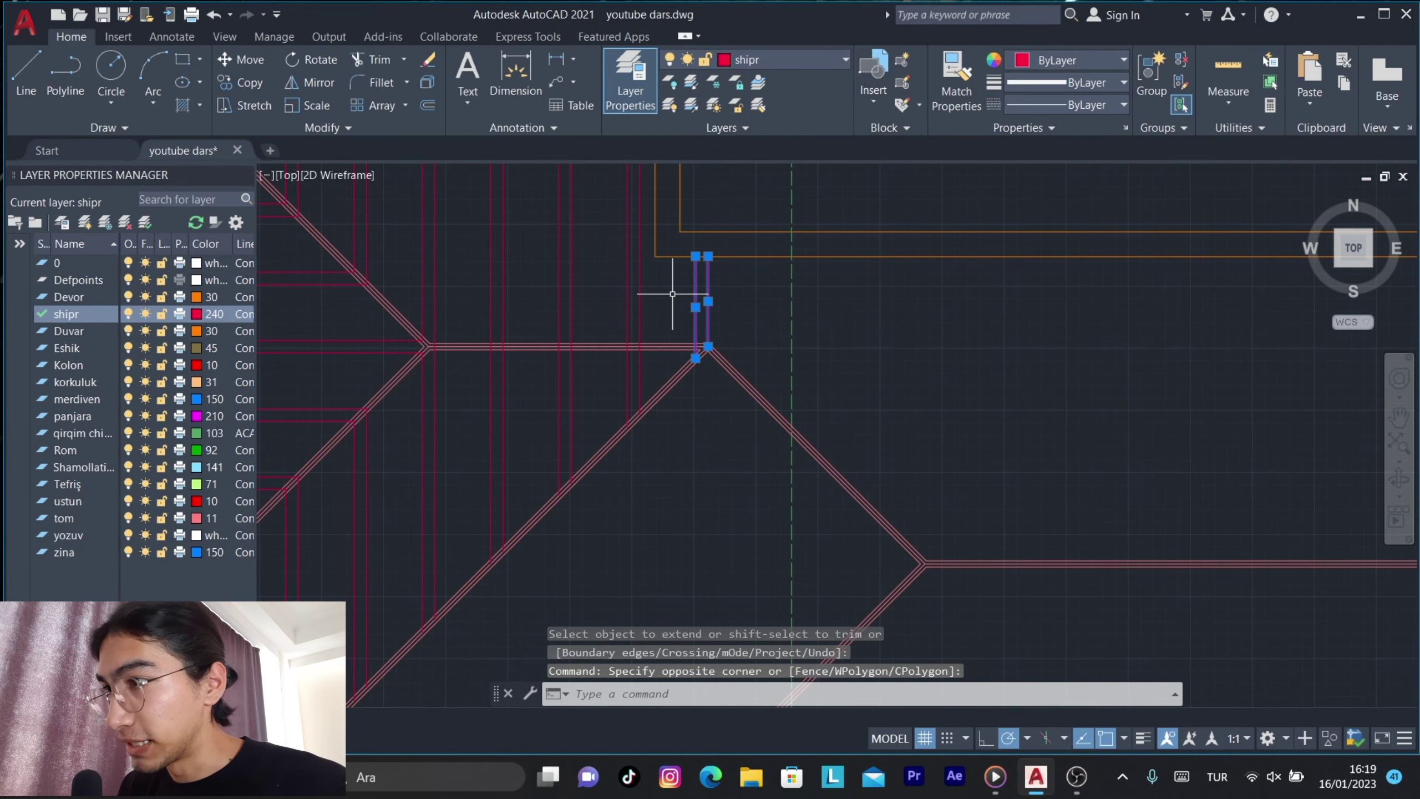
key("Escape")
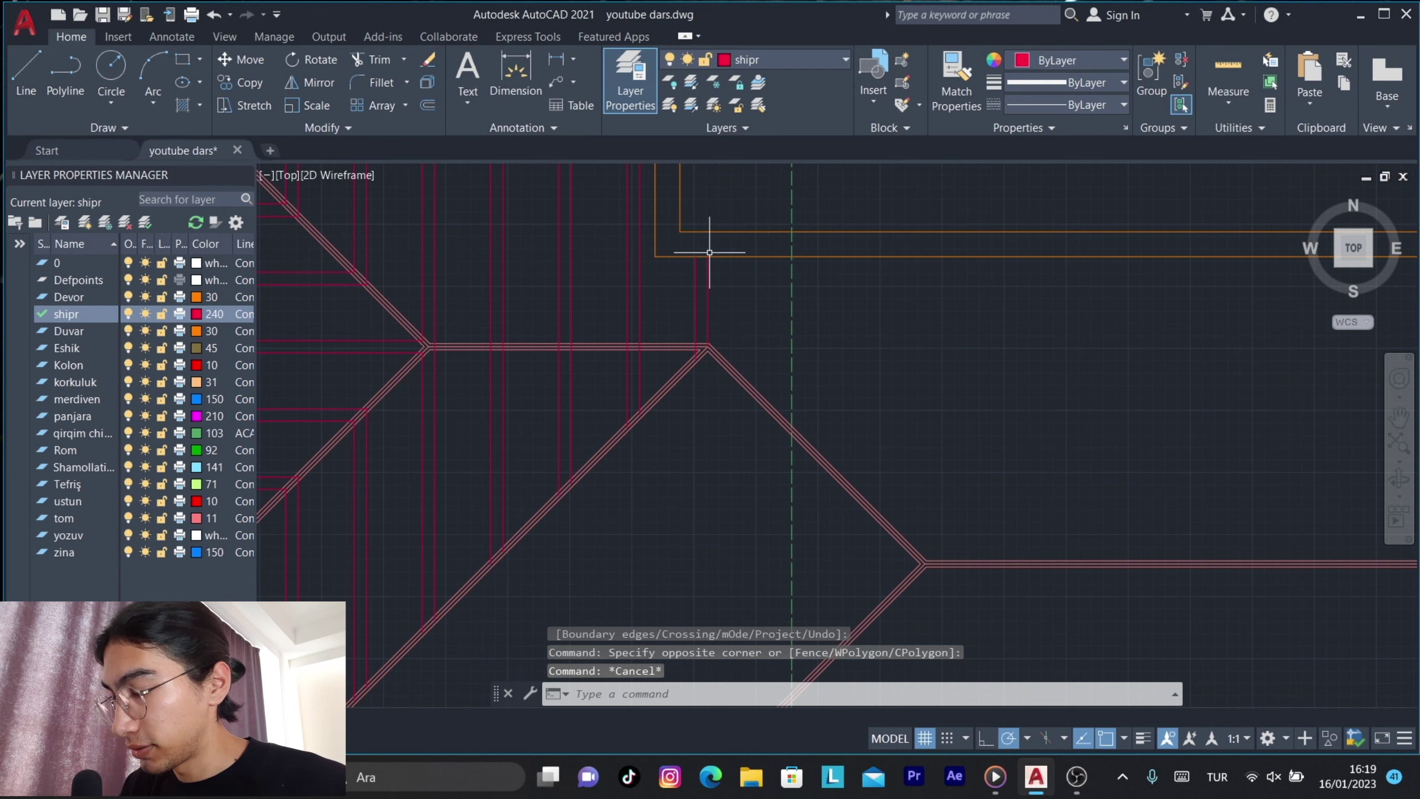
left_click(735, 256)
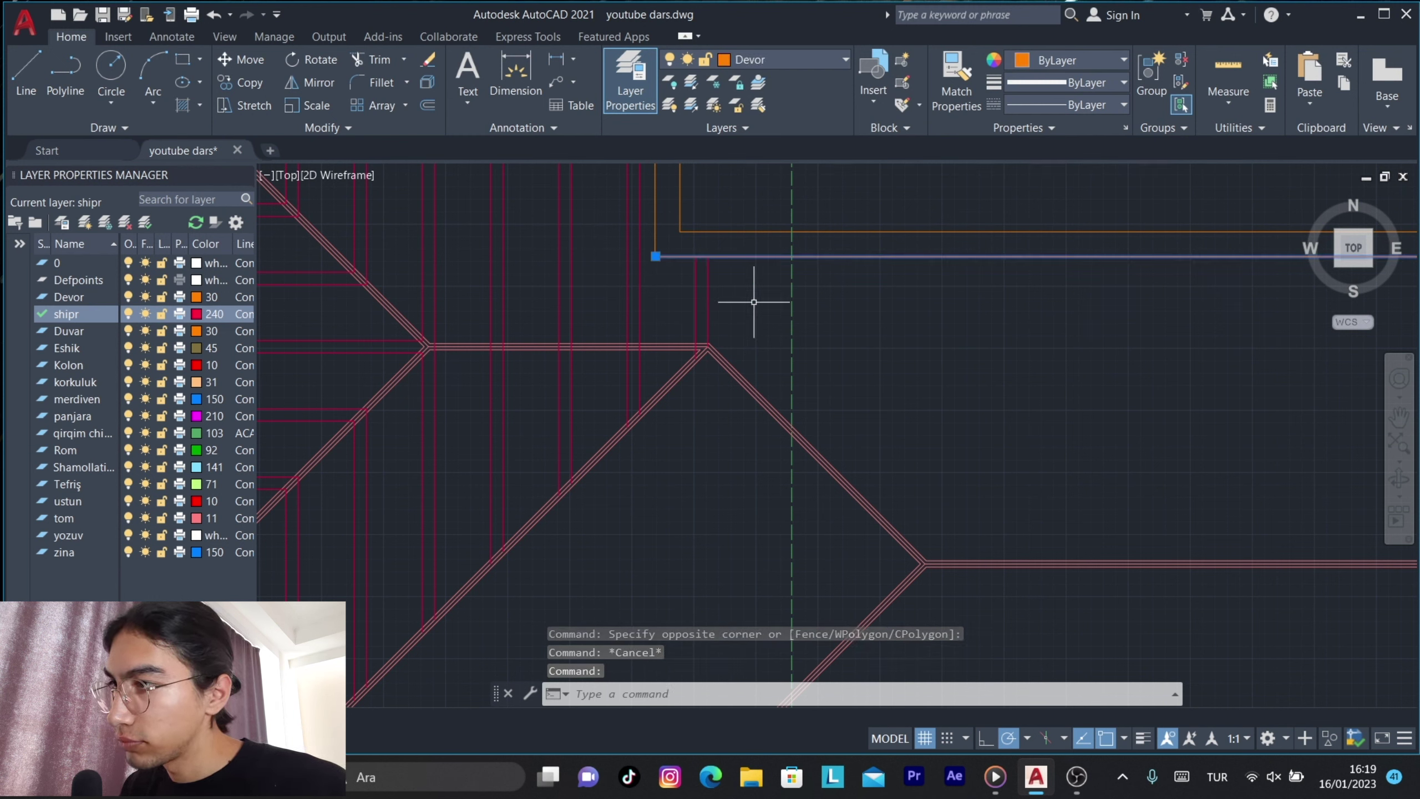
Offset two rafter lines 55 units to the right.
key("Escape")
type("o")
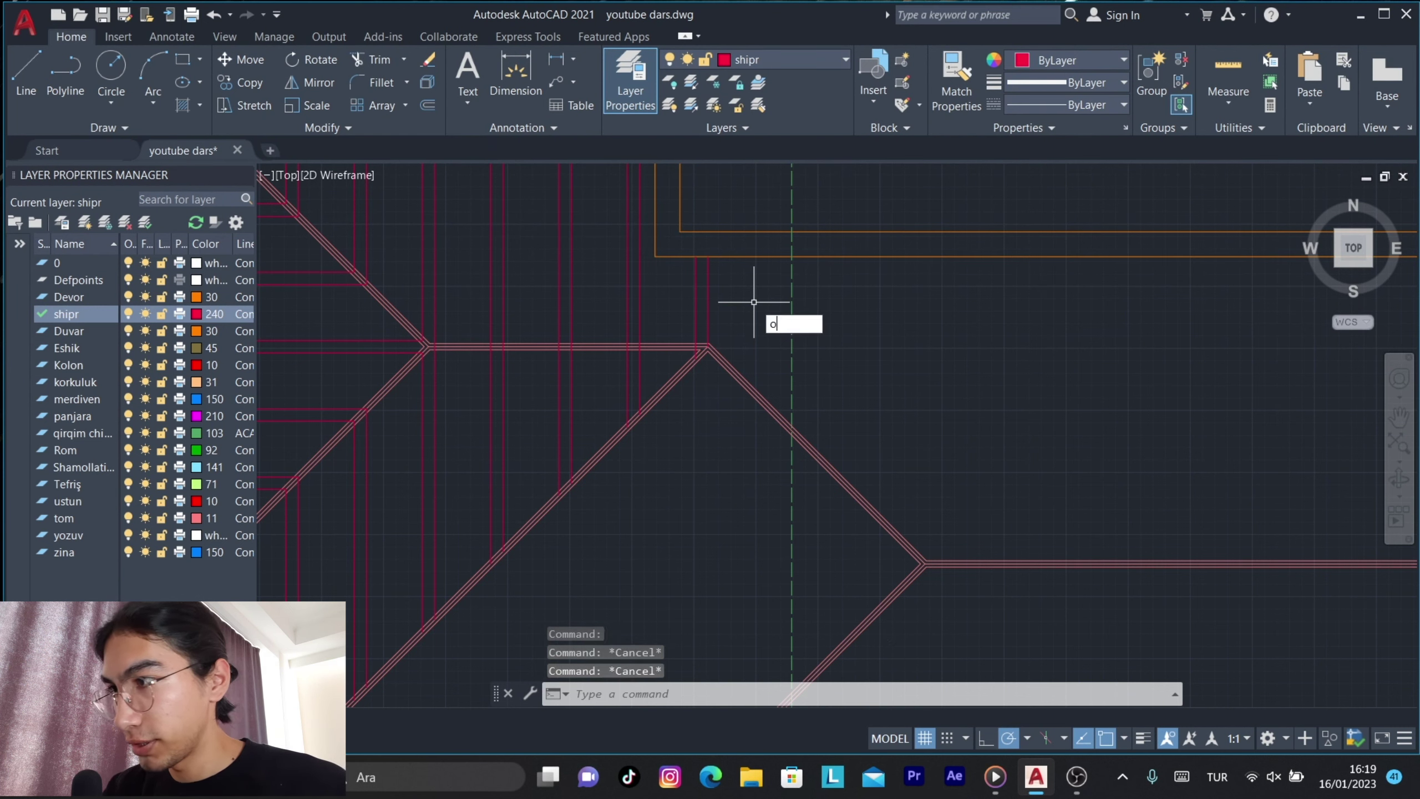
key("Return")
key("Return")
left_click(701, 288)
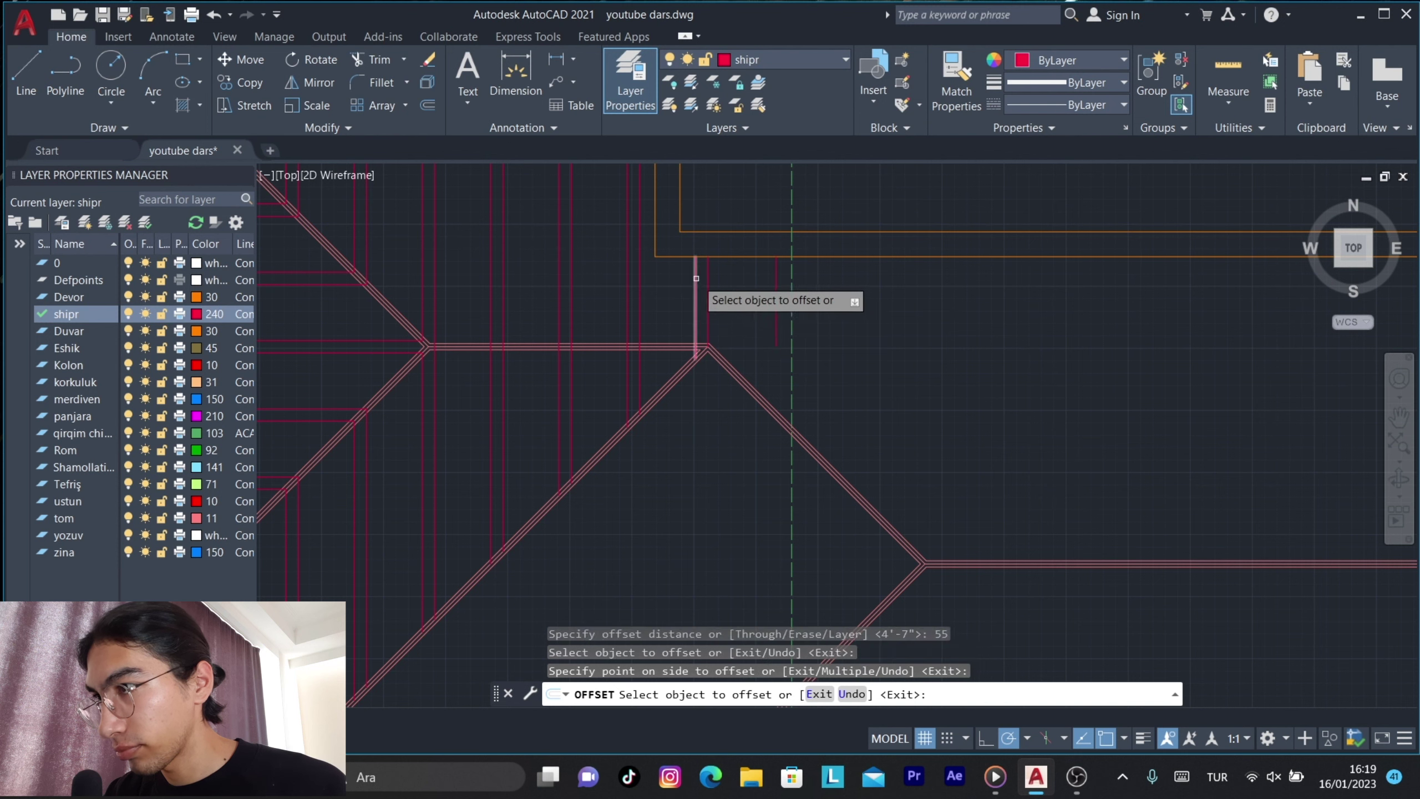
left_click(782, 299)
left_click(772, 291)
left_click(844, 279)
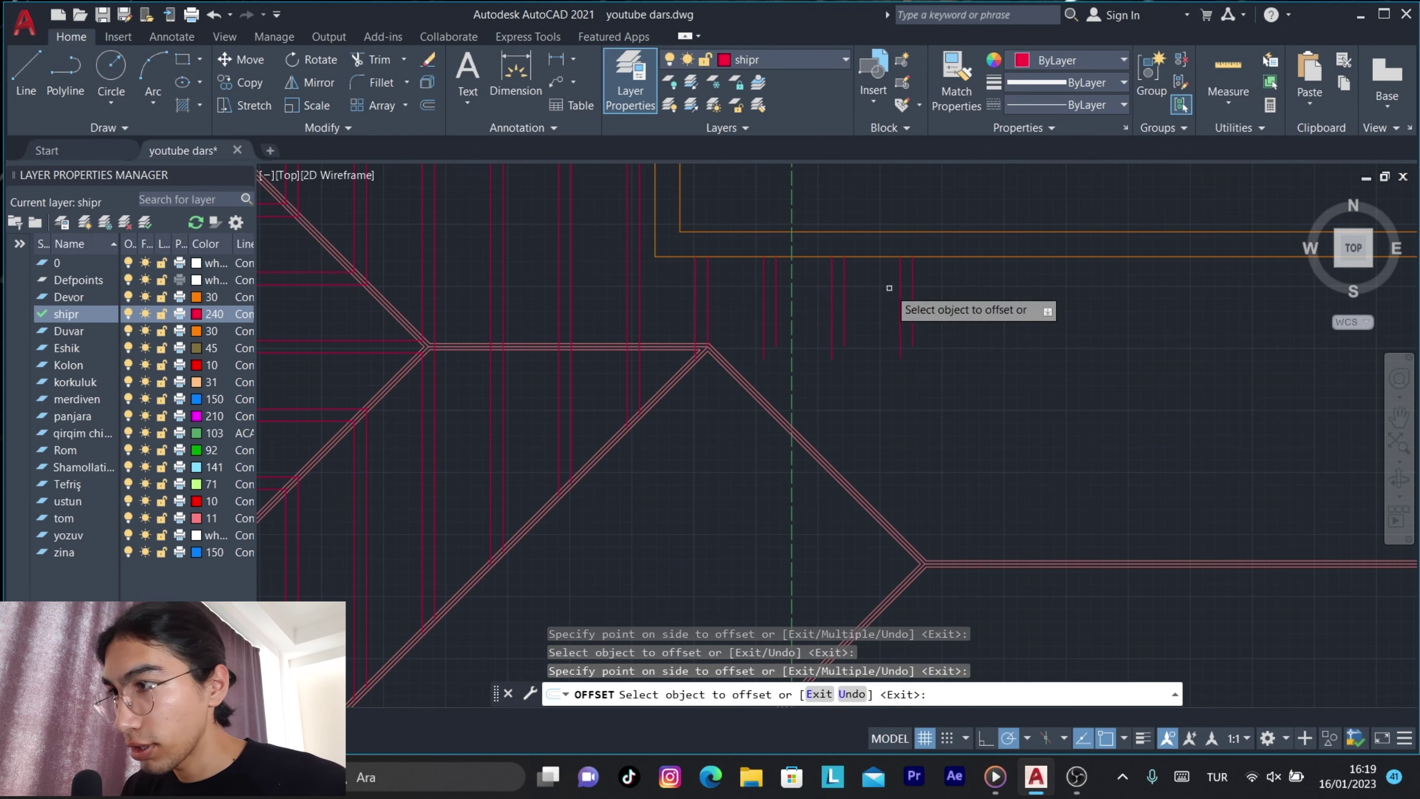
key("Escape")
Copy the six-rafter group, excluding the dashed centre line, to two further positions along the eave.
left_click(983, 390)
left_click(761, 264)
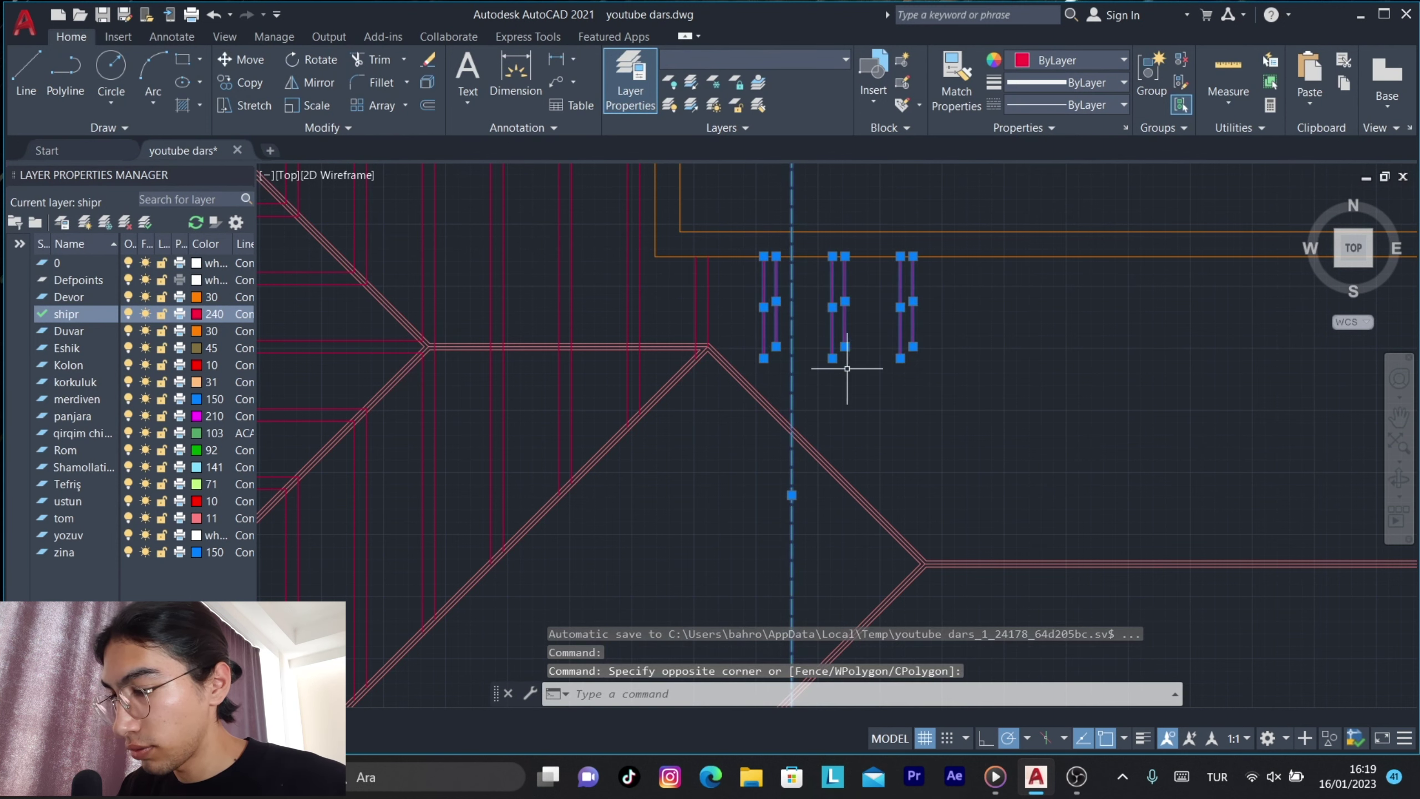
left_click(832, 390)
left_click(777, 384, "shift")
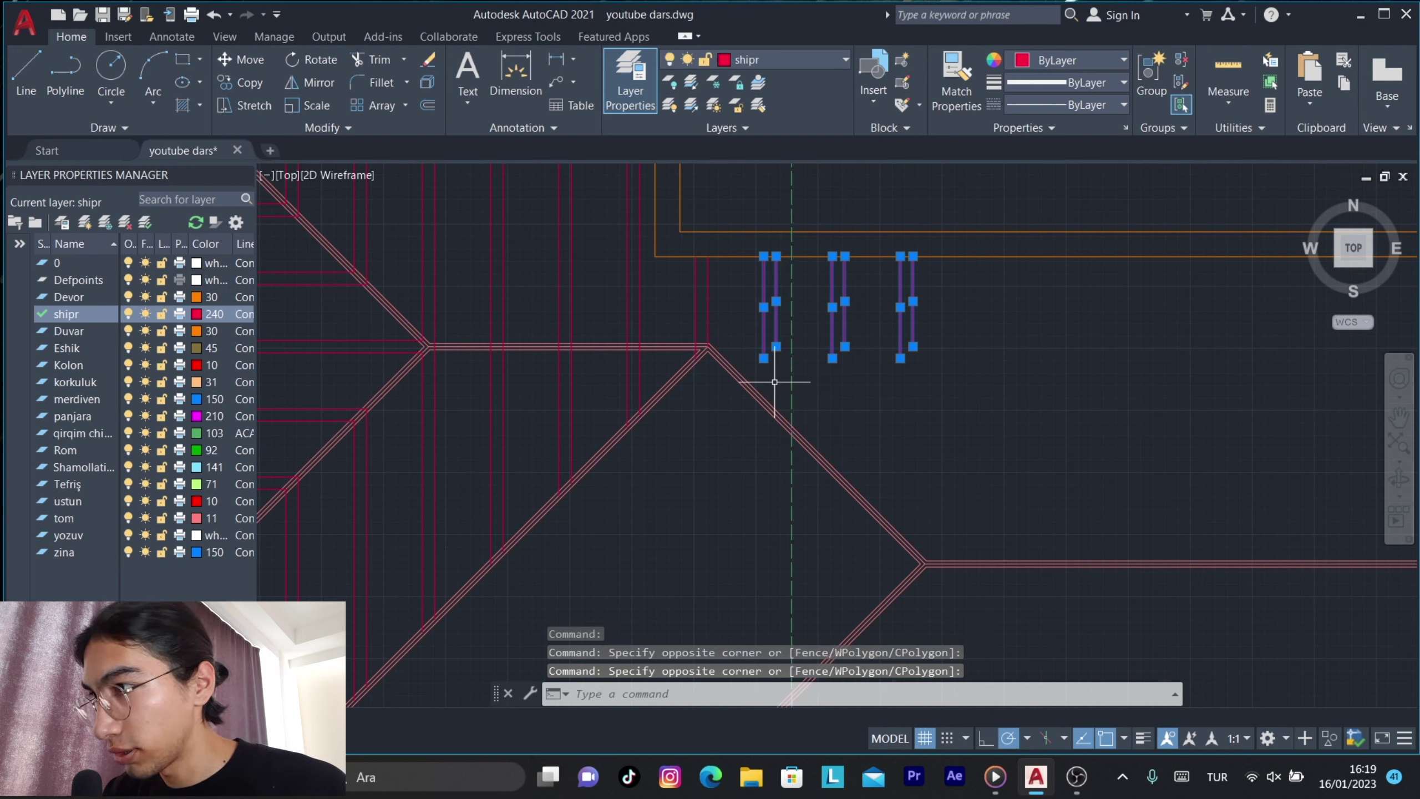
type("co")
key("Return")
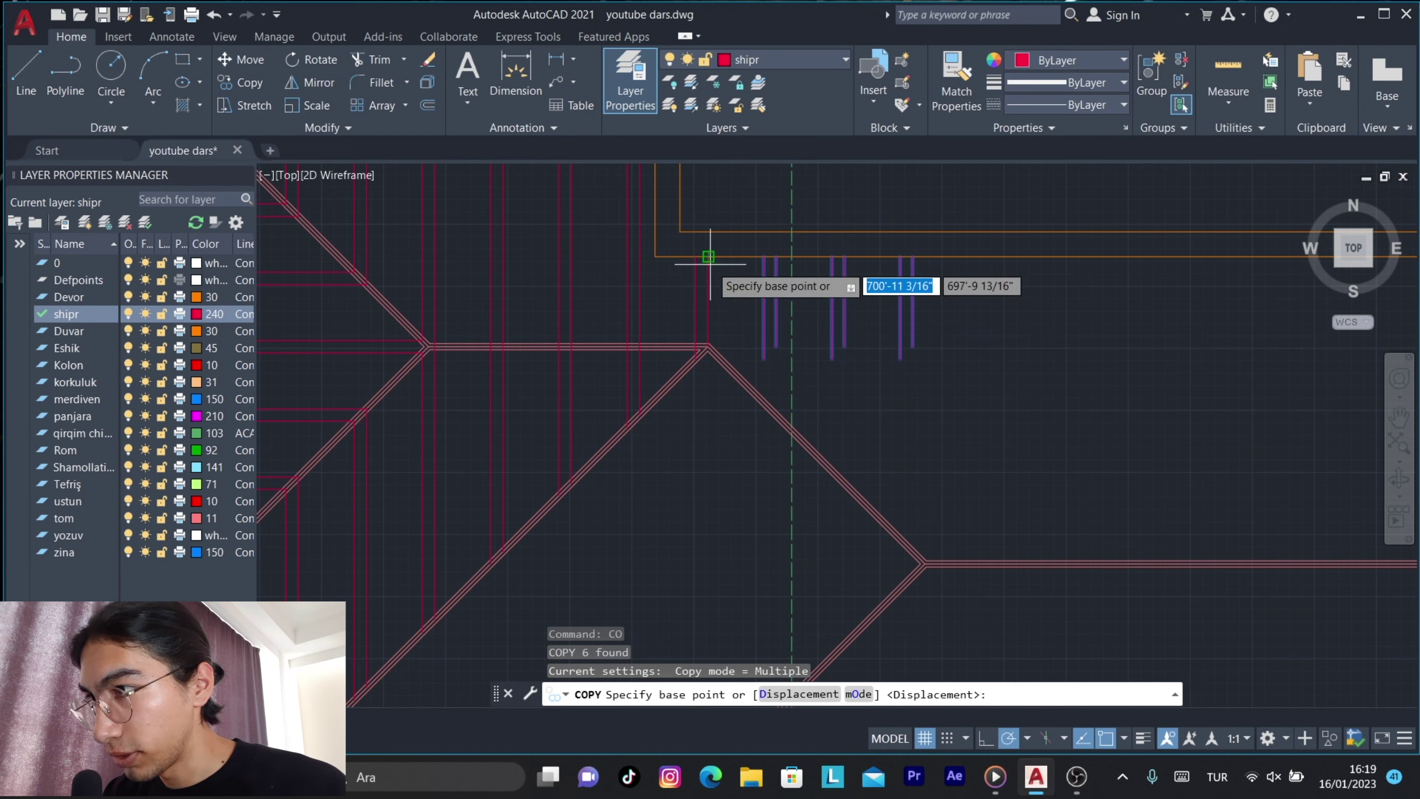
left_click(709, 258)
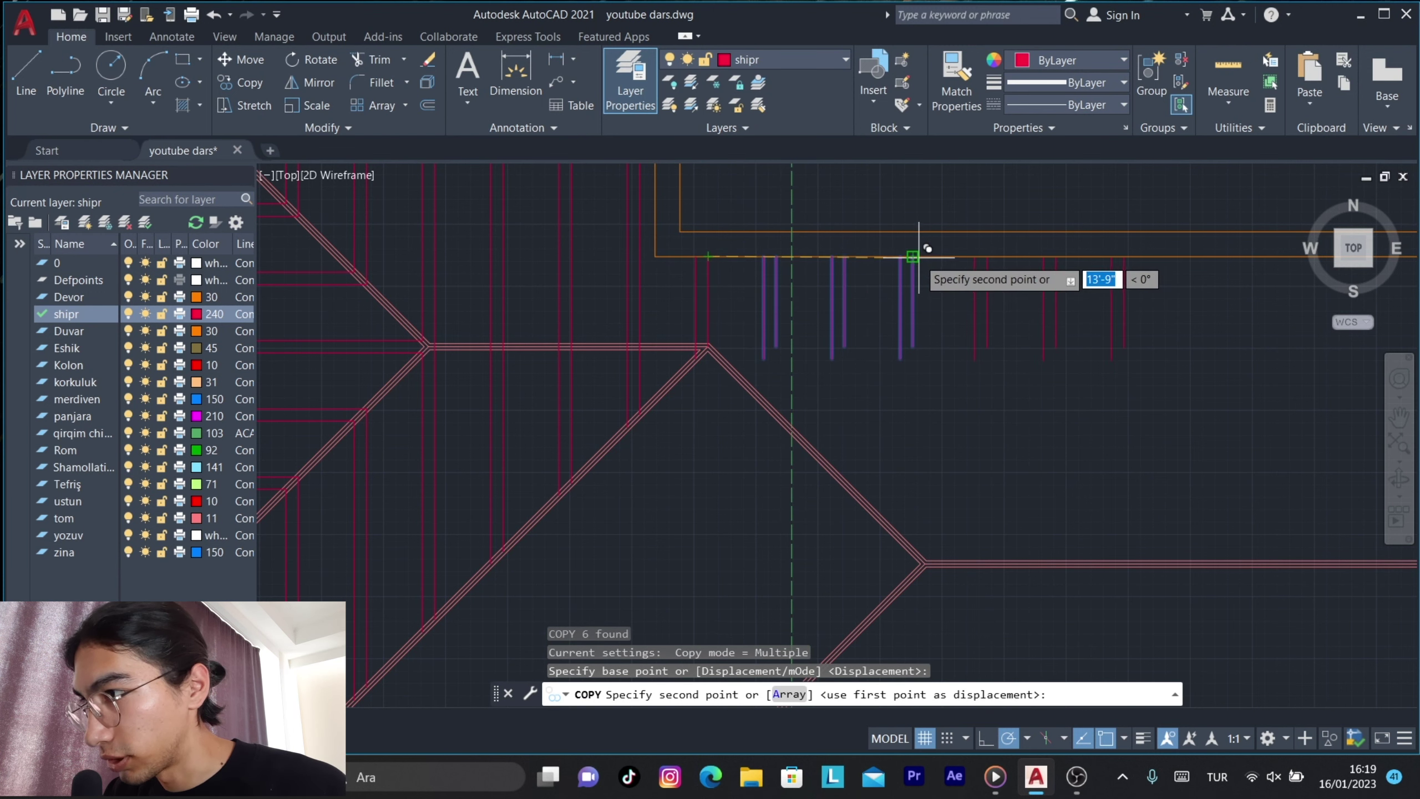
mouse_move(970, 274)
middle_mouse_down()
mouse_move(871, 349)
mouse_move(723, 358)
middle_mouse_up()
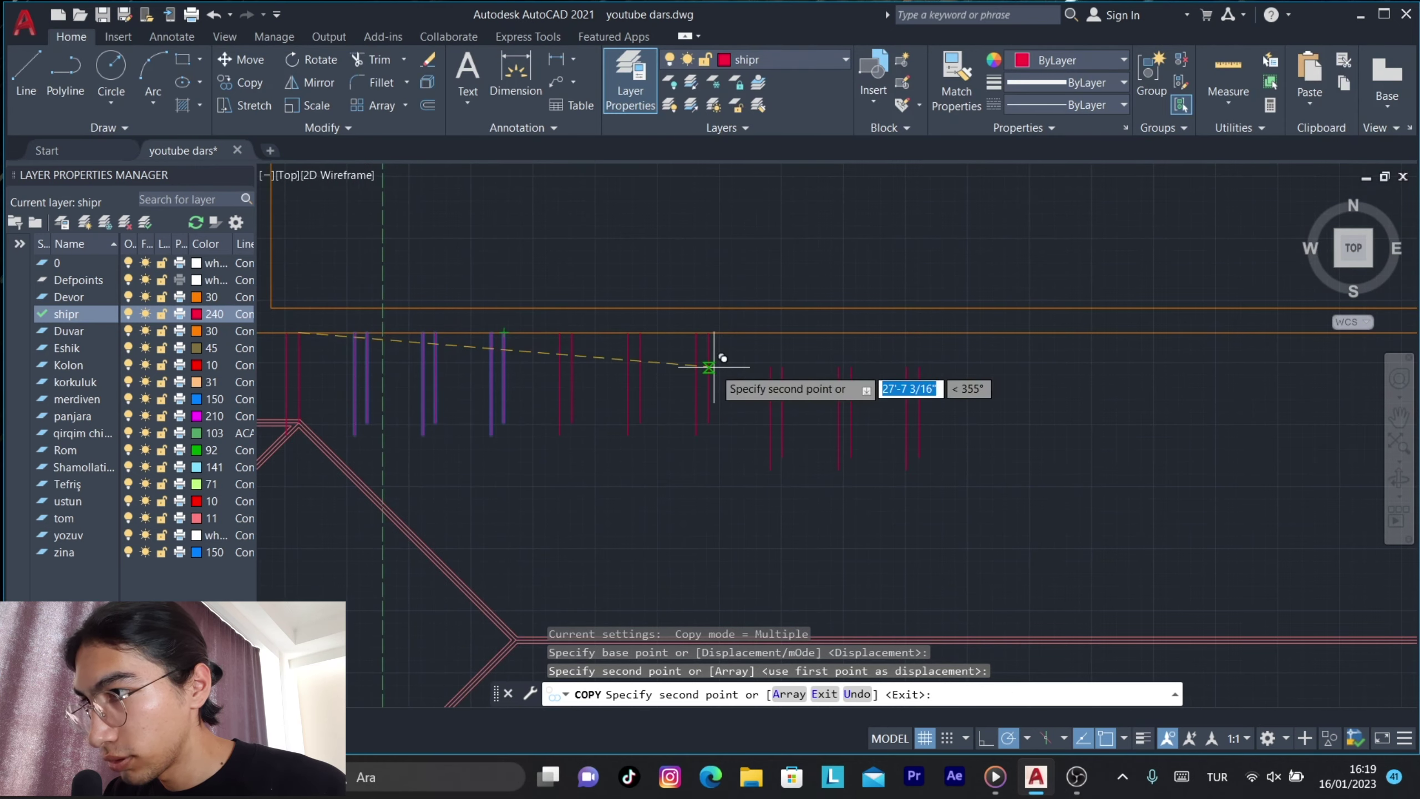
left_click(709, 331)
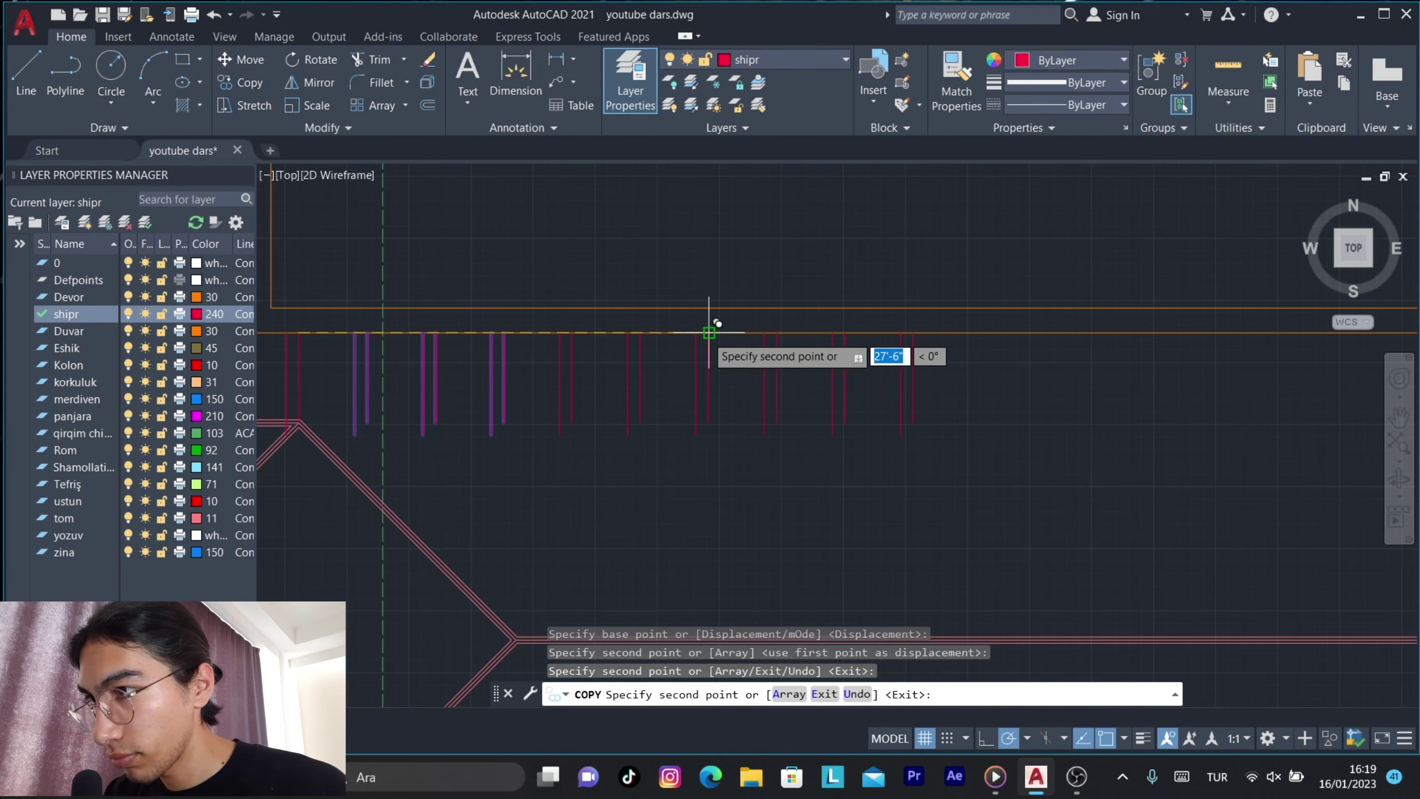
left_click(914, 332)
middle_click_drag(1102, 347, 720, 423)
scroll(720, 419, "down", 3)
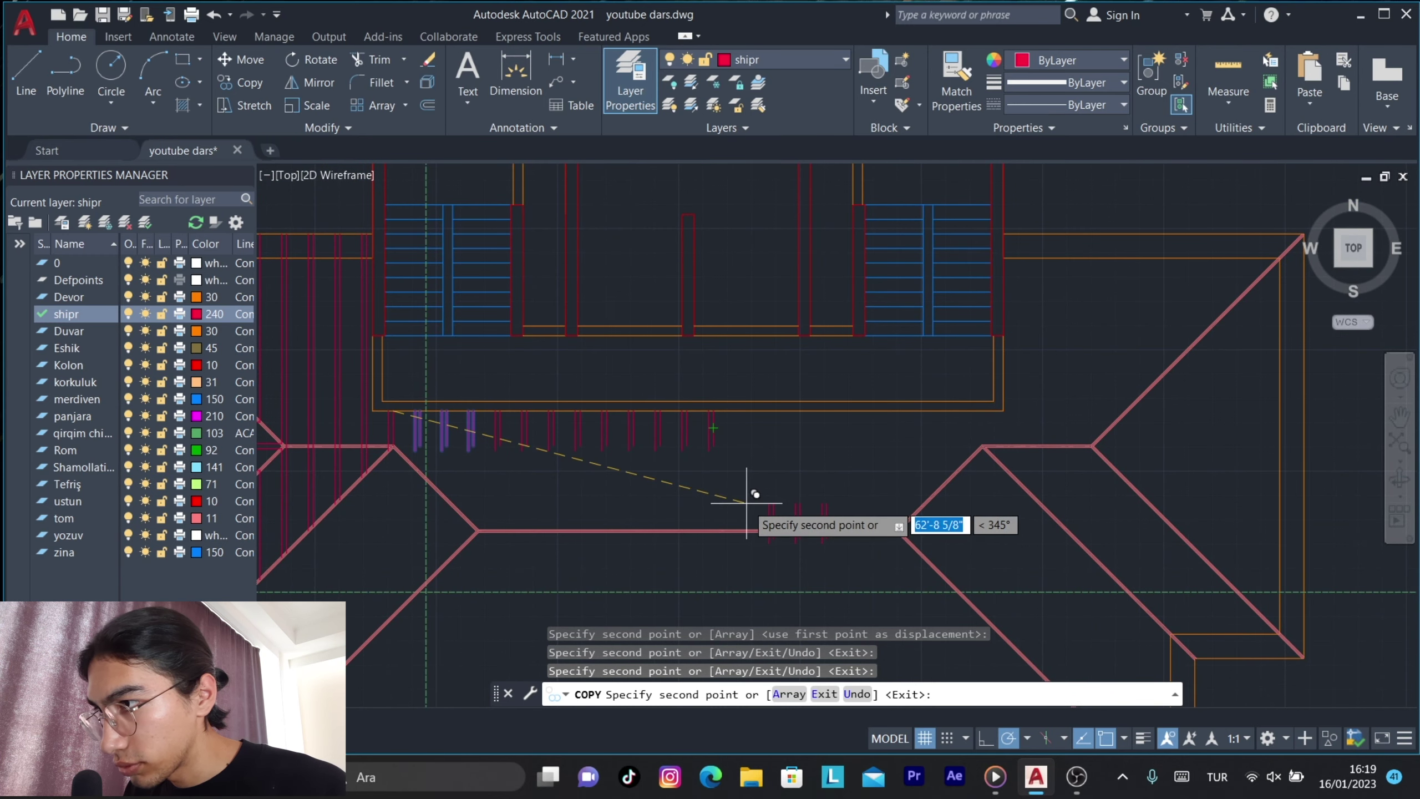
key("Escape")
middle_click_drag(726, 476, 776, 452)
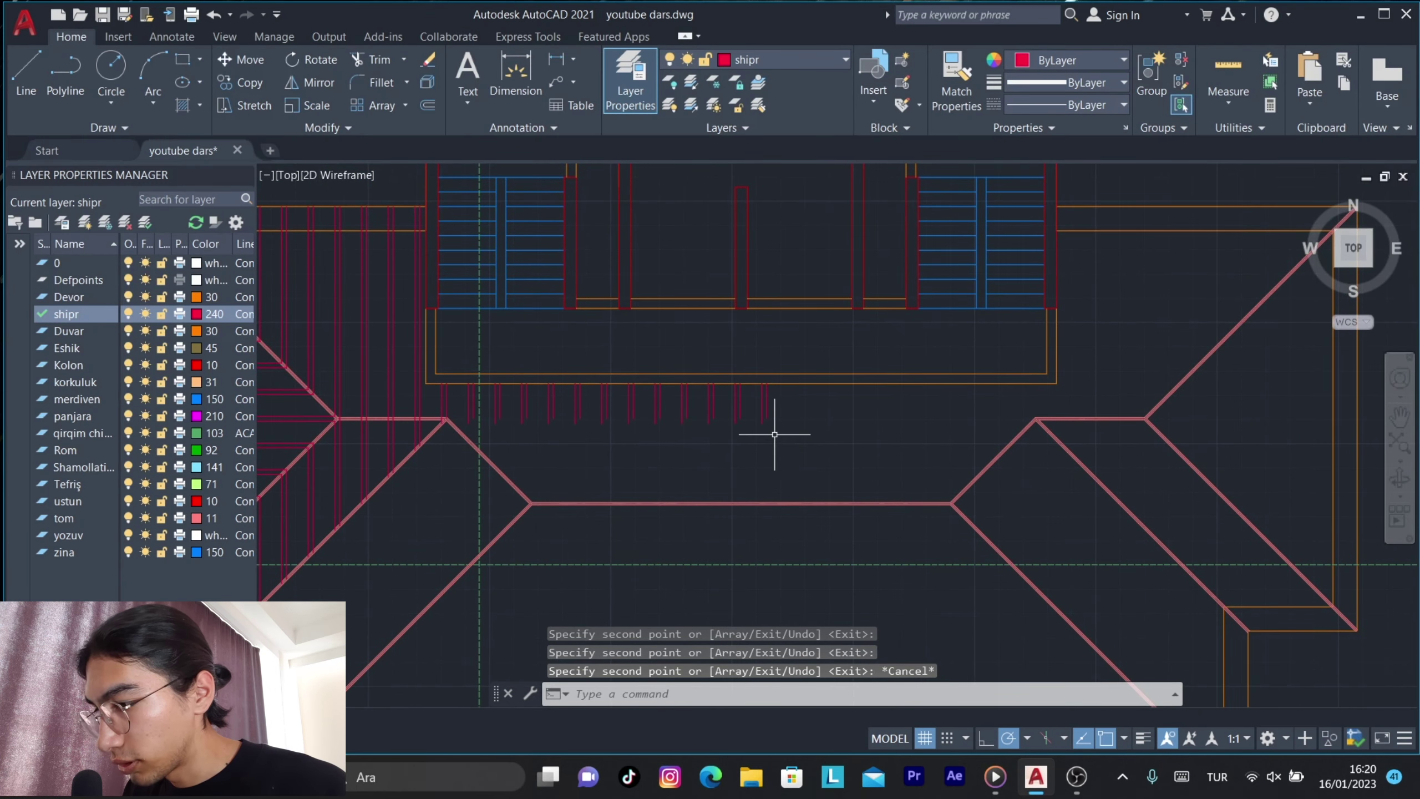
Extend the copied rafters down to the horizontal roof line using fence selections.
middle_click_drag(582, 472, 720, 438)
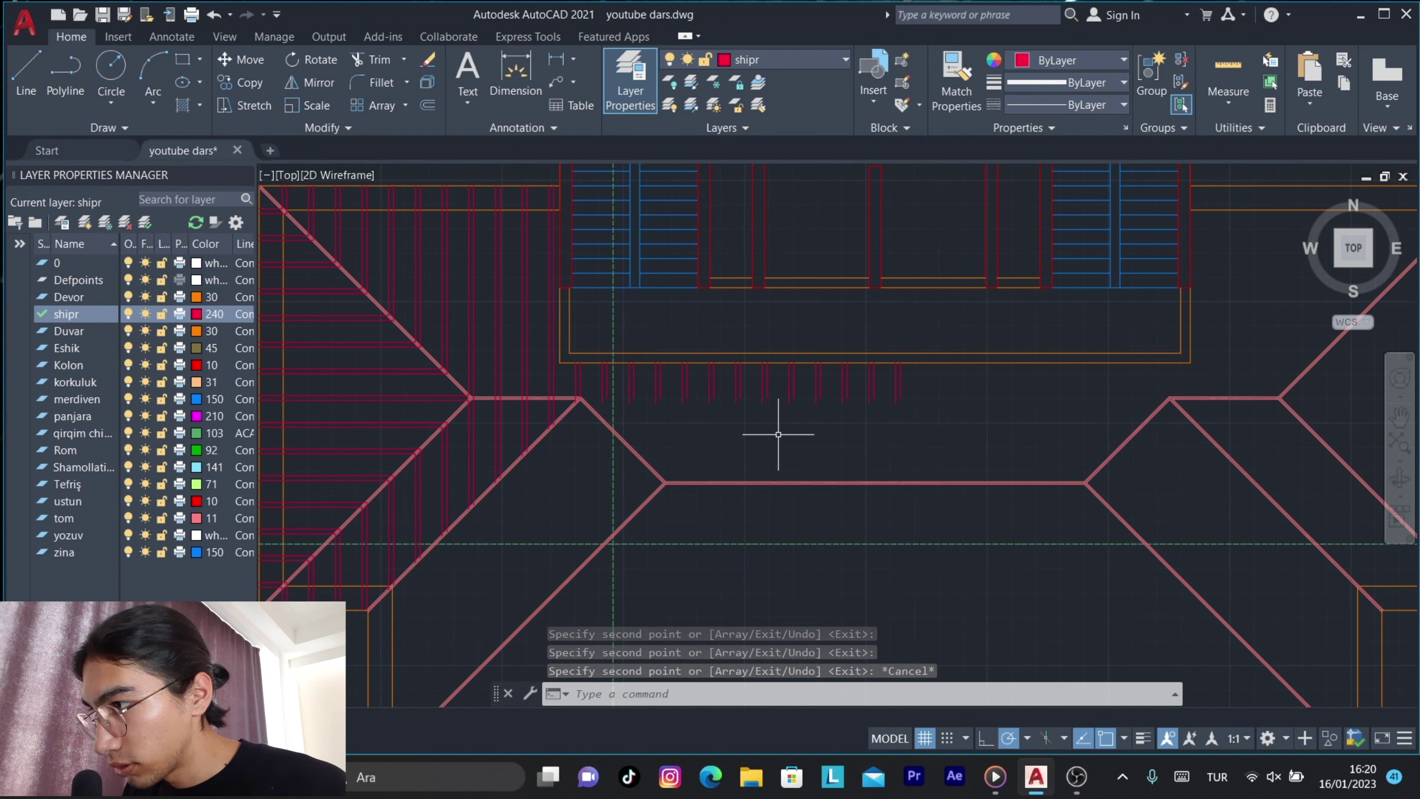
scroll(779, 435, "up", 2)
scroll(597, 485, "up", 5)
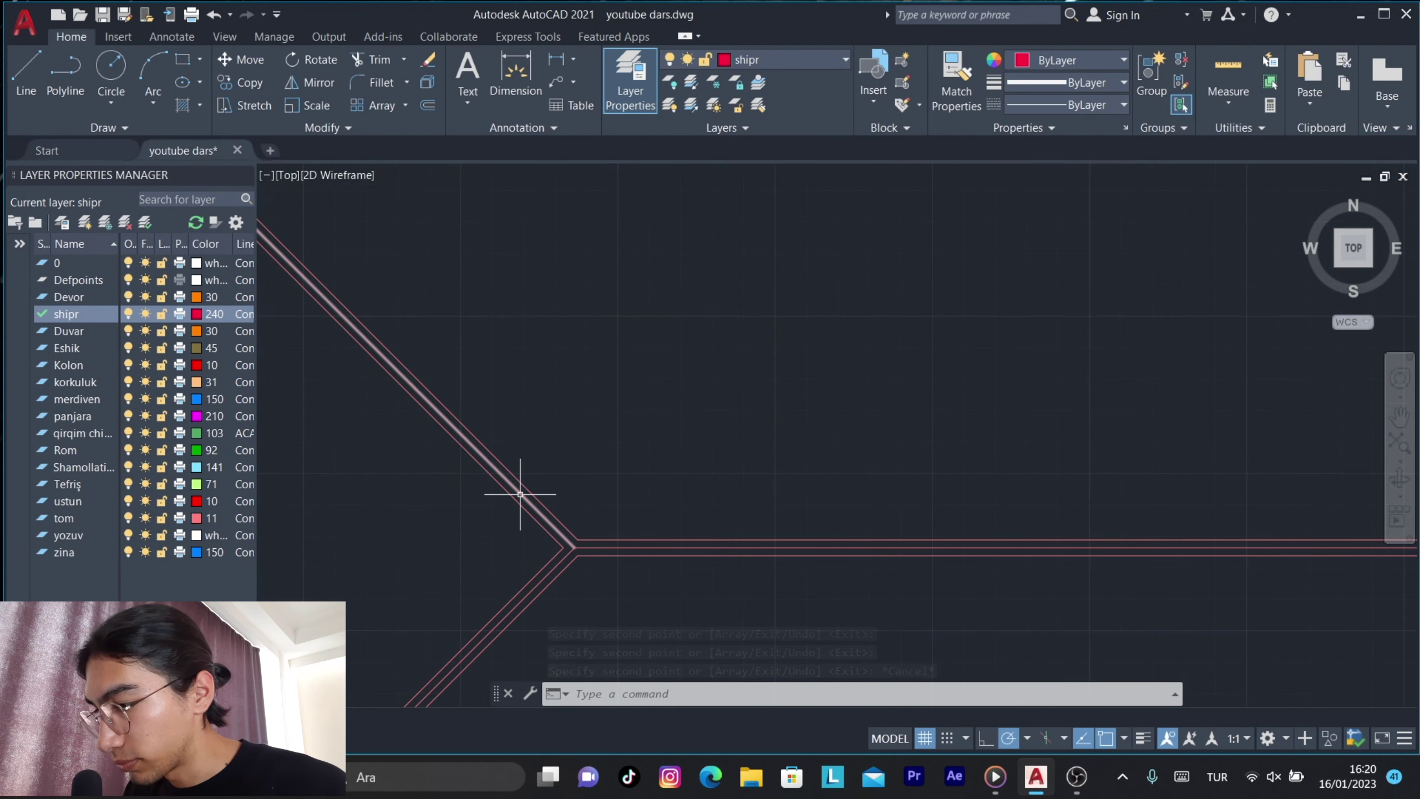
left_click(594, 544)
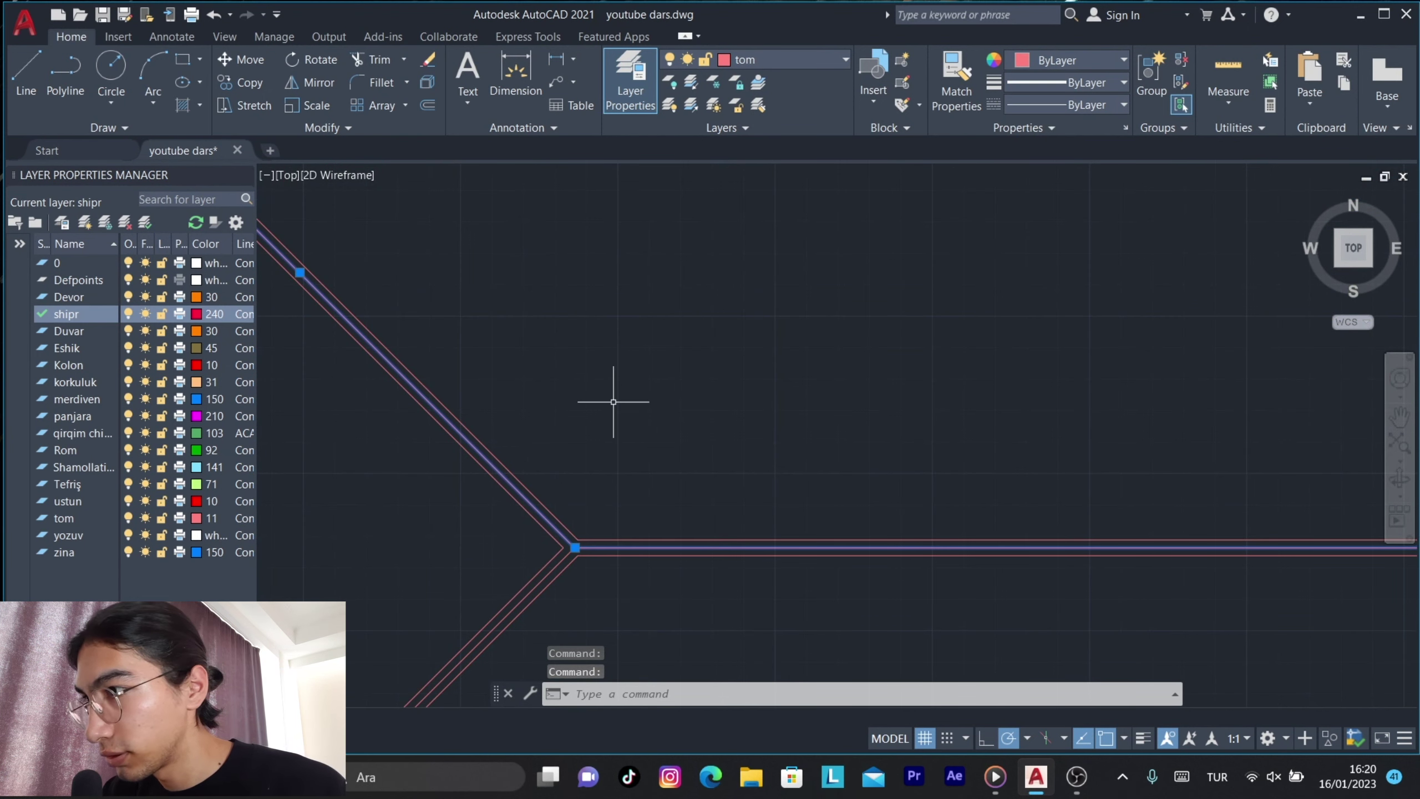
type("EX")
key("Return")
scroll(613, 402, "down", 5)
left_click_drag(950, 302, 559, 303)
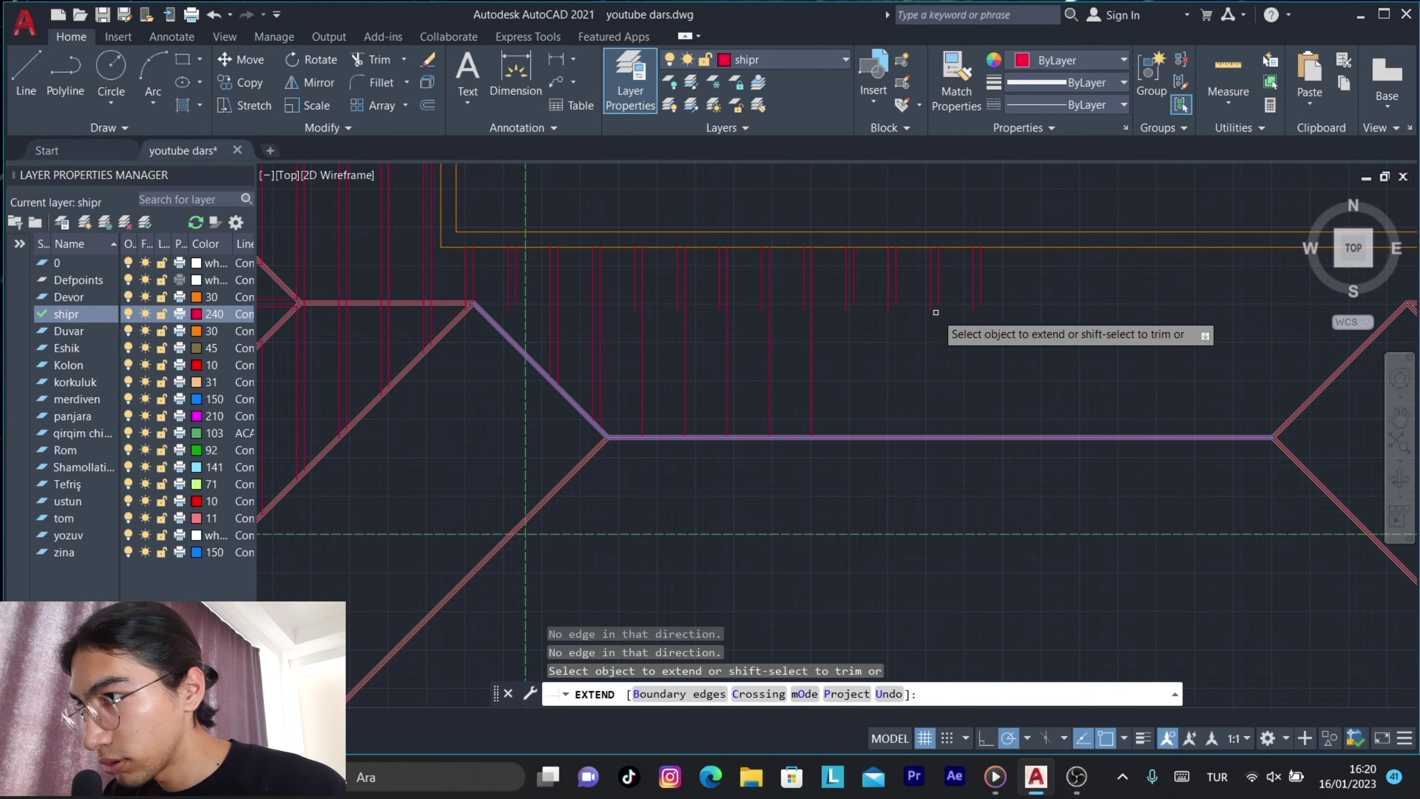
left_click_drag(995, 298, 503, 289)
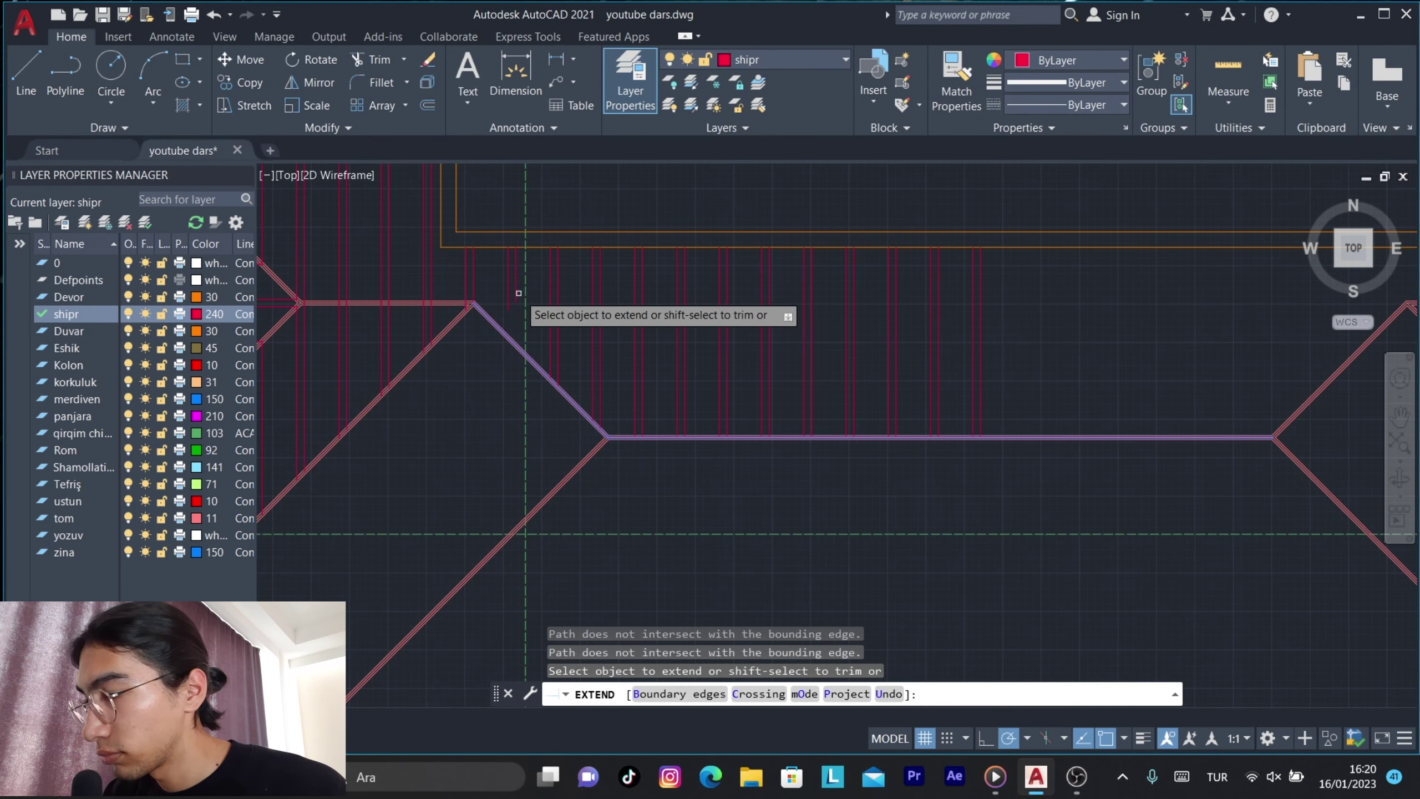
middle_click_drag(473, 426, 589, 393)
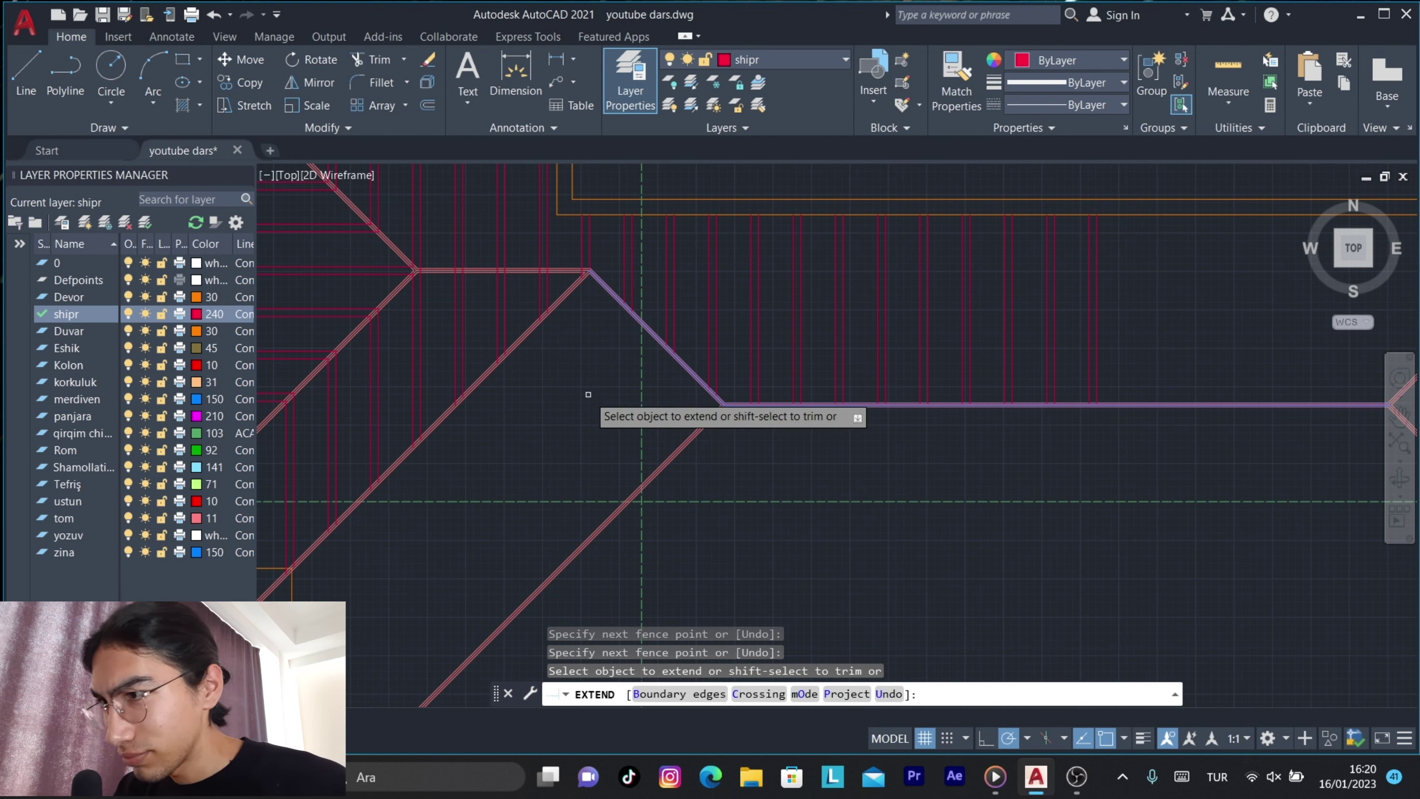
middle_click_drag(1029, 459, 928, 386)
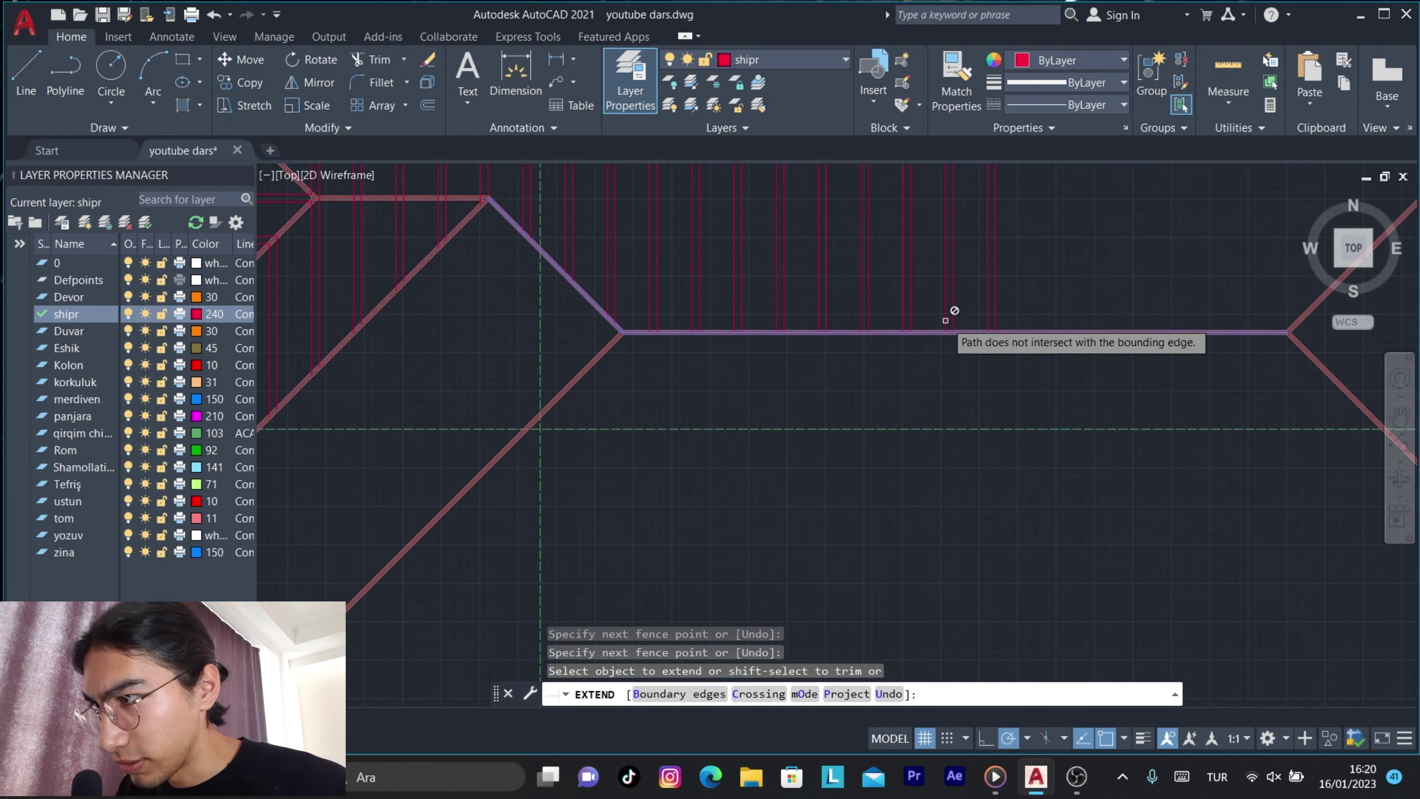
key("Escape")
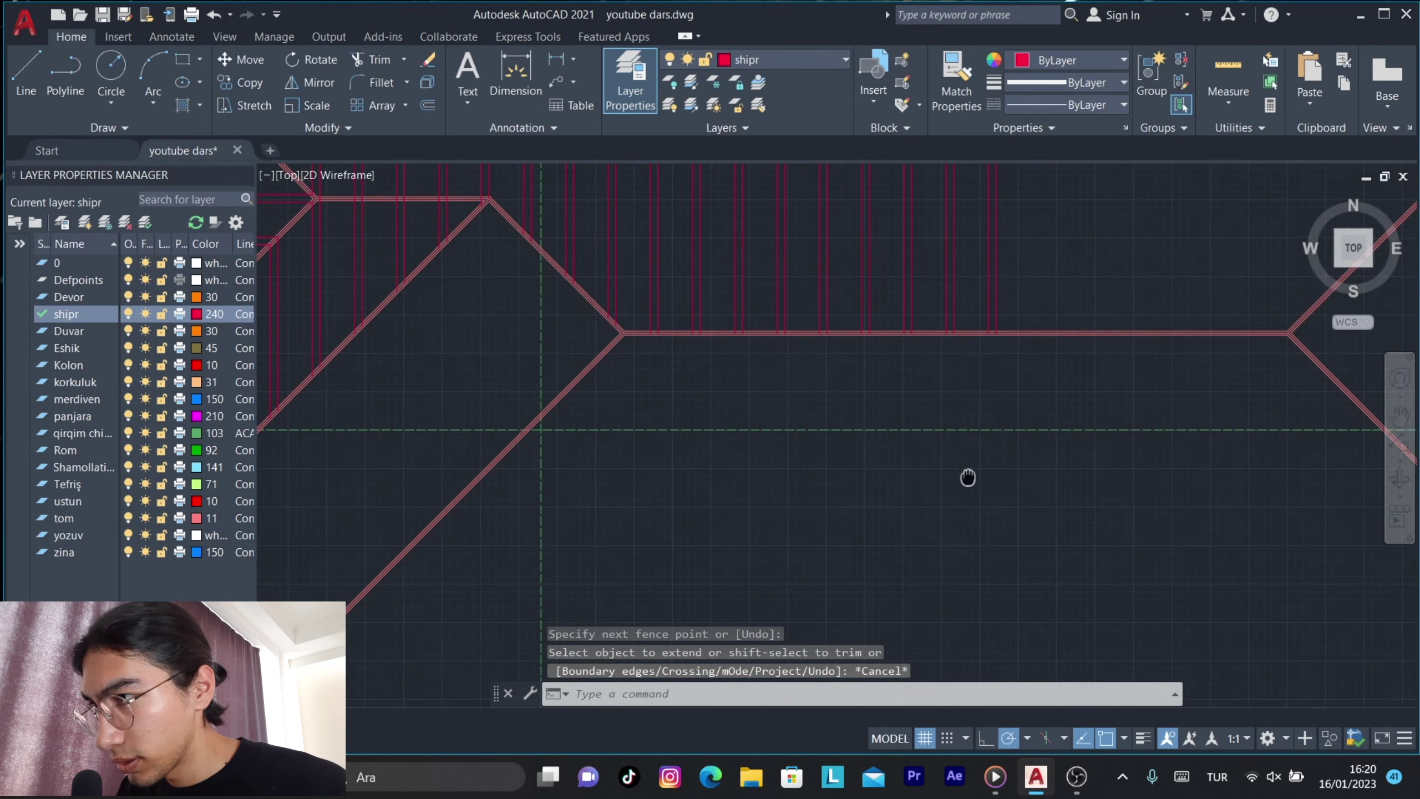
Extend the rafters further down to the outer wall outline.
middle_click_drag(886, 645, 873, 460)
left_click(789, 615)
scroll(818, 396, "down", 1)
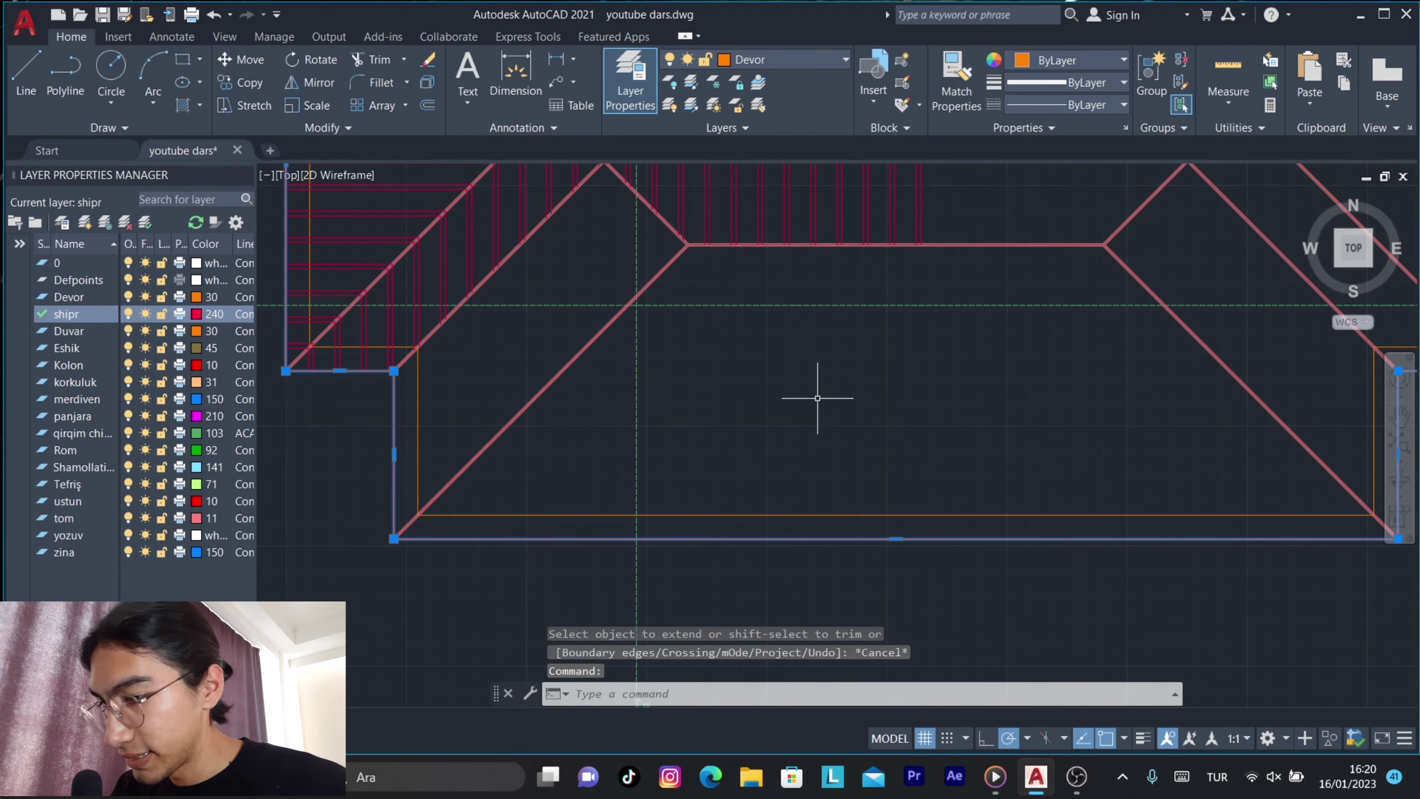
scroll(847, 446, "down", 1)
key("Return")
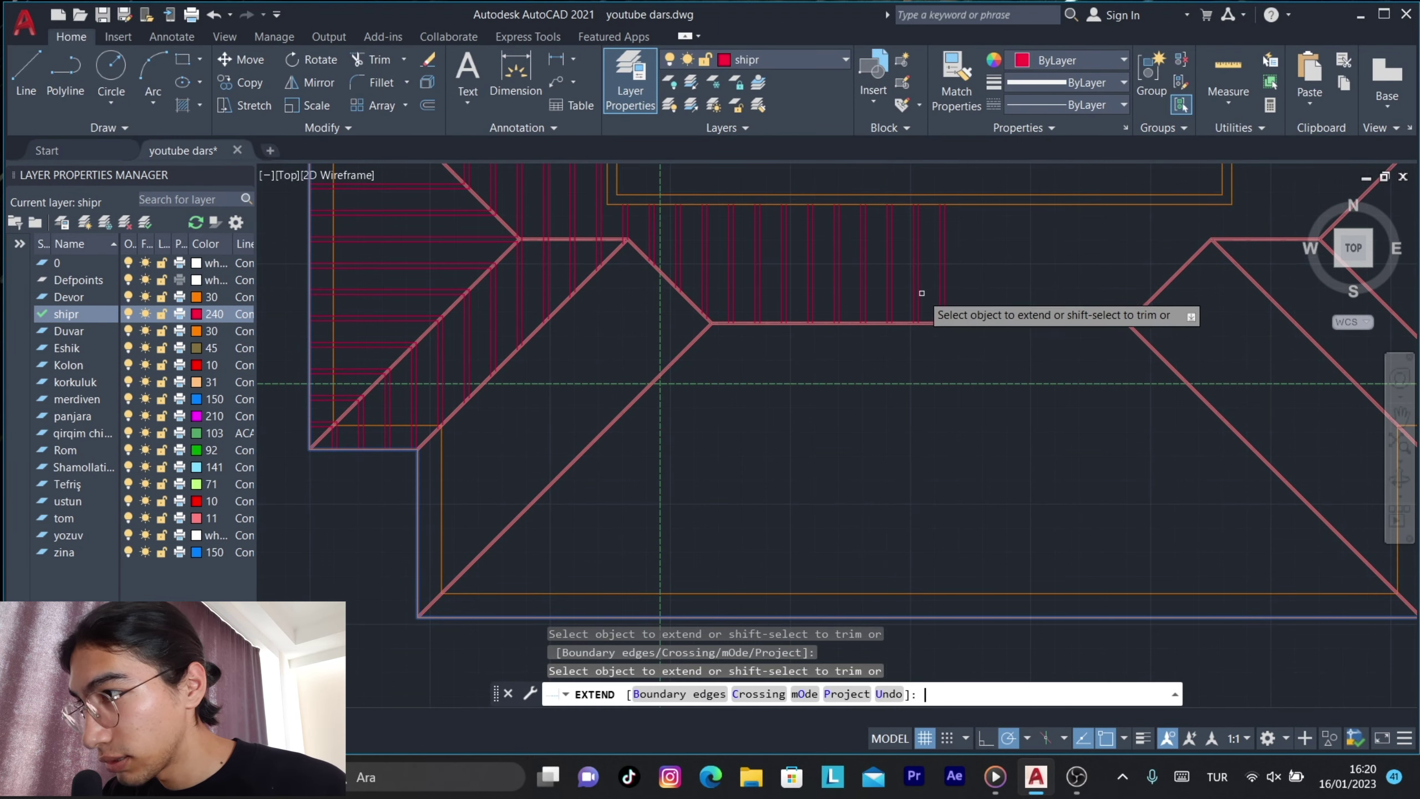
left_click_drag(950, 298, 711, 298)
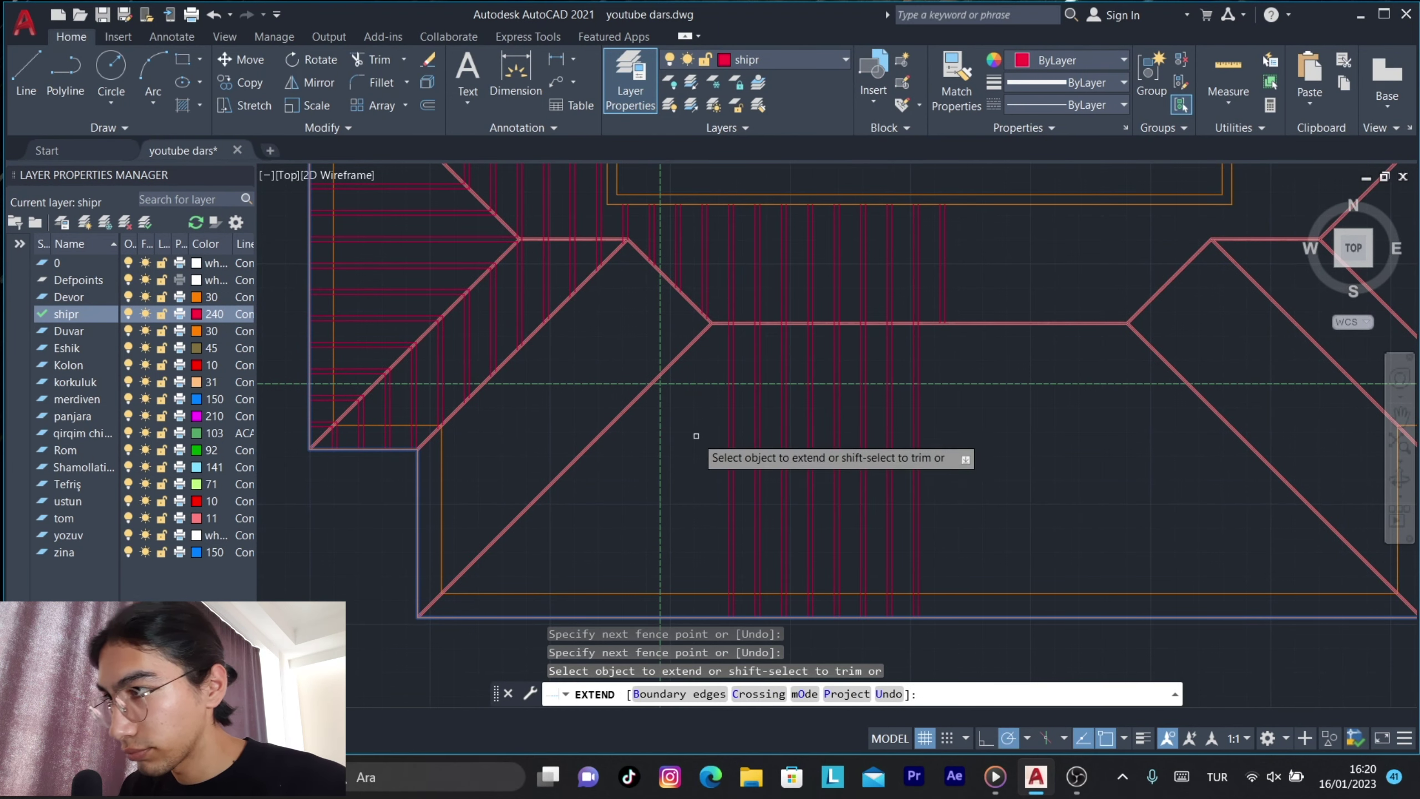
middle_click_drag(696, 436, 709, 401)
key("Escape")
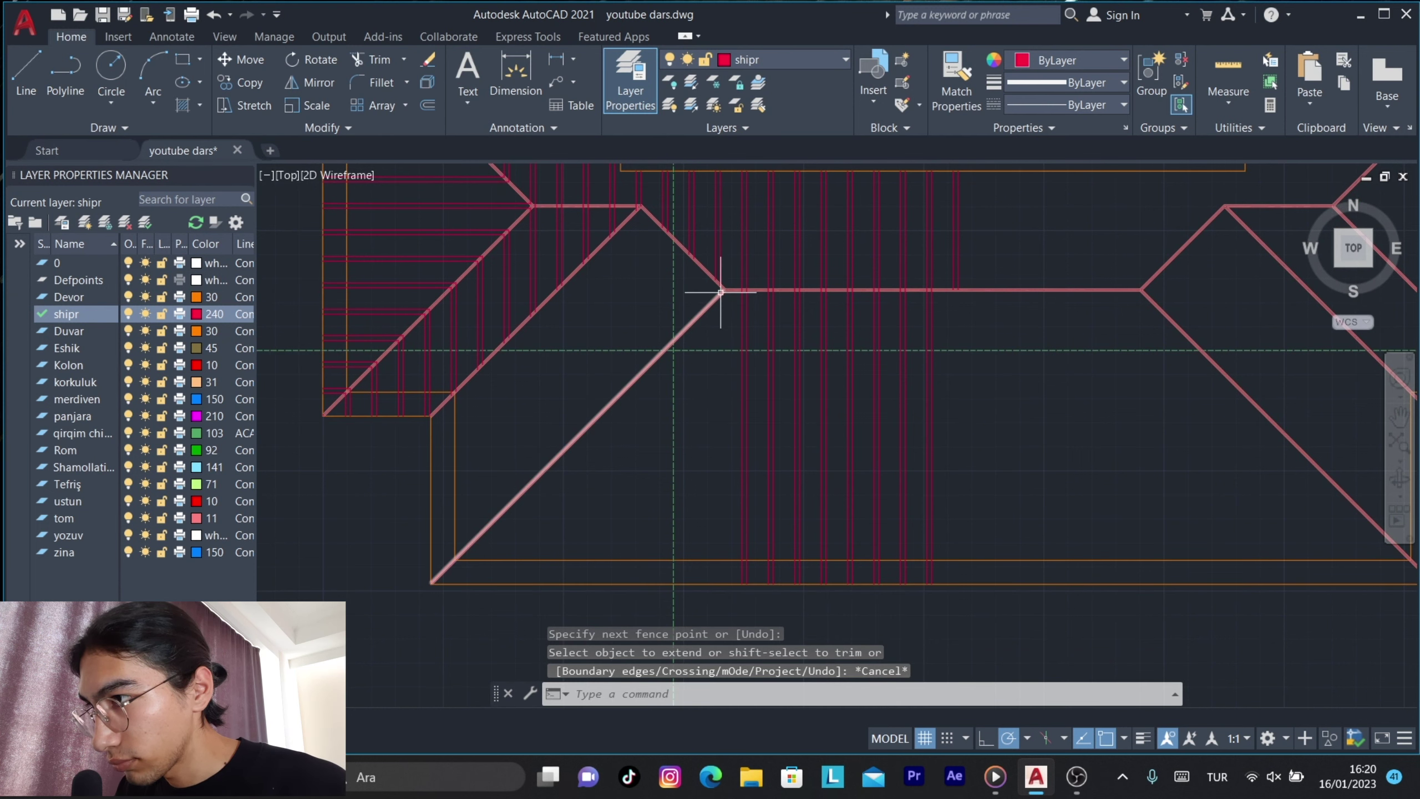
scroll(749, 308, "up", 5)
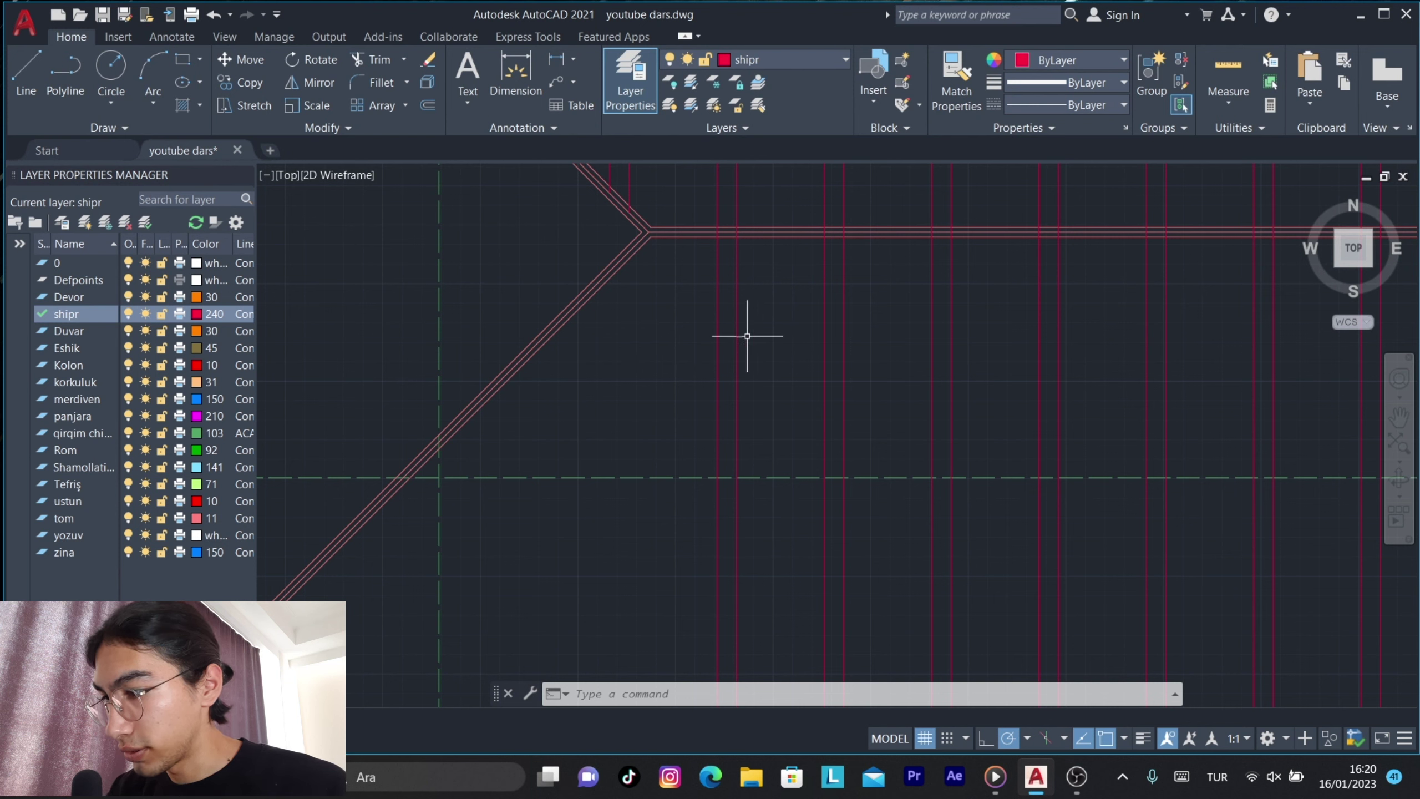
type("o")
Offset another rafter copy 55 units to the left and pick the diagonal hip line.
key("Return")
type("55")
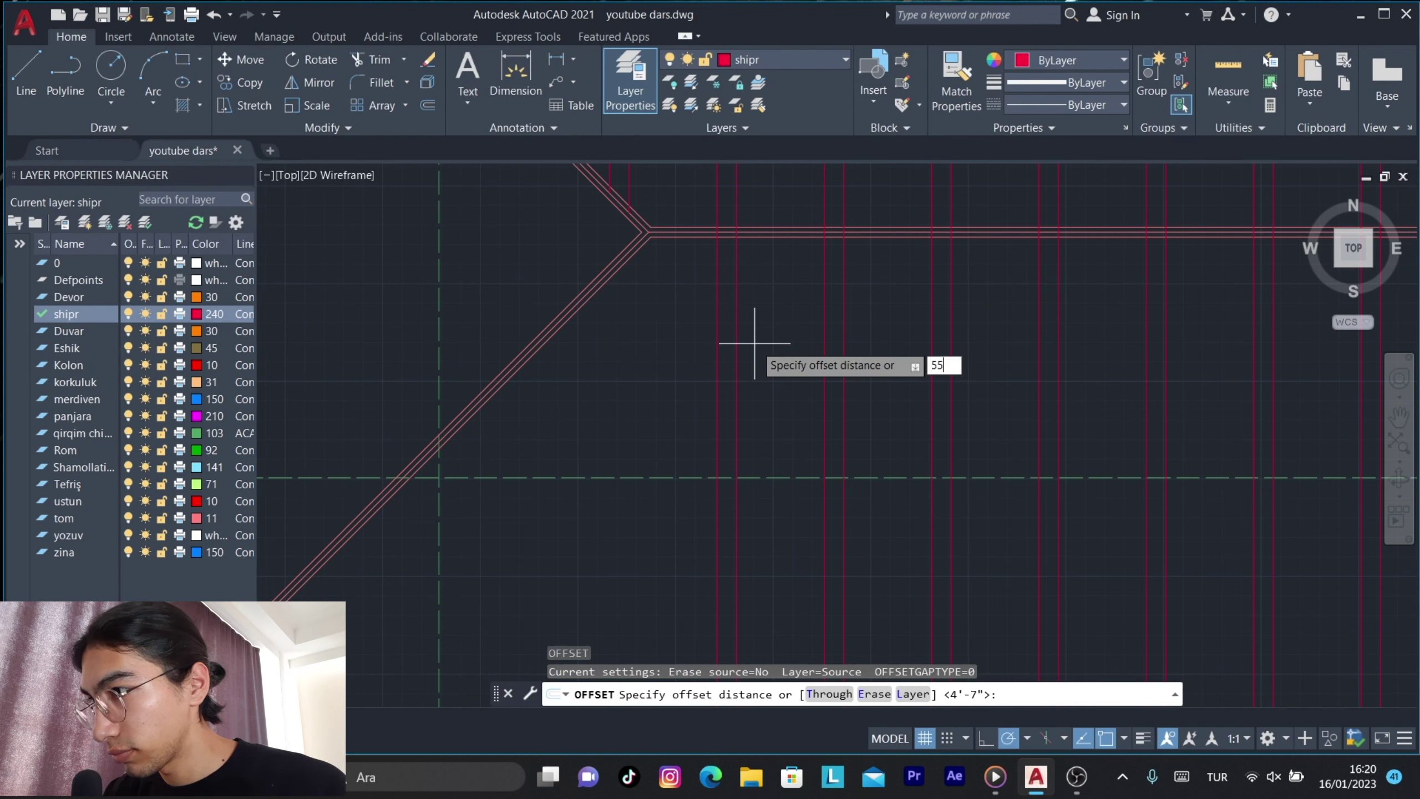
key("Return")
left_click(717, 337)
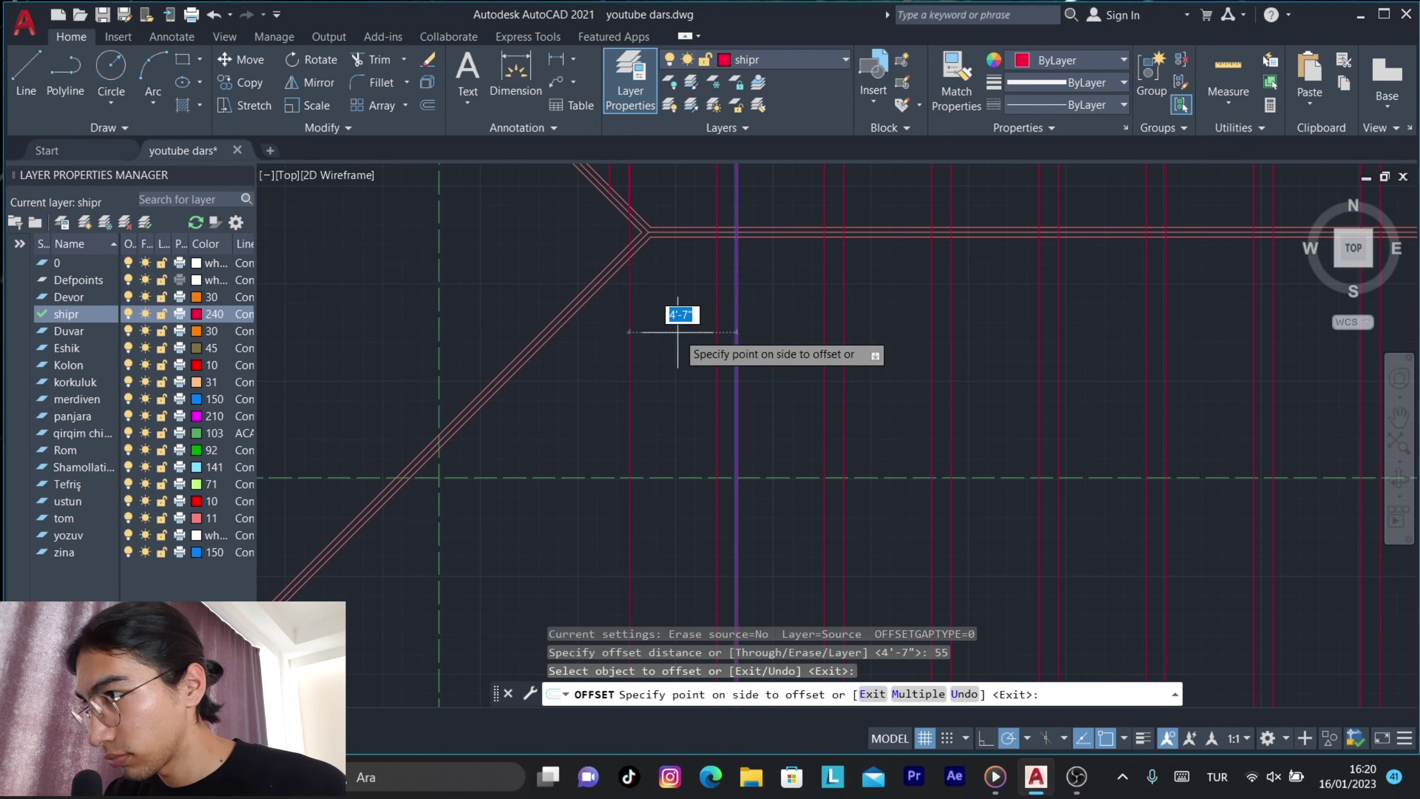
left_click(598, 352)
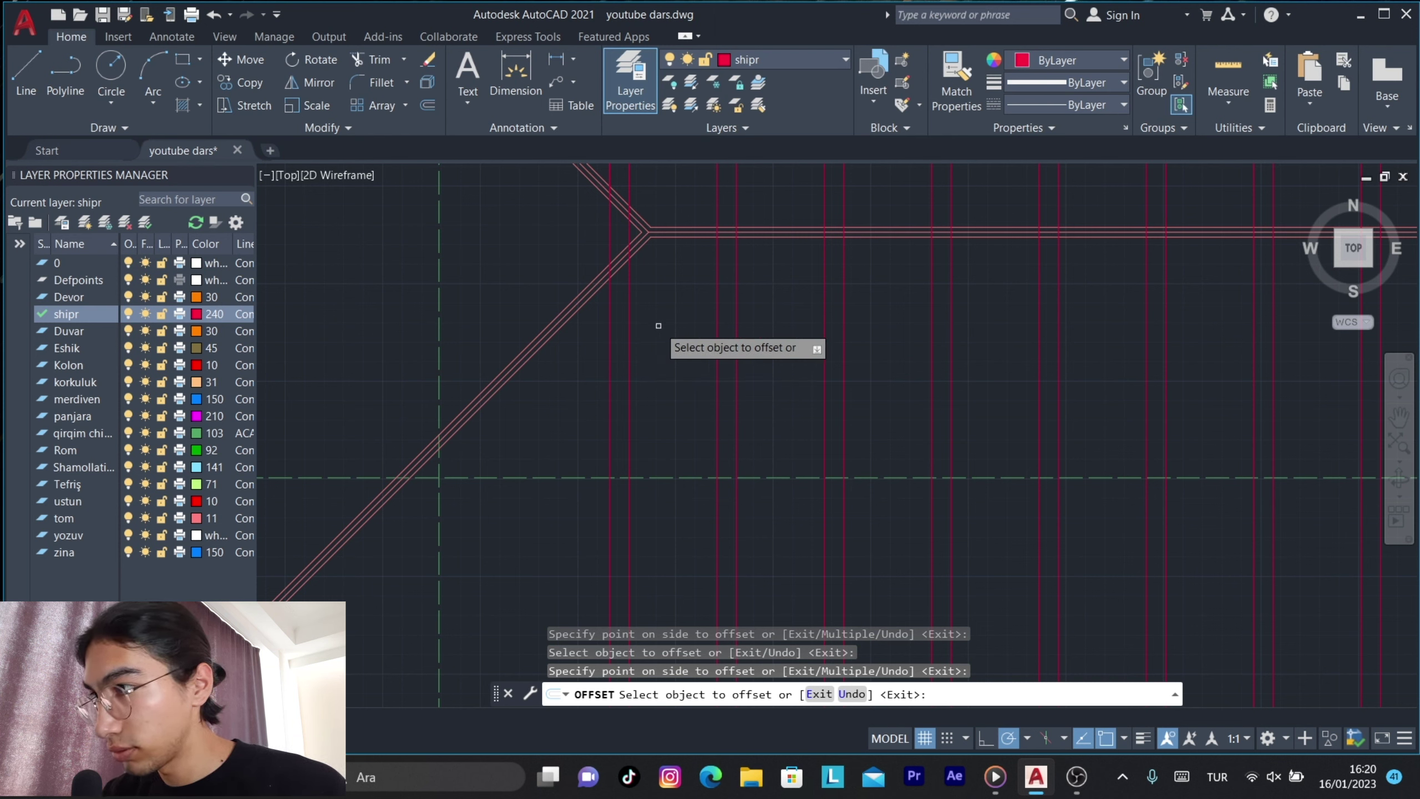
type("t")
key("Return")
left_click(614, 267)
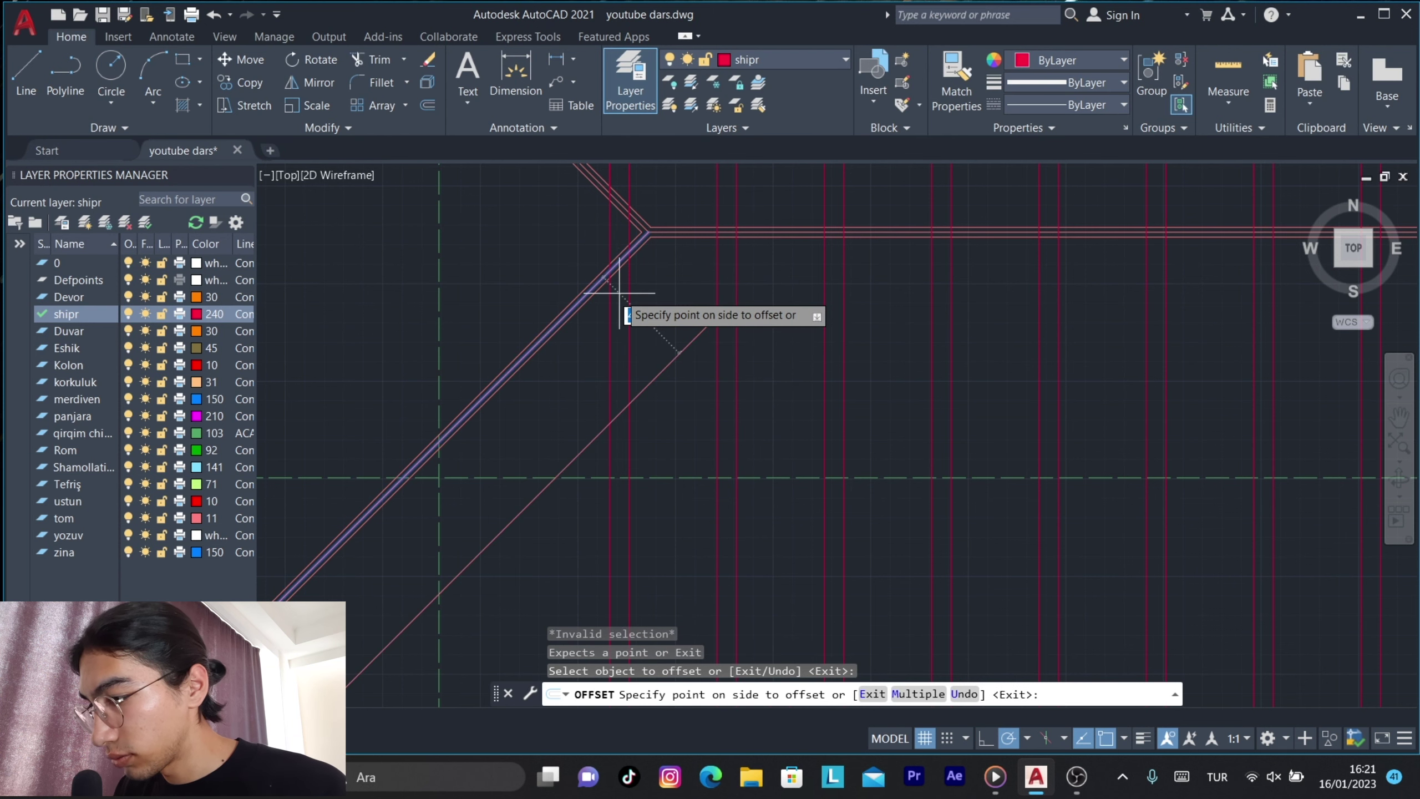
key("Escape")
Start TRIM and pan along the hip down to the roof's lower corner.
type("tr")
key("Return")
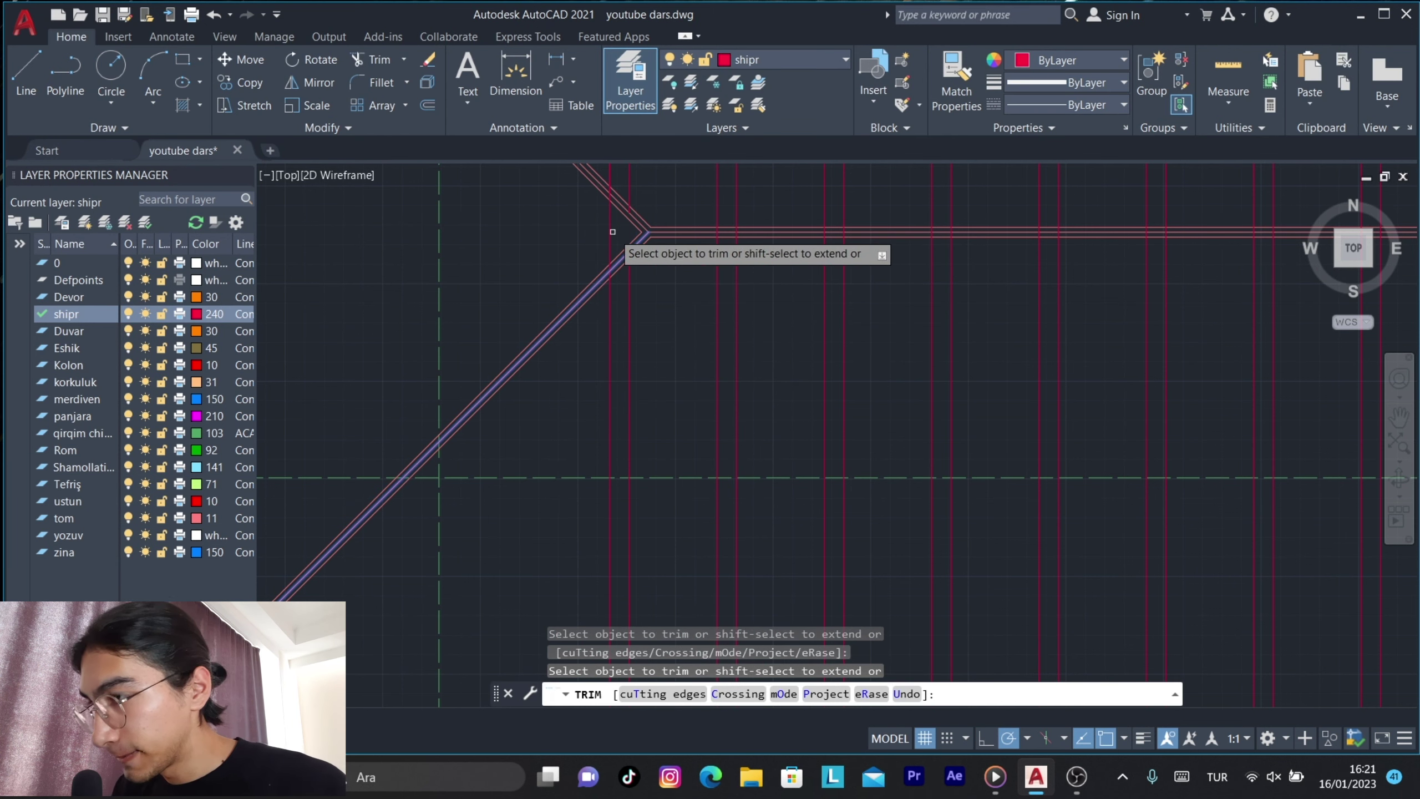
scroll(655, 308, "down", 2)
middle_click_drag(655, 307, 727, 271)
scroll(739, 309, "down", 2)
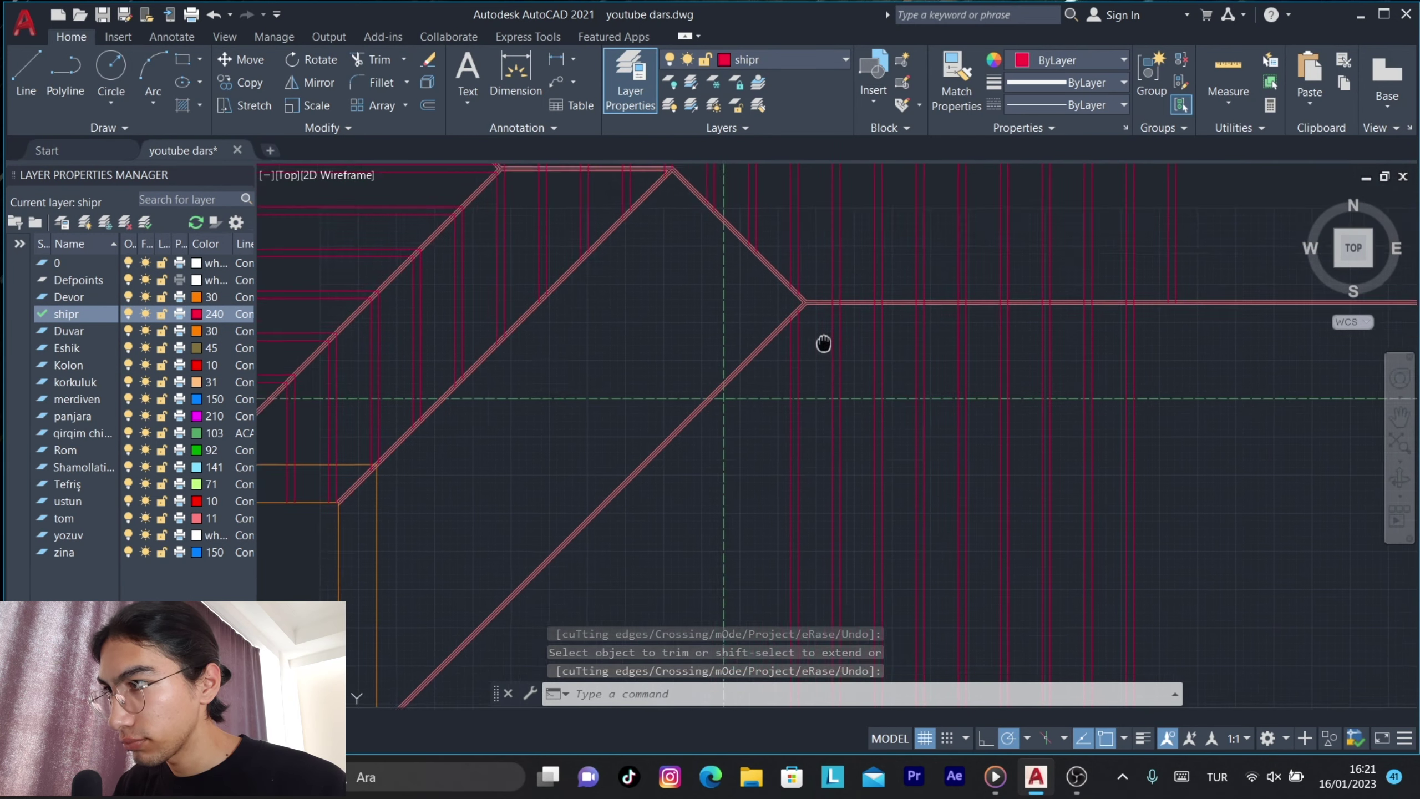
scroll(843, 308, "up", 2)
middle_click_drag(722, 458, 786, 382)
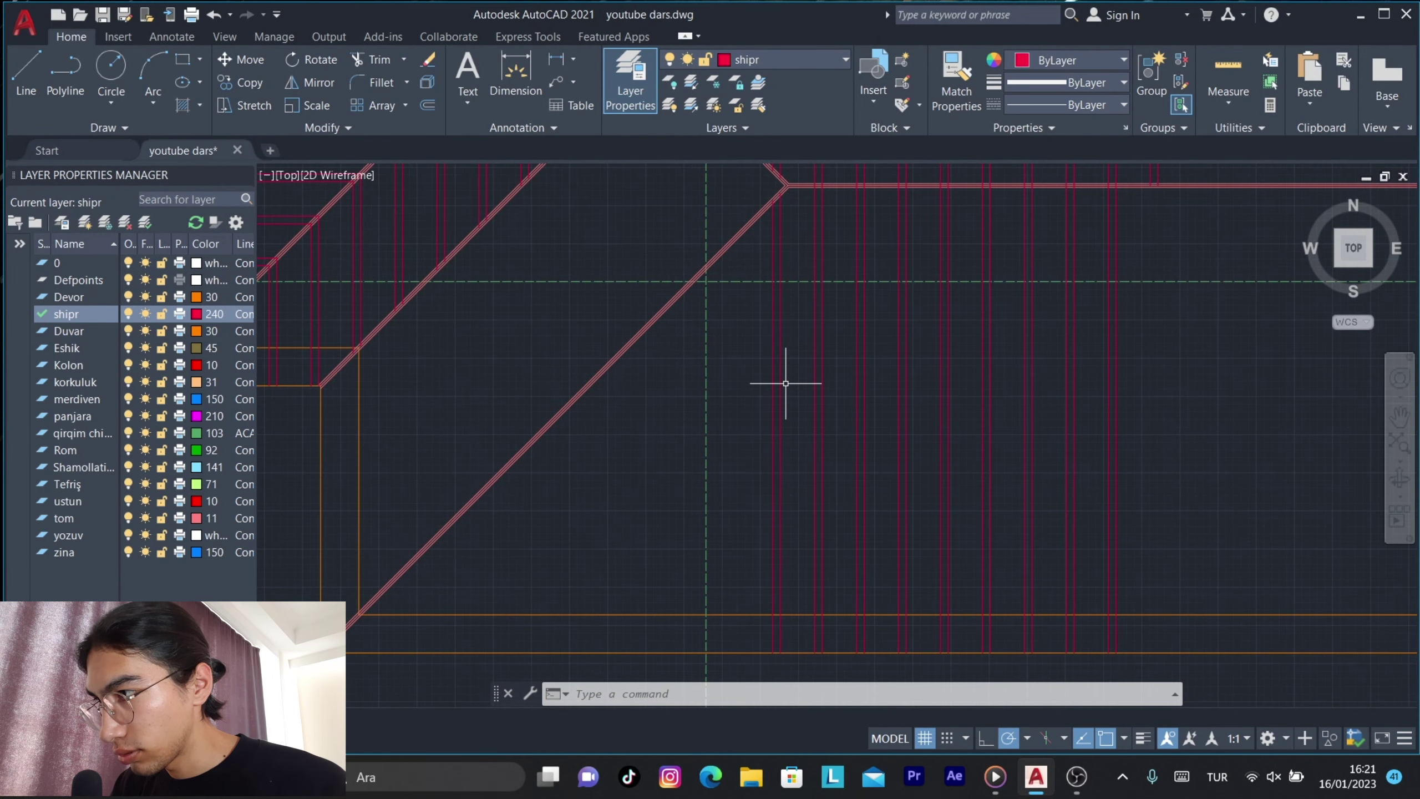
mouse_move(642, 456)
middle_mouse_down()
mouse_move(660, 441)
mouse_move(644, 666)
mouse_move(702, 469)
middle_mouse_up()
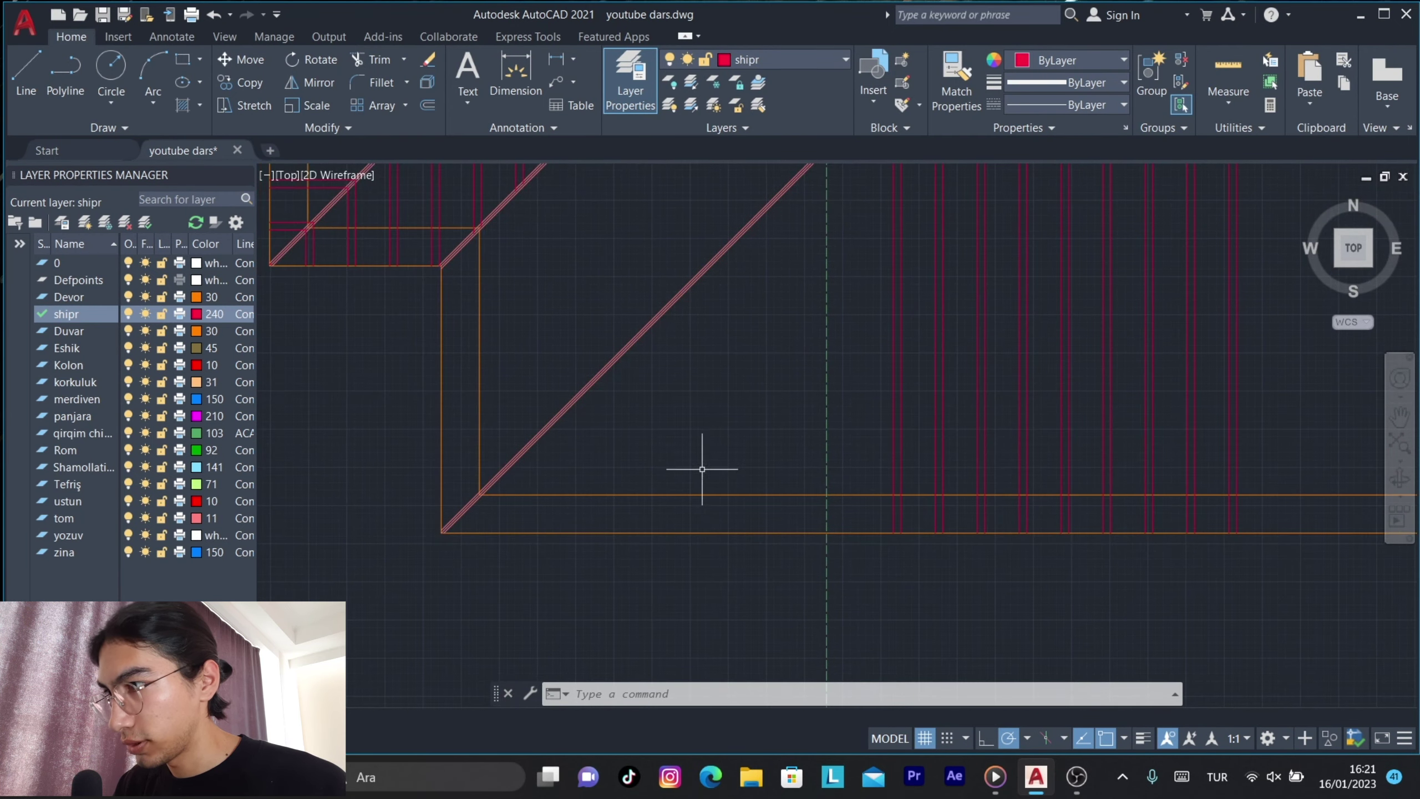
Extend the fenced rafter ends near the hip to the orange Devor wall outline.
left_click(602, 533)
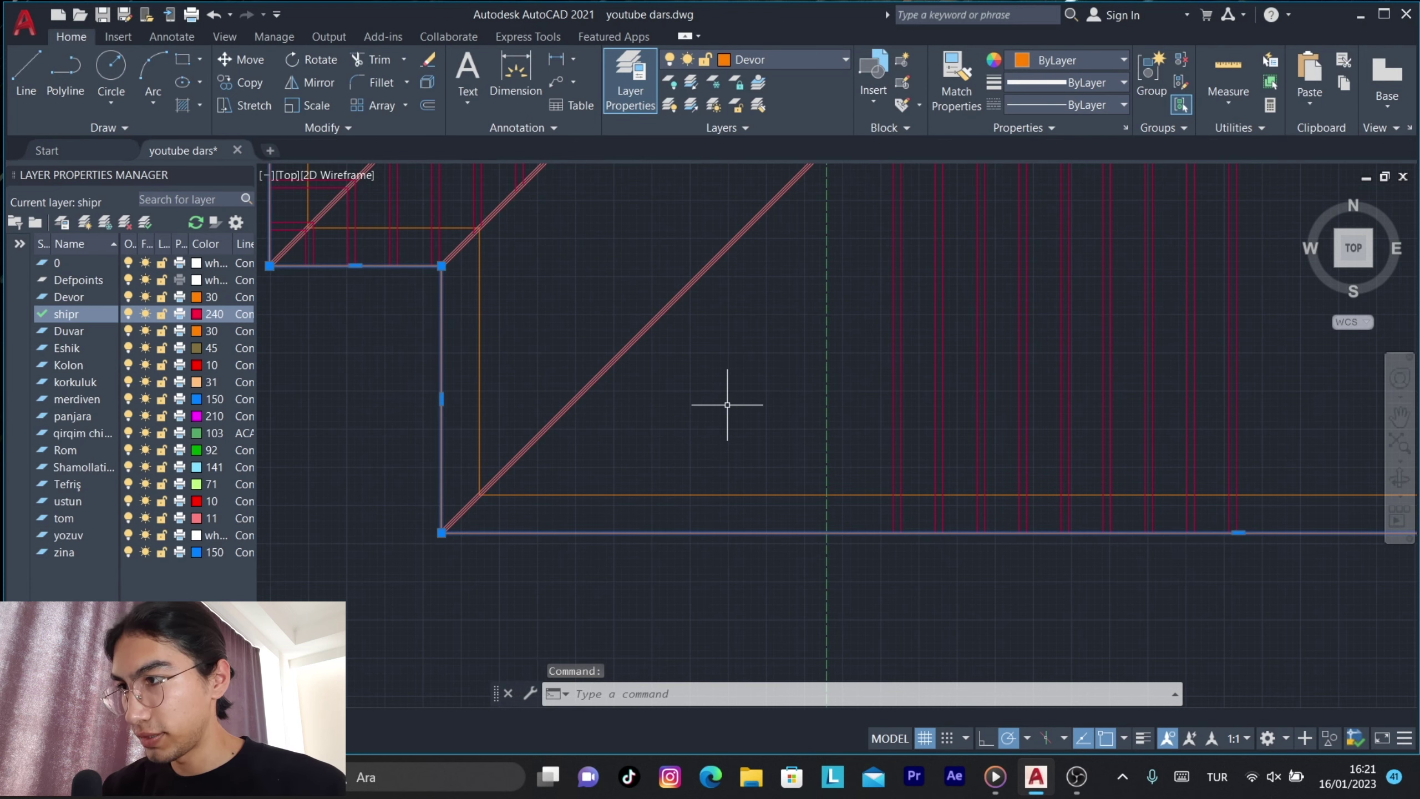
type("ex")
key("Return")
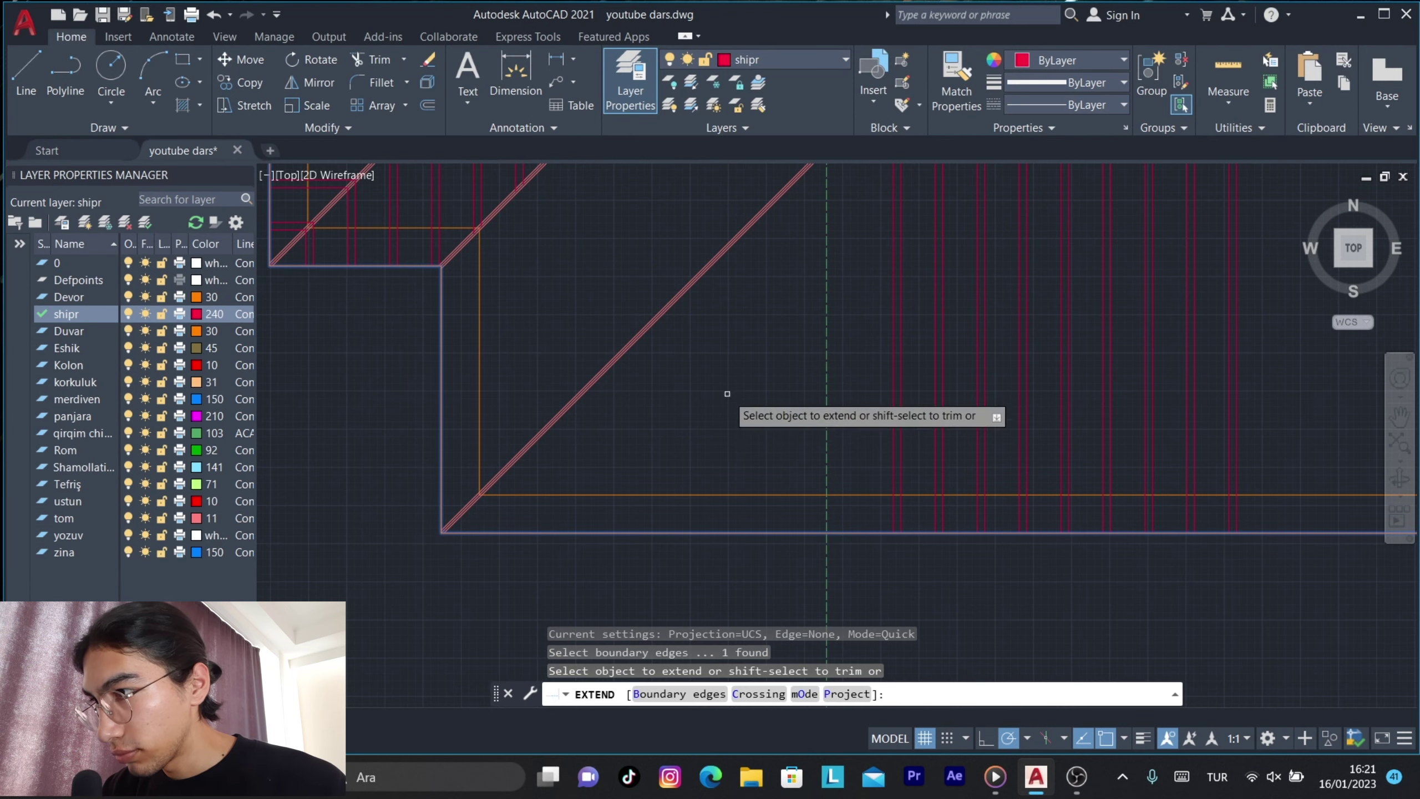
mouse_move(726, 404)
middle_mouse_down()
mouse_move(713, 517)
mouse_move(727, 406)
middle_mouse_up()
left_click(774, 346)
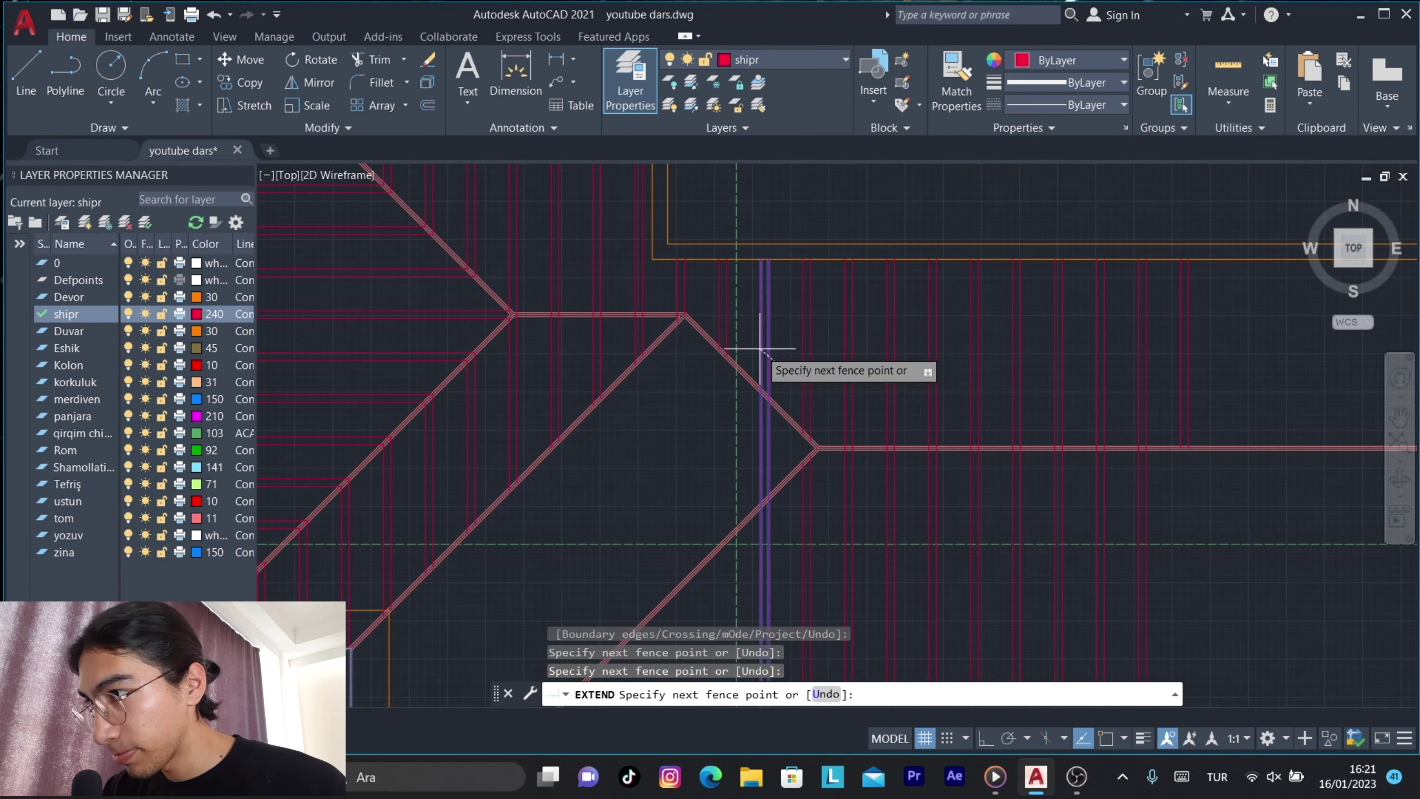
key("Return")
left_click(647, 284)
key("Return")
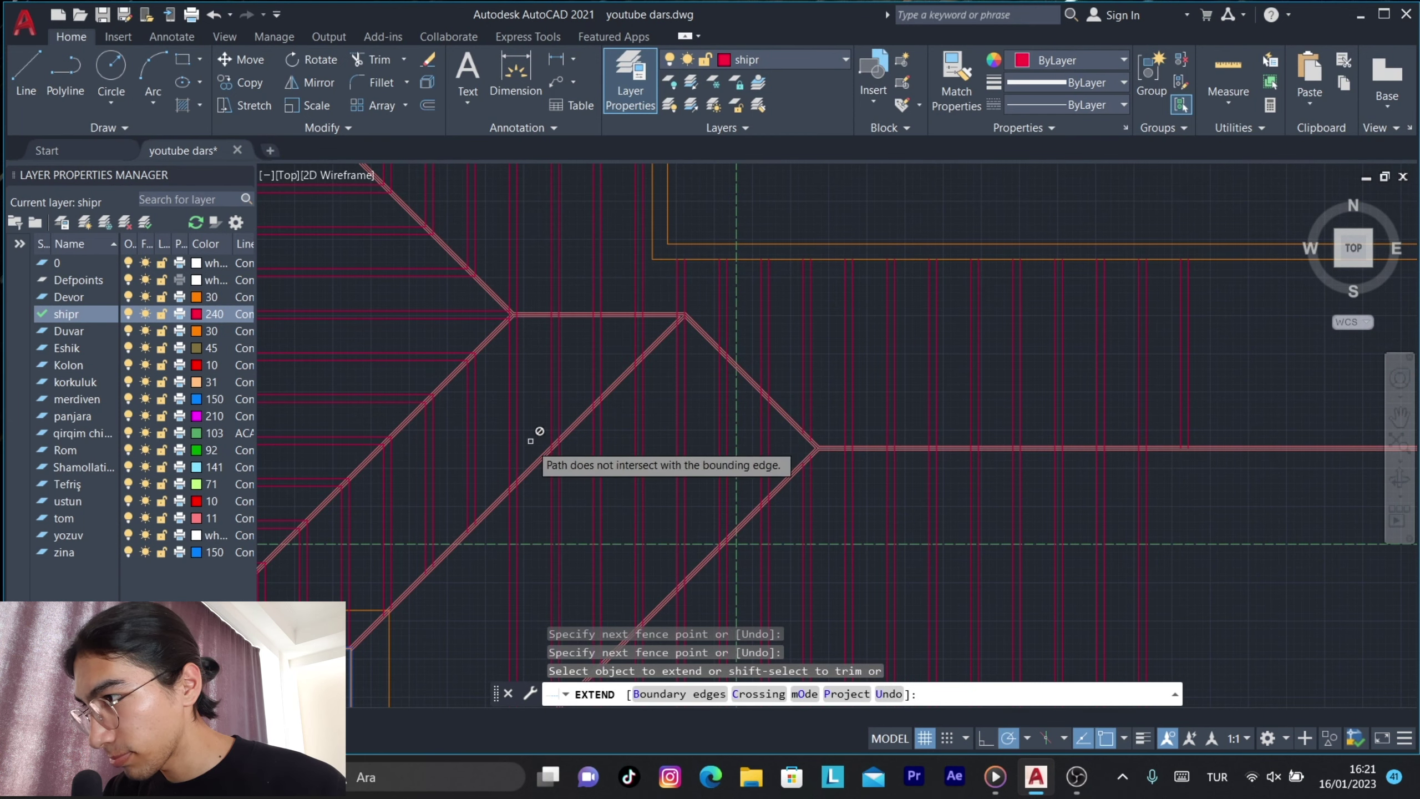
Extend the next group of rafters to the Devor outline and end the extend command.
middle_click_drag(539, 435, 653, 335)
left_click(521, 459)
key("Return")
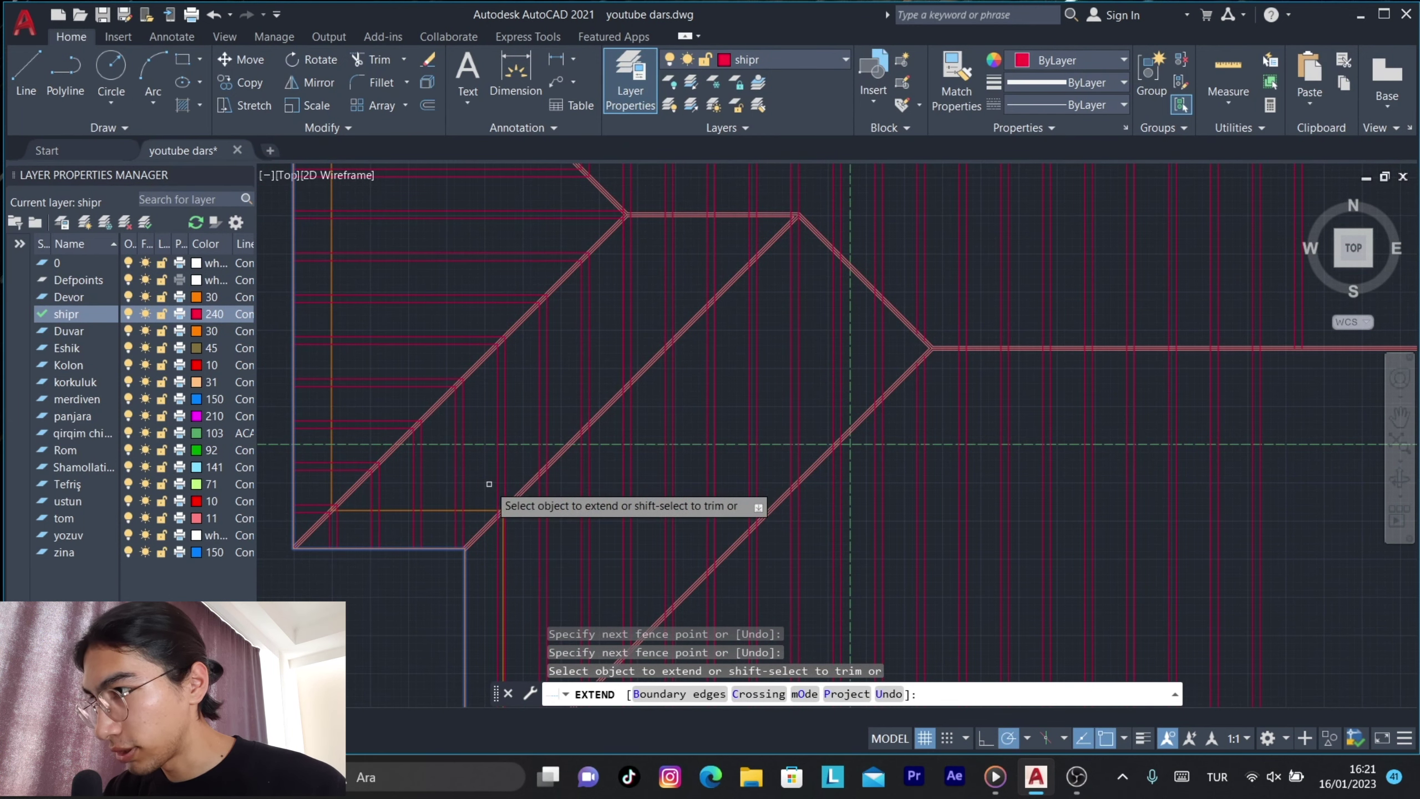
middle_click_drag(492, 616, 530, 459)
key("Return")
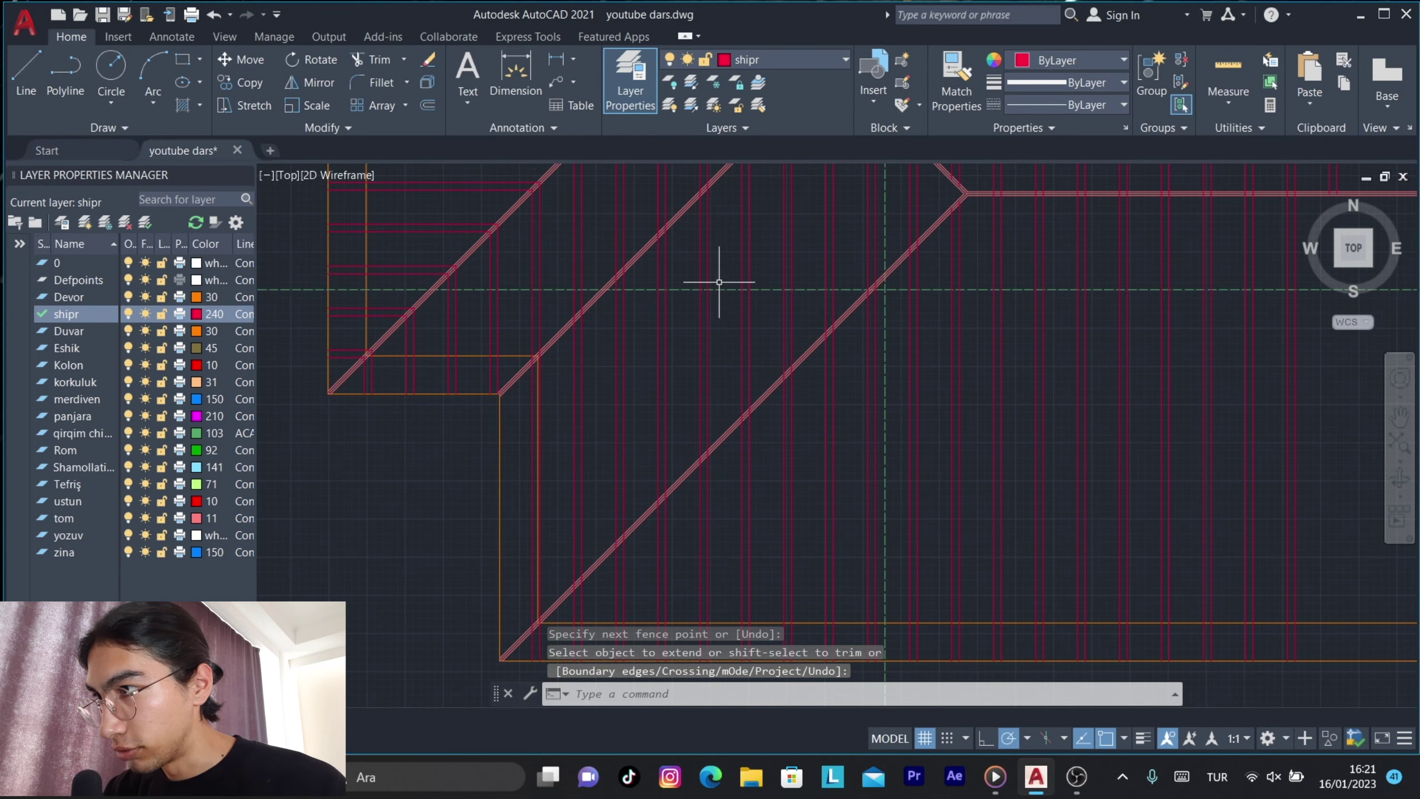
middle_click_drag(781, 241, 764, 343)
scroll(759, 214, "up", 3)
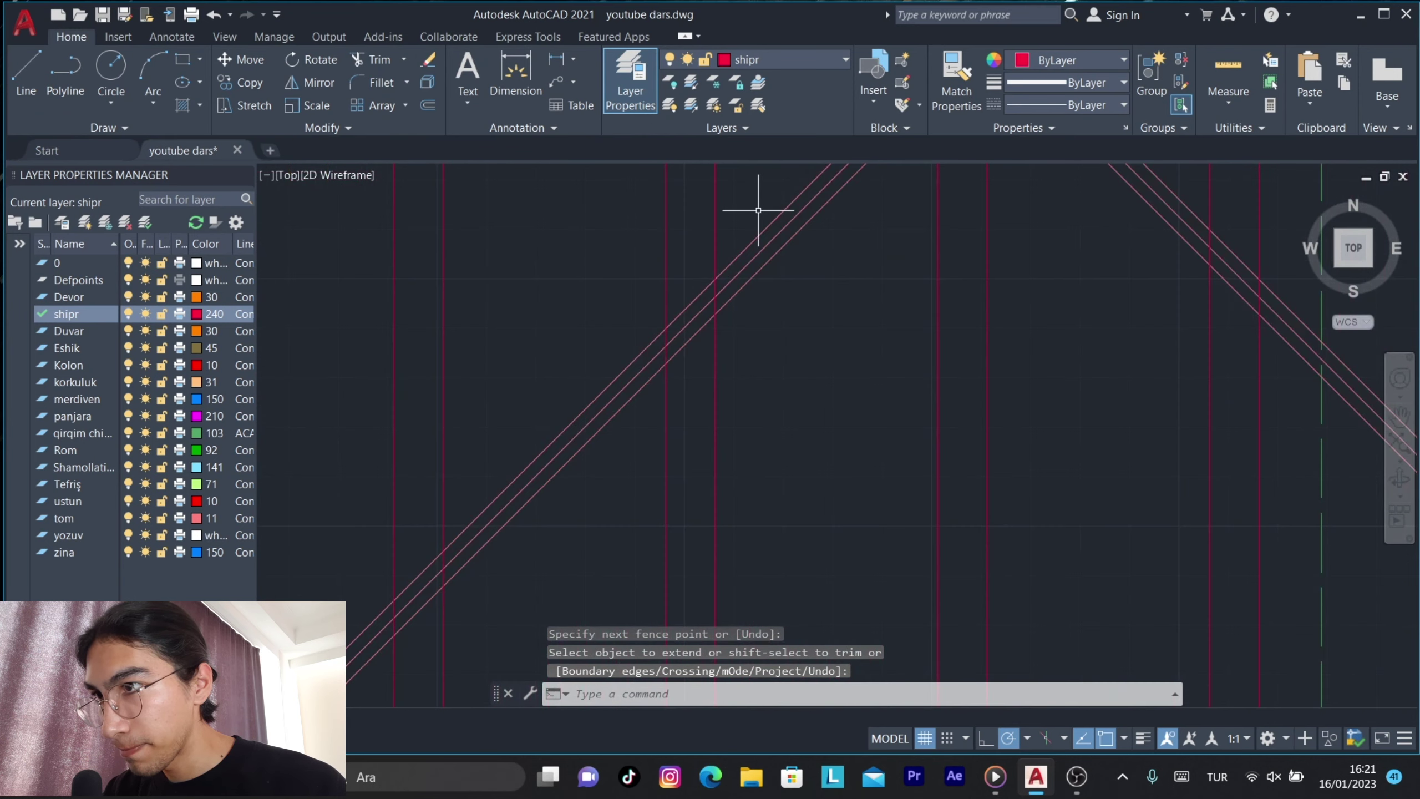
key("Return")
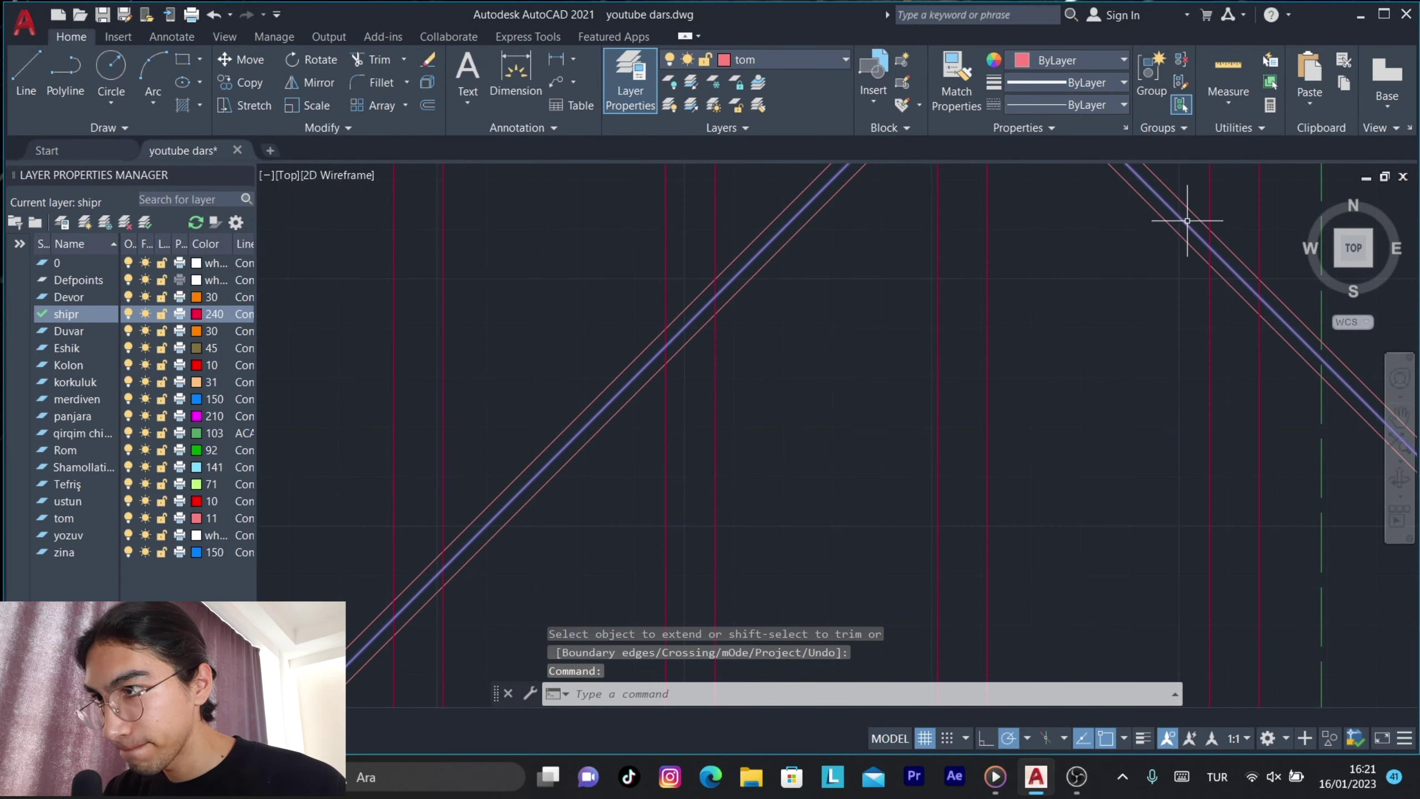
Select the diagonal hip polyline.
scroll(1180, 290, "down", 5)
scroll(1152, 408, "up", 2)
scroll(1090, 392, "up", 3)
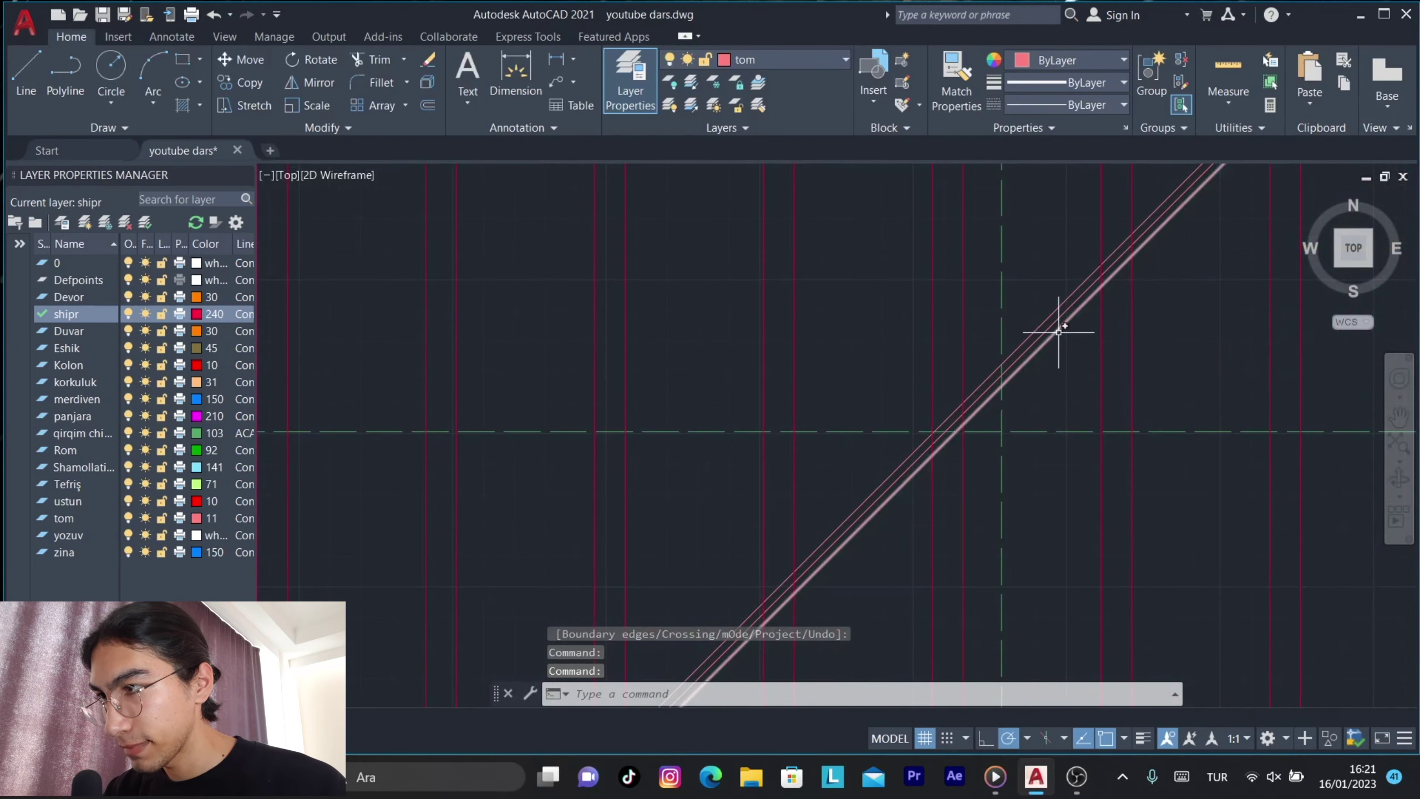
left_click(1058, 331)
scroll(1023, 374, "down", 3)
scroll(871, 381, "down", 3)
type("tr")
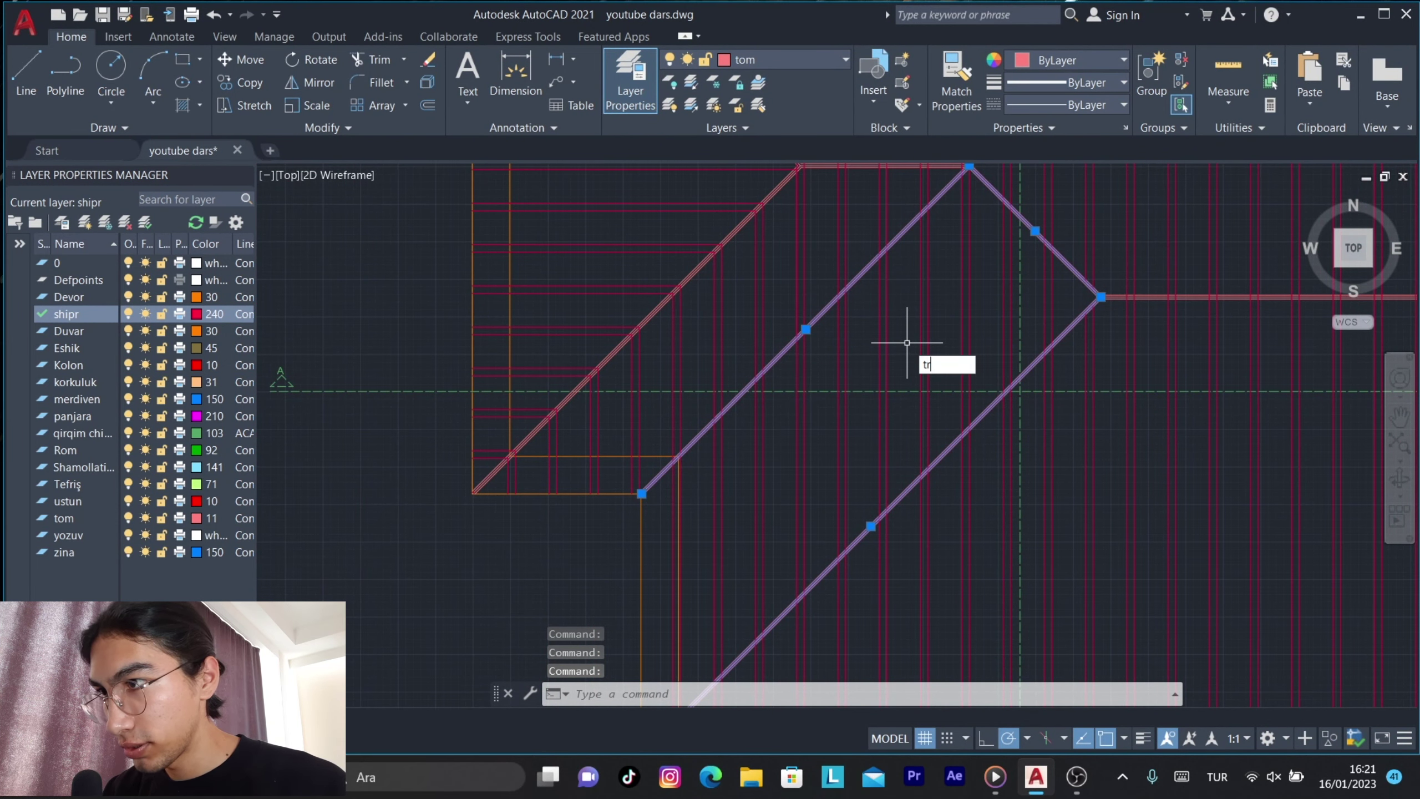
Trim the rafter pieces lying between the hip diagonals.
key("Return")
mouse_move(1056, 292)
left_mouse_down()
mouse_move(850, 387)
mouse_move(832, 459)
mouse_move(729, 507)
left_mouse_up()
scroll(808, 421, "down", 2)
scroll(777, 435, "up", 3)
scroll(787, 430, "down", 3)
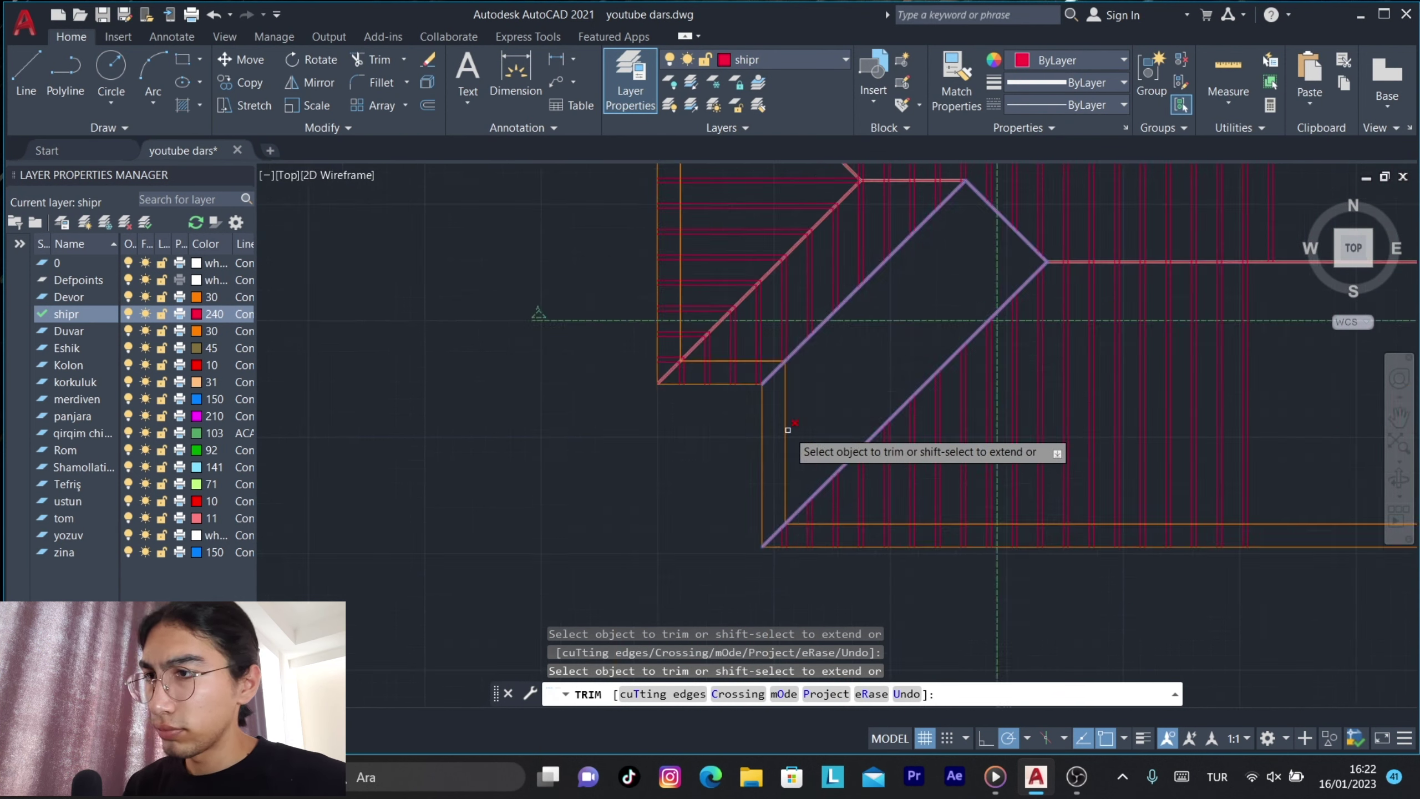
scroll(788, 429, "down", 2)
key("Return")
Delete the two stray vertical rafter lines and zoom to the lower hip corner.
middle_click_drag(1095, 289, 1041, 312)
left_click(1048, 296)
key("Delete")
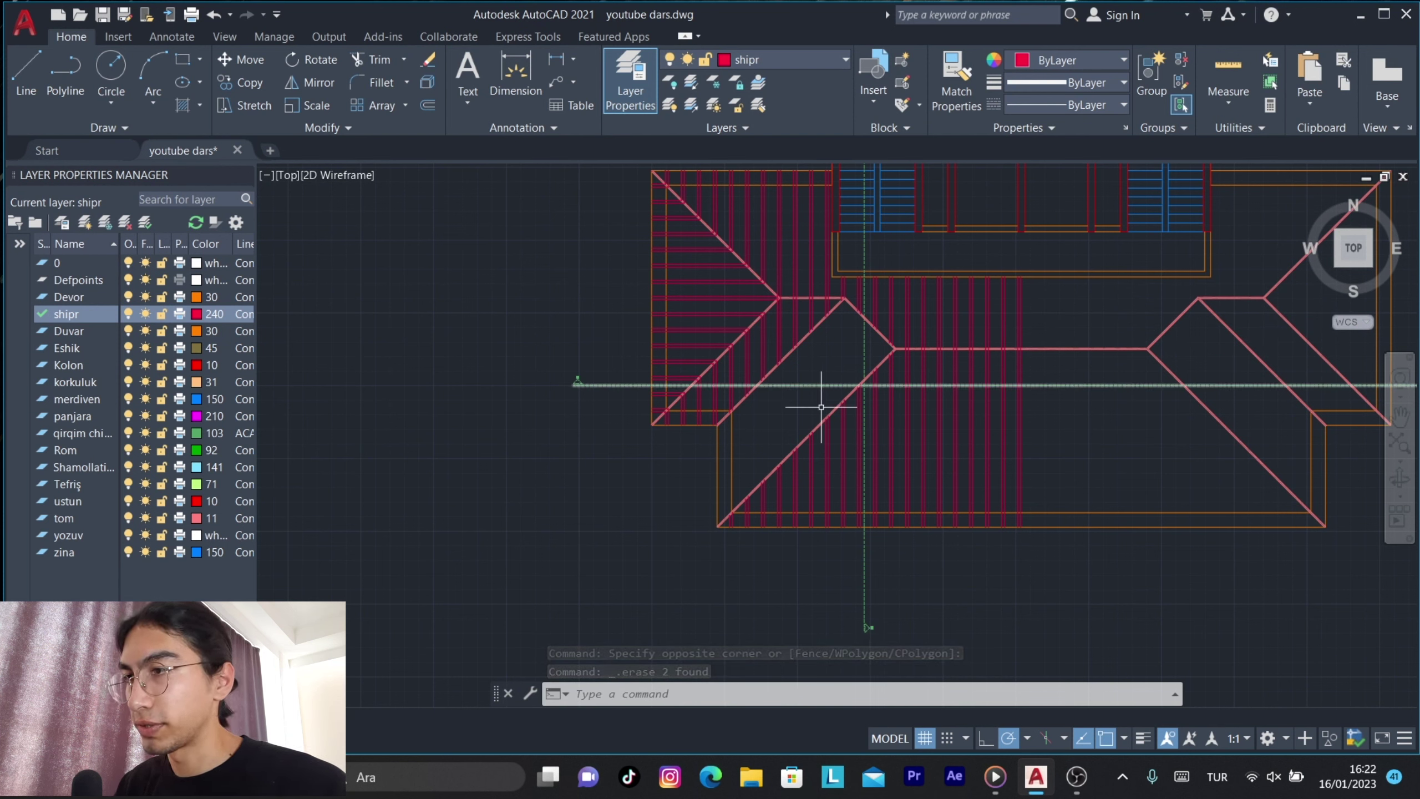
scroll(809, 420, "up", 4)
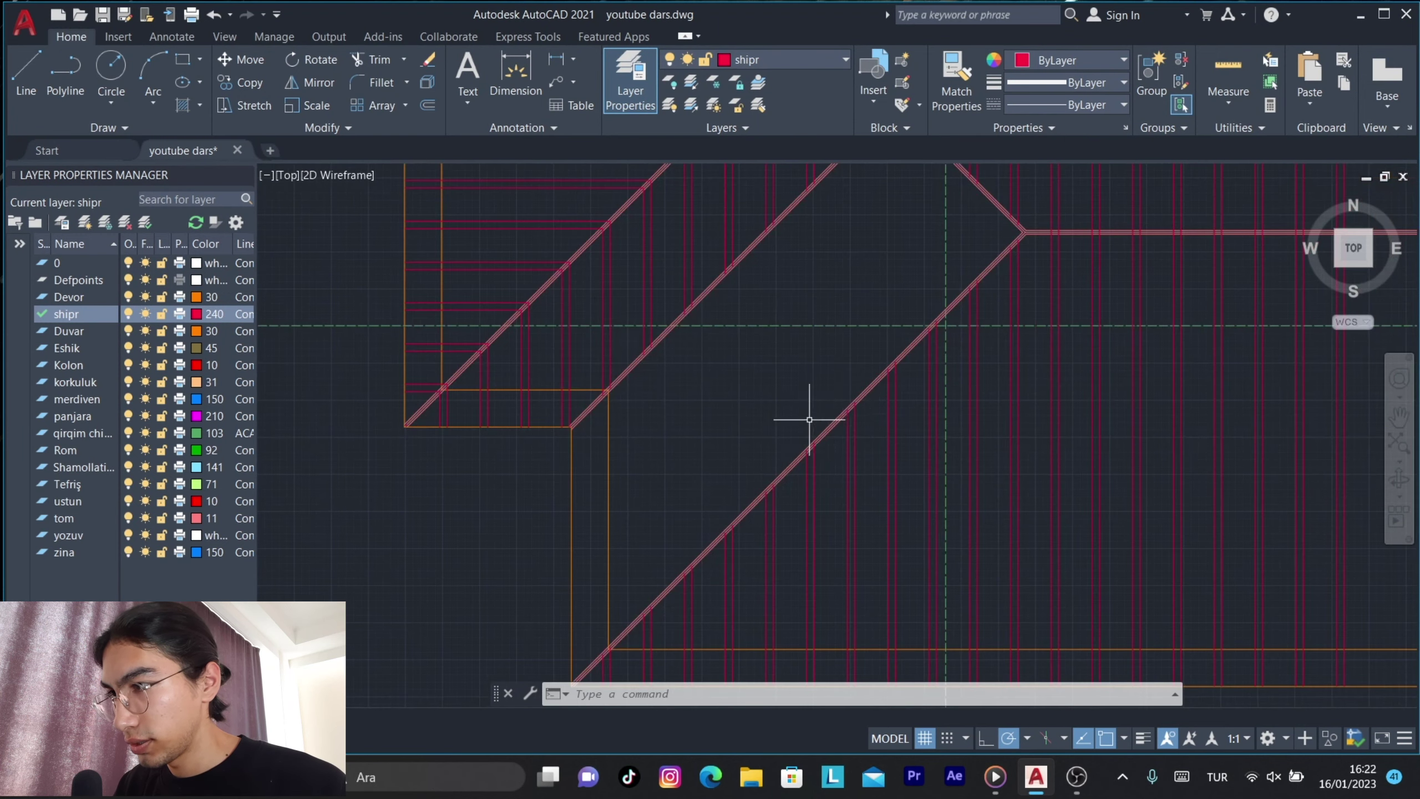
middle_click_drag(691, 503, 744, 444)
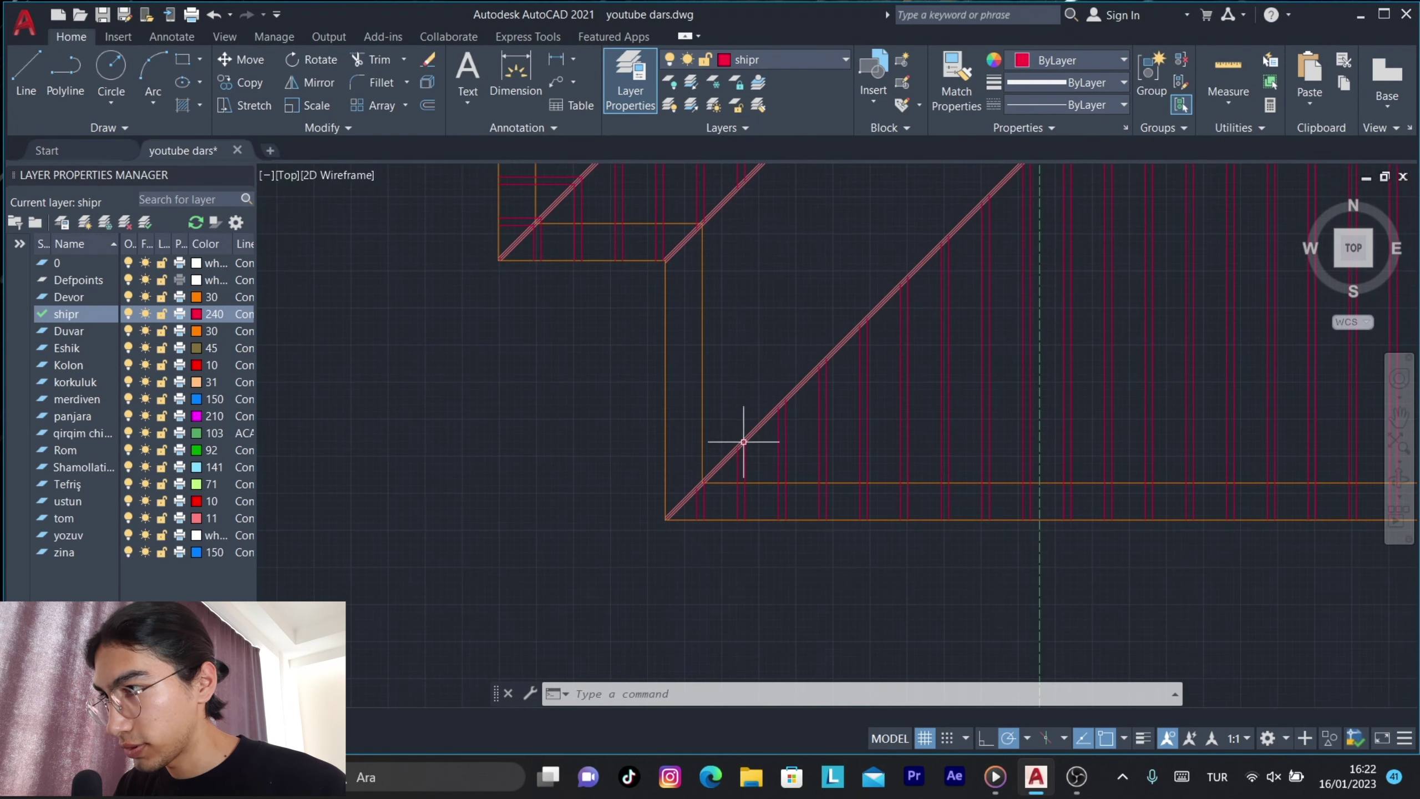
scroll(722, 484, "up", 2)
scroll(761, 380, "up", 2)
scroll(325, 168, "up", 2)
Draw a short horizontal rafter line ending at the orange wall line.
type("l")
key("Return")
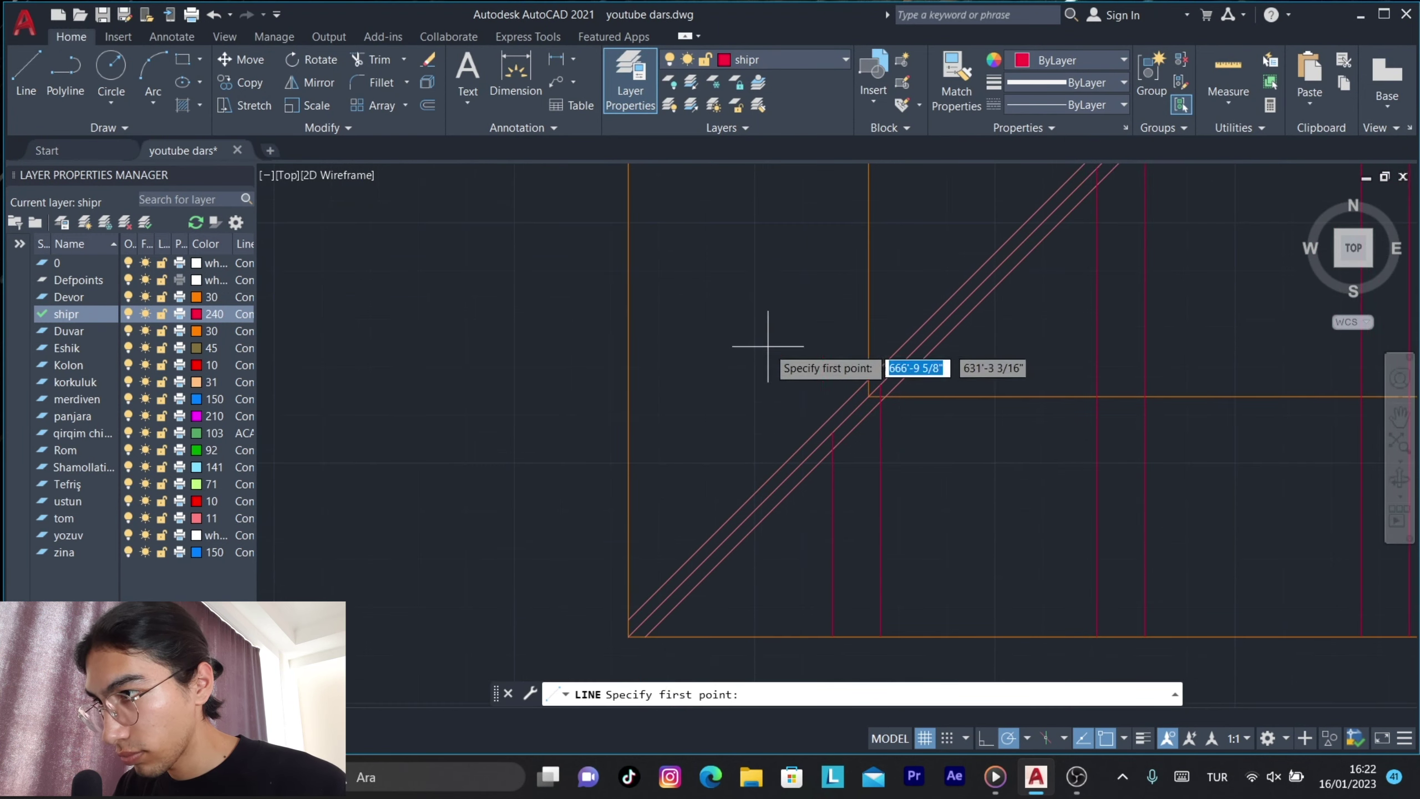
left_click(881, 384)
left_click(630, 384)
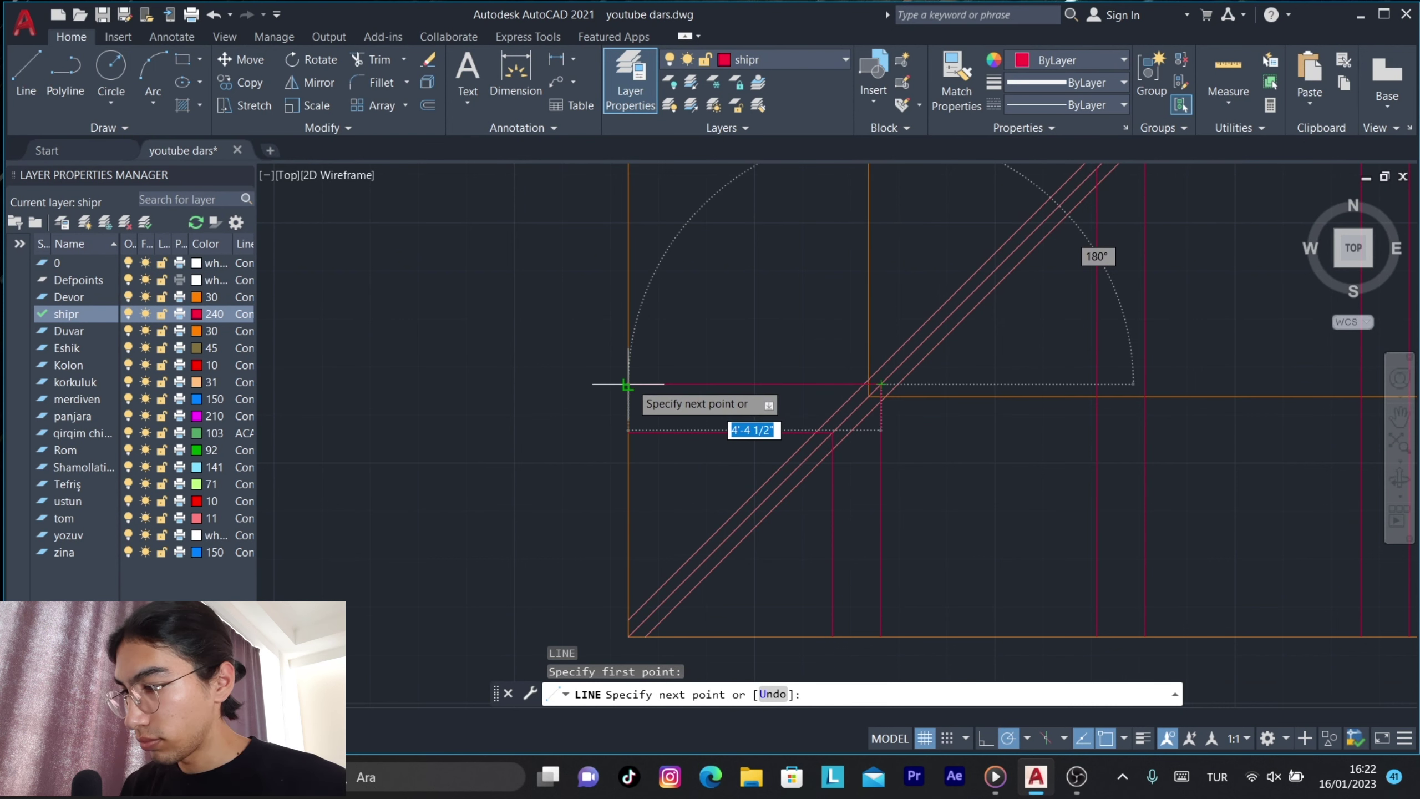
key("Return")
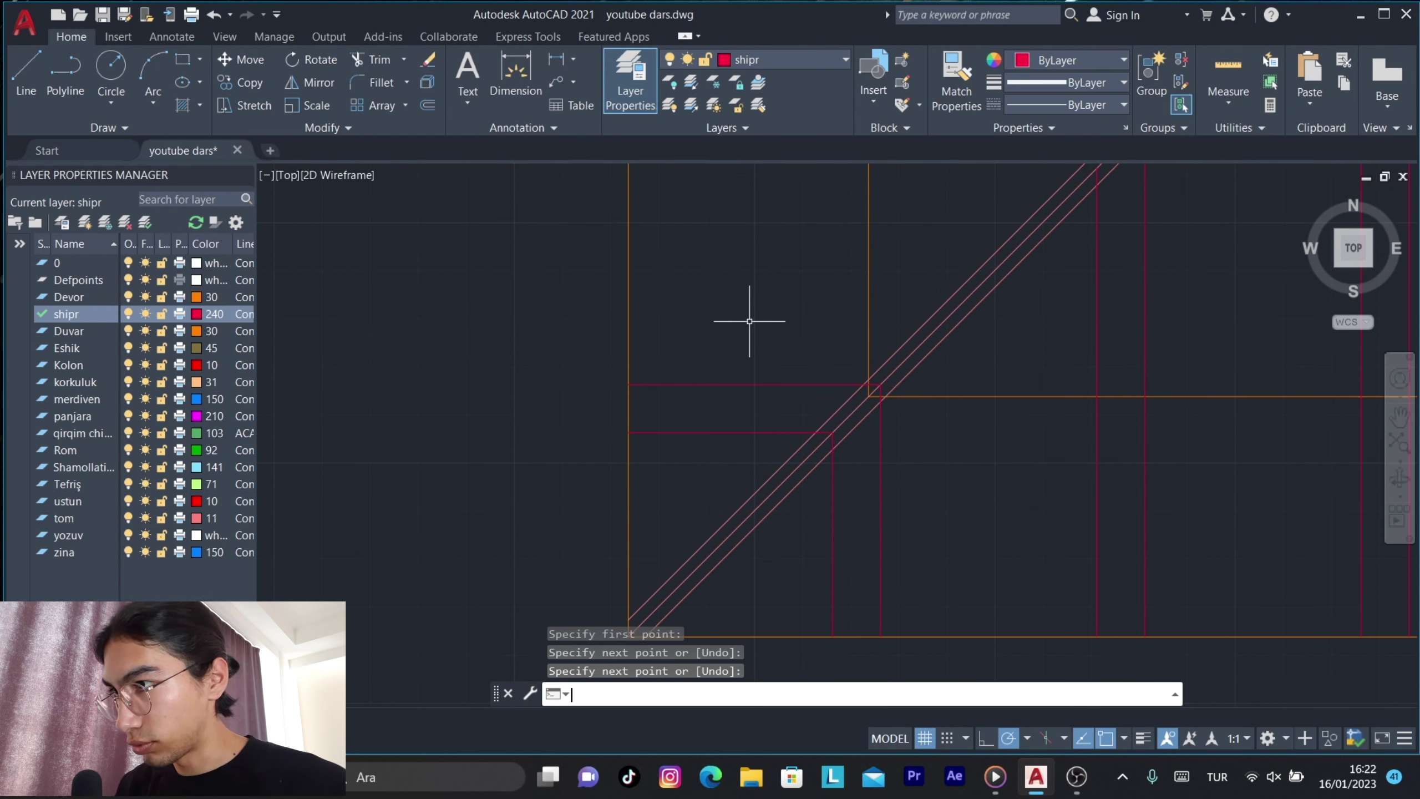
Copy the two horizontal rafters to a new position along the diagonal hip.
left_click(800, 361)
left_click(681, 457)
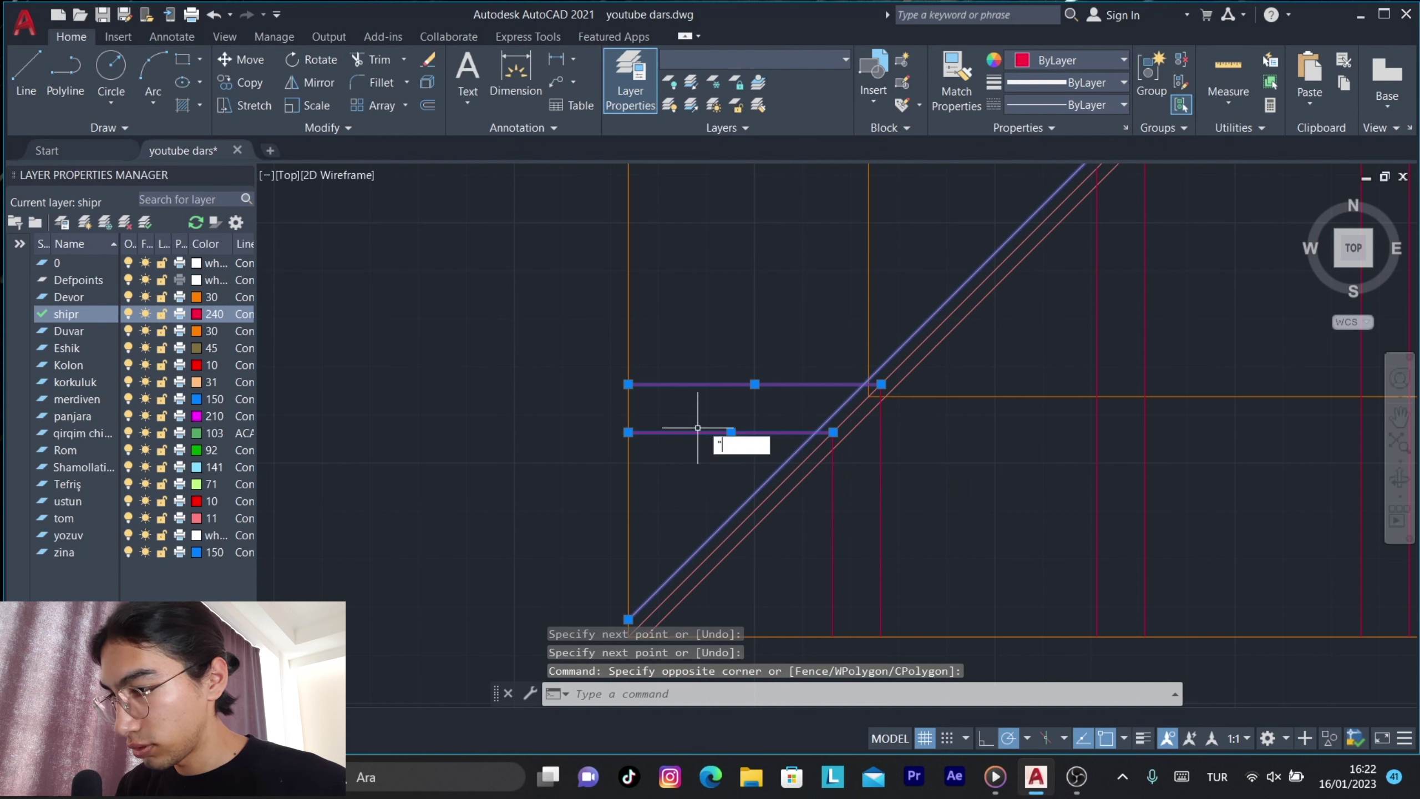
key("Escape")
left_click(754, 335)
left_click(692, 441)
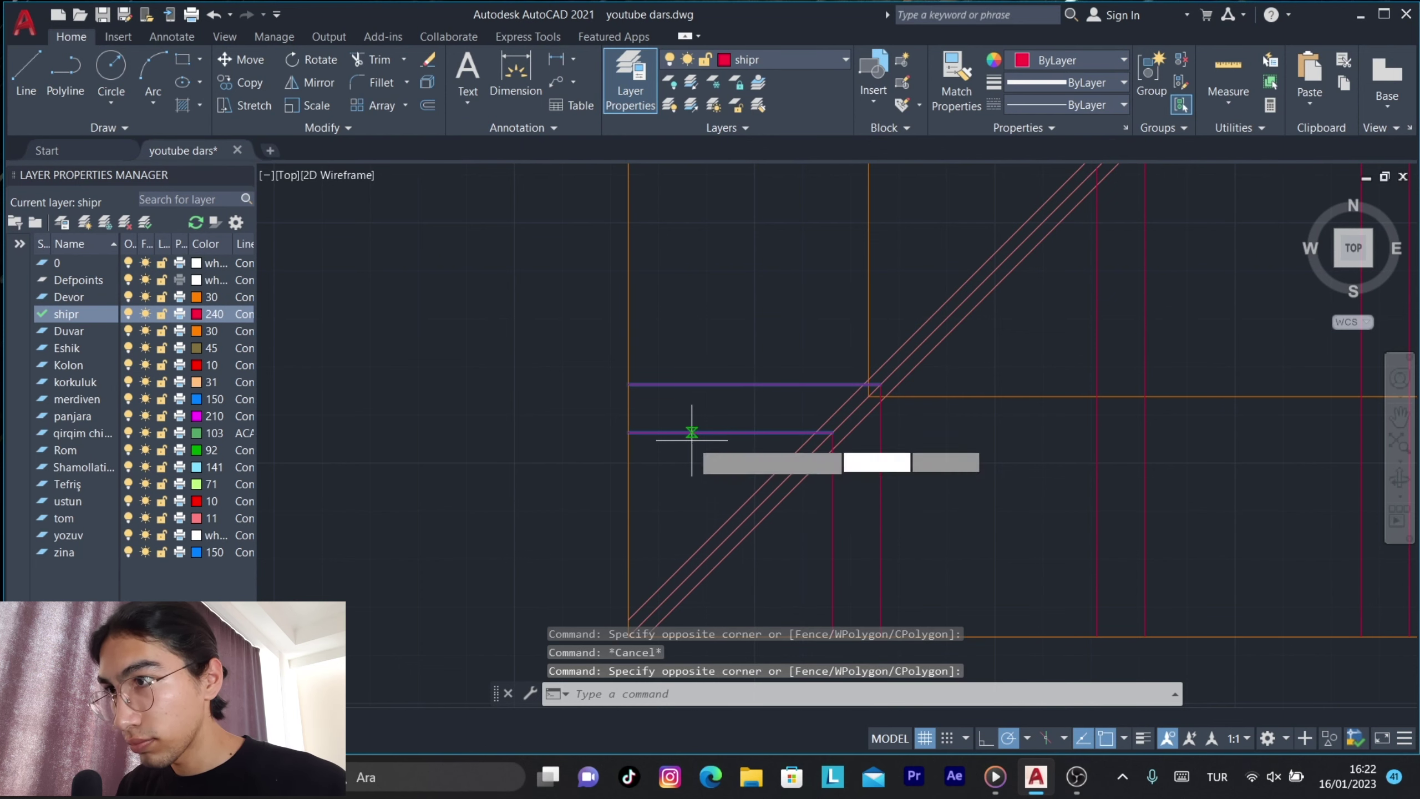
type("co")
key("Return")
left_click(833, 431)
middle_click_drag(840, 421, 771, 416)
left_click(771, 416)
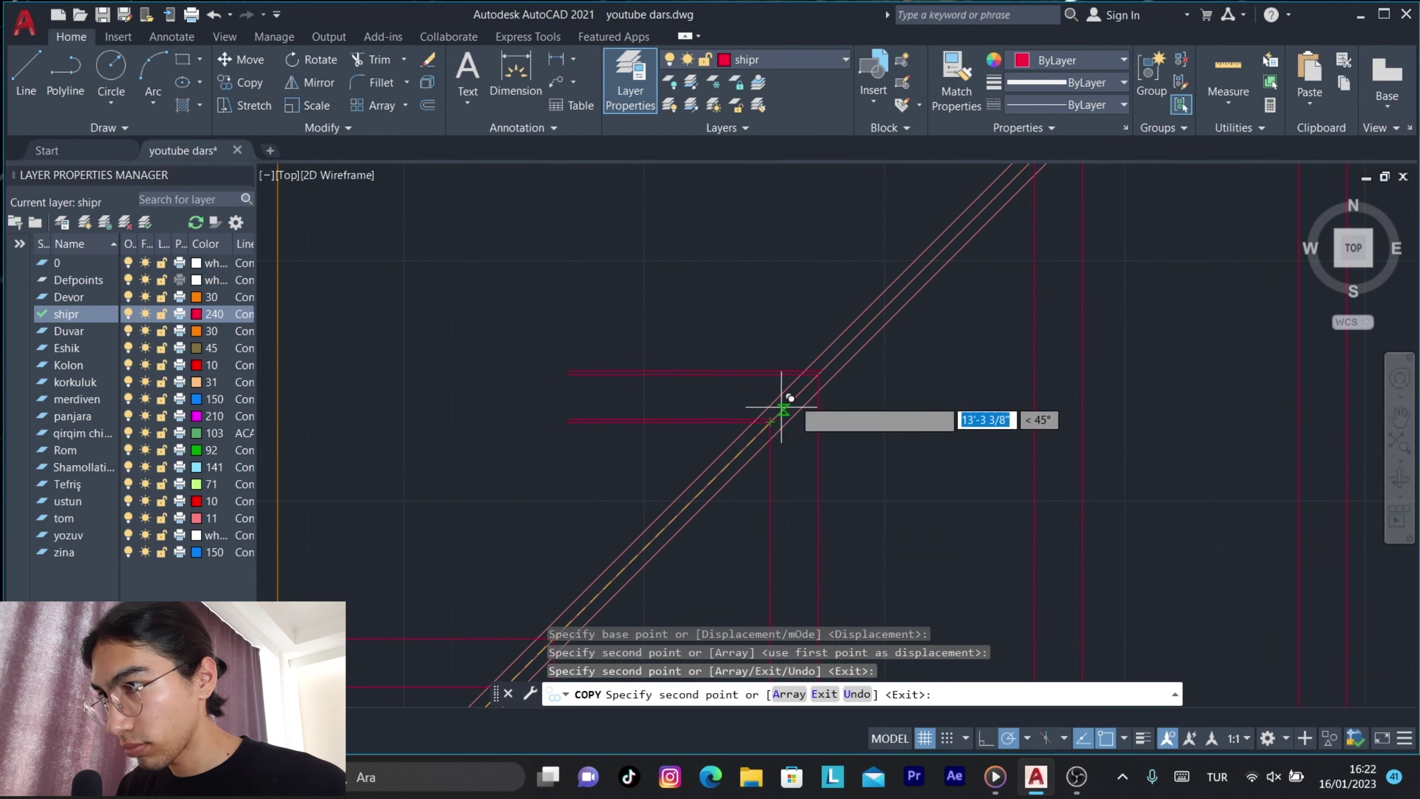
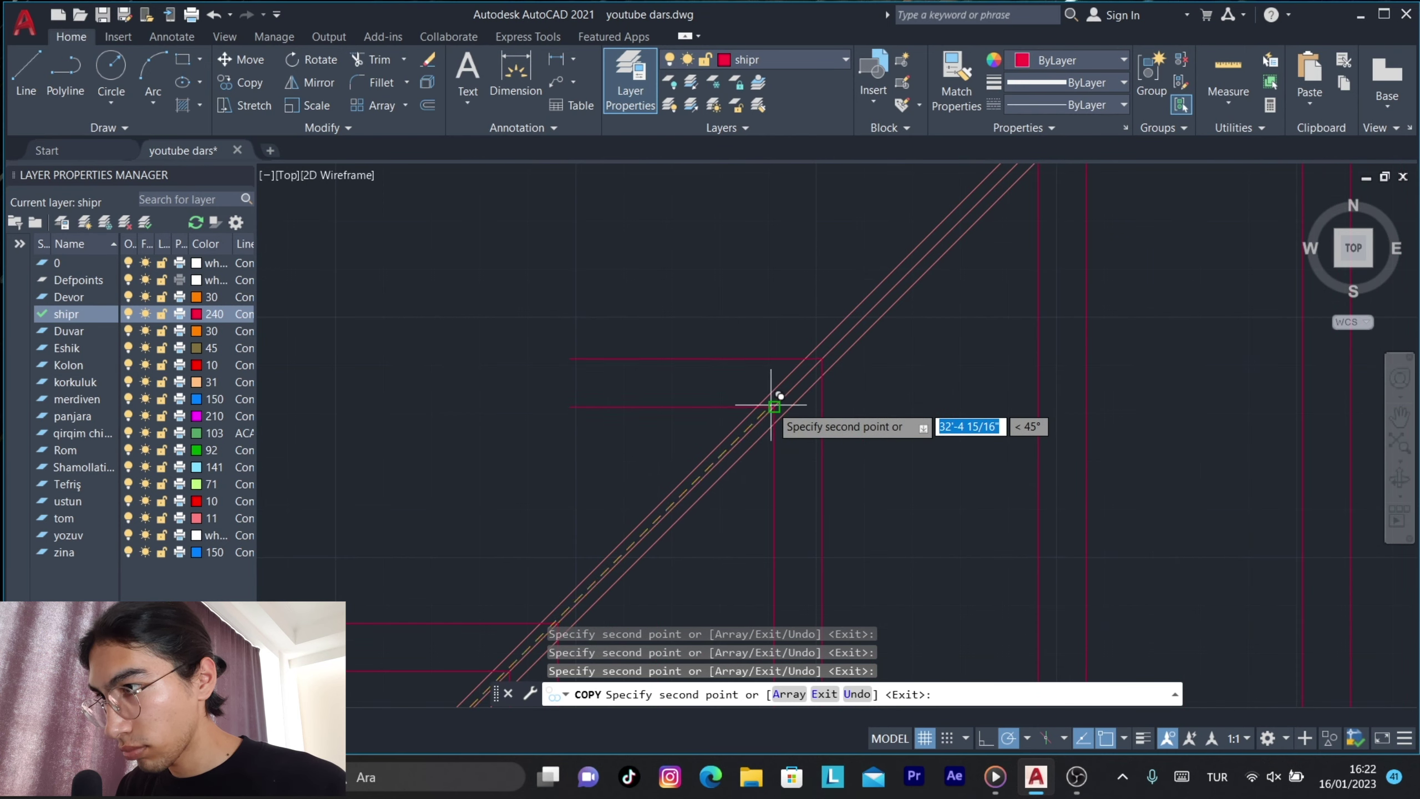
End the copy and pick the new diagonal hip line and roof outline as extend boundaries.
middle_click_drag(770, 397, 634, 539)
middle_click_drag(871, 355, 671, 396)
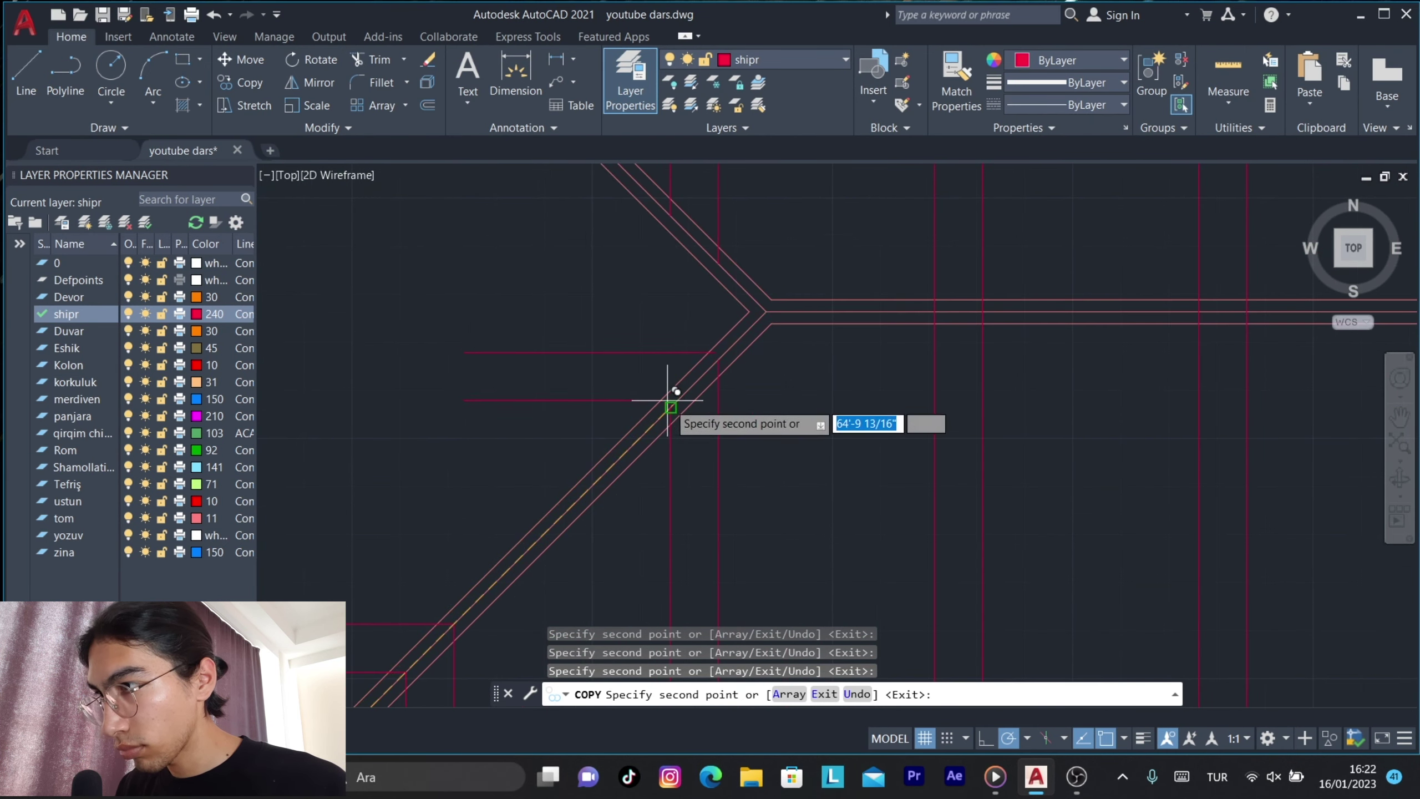
scroll(961, 466, "down", 3)
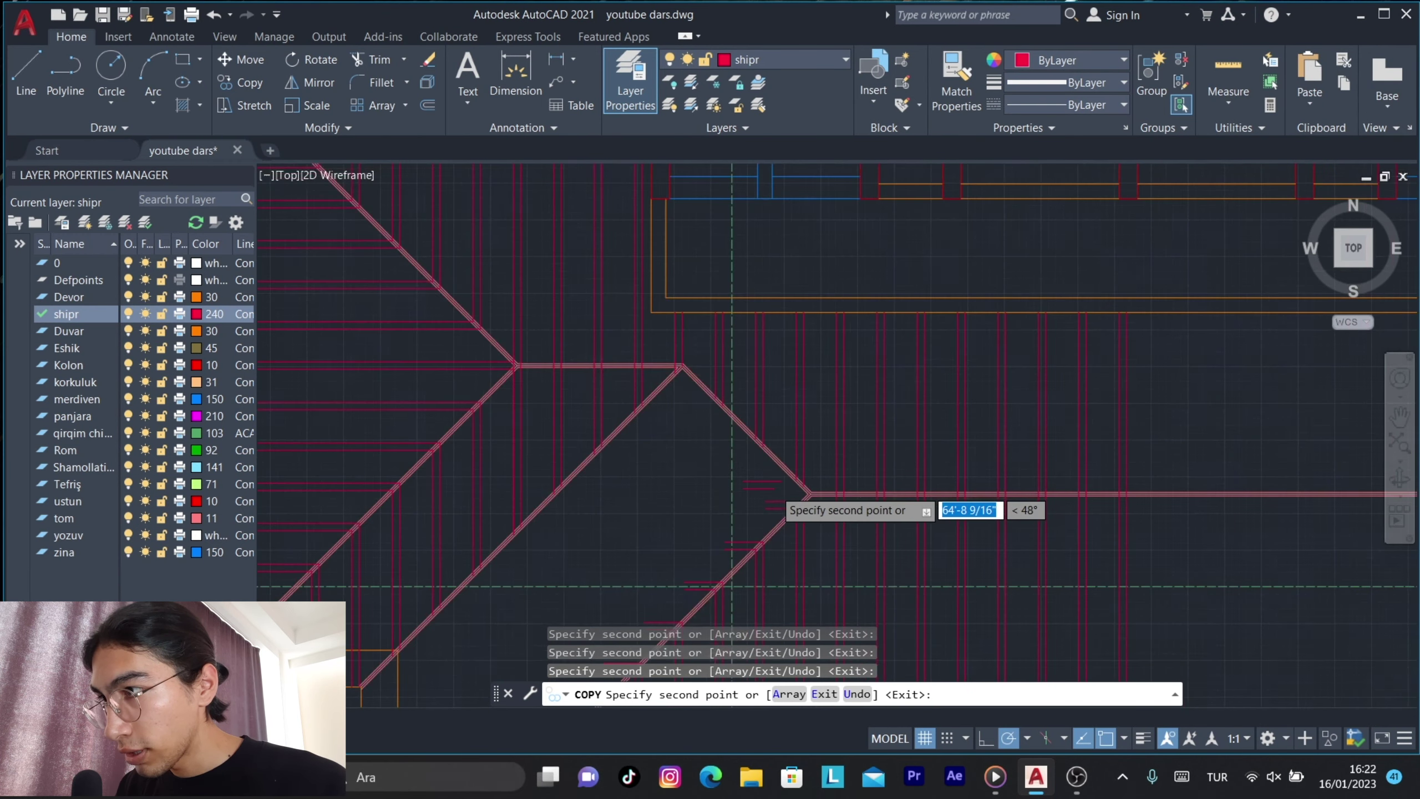
key("Escape")
middle_click_drag(549, 535, 699, 383)
scroll(751, 359, "up", 5)
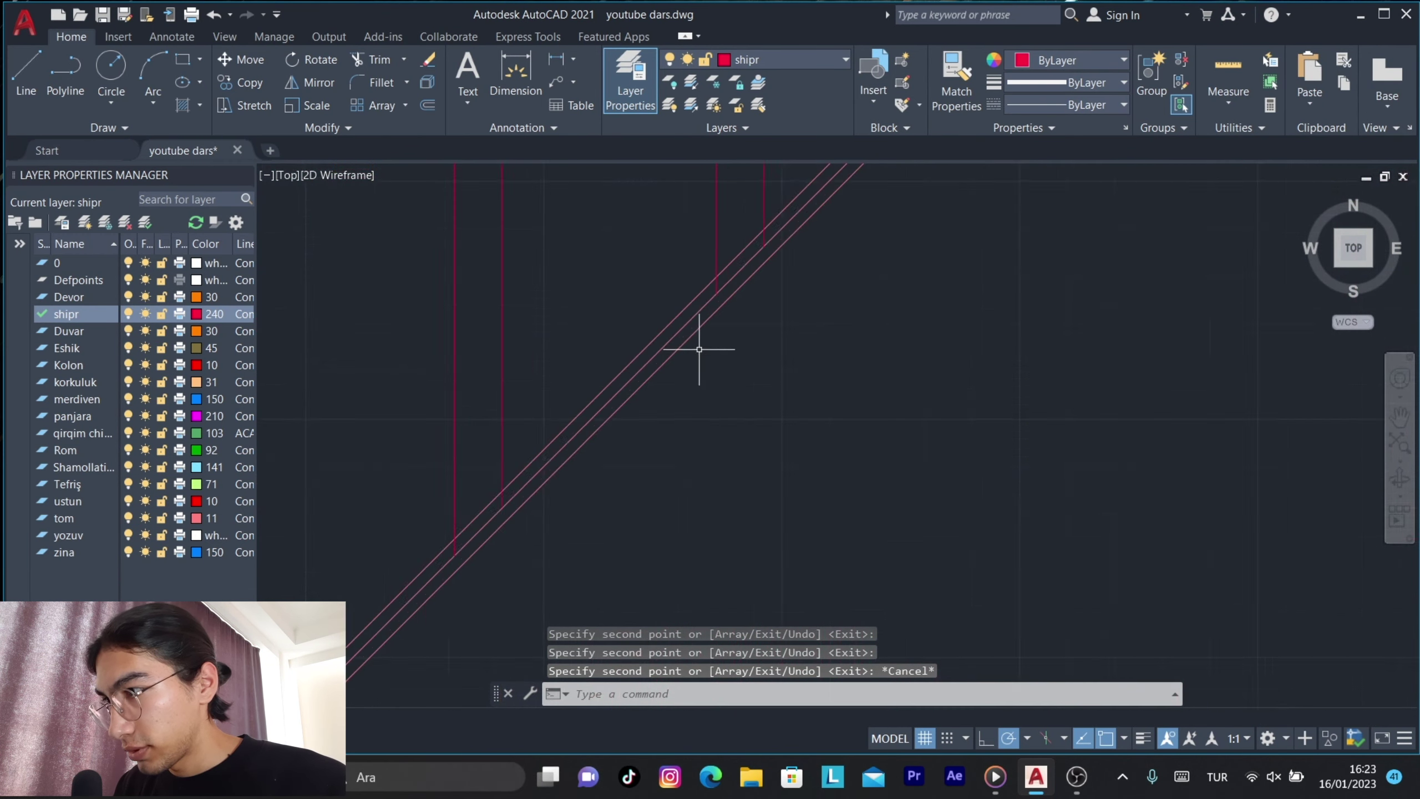
left_click(668, 306)
scroll(676, 476, "down", 2)
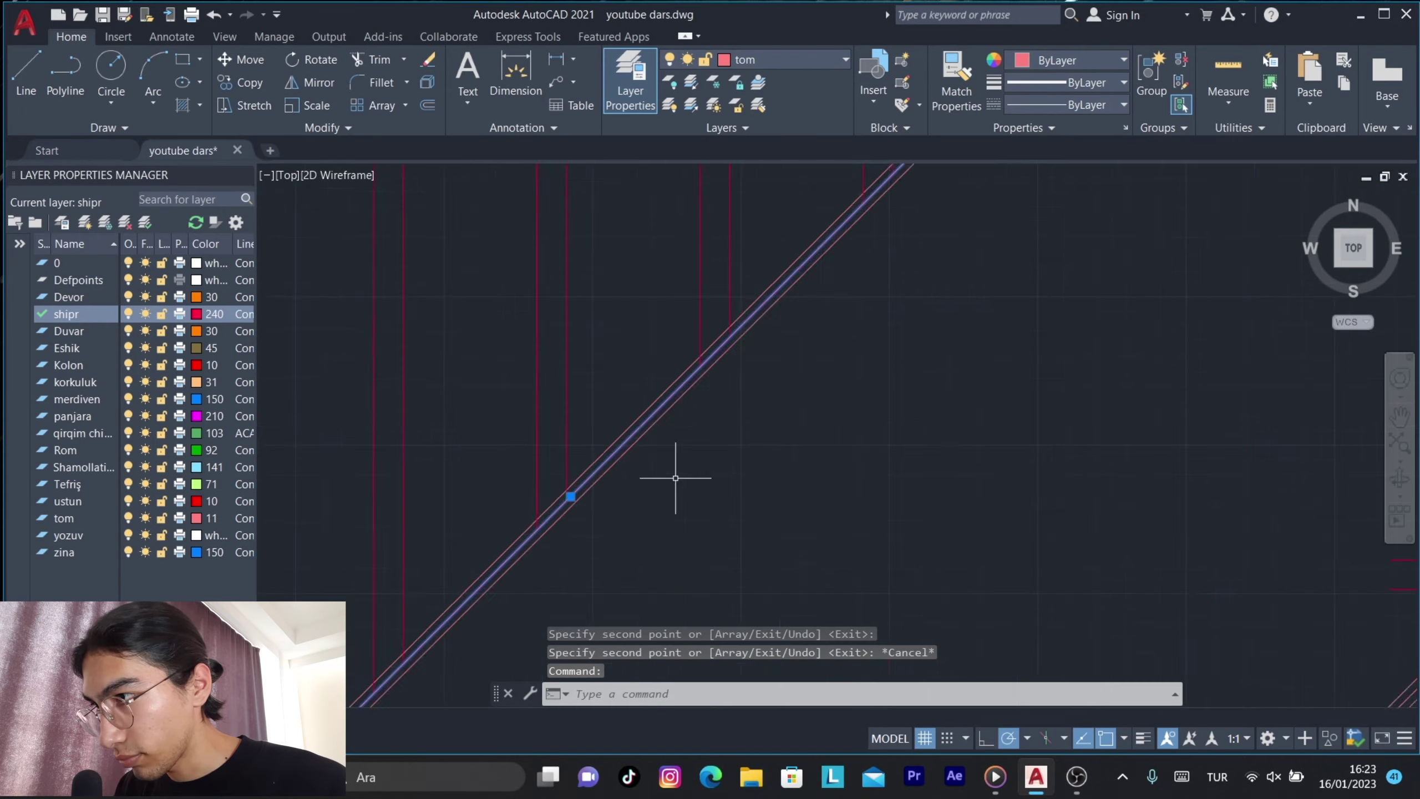
scroll(676, 498, "down", 4)
scroll(782, 416, "up", 4)
scroll(674, 409, "up", 2)
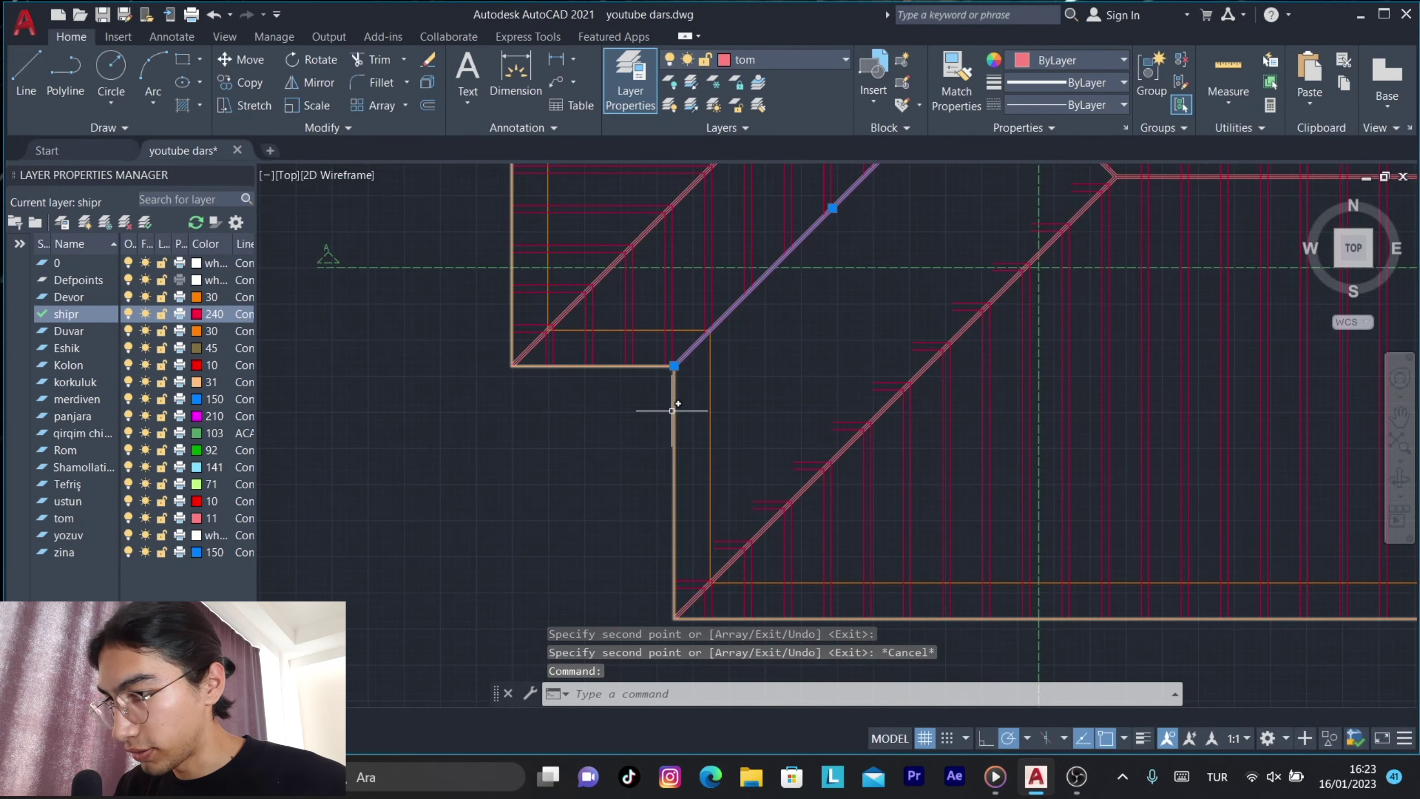
left_click(672, 410)
Extend the fenced horizontal rafter lines out to the hip line and outline.
key("Return")
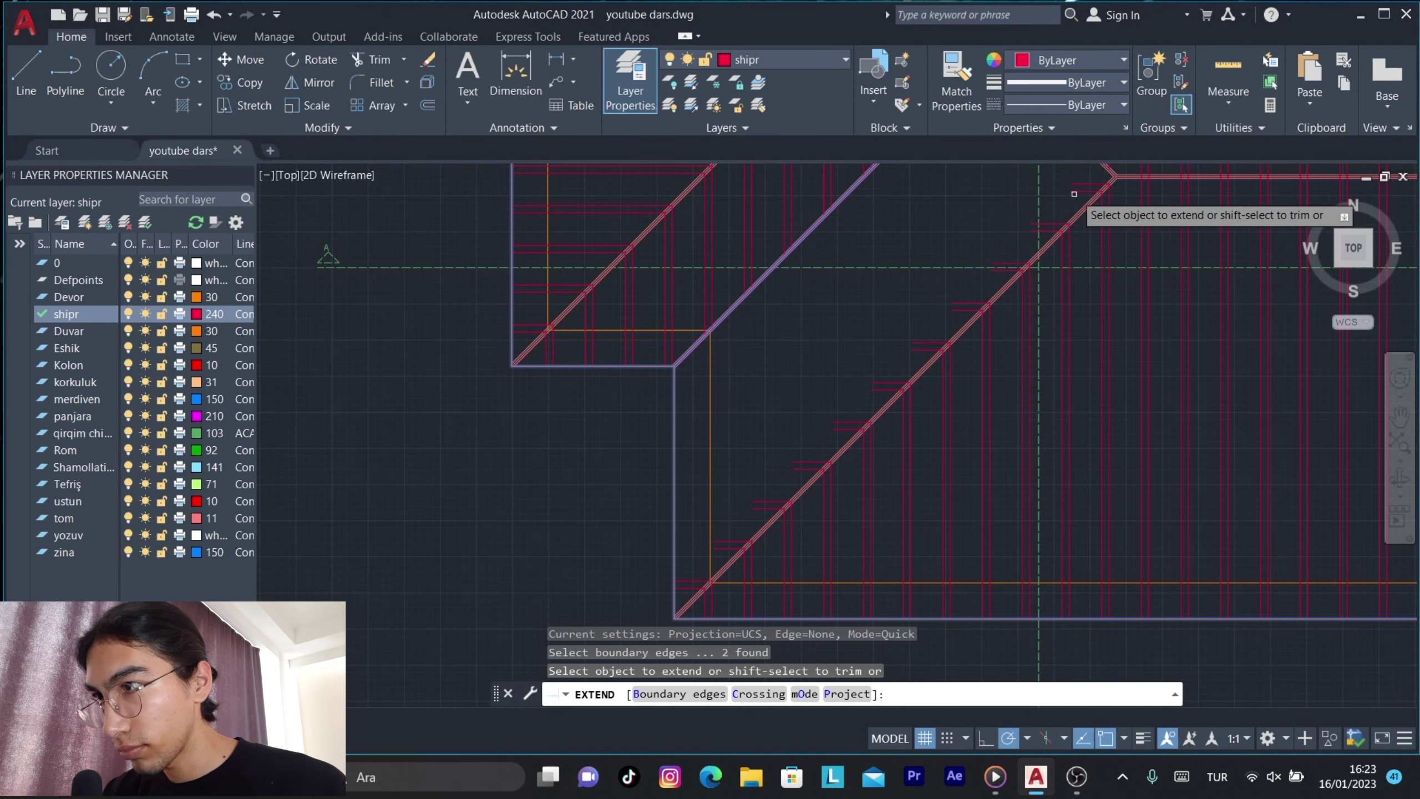
left_click_drag(1090, 185, 998, 246)
left_click(982, 282)
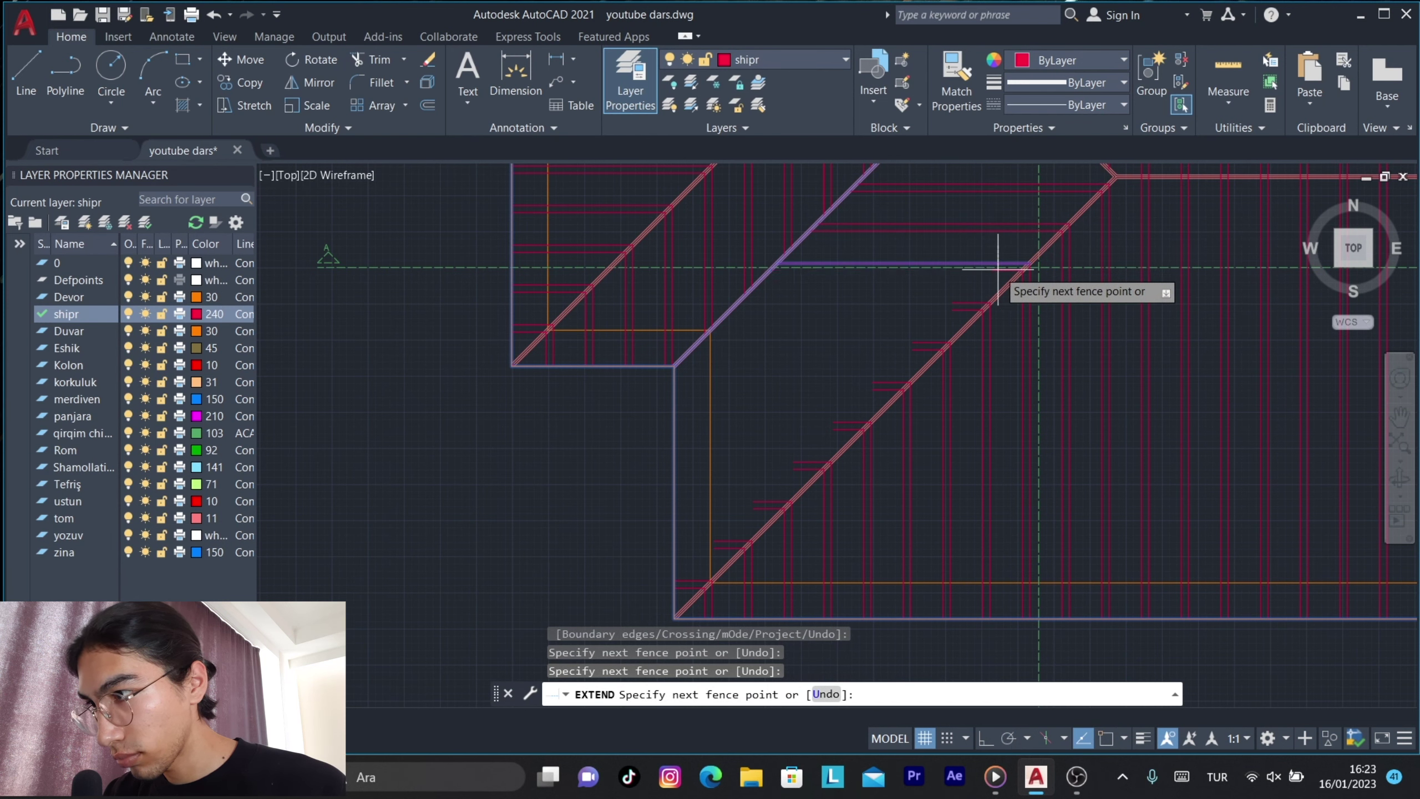
left_click(716, 551)
key("Return")
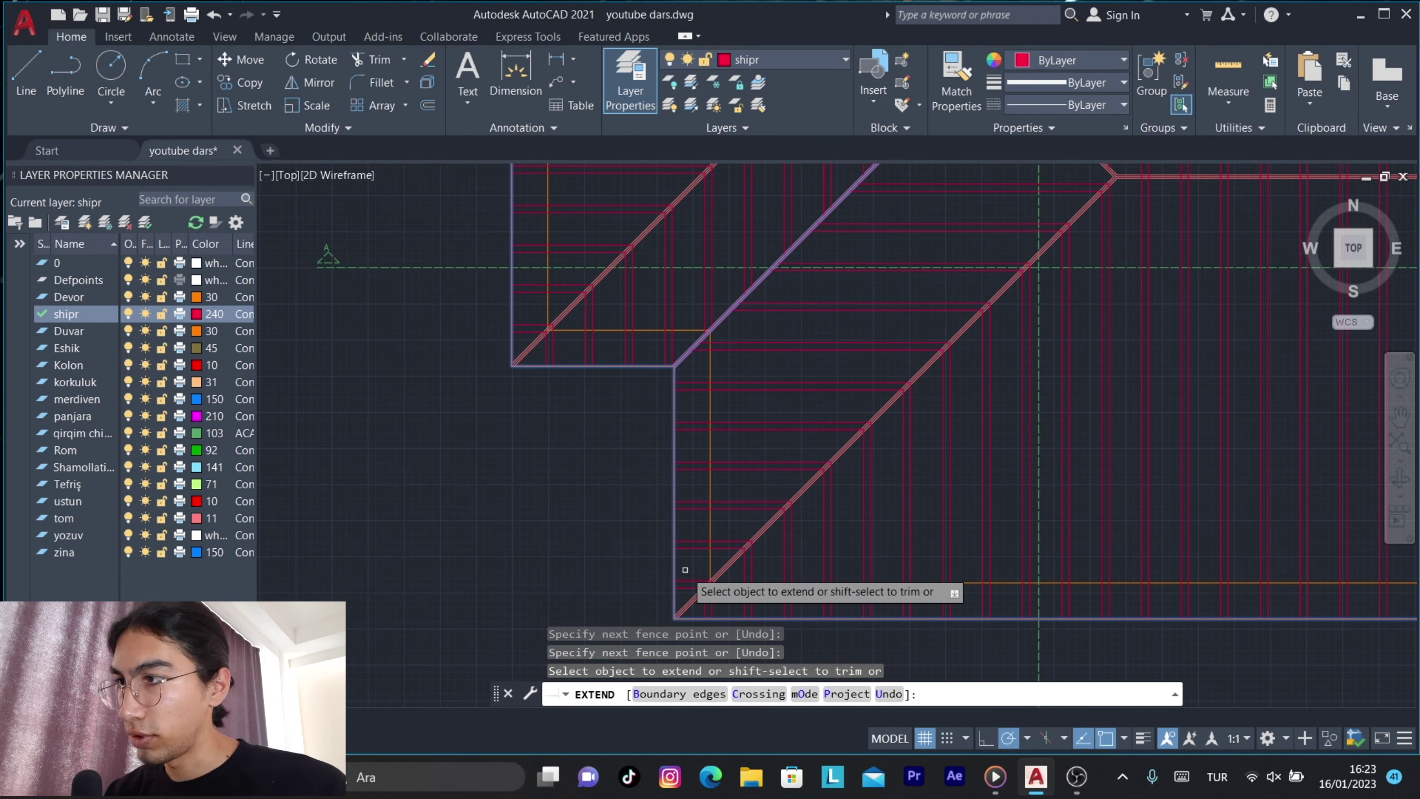
middle_click_drag(935, 218, 808, 392)
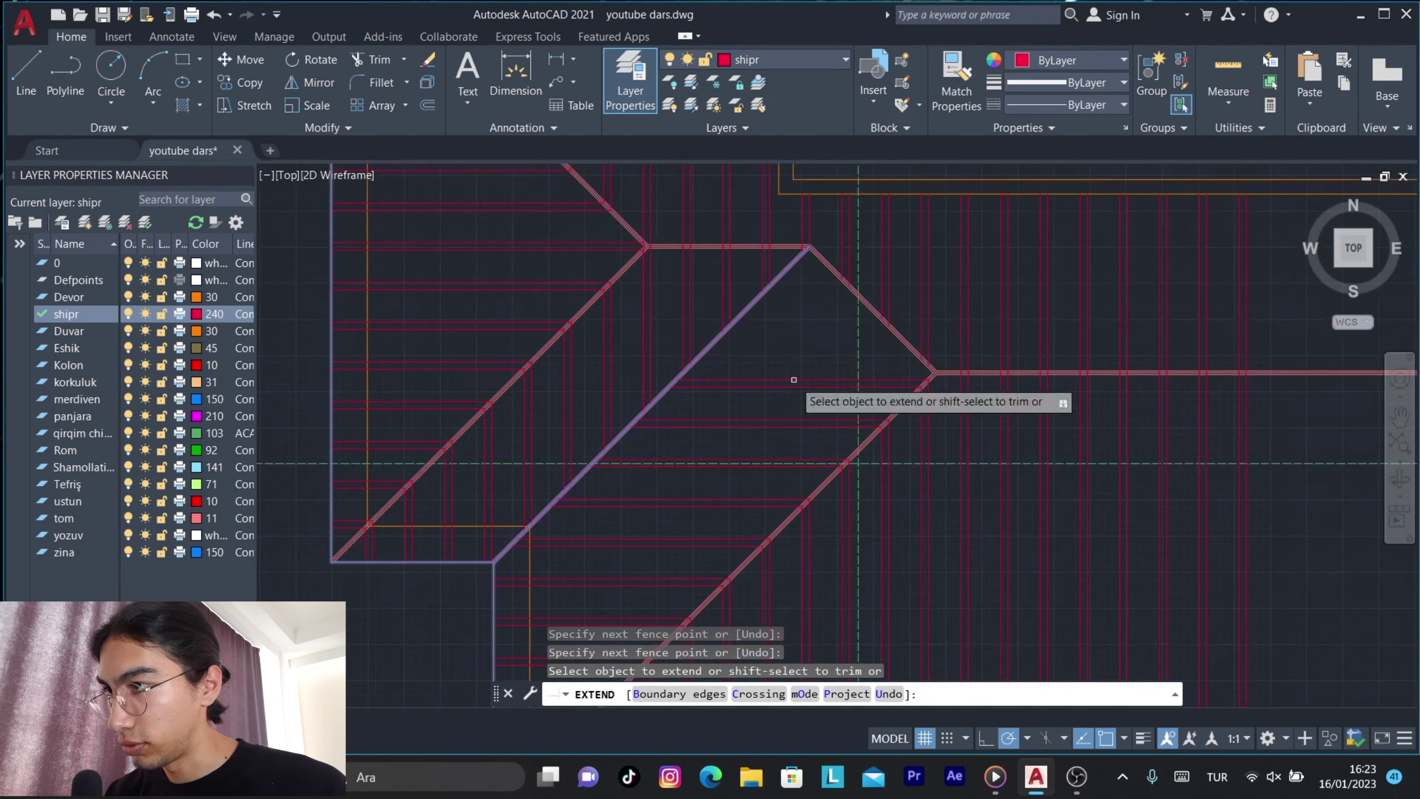
middle_click_drag(818, 248, 801, 370)
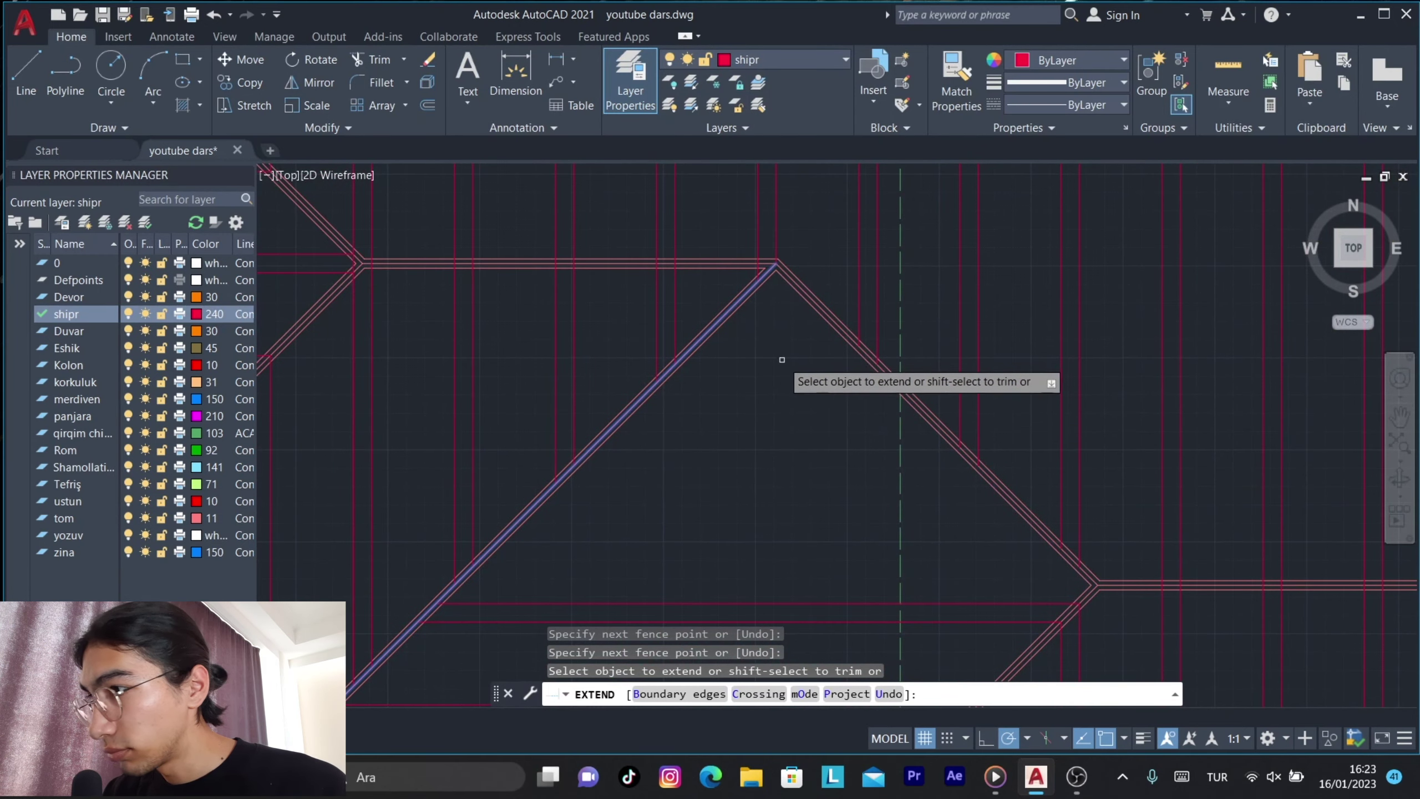
key("Return")
Abandon a stray line and start Offset with a 55-inch (4'-7") distance.
type("l")
key("Return")
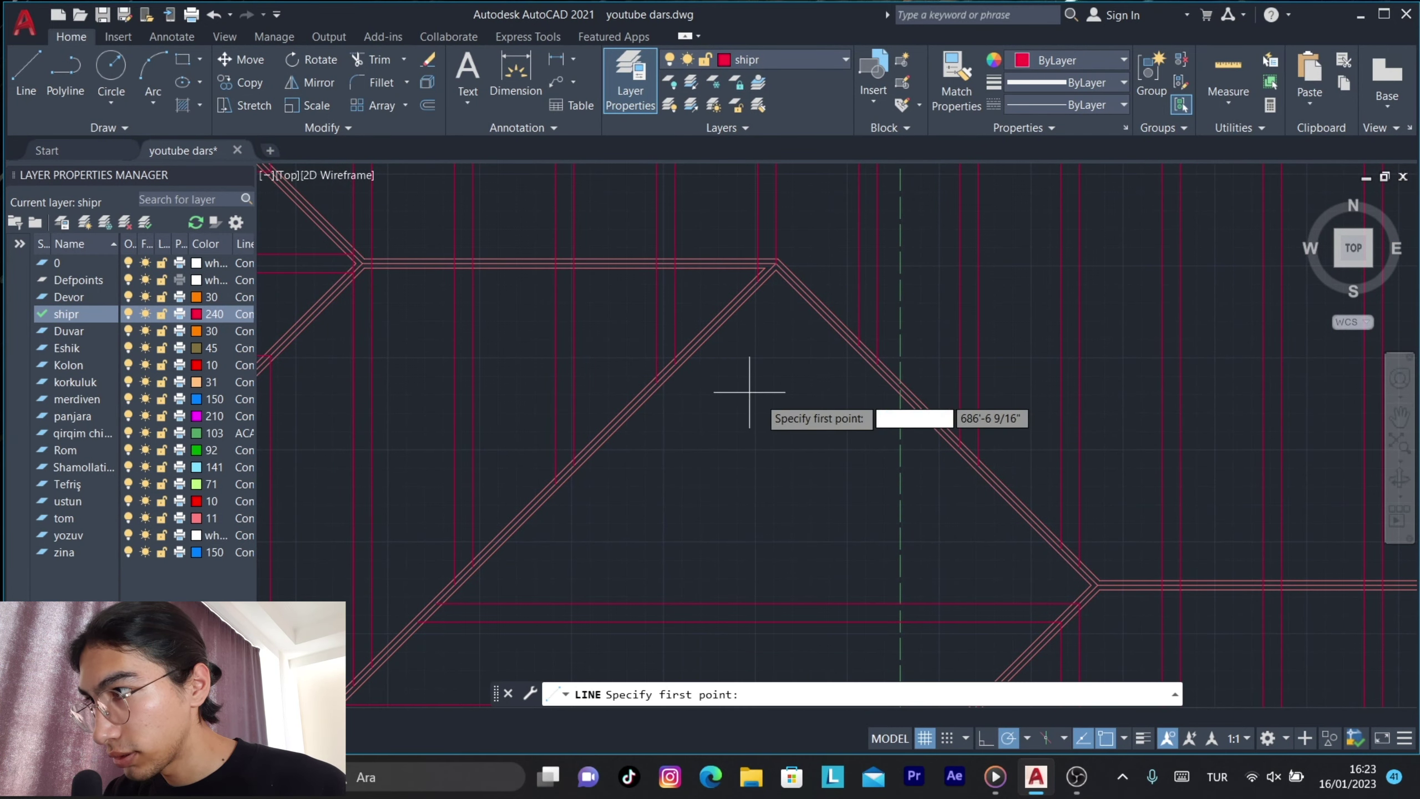
scroll(770, 395, "up", 5)
left_click(523, 315)
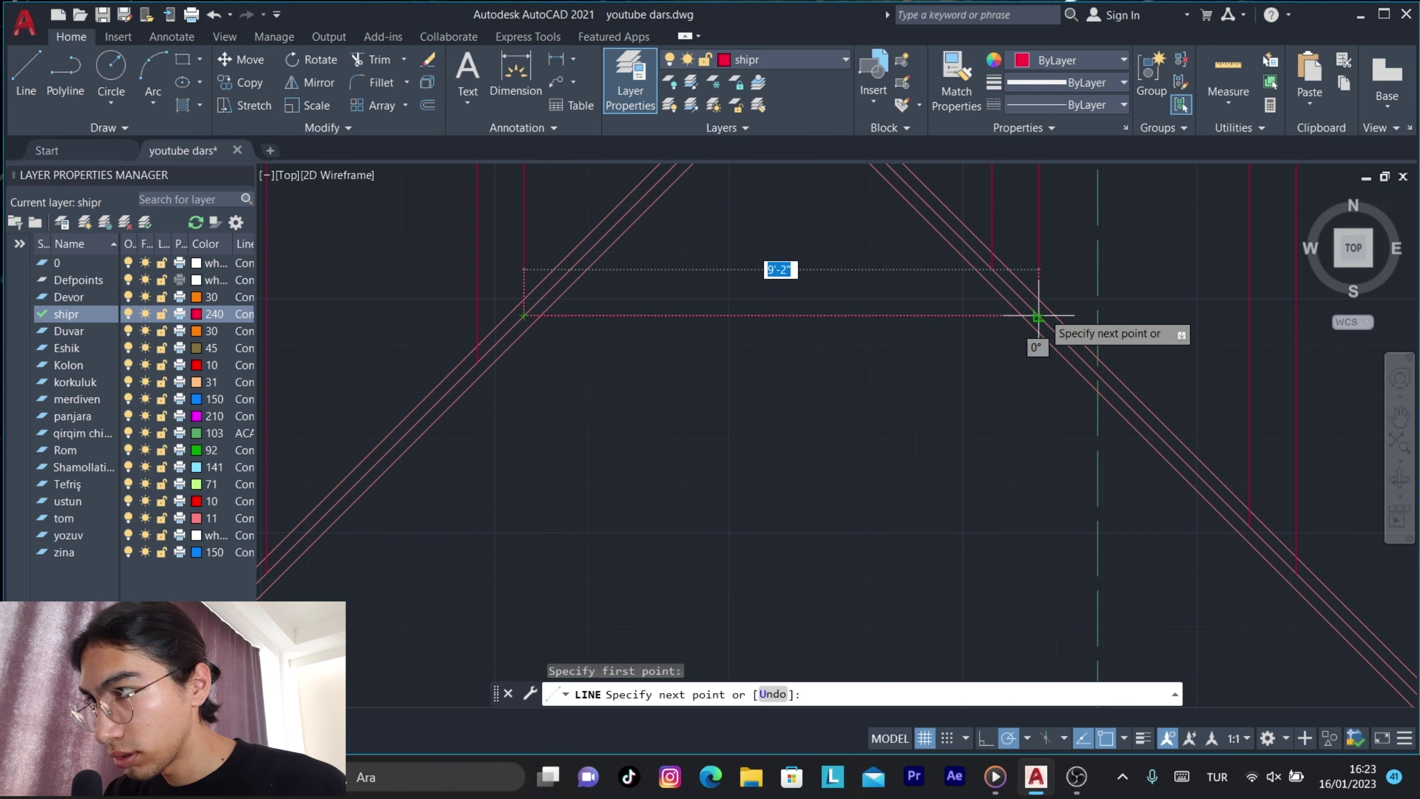
key("Escape")
scroll(1000, 470, "down", 3)
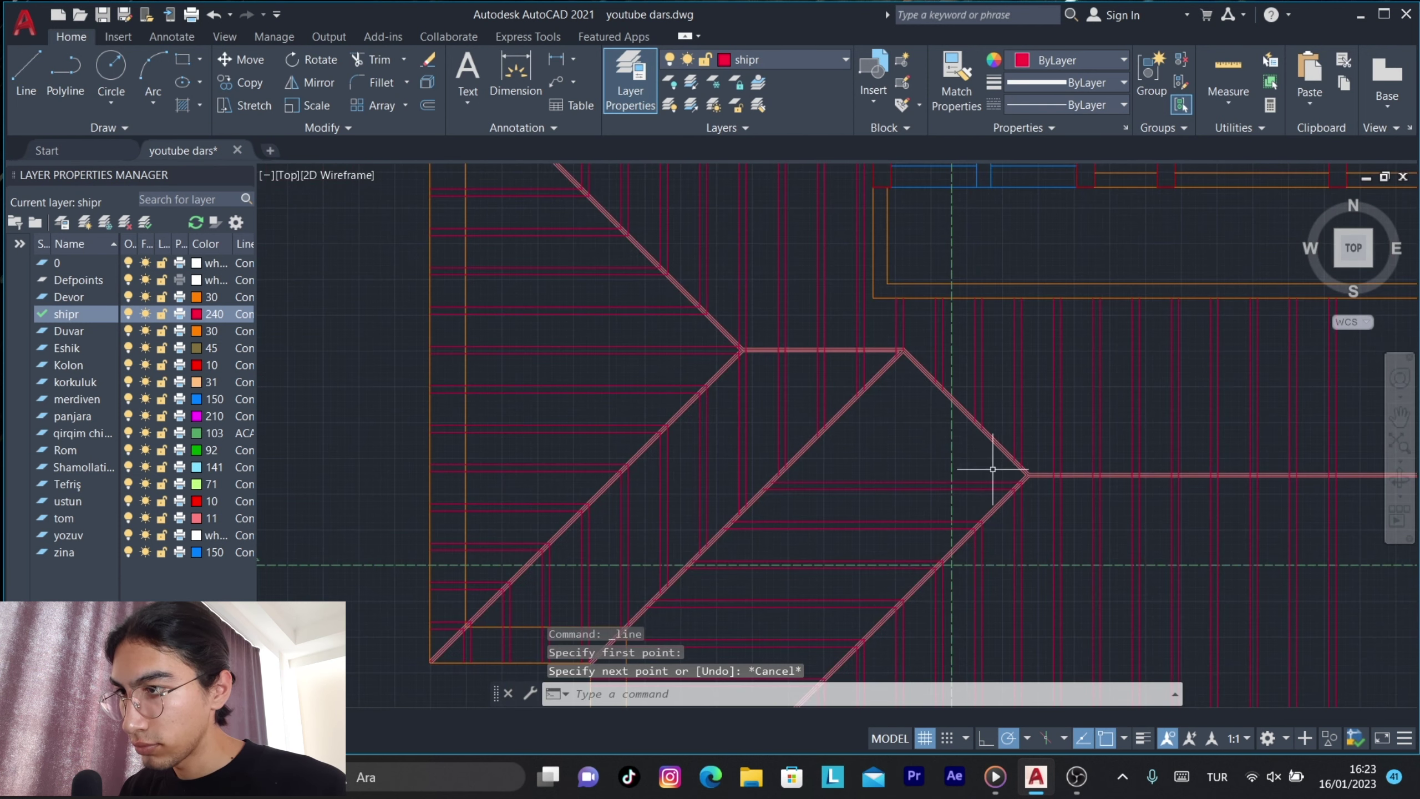
scroll(898, 460, "up", 2)
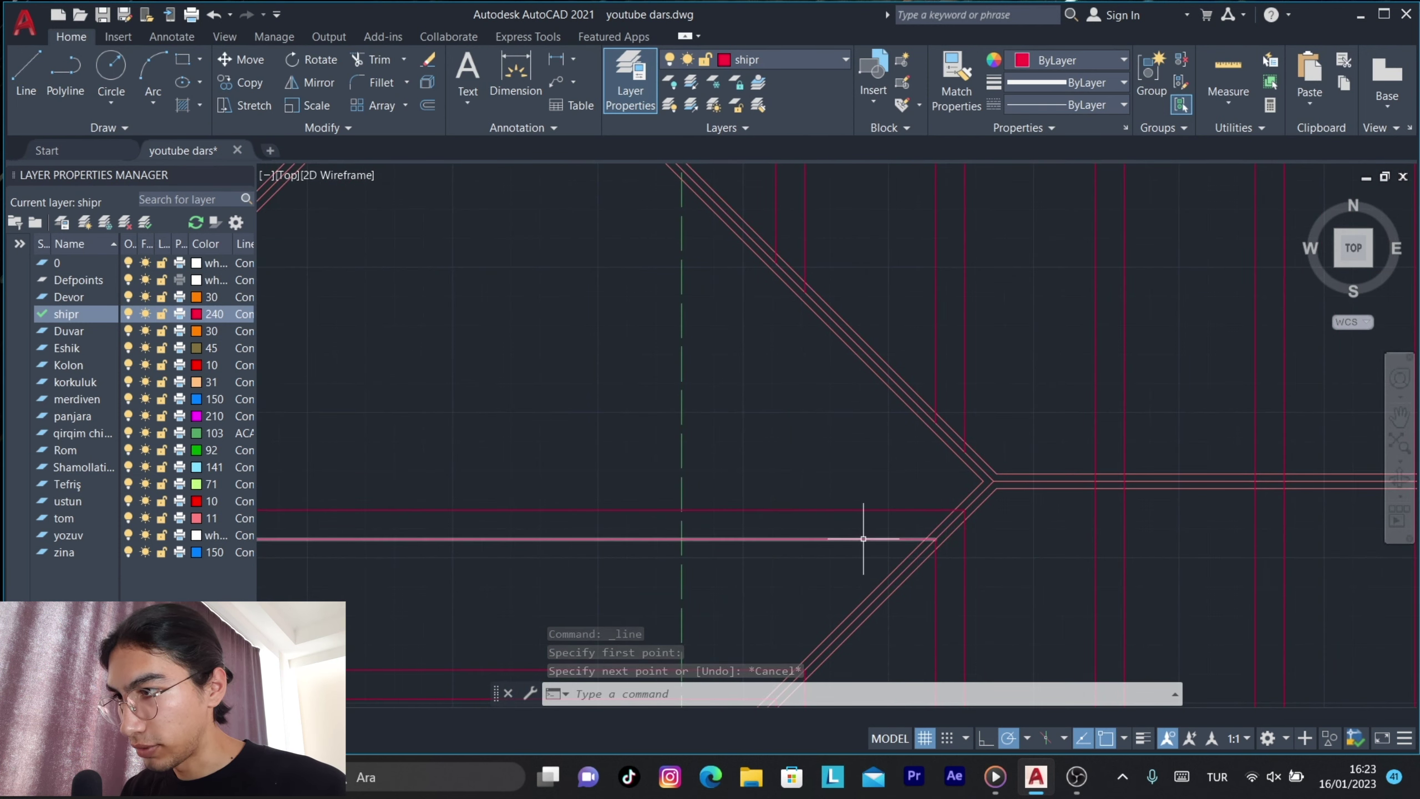
left_click(807, 577)
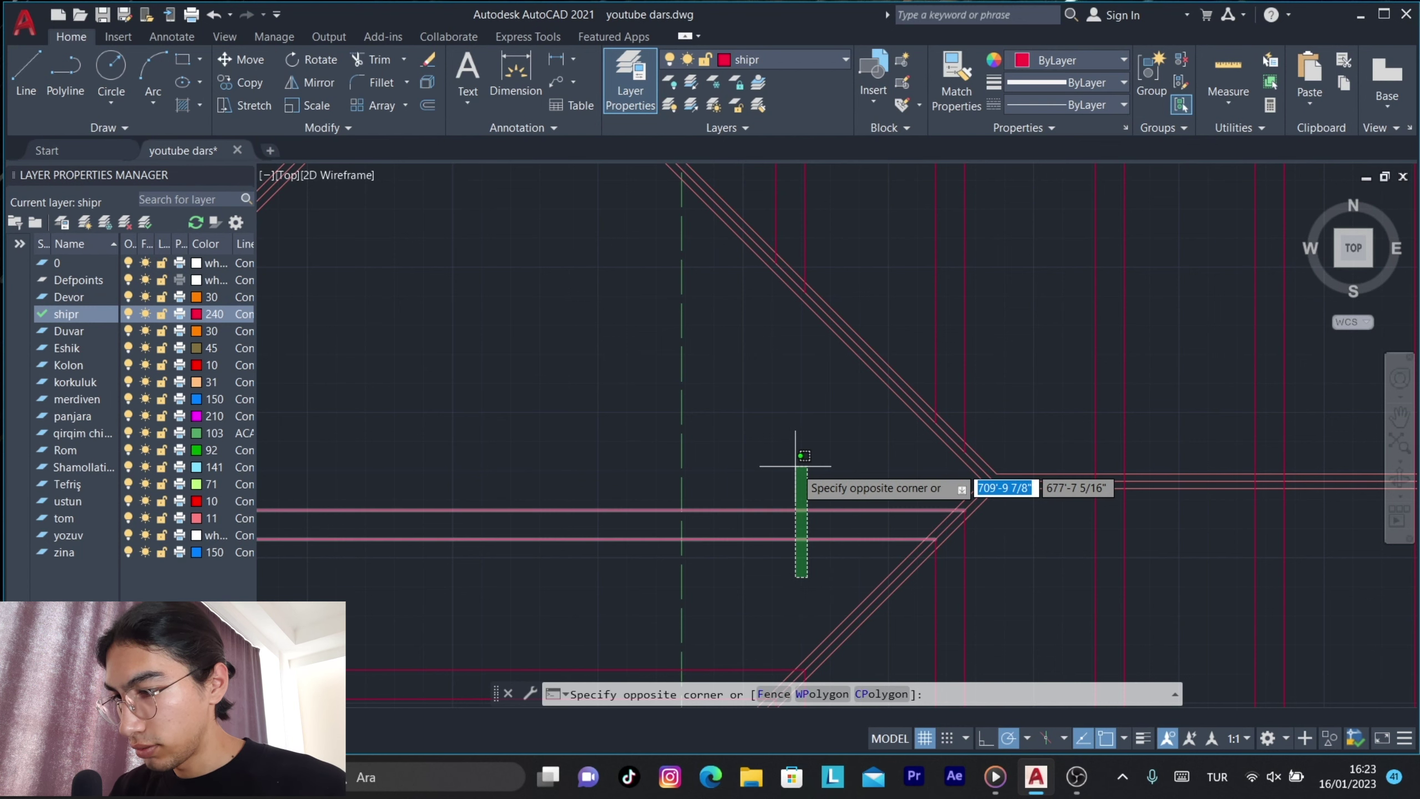
left_click(772, 576)
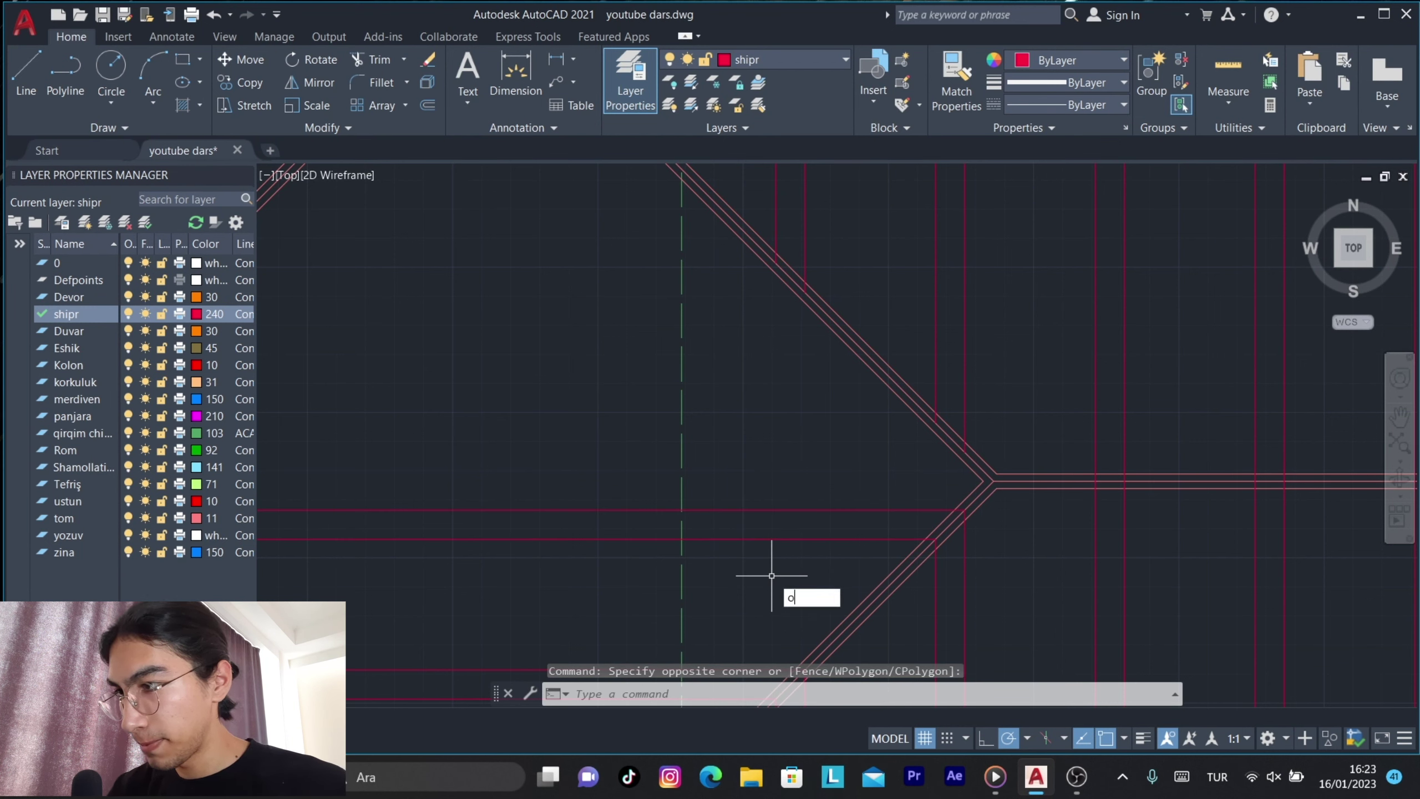
key("Return")
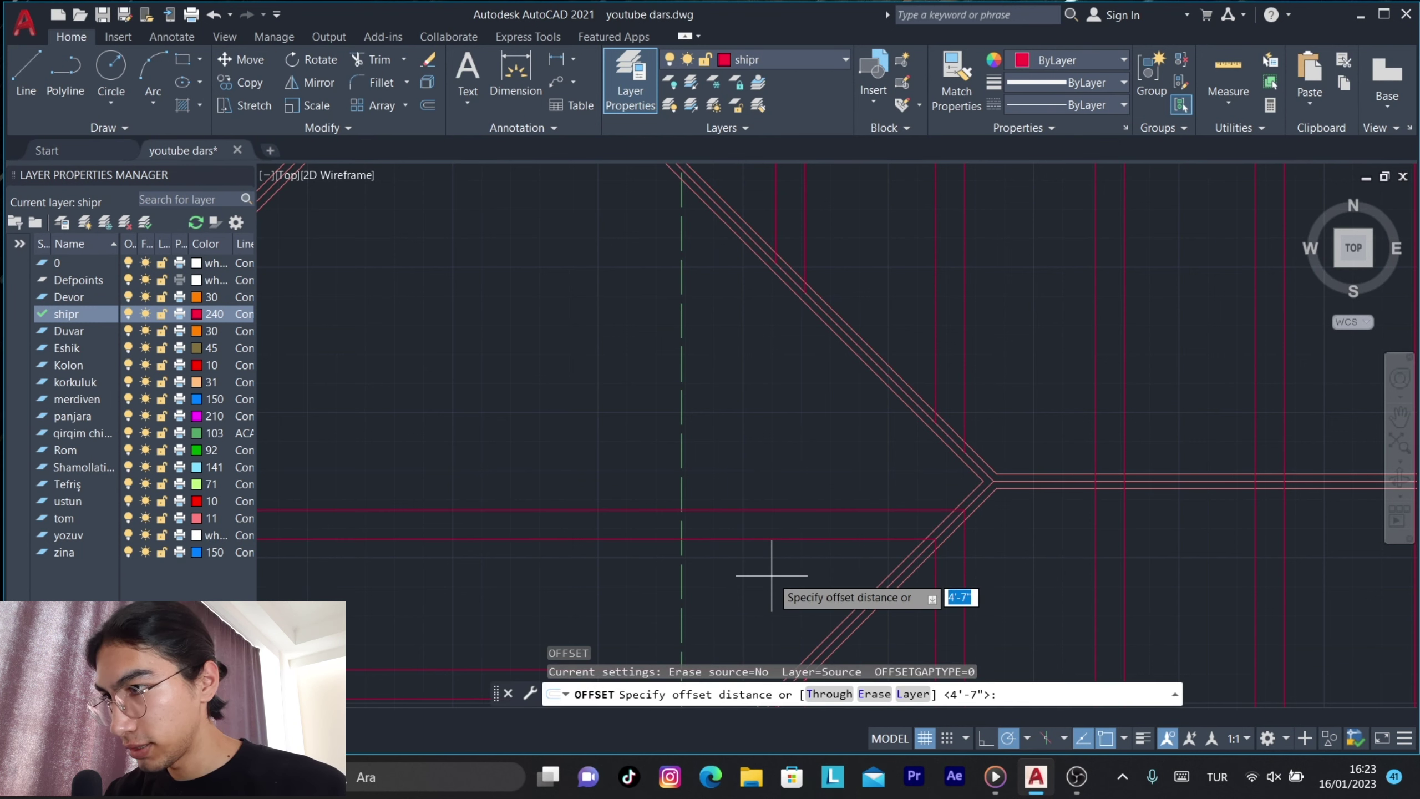
type("55")
key("Return")
Offset several horizontal lines 4'-7" apart between the diagonal hip lines.
left_click(777, 509)
left_click(769, 448)
left_click(756, 538)
left_click(651, 330)
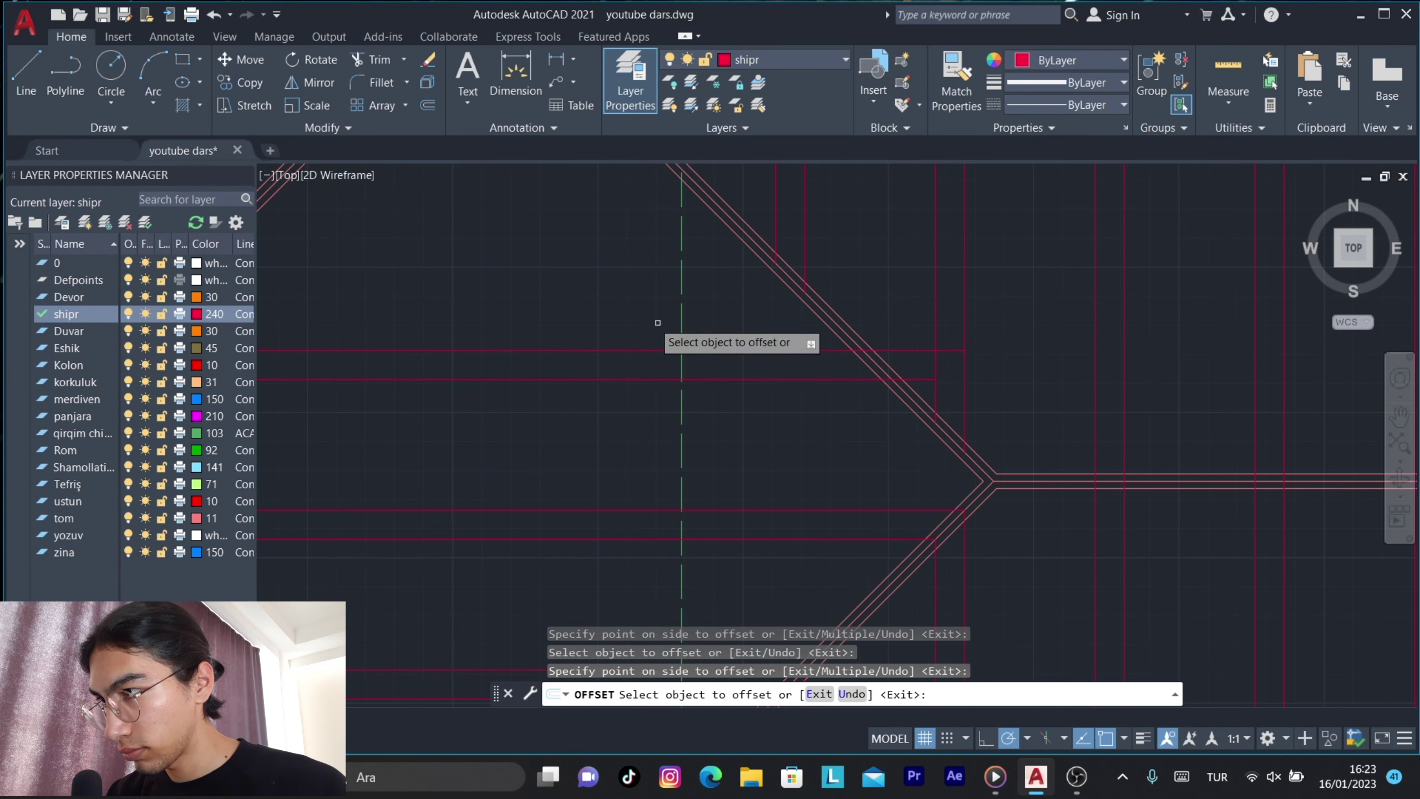
middle_click_drag(651, 330, 894, 490)
left_click(783, 510)
left_click(751, 539)
left_click(730, 369)
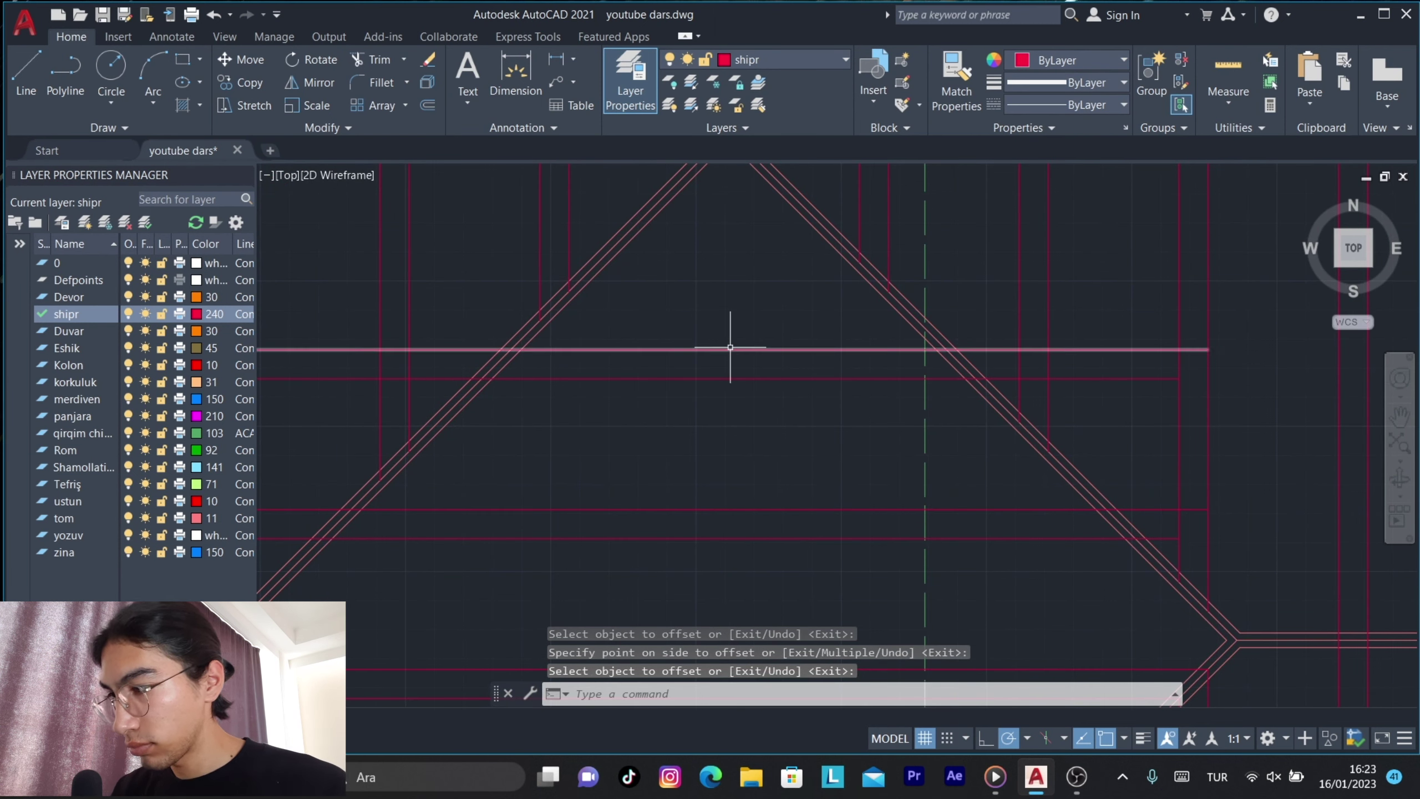
key("Return")
Offset one more horizontal line 4'-7", then select both diagonal hip lines as trim edges.
left_click(732, 347)
key("Escape")
key("Return")
key("Return")
left_click(713, 349)
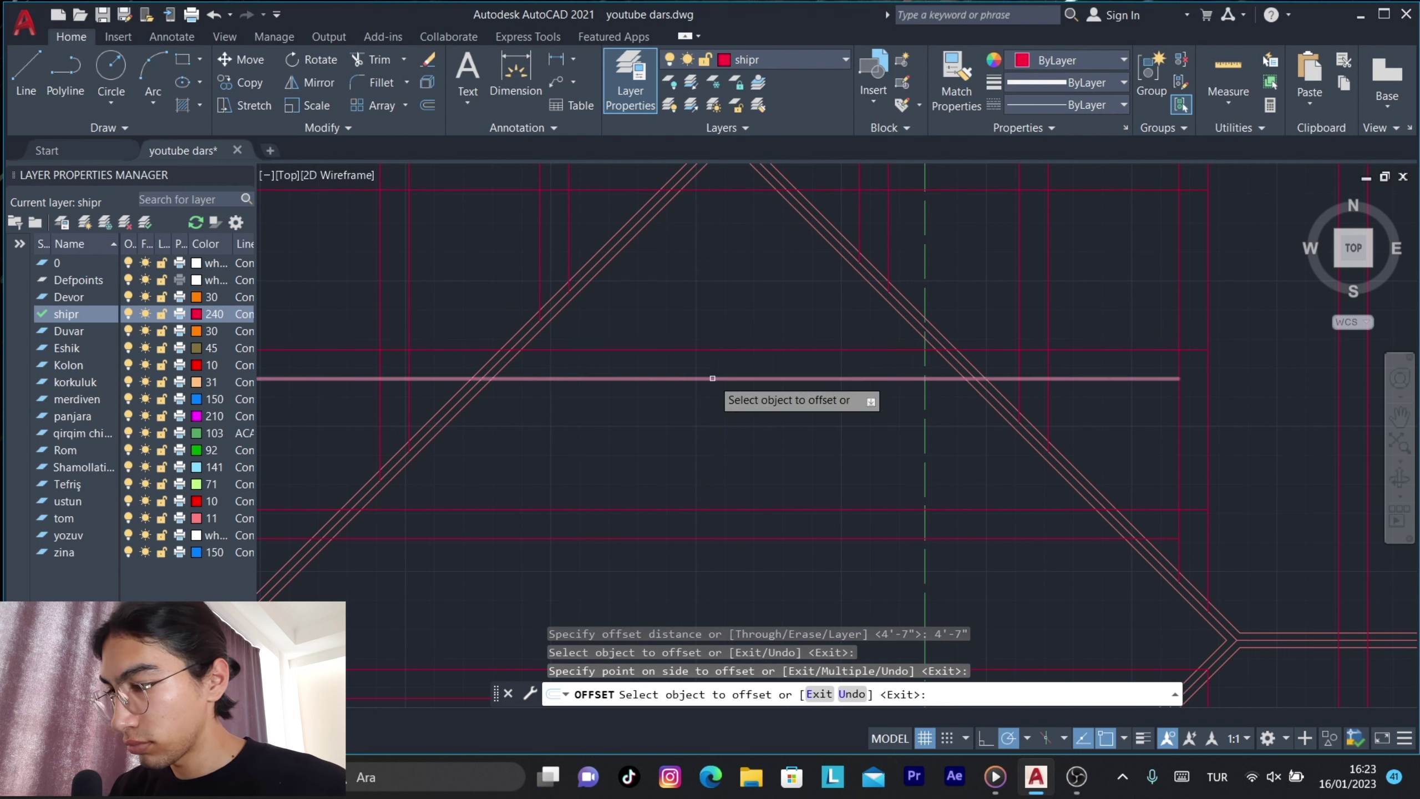
left_click(706, 379)
left_click(721, 253)
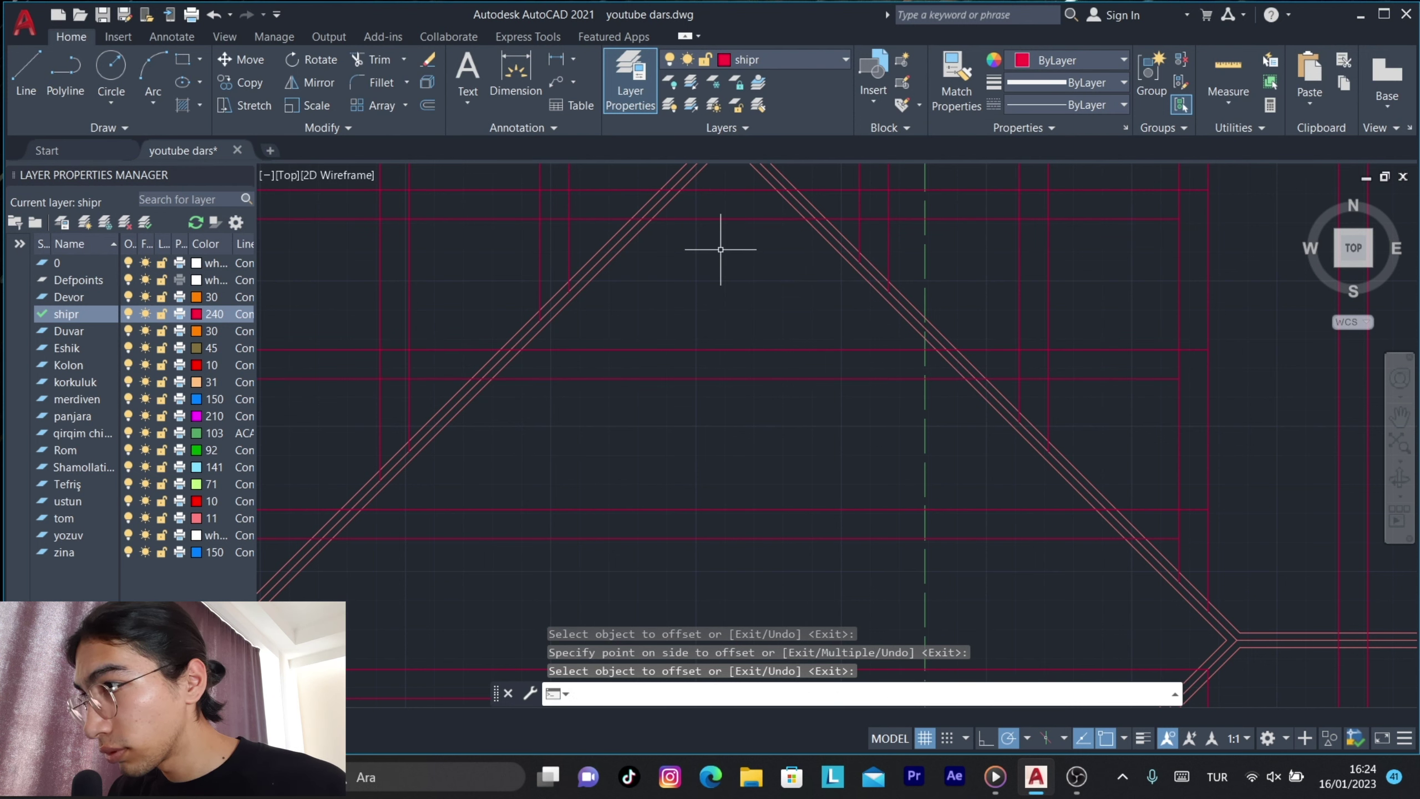
key("Return")
left_click(646, 221)
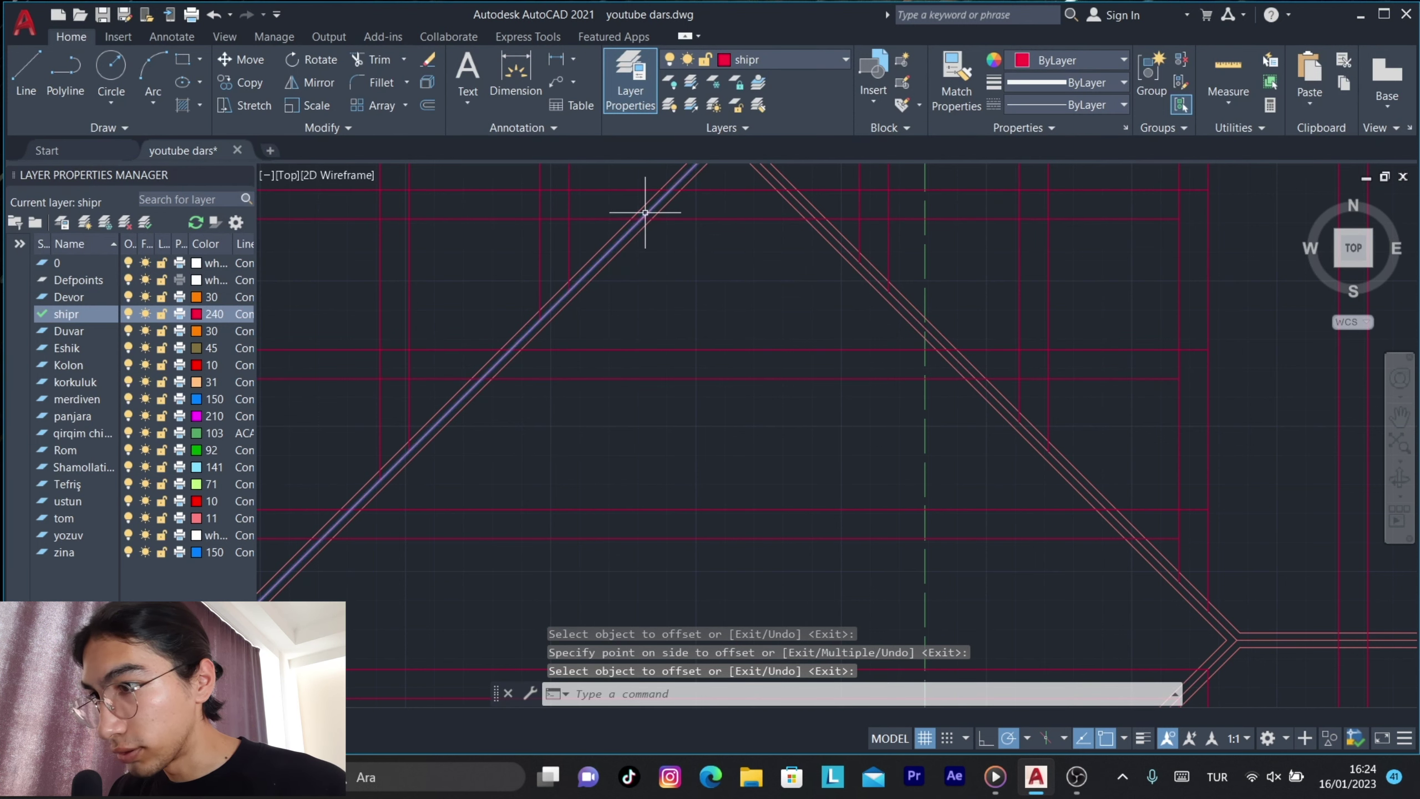
left_click(838, 241)
type("tr")
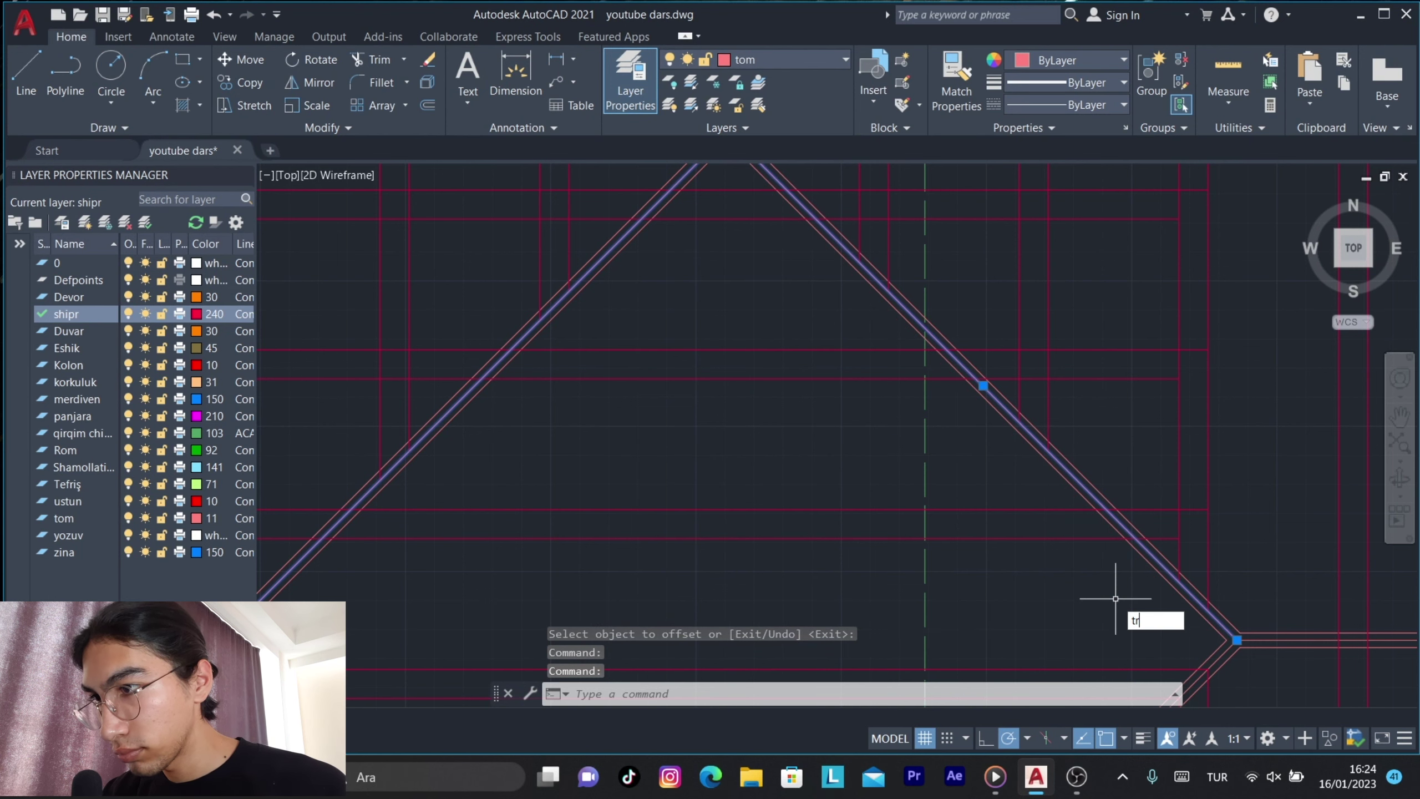
Trim the rafter ends crossing both diagonal hip lines back to the hips.
key("Return")
mouse_move(1173, 564)
left_mouse_down()
mouse_move(1079, 394)
mouse_move(1007, 375)
left_mouse_up()
middle_click_drag(905, 258, 1022, 464)
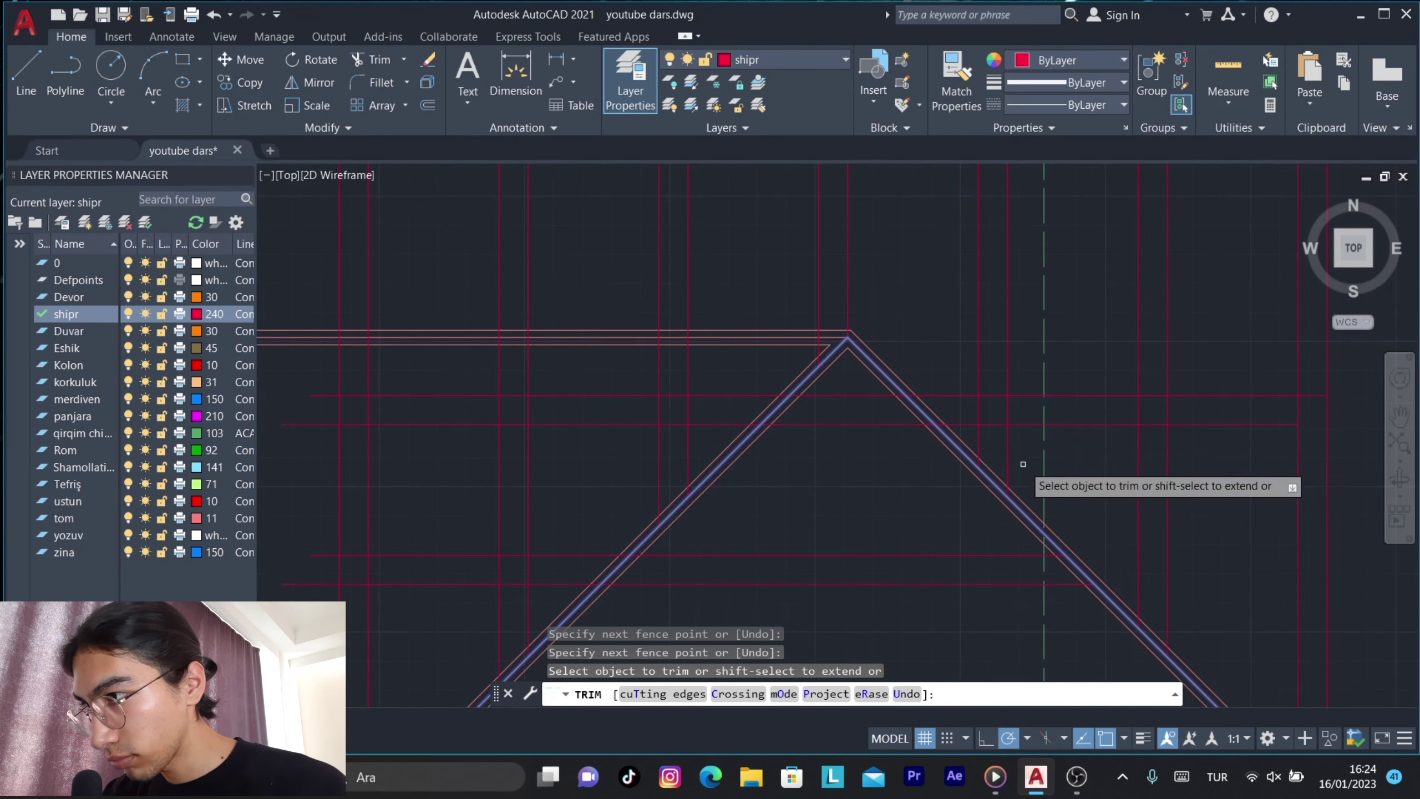
left_click_drag(1023, 464, 564, 590)
middle_click_drag(564, 589, 728, 472)
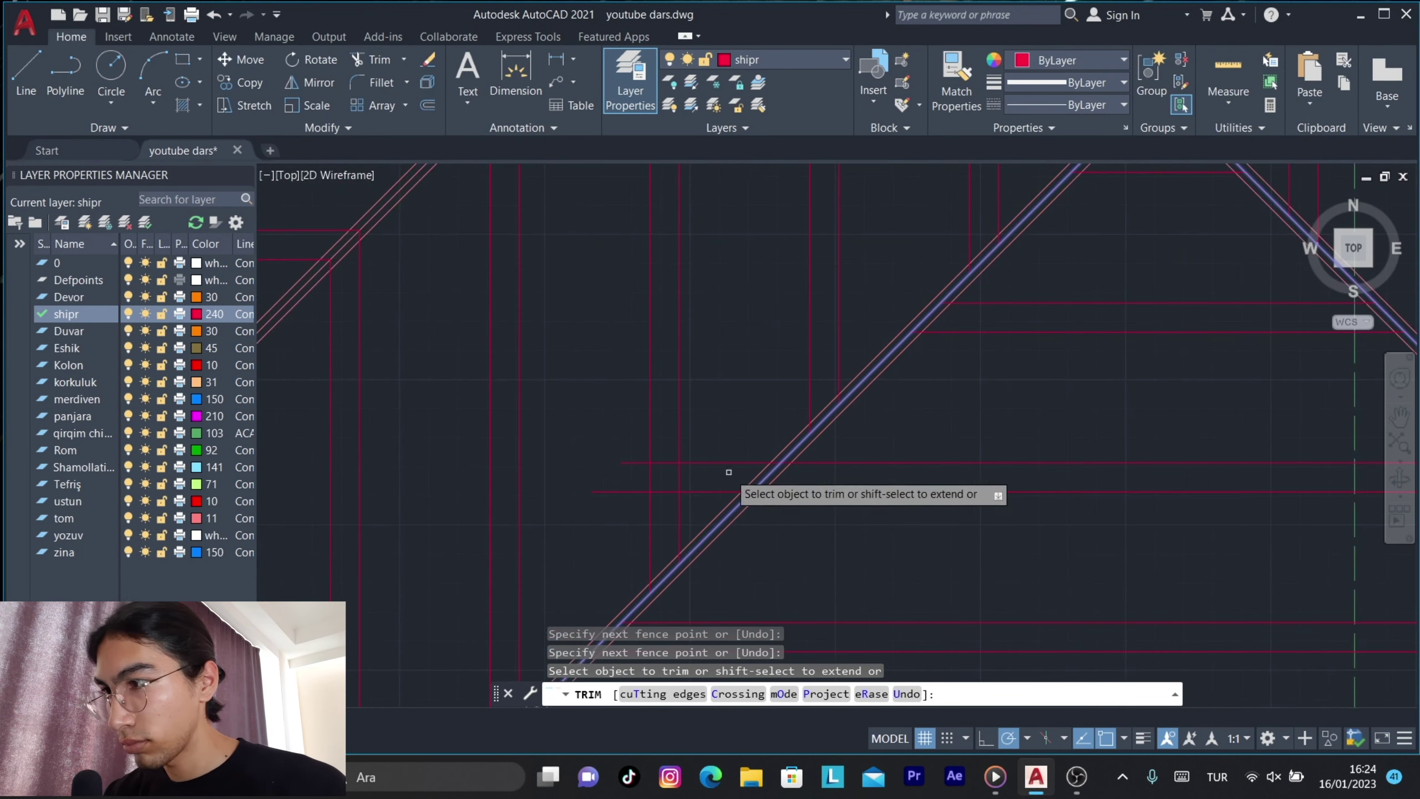
left_click_drag(728, 472, 710, 501)
key("Return")
Zoom to the roof plan and window-select the left-half rafters.
scroll(881, 494, "down", 5)
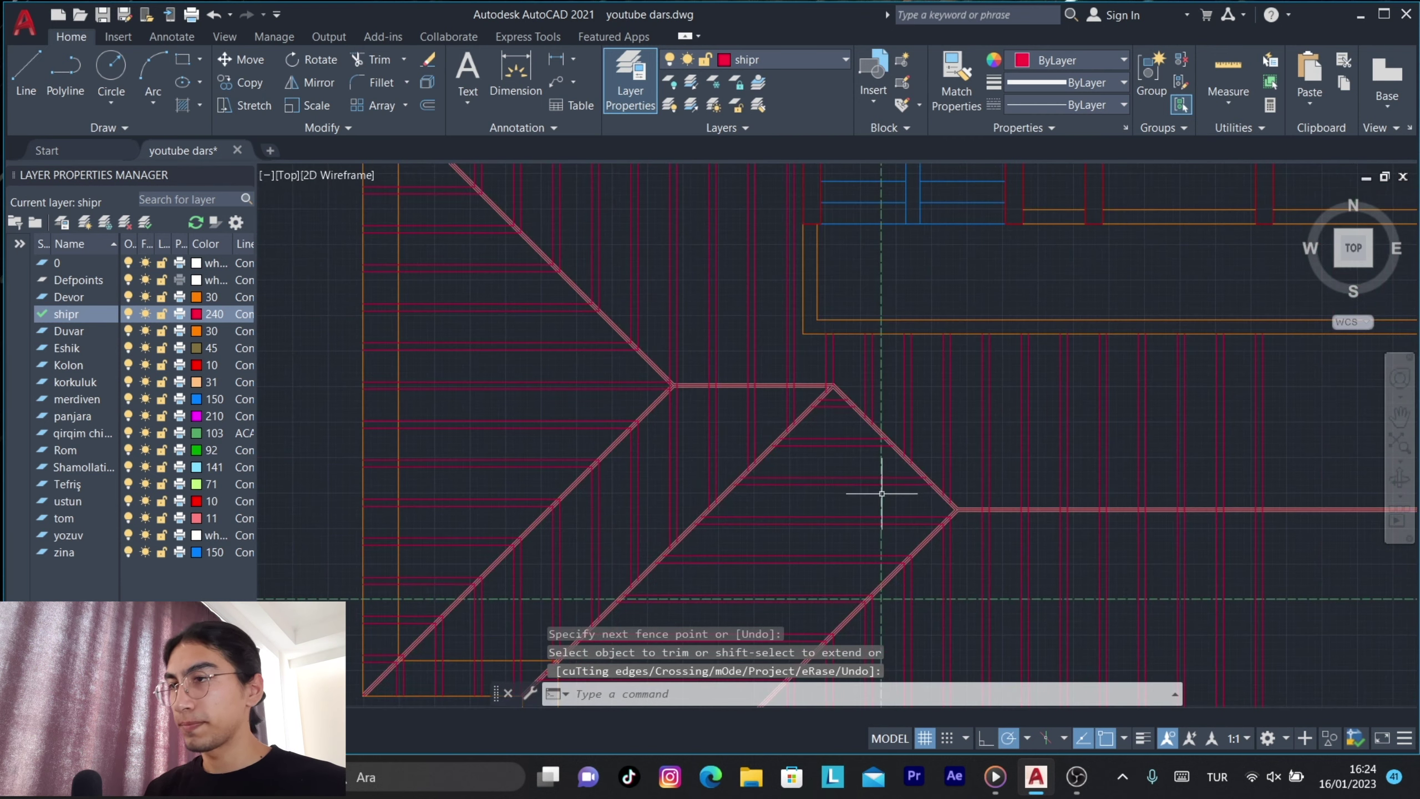
middle_click_drag(882, 493, 824, 463)
scroll(836, 462, "down", 2)
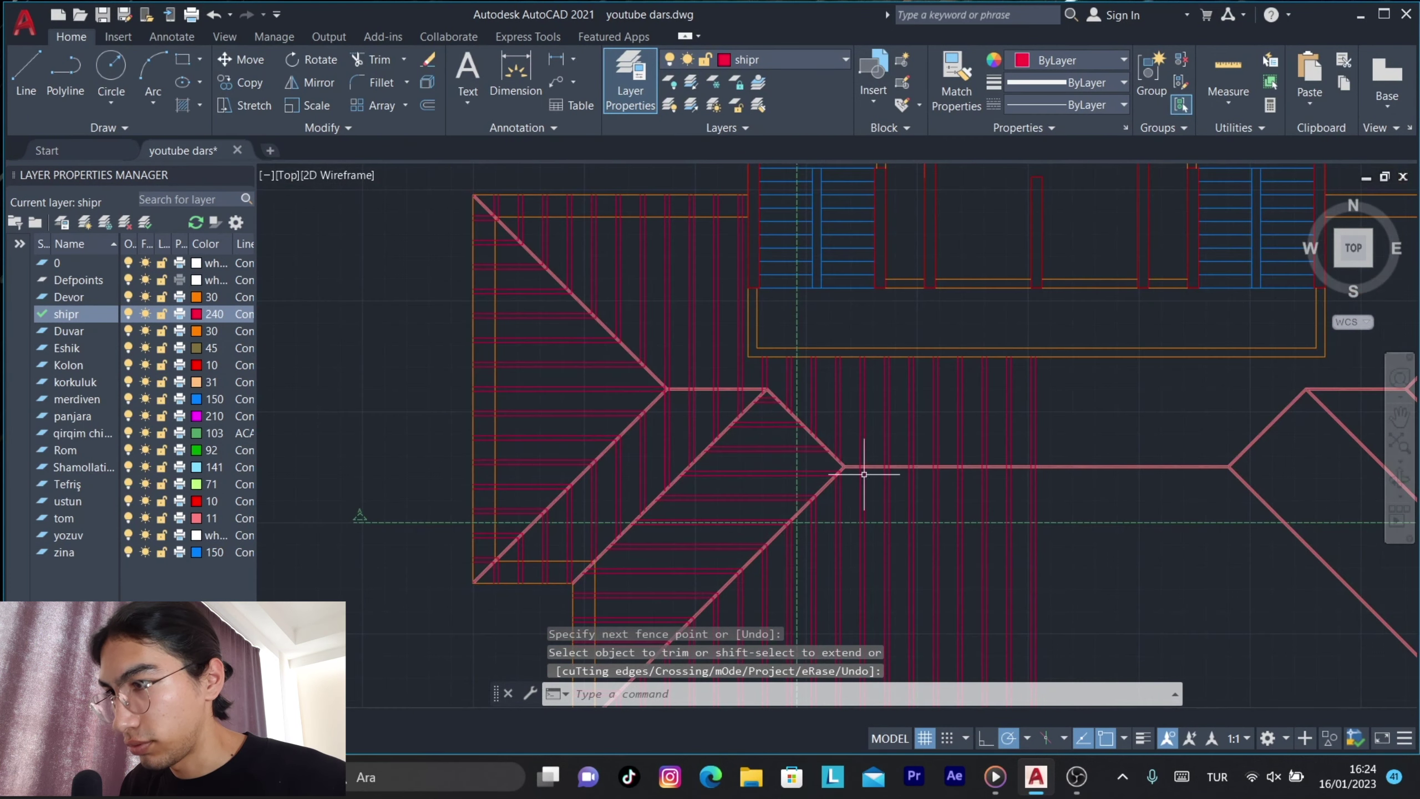
scroll(877, 416, "down", 2)
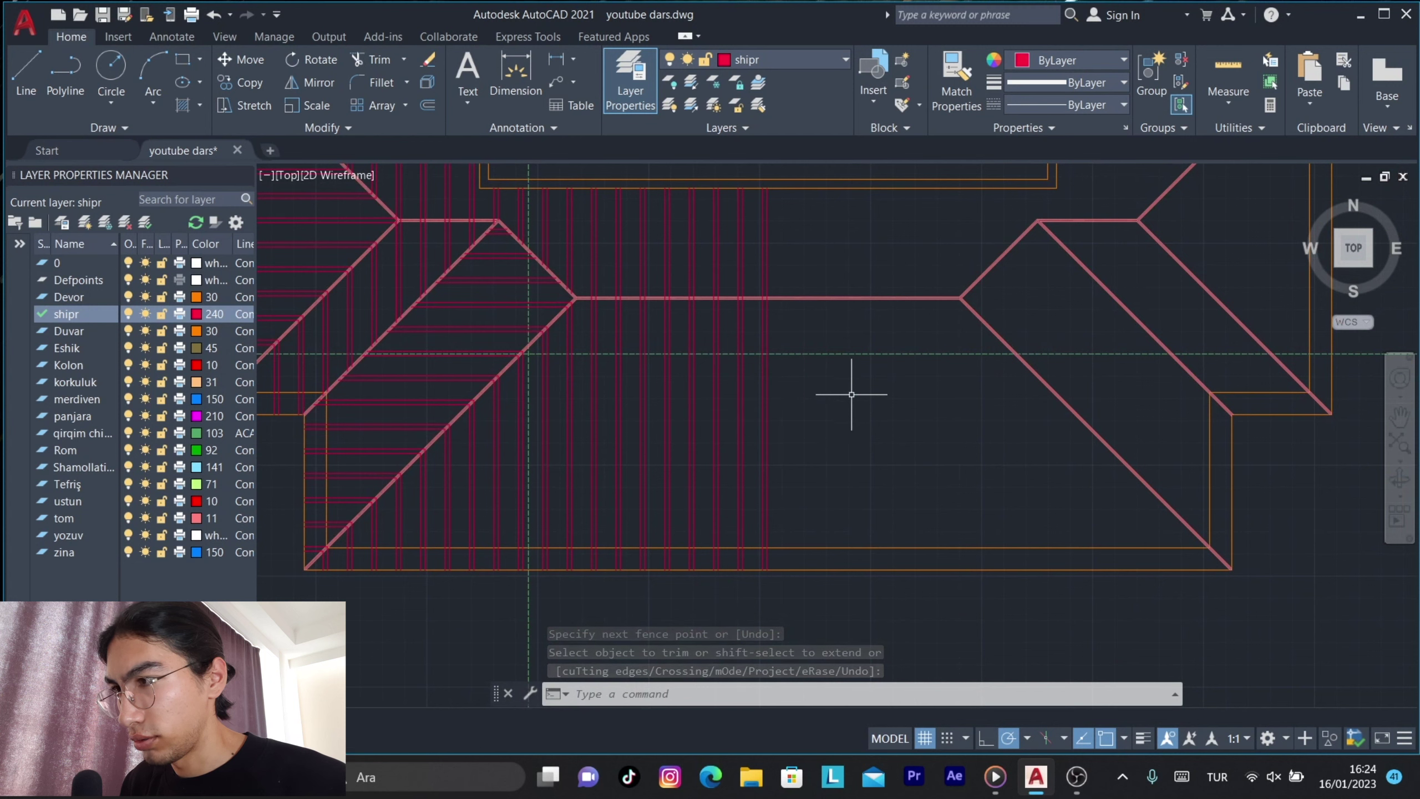
scroll(847, 400, "down", 2)
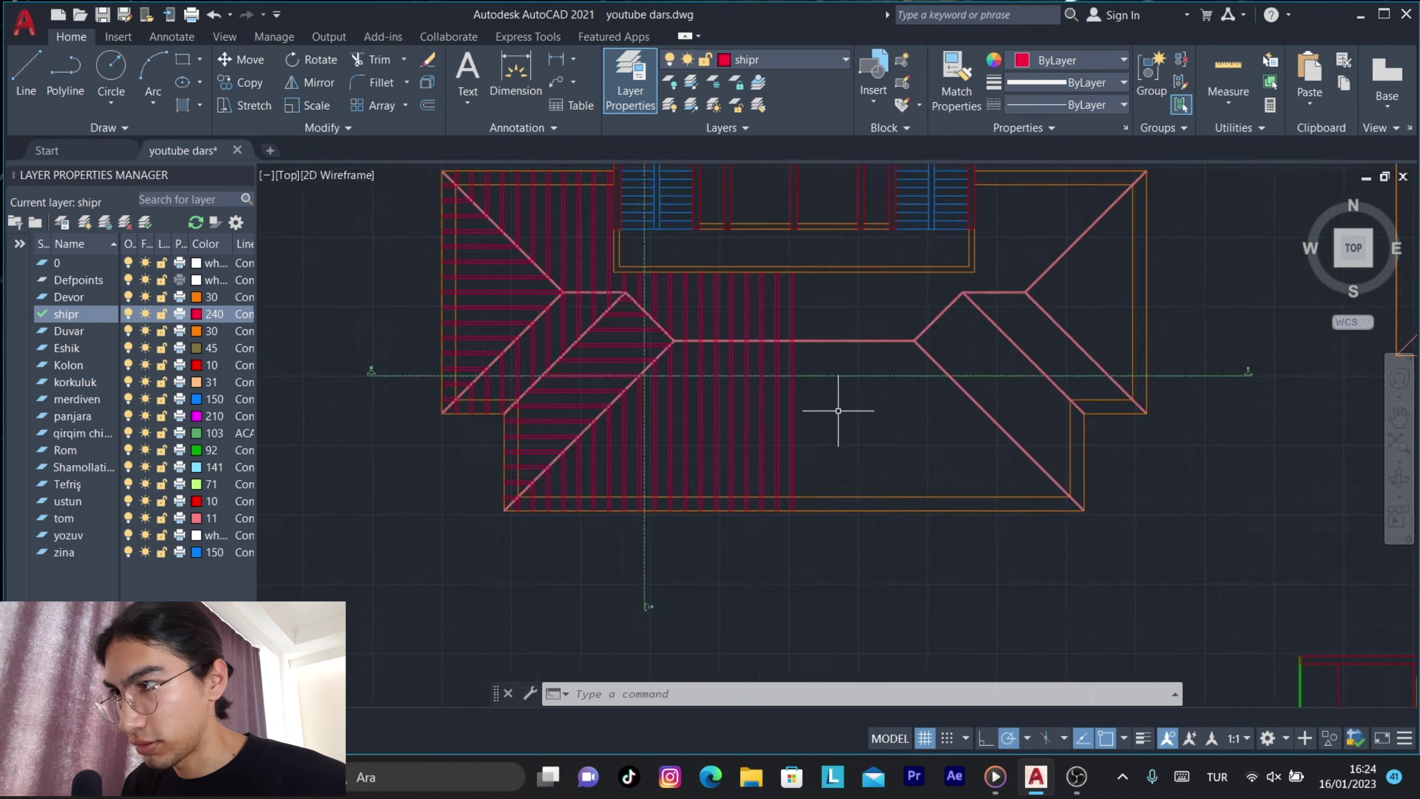
scroll(840, 406, "down", 4)
scroll(812, 343, "up", 4)
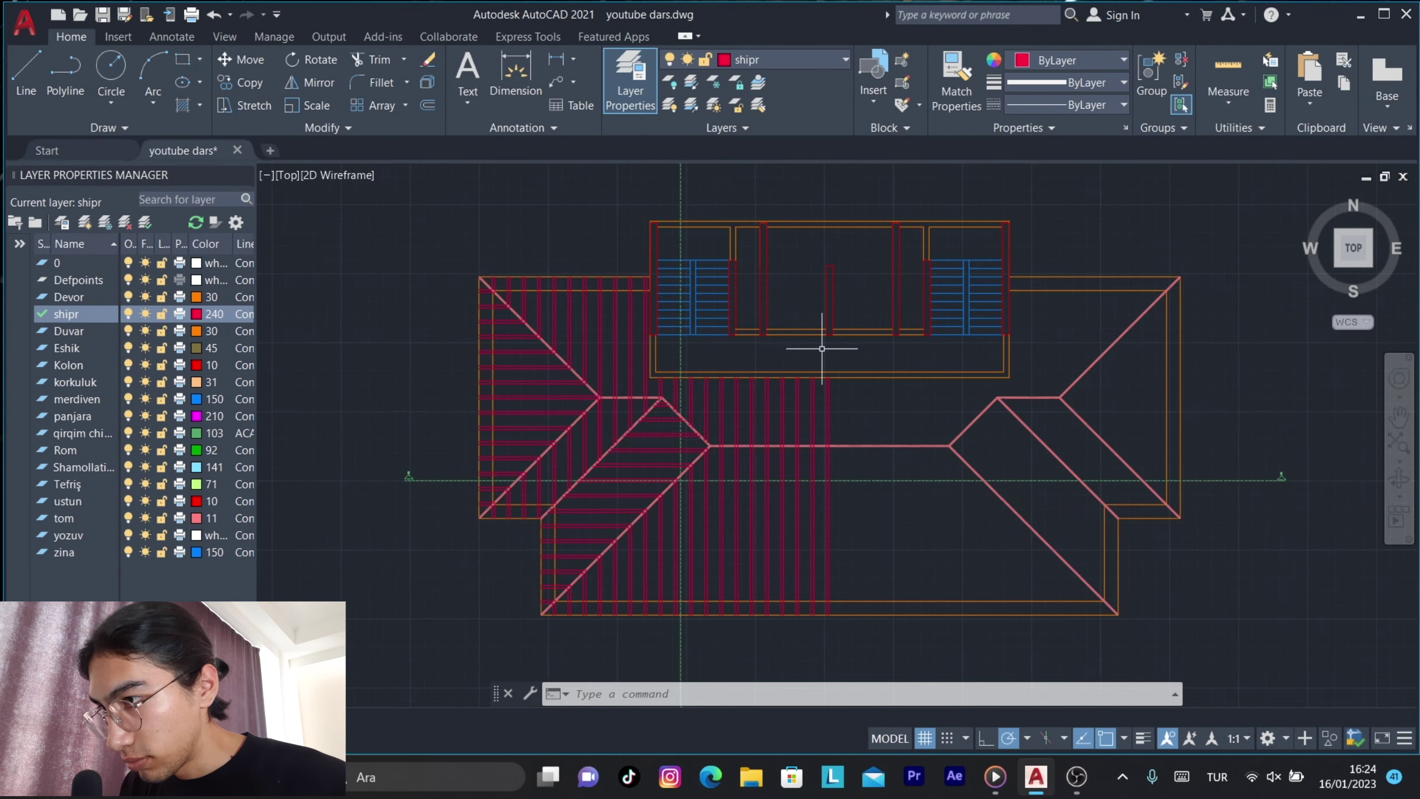
scroll(847, 559, "up", 3)
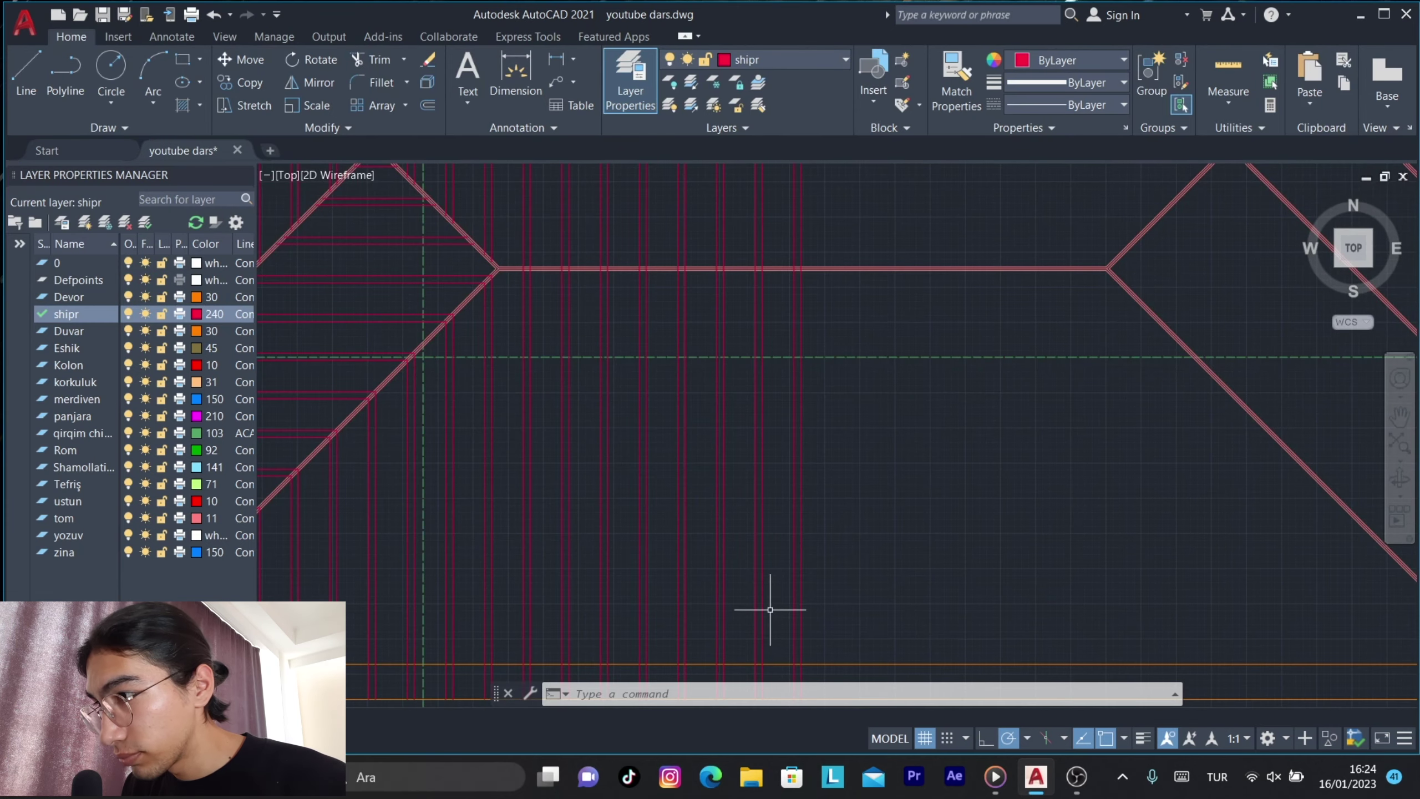
left_click(850, 593)
scroll(615, 537, "up", 2)
left_click(555, 532)
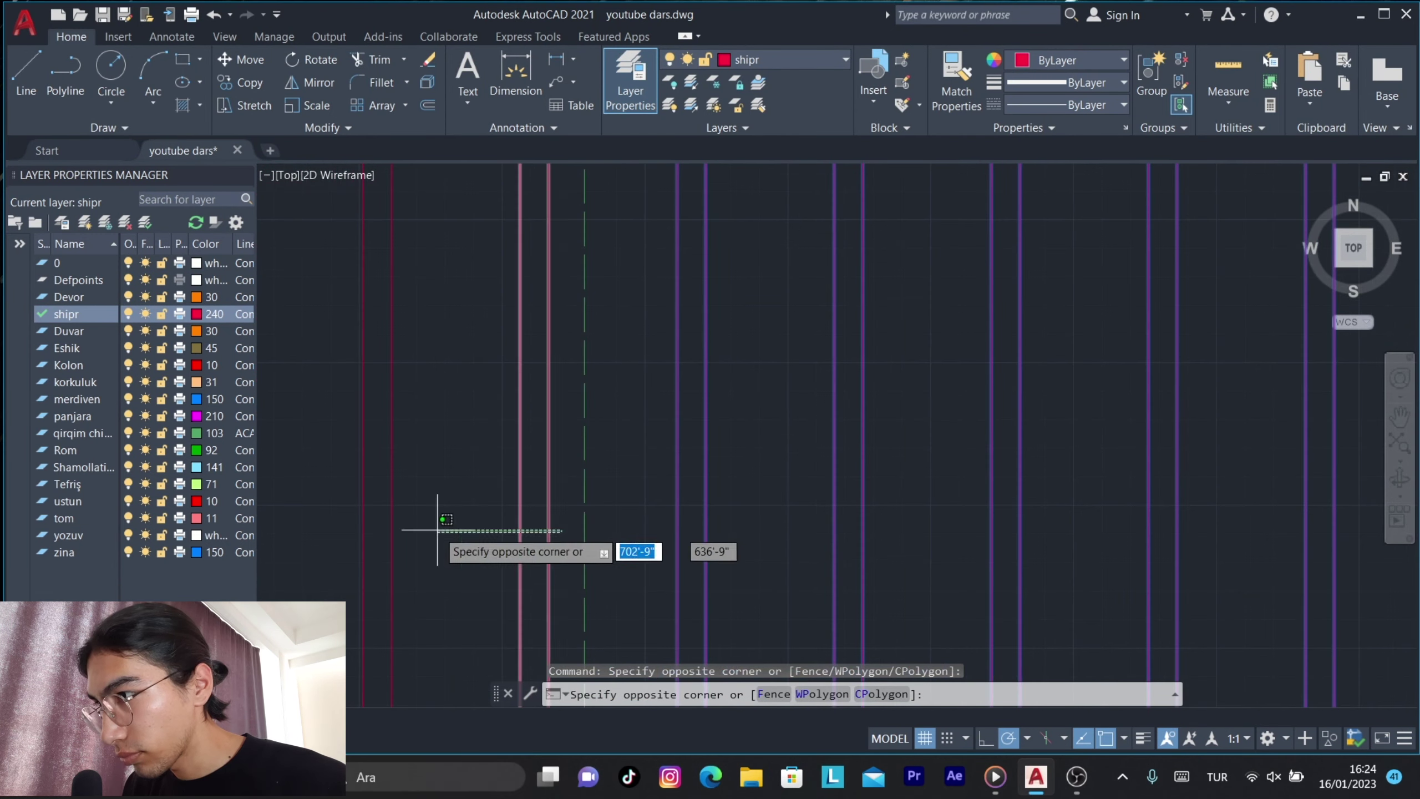
Add the left-half rafters near the hip and eave to the selection with crossing windows.
scroll(447, 531, "down", 2)
left_click(733, 444)
scroll(579, 470, "up", 4)
left_click(627, 482)
scroll(523, 389, "down", 2)
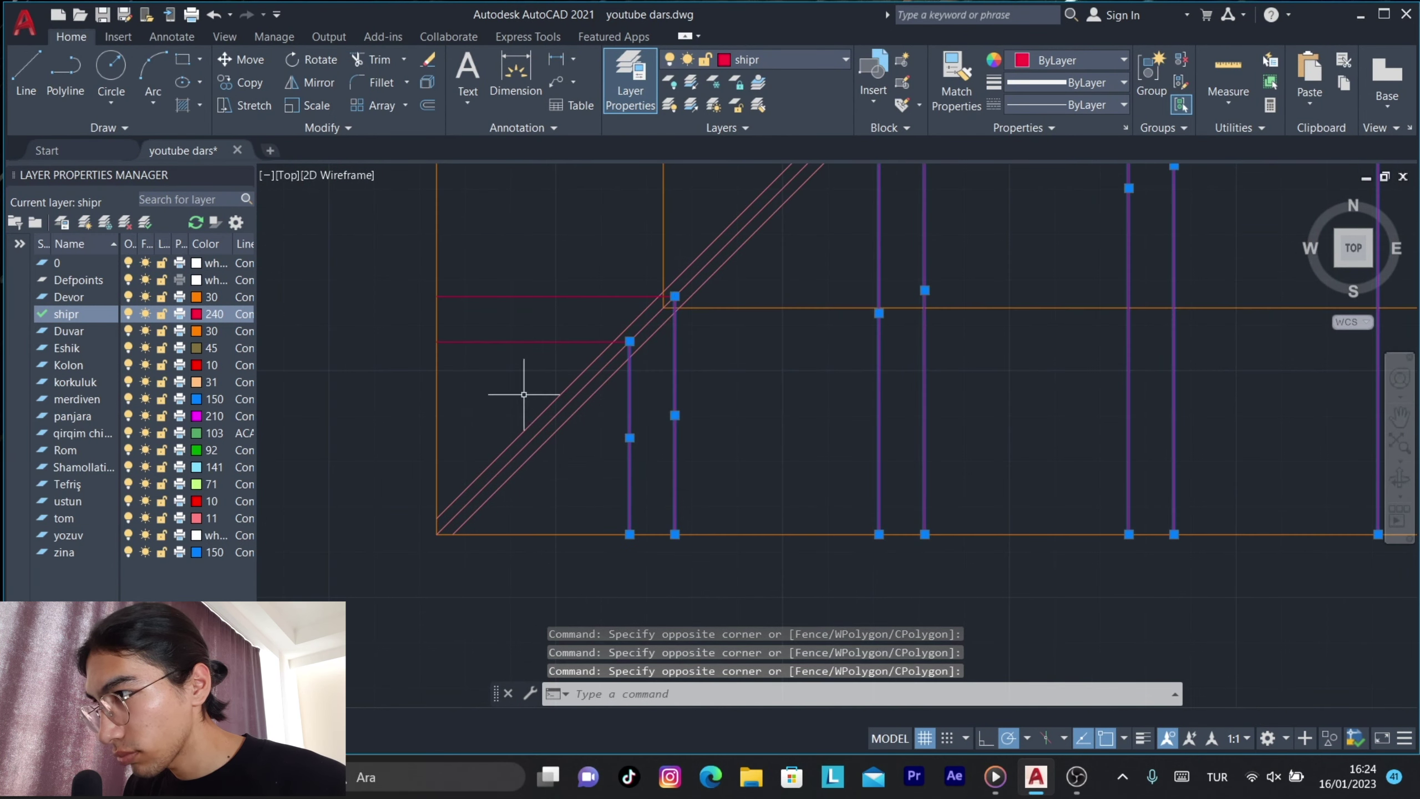
scroll(507, 387, "down", 3)
scroll(511, 560, "up", 1)
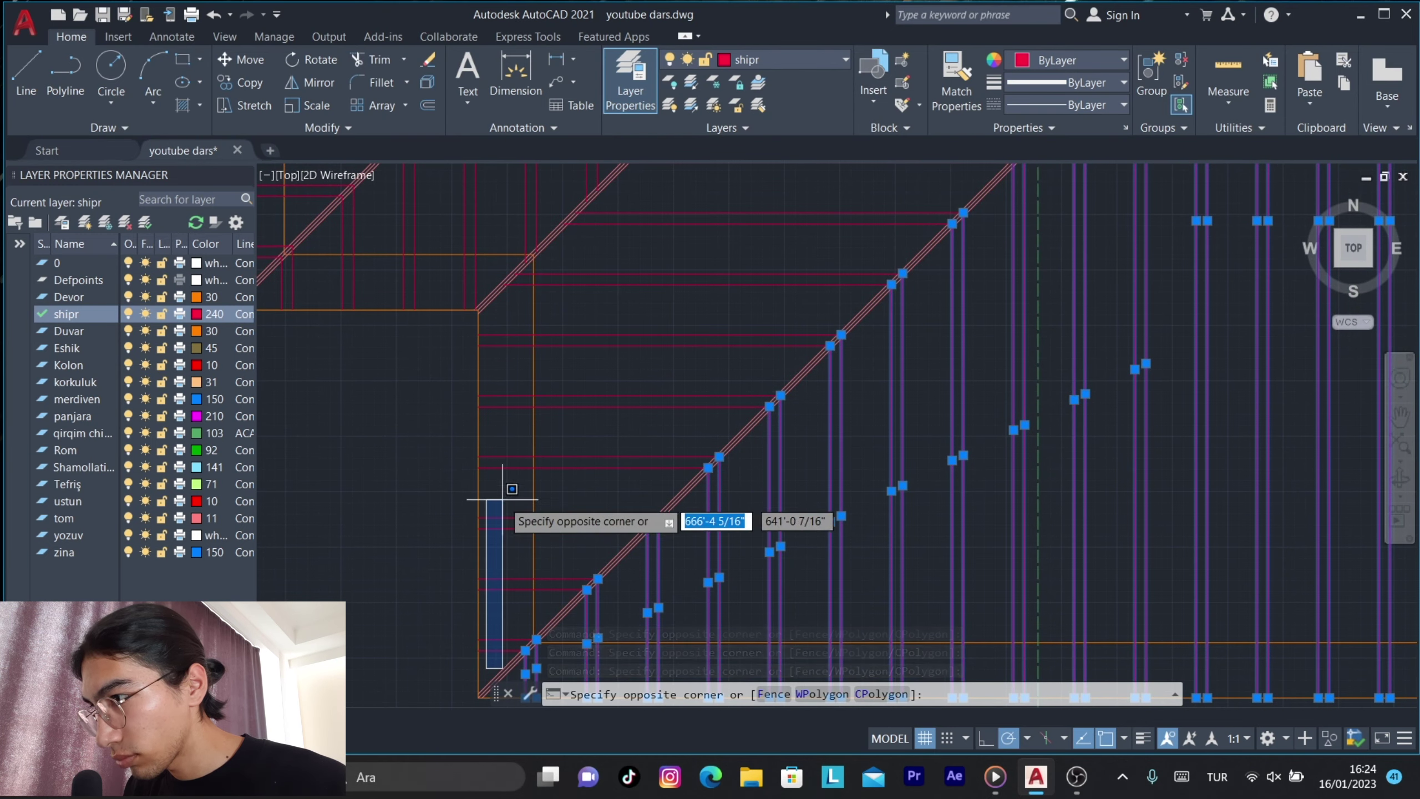
left_click(475, 330)
left_click(515, 502)
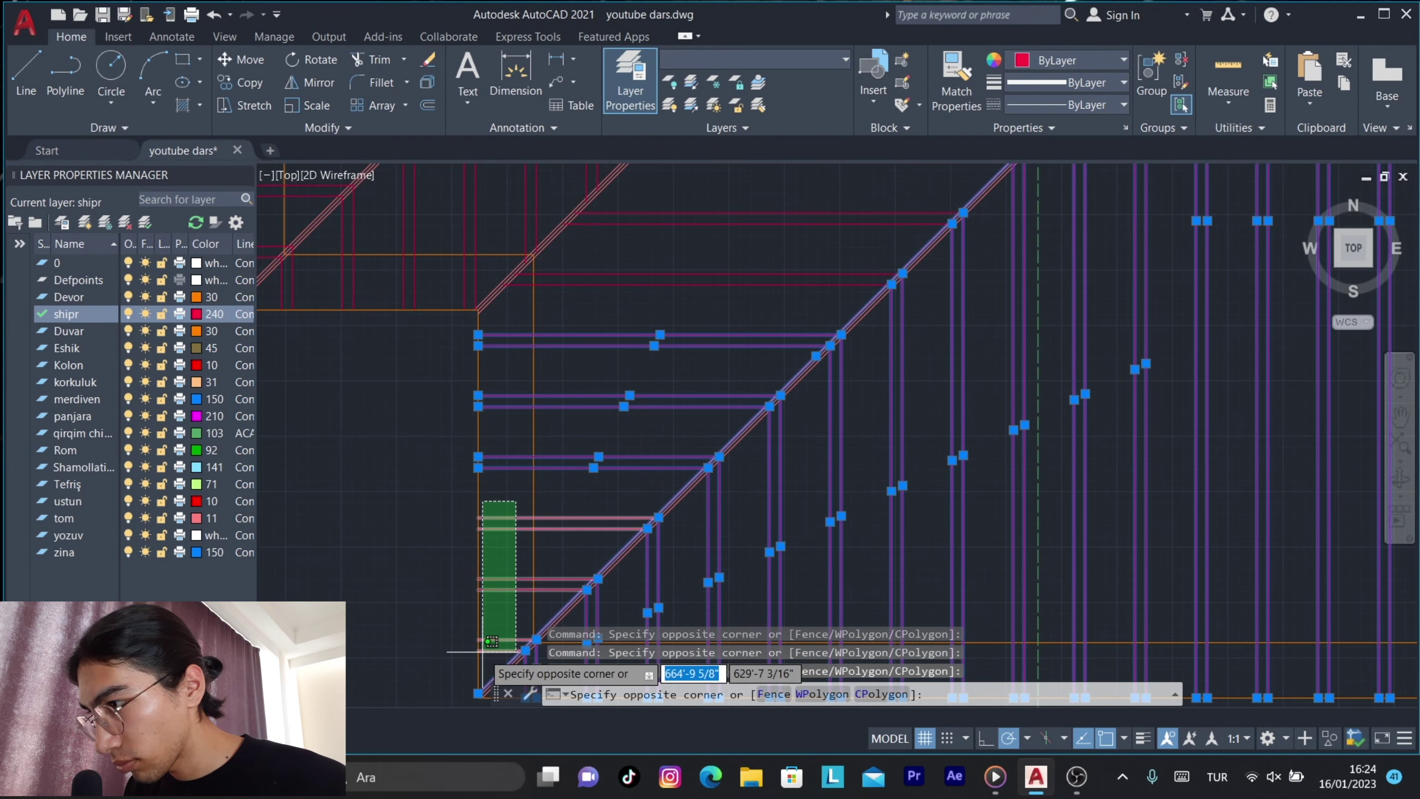
left_click(482, 651)
mouse_move(697, 291)
middle_mouse_down()
mouse_move(573, 570)
mouse_move(782, 326)
middle_mouse_up()
left_click(860, 182)
scroll(782, 365, "down", 3)
scroll(727, 391, "up", 5)
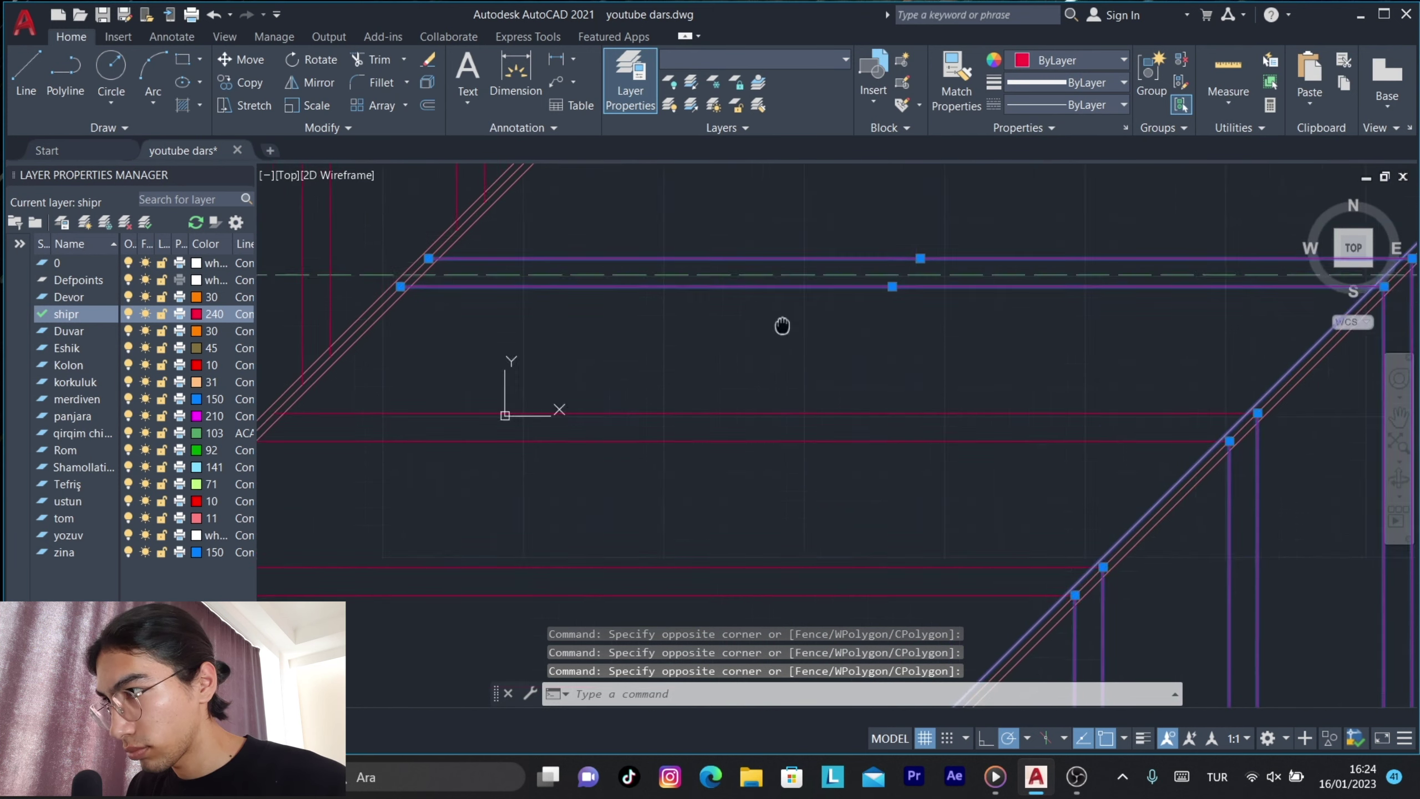
left_click(744, 355)
left_click(602, 509)
middle_click_drag(602, 509, 910, 476)
Keep window-selecting the rafters along the left hip line up toward the ridge.
left_click(1078, 248)
left_click(833, 397)
left_click(881, 370)
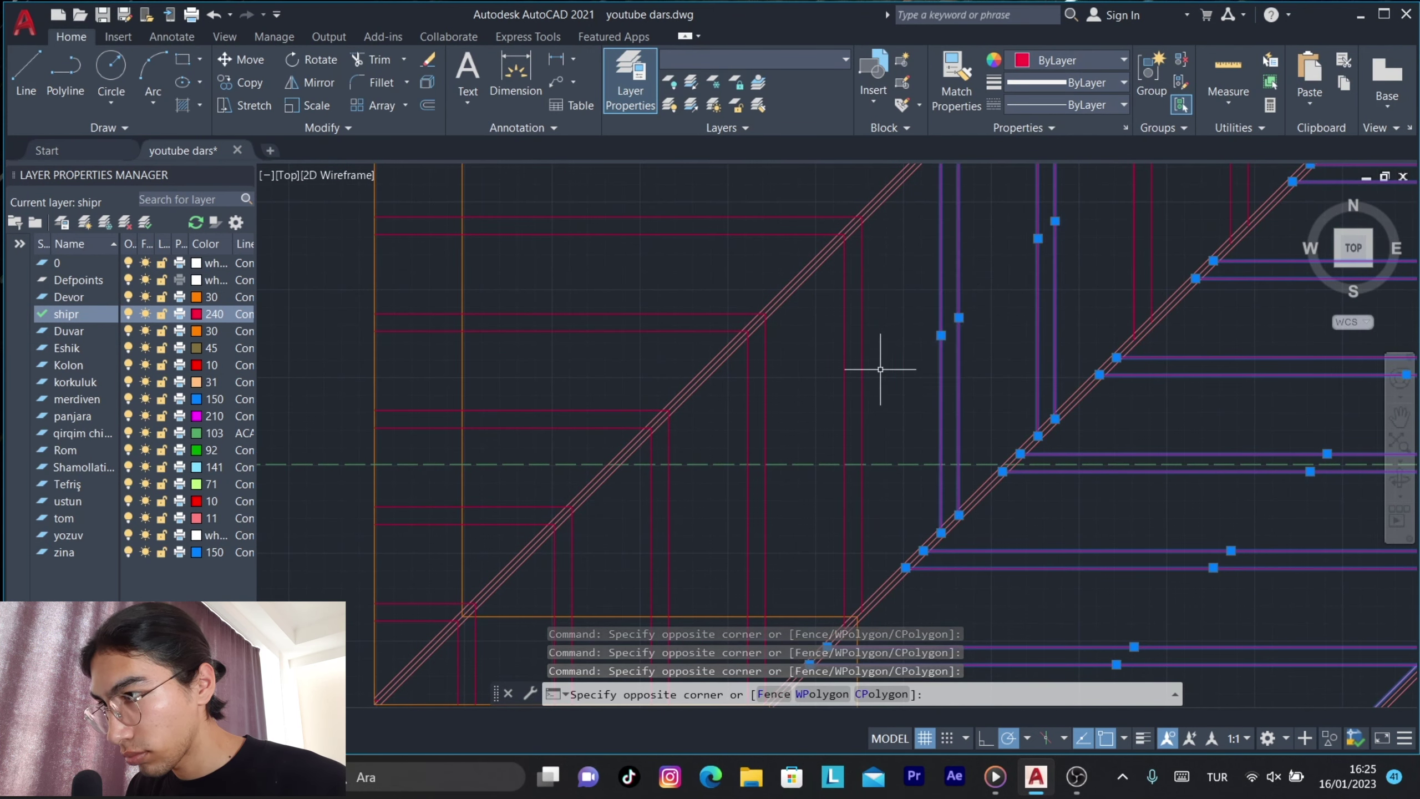
left_click(744, 428)
middle_click_drag(699, 608, 814, 396)
left_click(816, 352)
left_click(675, 383)
left_click(626, 453)
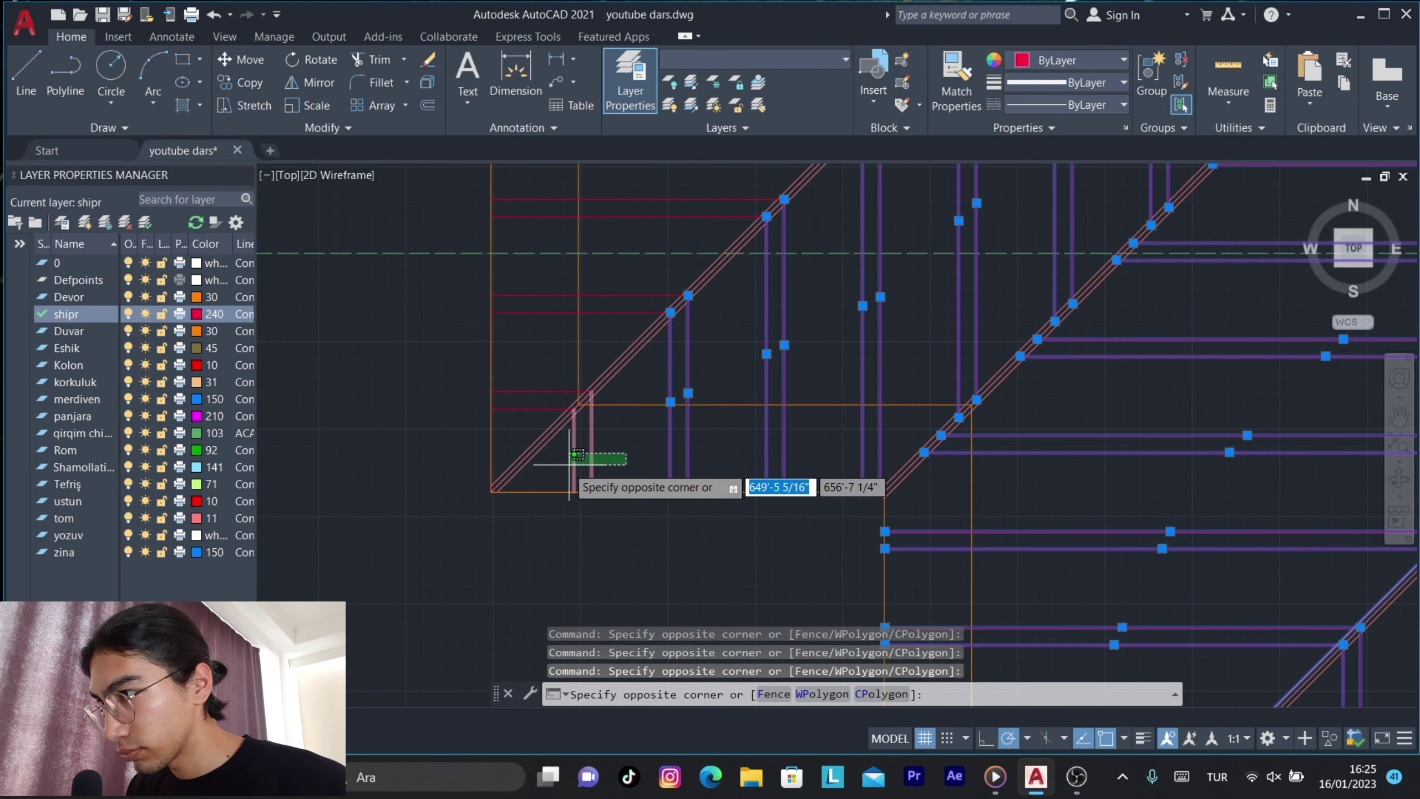
left_click(569, 464)
left_click(564, 269)
left_click(503, 397)
middle_click_drag(567, 169, 586, 427)
left_click(740, 242)
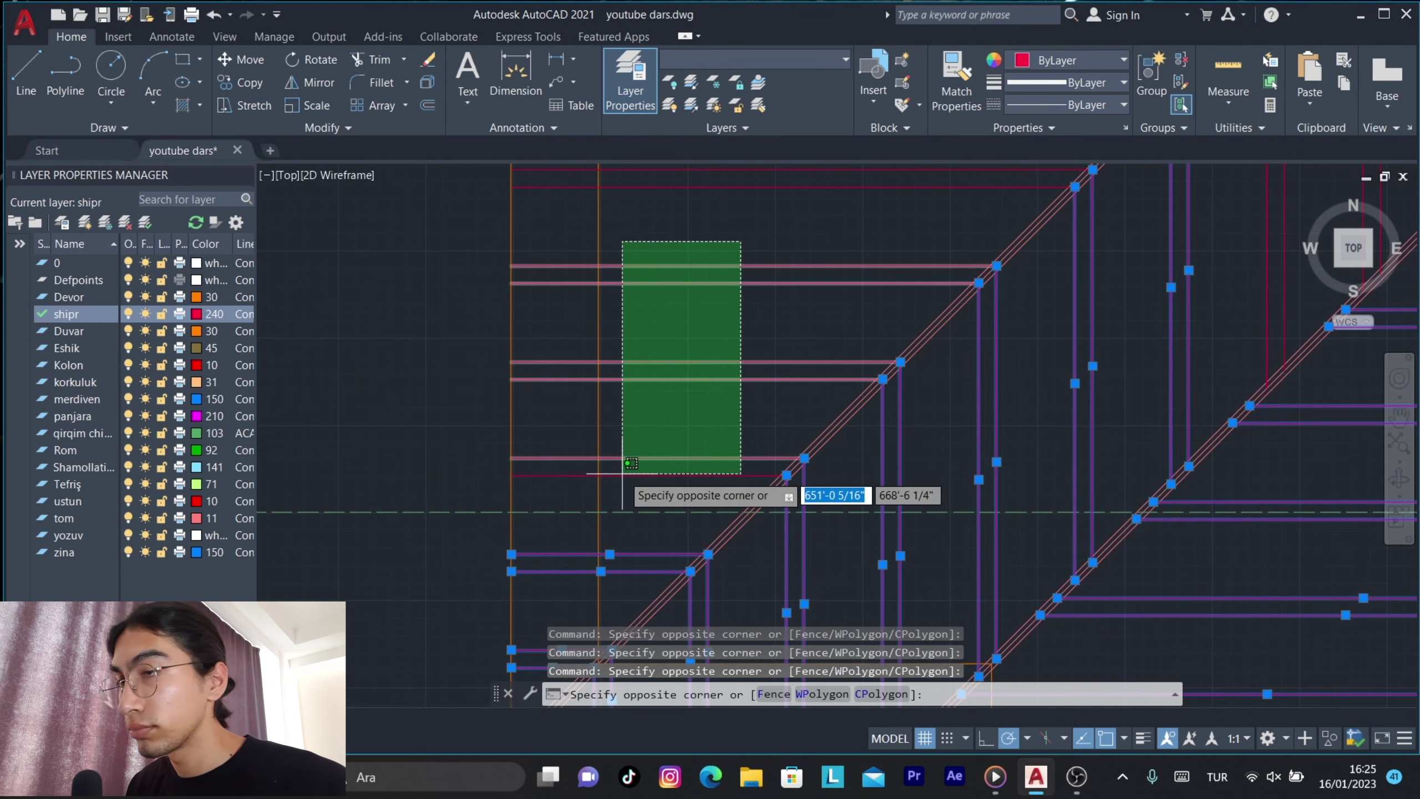
left_click(622, 474)
middle_click_drag(705, 305, 602, 444)
left_click(761, 292)
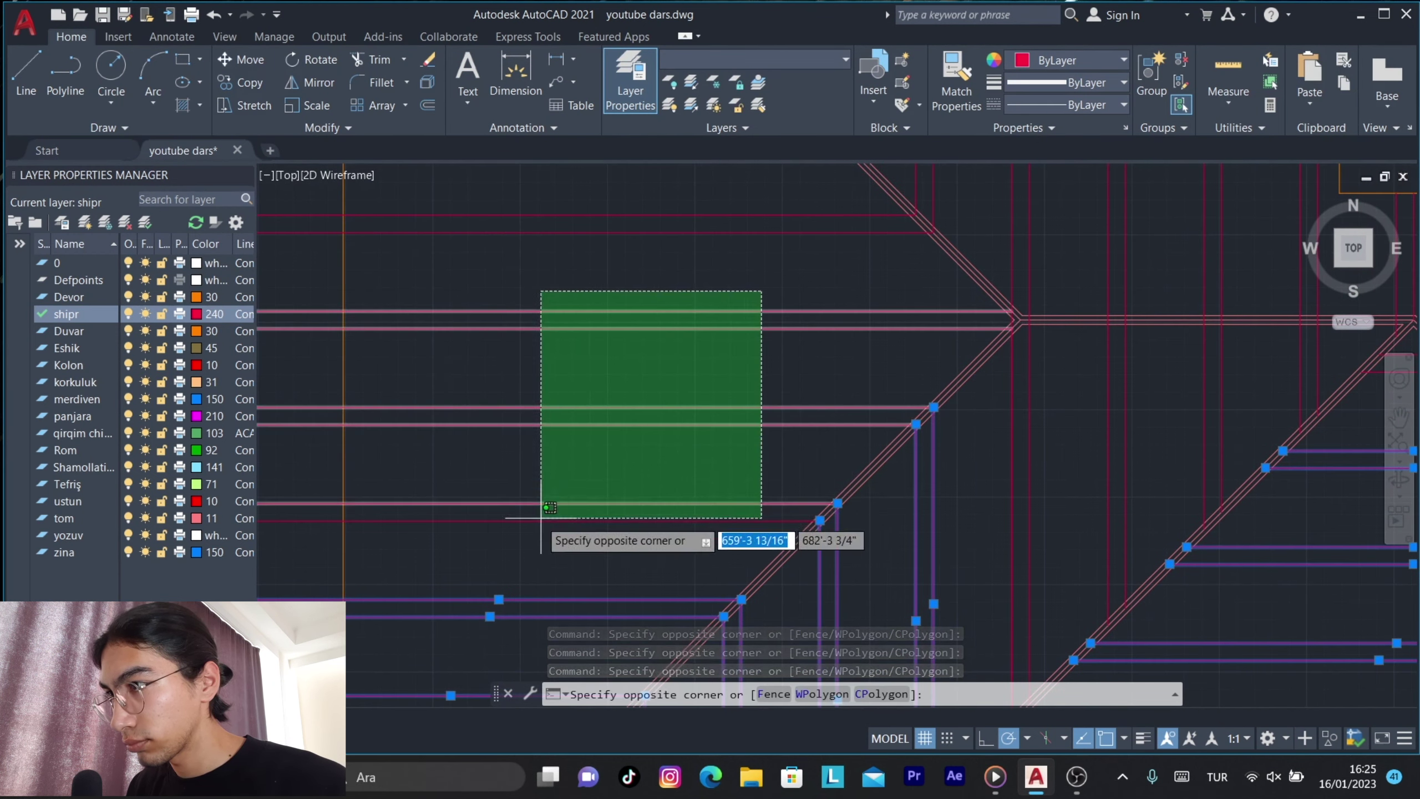
left_click(555, 502)
middle_click_drag(554, 501, 656, 406)
mouse_move(461, 250)
middle_mouse_down()
mouse_move(521, 328)
mouse_move(768, 530)
middle_mouse_up()
left_click(786, 555)
left_click(628, 340)
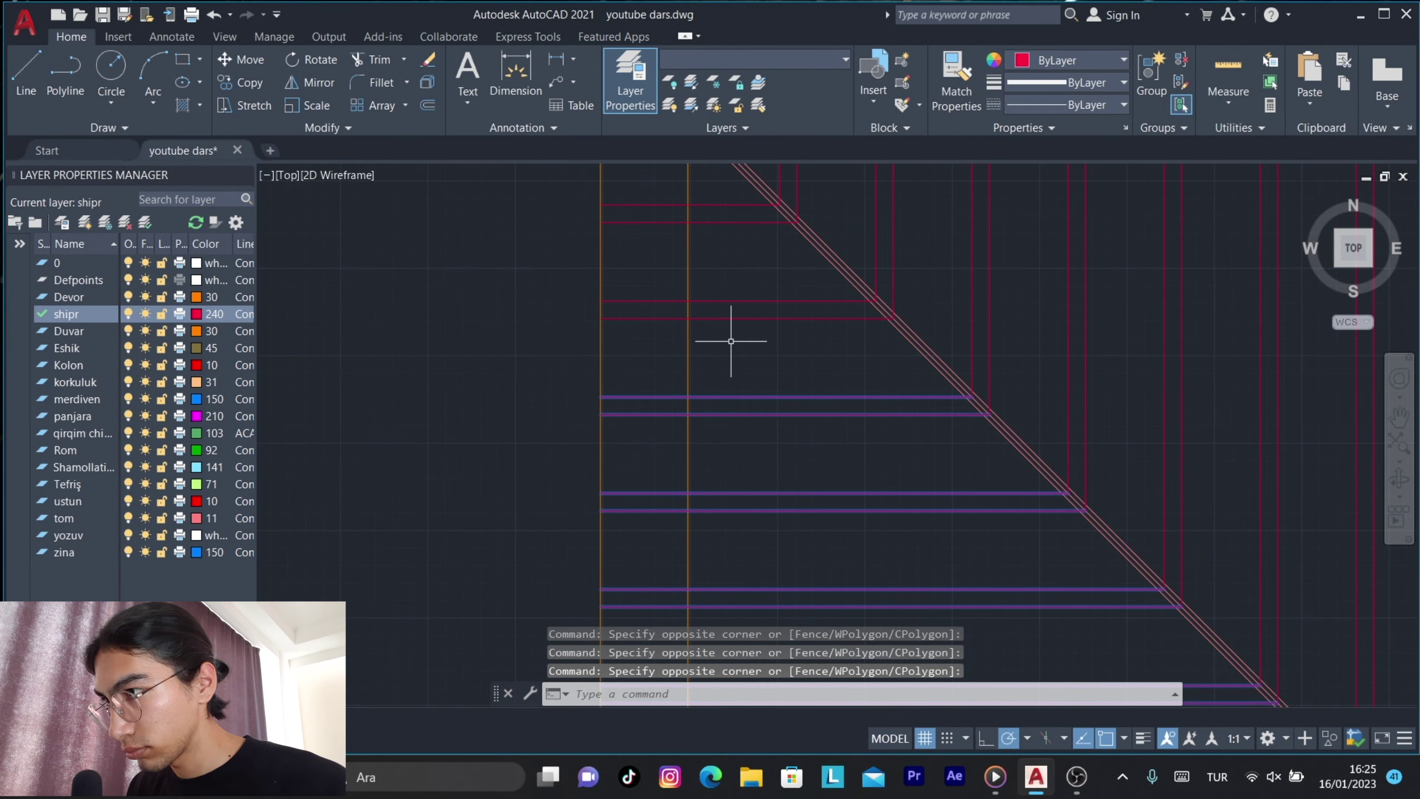
Window-select the remaining hip-side and apex rafters to complete the left-half selection.
middle_click_drag(735, 333, 691, 540)
left_click(691, 539)
left_click(684, 358)
left_click(662, 310)
left_click(971, 270)
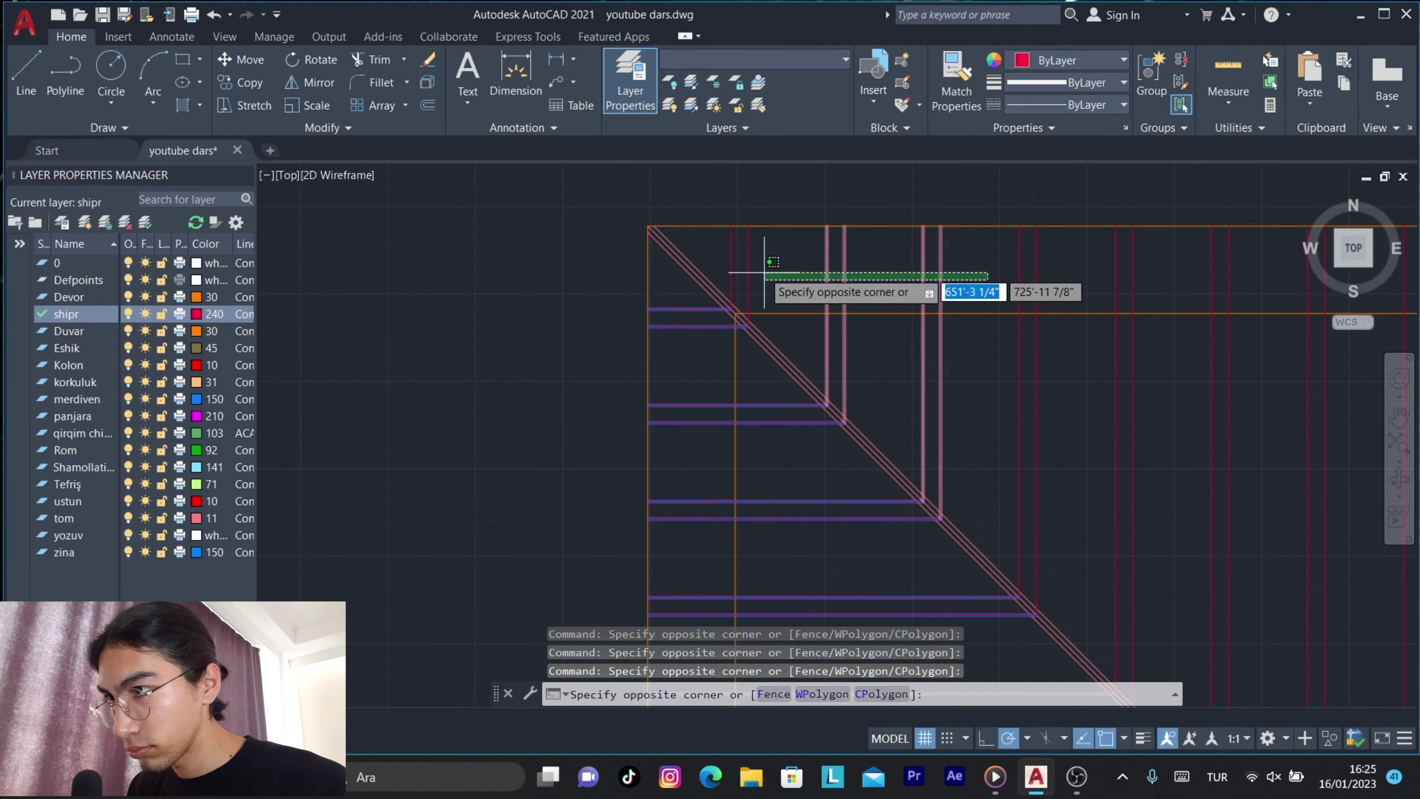
mouse_move(761, 270)
middle_mouse_down()
mouse_move(573, 416)
mouse_move(775, 354)
mouse_move(703, 386)
middle_mouse_up()
left_click(775, 355)
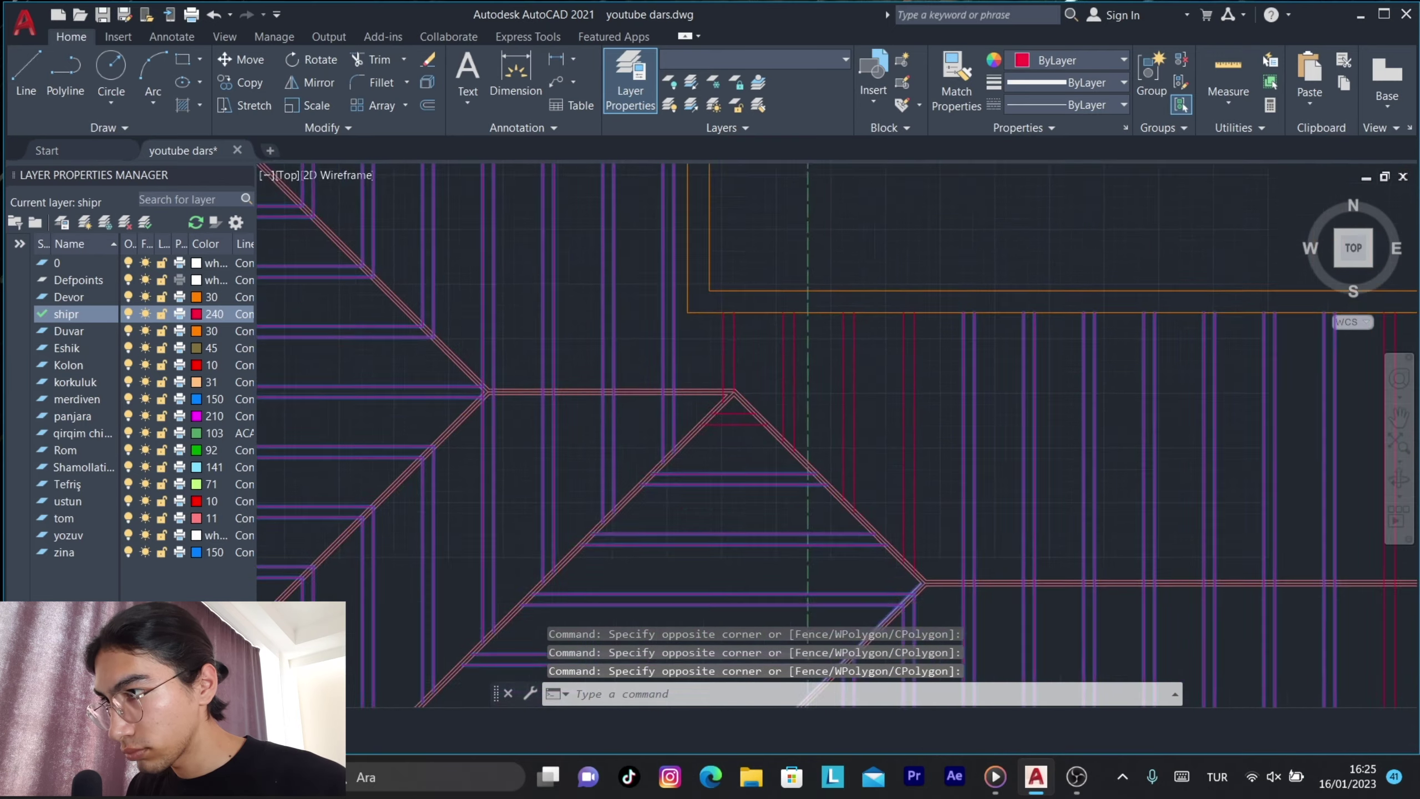
left_click(735, 459)
left_click(701, 370)
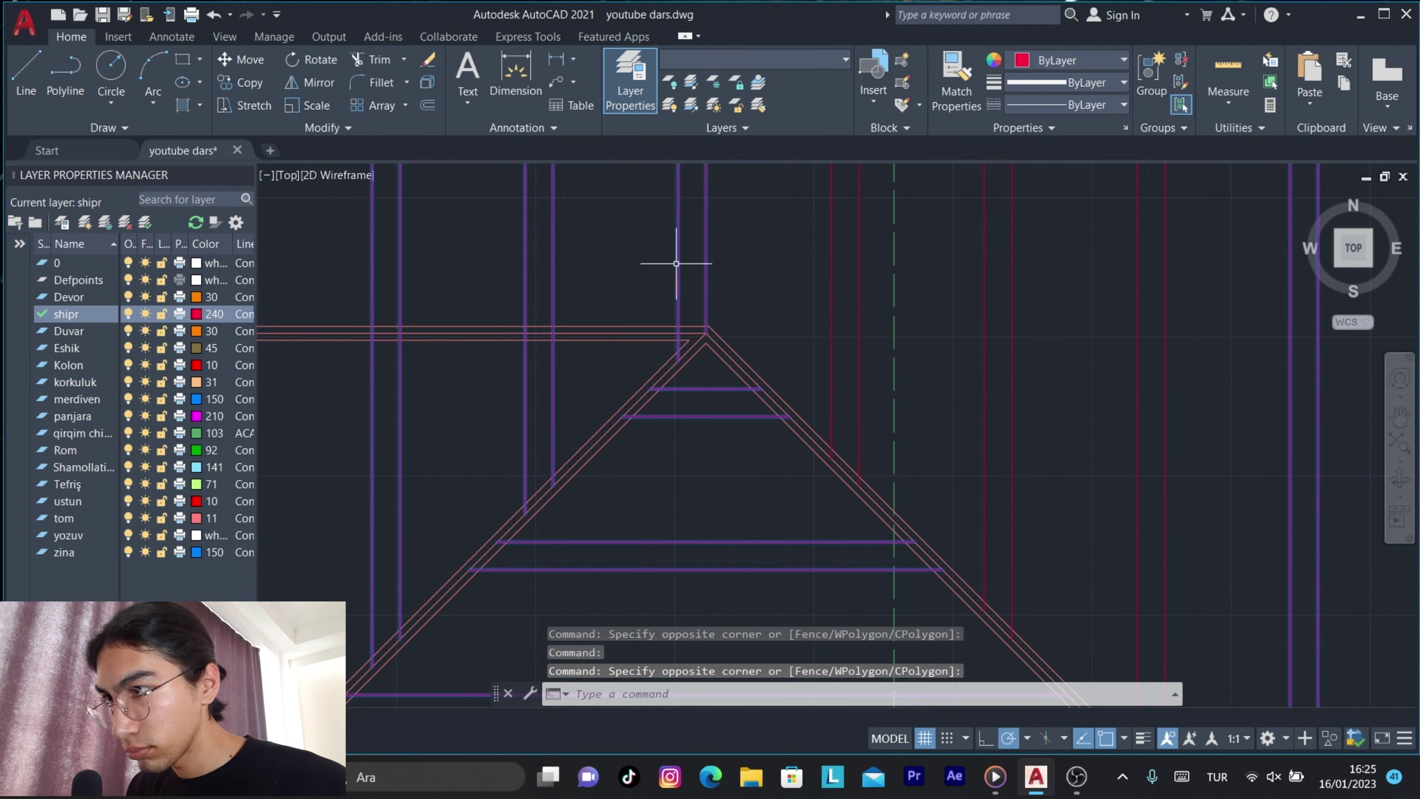
scroll(965, 409, "down", 3)
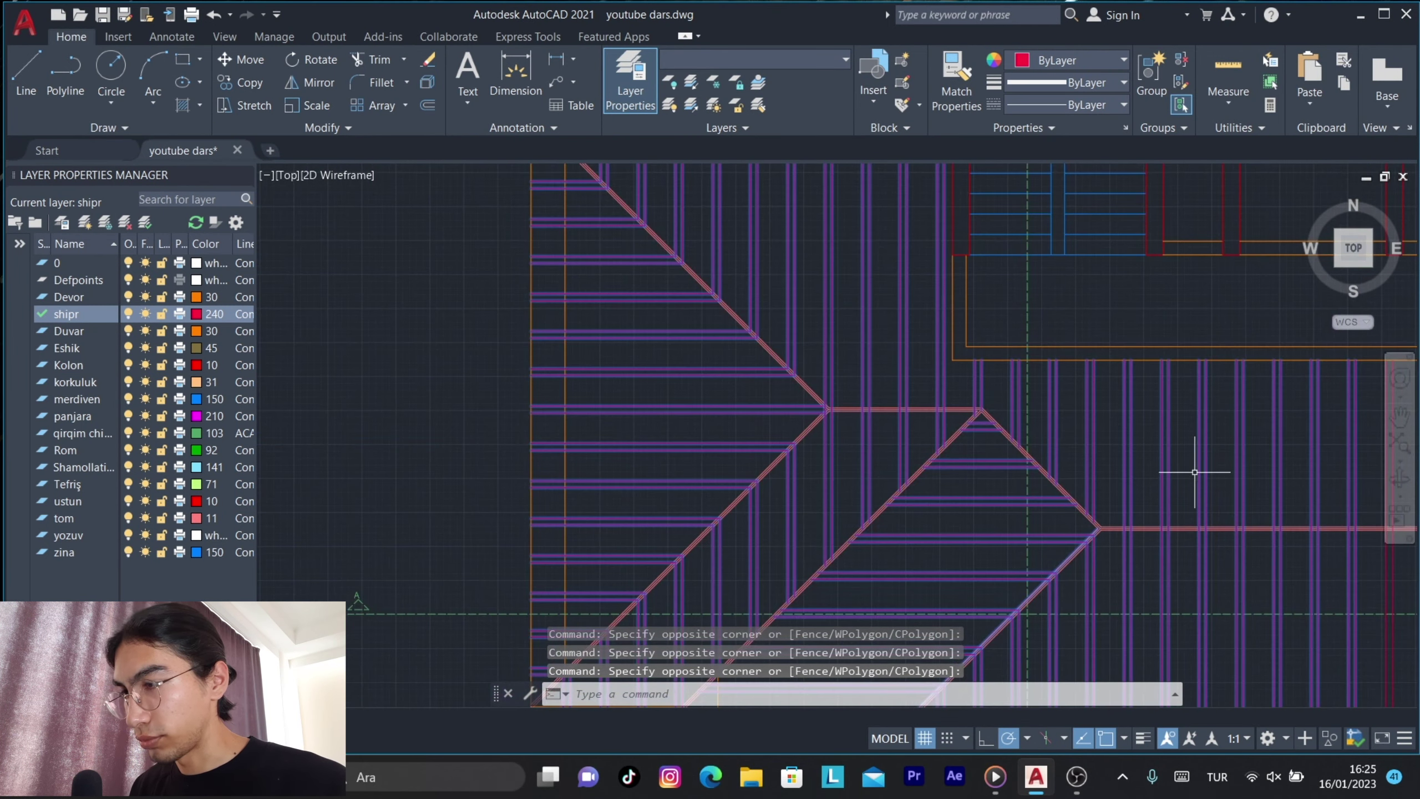
scroll(649, 397, "up", 3)
scroll(761, 502, "up", 2)
middle_click_drag(761, 502, 828, 297)
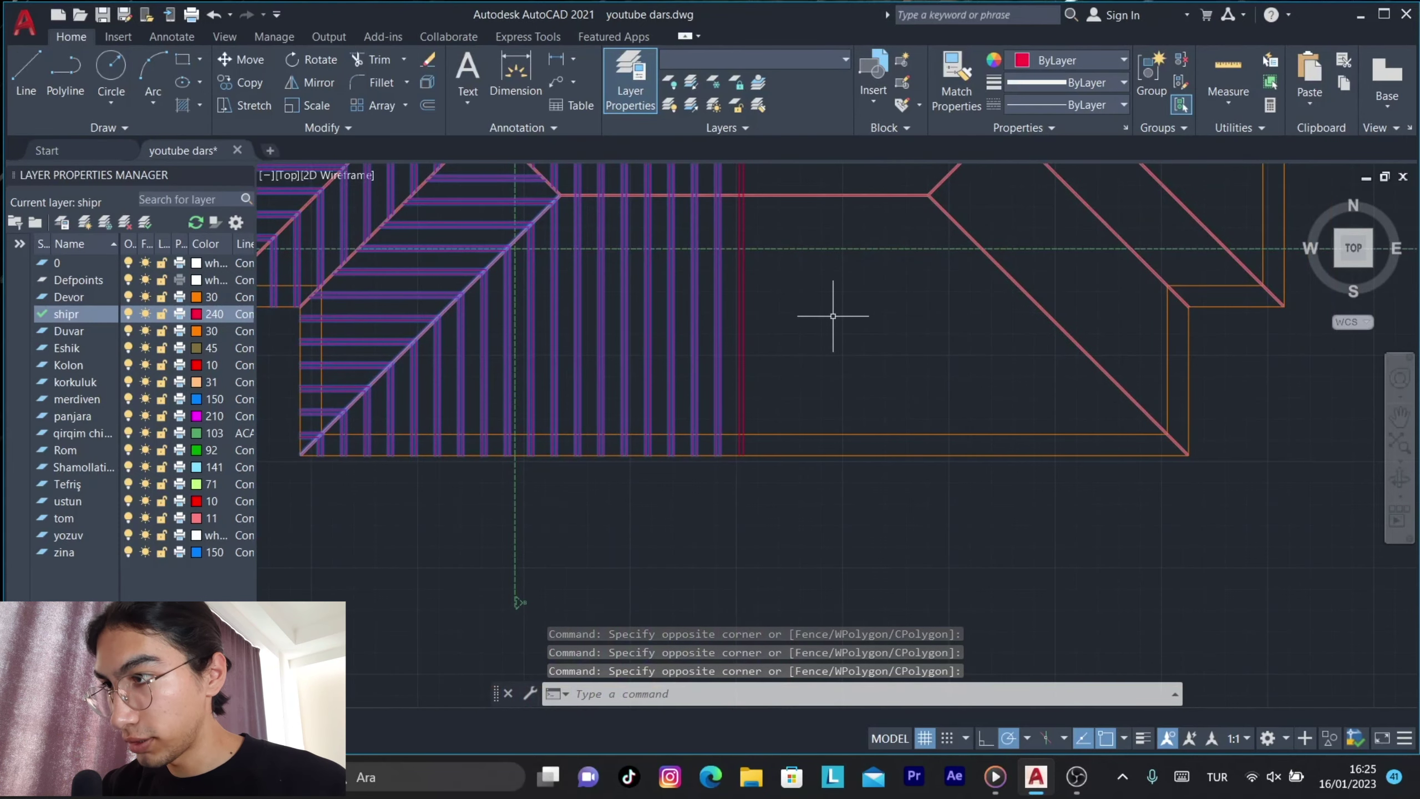
Mirror the 139 selected objects about the vertical centreline, keeping the originals.
type("mi")
key("Return")
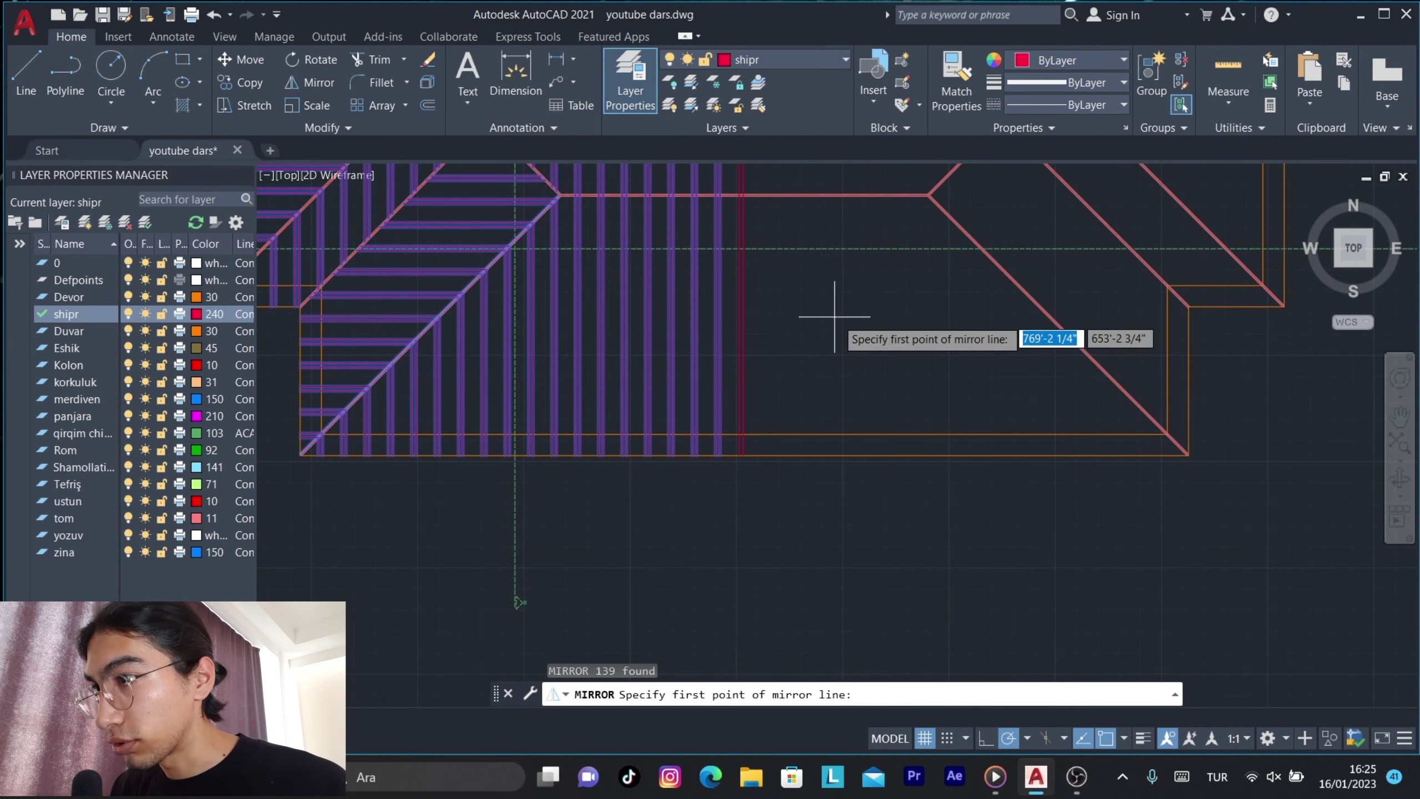
scroll(828, 330, "down", 2)
scroll(786, 312, "up", 5)
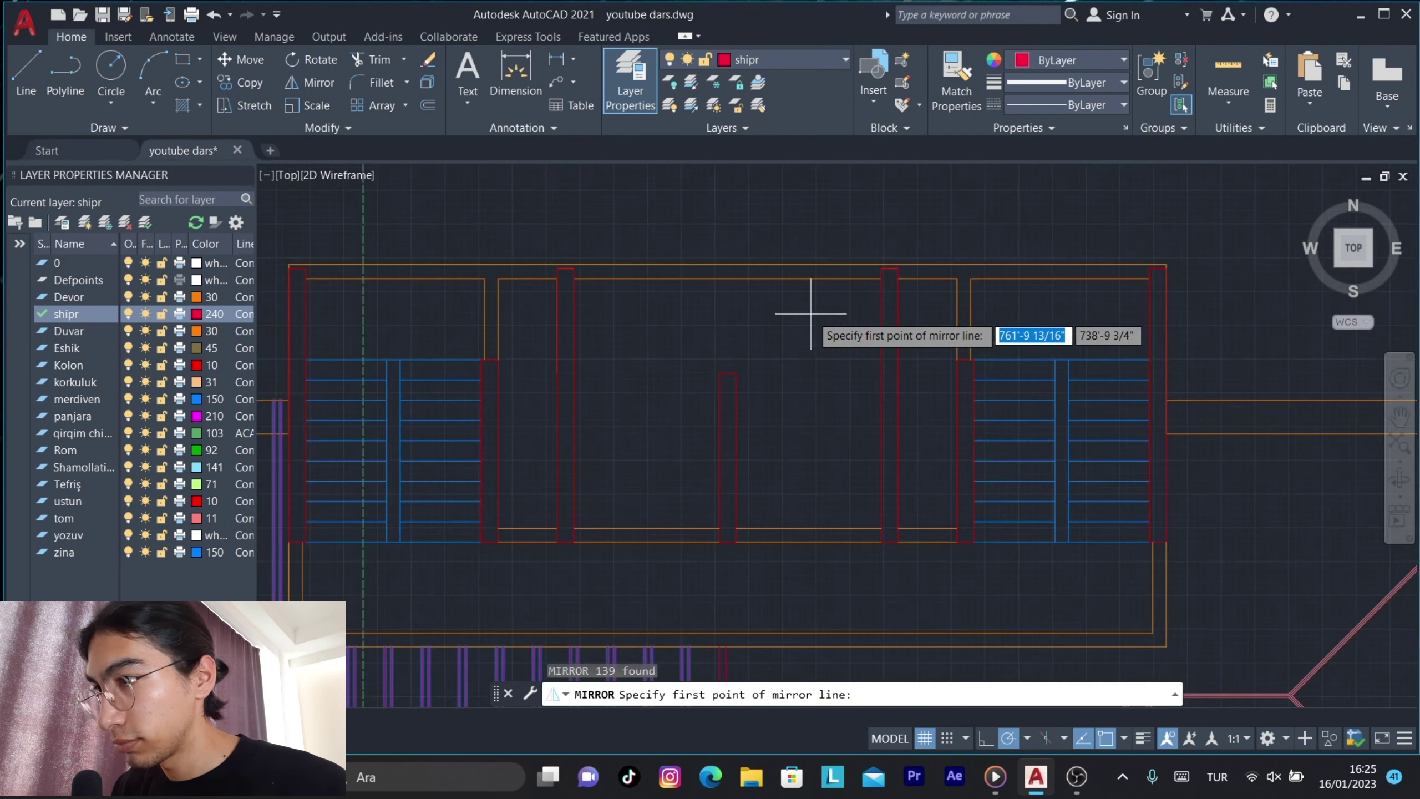
scroll(709, 364, "up", 5)
left_click(781, 395)
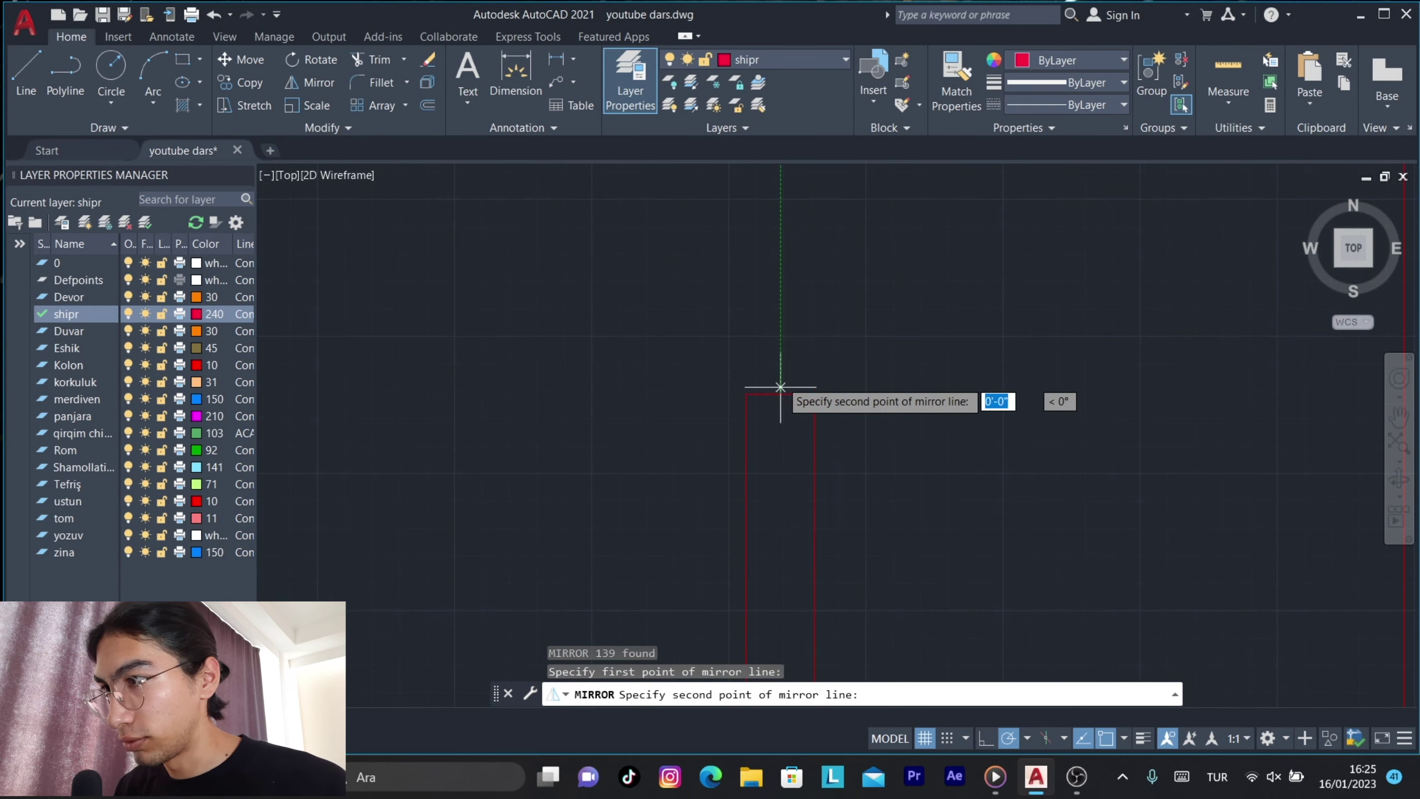
left_click(785, 290)
type("n")
key("Return")
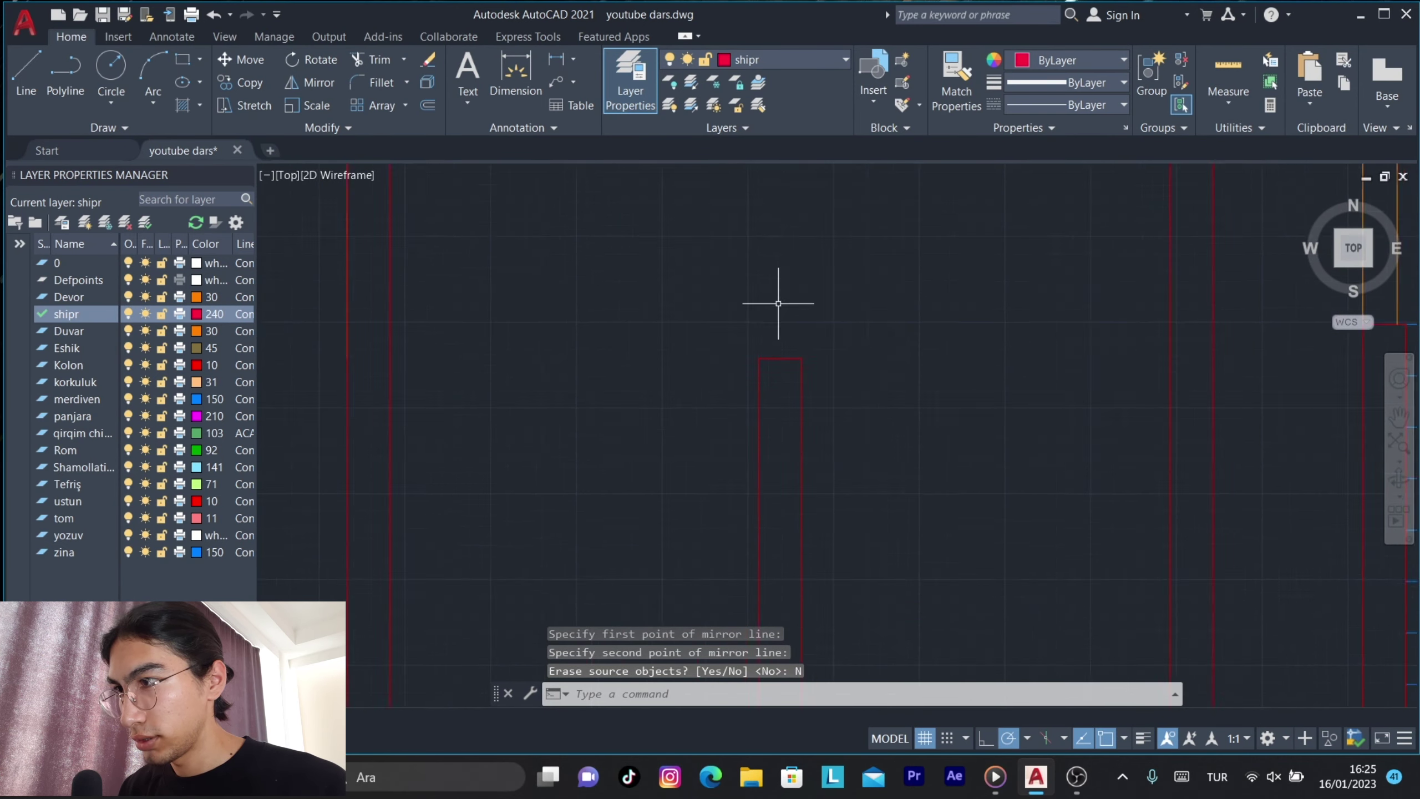
scroll(782, 314, "down", 5)
scroll(805, 308, "up", 3)
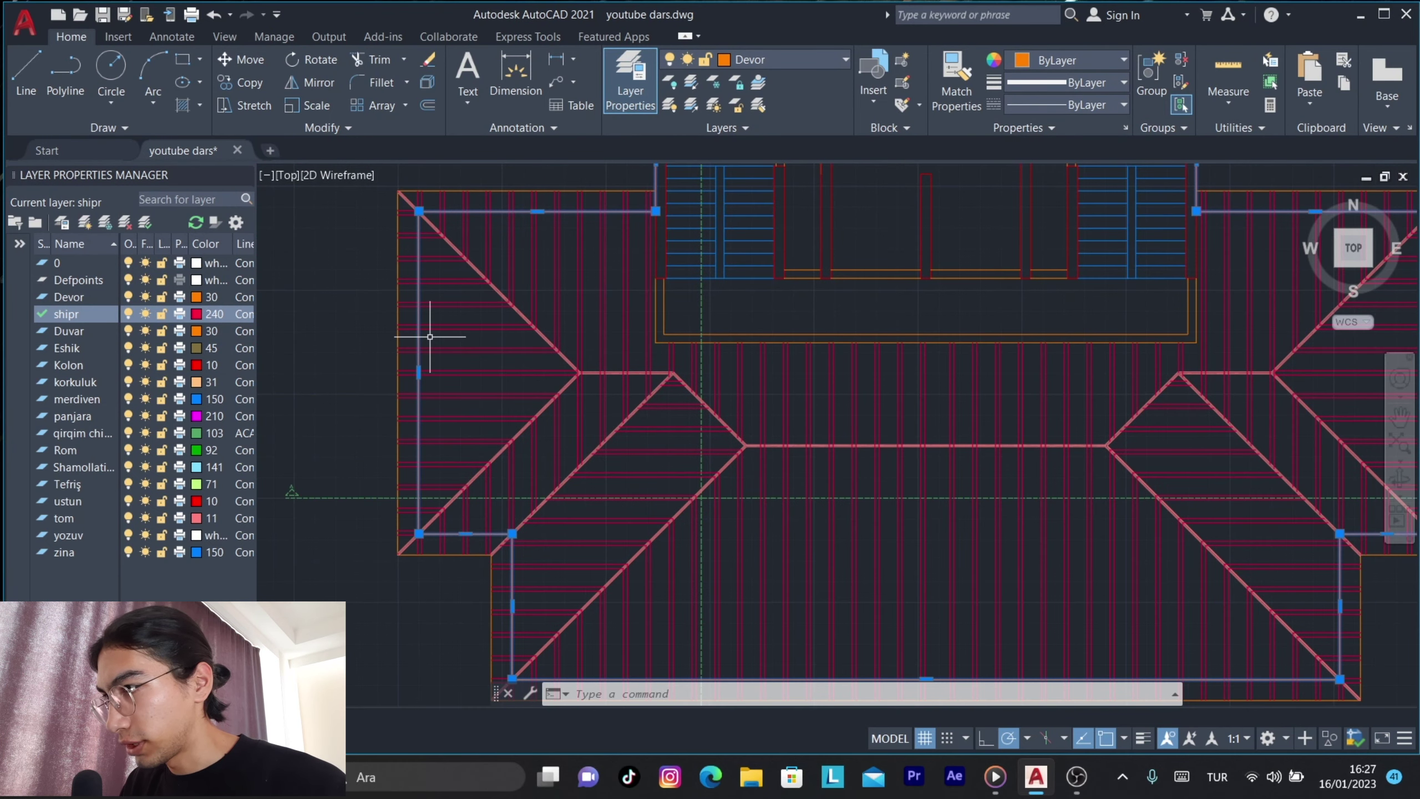
Give the roof outline polyline the DASHED2 linetype.
key("Escape")
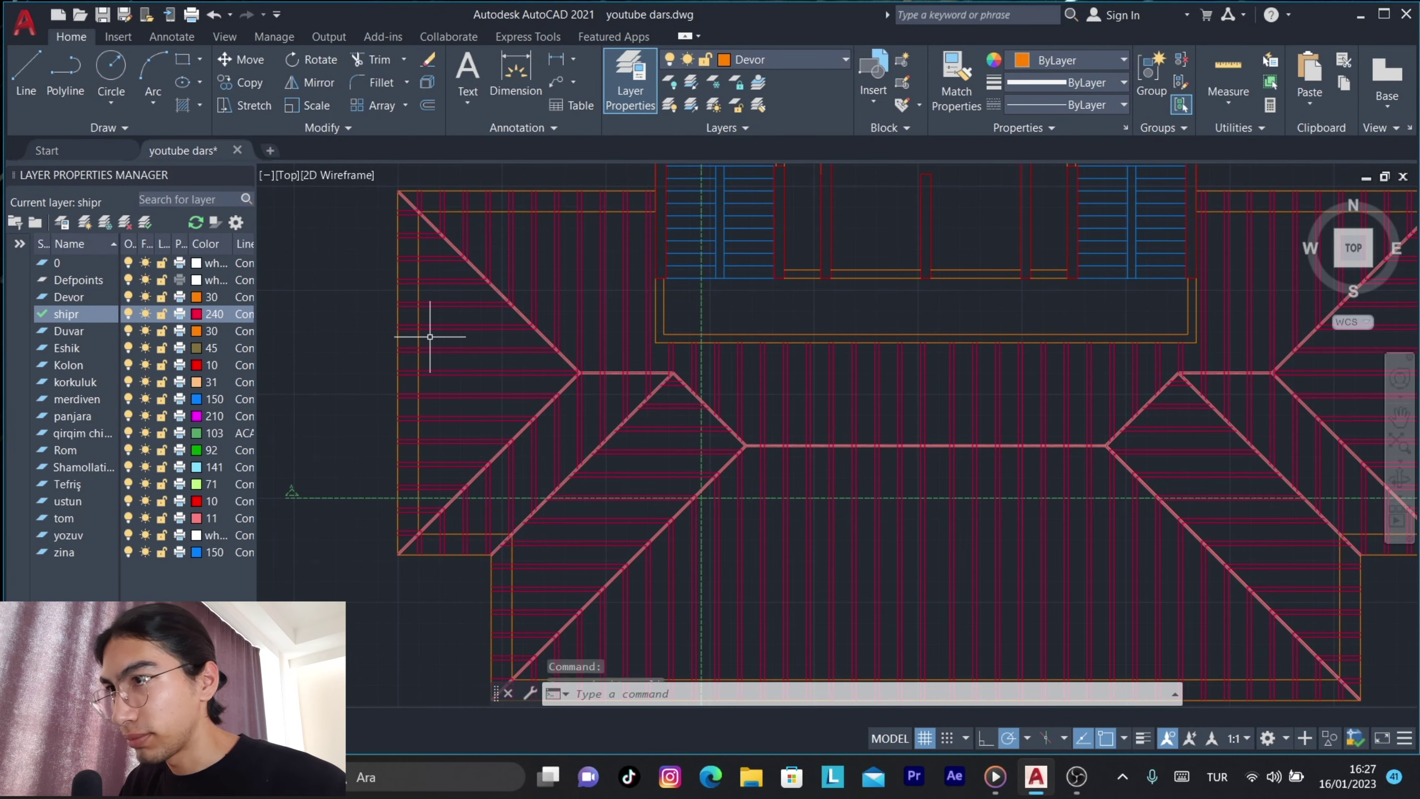
left_click(419, 338)
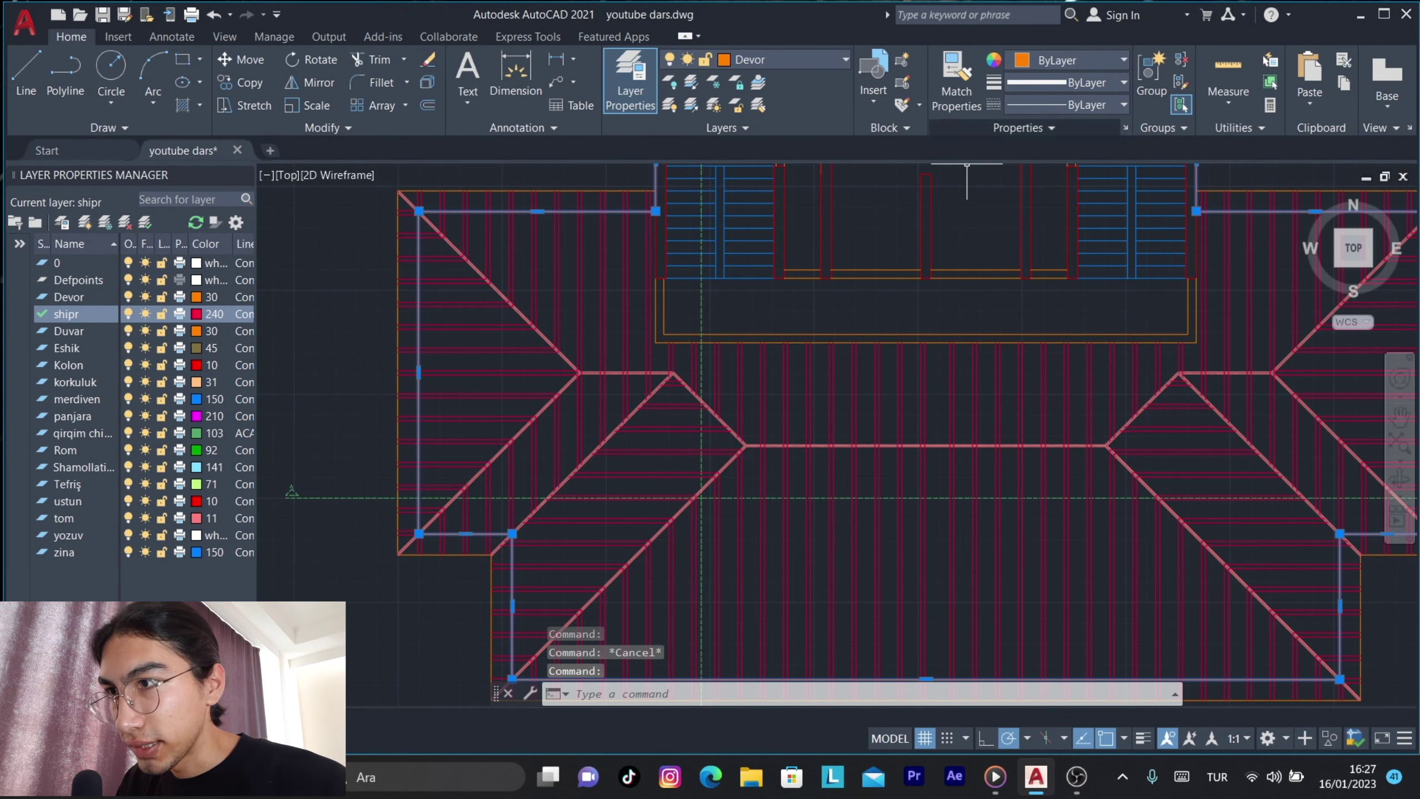
left_click(1090, 105)
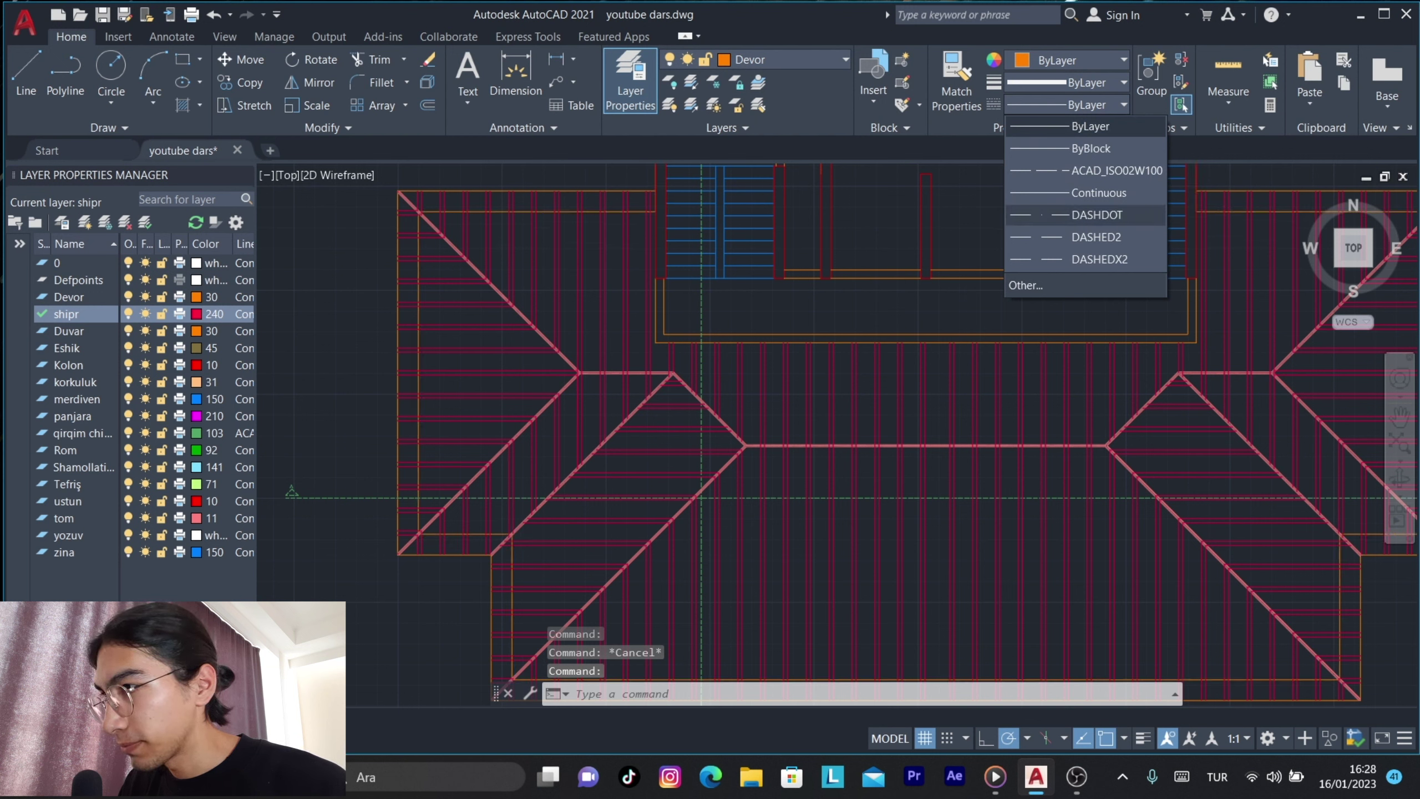
left_click(1096, 237)
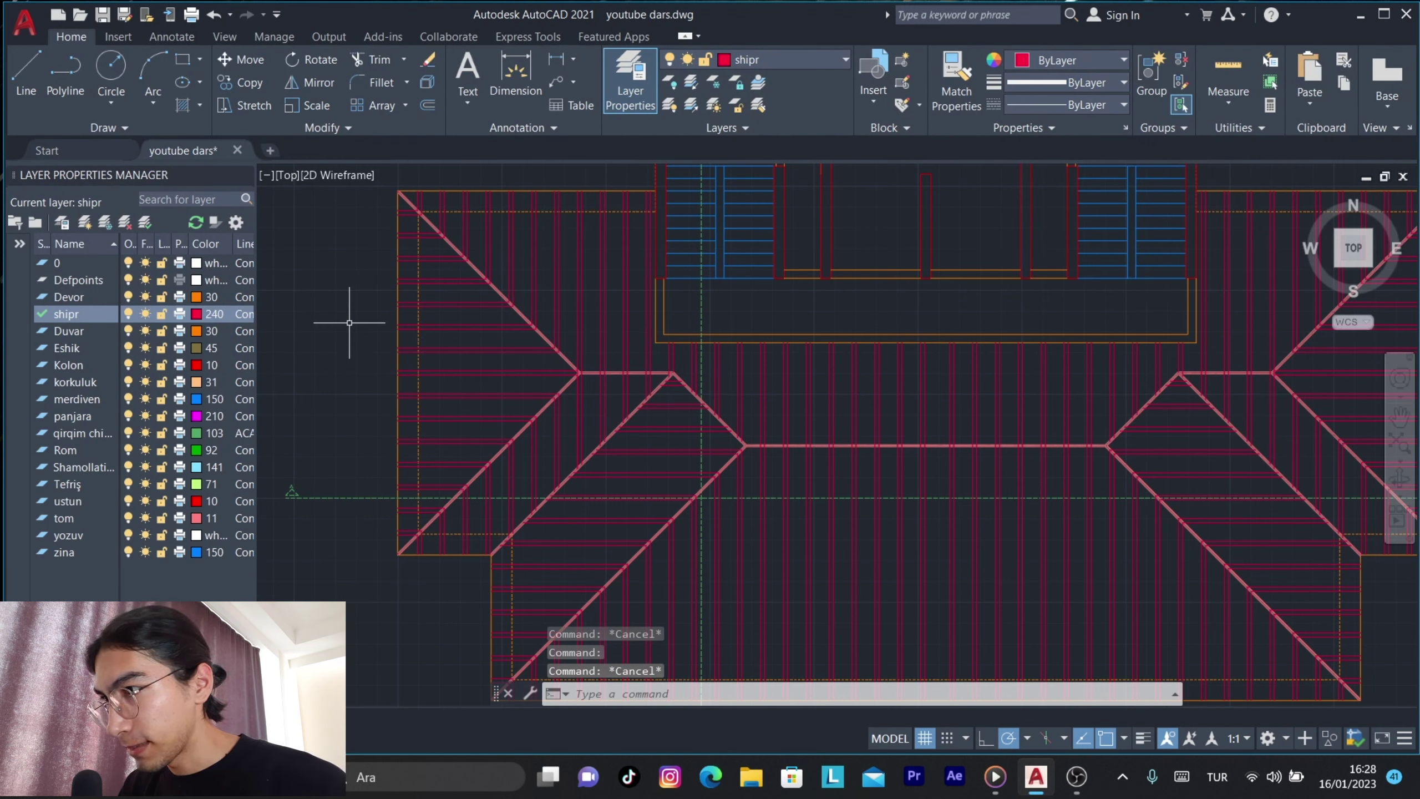
Offset the vertical orange edge line by 15.
type("o")
key("Return")
scroll(355, 319, "up", 5)
scroll(620, 321, "up", 3)
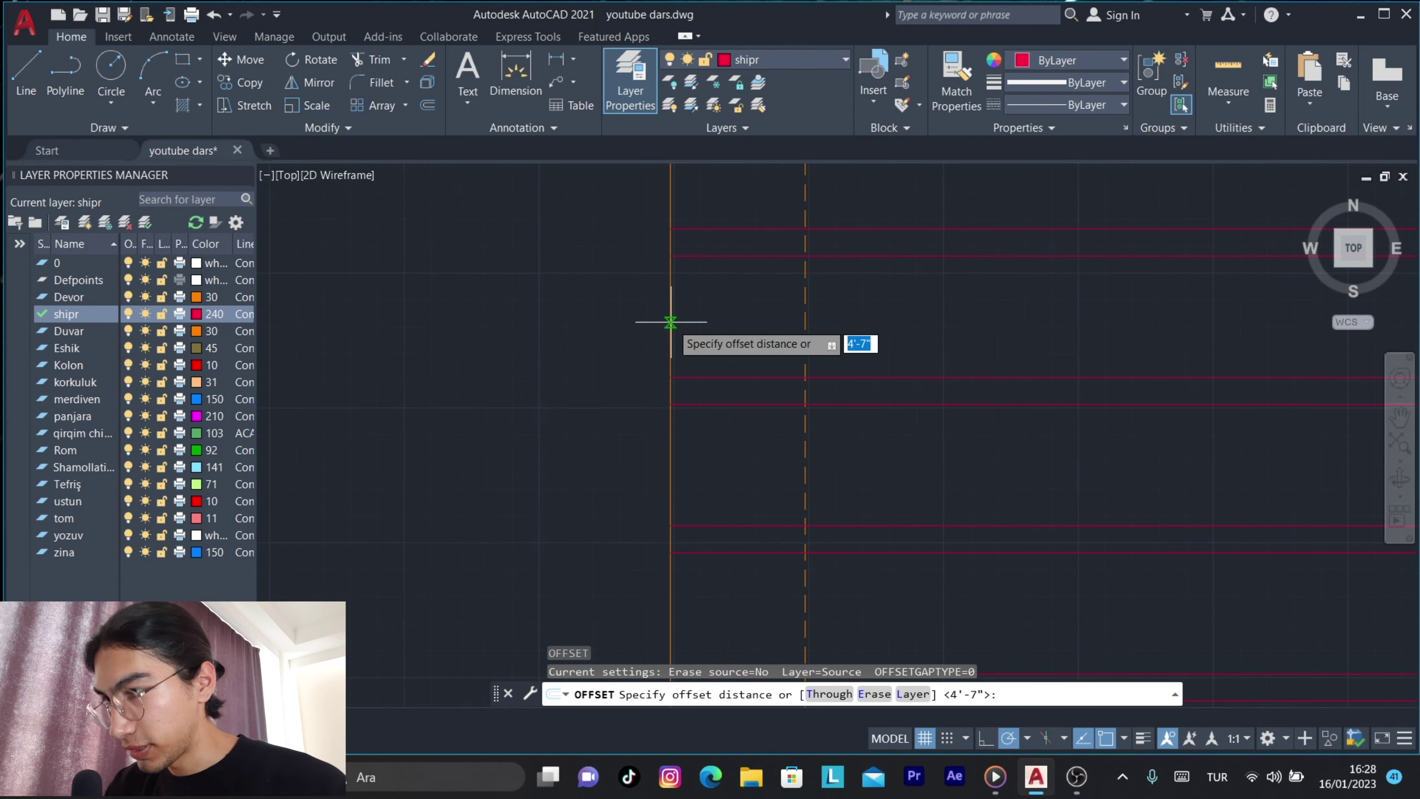
type("5")
key("Return")
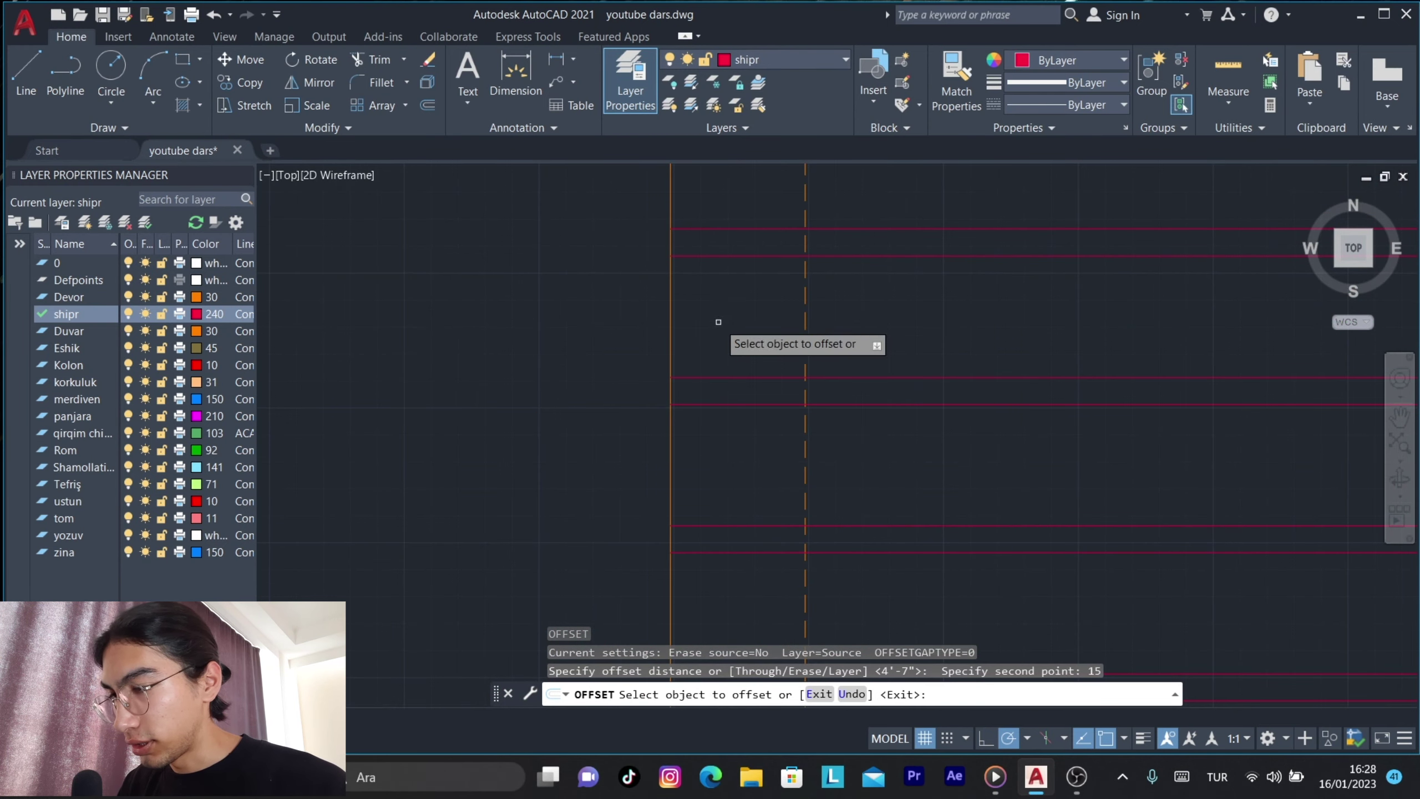
left_click(670, 304)
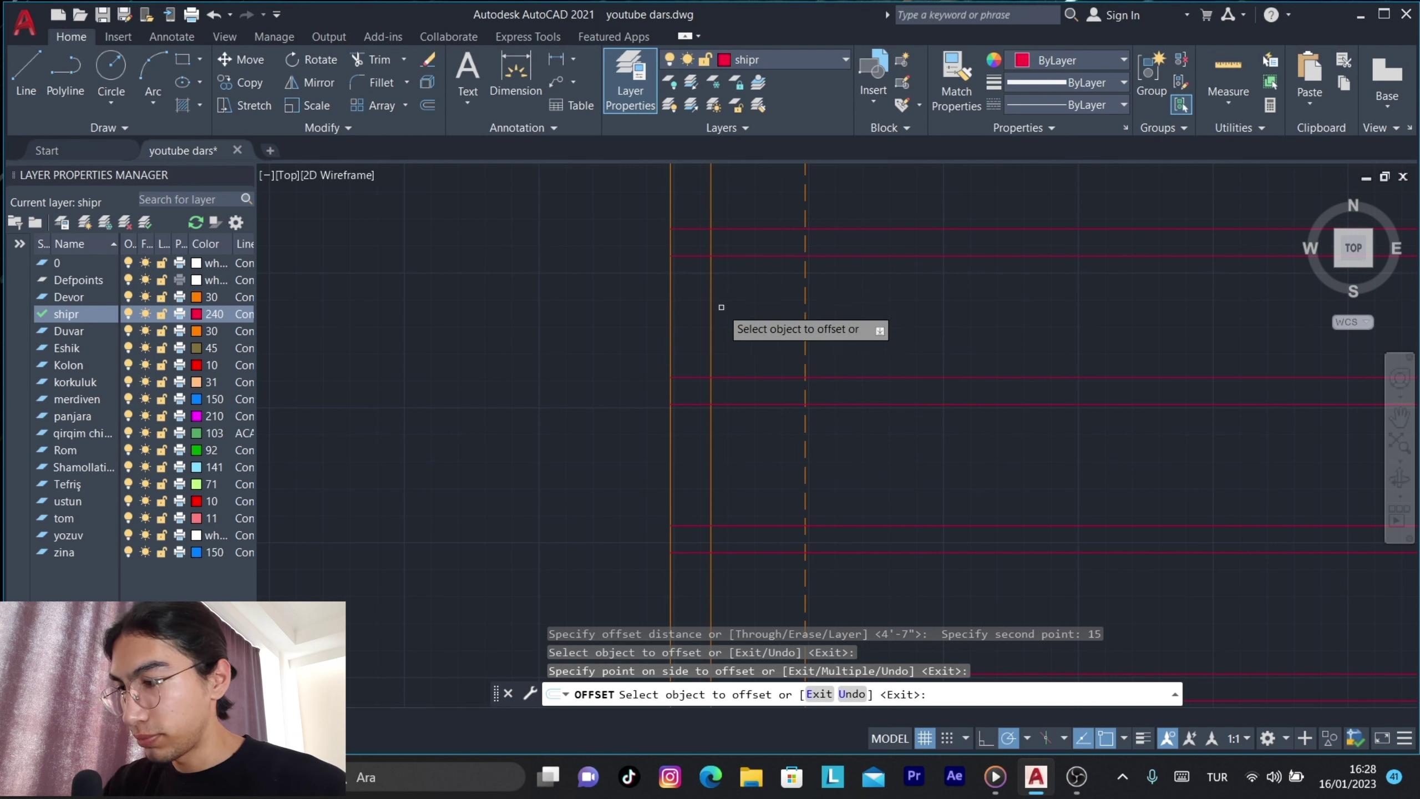
key("Escape")
Offset the new line a further 10 to its right.
key("Return")
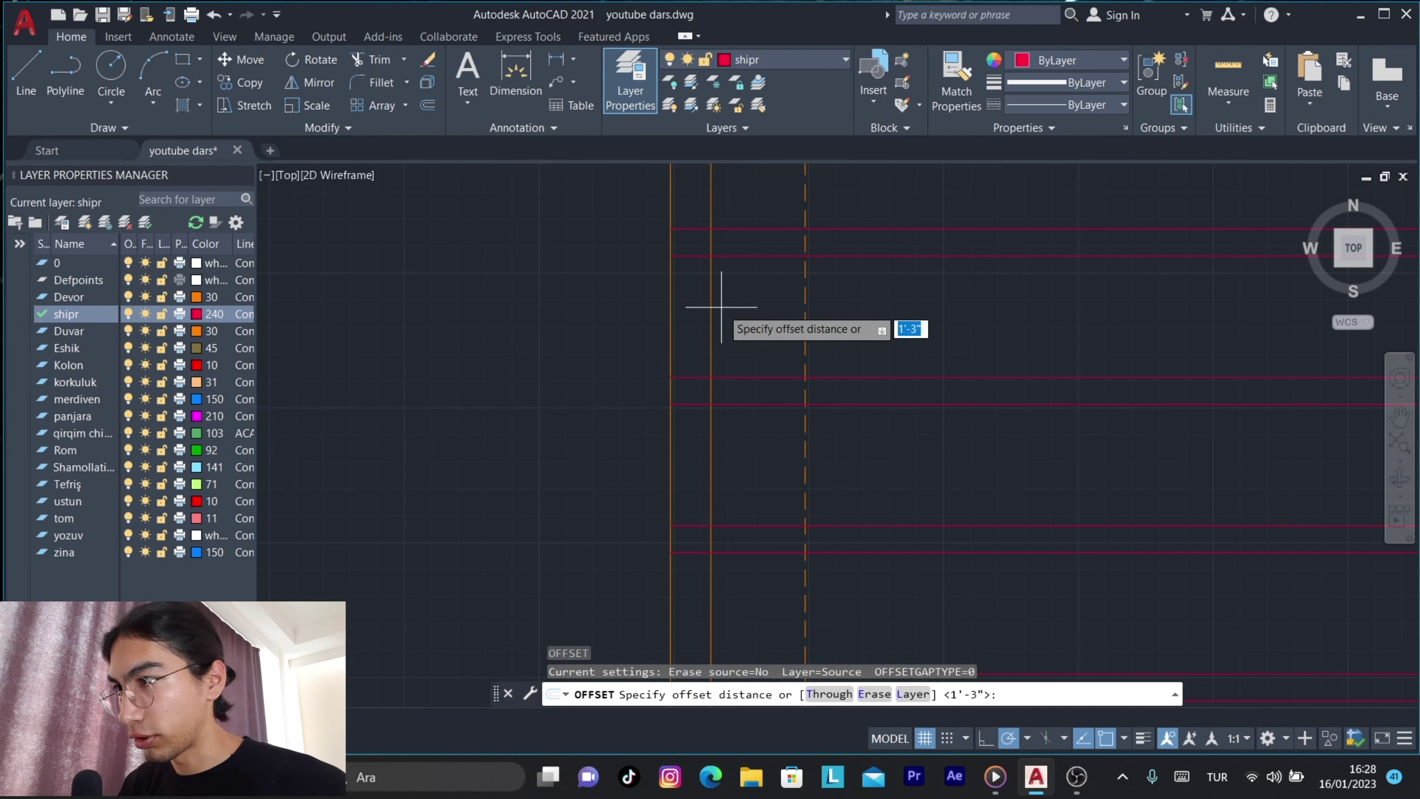
key("Return")
left_click(721, 308)
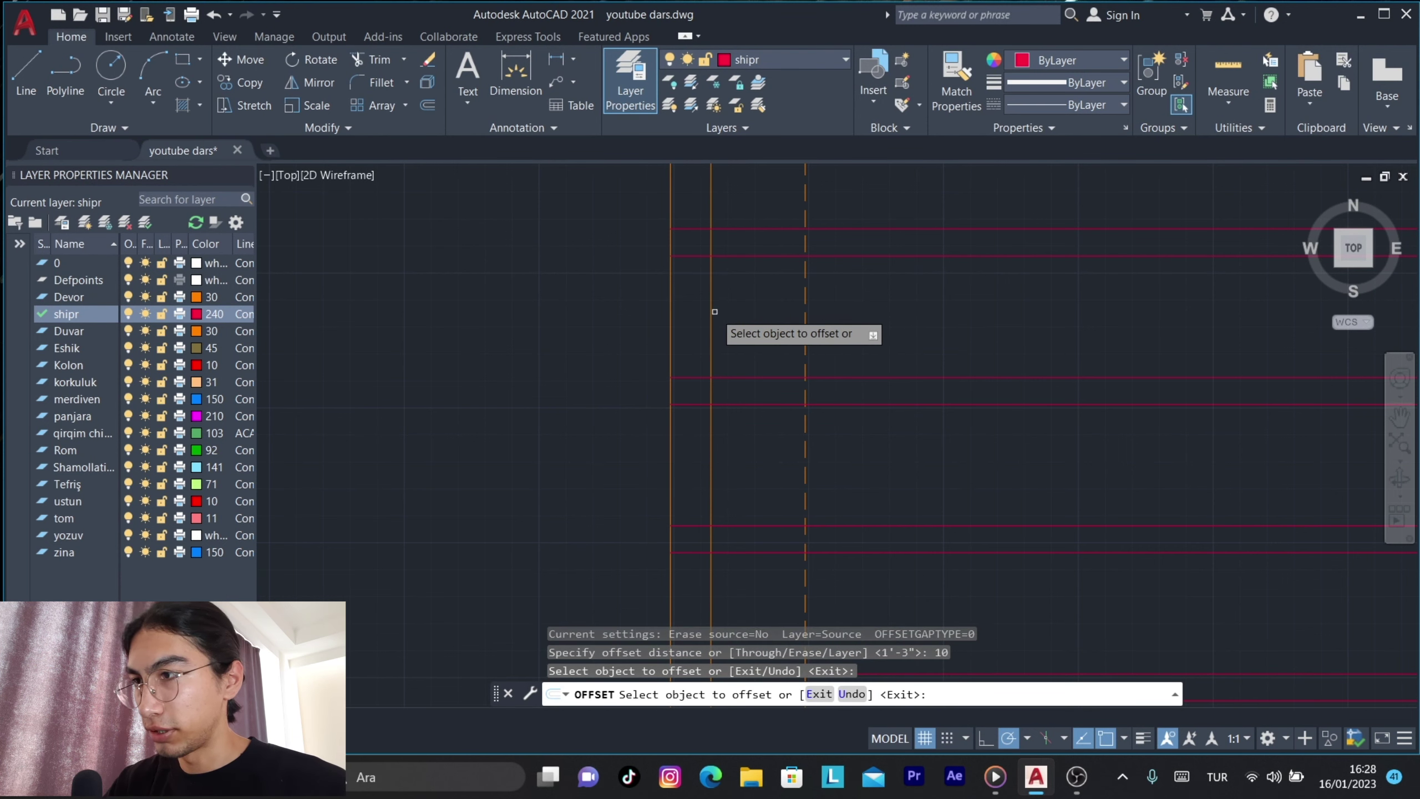
left_click(760, 310)
key("Escape")
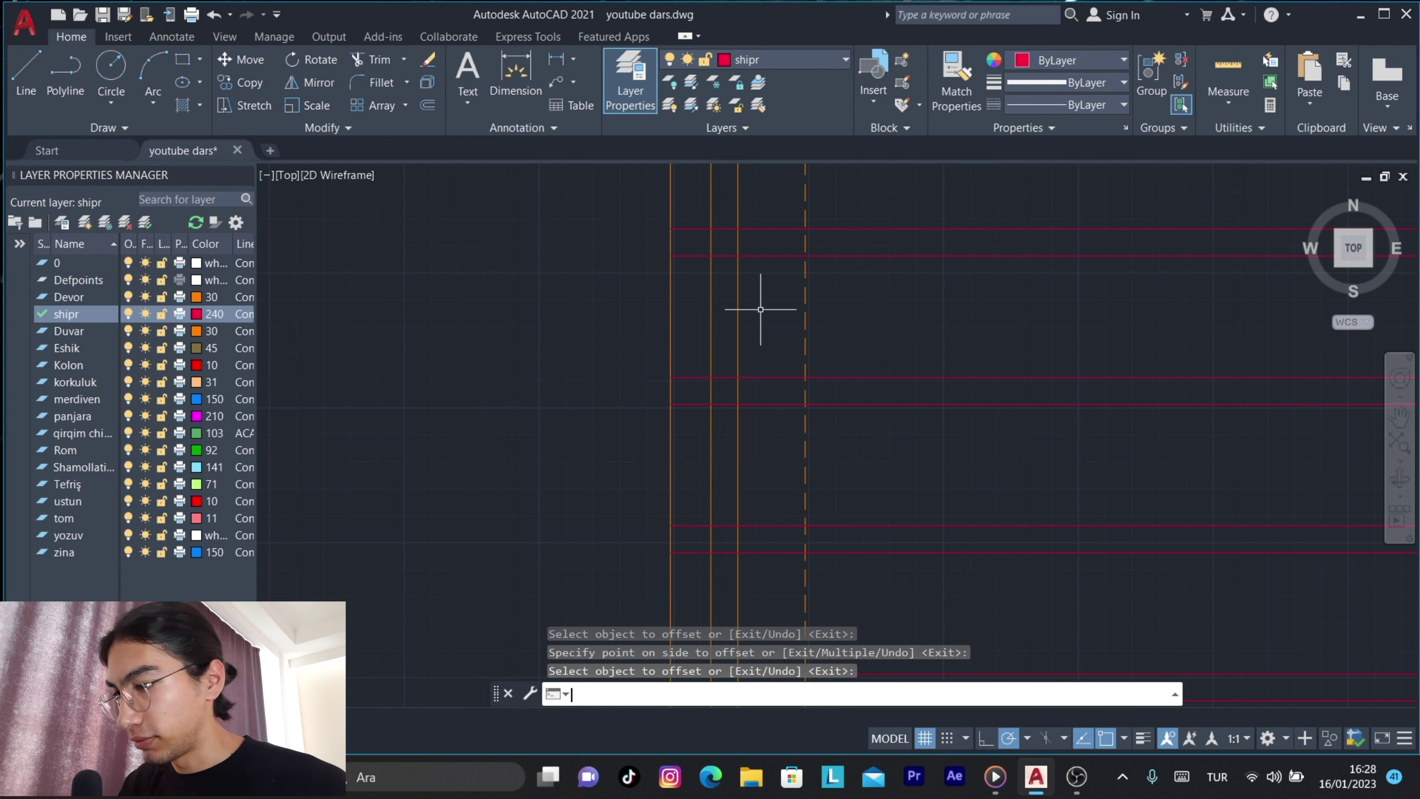
scroll(757, 336, "down", 3)
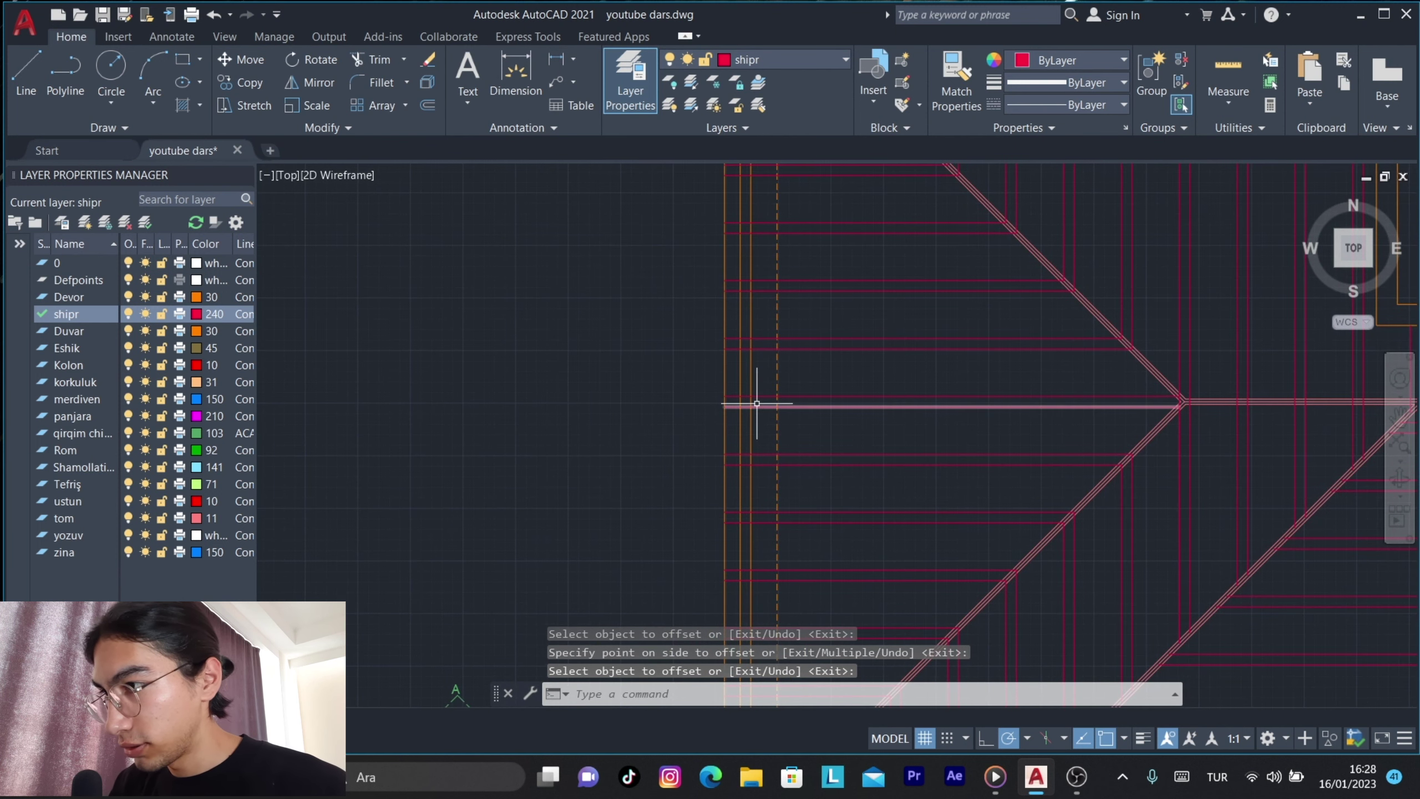
type("tr")
key("Return")
key("Escape")
type("t")
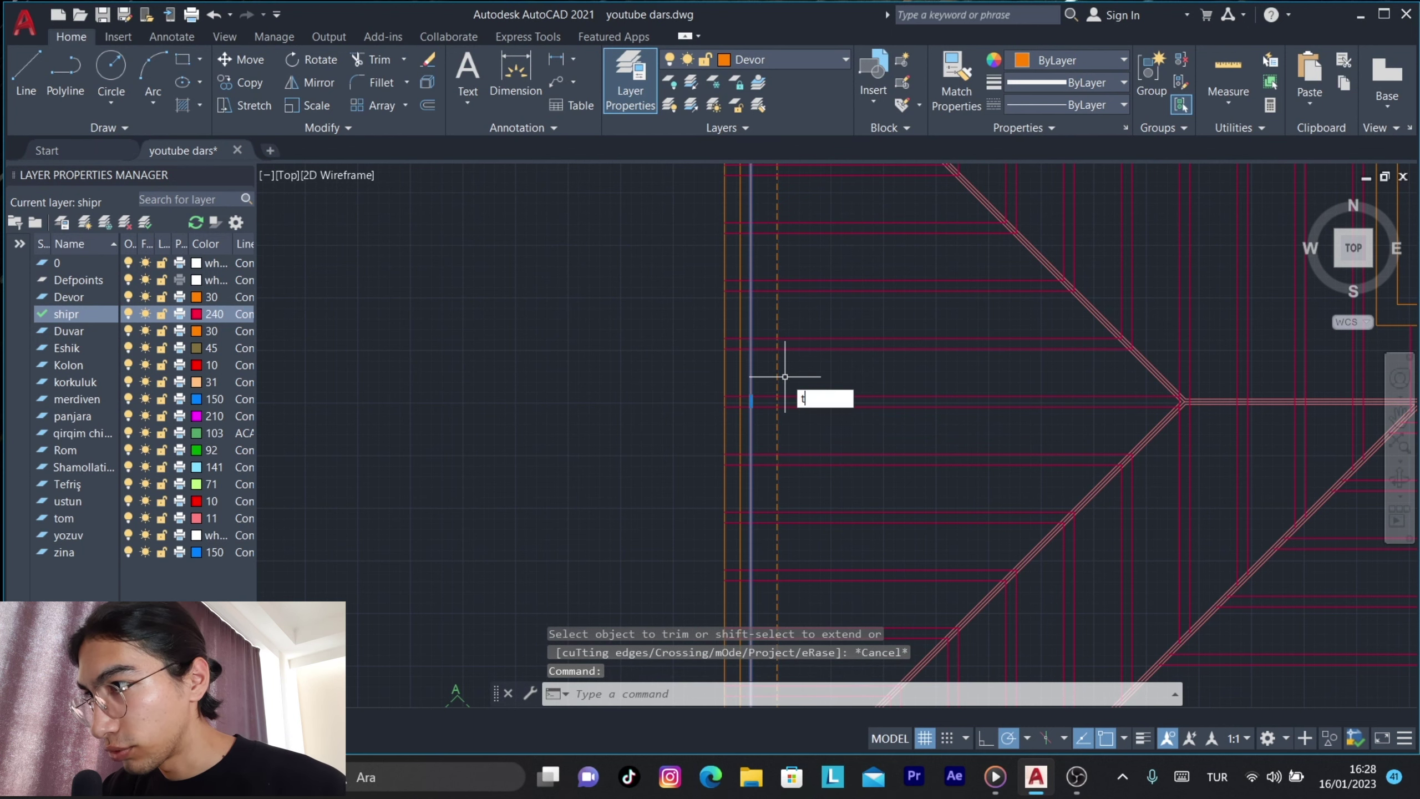
Trim the rafter ends along the roof's left edge back to the eave line.
type("r")
key("Return")
middle_click_drag(773, 318, 726, 419)
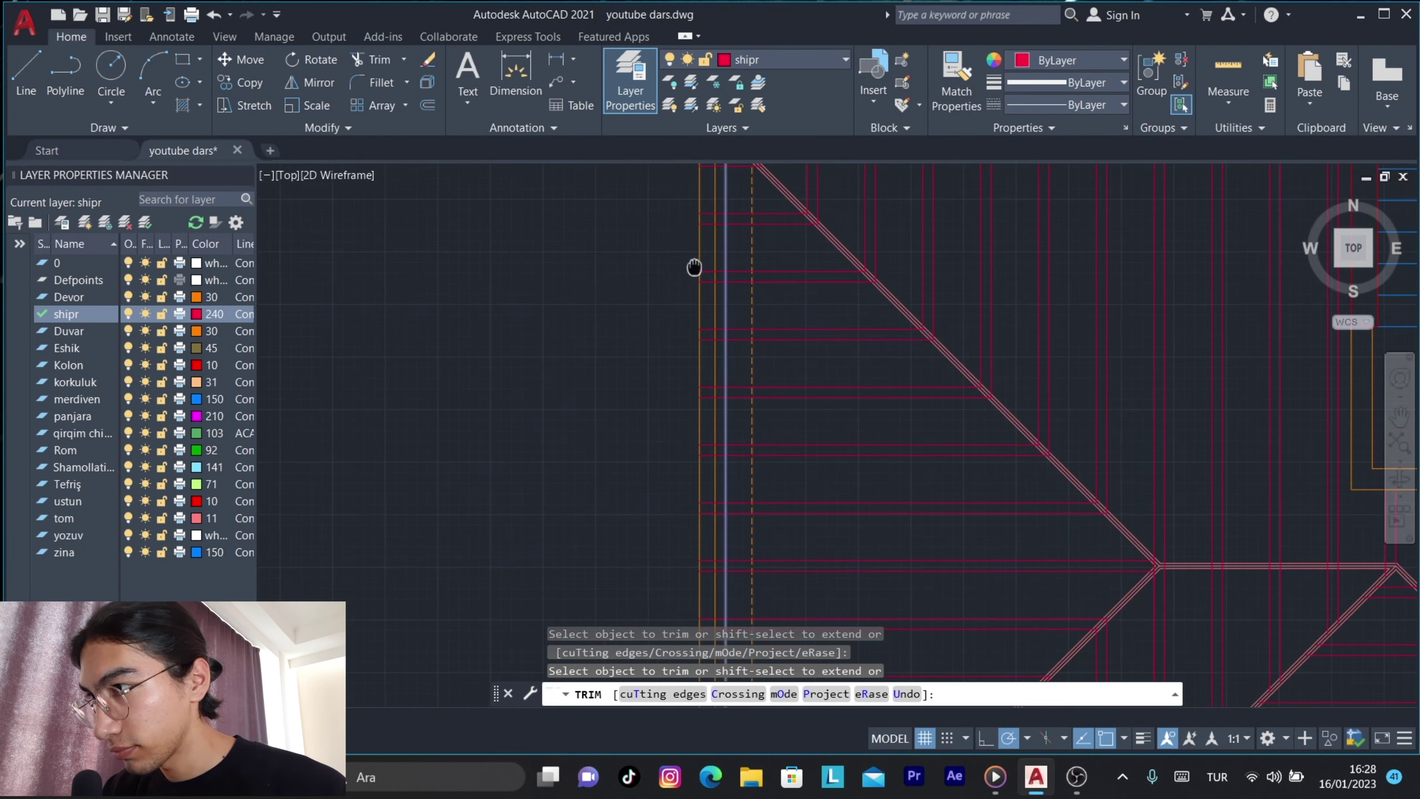
middle_click_drag(694, 267, 713, 317)
scroll(707, 260, "up", 3)
left_click_drag(707, 261, 618, 276)
scroll(669, 469, "up", 2)
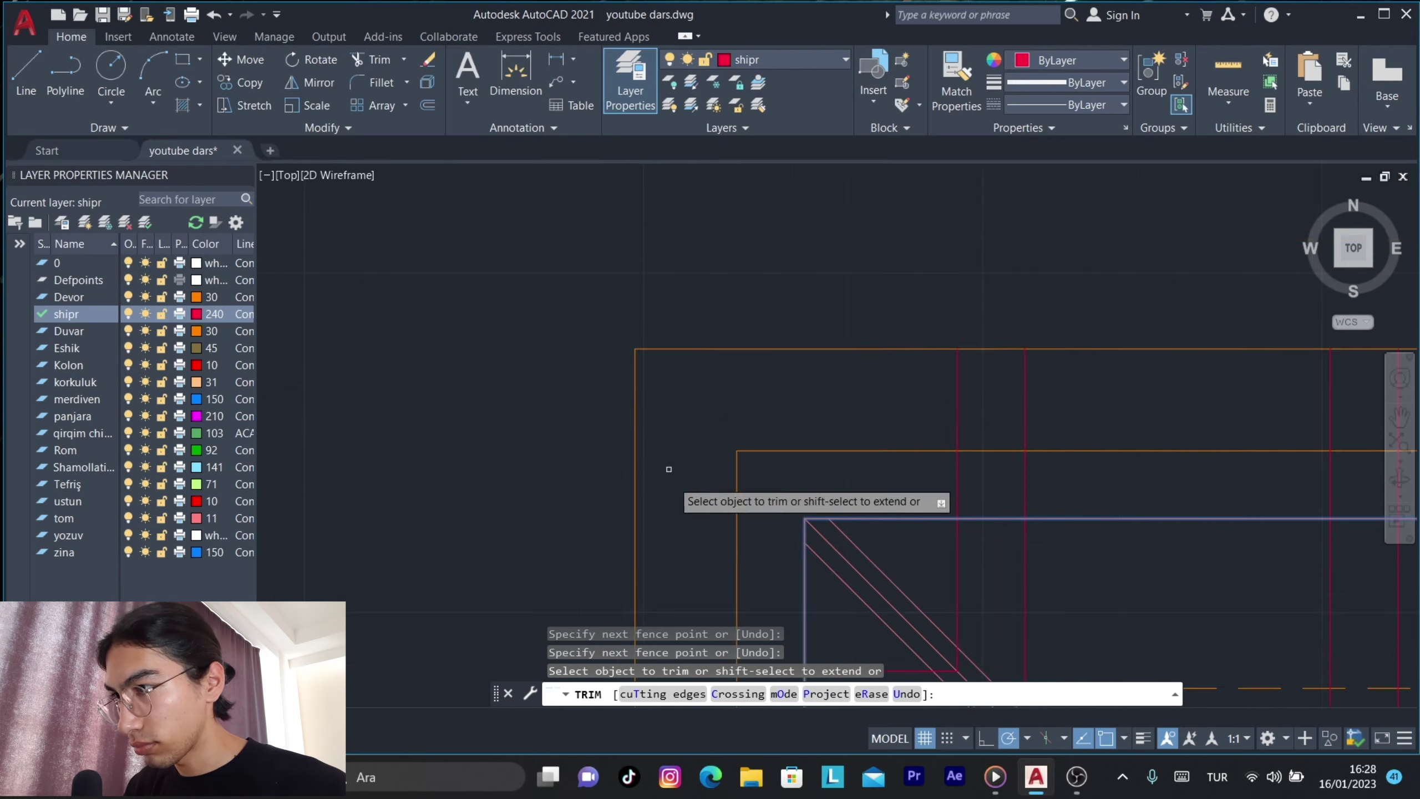
scroll(668, 469, "down", 2)
left_click(705, 279)
mouse_move(713, 260)
middle_mouse_down()
mouse_move(691, 439)
mouse_move(929, 433)
middle_mouse_up()
key("Return")
Fence-trim the rafter ends at the next corners and along the wall to the eave line.
scroll(676, 482, "down", 2)
left_click(929, 432)
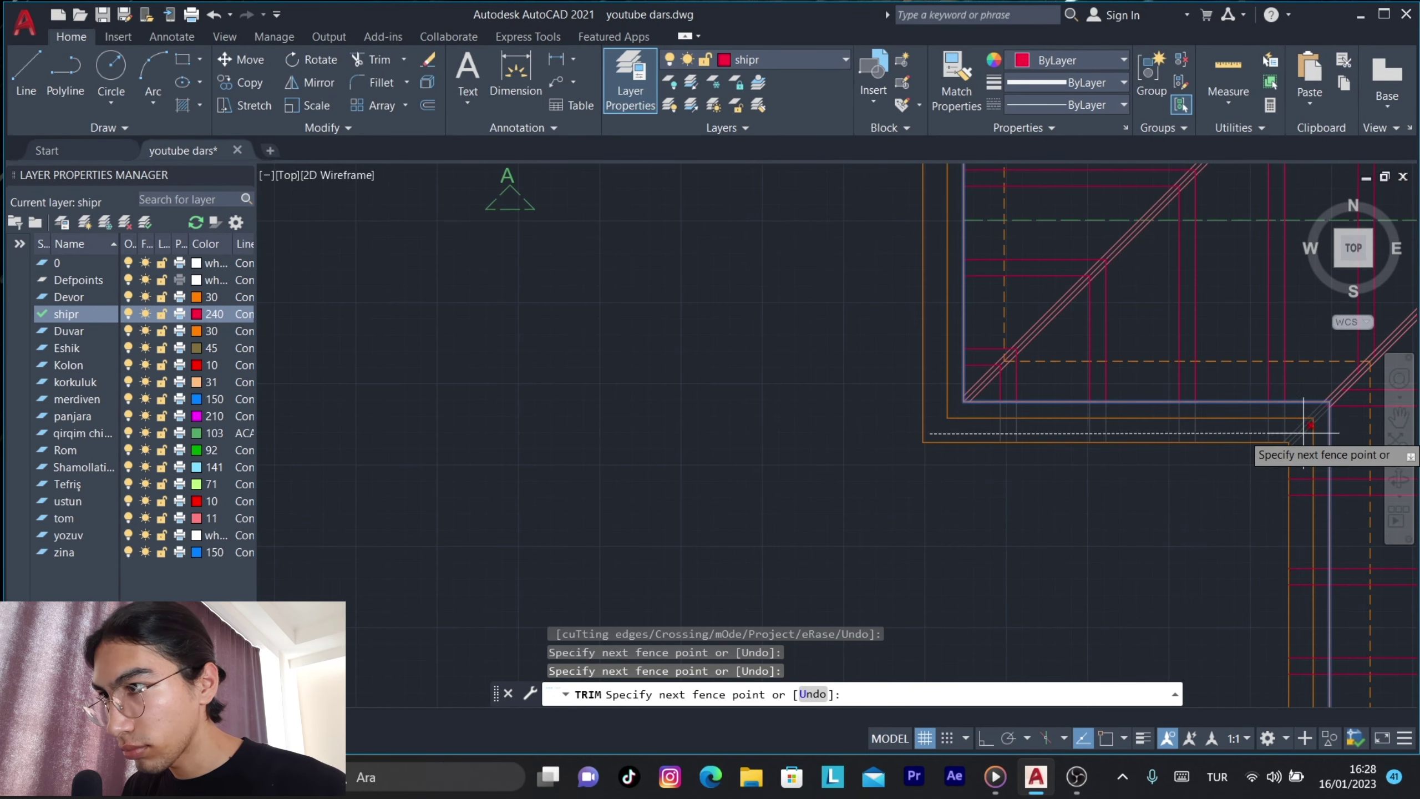
left_click(1304, 432)
key("Return")
scroll(944, 257, "up", 2)
scroll(996, 179, "up", 2)
scroll(920, 280, "up", 2)
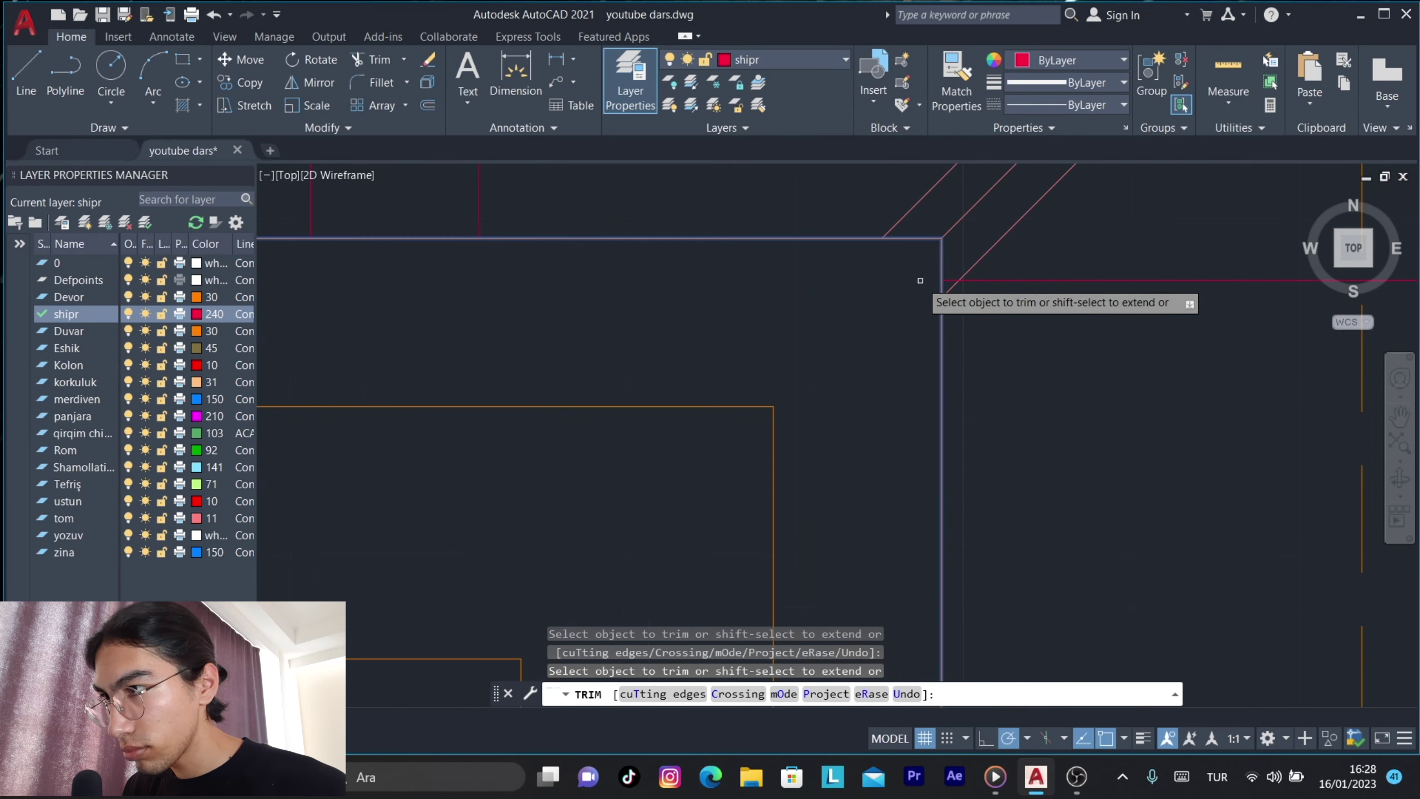
scroll(920, 280, "down", 2)
left_click(824, 330)
scroll(830, 517, "up", 2)
key("Return")
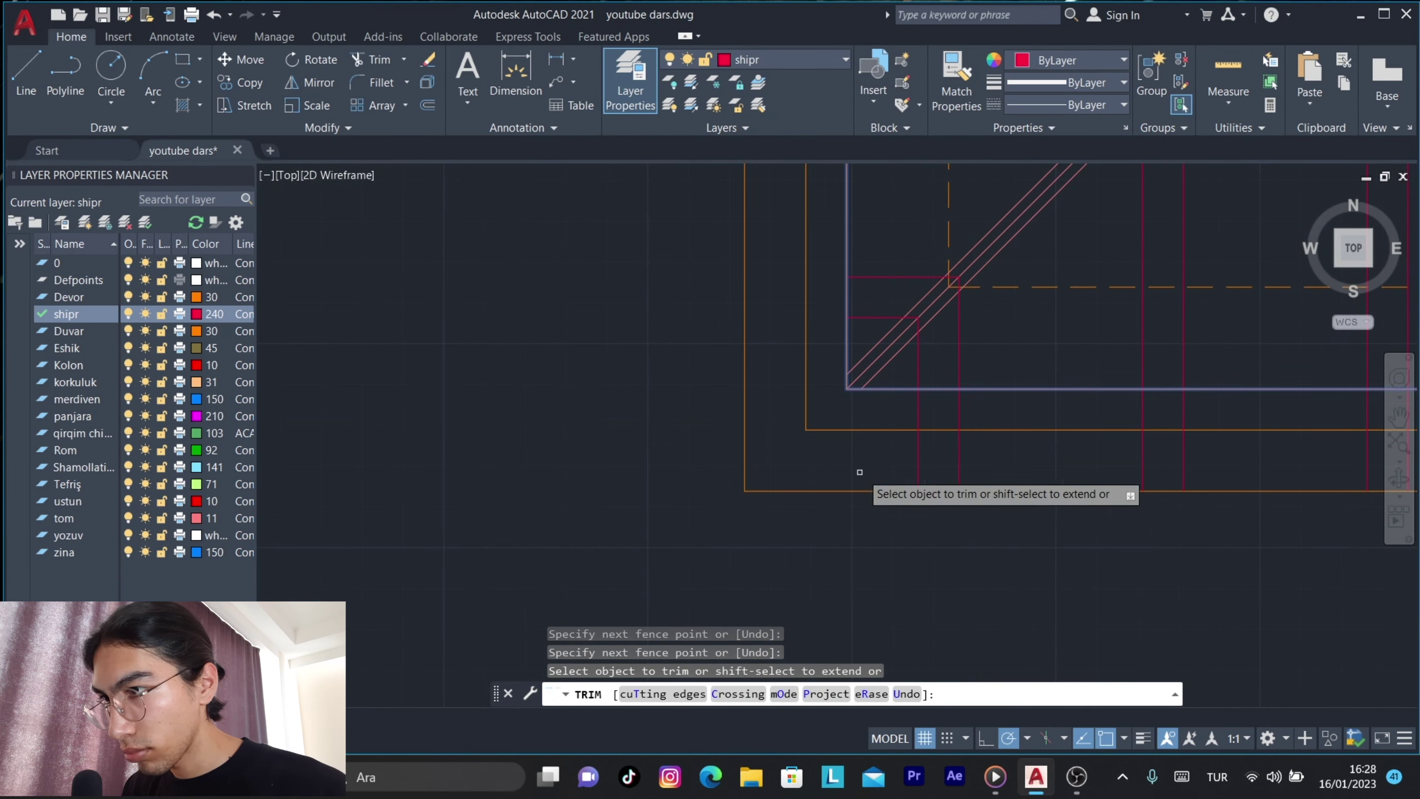
scroll(860, 472, "down", 2)
left_click(685, 447)
scroll(685, 447, "up", 3)
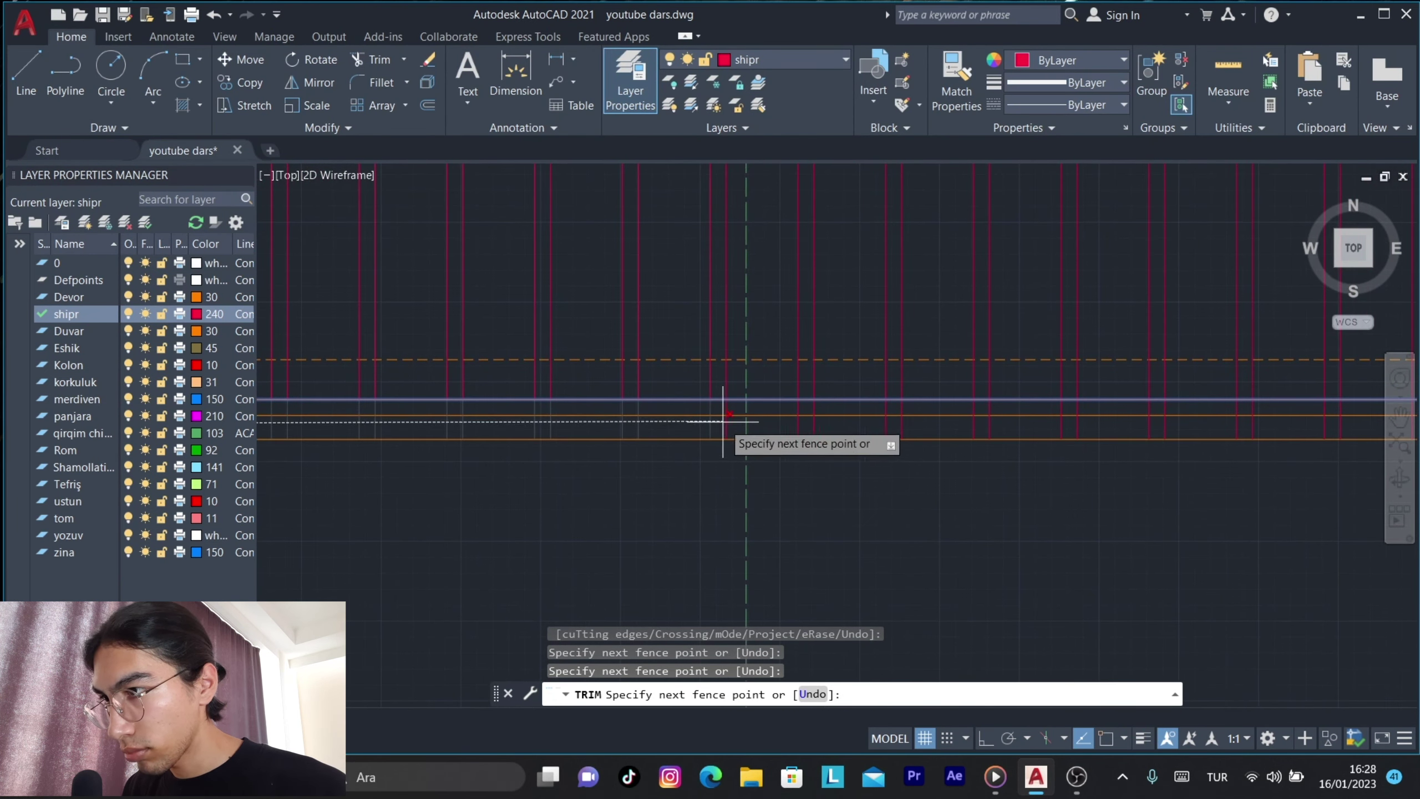
scroll(861, 436, "down", 3)
scroll(833, 444, "up", 3)
left_click(1046, 397)
key("Return")
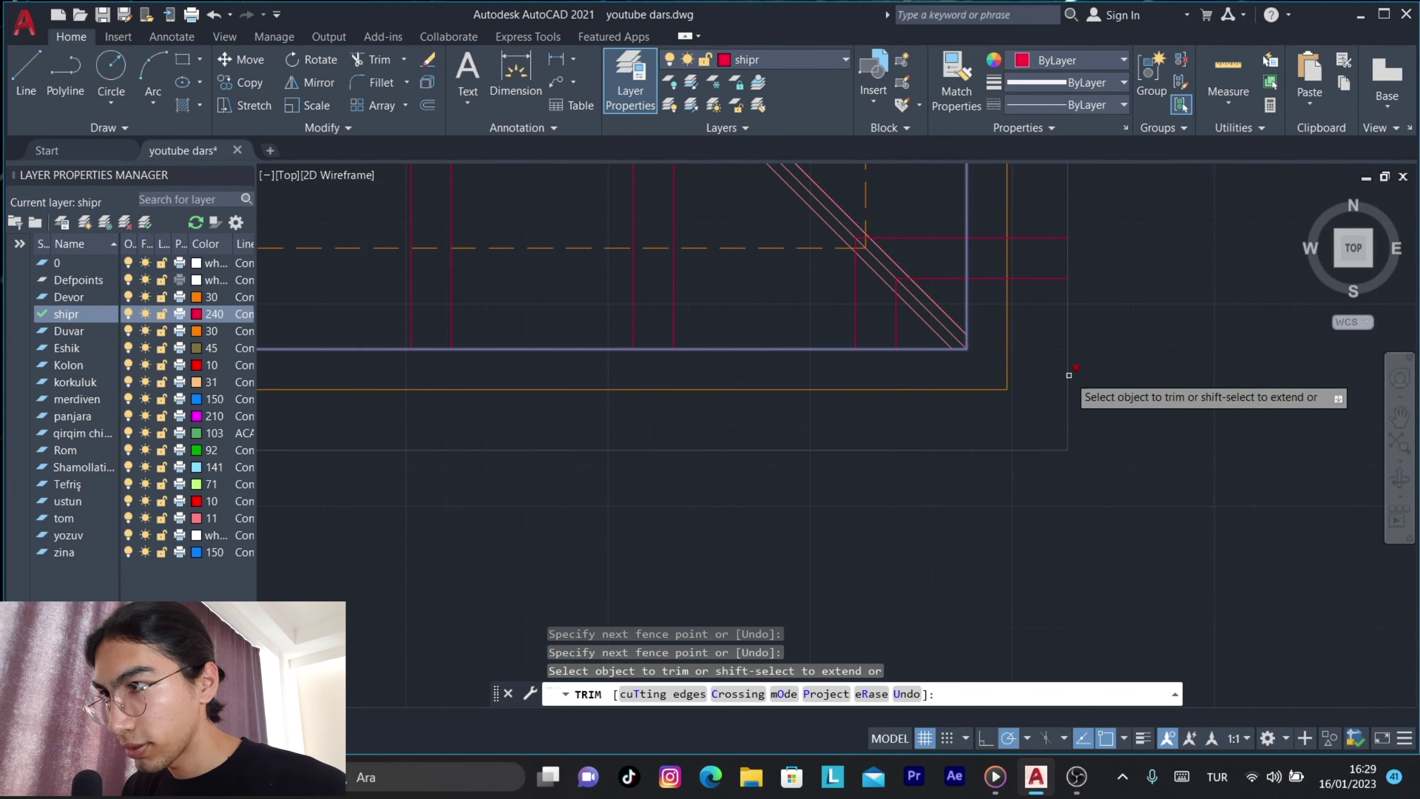
Trim the remaining corner, right-edge and top-edge rafter ends to the eave line.
left_click(1068, 375)
scroll(1006, 280, "down", 3)
scroll(950, 257, "up", 3)
key("Return")
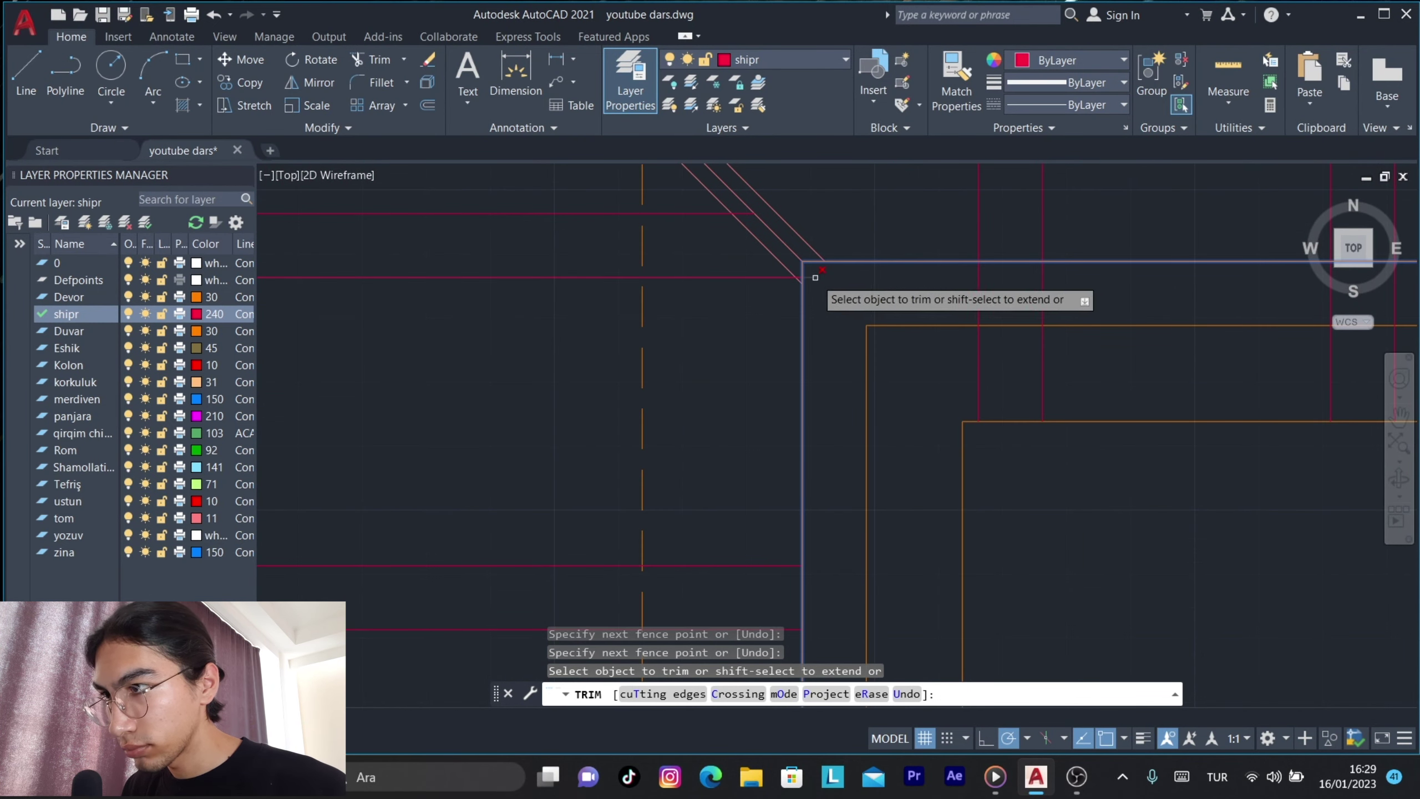
left_click(945, 387)
scroll(946, 387, "down", 3)
scroll(676, 384, "up", 3)
key("Return")
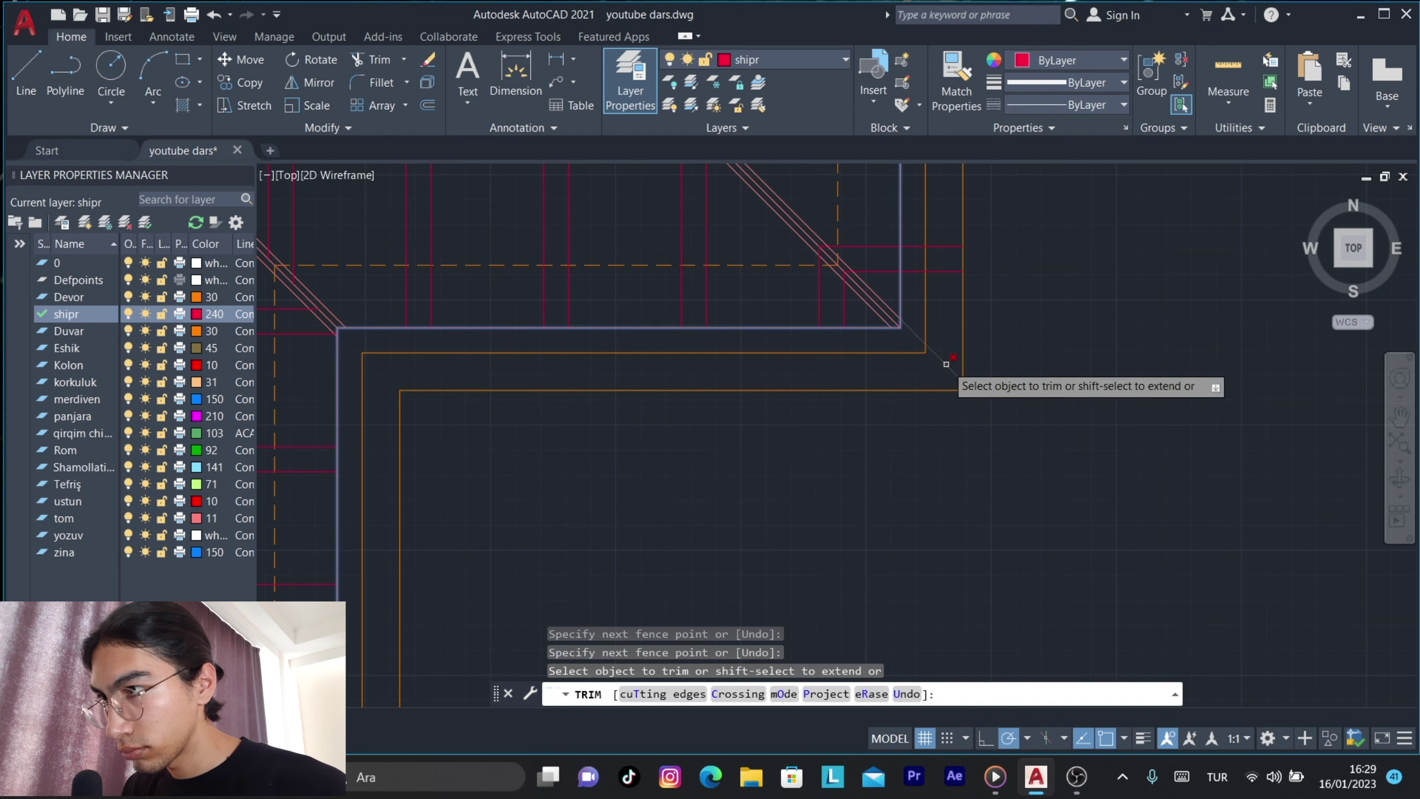
left_click(943, 367)
scroll(943, 241, "down", 3)
scroll(875, 280, "up", 3)
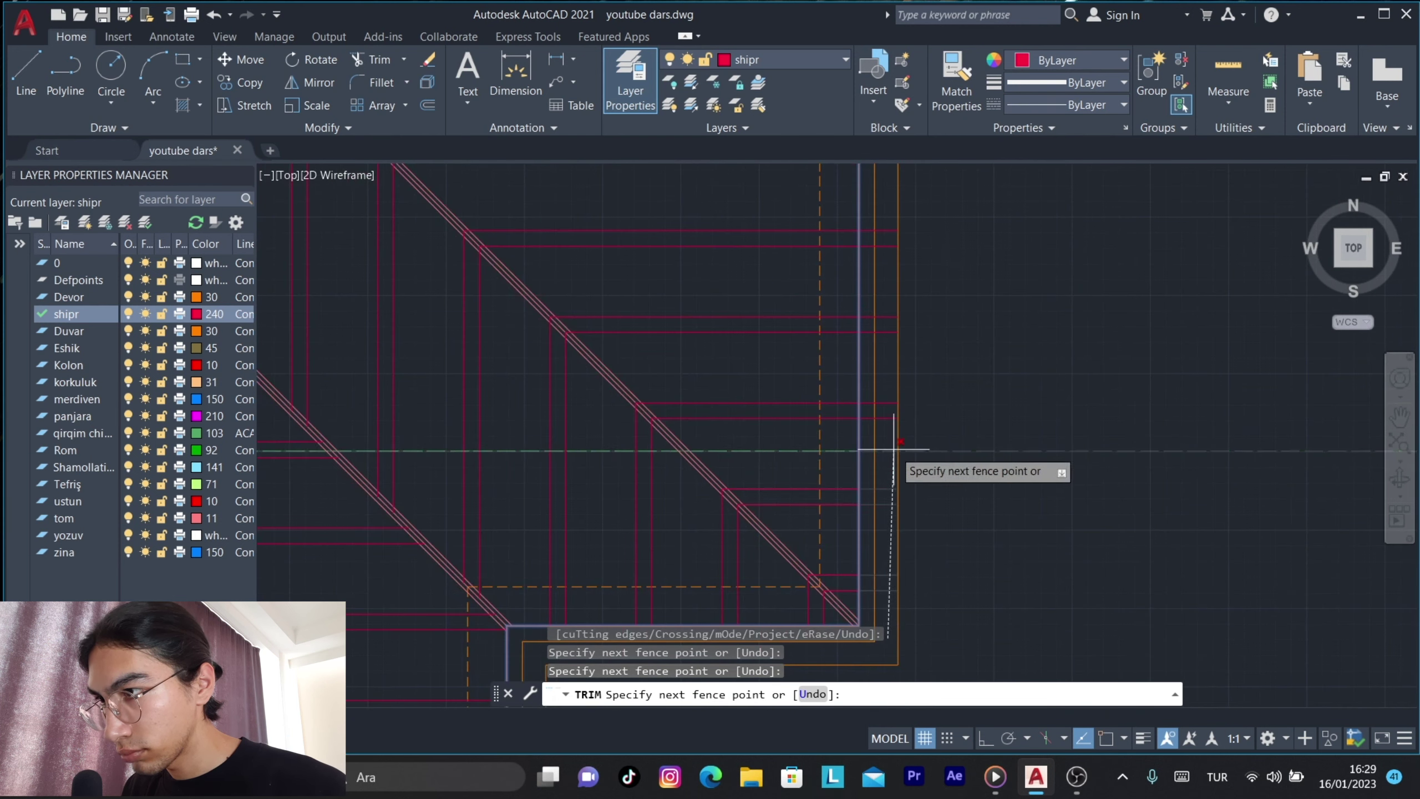
left_click(876, 279)
scroll(877, 370, "down", 3)
scroll(895, 481, "up", 3)
key("Return")
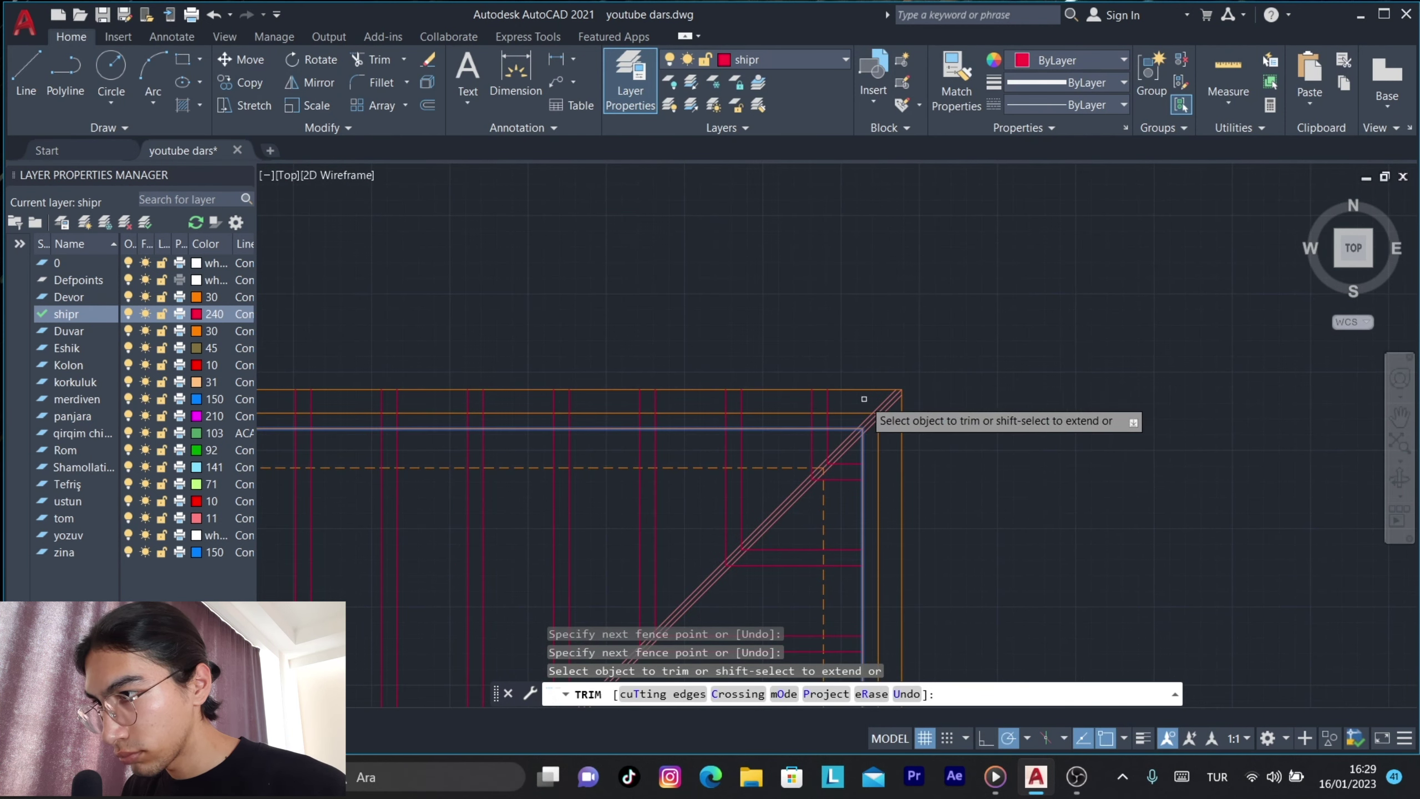
left_click(872, 399)
scroll(739, 400, "down", 3)
scroll(761, 415, "down", 2)
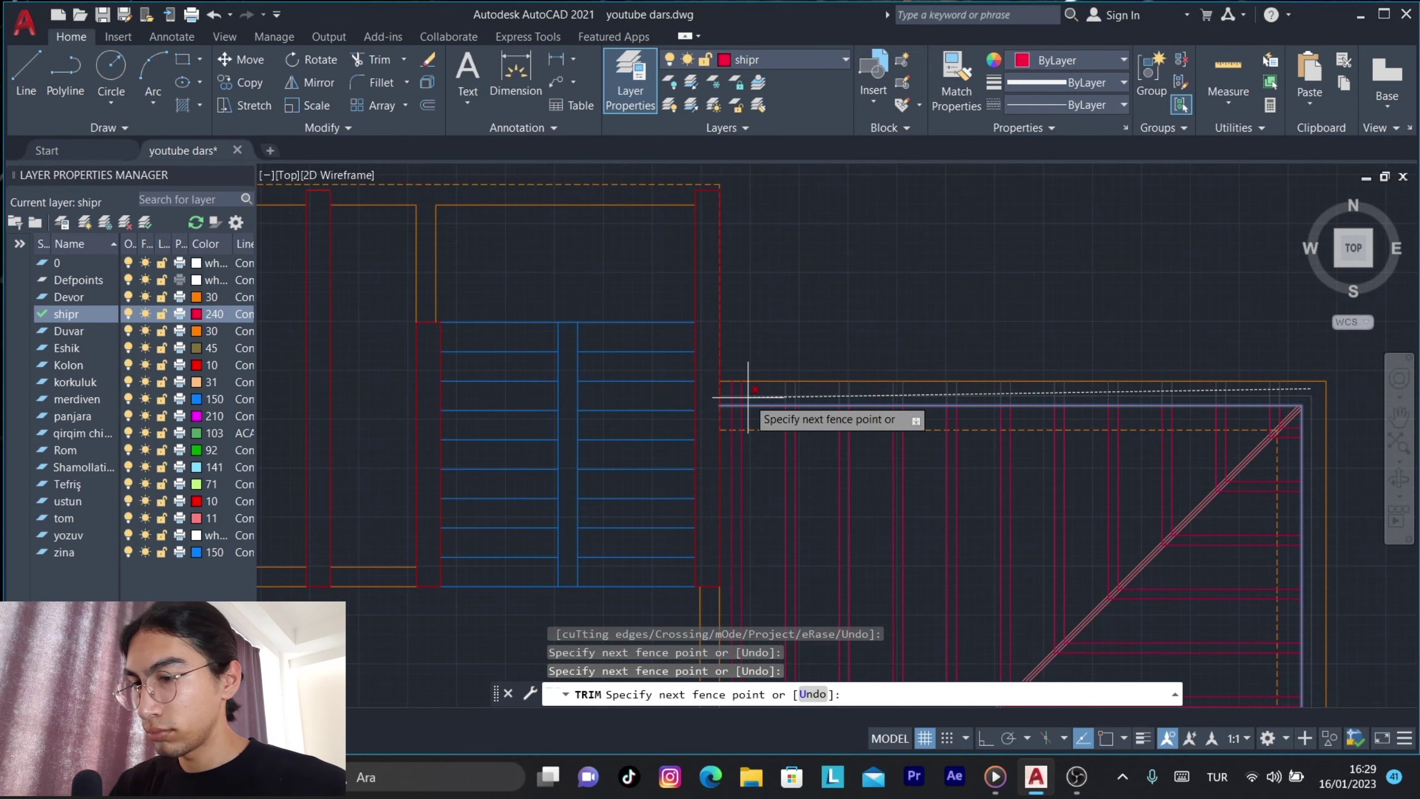
key("Return")
key("Return")
mouse_move(707, 353)
middle_mouse_down()
mouse_move(706, 234)
mouse_move(724, 259)
middle_mouse_up()
Window-select and erase both orange draft roof outlines (36 objects), then recentre the finished plan.
scroll(724, 259, "down", 3)
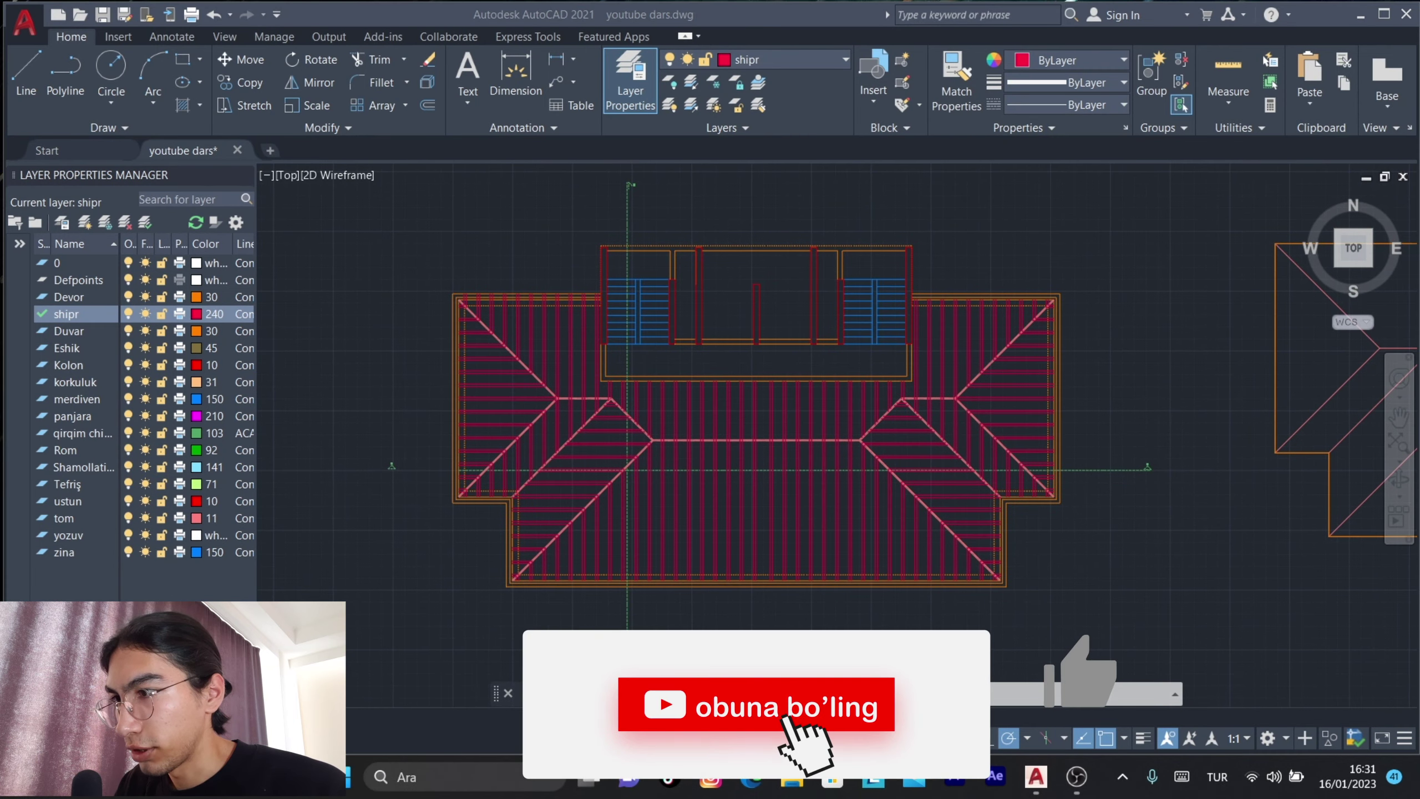
scroll(891, 351, "down", 4)
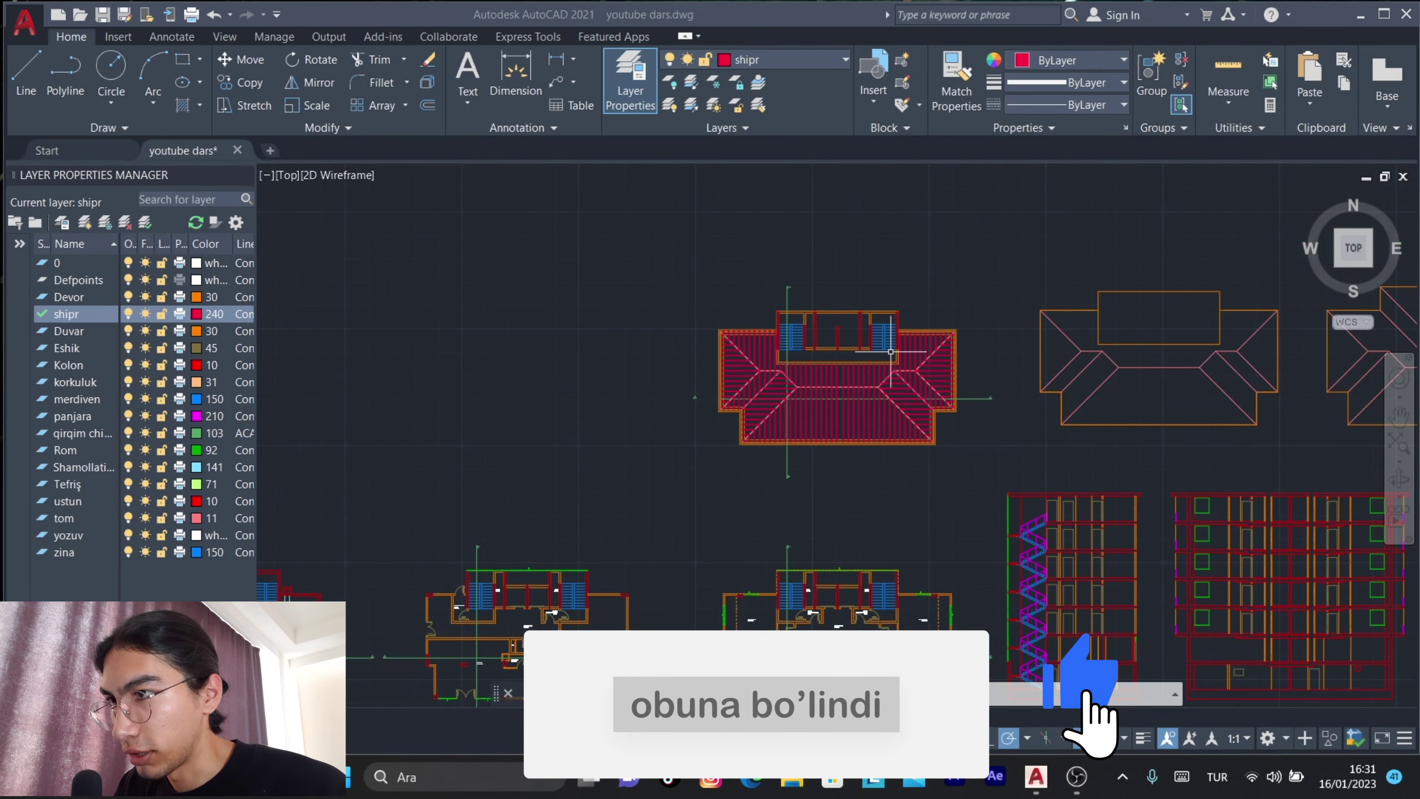
scroll(996, 408, "up", 2)
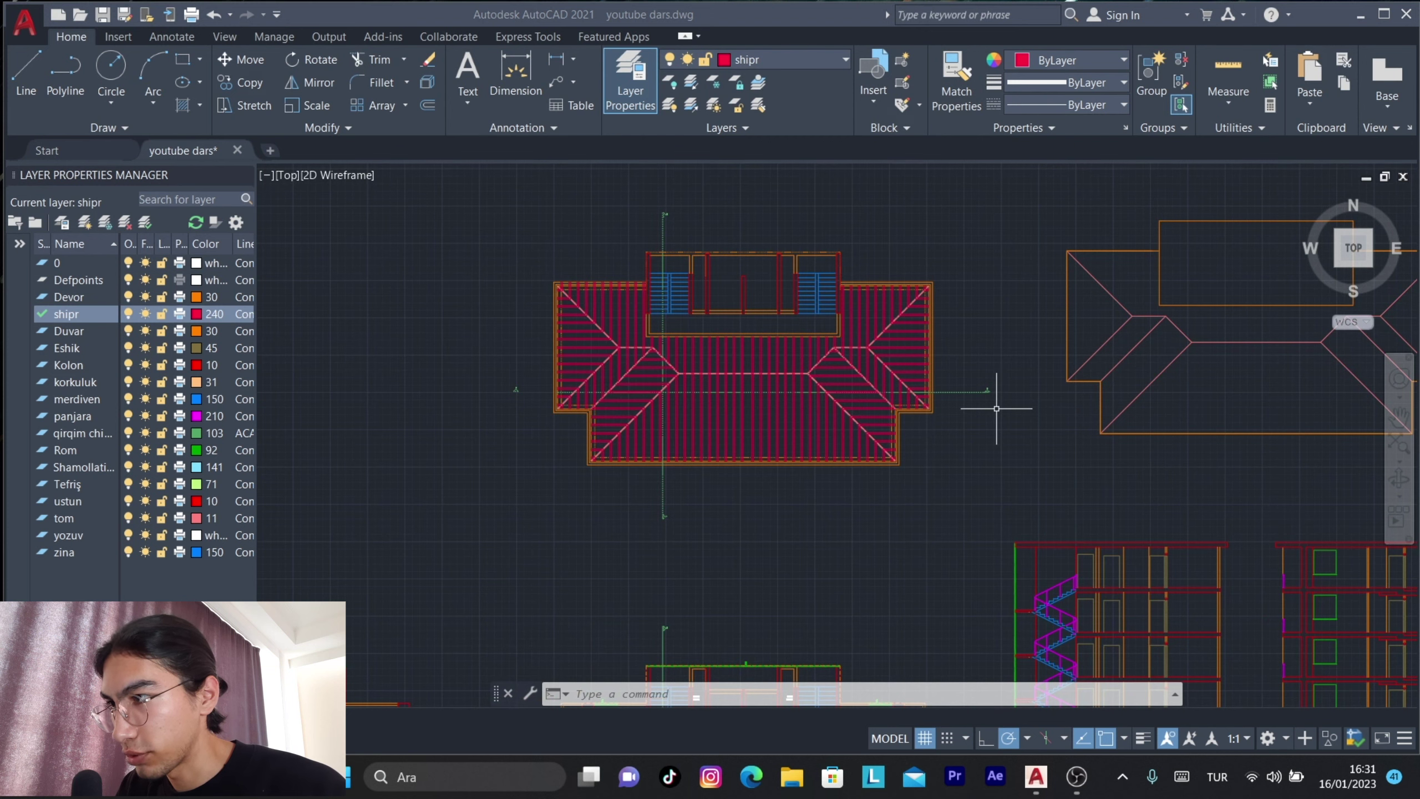
middle_click_drag(1199, 418, 983, 427)
scroll(726, 420, "down", 2)
scroll(573, 407, "down", 2)
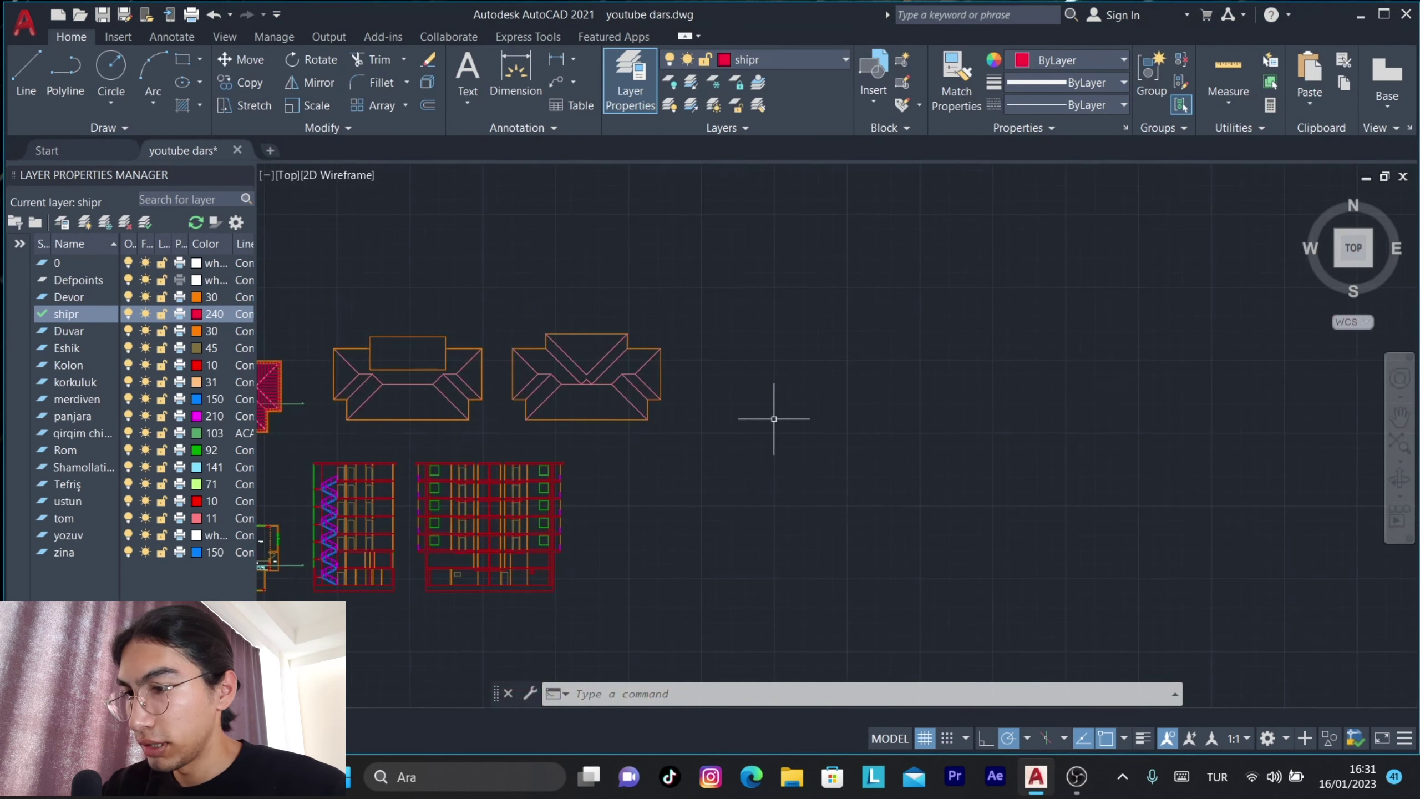
left_click(768, 452)
left_click(289, 227)
key("Delete")
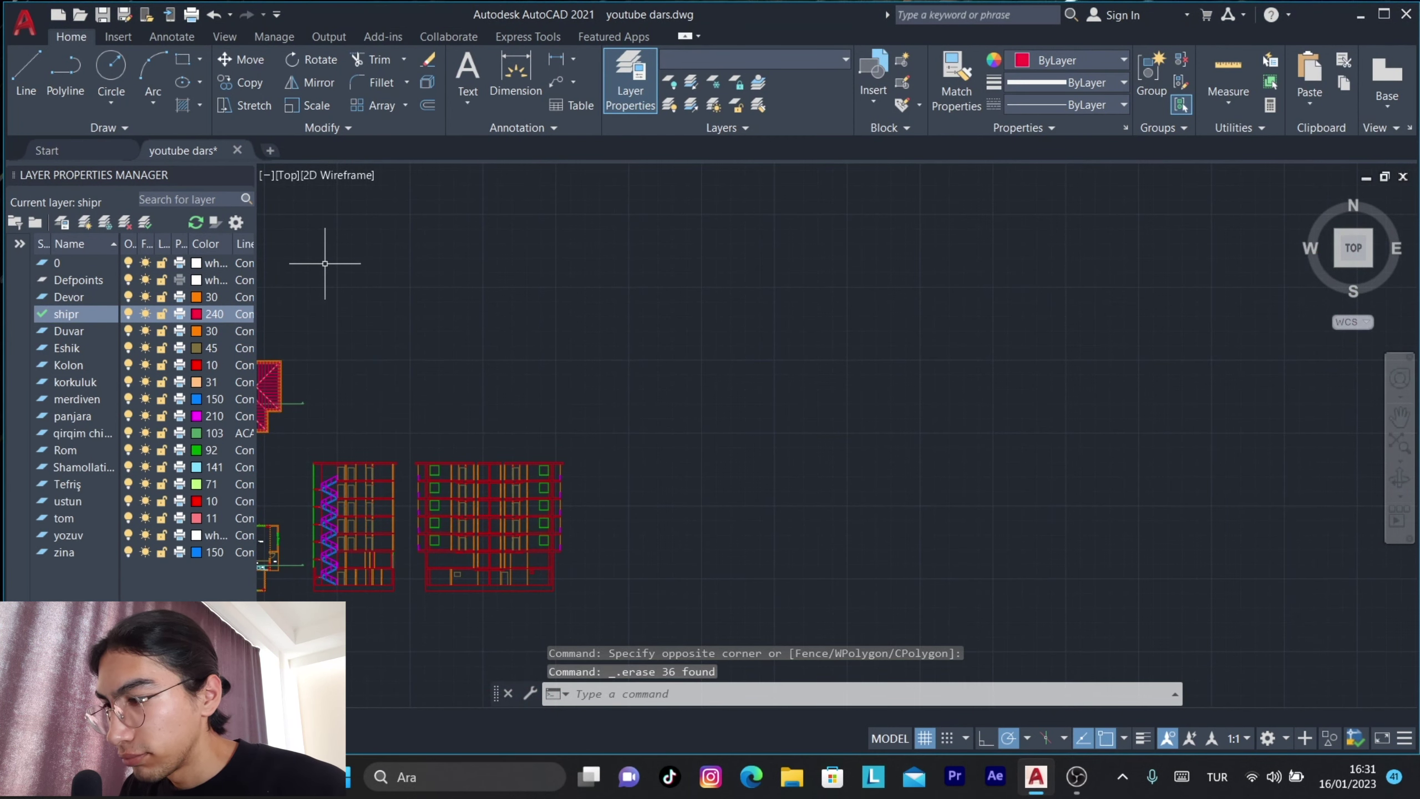
mouse_move(325, 263)
middle_mouse_down()
mouse_move(560, 308)
mouse_move(940, 310)
middle_mouse_up()
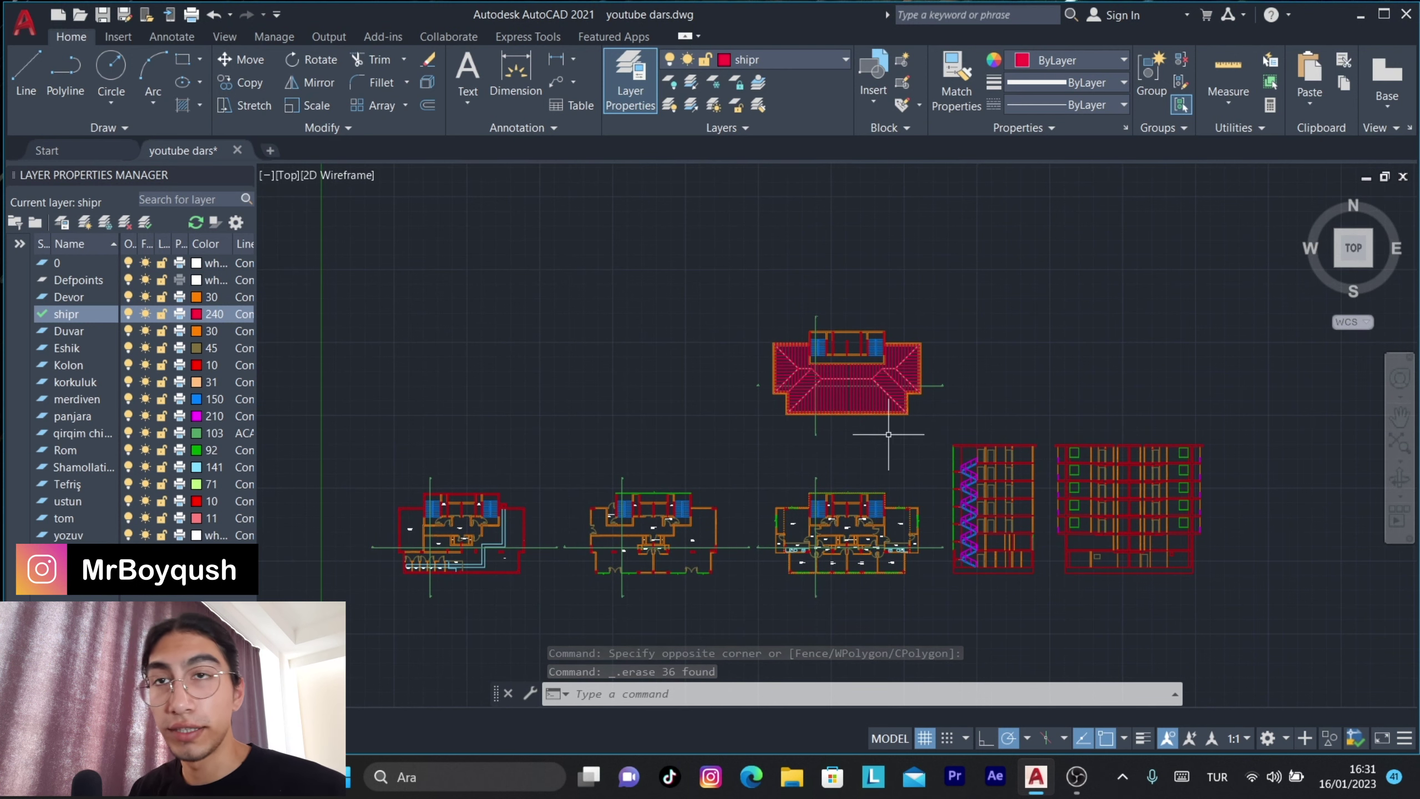
scroll(925, 428, "up", 4)
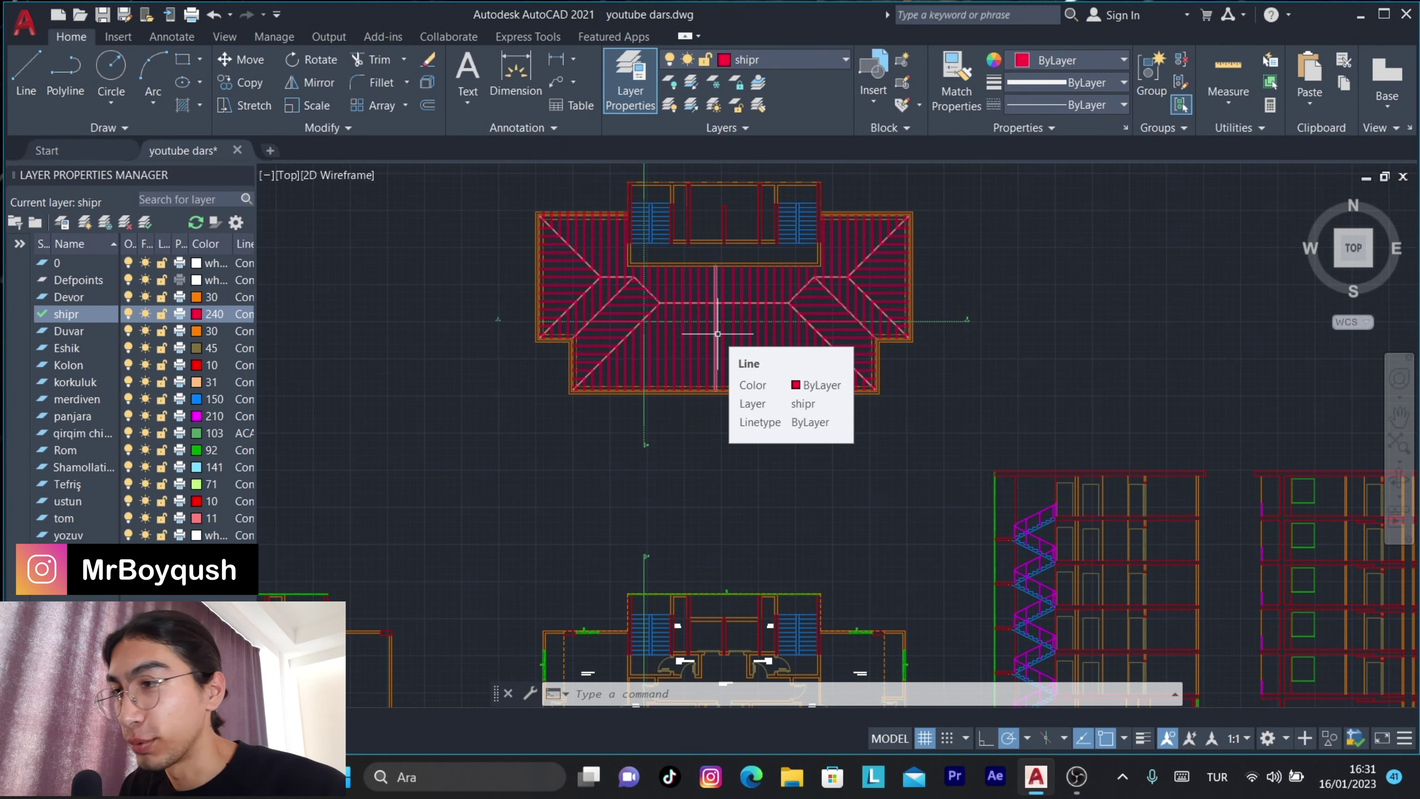